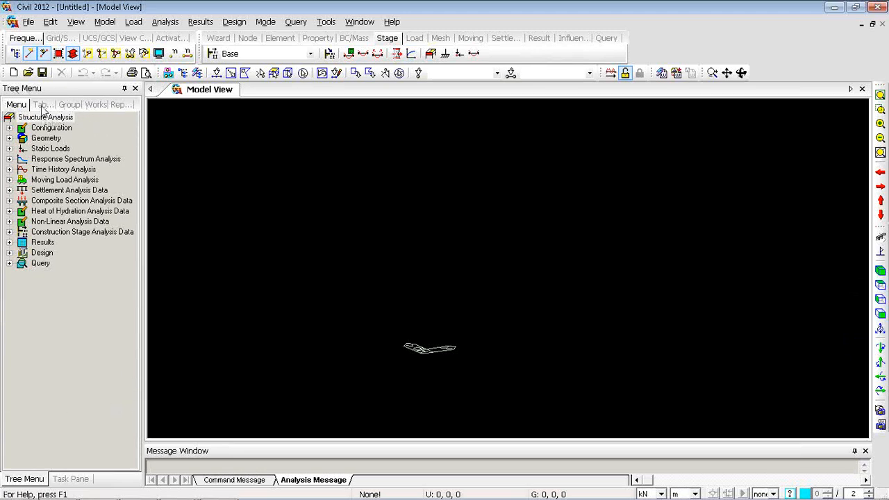
# Look through the Tables, Group and Works trees of the Tree Menu
pyautogui.click(69, 104)
pyautogui.click(15, 104)
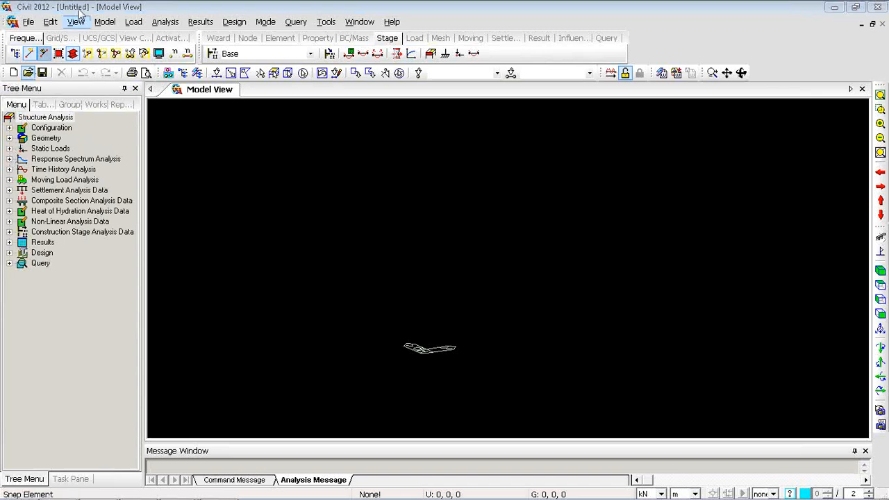
pyautogui.click(42, 104)
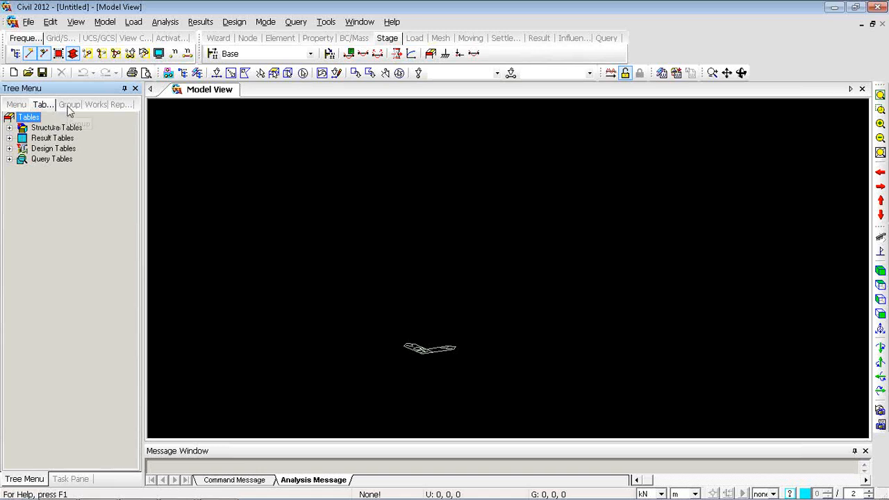
pyautogui.click(70, 105)
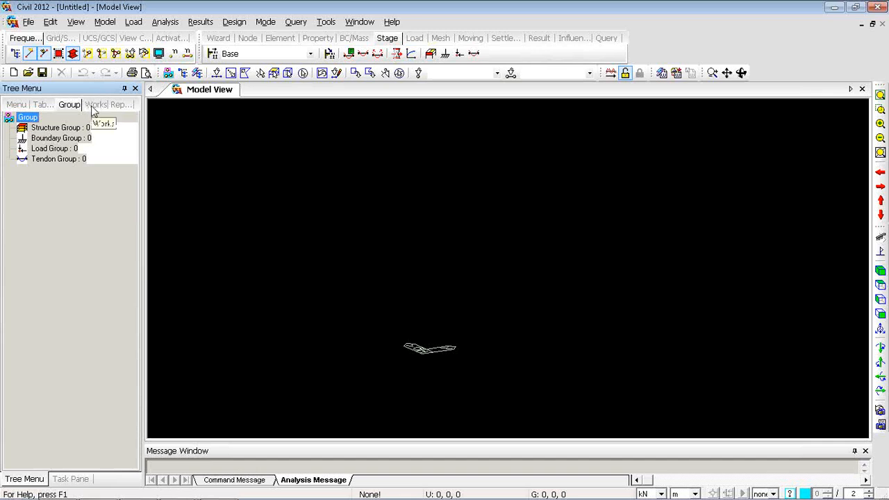
pyautogui.click(94, 109)
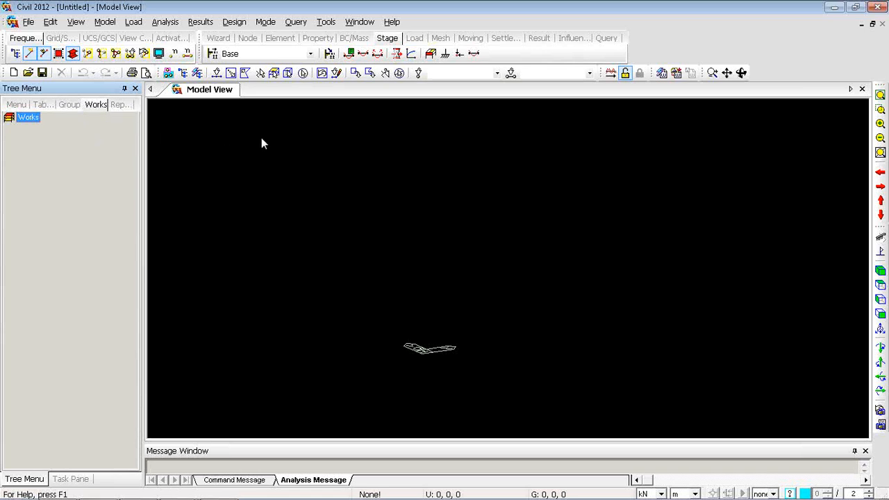
# Review the Elements commands available in the model view and enlarge the Message Window
pyautogui.rightClick(277, 111)
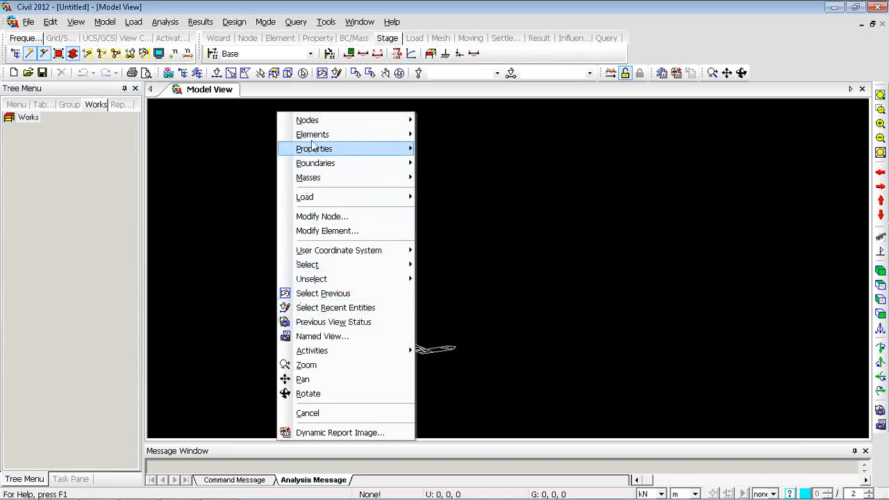
pyautogui.moveTo(311, 136)
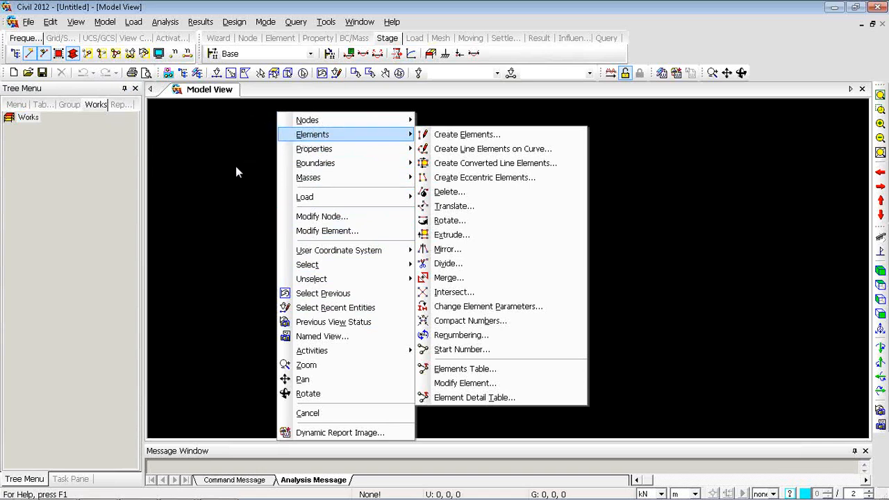
pyautogui.click(214, 439)
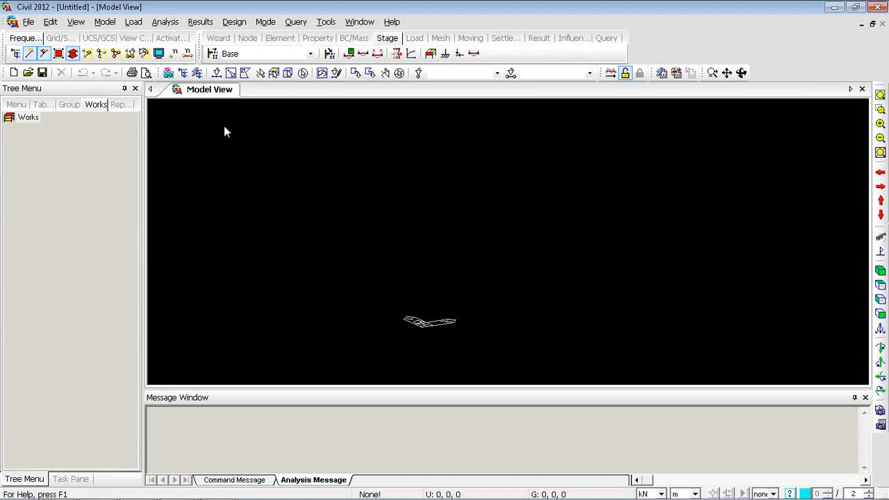
# Open the Nodal Loads form two different ways, closing it each time without applying a load
pyautogui.click(133, 22)
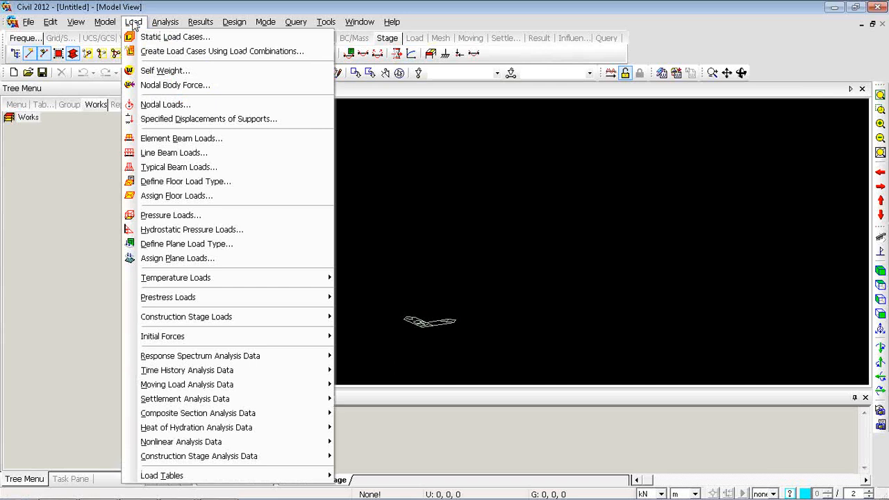
pyautogui.click(173, 105)
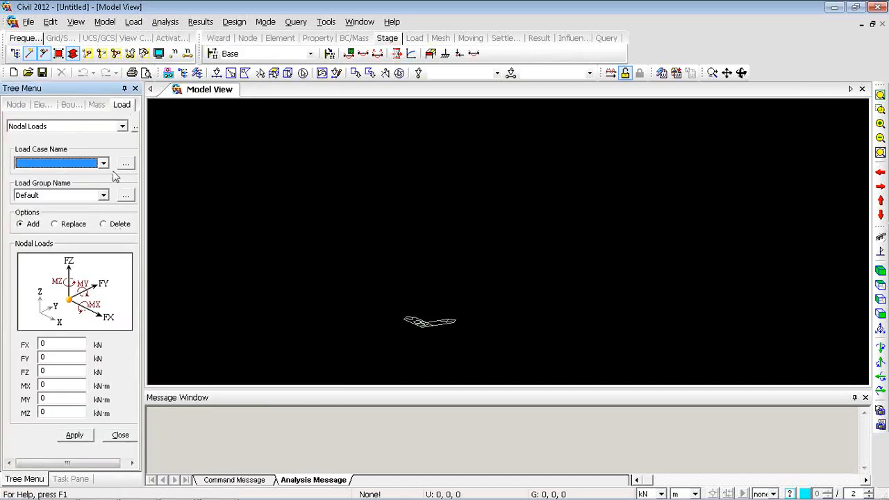
pyautogui.click(117, 441)
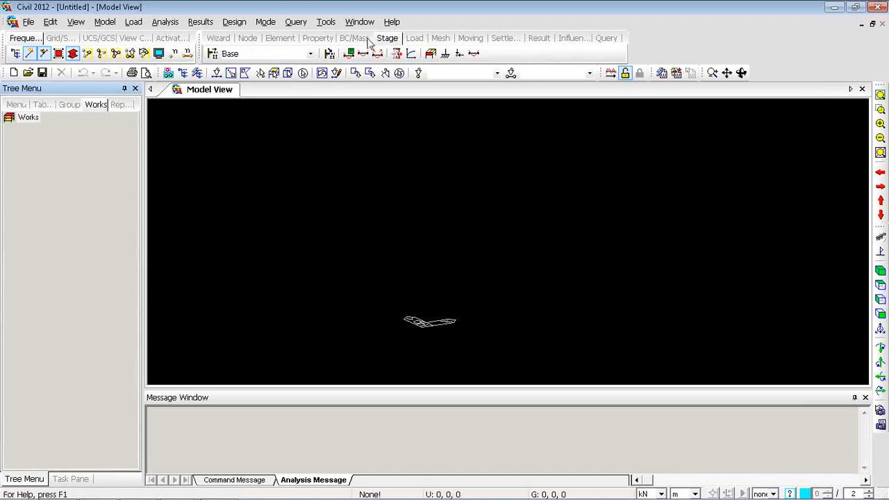
pyautogui.click(415, 38)
pyautogui.click(269, 53)
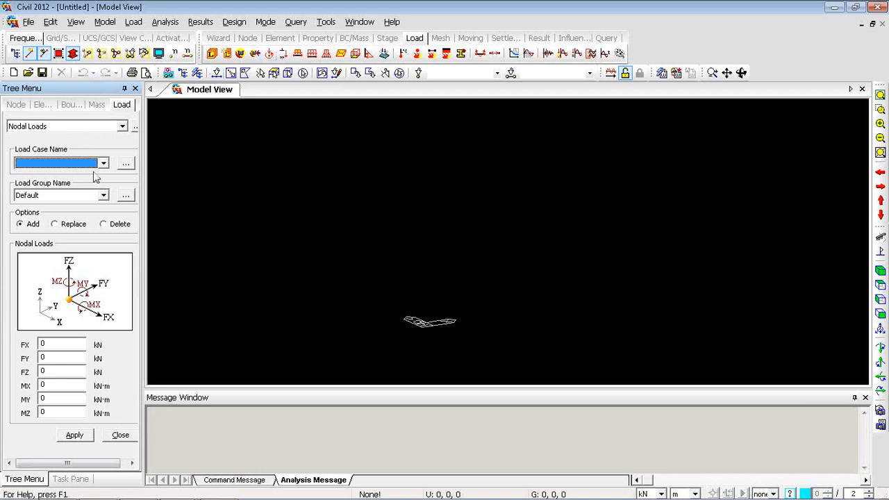
pyautogui.click(120, 434)
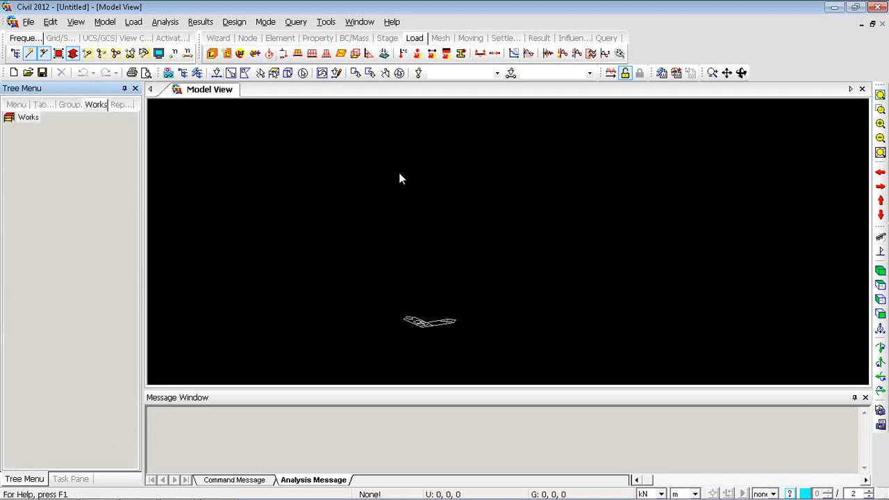
# Expand Static Loads in the Structure Analysis tree, open its Nodal Loads entry, and close the form
pyautogui.click(17, 104)
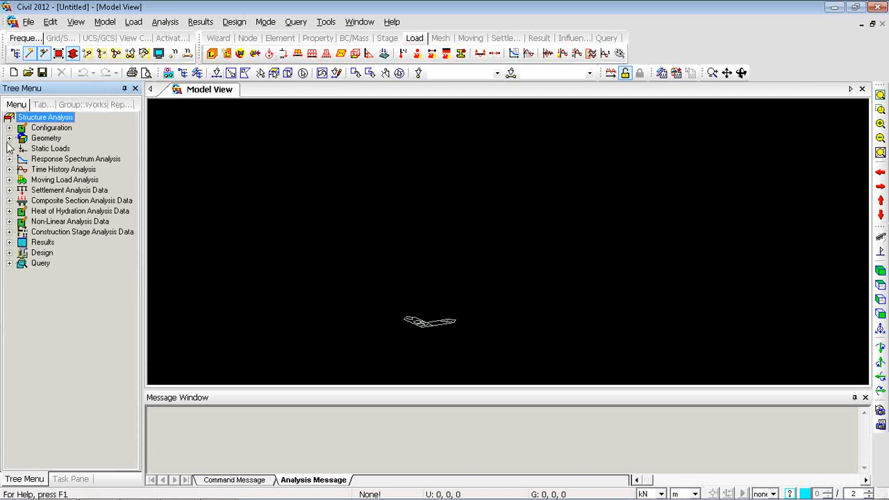
pyautogui.click(9, 148)
pyautogui.doubleClick(45, 200)
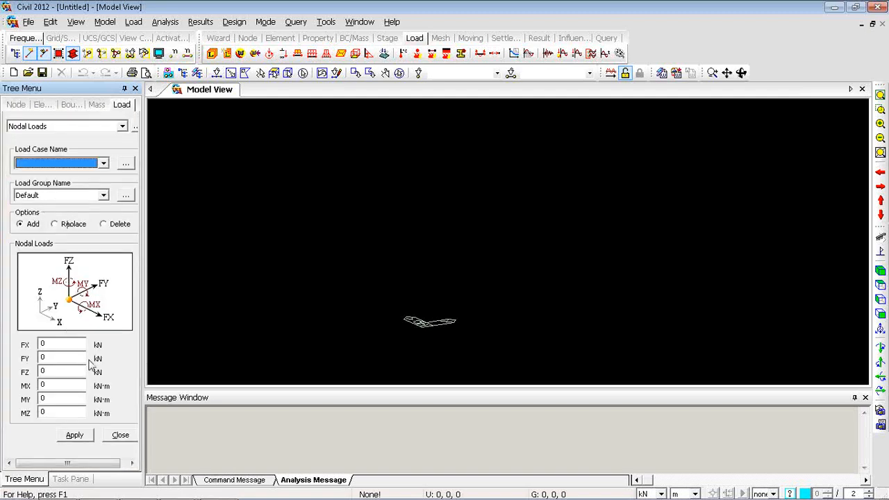
pyautogui.click(121, 436)
# Open the Nodal Loads form from the load commands offered directly in the model view, and close it
pyautogui.rightClick(295, 122)
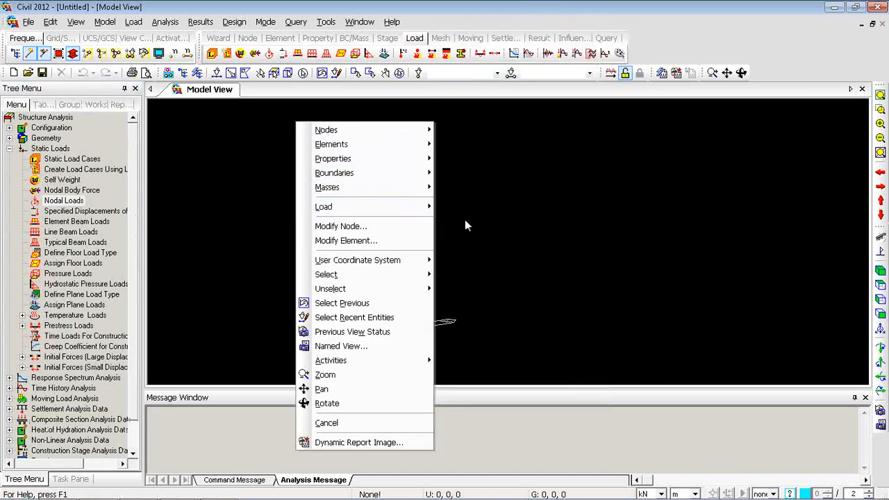
pyautogui.moveTo(395, 205)
pyautogui.click(513, 77)
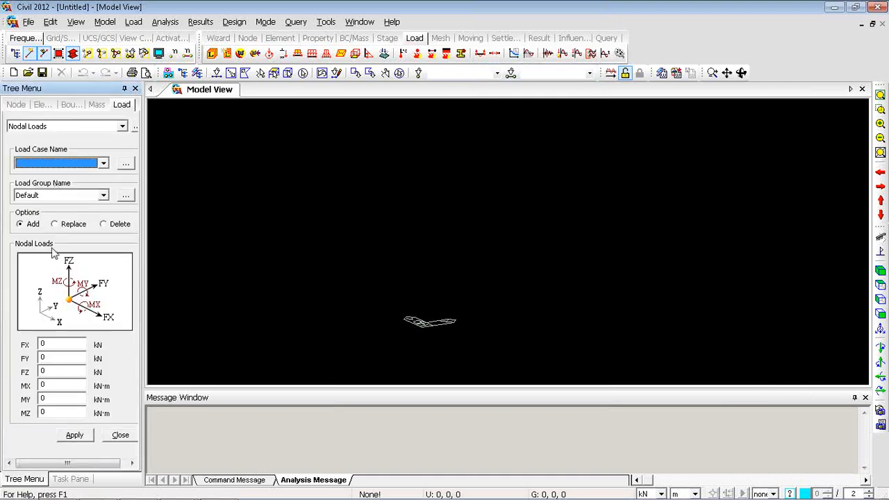
pyautogui.click(120, 435)
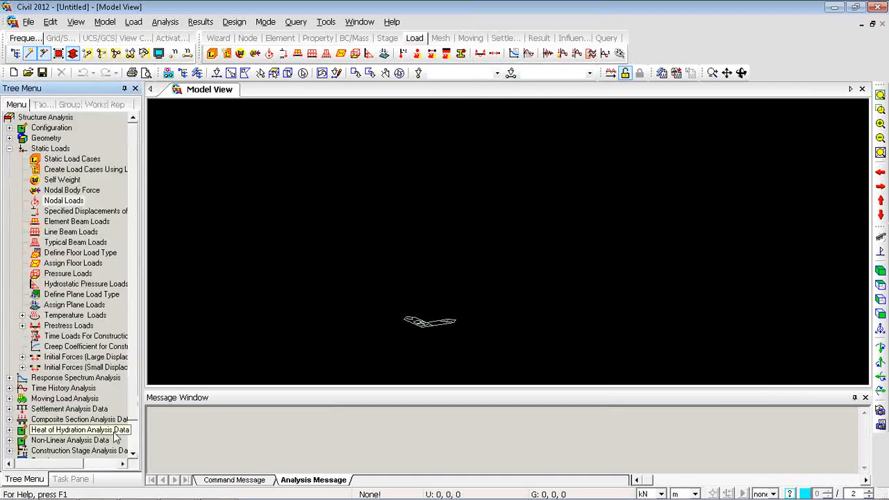
# Run the command SLNL in the Message Window to open Nodal Loads, and close the form
pyautogui.click(297, 423)
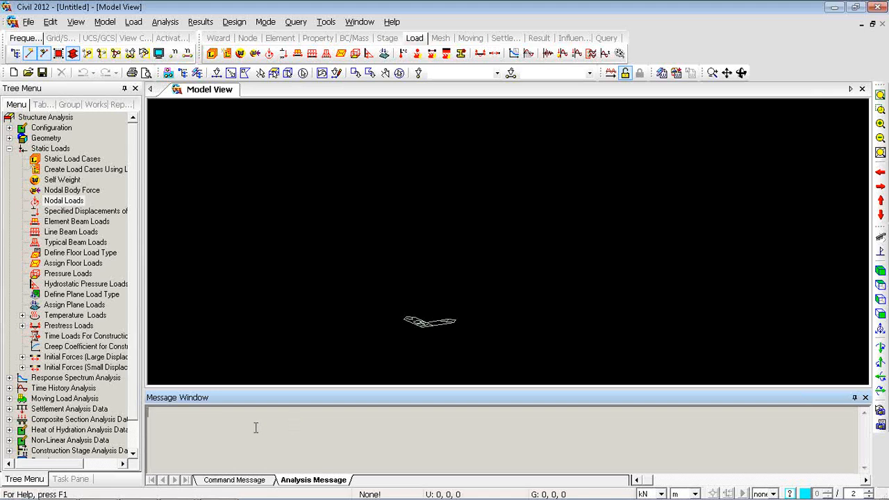
pyautogui.click(235, 480)
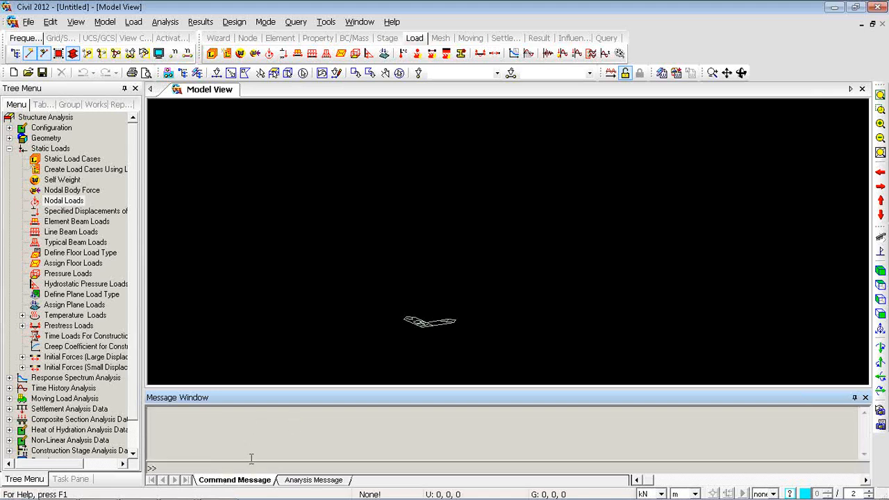
pyautogui.click(230, 467)
pyautogui.write('Sln')
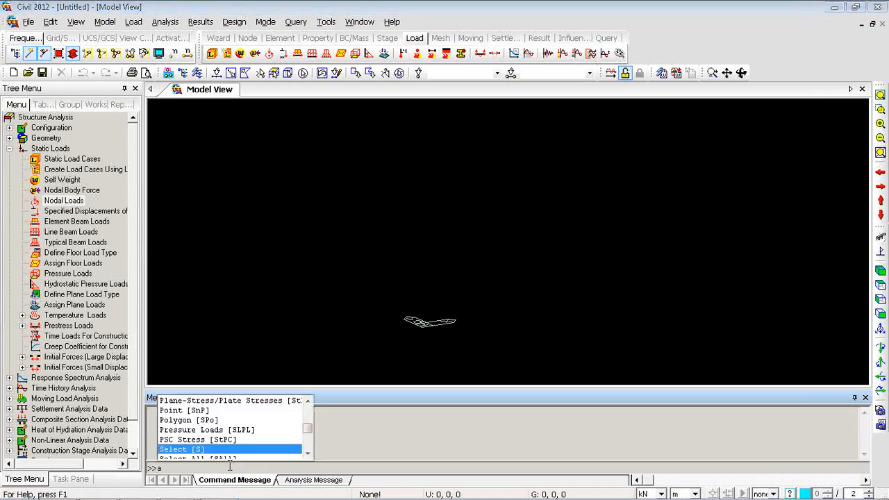
pyautogui.write('l')
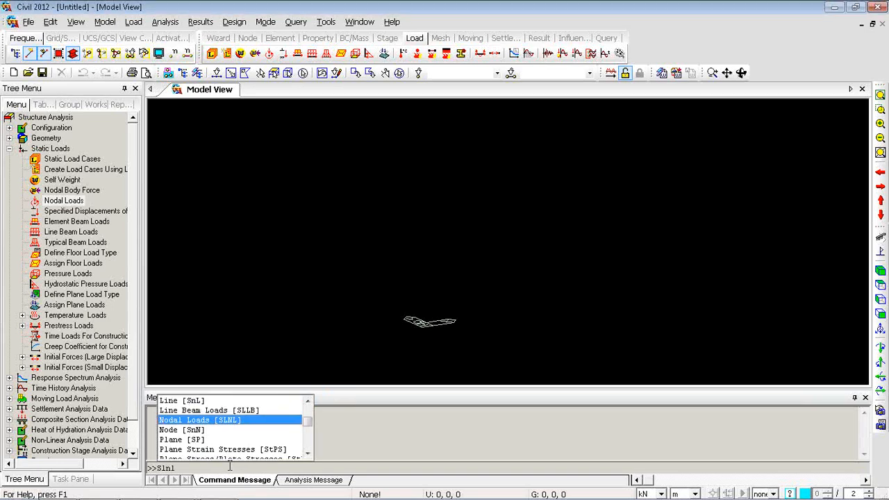
pyautogui.press('Return')
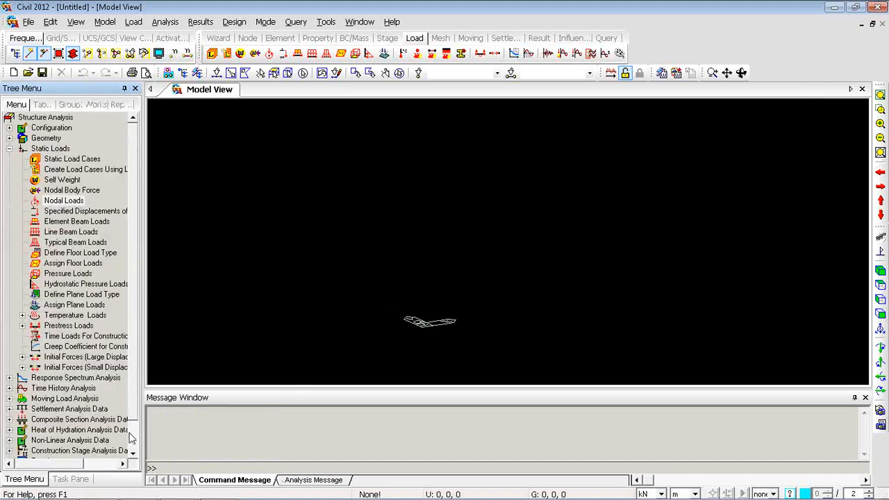
pyautogui.click(123, 435)
# Switch to the midas Civil presentation, advance to the Bridge Wizards slide, and return to Civil 2012
pyautogui.hotkey('alt', 'Tab')
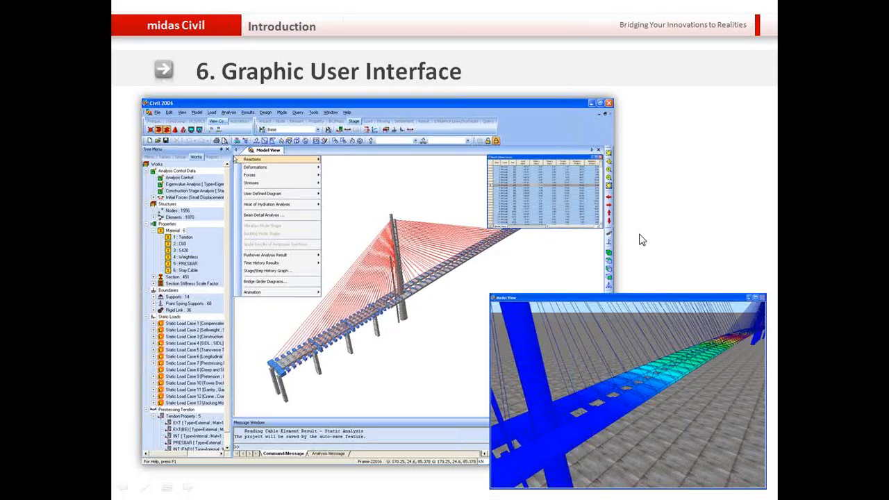
pyautogui.click(640, 235)
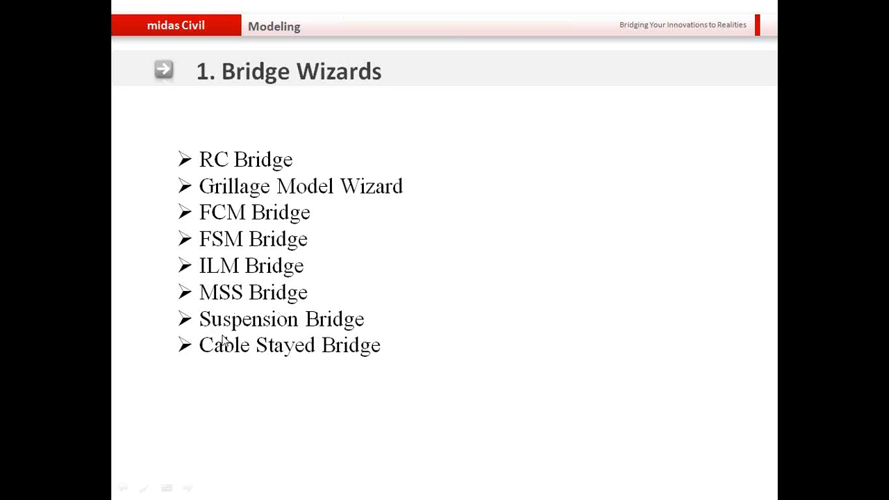
pyautogui.hotkey('alt', 'Tab')
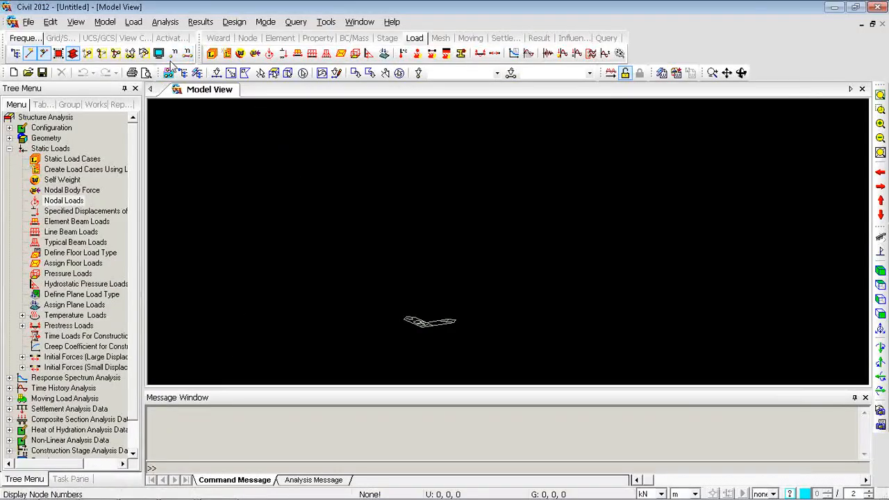
# Browse the Group and Tables trees and leave the Works tree displayed
pyautogui.click(64, 106)
pyautogui.click(42, 104)
pyautogui.click(96, 105)
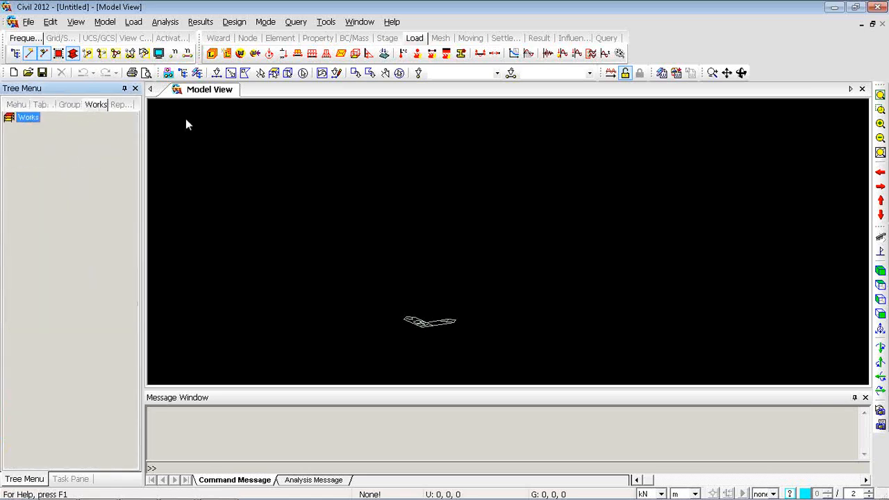
# Dismiss the Windows activation notice and open the FCM Bridge wizard, placing its dialog over the middle of the screen
pyautogui.click(114, 24)
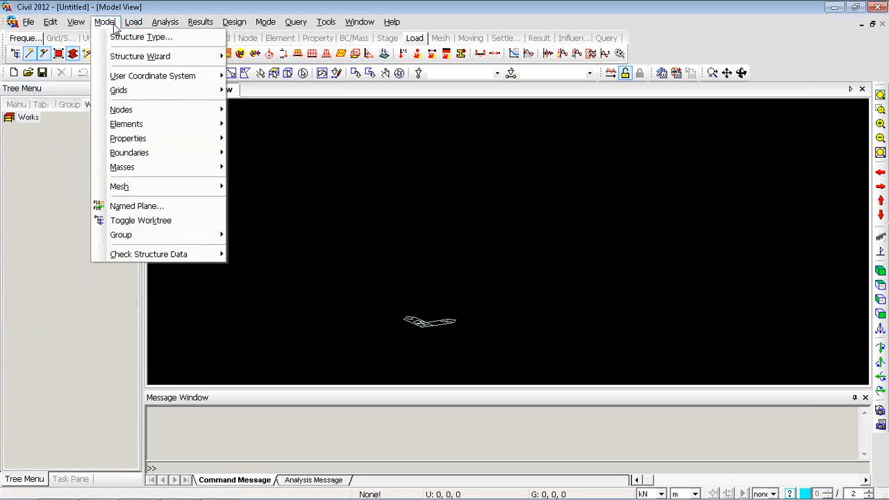
pyautogui.moveTo(139, 61)
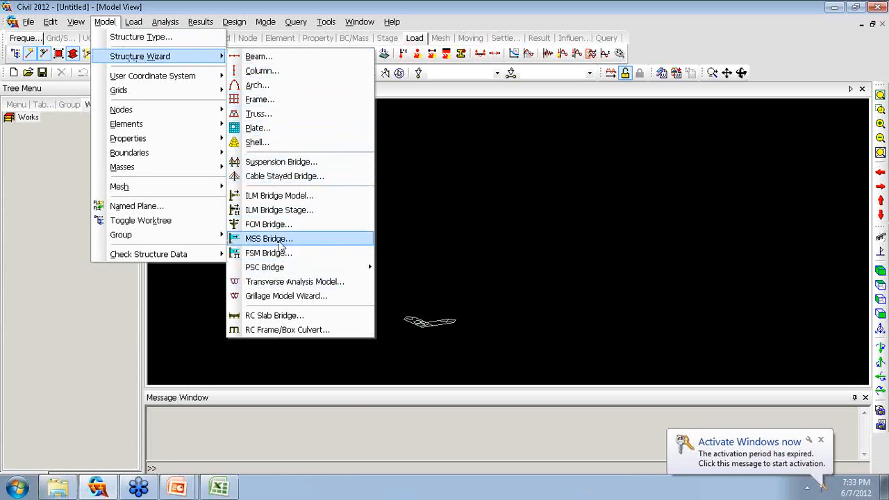
pyautogui.click(821, 440)
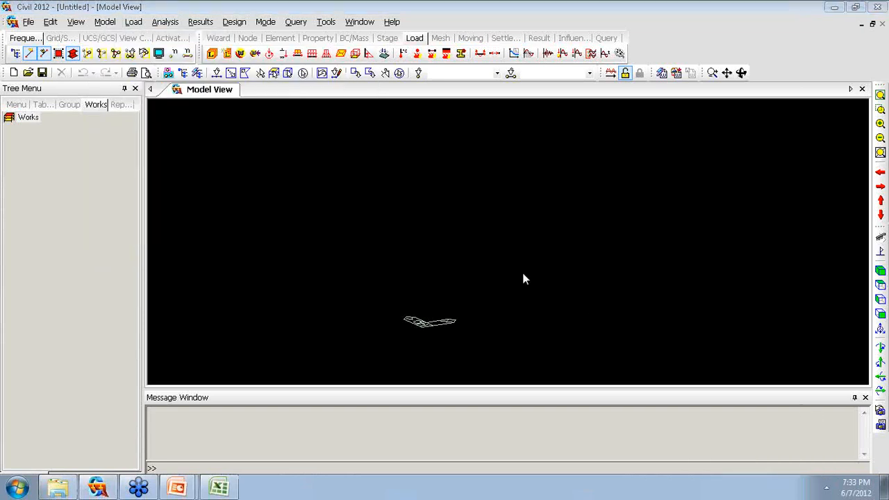
pyautogui.click(105, 22)
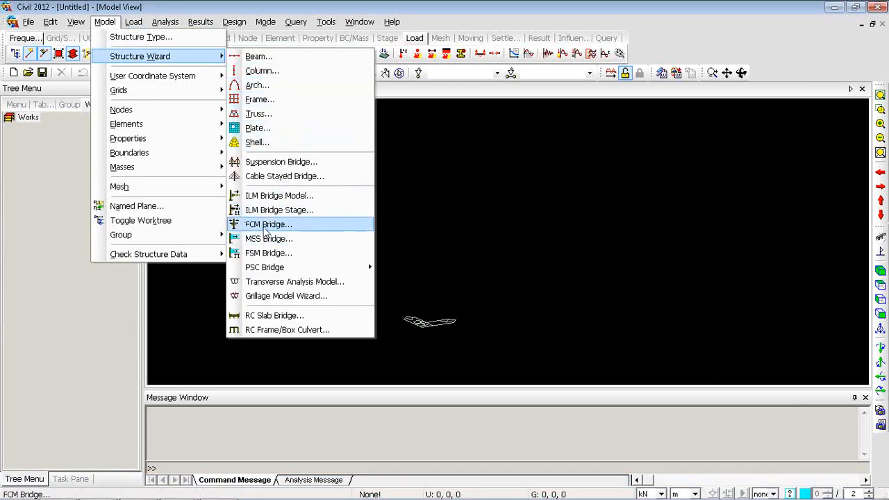
pyautogui.click(266, 229)
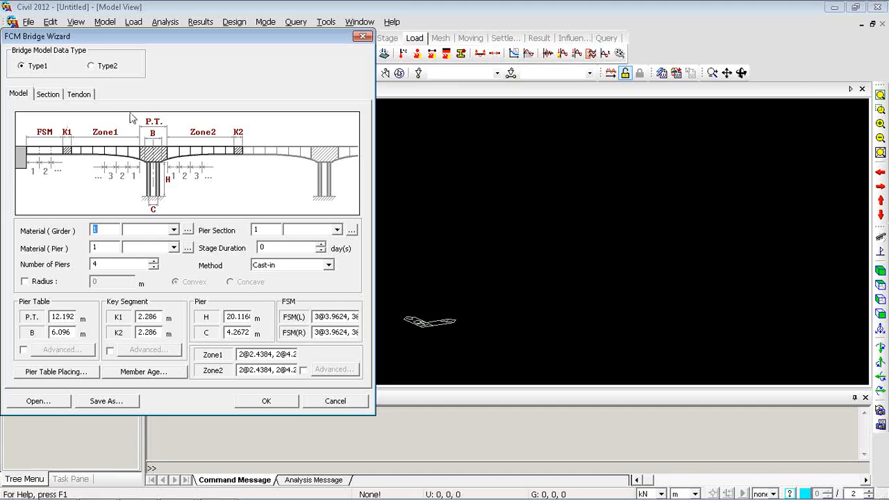
pyautogui.moveTo(151, 37); pyautogui.dragTo(367, 32)
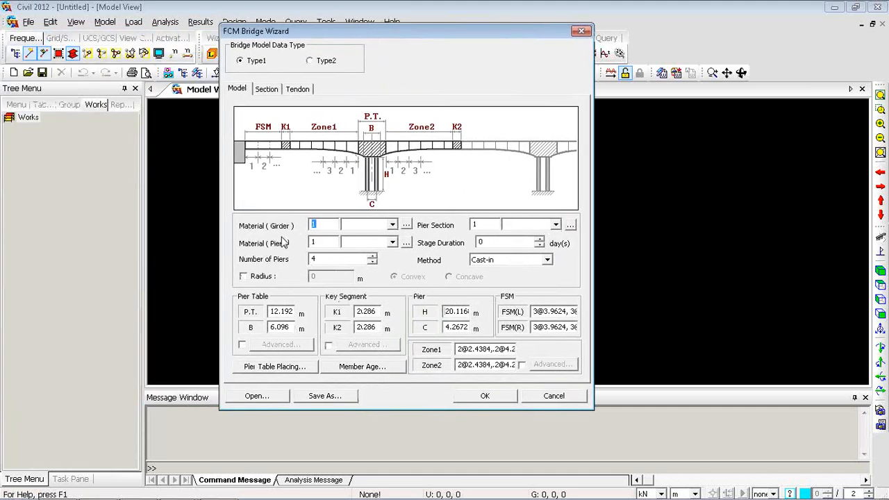
# Add a concrete material of standard EN04(RC), grade C35/45, for the girder and piers
pyautogui.click(407, 225)
pyautogui.click(558, 173)
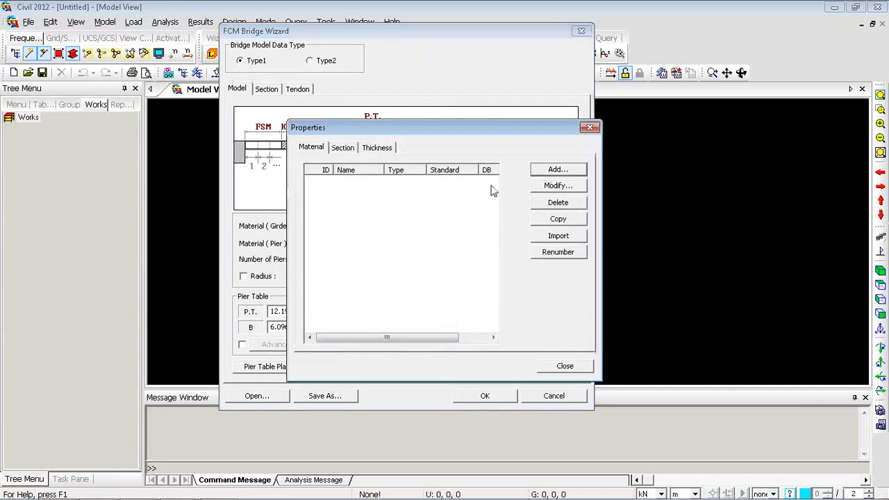
pyautogui.click(859, 98)
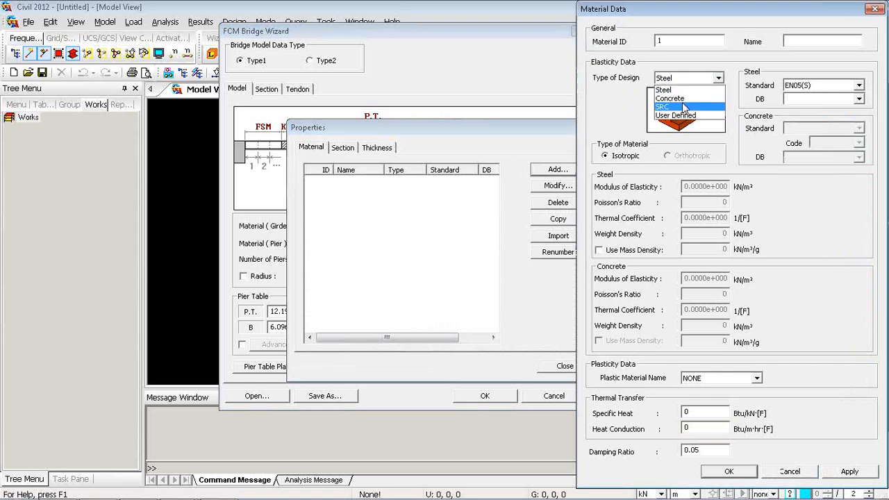
pyautogui.click(684, 95)
pyautogui.click(860, 157)
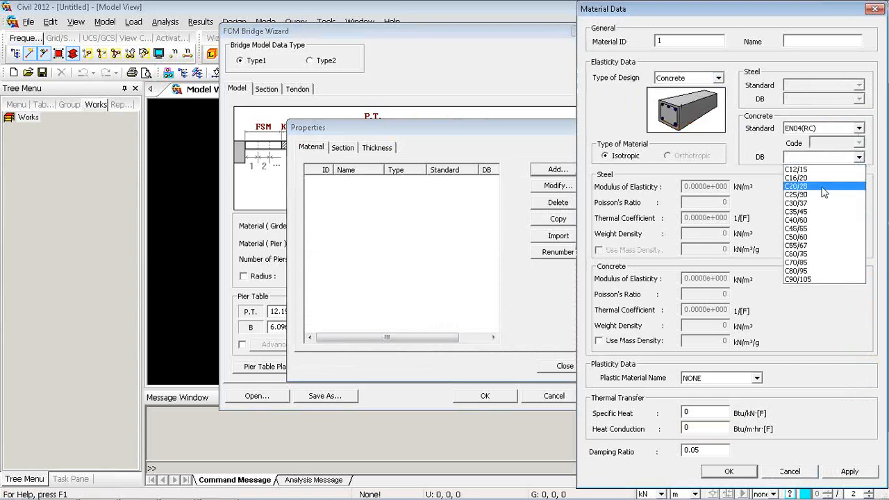
pyautogui.click(806, 210)
pyautogui.click(742, 474)
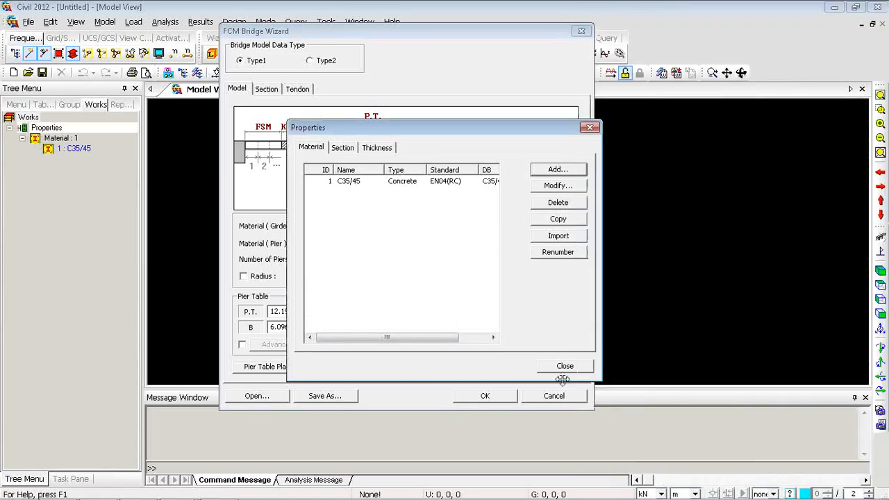
pyautogui.click(563, 367)
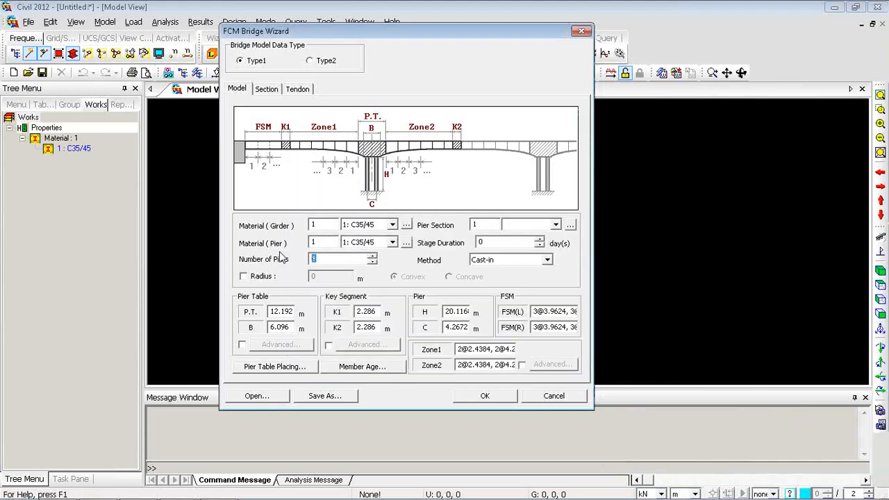
# Set the number of piers to 2 in the wizard's model data
pyautogui.doubleClick(324, 261)
pyautogui.doubleClick(486, 241)
pyautogui.click(556, 225)
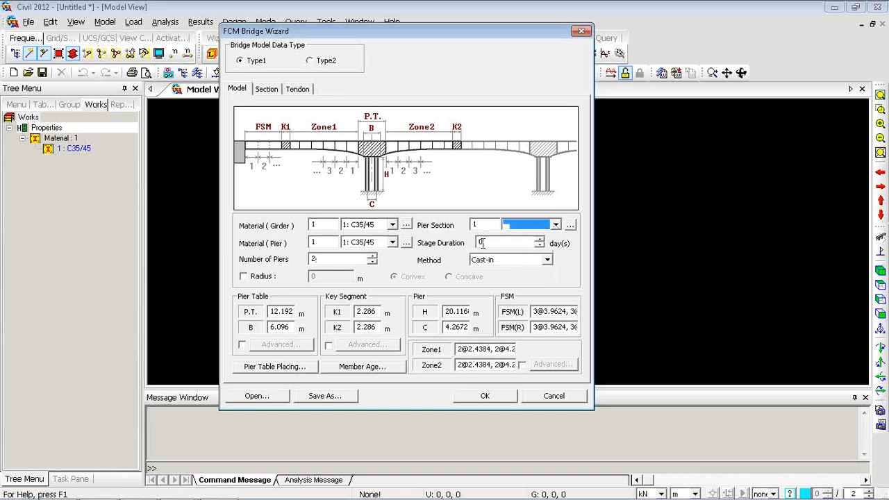
# Create a new Solid Rectangle section for the piers and name it pier
pyautogui.click(570, 225)
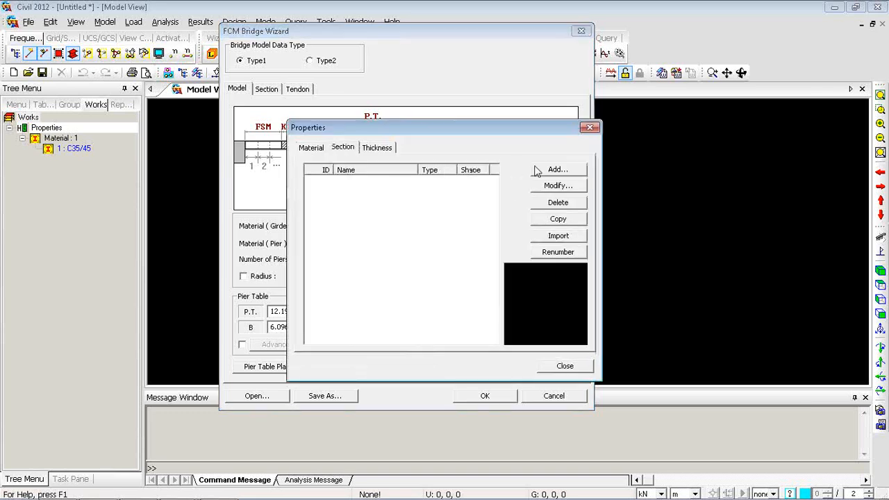
pyautogui.click(539, 170)
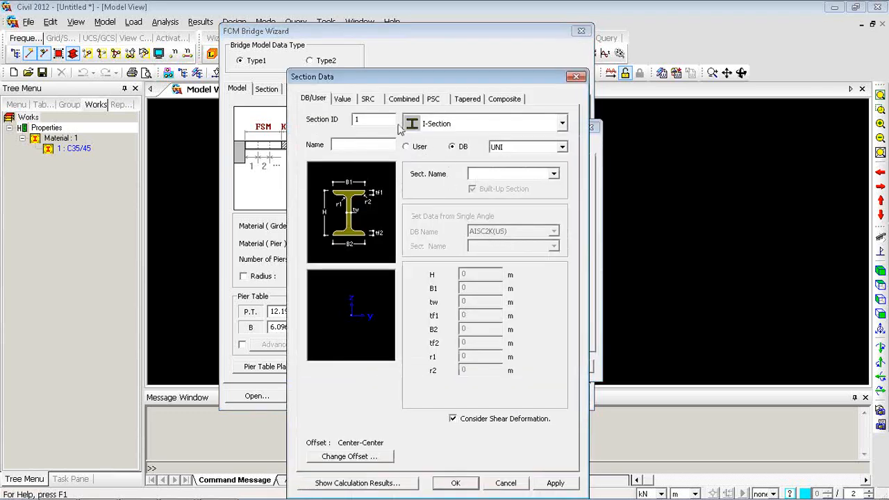
pyautogui.click(436, 124)
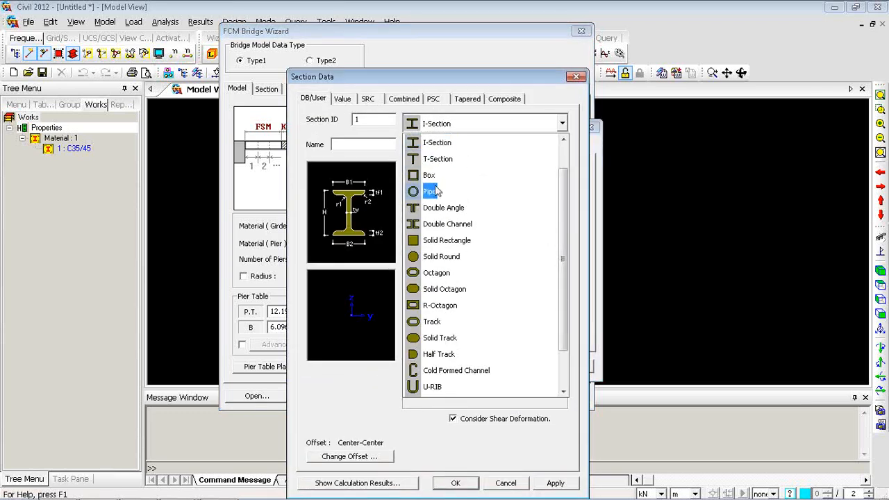
pyautogui.click(445, 241)
pyautogui.click(367, 144)
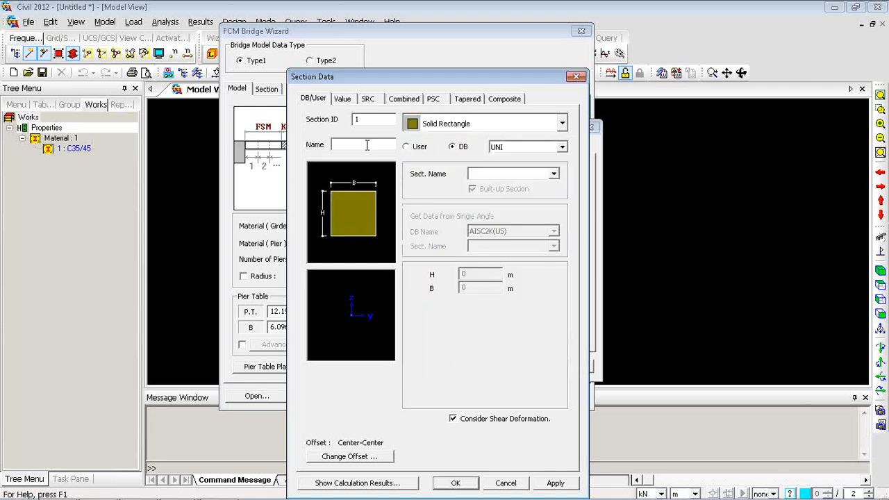
pyautogui.write('pier')
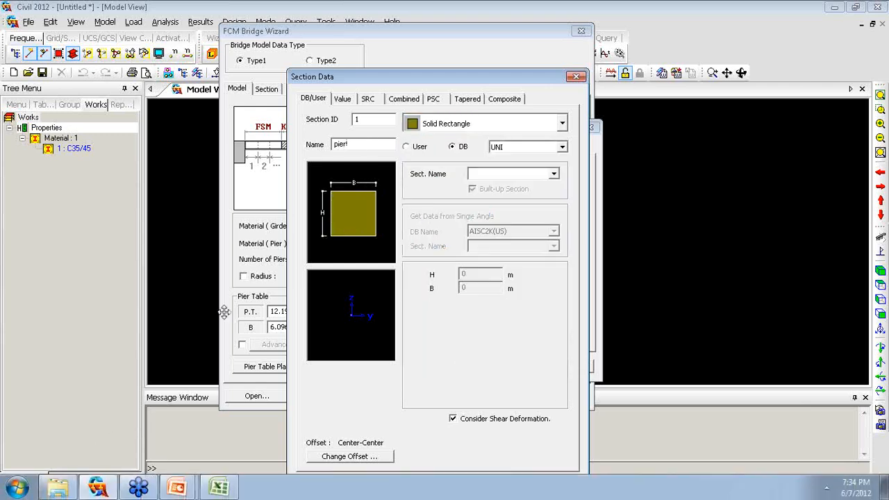
# Make the pier section user-defined with H 2 m and B 8 m, and save it back to the wizard
pyautogui.click(420, 146)
pyautogui.doubleClick(461, 275)
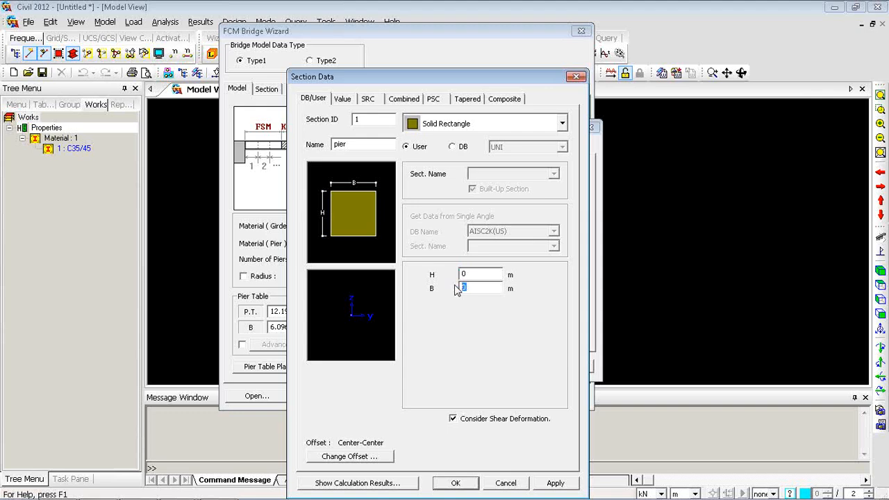
pyautogui.doubleClick(465, 275)
pyautogui.write('2')
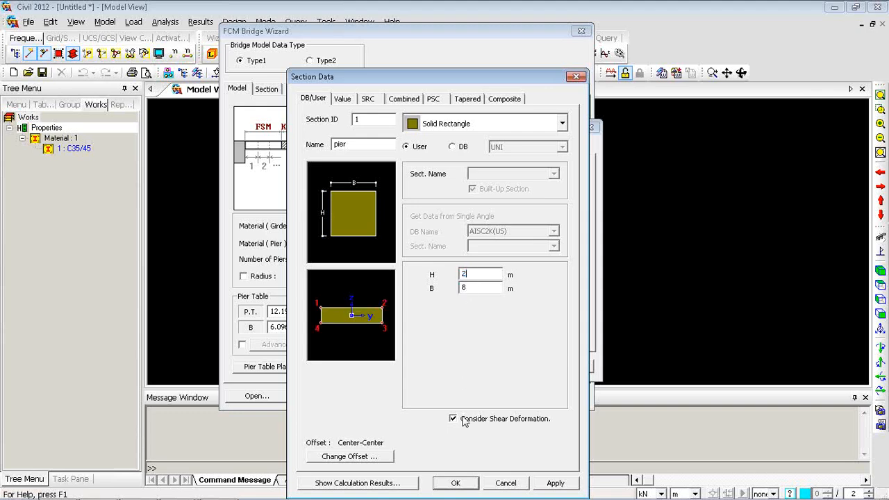
pyautogui.click(456, 482)
pyautogui.click(556, 368)
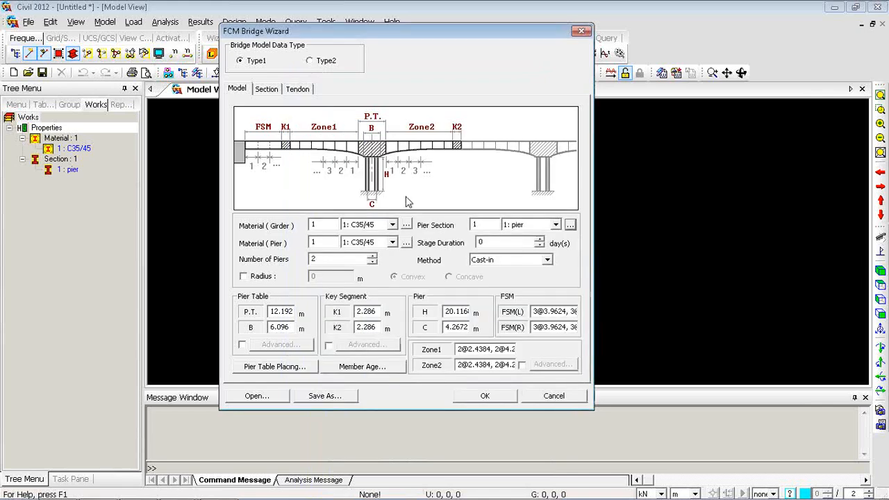
# Set the stage duration to 14 days and keep Cast-in as the construction method
pyautogui.doubleClick(497, 241)
pyautogui.write('14')
pyautogui.click(484, 261)
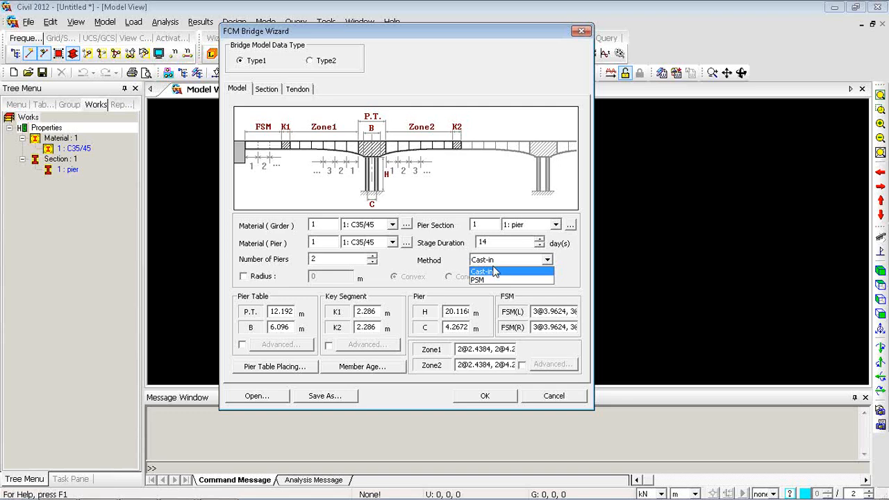
pyautogui.click(495, 271)
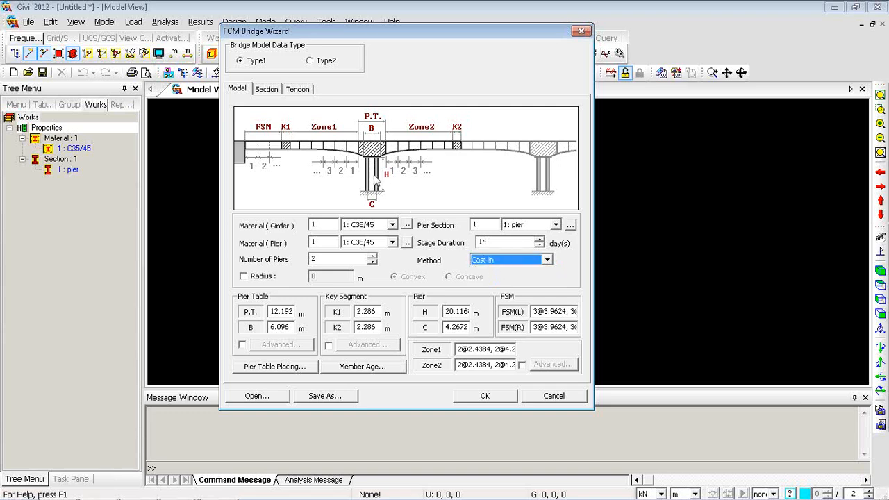
# Review the wizard's girder section settings and cell types, and display its tendon settings
pyautogui.click(266, 91)
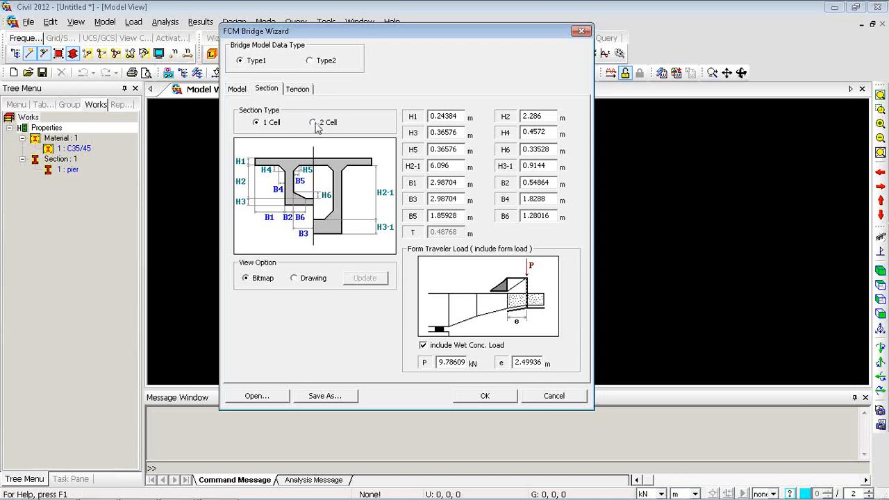
pyautogui.click(313, 123)
pyautogui.click(301, 92)
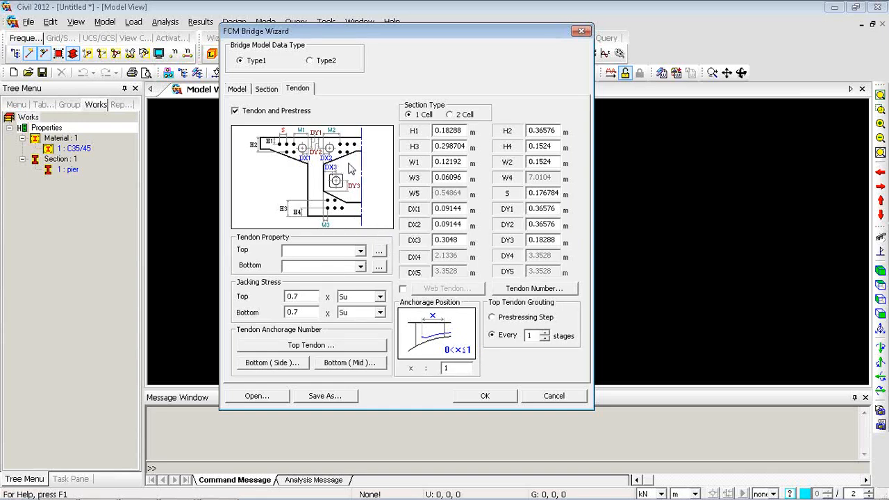
# Add a top tendon property named tendon with the tendon type Internal(Pre-Tension)
pyautogui.click(379, 252)
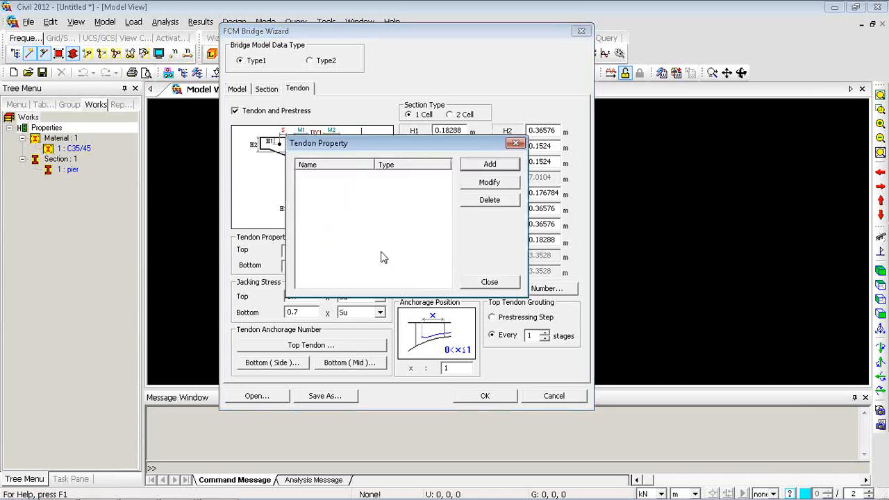
pyautogui.click(482, 169)
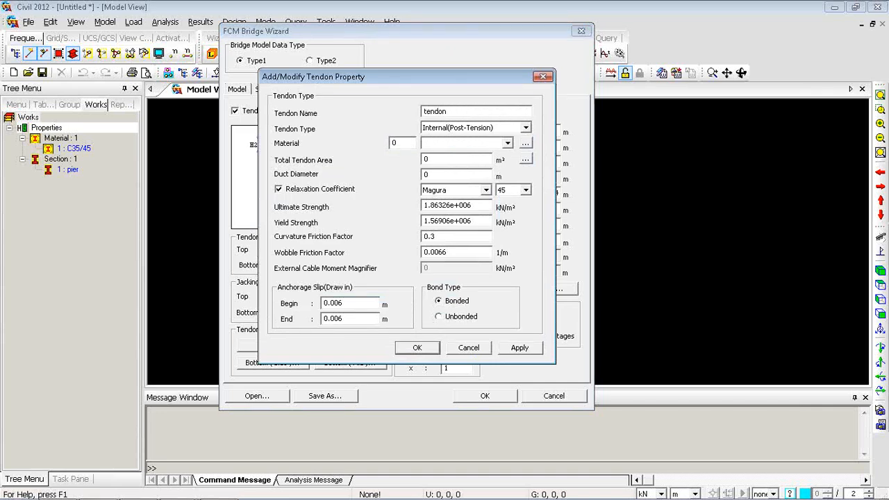
pyautogui.click(526, 128)
pyautogui.click(459, 142)
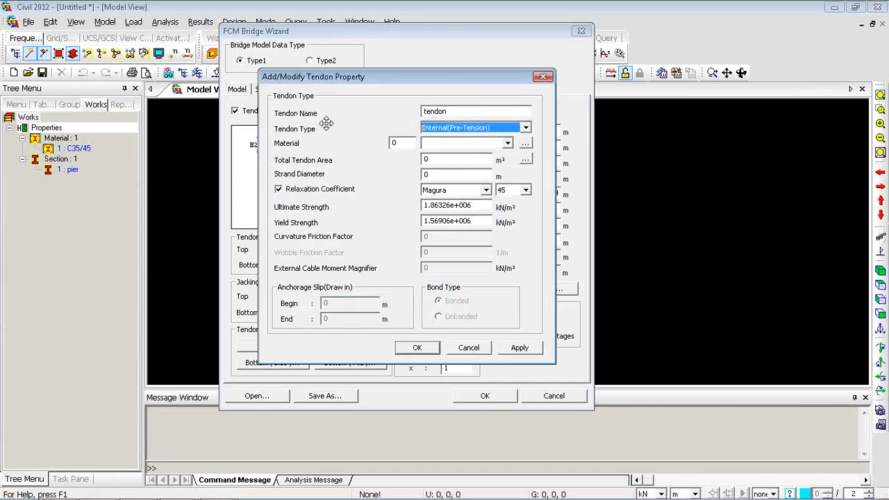
pyautogui.click(464, 130)
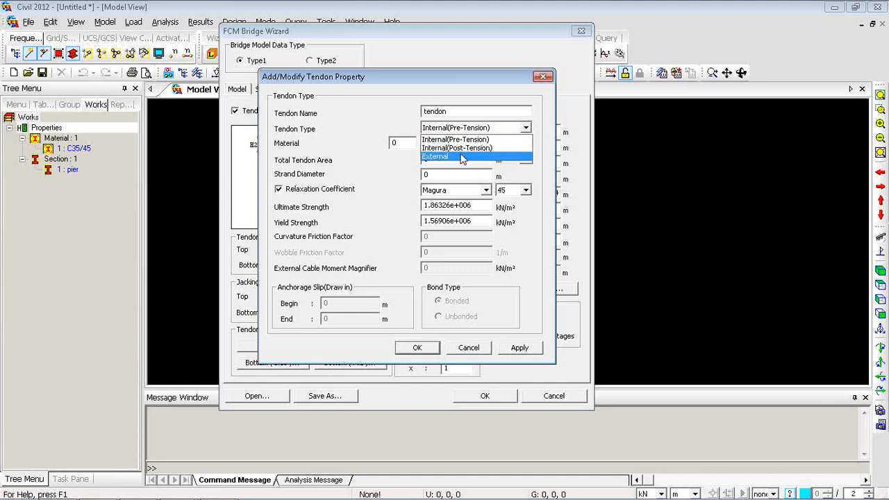
pyautogui.click(465, 140)
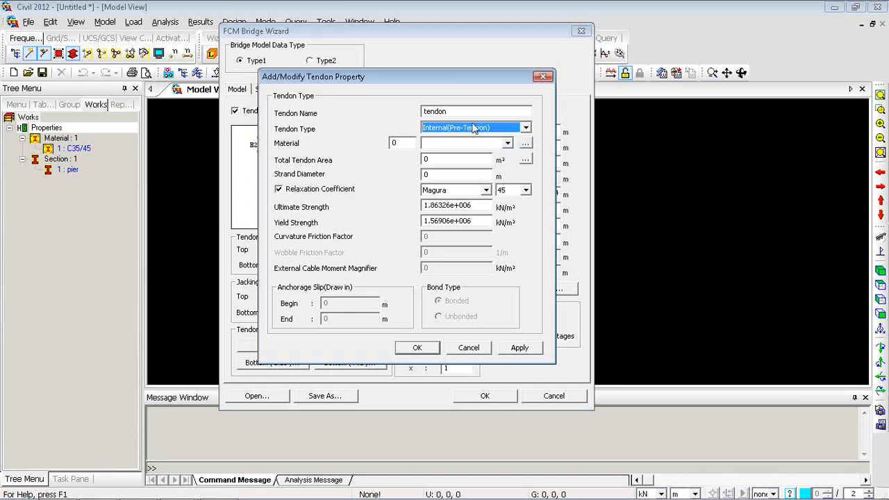
# Add a steel material of standard EN05(S), grade Y1860S7(15.2mm), for the tendon
pyautogui.click(526, 144)
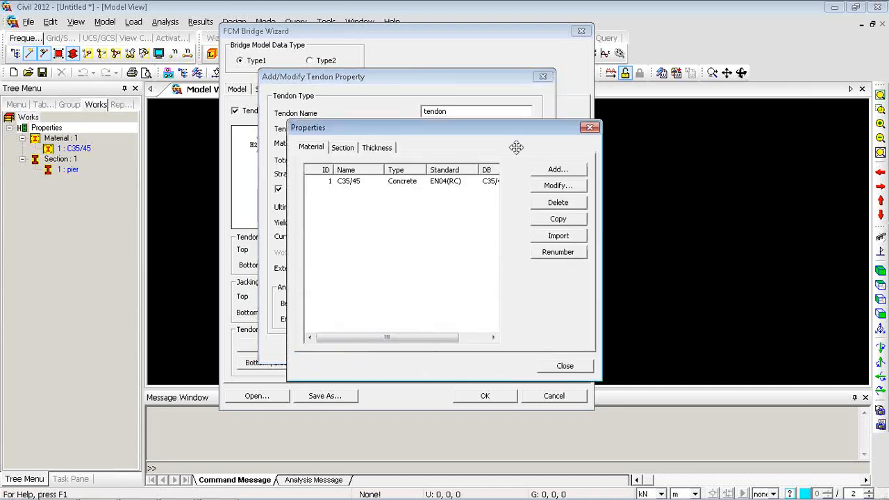
pyautogui.click(552, 172)
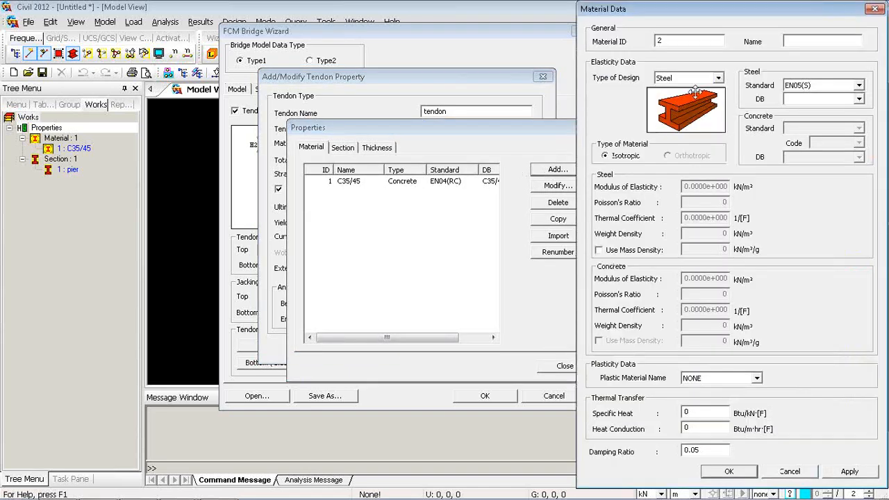
pyautogui.click(719, 79)
pyautogui.click(721, 82)
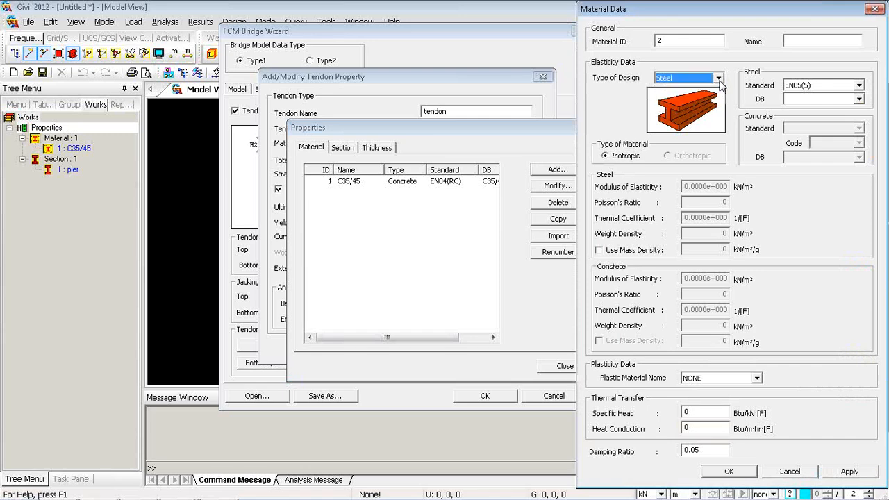
pyautogui.click(860, 99)
pyautogui.click(809, 373)
pyautogui.click(729, 471)
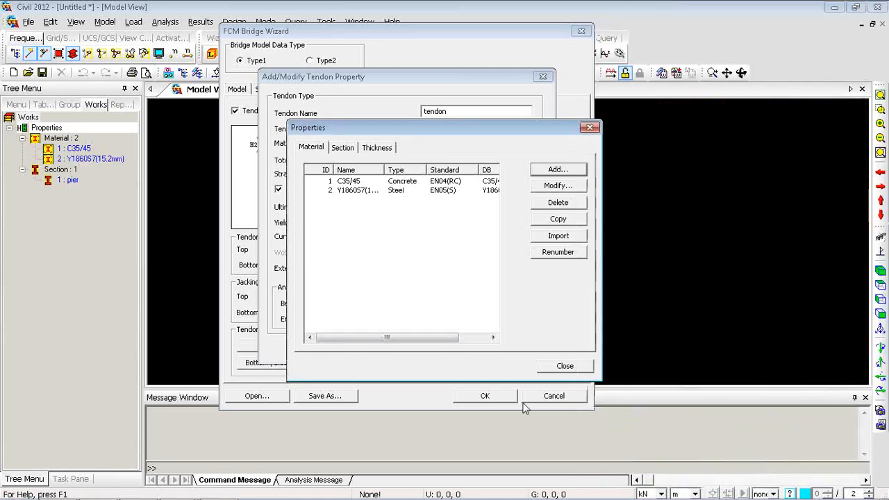
pyautogui.click(565, 366)
# Assign Y1860S7(15.2mm) to the tendon, define its area as 10 strands of 12.7mm(0.5"), and save the property
pyautogui.click(487, 143)
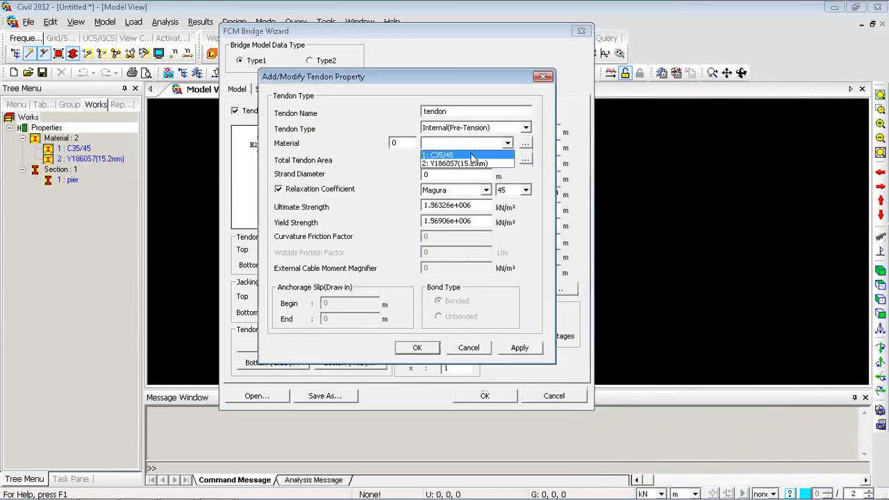
pyautogui.click(460, 161)
pyautogui.click(525, 160)
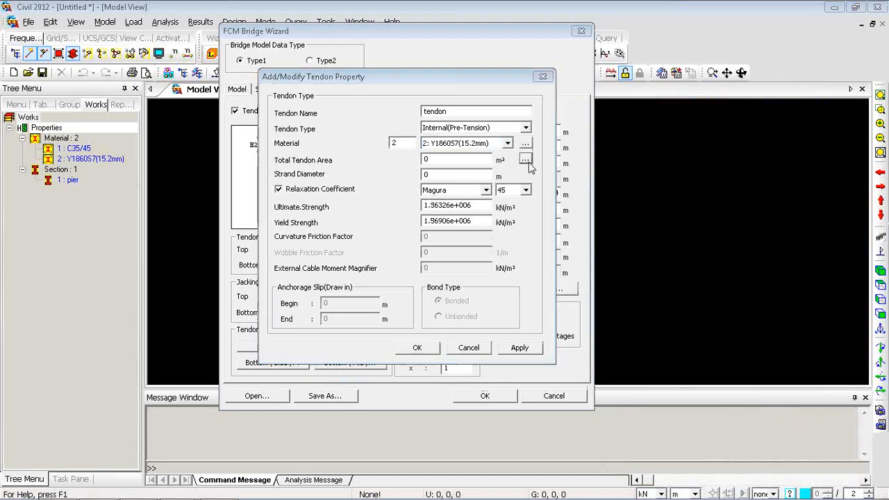
pyautogui.press('Tab')
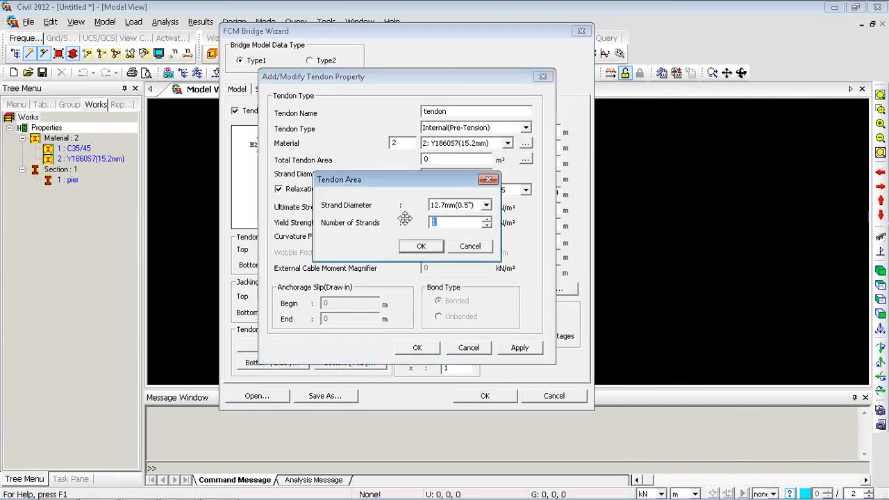
pyautogui.write('10')
pyautogui.click(419, 247)
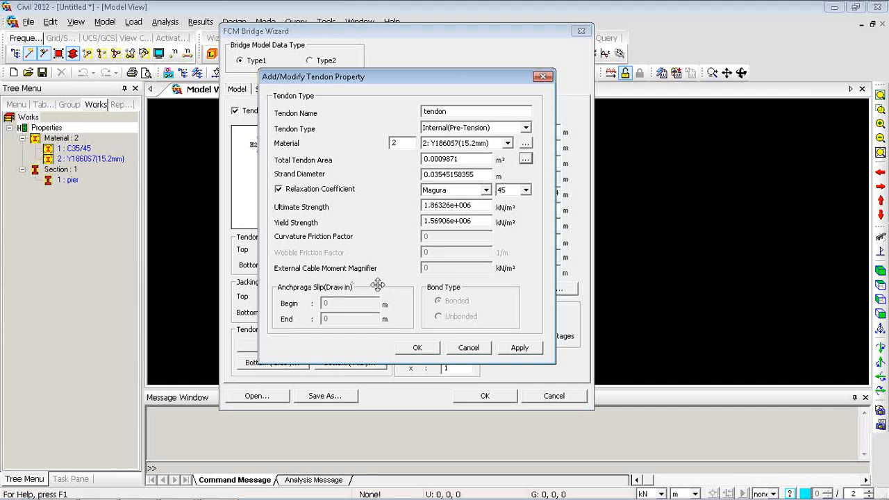
pyautogui.click(418, 347)
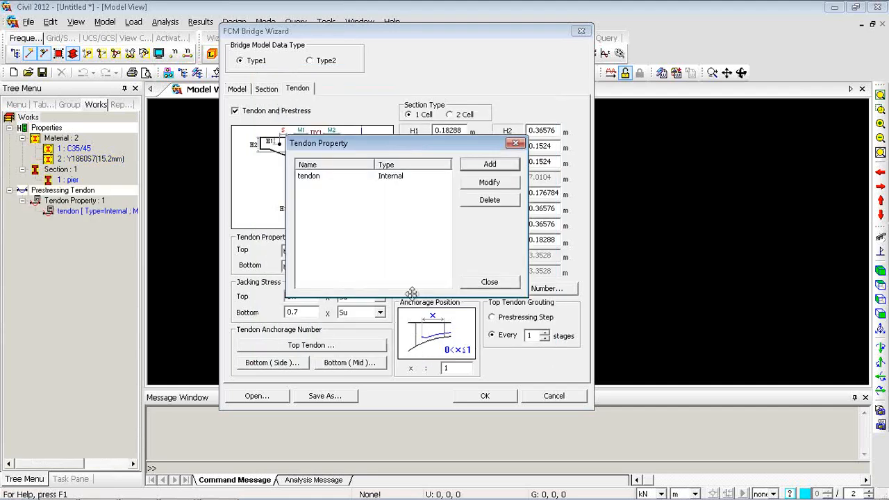
pyautogui.click(488, 284)
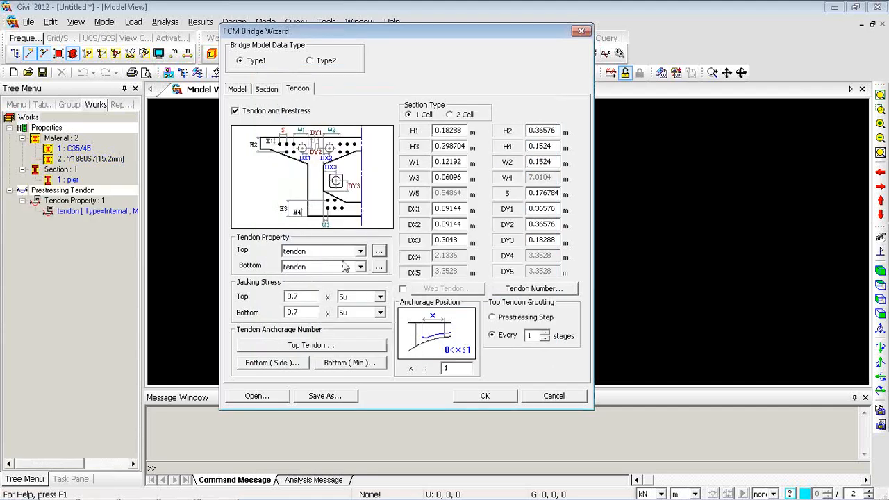
# Generate the FCM bridge model from the wizard and widen the Tree Menu to show the Works entries
pyautogui.click(487, 395)
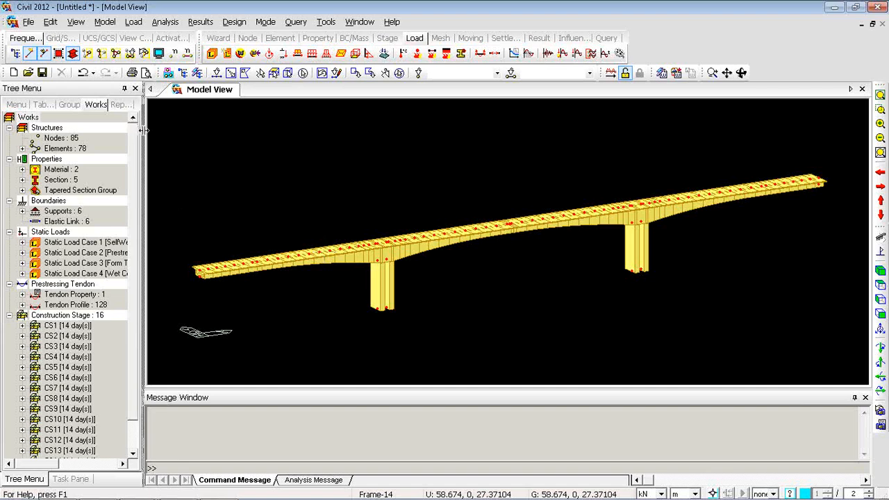
pyautogui.moveTo(144, 143); pyautogui.dragTo(183, 143)
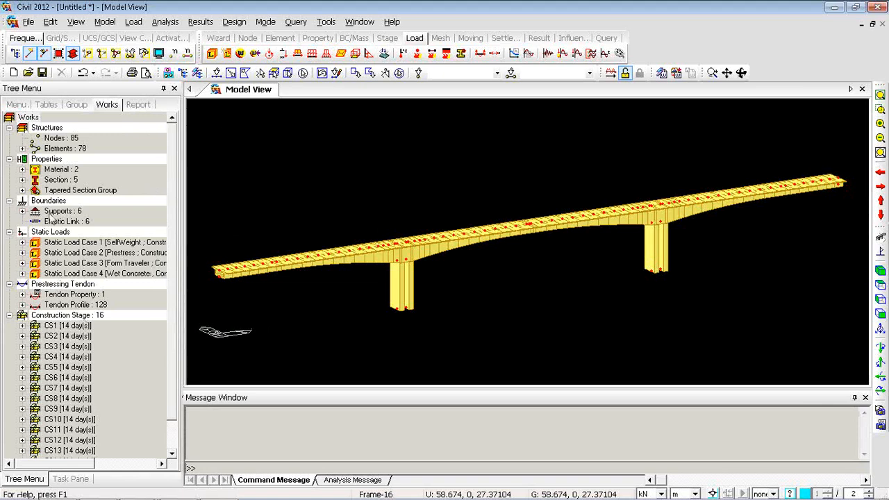
# Expand the Elements, Material, Section and Tapered Section Group entries of the Works tree to review their contents
pyautogui.click(23, 148)
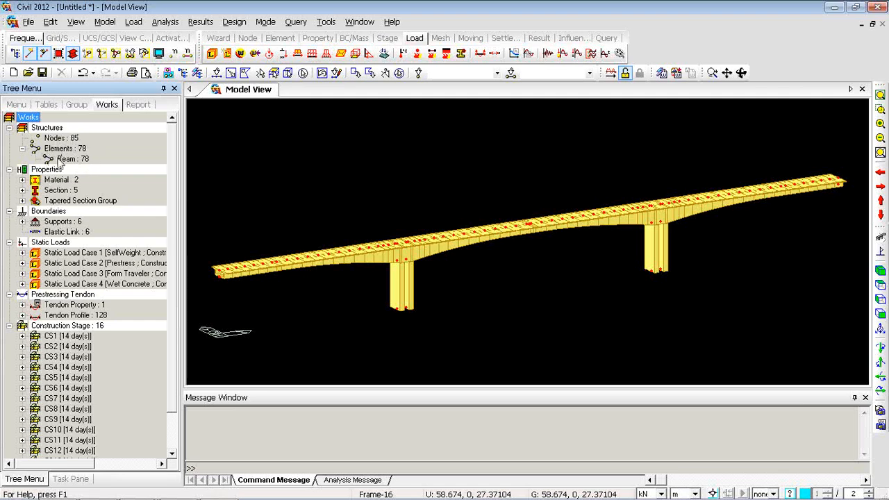
pyautogui.click(23, 180)
pyautogui.click(22, 212)
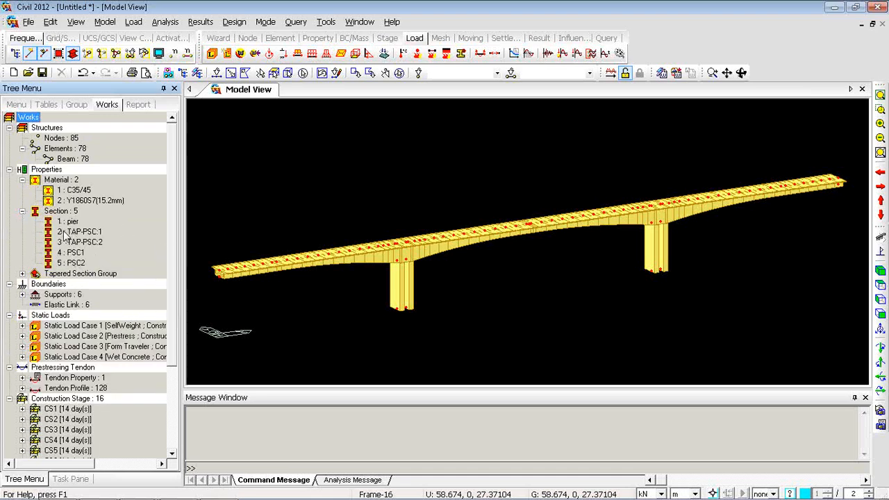
pyautogui.click(23, 274)
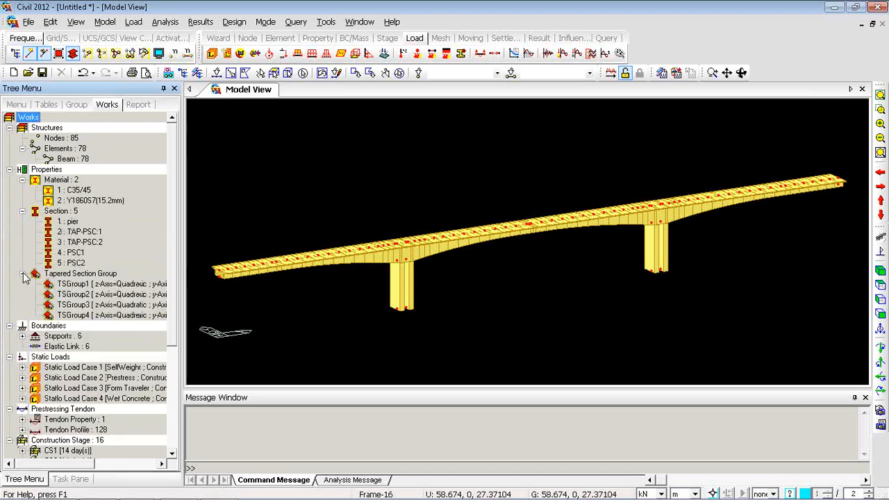
# Expand the Supports entry and display the Type 1 [111111] supports on the bridge model
pyautogui.click(23, 337)
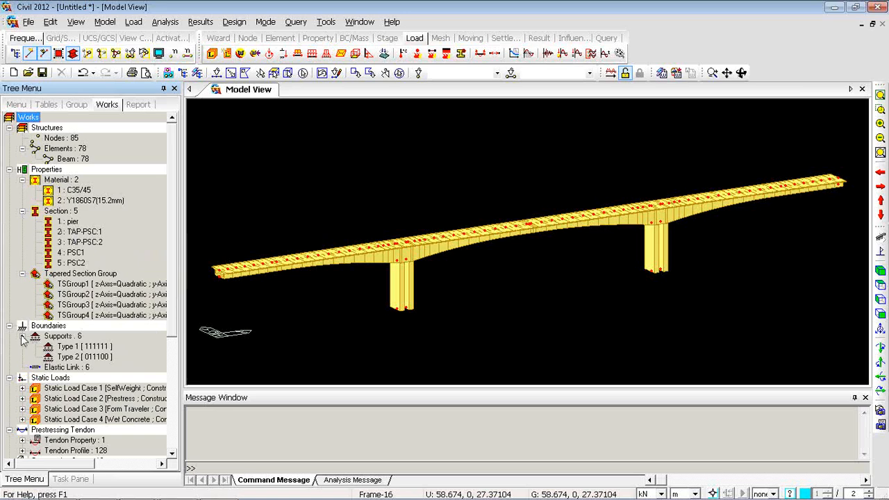
pyautogui.rightClick(73, 345)
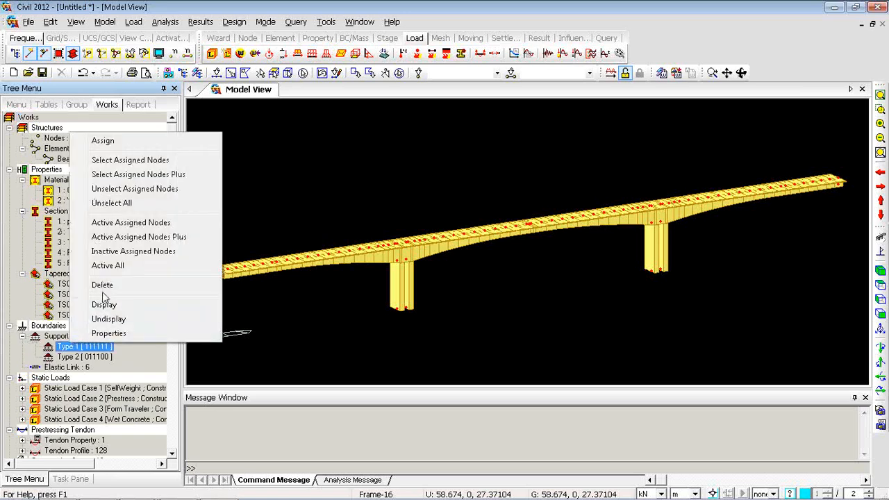
pyautogui.click(105, 308)
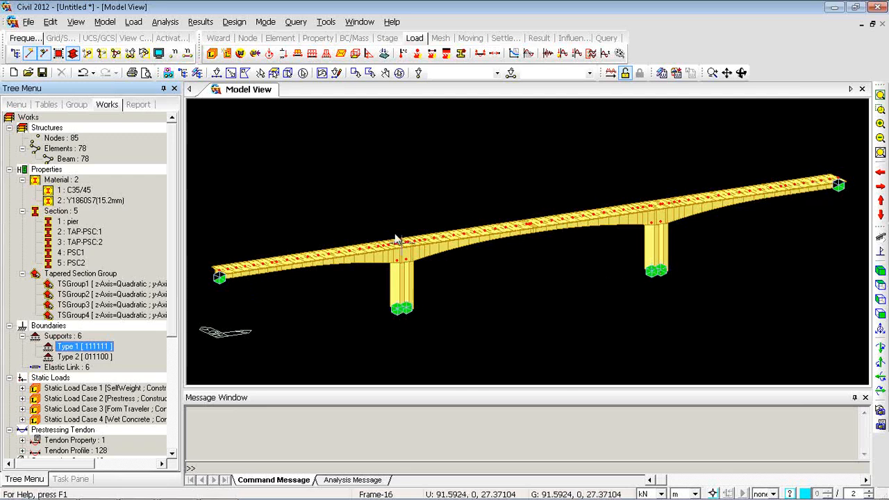
# Display the elastic links on the model and inspect them closely where the piers meet the girder
pyautogui.scroll(-4, 167, 310)
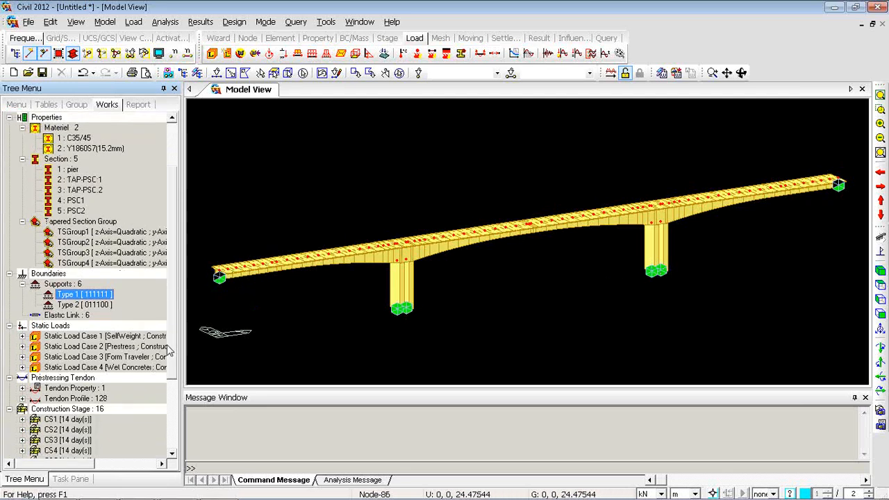
pyautogui.rightClick(70, 235)
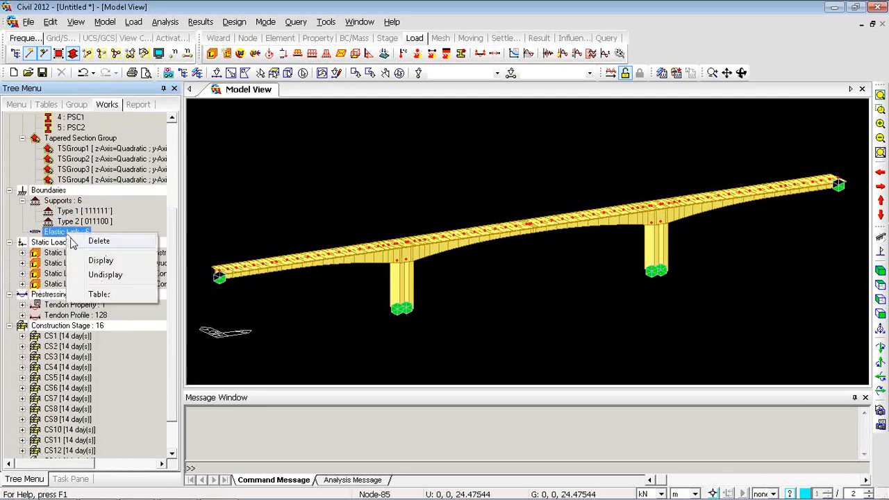
pyautogui.click(99, 258)
pyautogui.scroll(5, 394, 247)
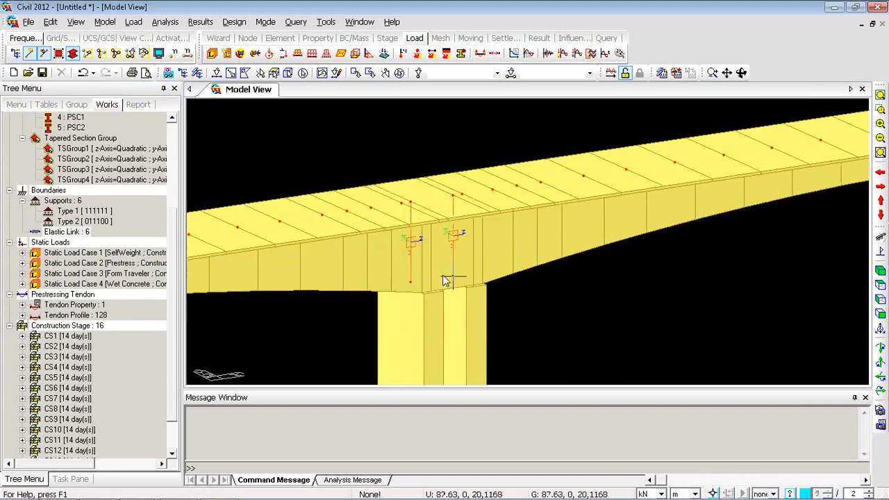
pyautogui.moveTo(639, 232); pyautogui.dragTo(463, 290, button='middle')
pyautogui.scroll(-4, 463, 291)
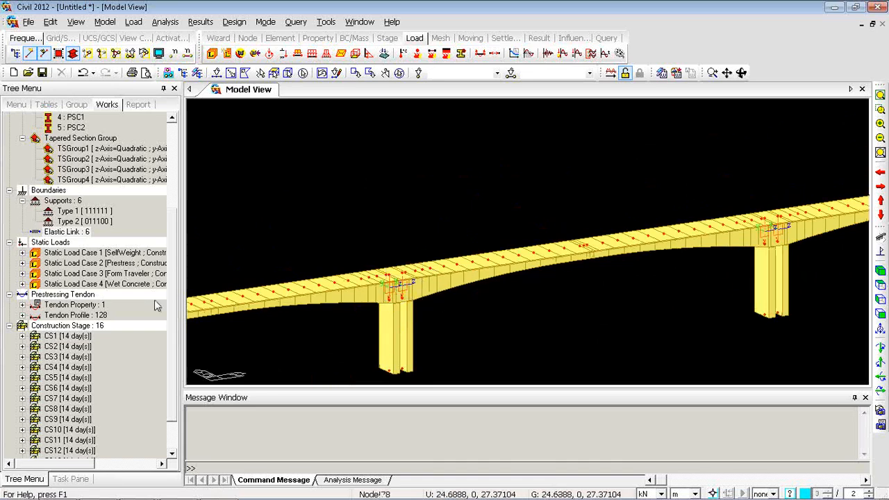
# Expand the SelfWeight, Prestress and Form Traveler static load cases to review the loads they contain
pyautogui.scroll(-2, 163, 302)
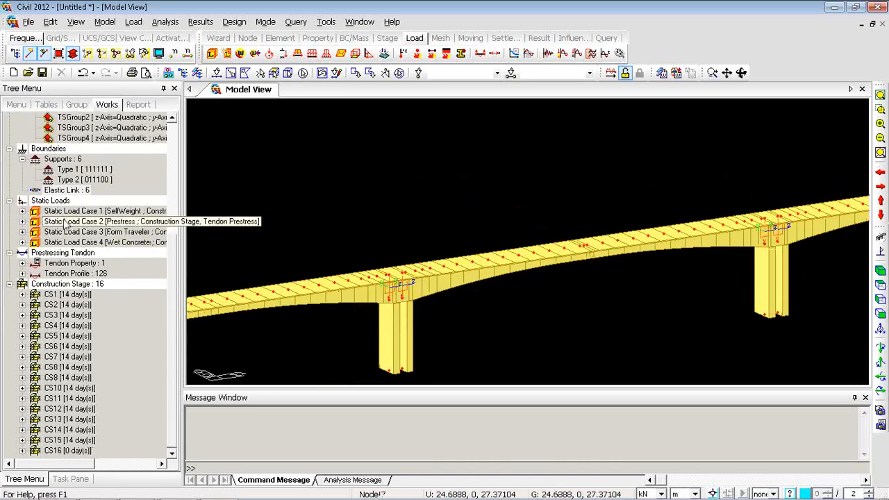
pyautogui.click(22, 211)
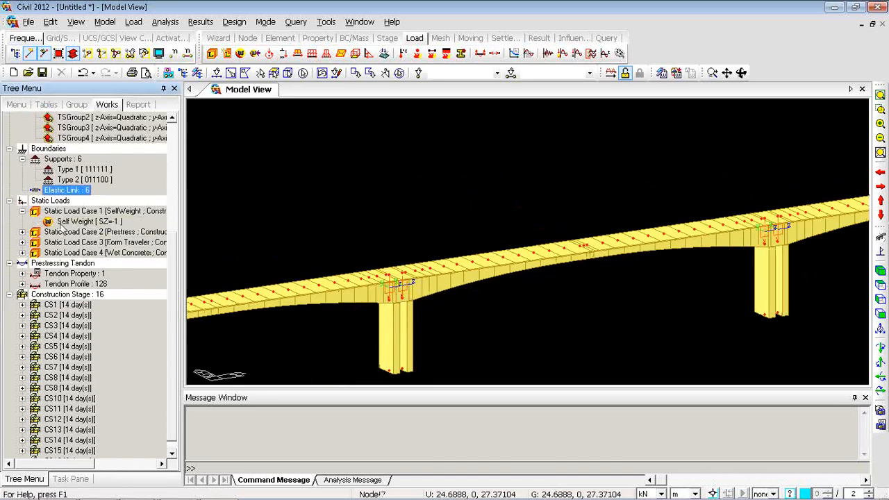
pyautogui.click(22, 232)
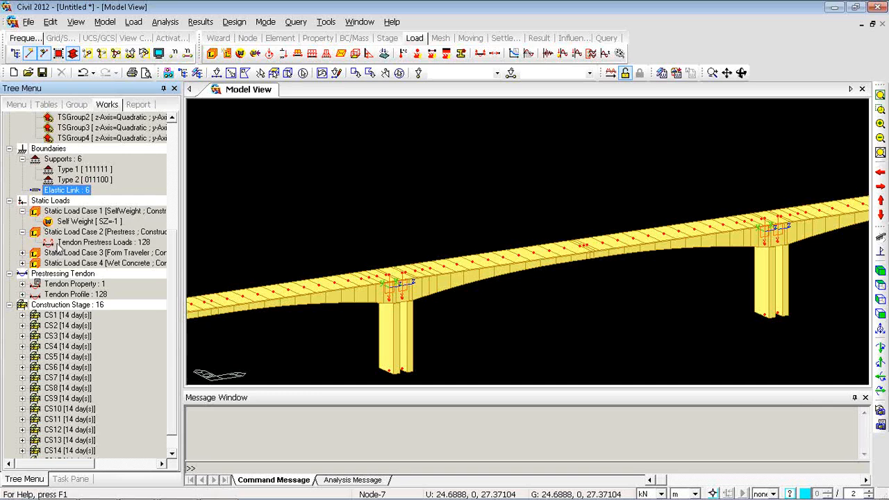
pyautogui.click(22, 253)
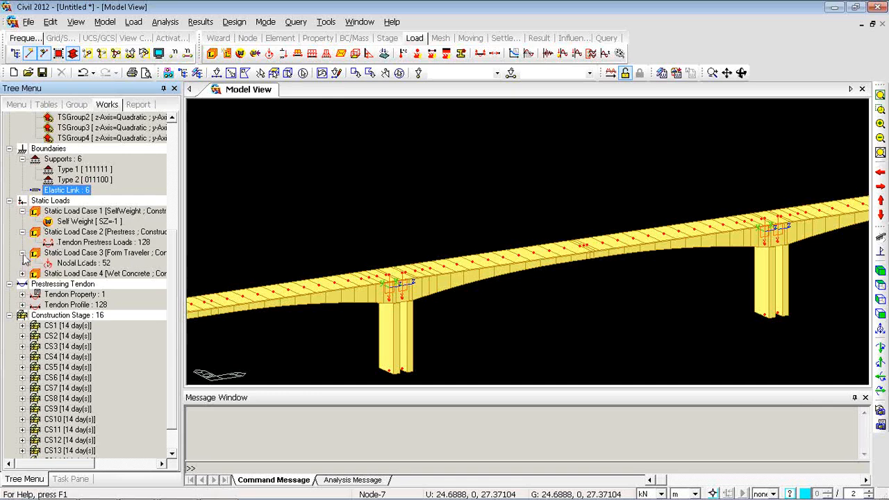
# Display the nodal loads of the Form Traveler load case and view them along the whole bridge
pyautogui.rightClick(86, 264)
pyautogui.click(109, 293)
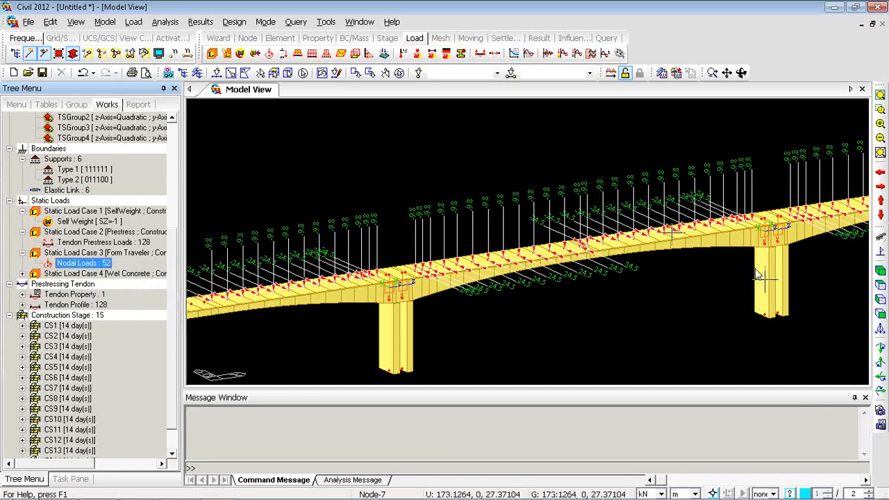
pyautogui.scroll(-3, 439, 281)
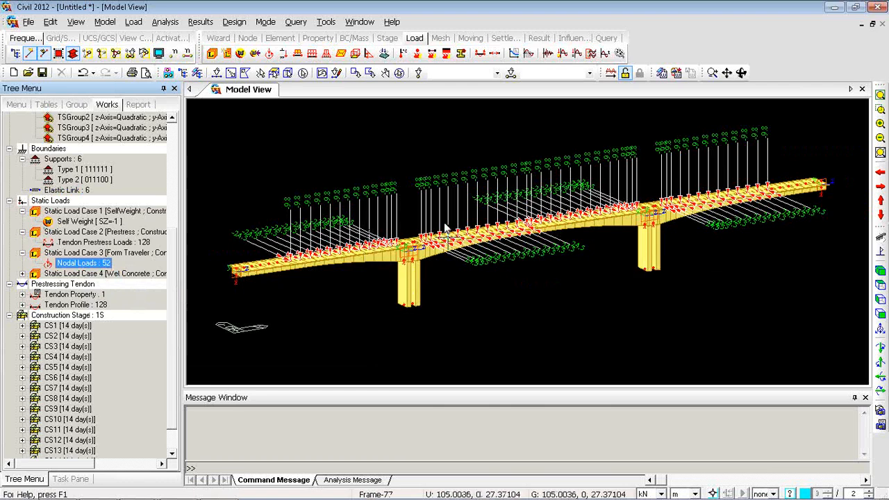
# Expand the Wet Concrete load case and hide the displayed Form Traveler nodal loads
pyautogui.click(22, 273)
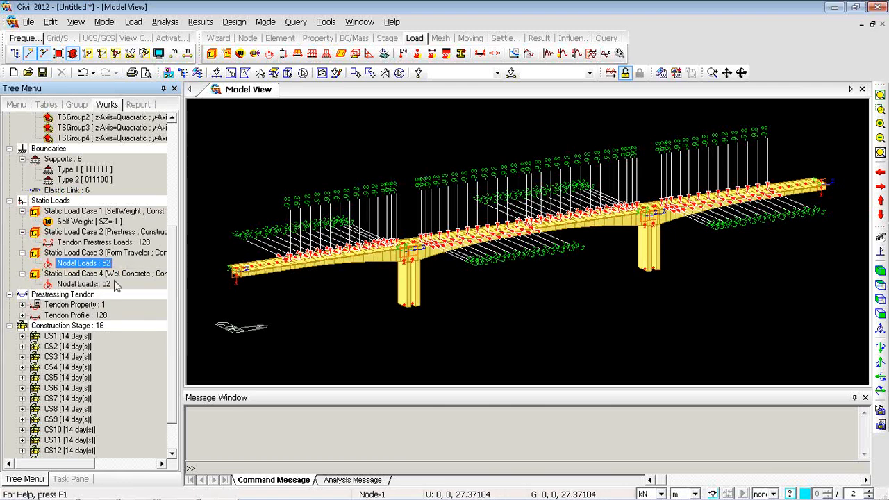
pyautogui.rightClick(107, 264)
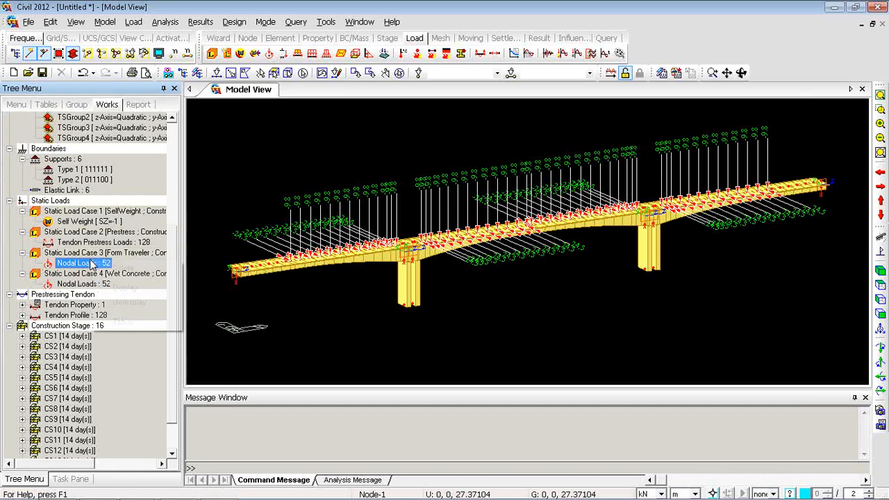
pyautogui.click(126, 302)
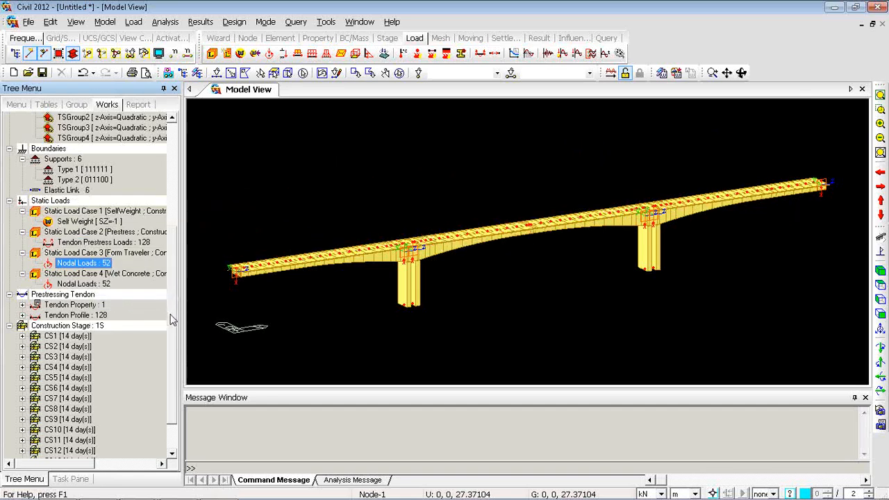
# Expand and display all tendon profiles, zoom in on the girder and turn off its solid rendering to expose the tendons
pyautogui.scroll(-2, 154, 334)
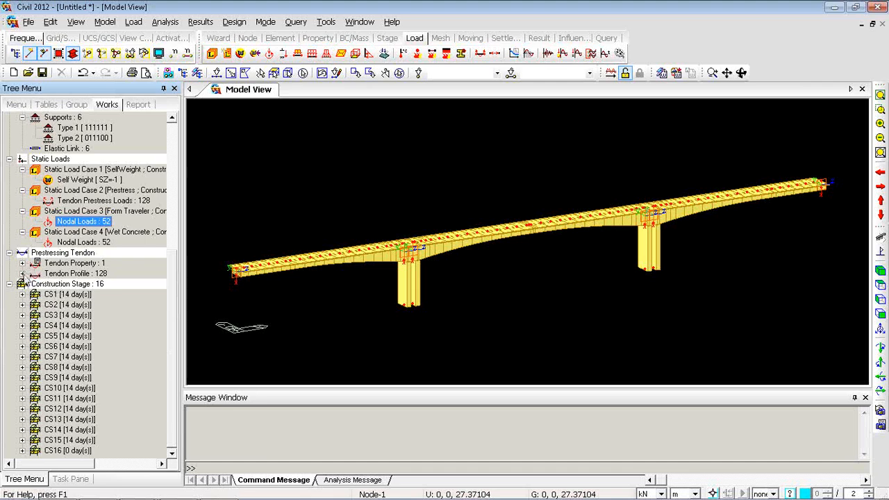
pyautogui.click(22, 274)
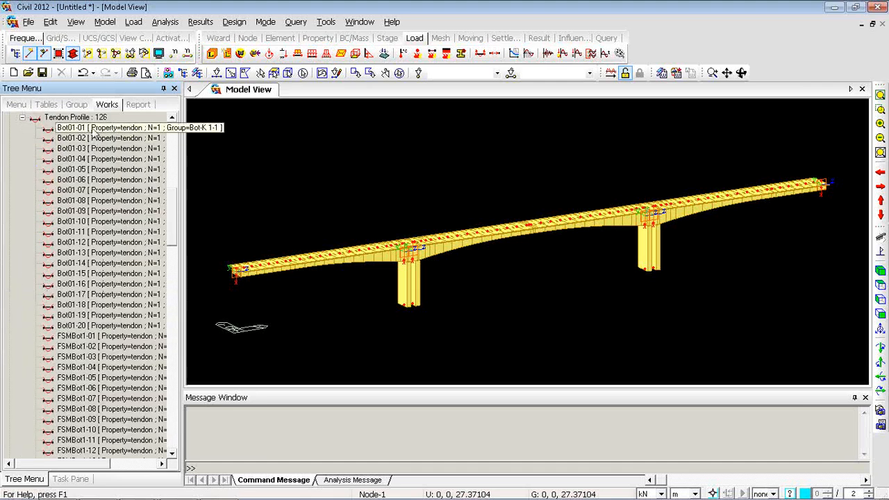
pyautogui.scroll(4, 509, 254)
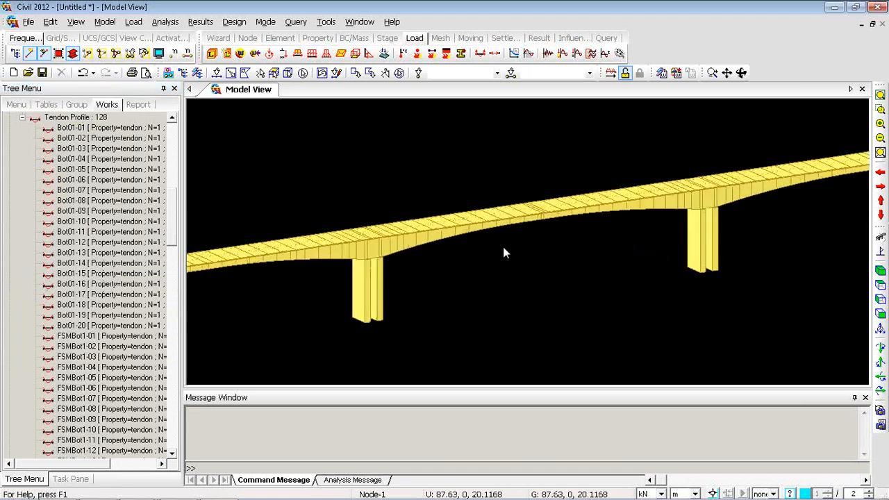
pyautogui.scroll(3, 503, 250)
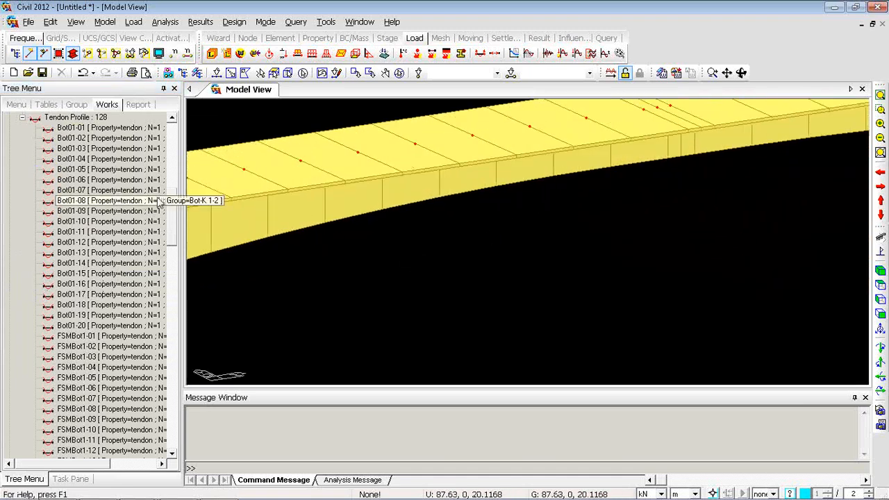
pyautogui.rightClick(78, 126)
pyautogui.rightClick(75, 119)
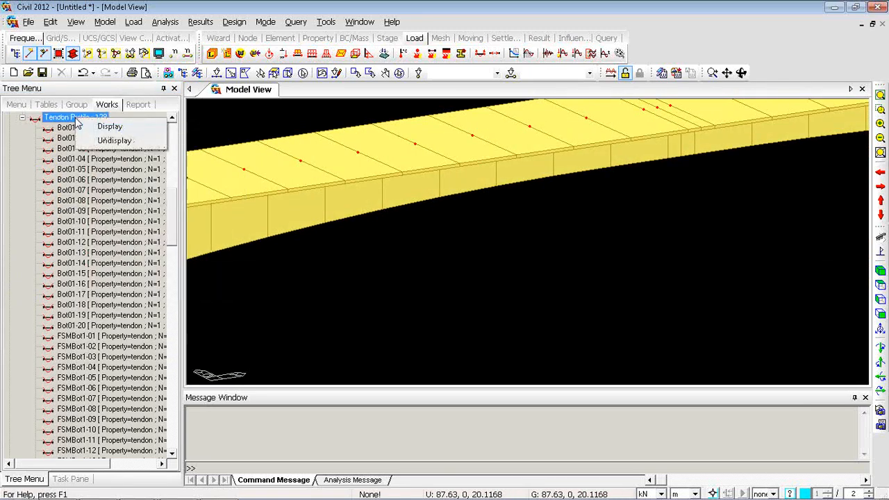
pyautogui.click(108, 127)
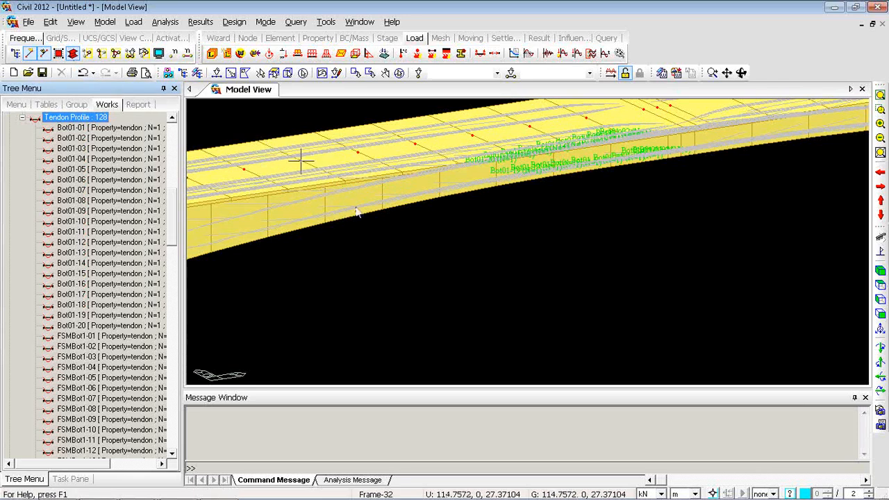
pyautogui.click(73, 54)
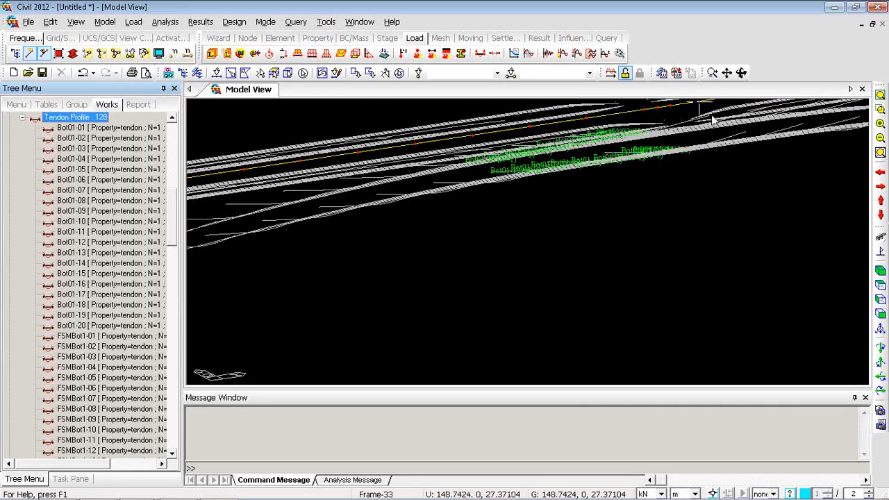
# Hide all tendon profiles and restore the solid isometric view of the whole bridge
pyautogui.moveTo(172, 194); pyautogui.dragTo(172, 408)
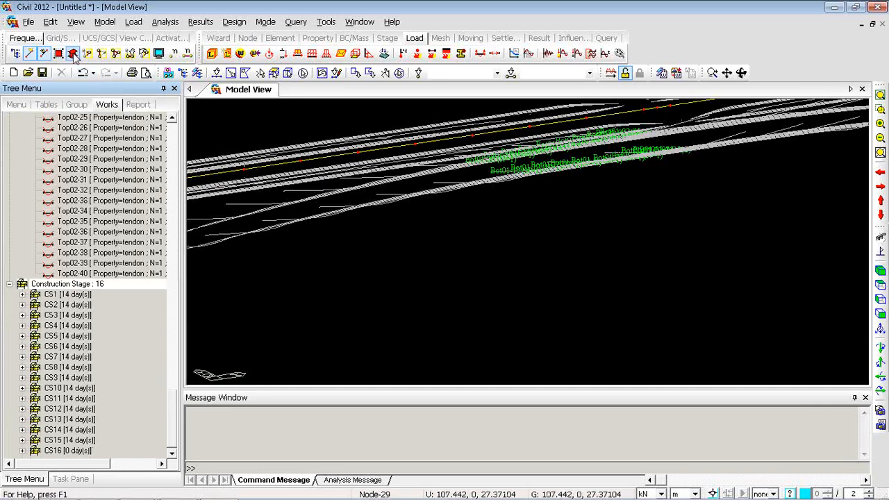
pyautogui.click(173, 306)
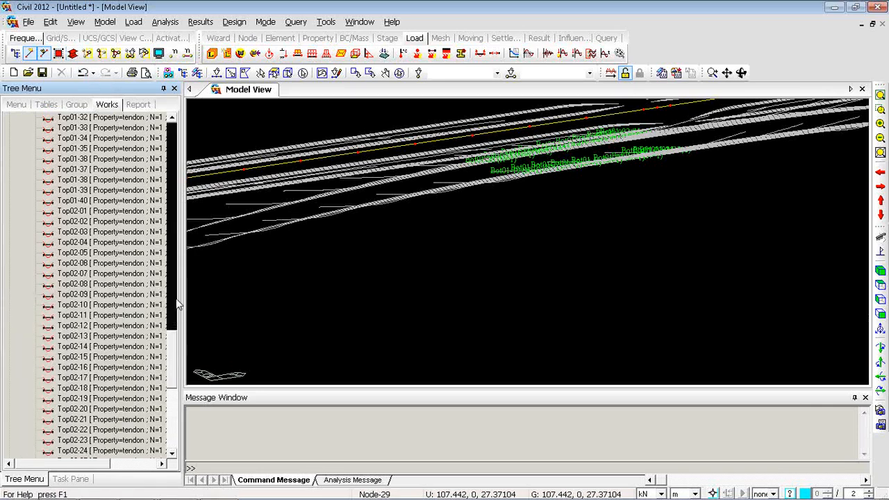
pyautogui.moveTo(174, 334); pyautogui.dragTo(177, 179)
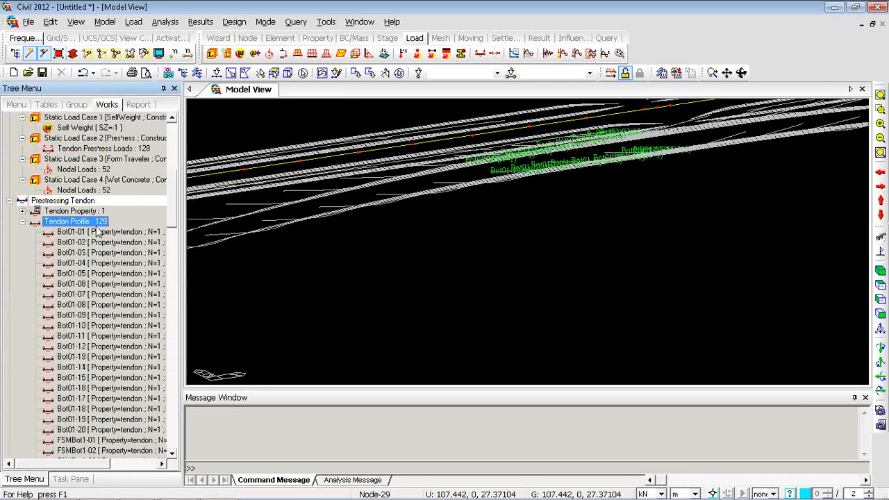
pyautogui.rightClick(91, 220)
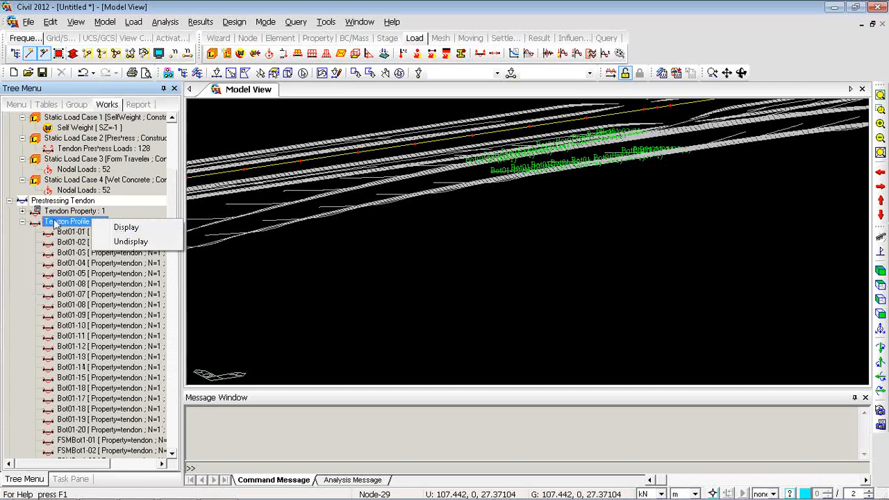
pyautogui.click(130, 242)
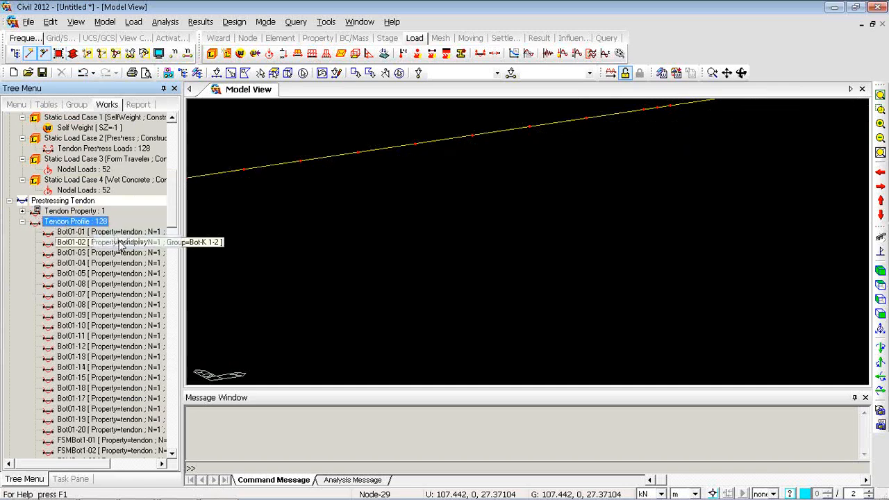
pyautogui.click(881, 286)
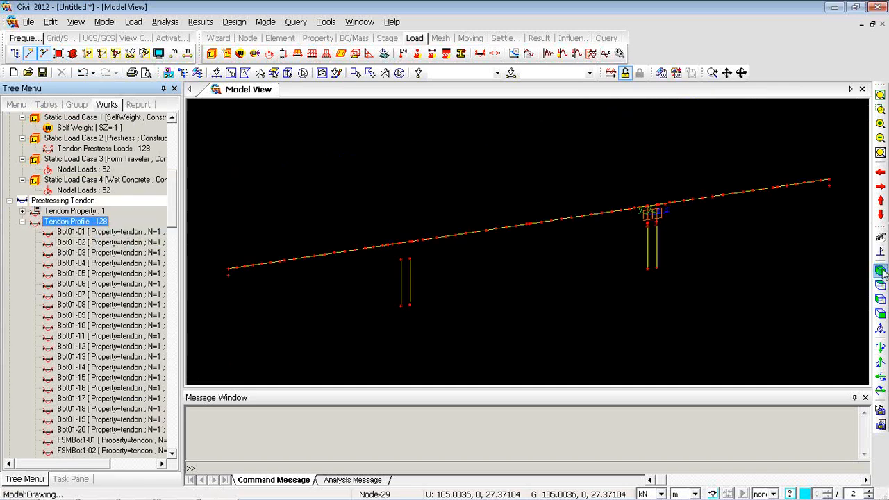
pyautogui.click(73, 54)
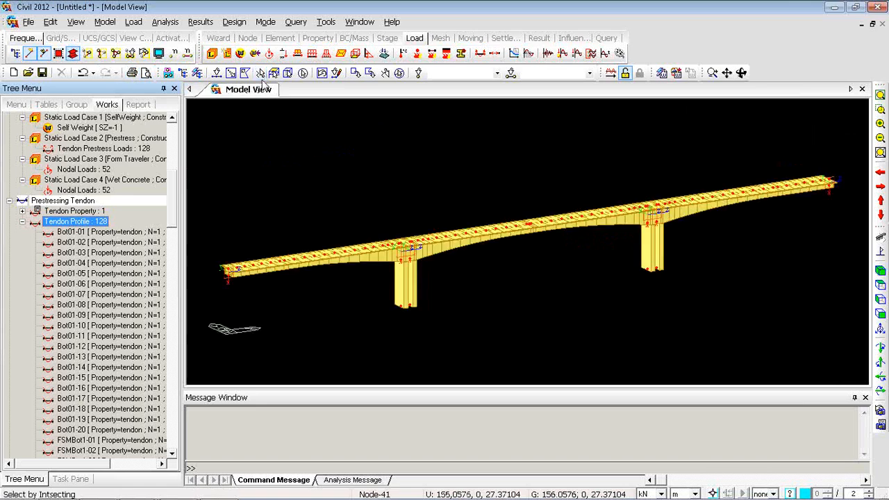
# Step the model display through construction stages CS1 to CS16 and return to the Base stage
pyautogui.click(387, 38)
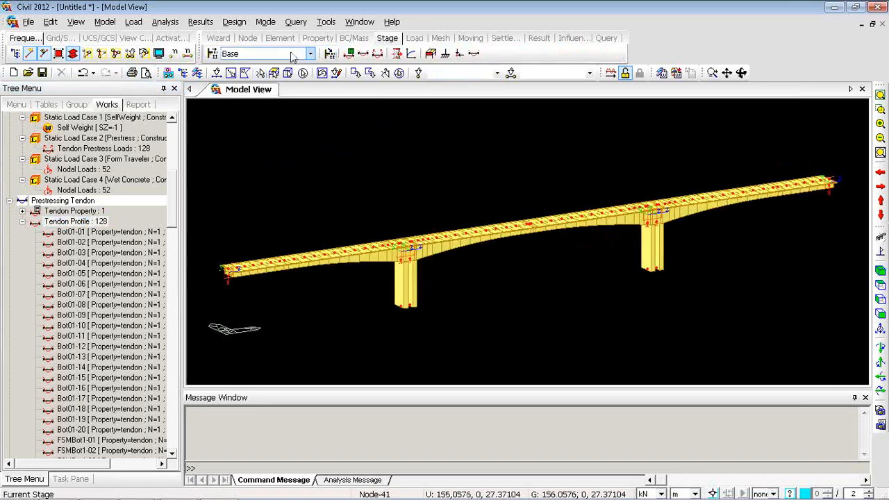
pyautogui.click(278, 55)
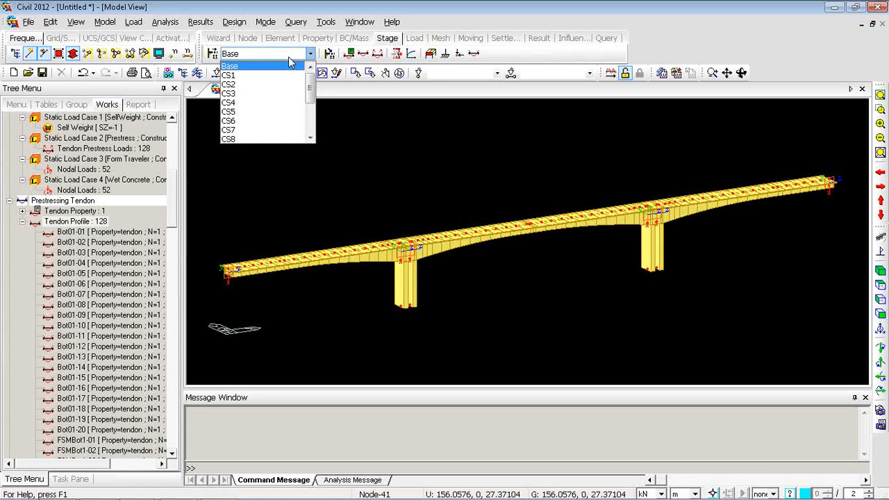
pyautogui.press('Down')
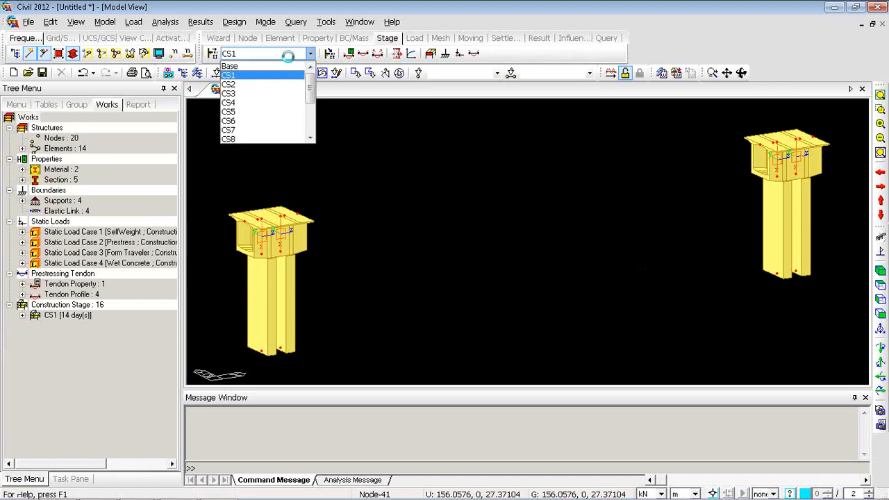
pyautogui.press('Down')
pyautogui.press('Down')
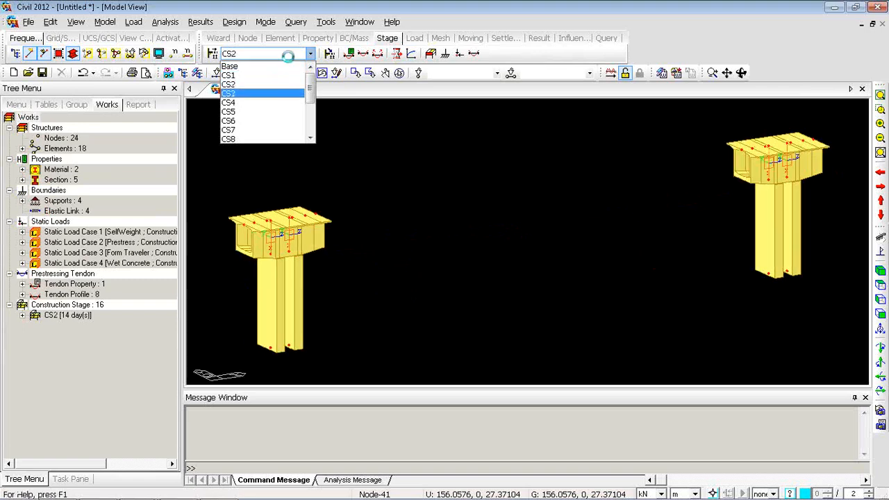
pyautogui.press('Down')
pyautogui.press('Down')
pyautogui.press('Down')
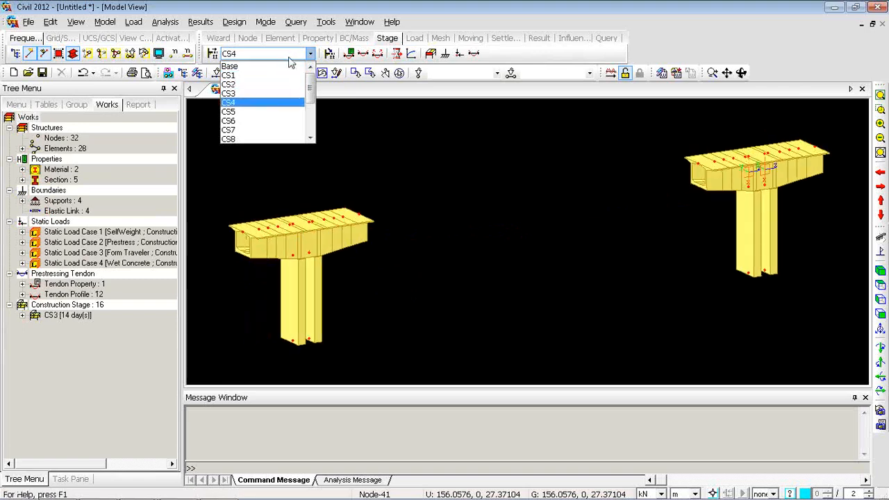
pyautogui.press('Down')
pyautogui.press('Down')
pyautogui.press('Down')
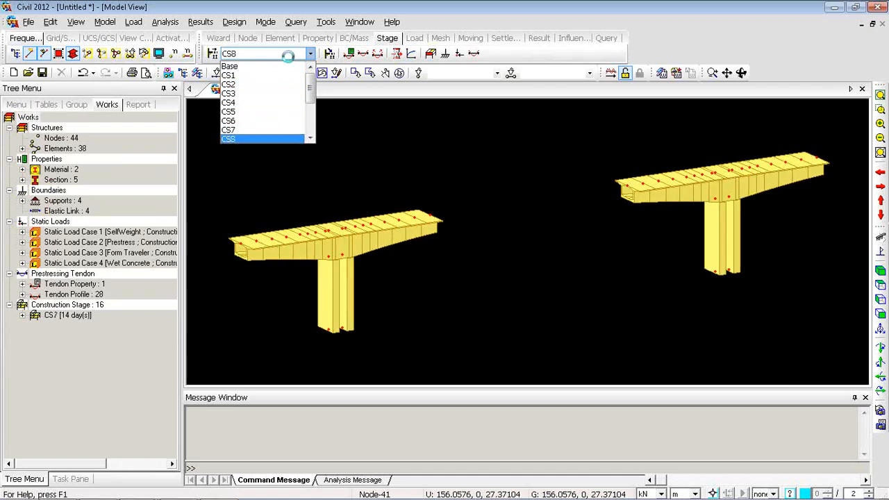
pyautogui.press('Down')
pyautogui.press('Down')
pyautogui.press('Down')
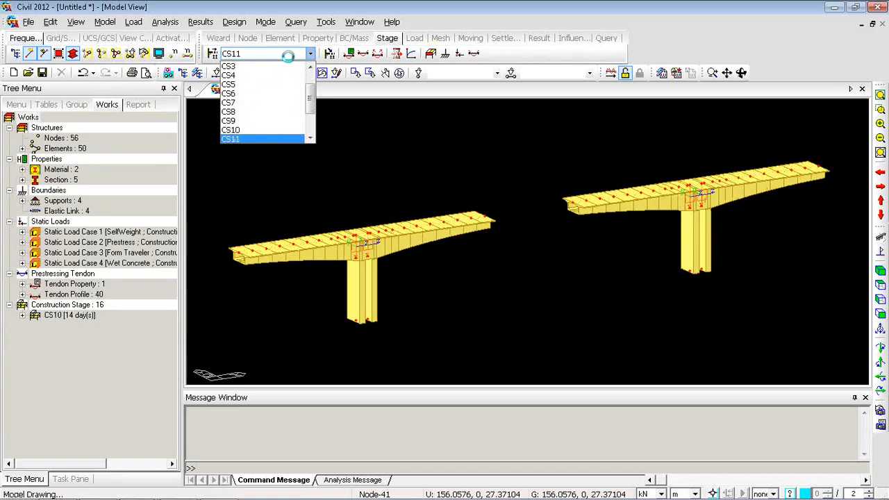
pyautogui.press('Down')
pyautogui.press('Down')
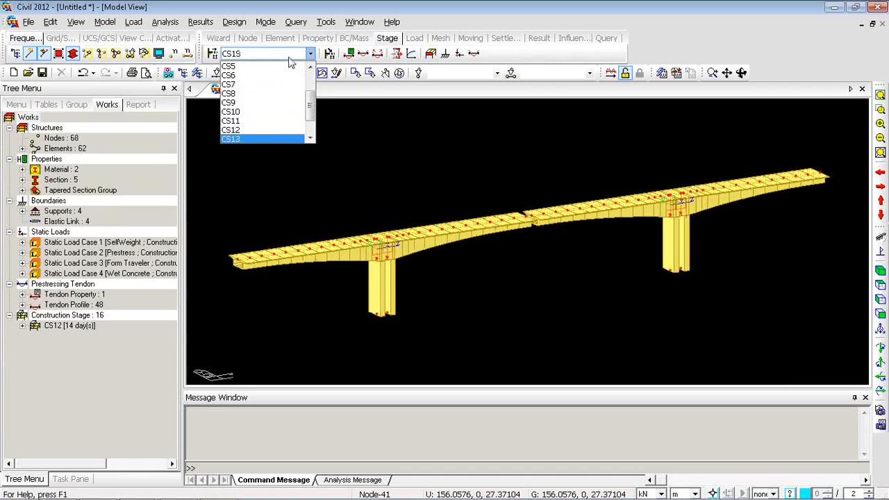
pyautogui.press('Down')
pyautogui.press('Down')
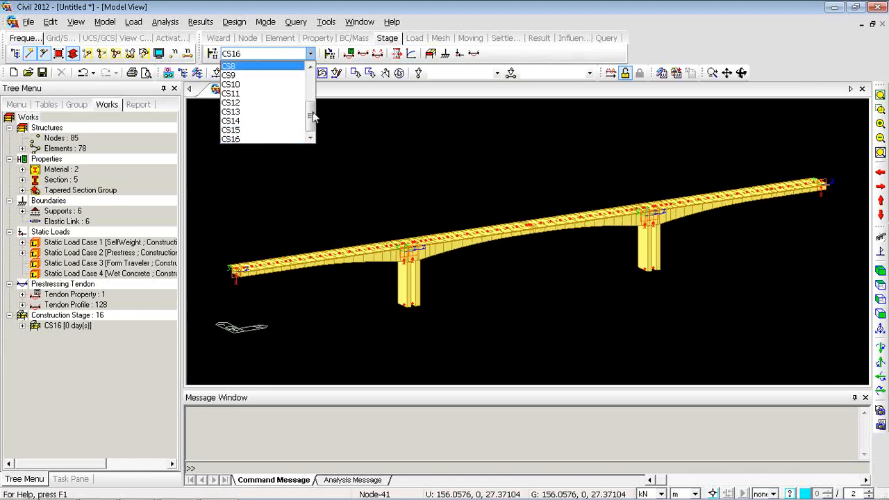
pyautogui.scroll(3, 312, 117)
pyautogui.click(266, 66)
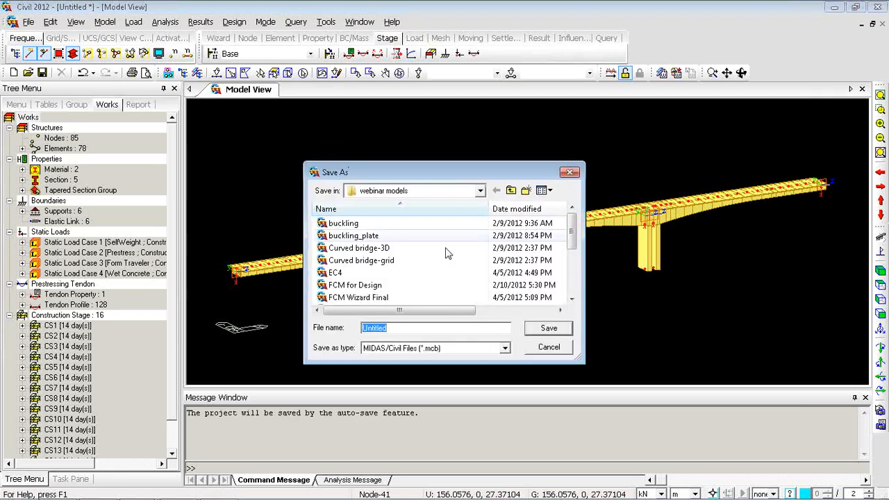
# Cancel saving the project and switch to the presentation to show the Bridge Wizards slide
pyautogui.click(548, 347)
pyautogui.hotkey('alt', 'Tab')
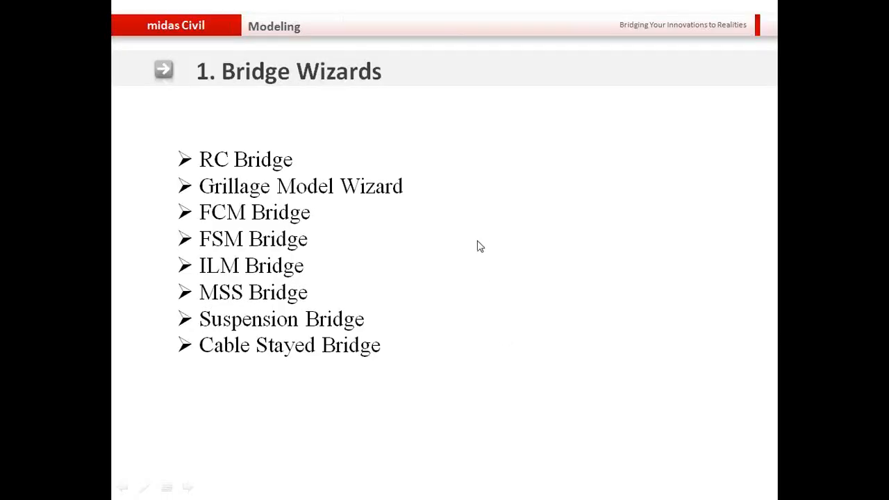
pyautogui.click(481, 217)
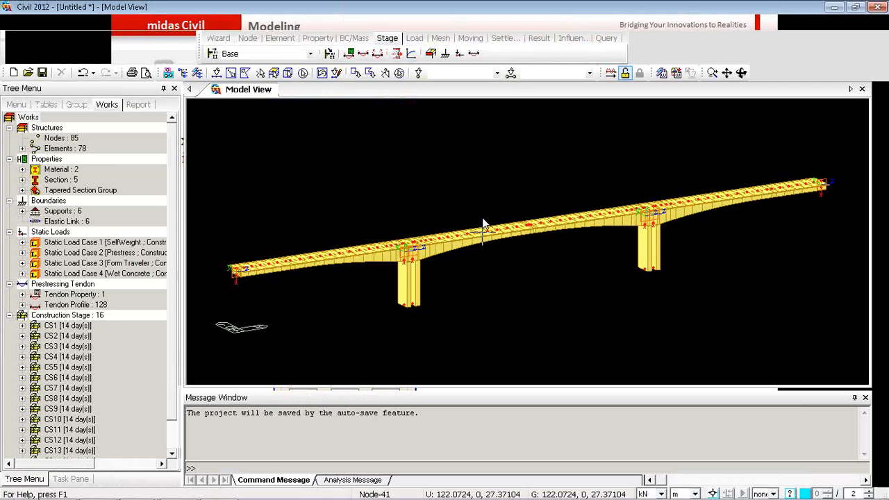
# Create a new project without saving the changes to the FCM bridge model
pyautogui.click(14, 72)
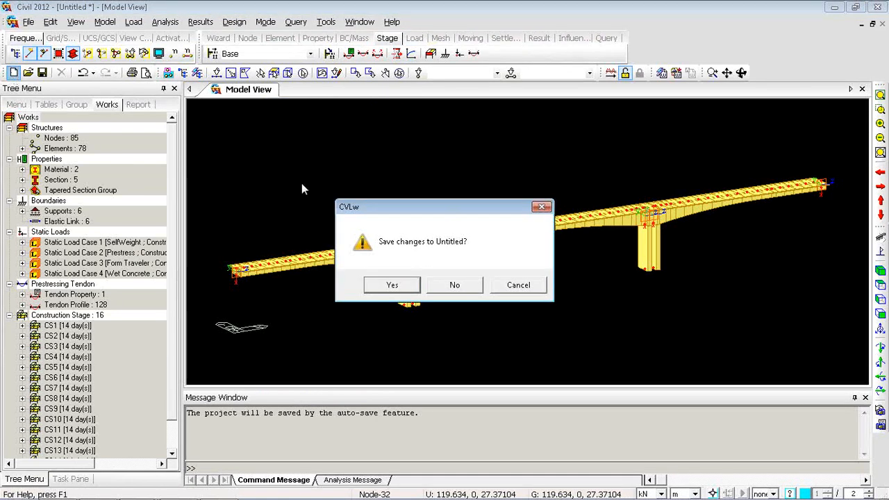
pyautogui.click(453, 287)
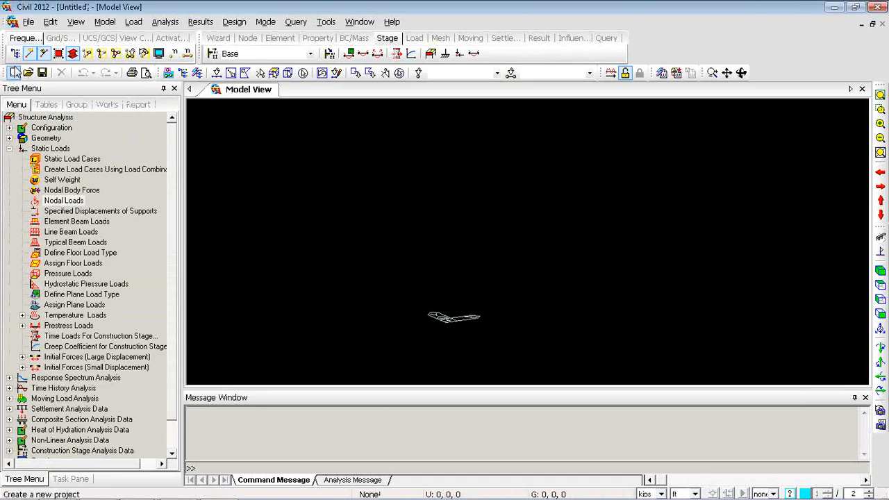
pyautogui.click(28, 22)
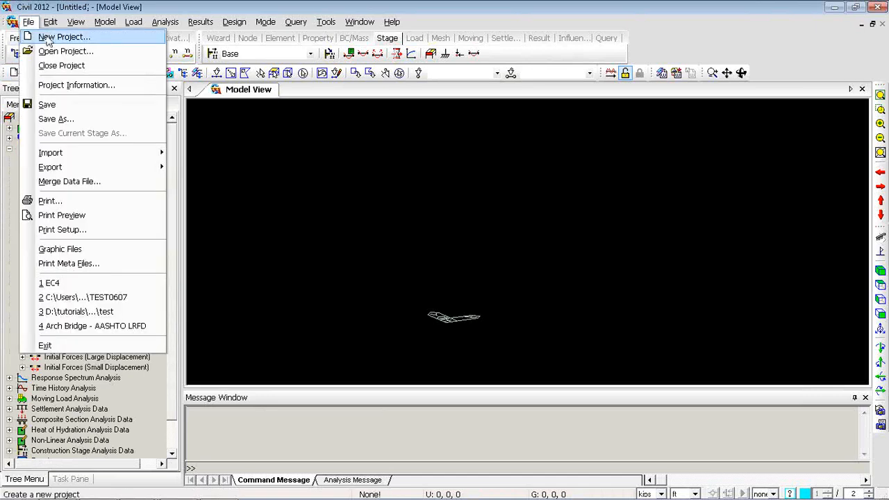
pyautogui.click(47, 6)
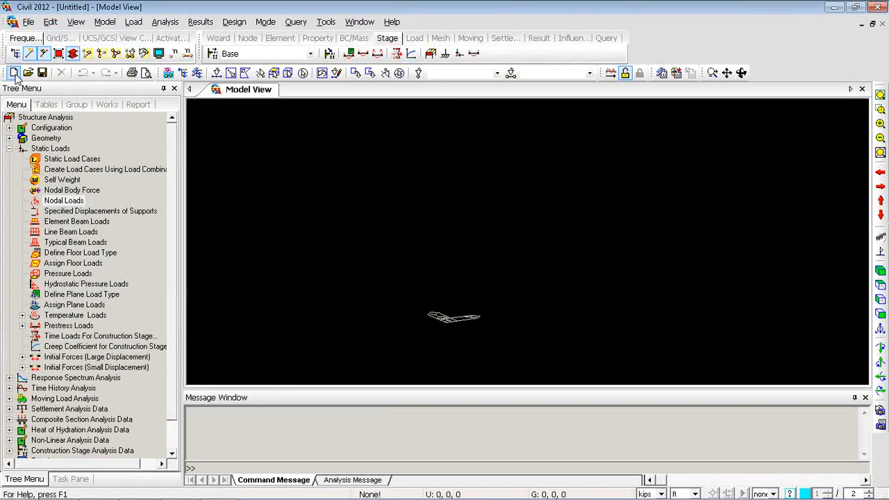
# Start an AutoCAD DXF import and load the Cable Stayed file from the webinar models folder
pyautogui.click(29, 22)
pyautogui.moveTo(47, 154)
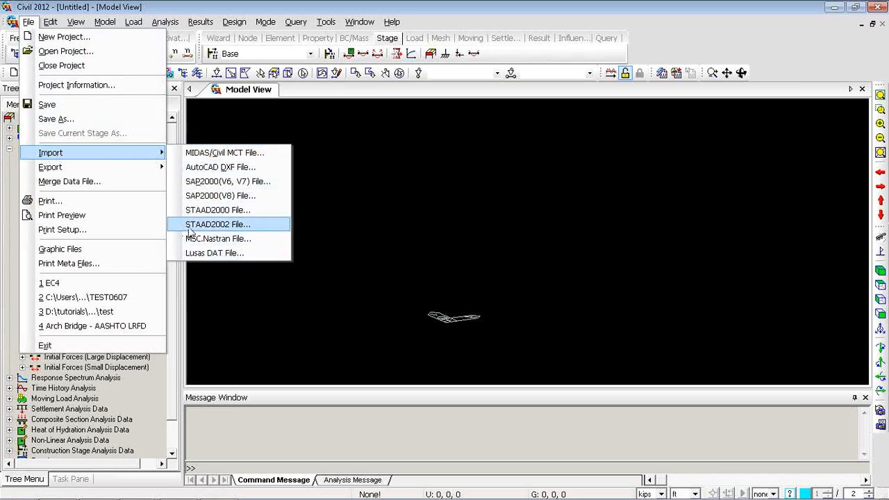
pyautogui.click(197, 167)
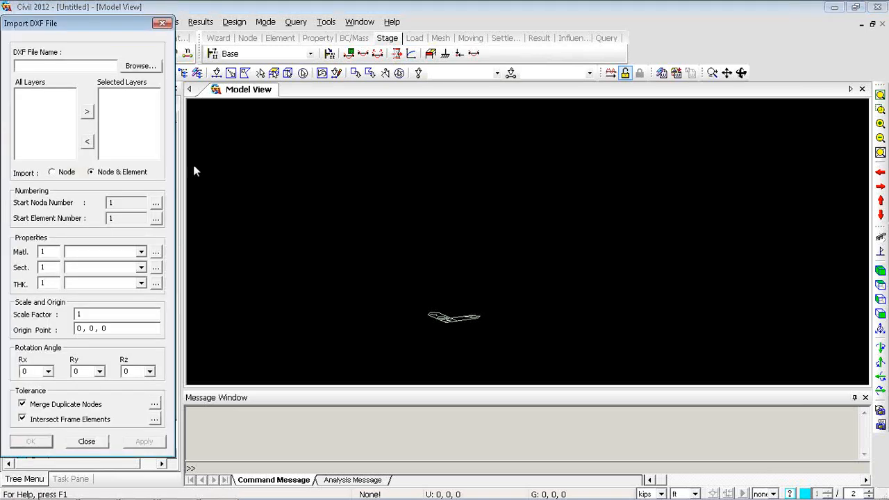
pyautogui.click(139, 66)
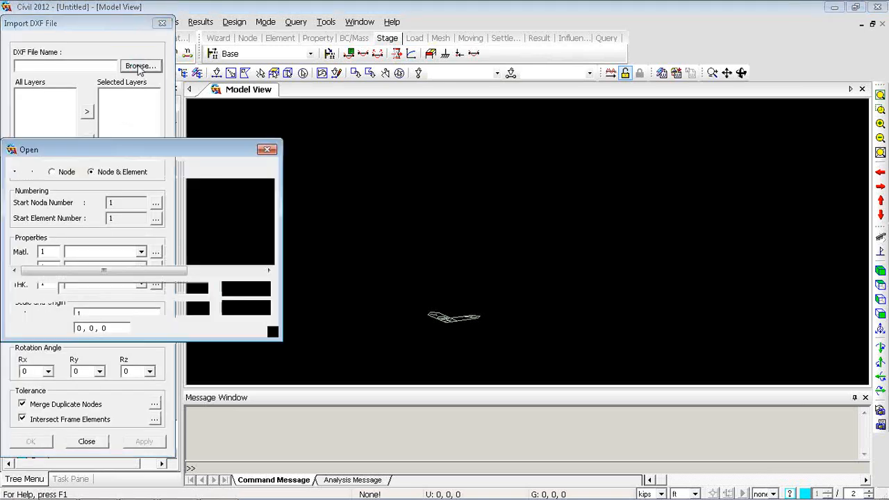
pyautogui.moveTo(101, 152); pyautogui.dragTo(186, 137)
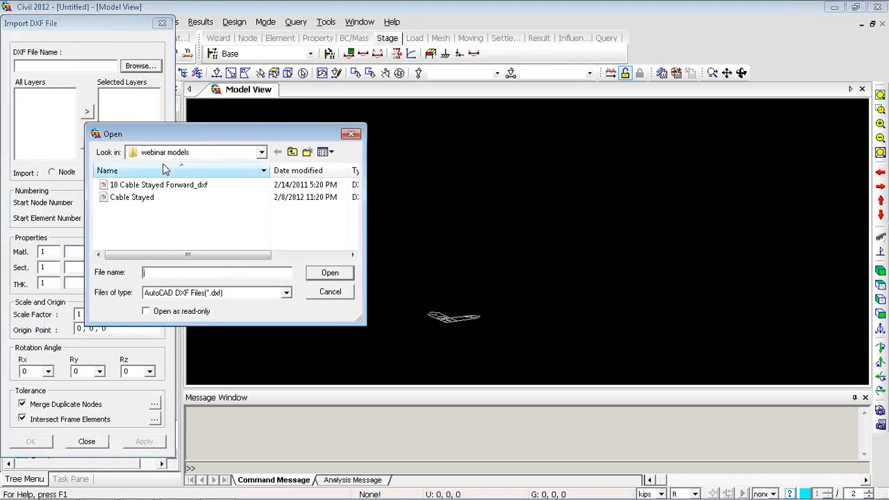
pyautogui.click(139, 198)
pyautogui.click(329, 273)
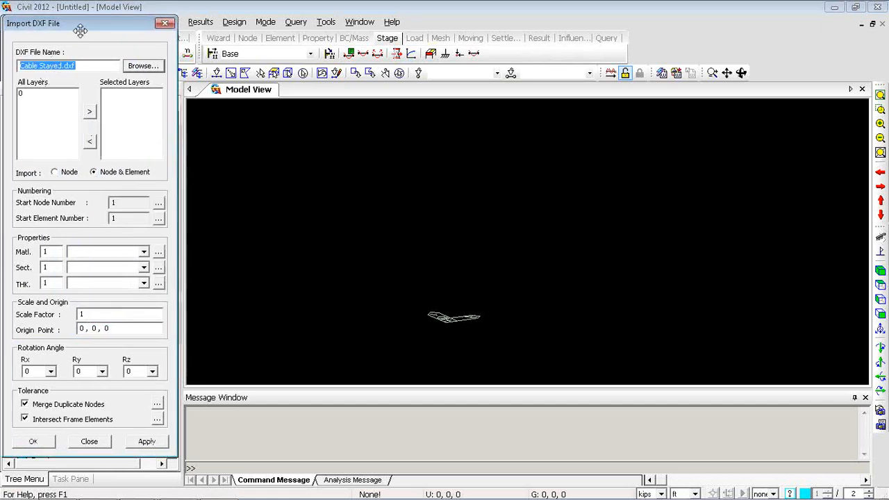
pyautogui.moveTo(62, 23); pyautogui.dragTo(228, 23)
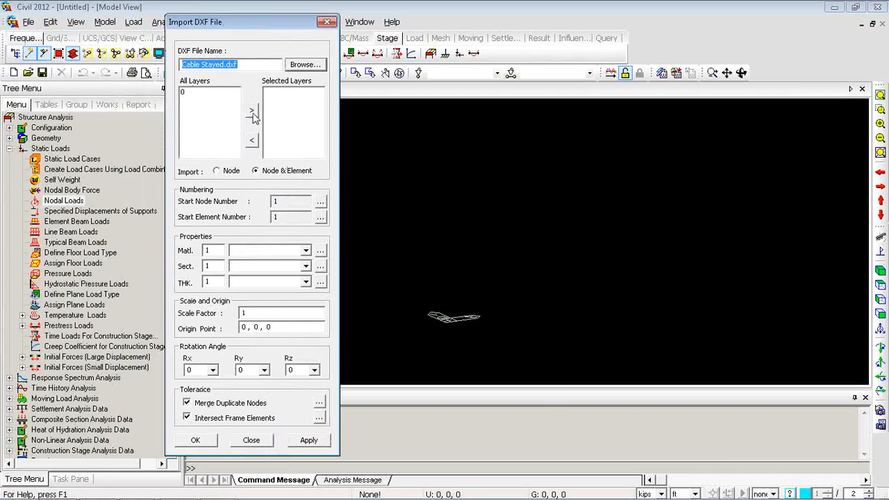
# Set the unit system to kN and m for the DXF import
pyautogui.click(660, 494)
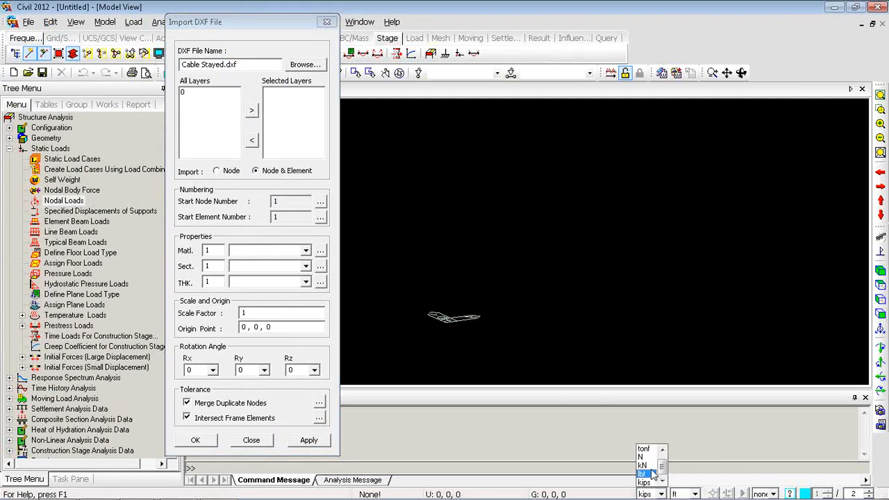
pyautogui.click(644, 465)
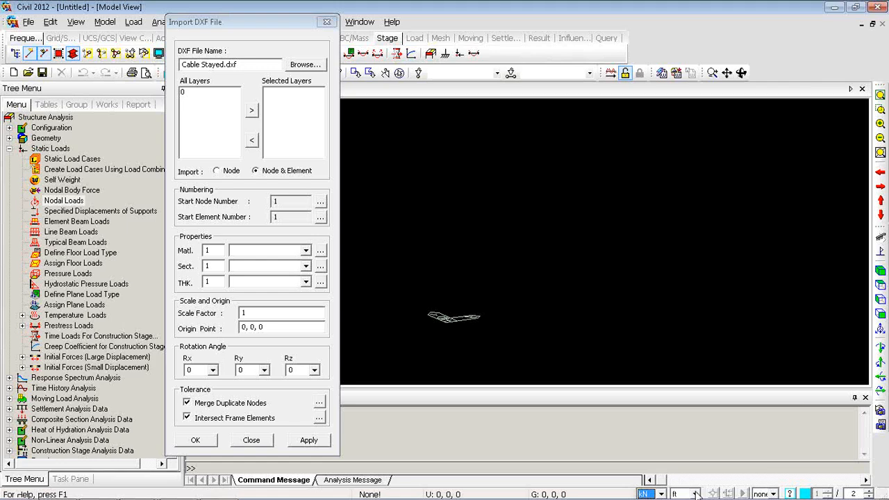
pyautogui.click(662, 494)
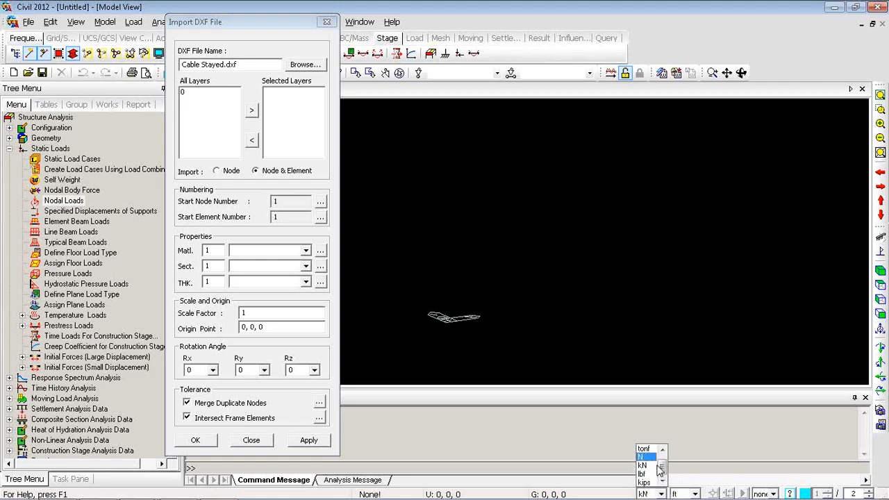
pyautogui.click(648, 465)
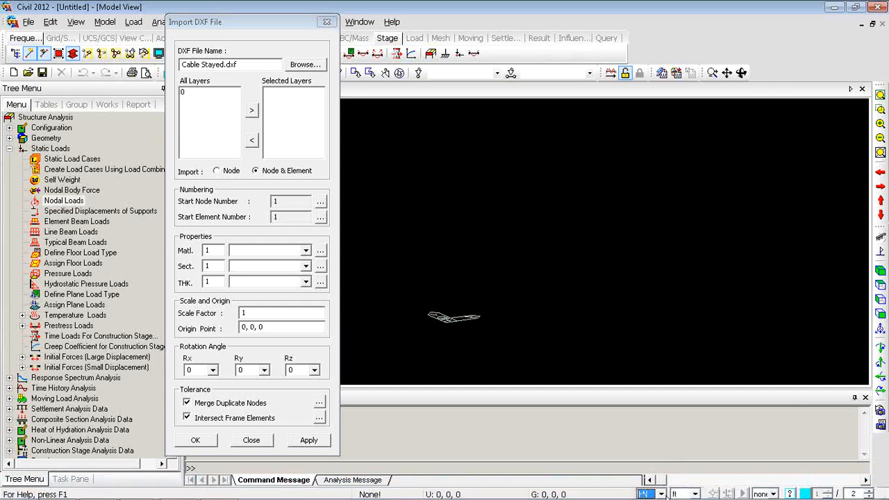
pyautogui.click(661, 494)
pyautogui.click(652, 468)
pyautogui.click(689, 493)
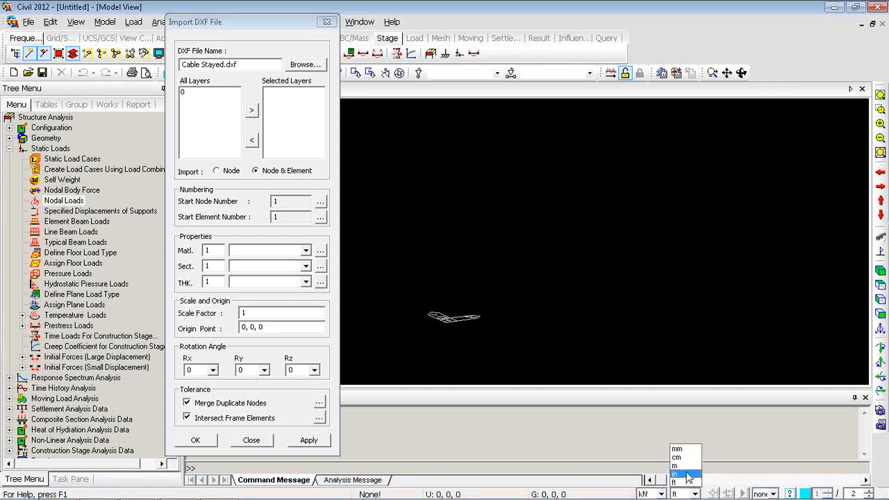
pyautogui.click(686, 472)
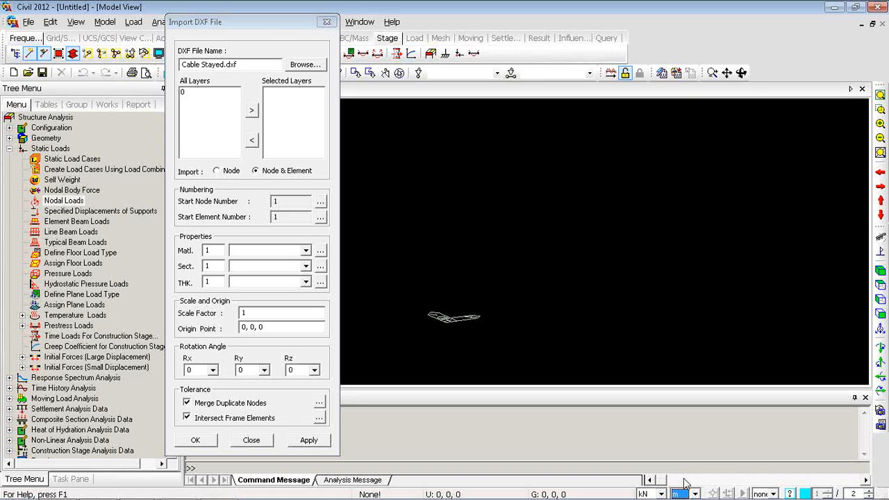
# Select layer 0 of the DXF file and import its nodes and elements with scale factor 1
pyautogui.click(200, 93)
pyautogui.click(251, 110)
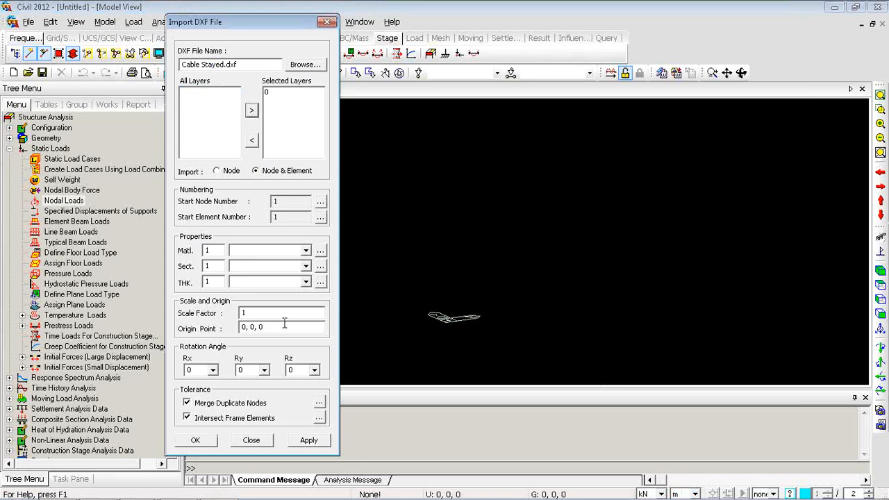
pyautogui.click(195, 440)
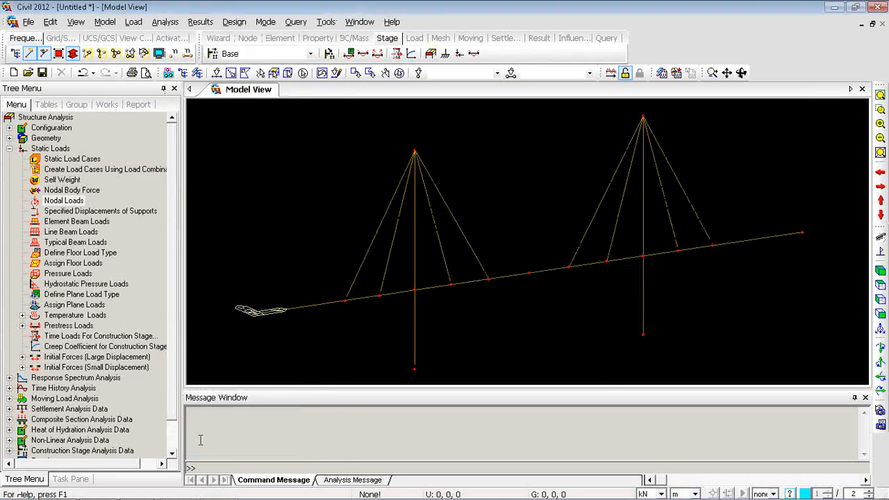
# View the imported cable-stayed model from the front and in isometric, and switch to the DXF import slides
pyautogui.click(880, 314)
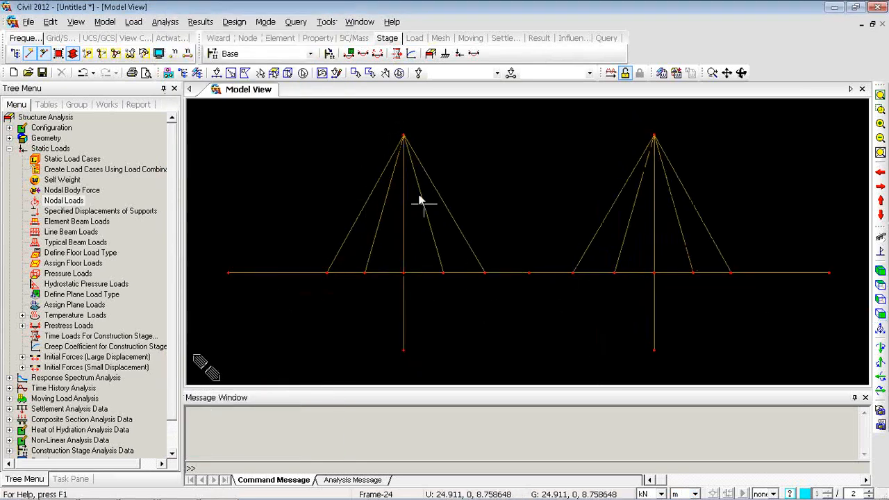
pyautogui.click(880, 271)
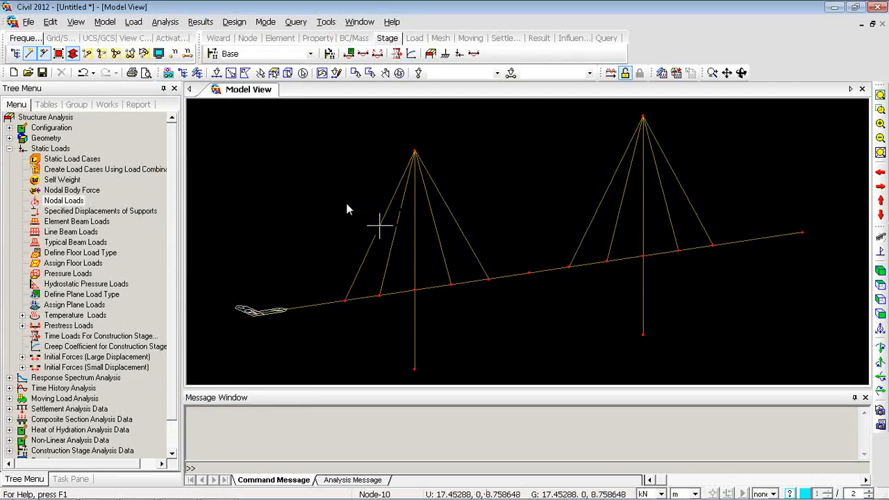
pyautogui.hotkey('alt', 'Tab')
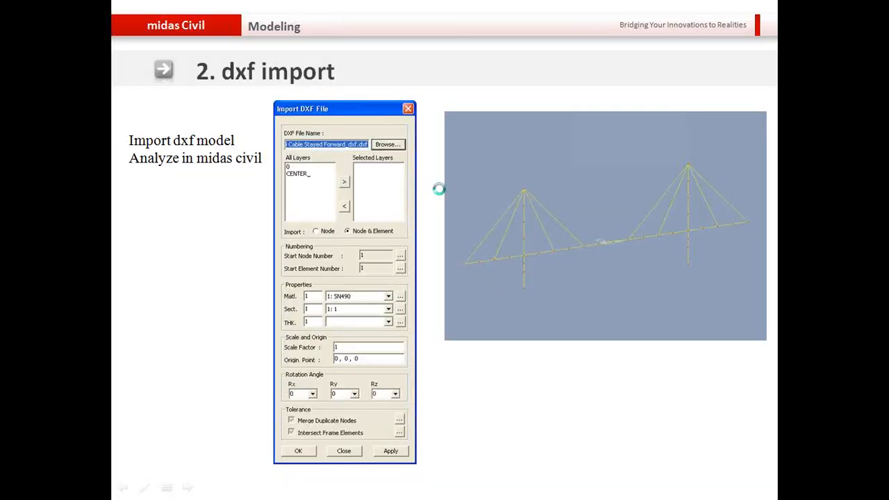
pyautogui.click(439, 189)
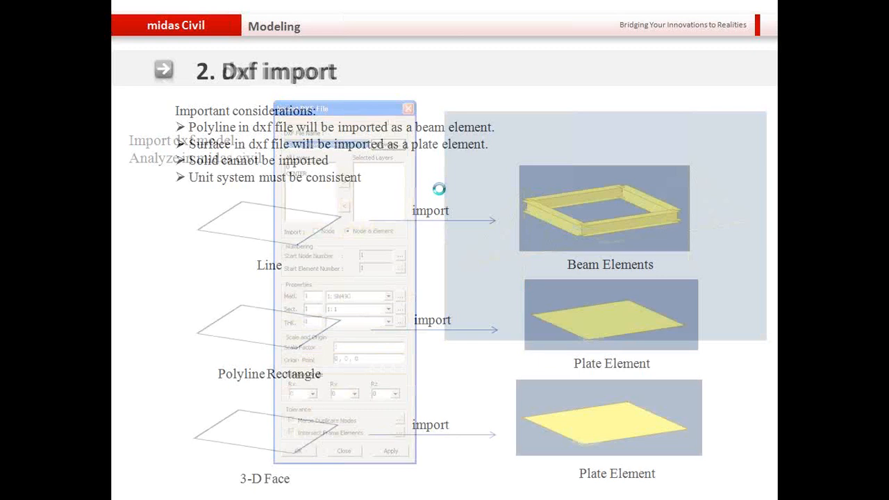
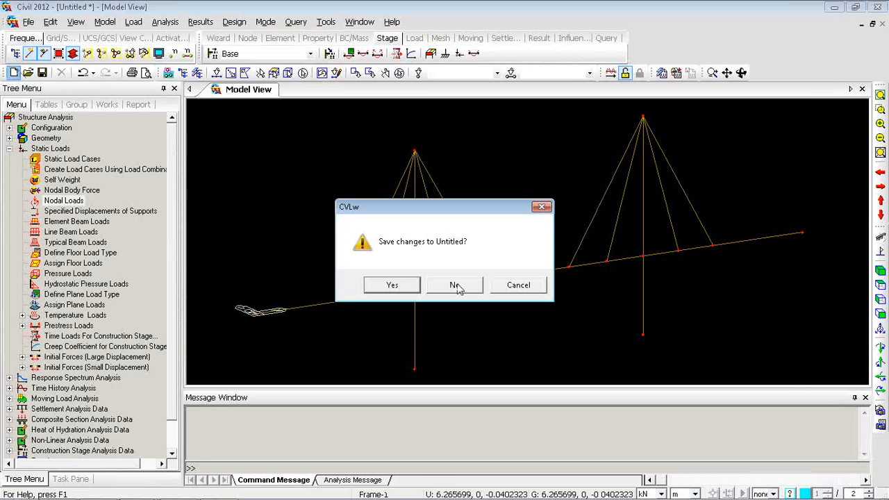
# Start a new project without saving the imported model and begin a new material definition
pyautogui.click(455, 284)
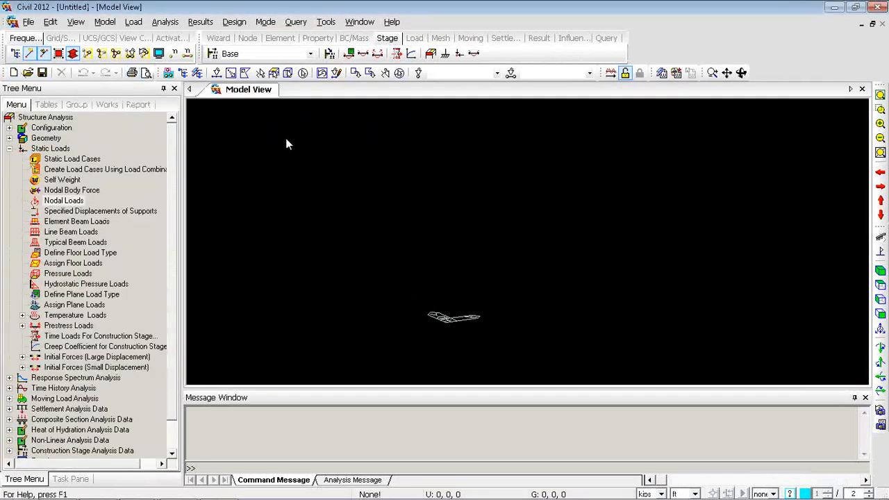
pyautogui.click(113, 25)
pyautogui.moveTo(159, 137)
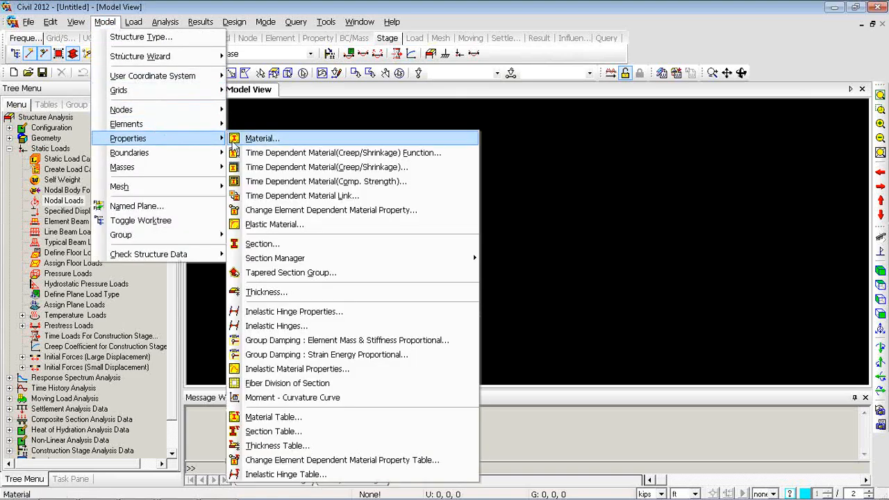
pyautogui.click(377, 114)
pyautogui.rightClick(334, 125)
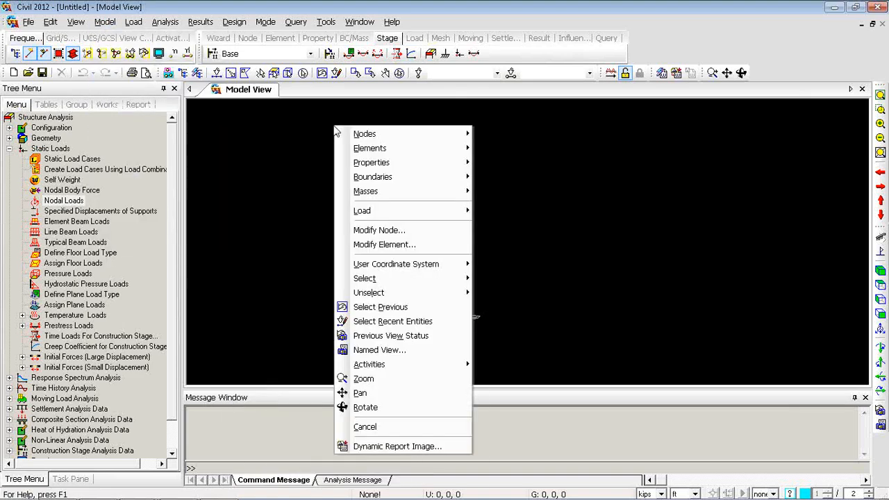
pyautogui.moveTo(406, 170)
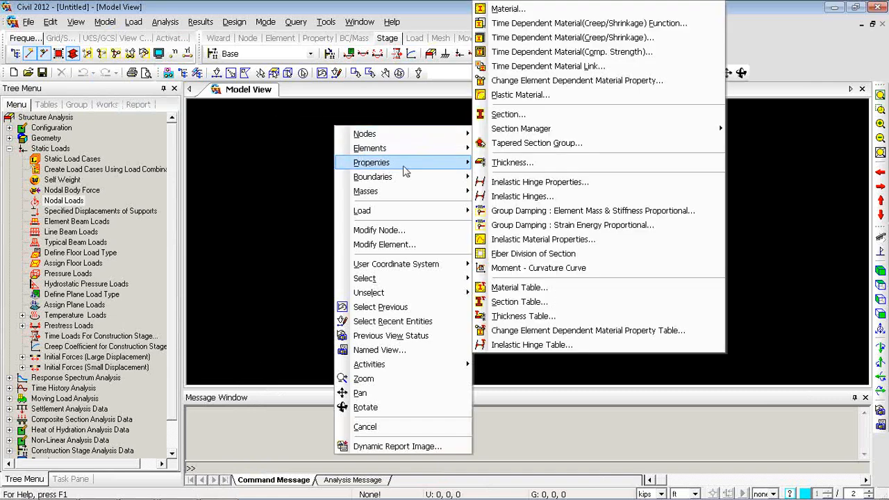
pyautogui.click(507, 8)
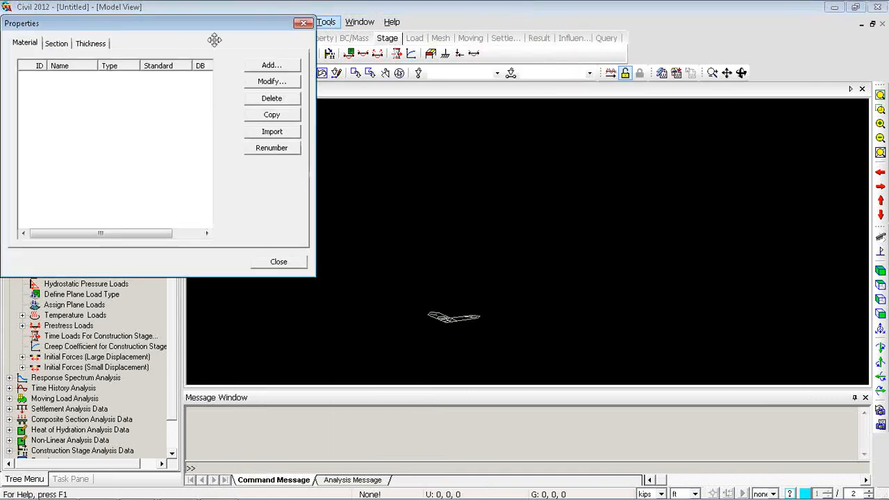
pyautogui.click(271, 66)
pyautogui.click(438, 79)
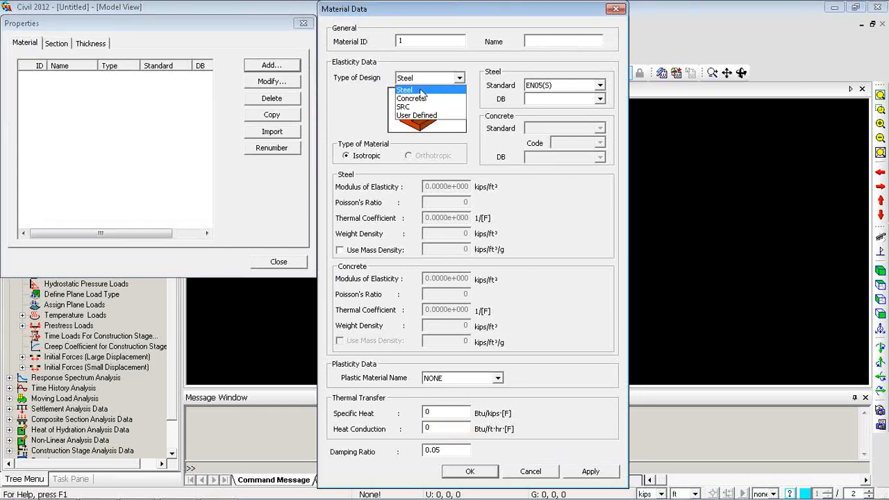
pyautogui.click(417, 106)
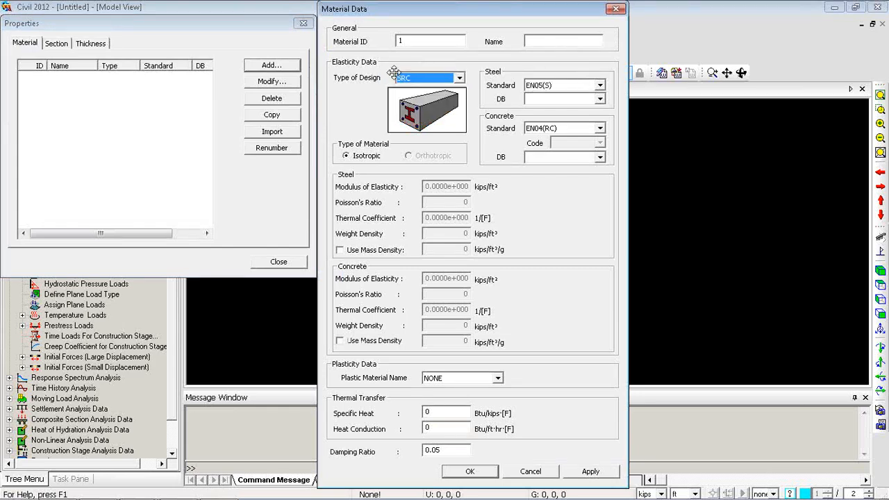
pyautogui.click(445, 78)
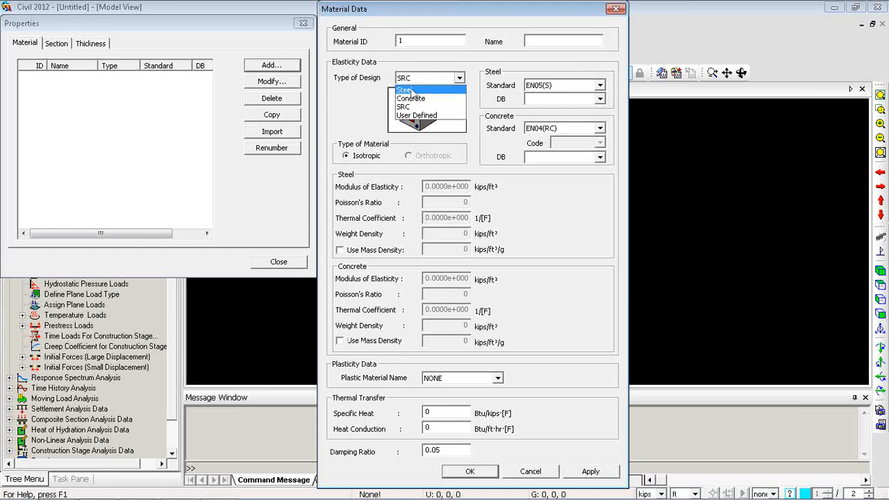
pyautogui.click(417, 107)
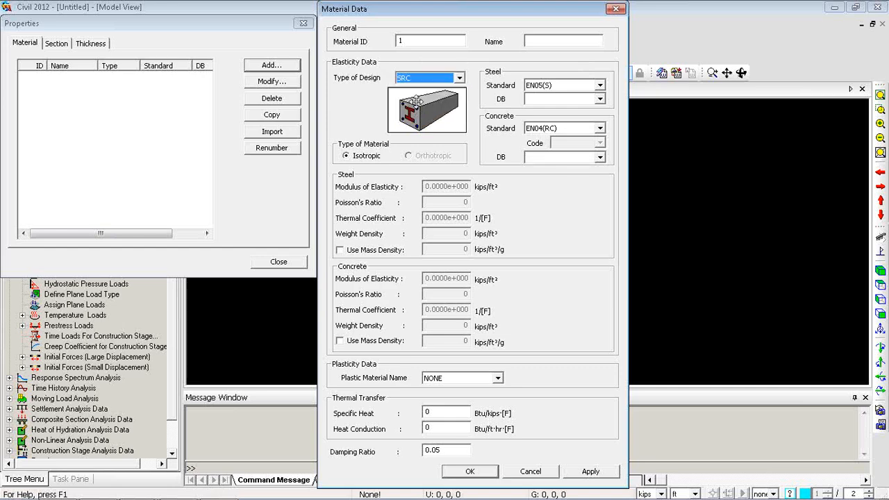
# Add a steel material of grade S355 from the EN05(S) standard
pyautogui.click(432, 80)
pyautogui.click(416, 90)
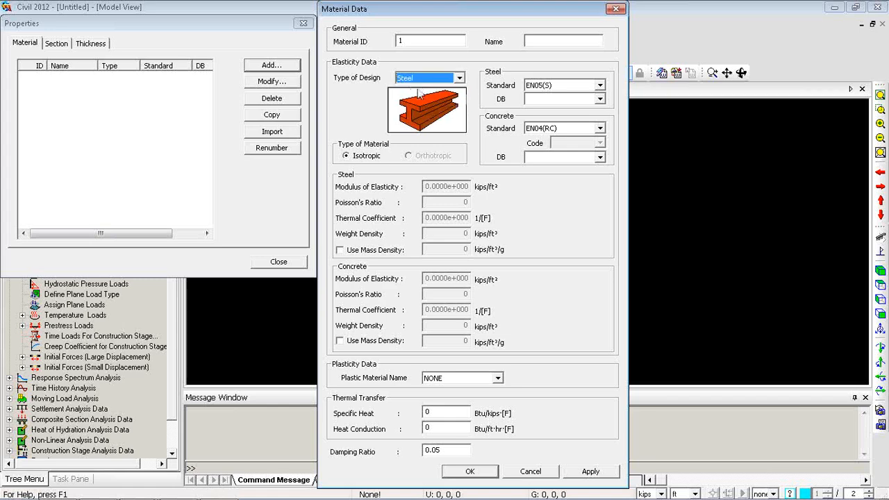
pyautogui.click(601, 98)
pyautogui.click(545, 128)
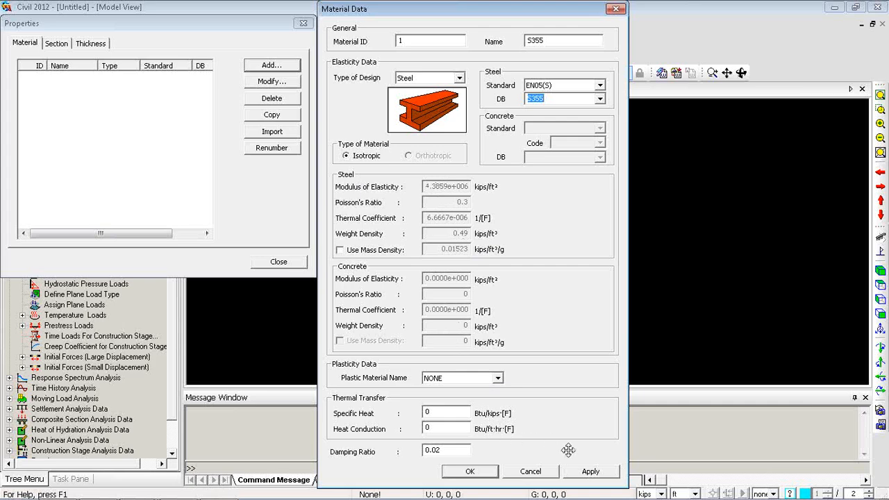
pyautogui.click(589, 472)
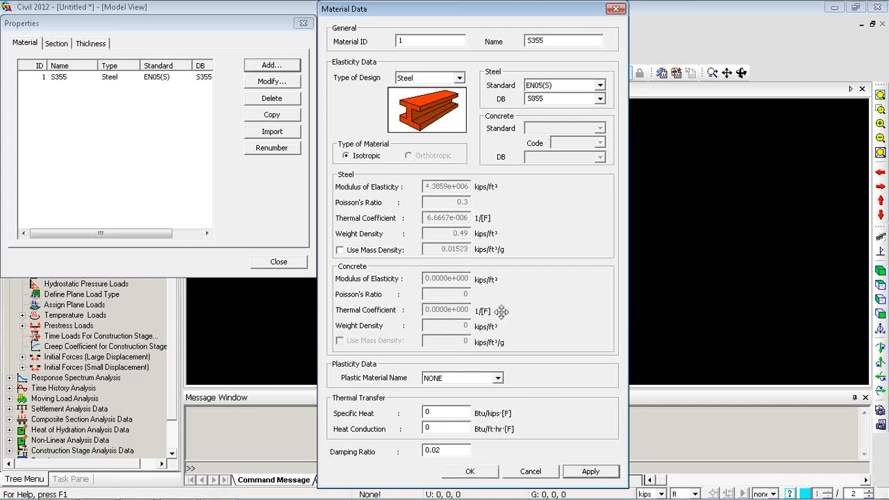
# Add a concrete material of grade C35/45 from the EN04(RC) standard
pyautogui.click(459, 78)
pyautogui.click(420, 94)
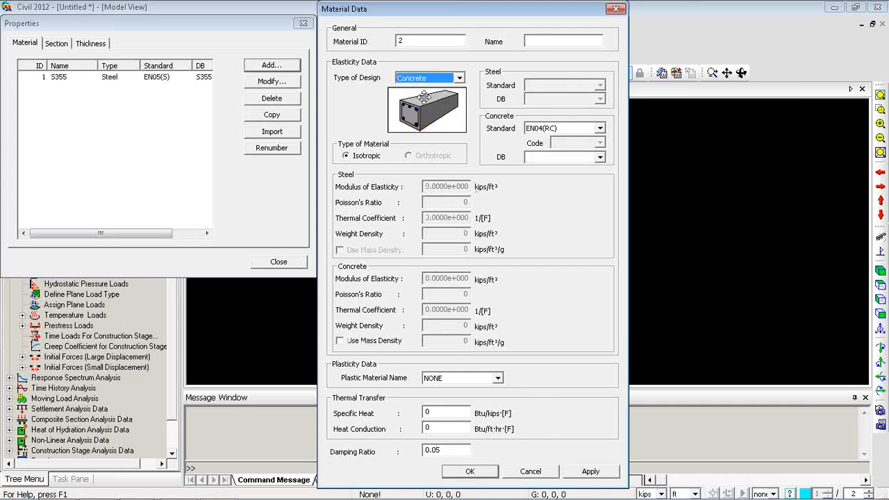
pyautogui.click(599, 158)
pyautogui.click(549, 211)
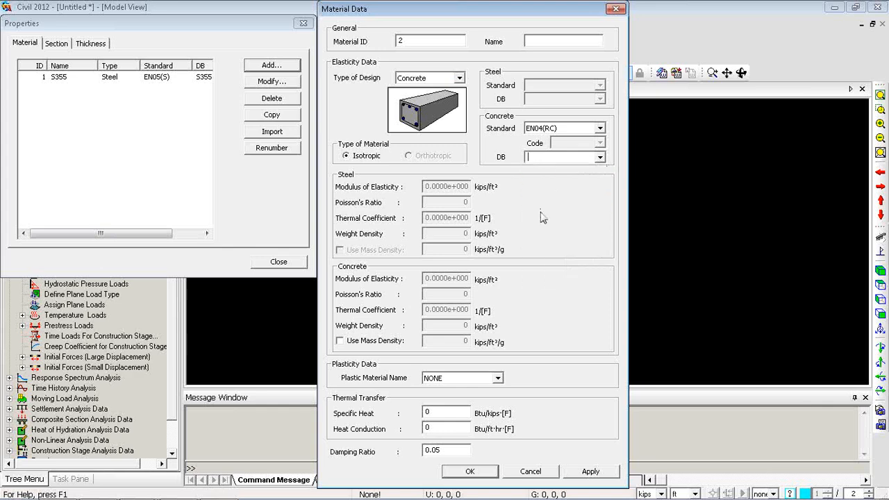
pyautogui.click(590, 472)
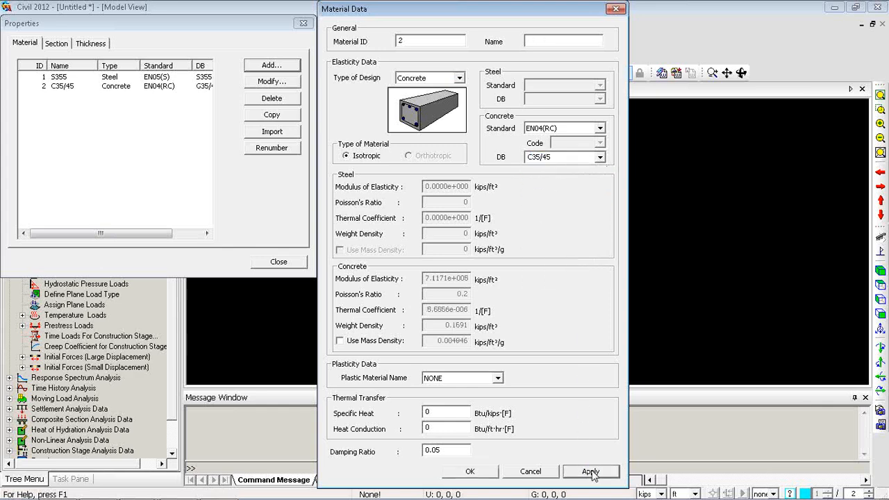
# Define an SRC material combining EN05(S) steel S355 with EN04(RC) concrete C35/45
pyautogui.click(448, 78)
pyautogui.click(408, 107)
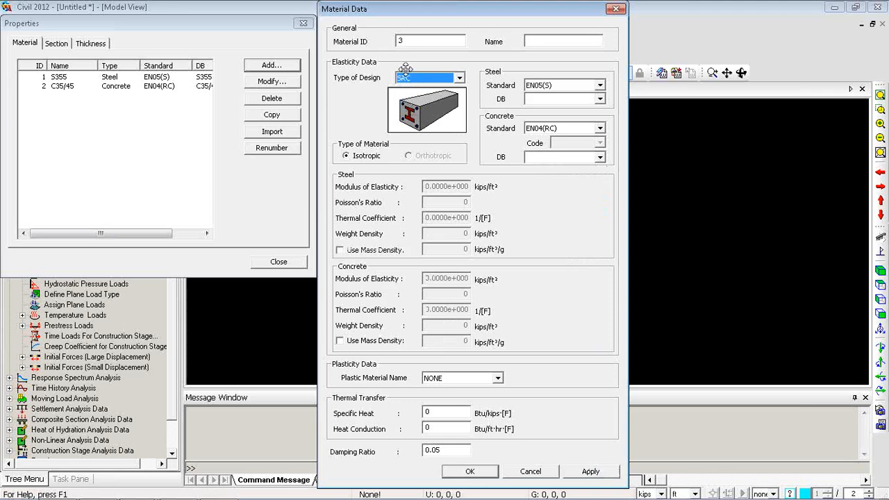
pyautogui.click(600, 99)
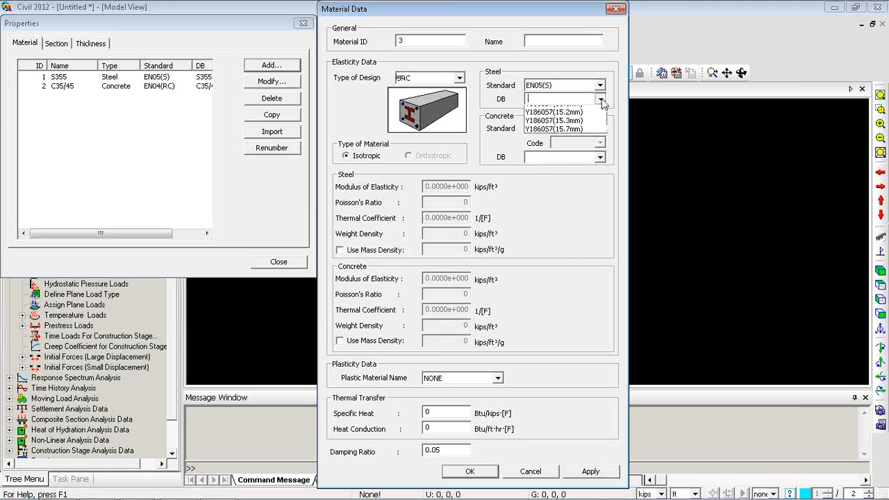
pyautogui.click(544, 128)
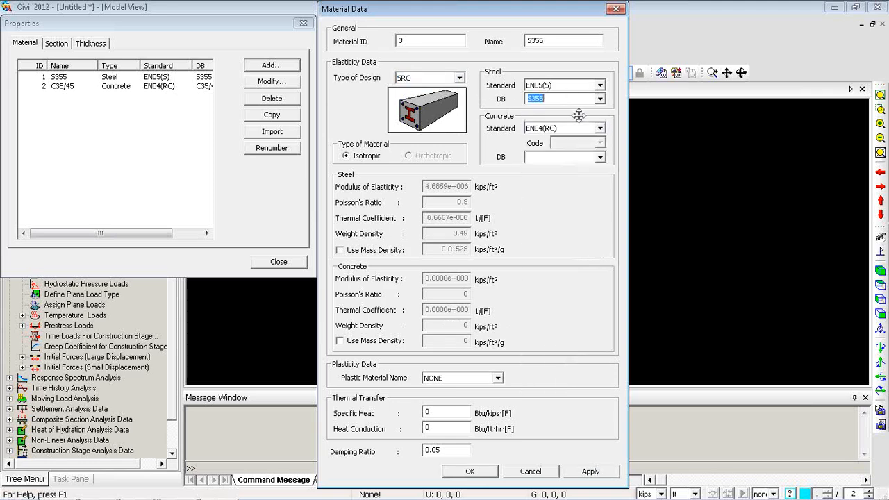
pyautogui.click(600, 158)
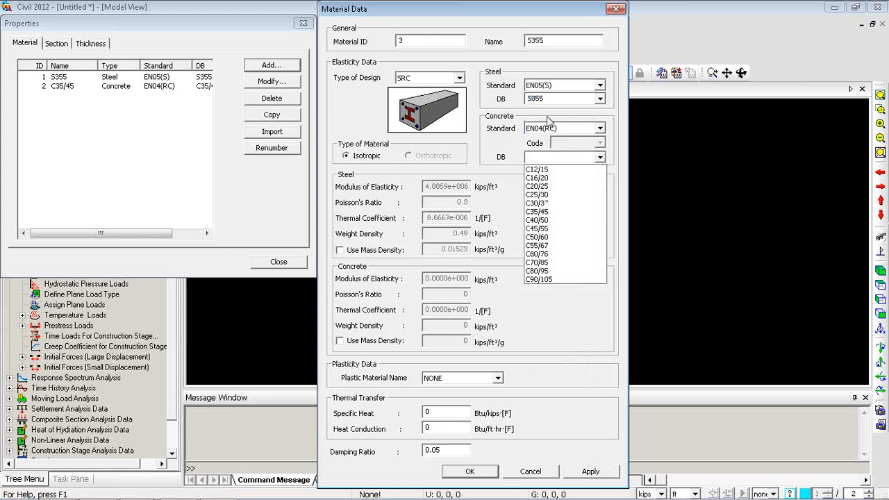
pyautogui.click(542, 211)
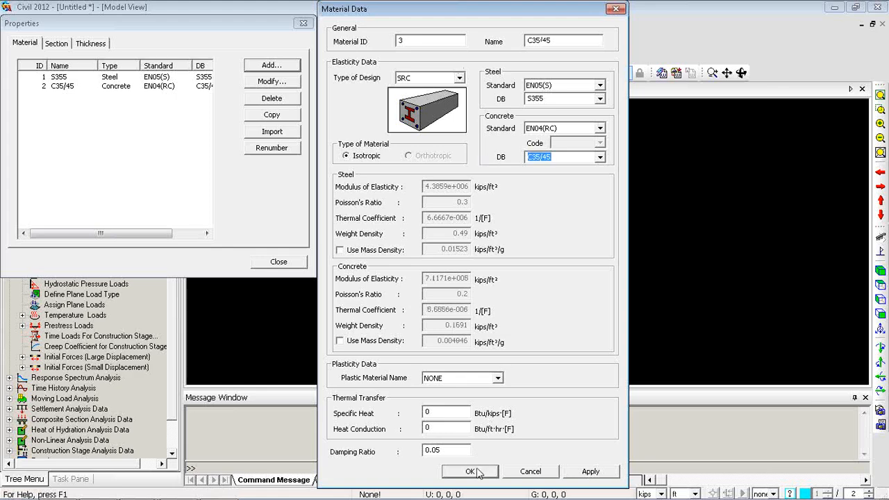
# Name the SRC material Composite and add it to the material list
pyautogui.click(565, 36)
pyautogui.moveTo(565, 36); pyautogui.dragTo(513, 30)
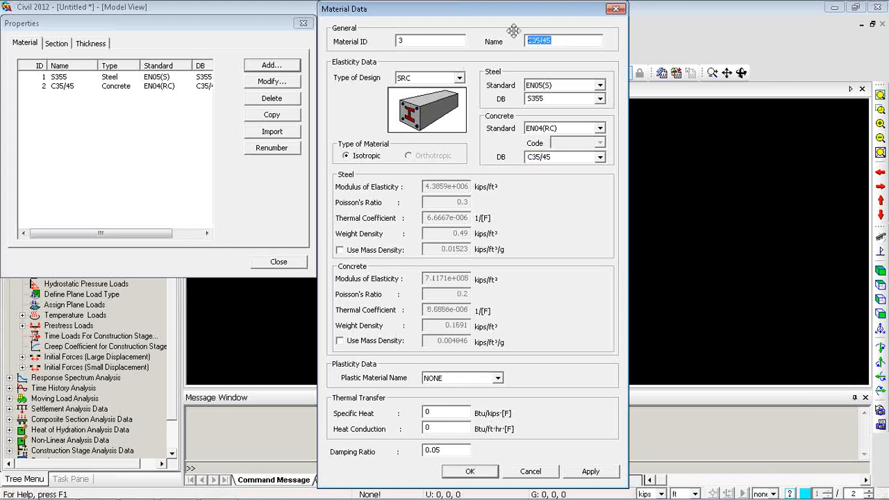
pyautogui.write('C')
pyautogui.write('omposit')
pyautogui.write('t')
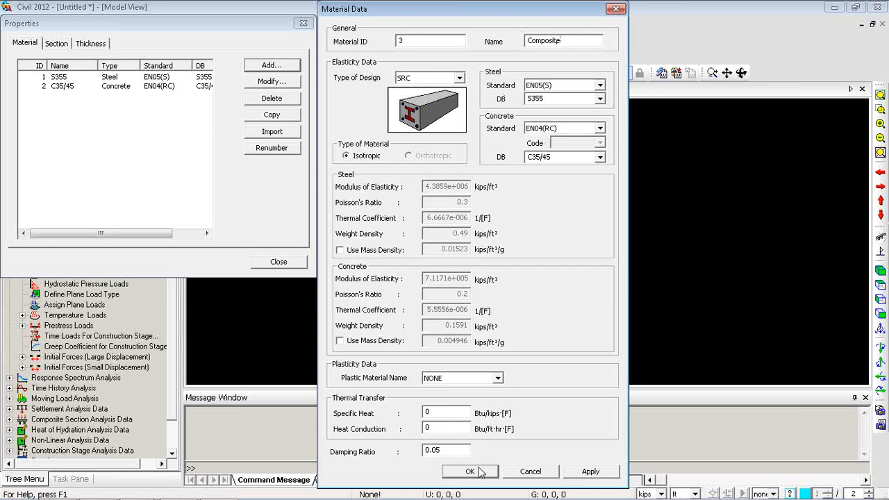
pyautogui.click(585, 471)
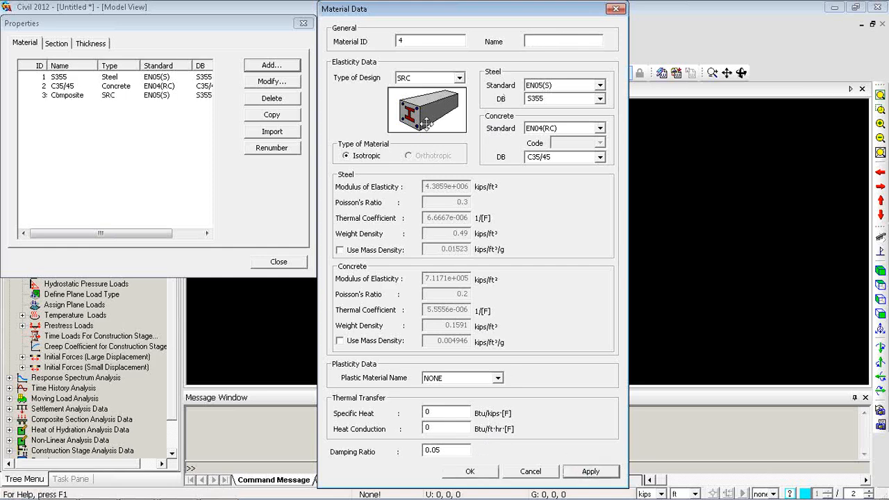
# Examine the user-defined material type's elastic property inputs and plastic material choice, and close the material definitions without adding it
pyautogui.click(448, 79)
pyautogui.click(417, 116)
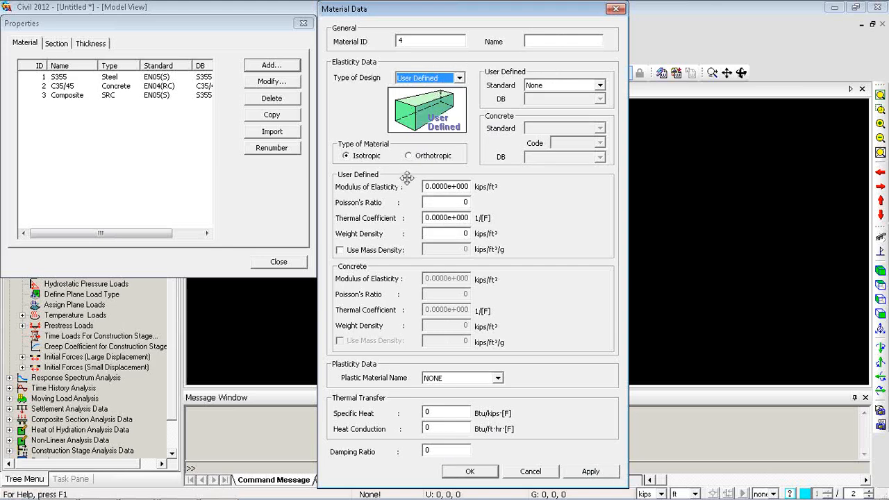
pyautogui.moveTo(429, 186); pyautogui.dragTo(470, 188)
pyautogui.click(438, 202)
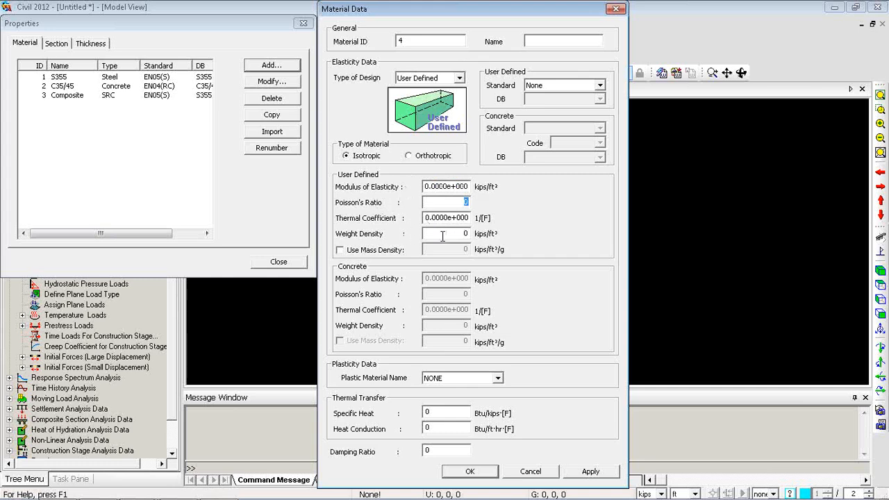
pyautogui.click(488, 378)
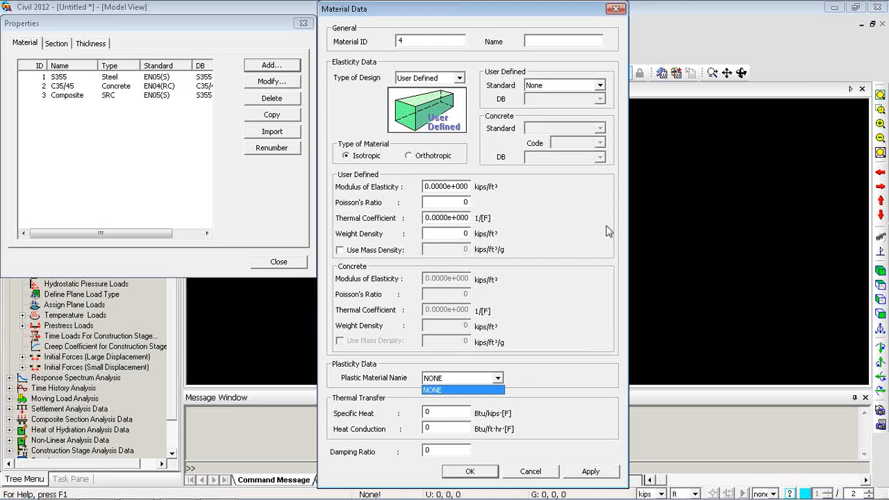
pyautogui.click(491, 389)
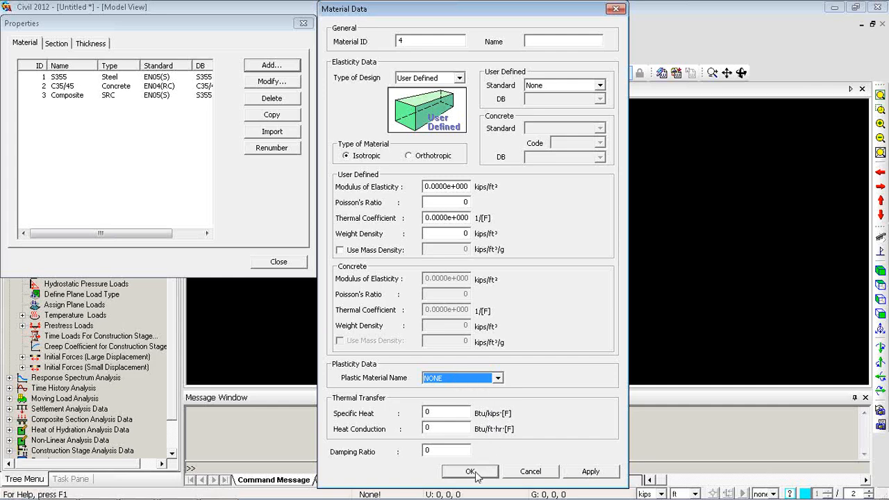
pyautogui.click(510, 472)
pyautogui.click(279, 262)
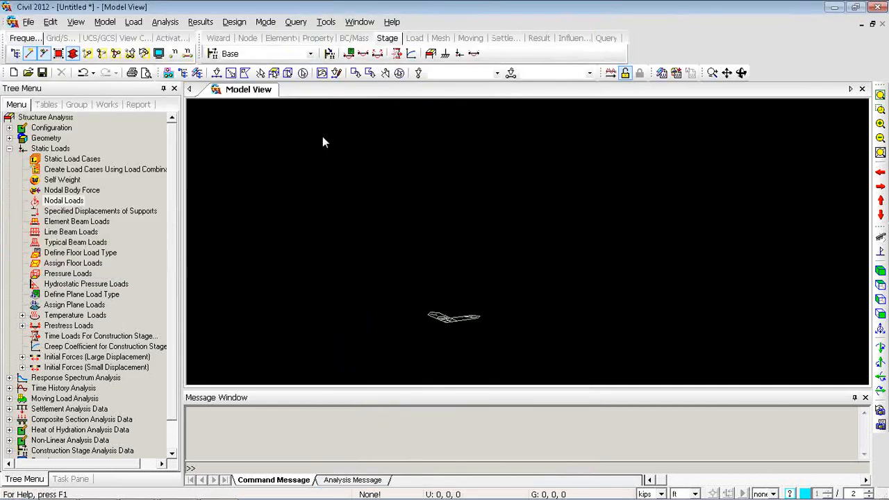
# Examine the available plastic material models and the Von Mises yield stress input, and close without adding a plastic material
pyautogui.rightClick(323, 119)
pyautogui.moveTo(366, 156)
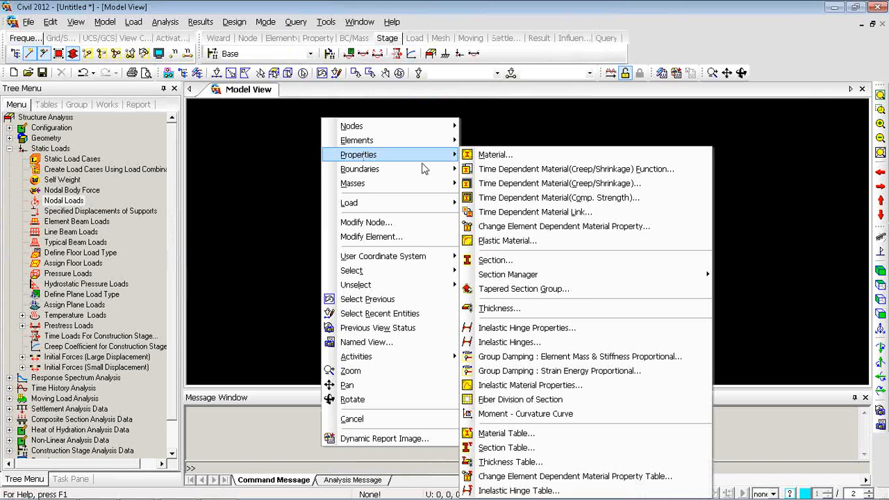
pyautogui.click(479, 241)
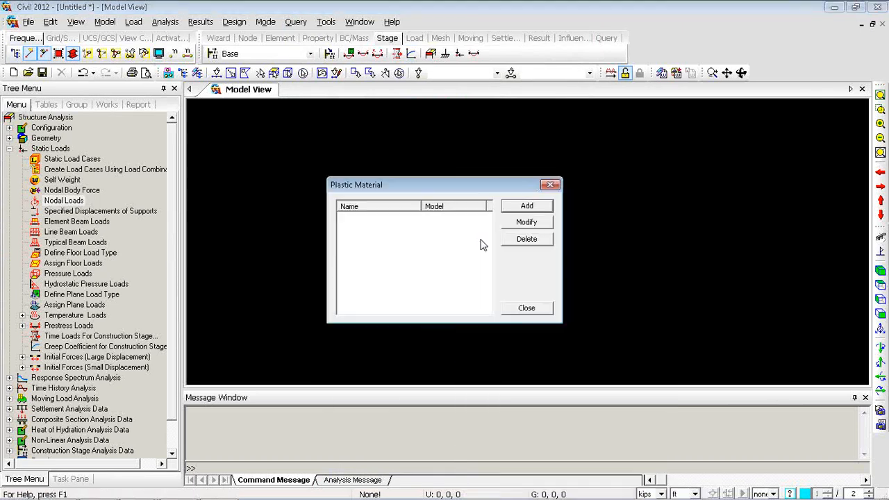
pyautogui.click(526, 206)
pyautogui.click(495, 182)
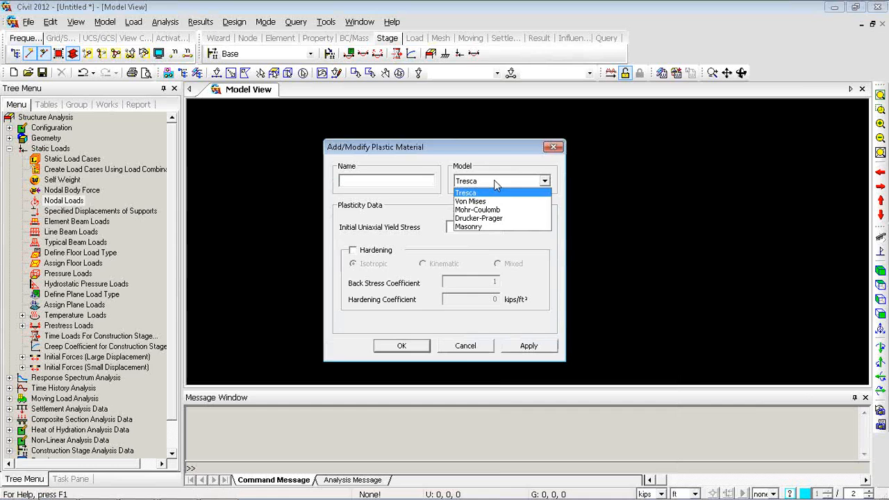
pyautogui.click(482, 201)
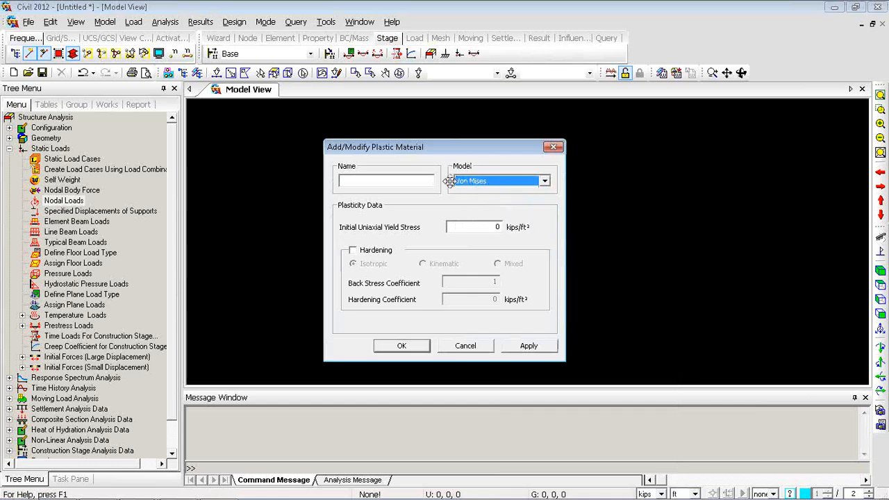
pyautogui.moveTo(481, 227); pyautogui.dragTo(512, 228)
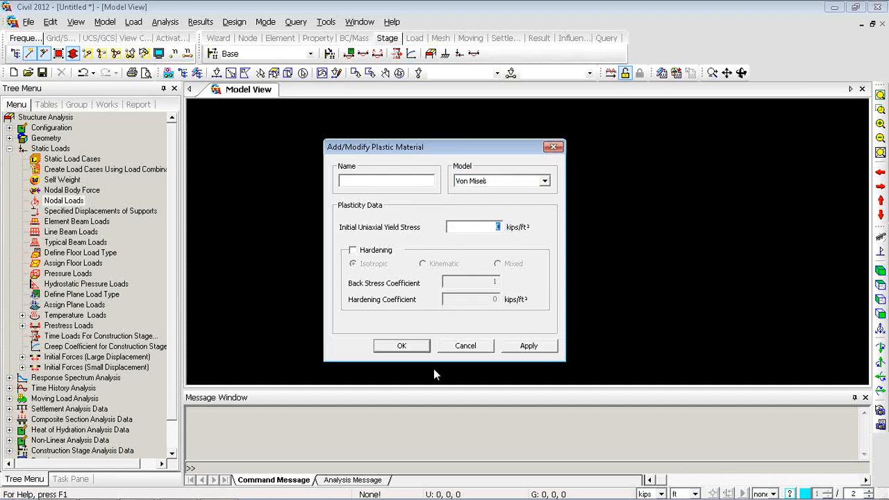
pyautogui.click(461, 346)
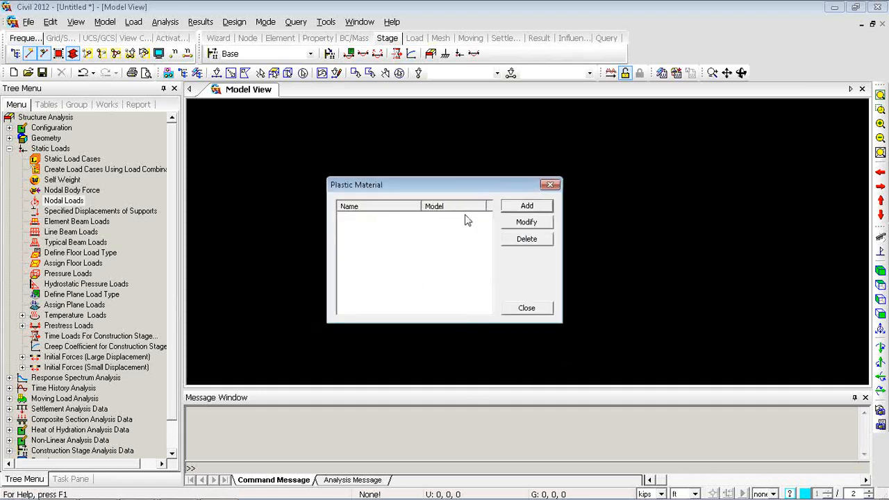
pyautogui.click(522, 308)
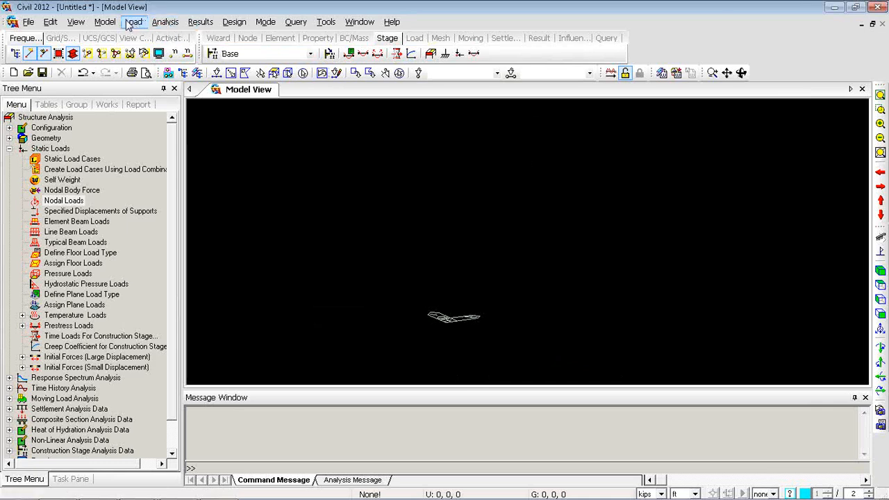
# Show the works tree to review the materials defined so far
pyautogui.click(107, 104)
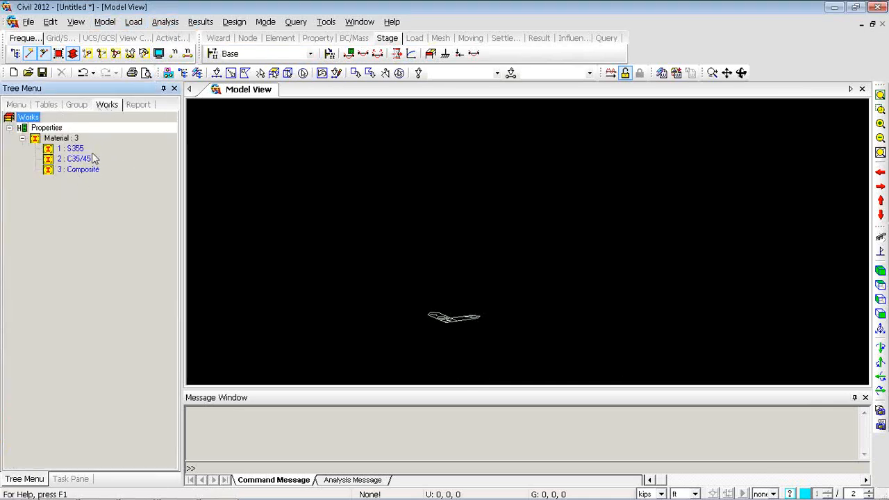
pyautogui.click(106, 23)
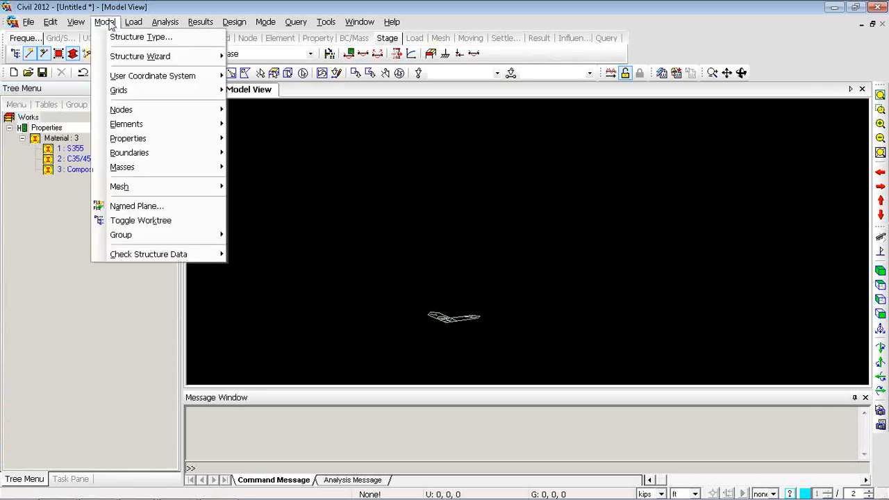
pyautogui.moveTo(184, 139)
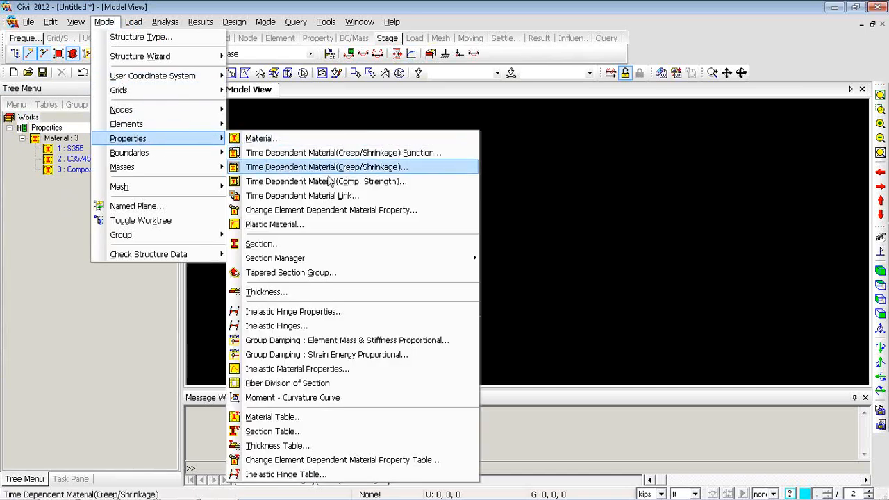
pyautogui.click(330, 169)
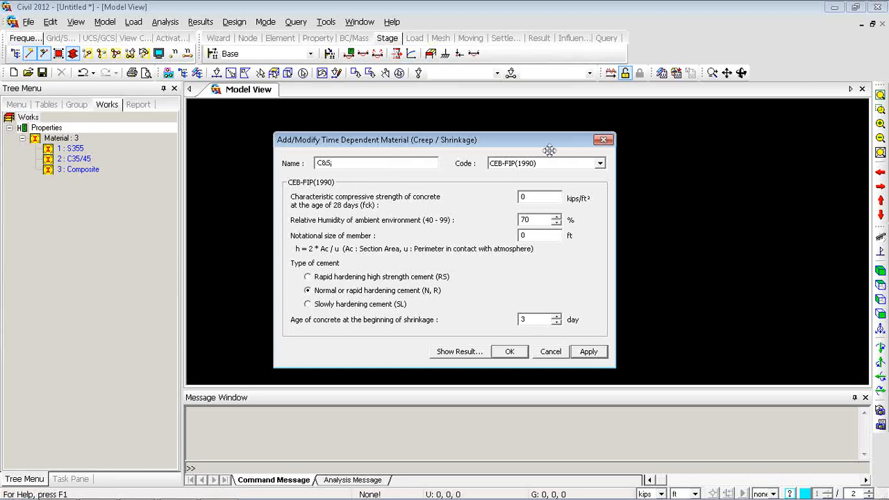
pyautogui.click(569, 167)
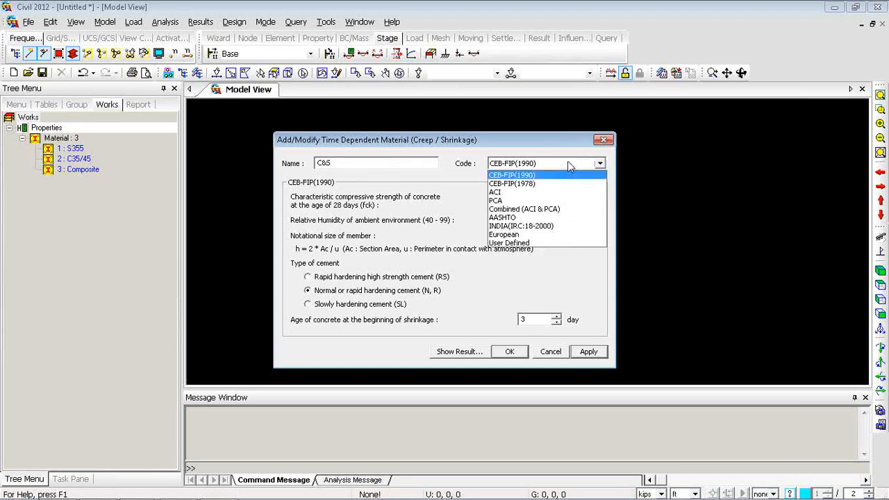
pyautogui.click(518, 175)
pyautogui.click(526, 197)
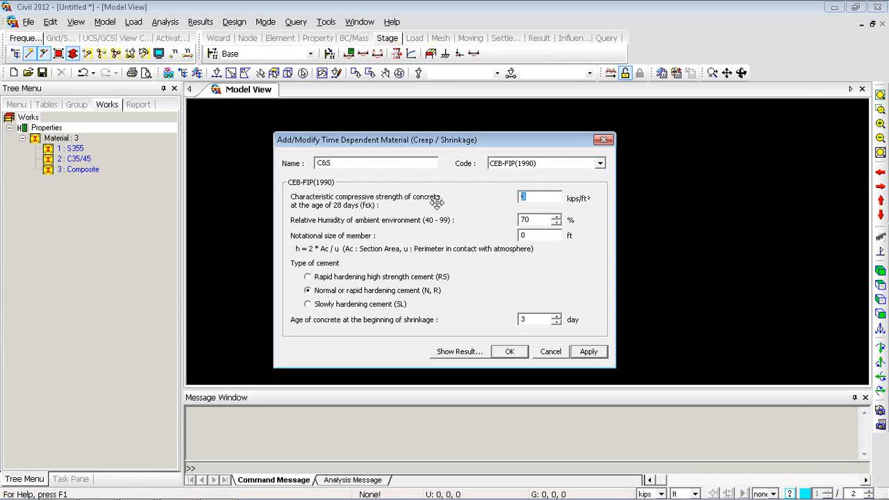
pyautogui.click(552, 352)
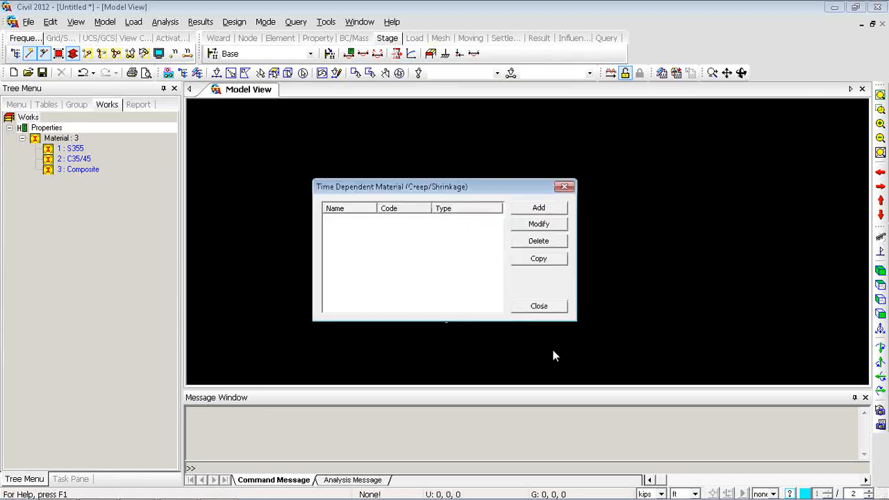
pyautogui.click(532, 304)
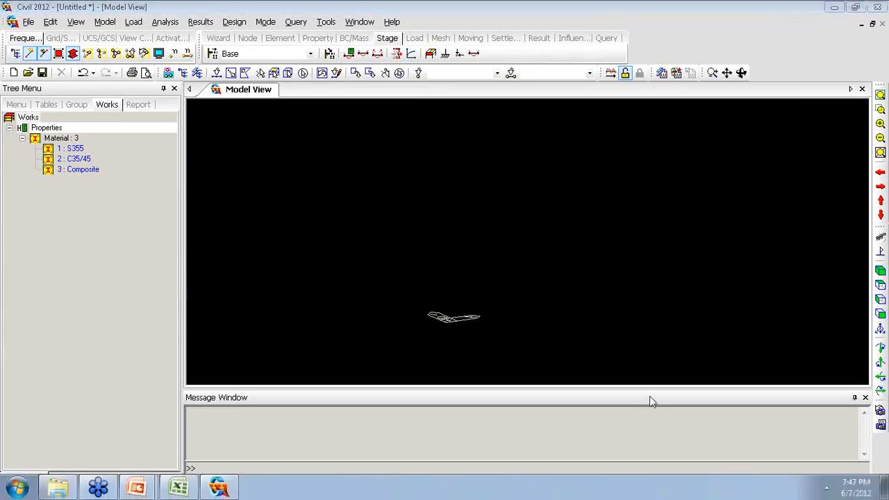
# Set the model's force unit to N and its length unit to mm
pyautogui.click(662, 494)
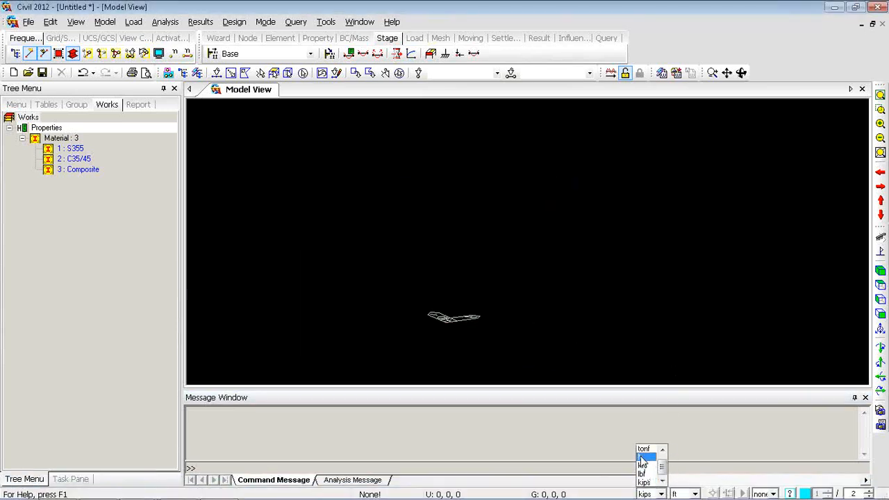
pyautogui.click(643, 465)
pyautogui.click(689, 493)
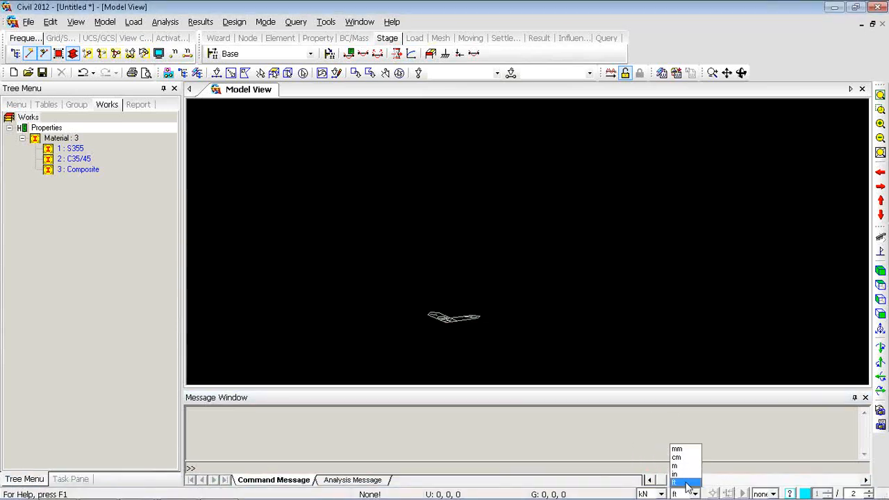
pyautogui.click(681, 450)
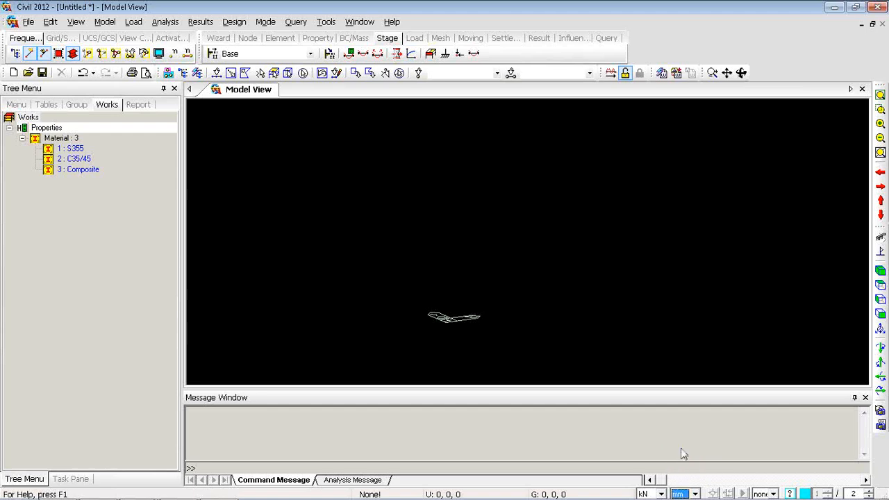
pyautogui.click(662, 495)
pyautogui.click(644, 454)
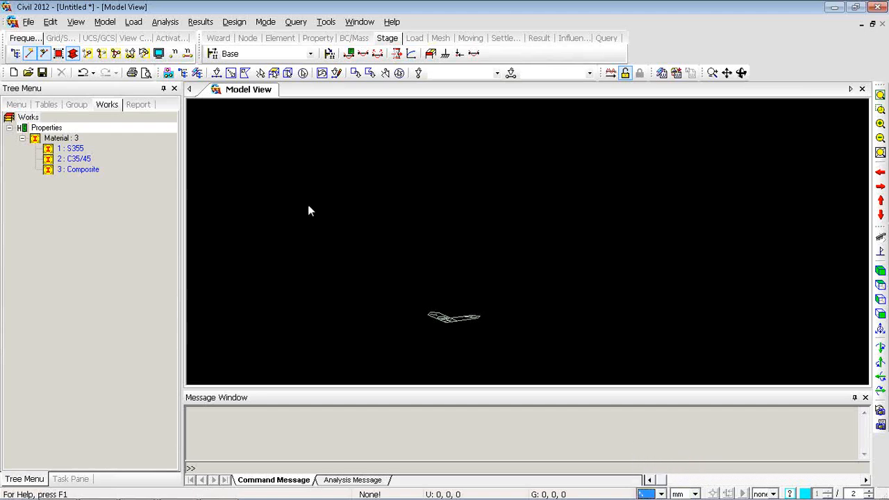
# Define a CEB-FIP(1990) creep/shrinkage material named C&S with 28-day strength 35 N/mm² and notational member size 1000 mm
pyautogui.click(105, 22)
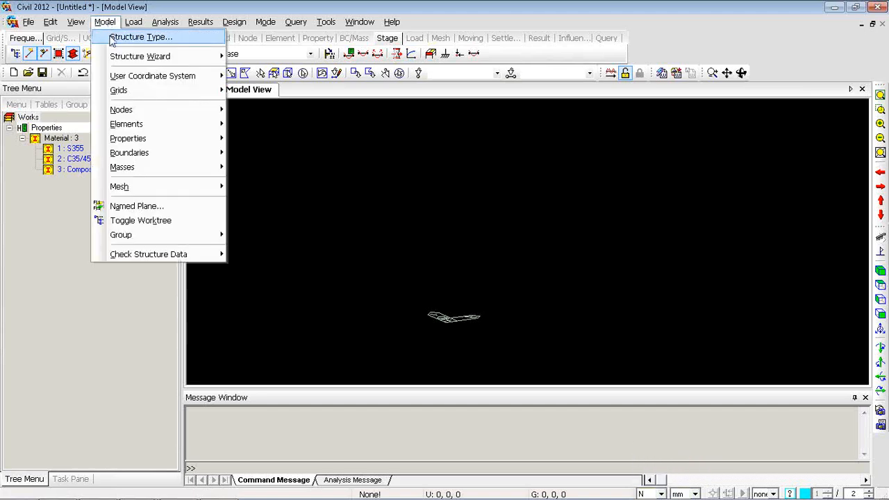
pyautogui.moveTo(132, 139)
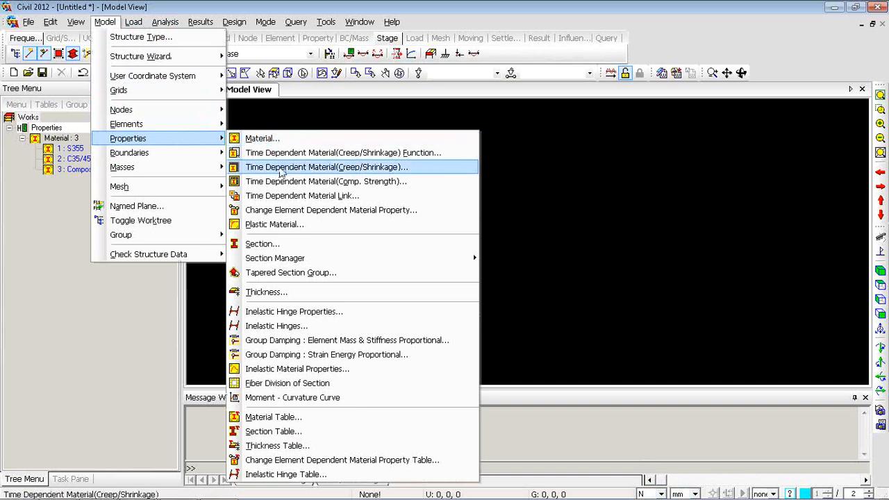
pyautogui.click(458, 168)
pyautogui.click(539, 208)
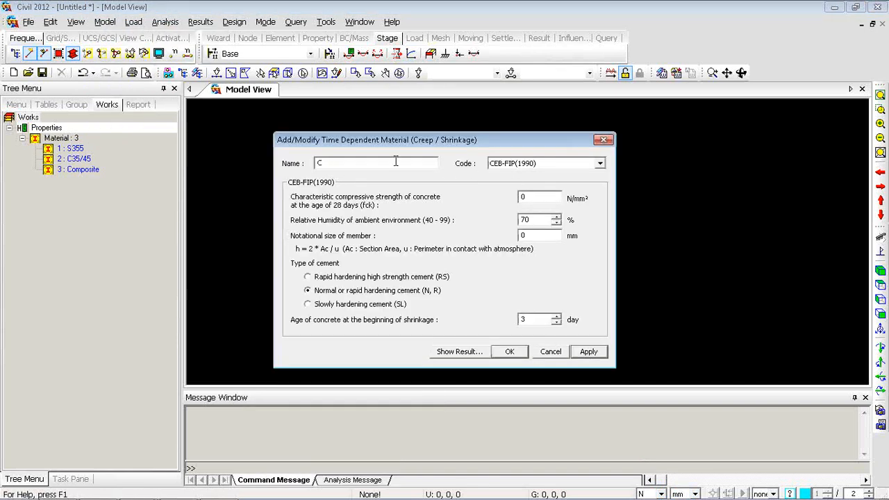
pyautogui.write('C&S')
pyautogui.press('Tab')
pyautogui.write('4')
pyautogui.write('35')
pyautogui.moveTo(532, 239); pyautogui.dragTo(497, 231)
pyautogui.write('1000')
pyautogui.moveTo(537, 236); pyautogui.dragTo(520, 235)
# Examine the creep coefficient curve of the C&S material
pyautogui.click(452, 352)
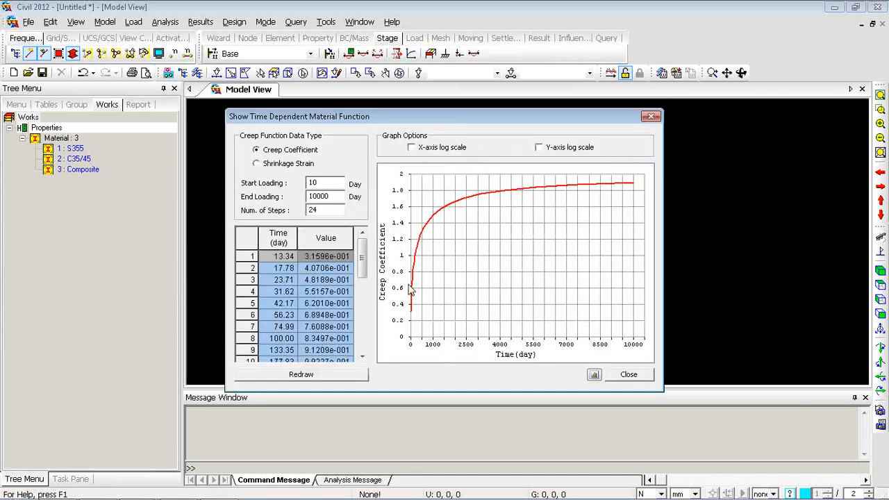
pyautogui.moveTo(381, 116); pyautogui.dragTo(566, 72)
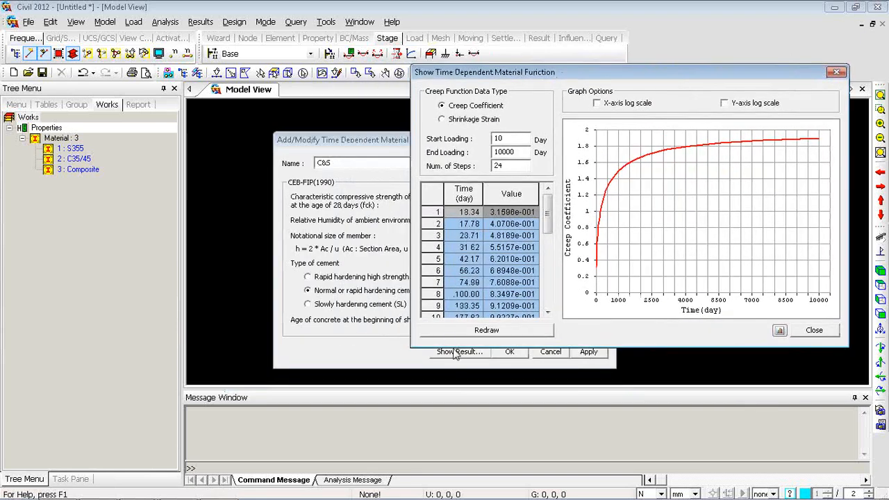
pyautogui.moveTo(478, 70); pyautogui.dragTo(497, 30)
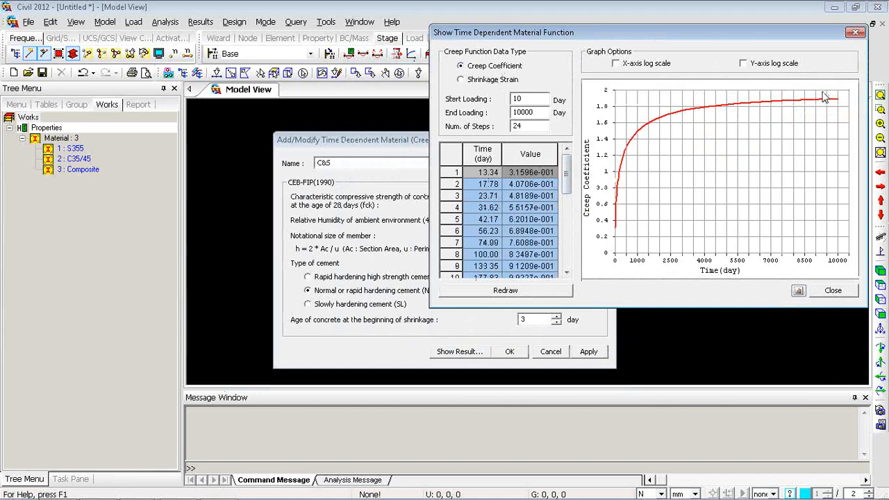
# Examine the C&S material's shrinkage strain curve, loading period, number of steps and tabulated time values
pyautogui.click(473, 81)
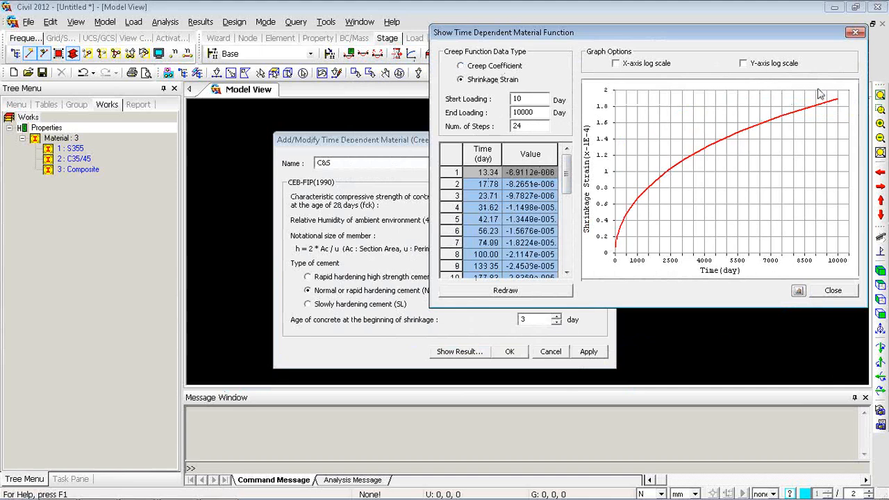
pyautogui.doubleClick(518, 98)
pyautogui.doubleClick(531, 111)
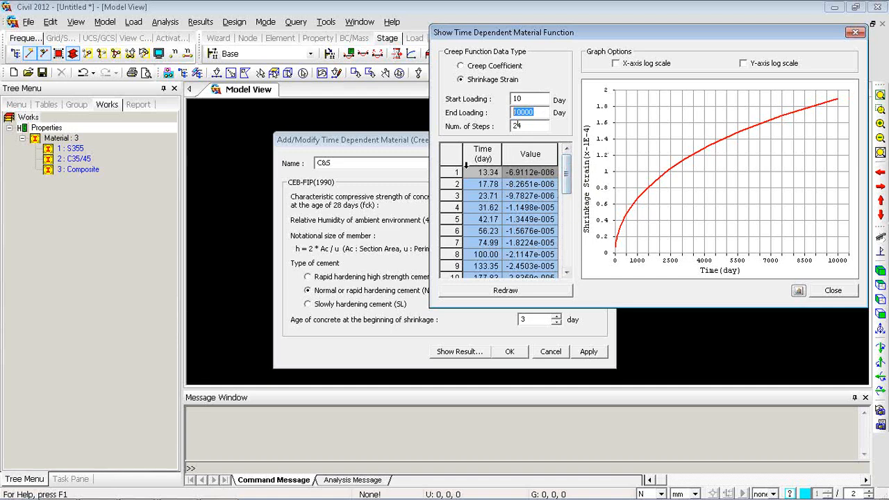
pyautogui.click(469, 171)
pyautogui.click(486, 172)
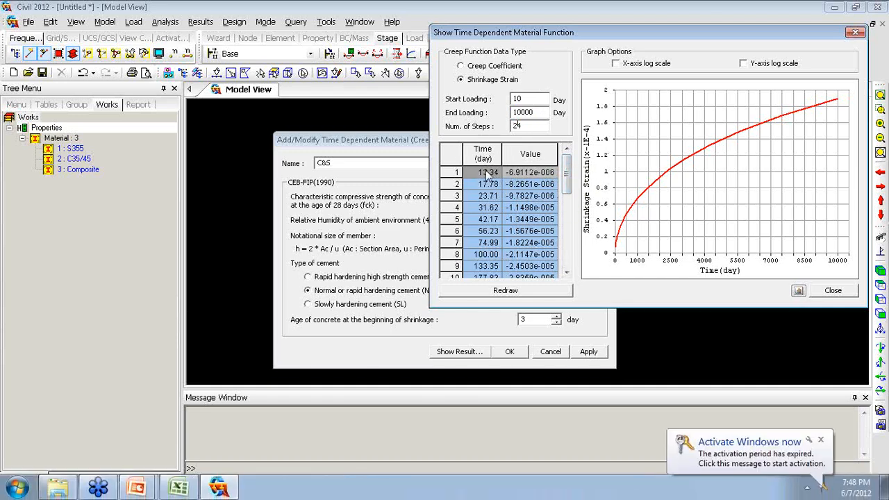
pyautogui.click(507, 172)
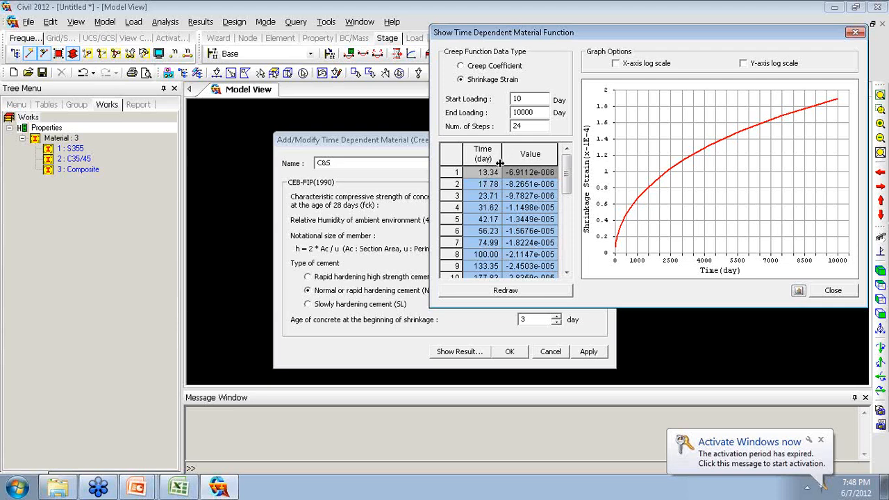
pyautogui.moveTo(504, 154); pyautogui.dragTo(497, 154)
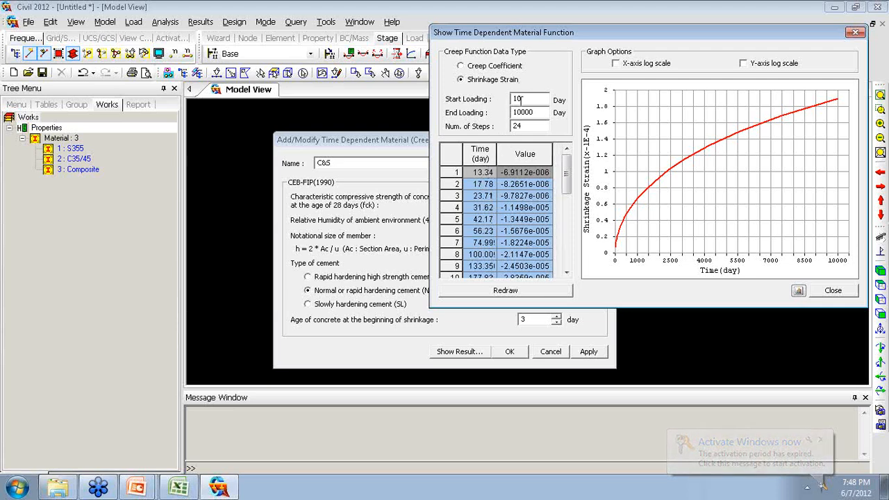
pyautogui.moveTo(526, 100); pyautogui.dragTo(512, 126)
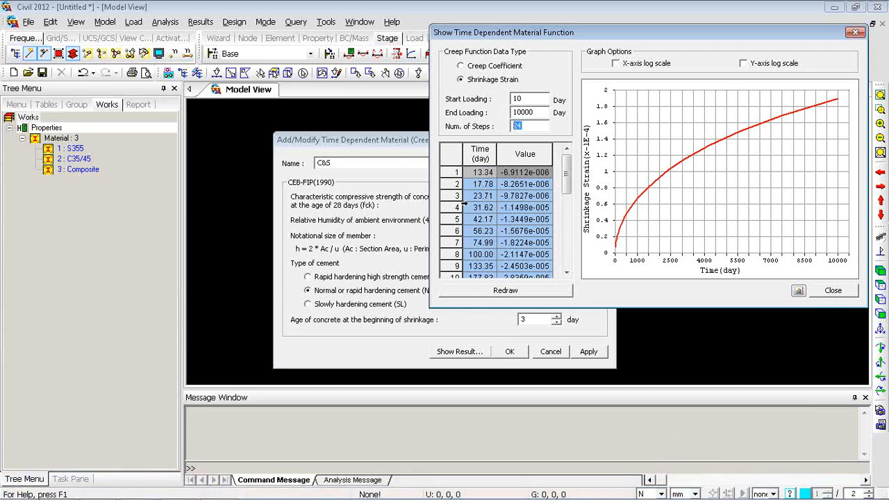
pyautogui.moveTo(566, 176); pyautogui.dragTo(566, 241)
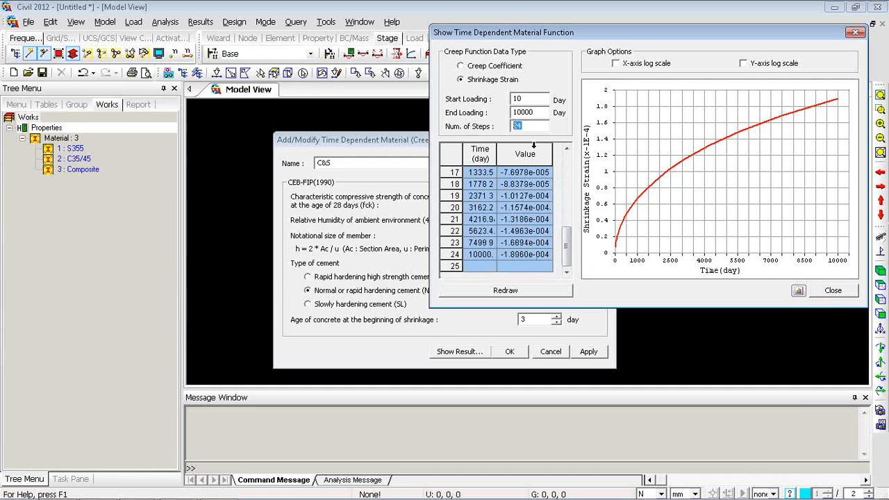
# Close the material function graph and add the C&S creep/shrinkage material to the project
pyautogui.click(832, 291)
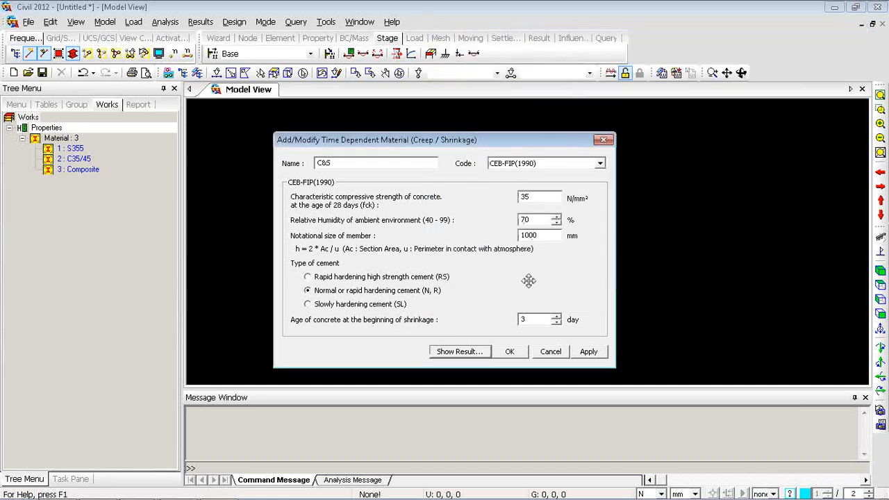
pyautogui.click(509, 352)
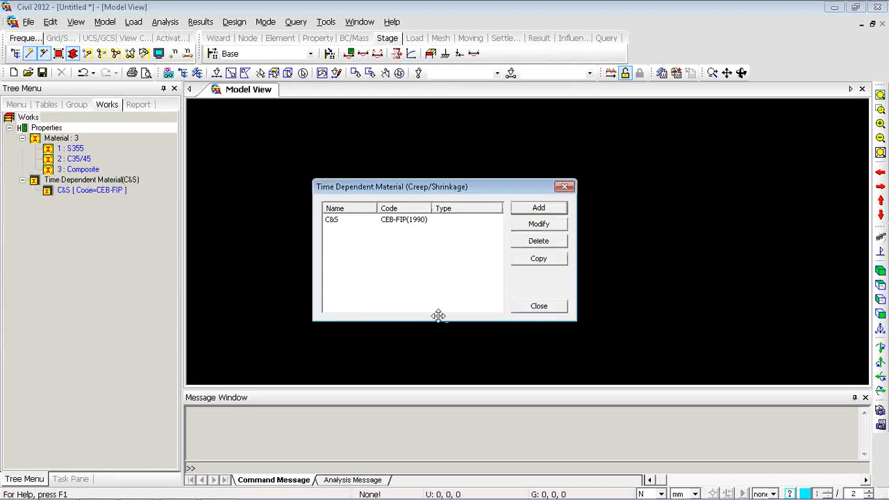
pyautogui.click(564, 187)
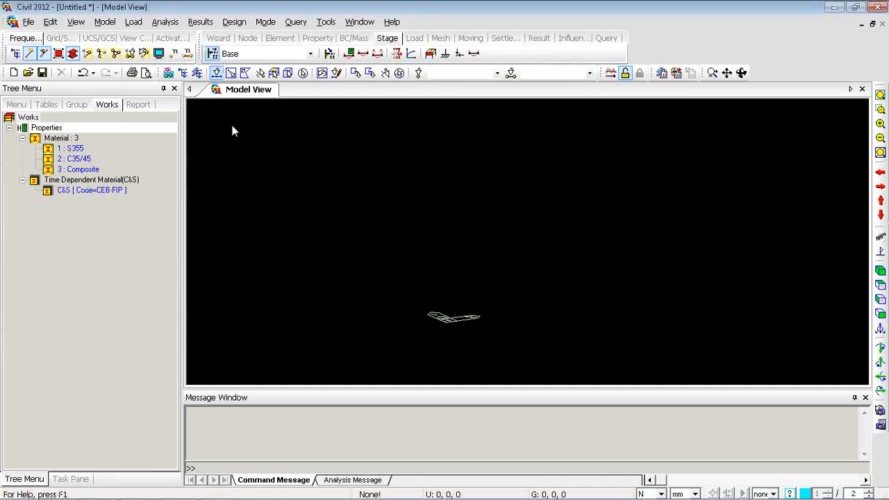
# Start a new time-dependent compressive strength material using the CEB-FIP code for strength development
pyautogui.rightClick(232, 129)
pyautogui.click(292, 166)
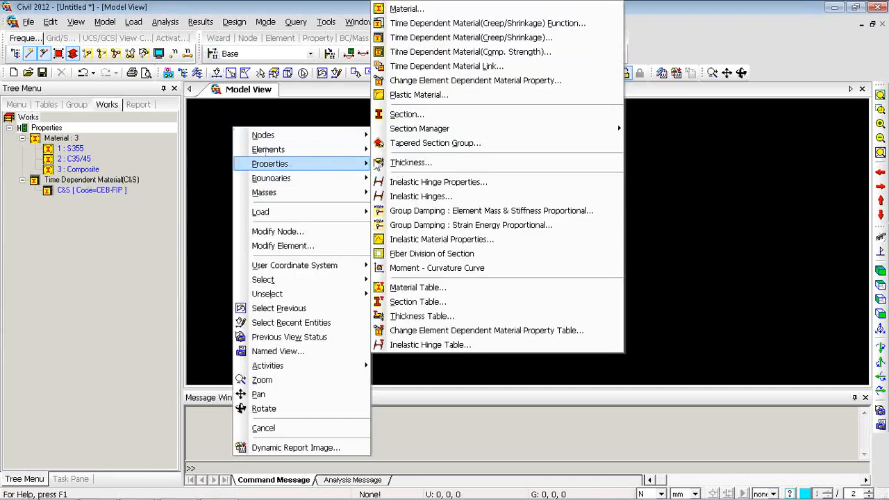
pyautogui.click(454, 53)
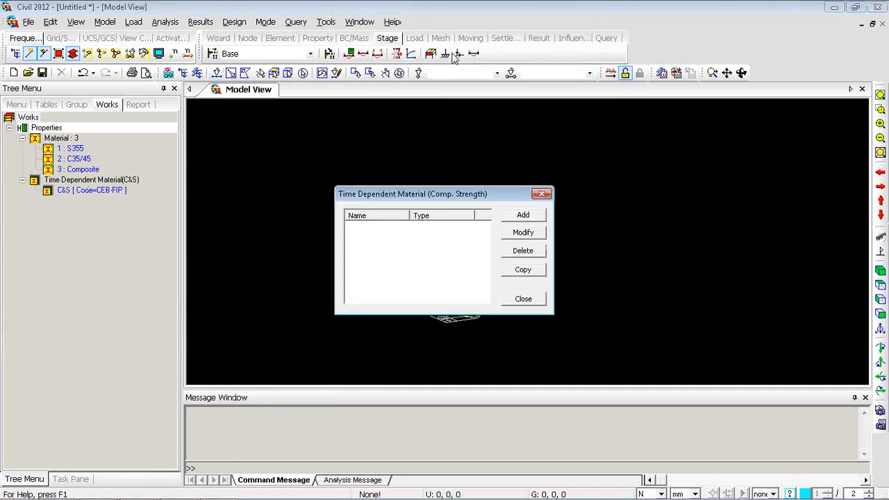
pyautogui.click(514, 219)
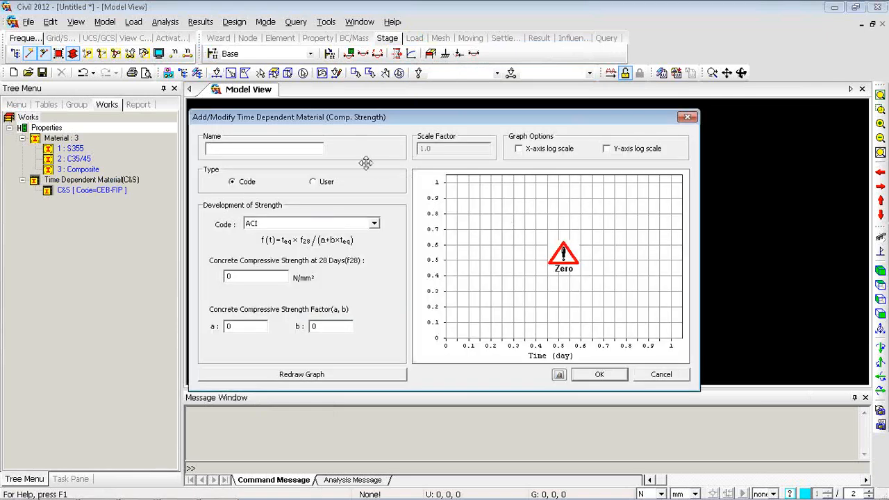
pyautogui.click(330, 226)
pyautogui.click(264, 243)
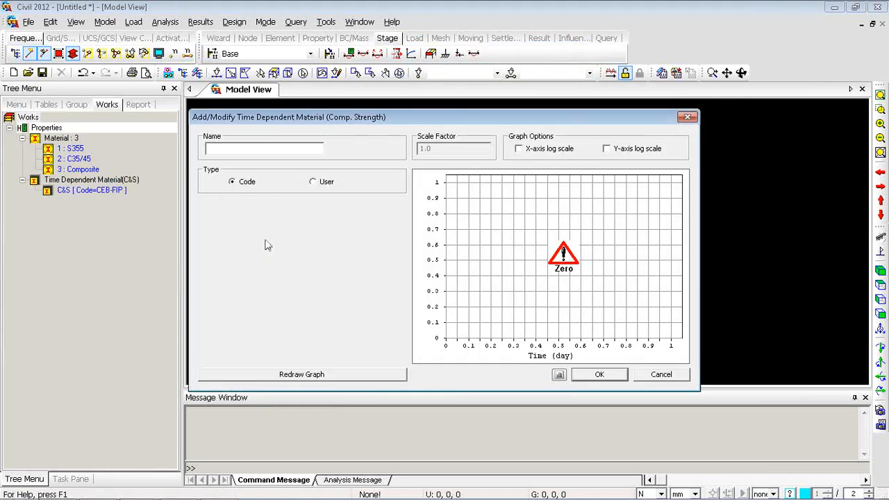
# Name the compressive strength material Comp., set its mean 28-day strength to 40 N/mm², redraw the graph and add it
pyautogui.click(242, 149)
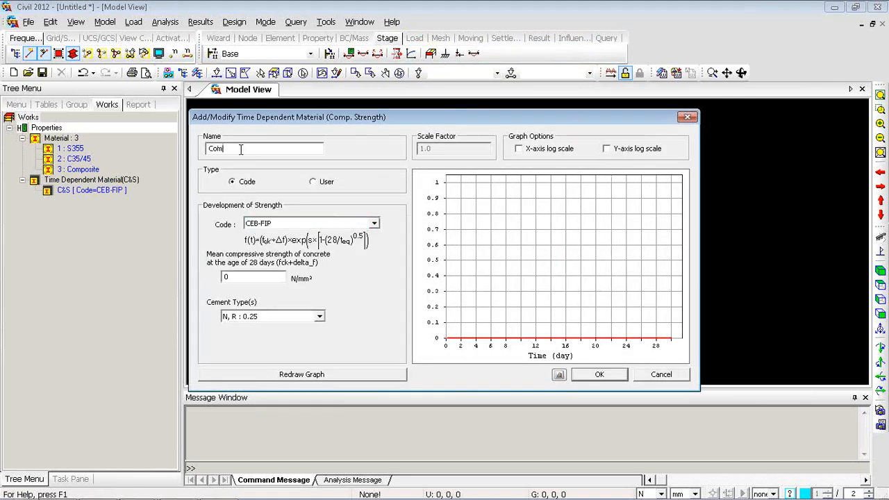
pyautogui.doubleClick(239, 278)
pyautogui.click(372, 375)
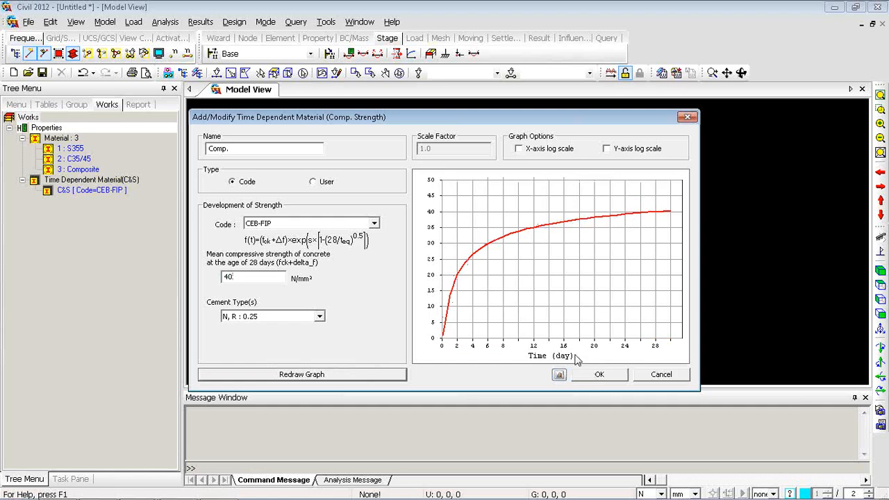
pyautogui.click(595, 376)
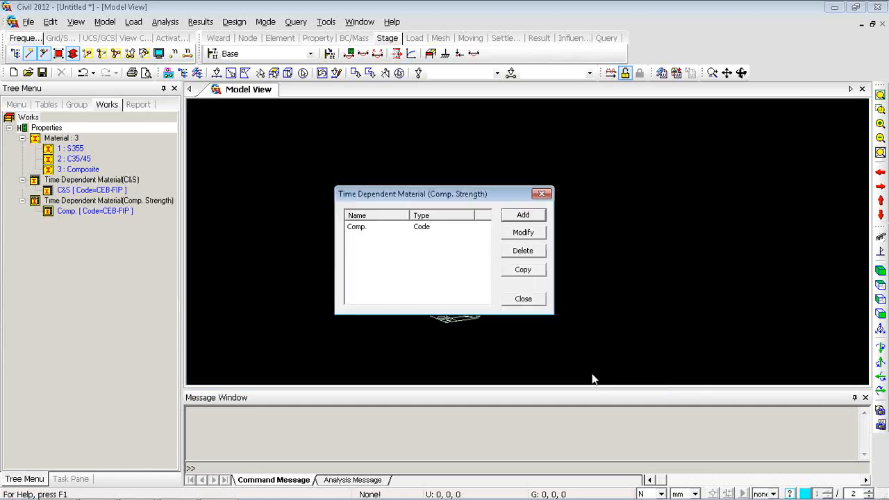
# Close the compressive strength list, examine the data type options for a user-defined creep function, and leave without adding one
pyautogui.click(524, 299)
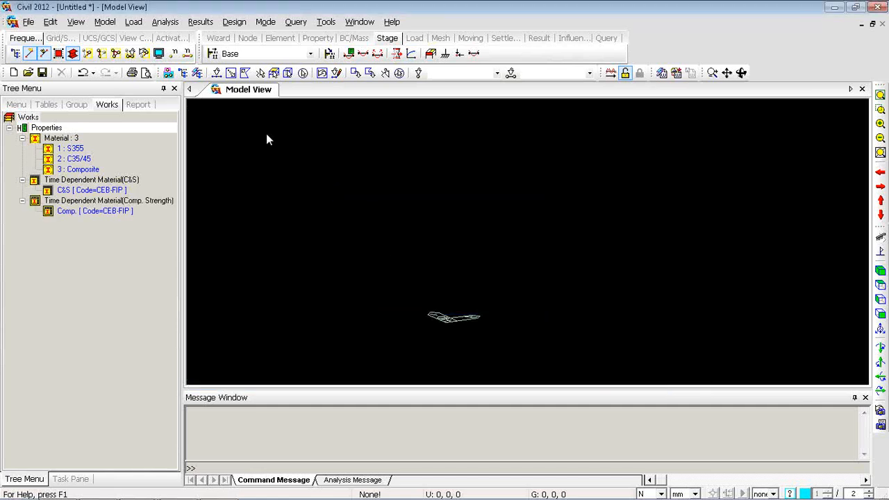
pyautogui.rightClick(245, 110)
pyautogui.moveTo(286, 143)
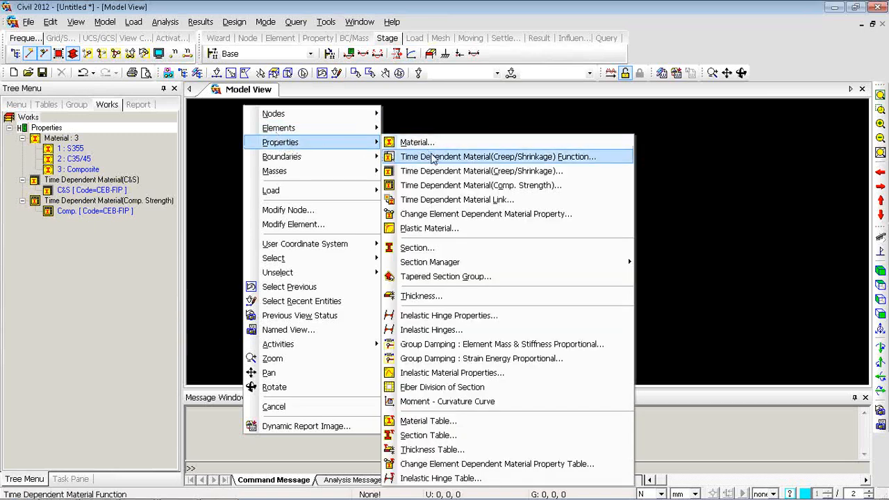
pyautogui.click(433, 157)
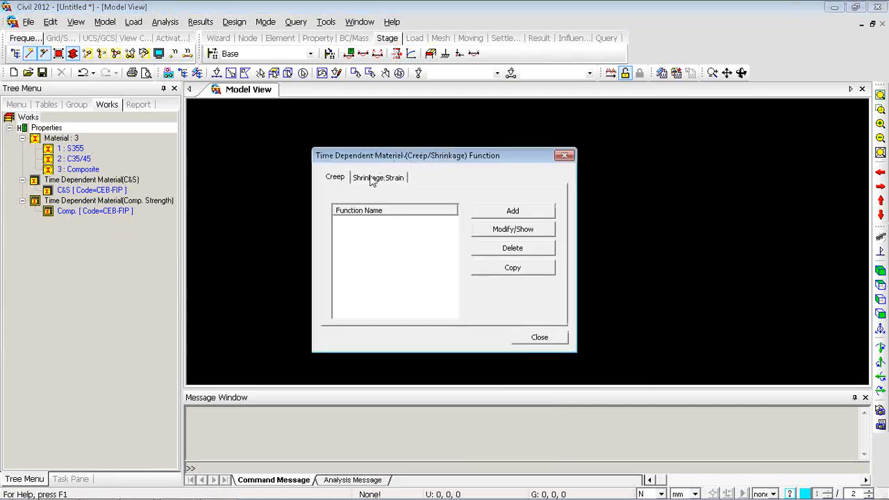
pyautogui.click(509, 213)
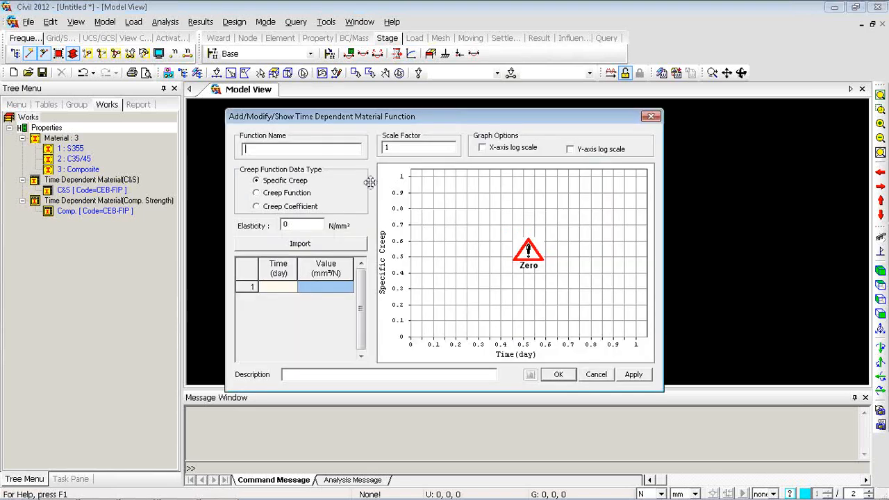
pyautogui.click(291, 287)
pyautogui.click(257, 193)
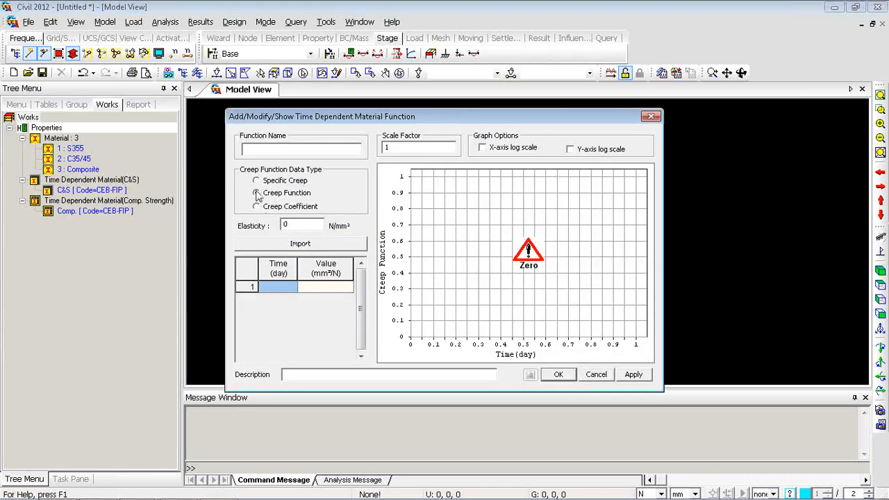
pyautogui.click(256, 181)
pyautogui.click(264, 194)
pyautogui.click(265, 195)
pyautogui.click(596, 374)
pyautogui.click(537, 337)
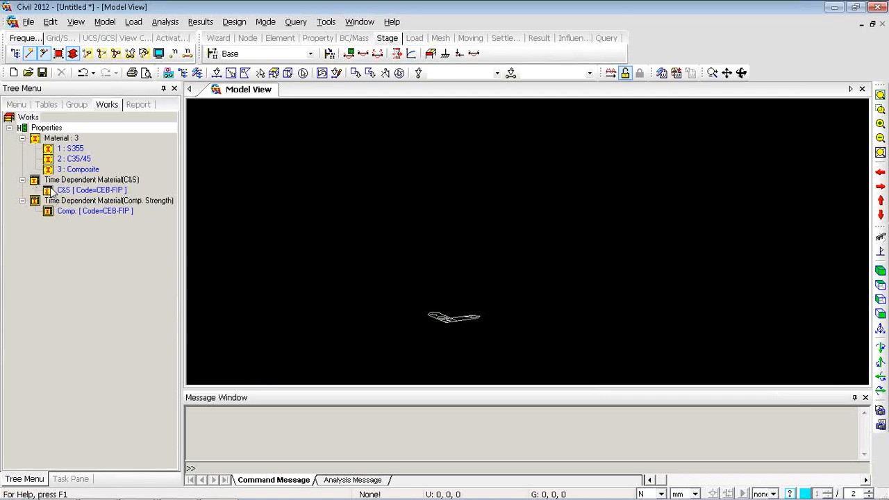
# Link the C&S creep/shrinkage and Comp. strength properties to the C35/45 material with a Time Dependent Material Link
pyautogui.rightClick(285, 126)
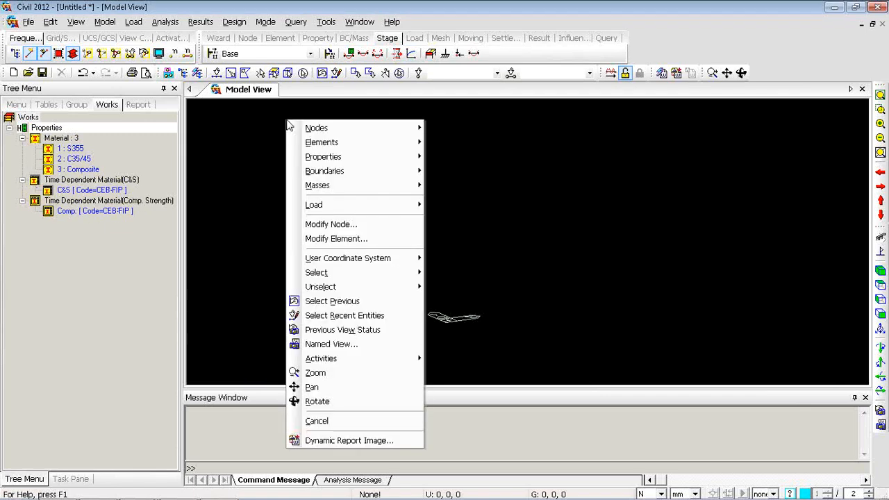
pyautogui.moveTo(322, 159)
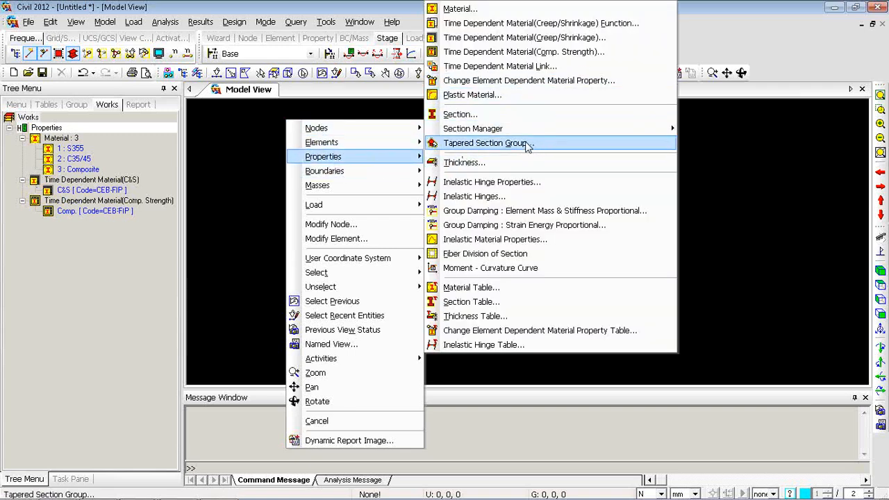
pyautogui.click(500, 67)
pyautogui.click(114, 142)
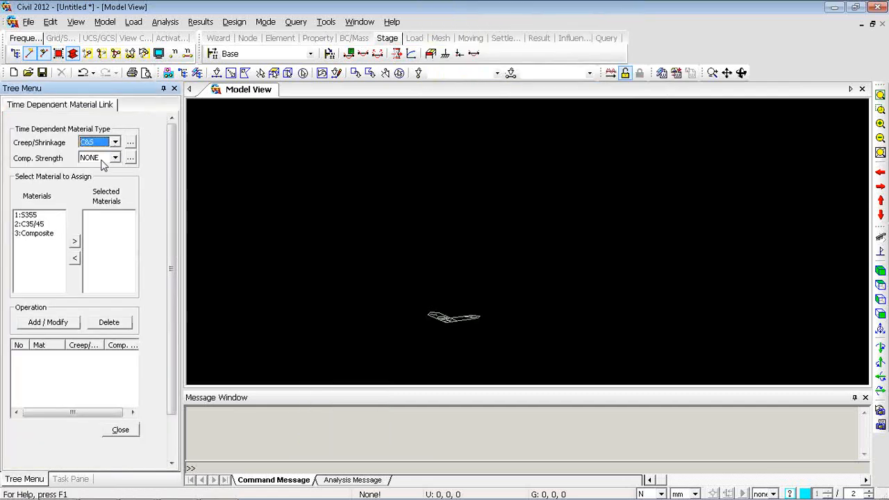
pyautogui.click(100, 161)
pyautogui.click(98, 179)
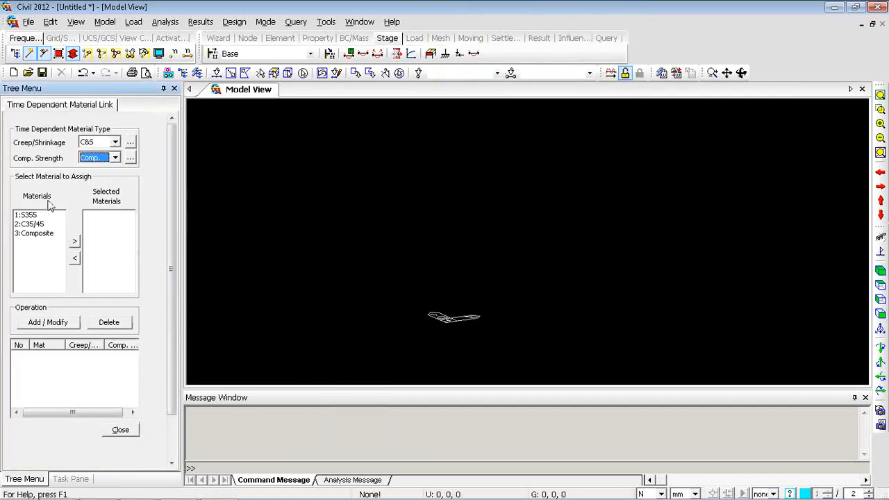
pyautogui.click(32, 223)
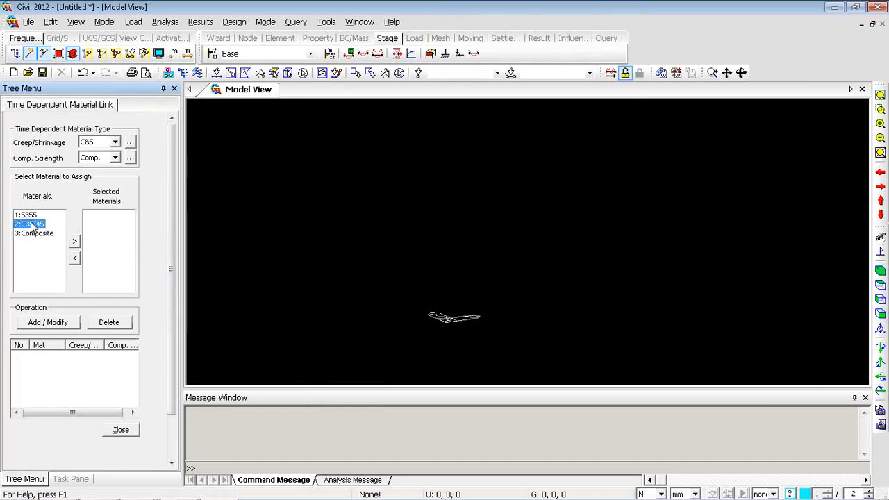
pyautogui.click(75, 243)
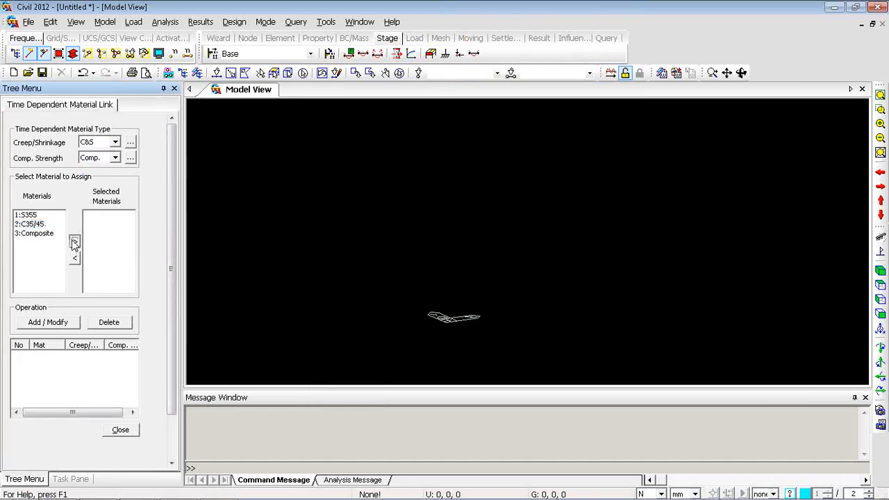
pyautogui.click(46, 326)
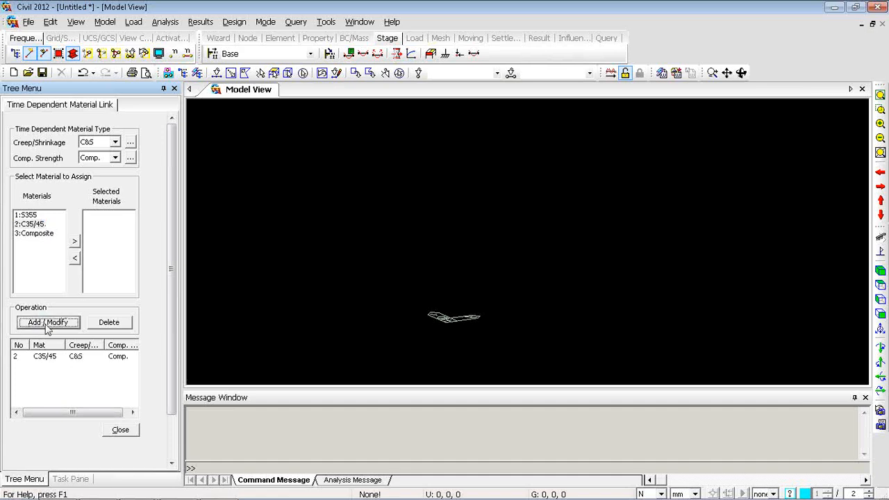
pyautogui.click(118, 431)
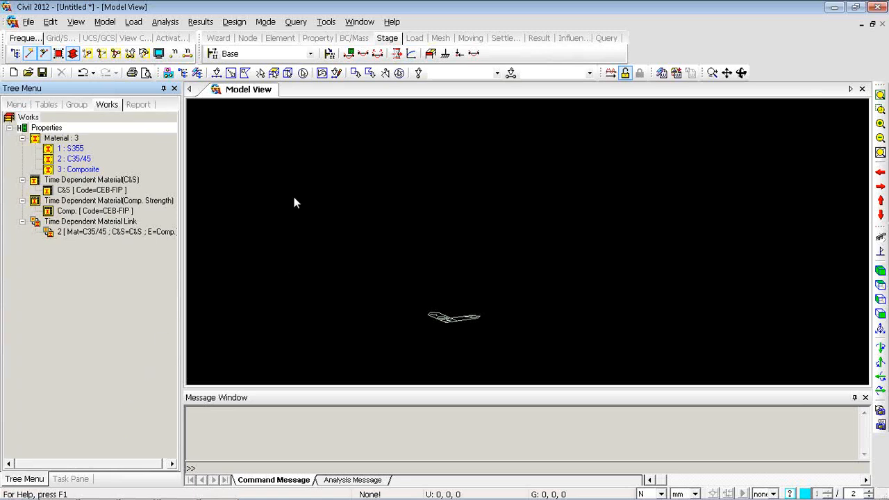
pyautogui.hotkey('alt', 'Tab')
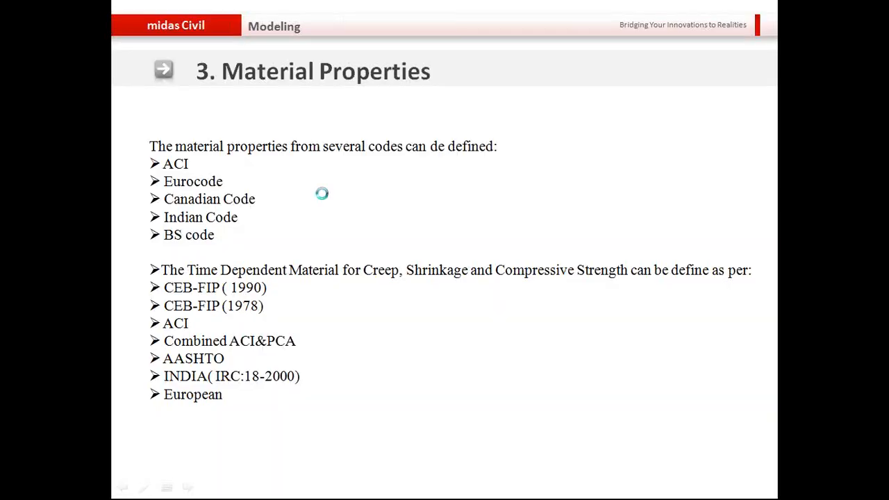
pyautogui.click(323, 195)
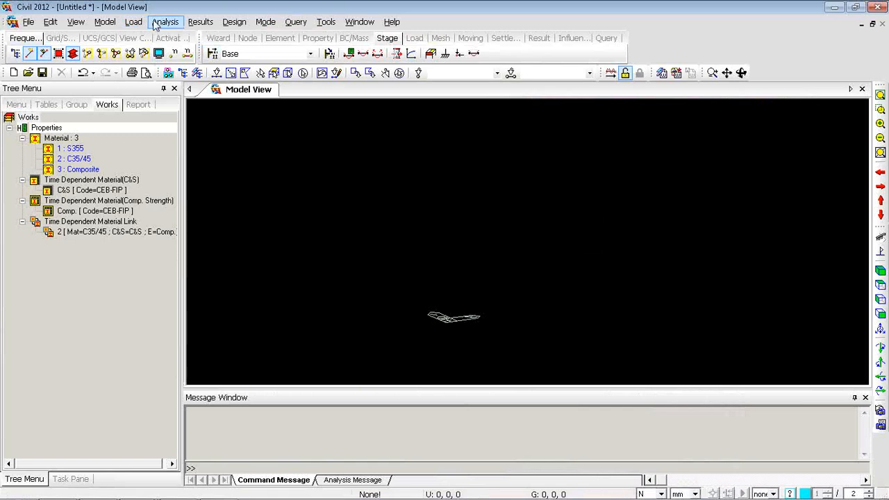
# Open the section properties and start adding a new section, moving the dialogs so both can be seen
pyautogui.rightClick(248, 150)
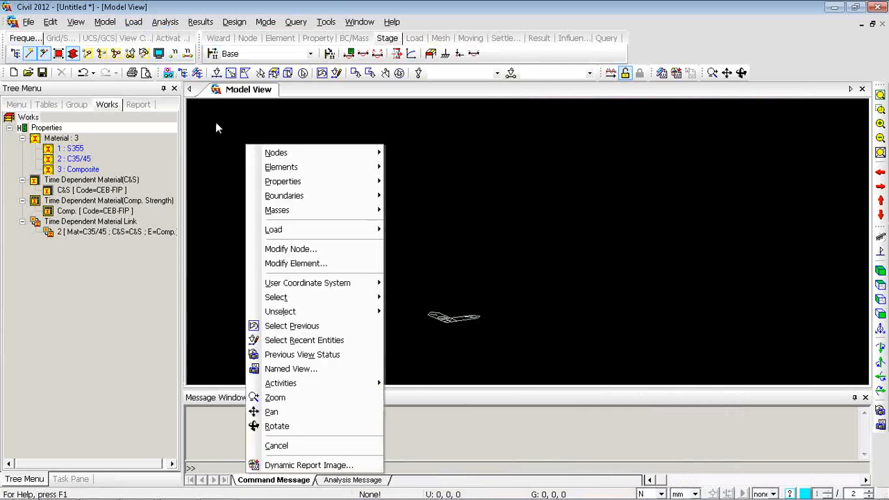
pyautogui.moveTo(298, 184)
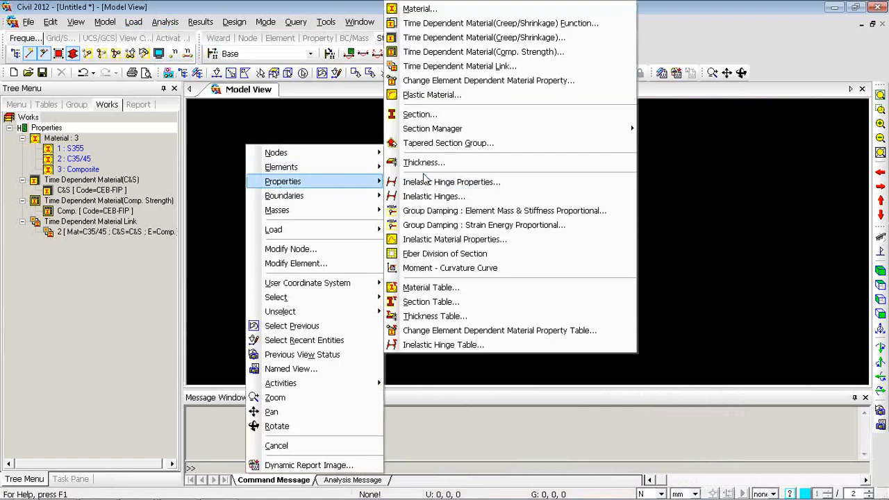
pyautogui.click(453, 114)
pyautogui.moveTo(241, 25); pyautogui.dragTo(342, 20)
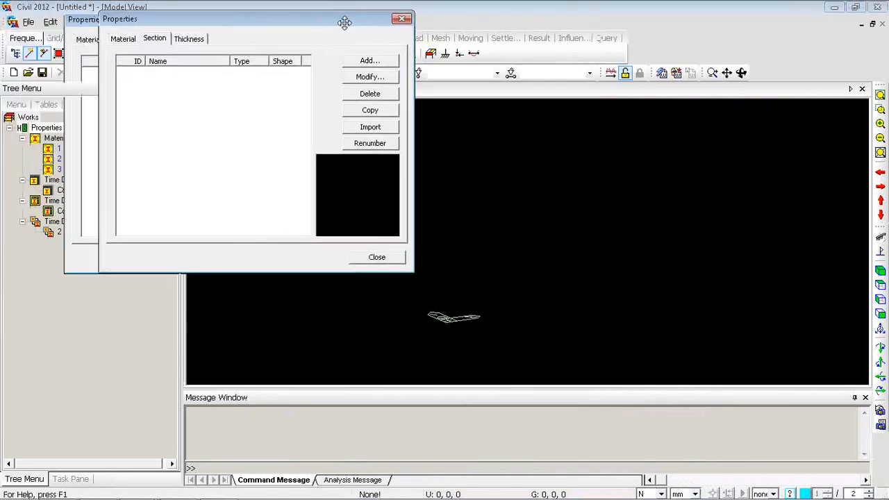
pyautogui.click(379, 61)
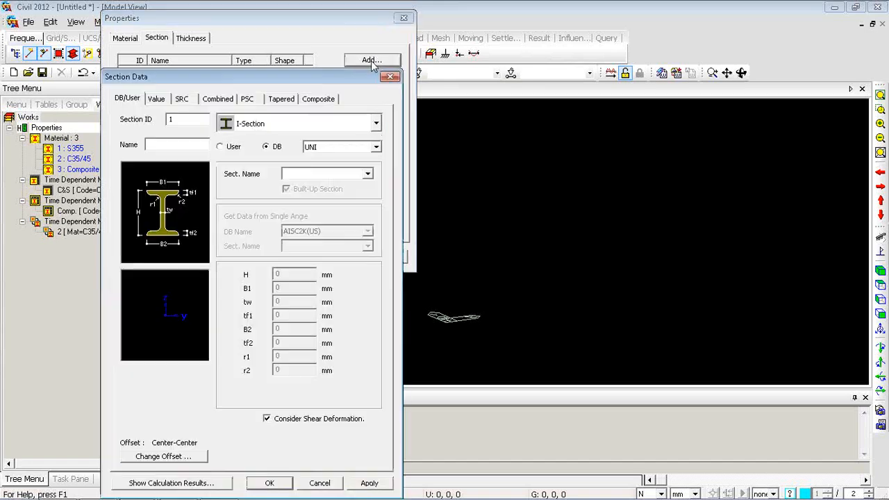
pyautogui.moveTo(278, 75); pyautogui.dragTo(523, 19)
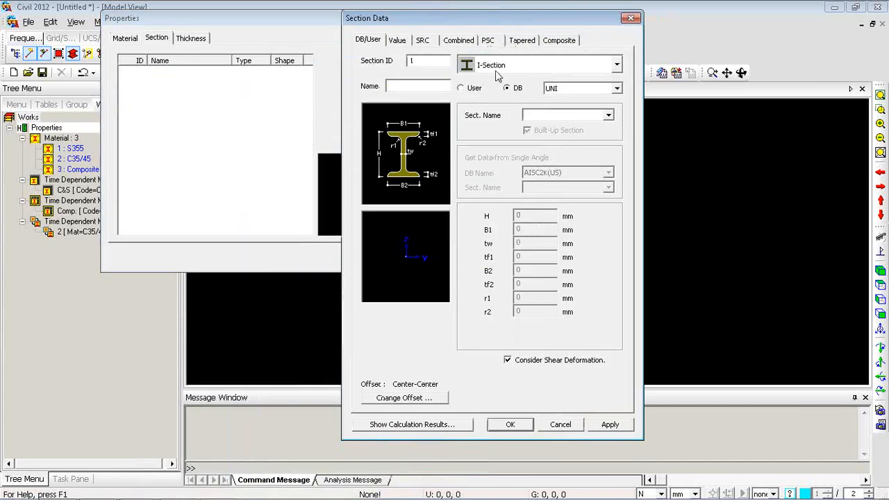
# Review the available section shapes, keep I-Section, and compare user-defined dimensions with the database option
pyautogui.click(542, 64)
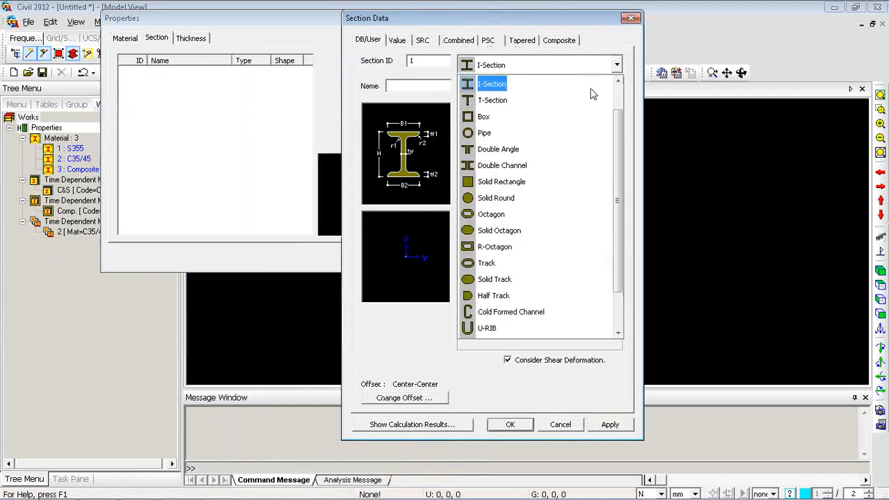
pyautogui.moveTo(620, 111); pyautogui.dragTo(620, 98)
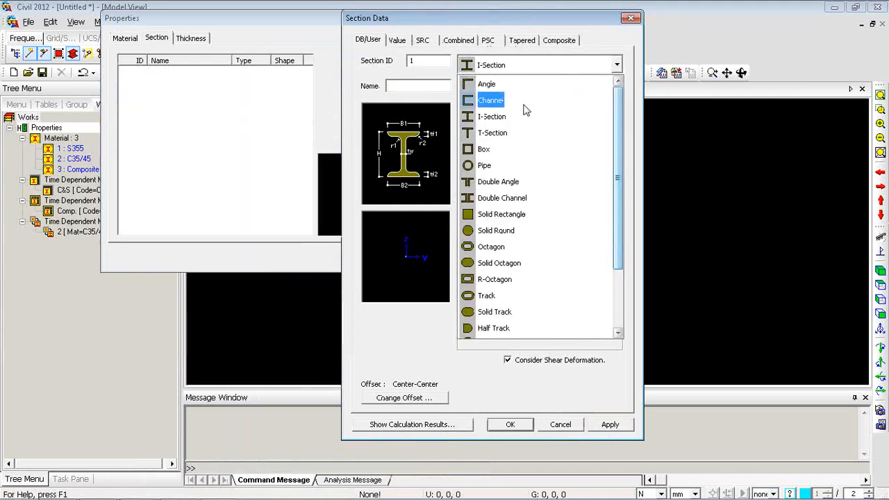
pyautogui.click(492, 116)
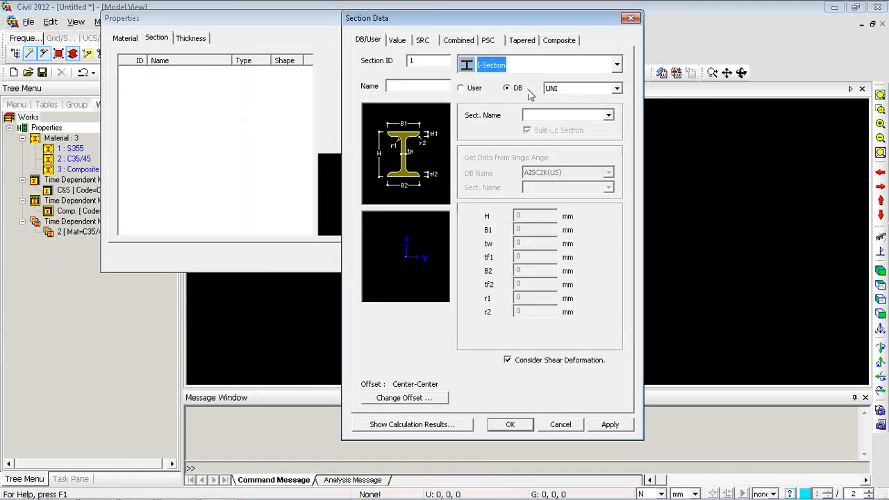
pyautogui.click(475, 88)
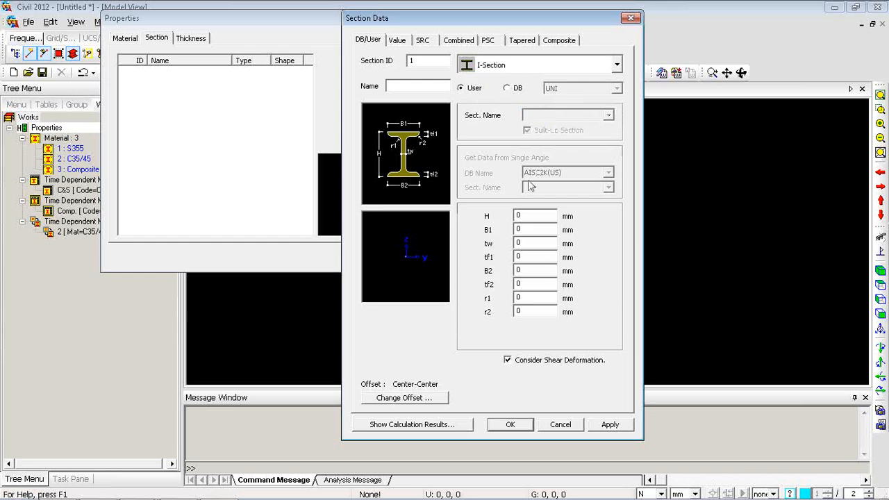
pyautogui.click(509, 89)
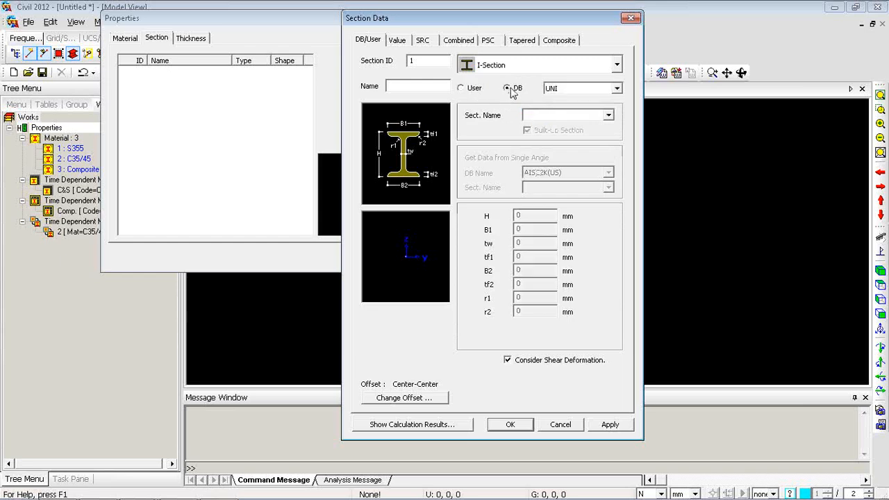
# Choose the HP10x42 I-section from the CISC02(US) database
pyautogui.click(616, 88)
pyautogui.click(571, 133)
pyautogui.click(608, 116)
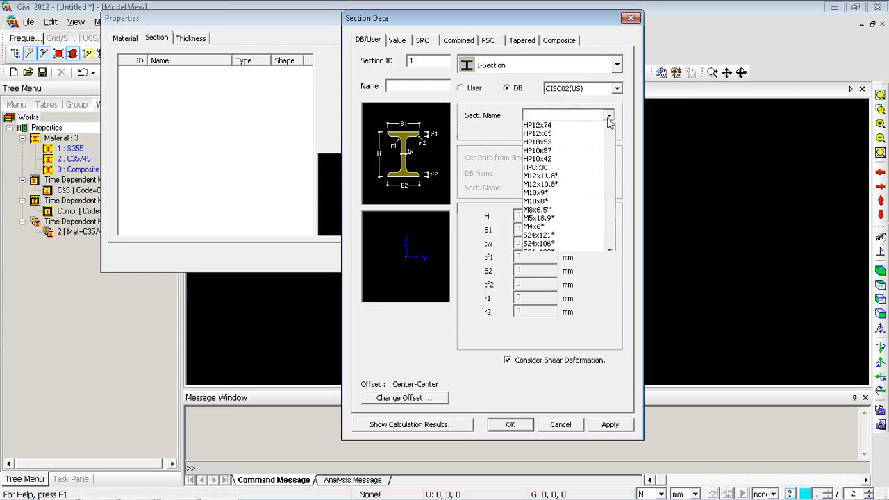
pyautogui.click(558, 229)
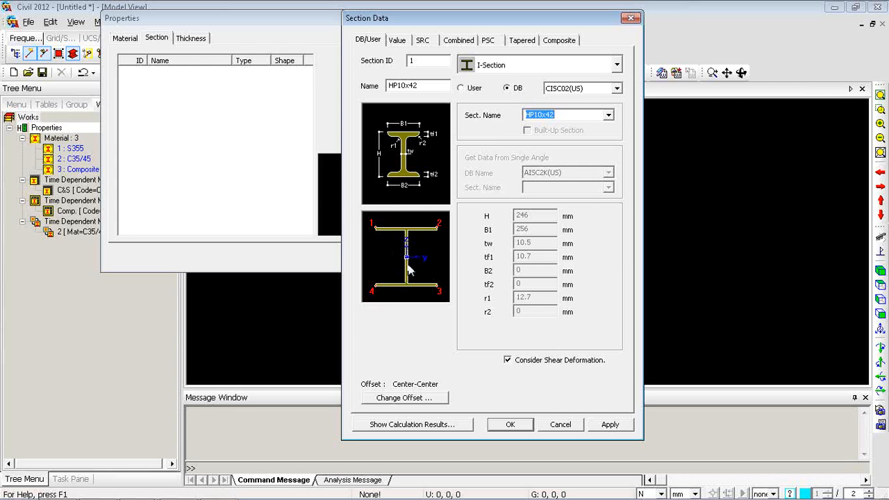
# Set the HP10x42 section's offset to Center-Top
pyautogui.click(417, 397)
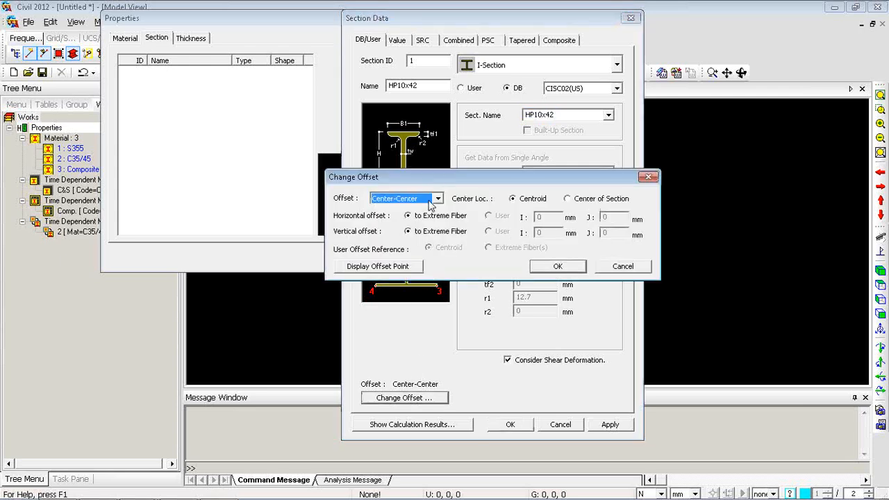
pyautogui.click(435, 199)
pyautogui.click(408, 218)
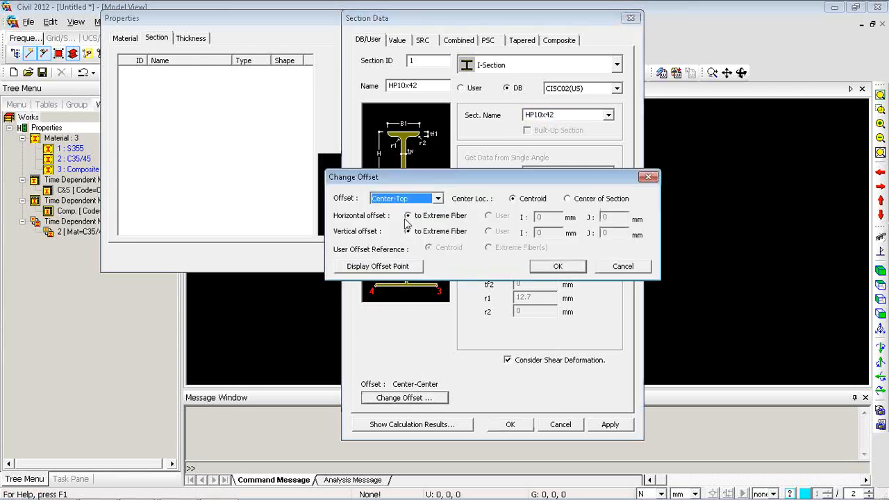
pyautogui.click(565, 270)
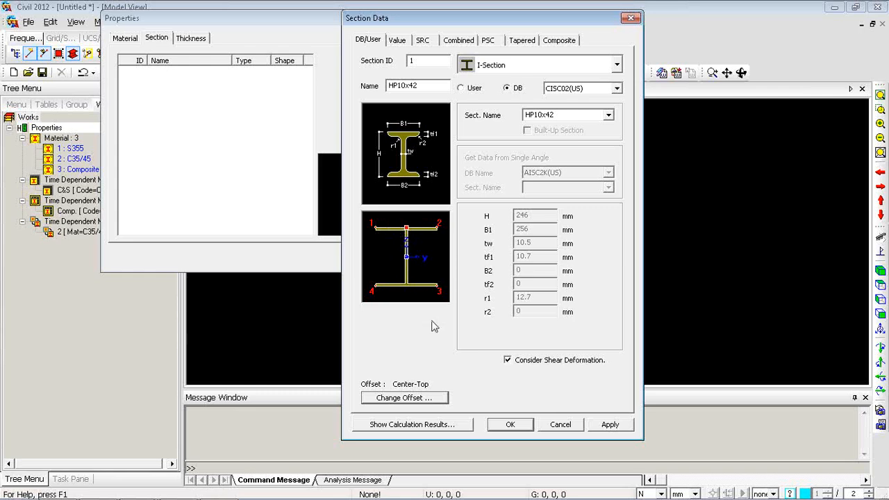
# Review the list of available offset positions for the section and leave the offset settings without changes
pyautogui.click(412, 398)
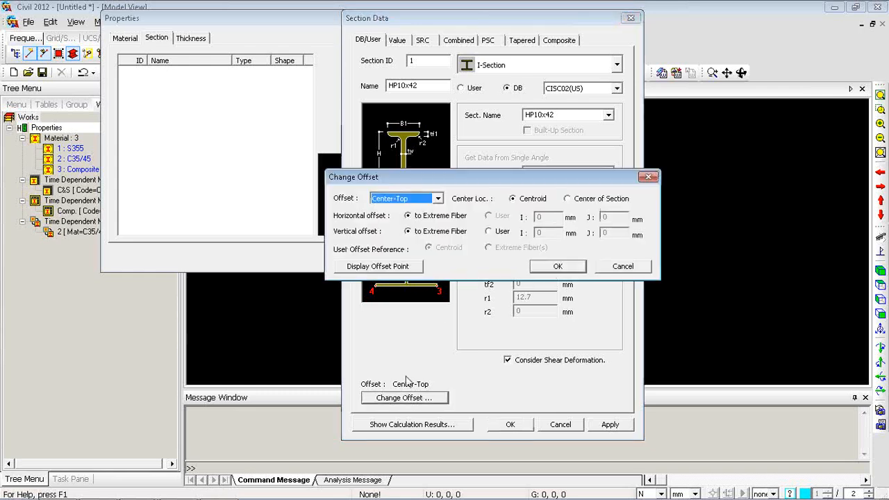
pyautogui.click(437, 199)
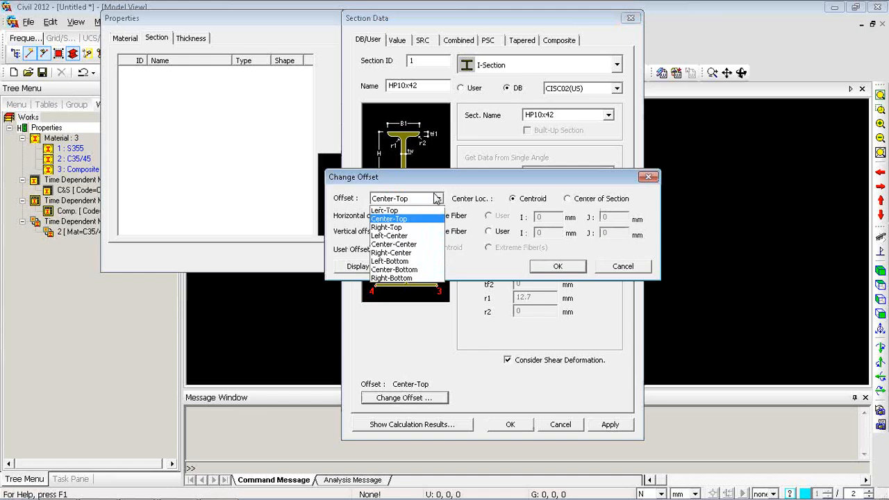
pyautogui.click(618, 268)
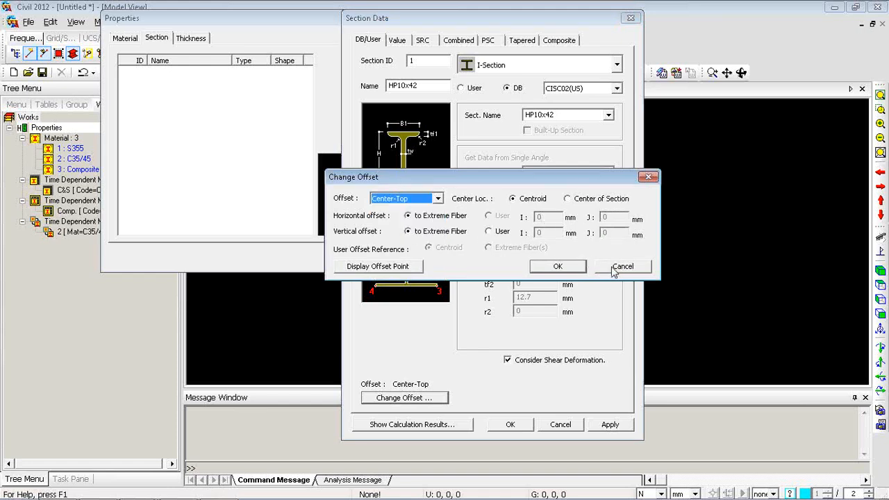
pyautogui.click(615, 270)
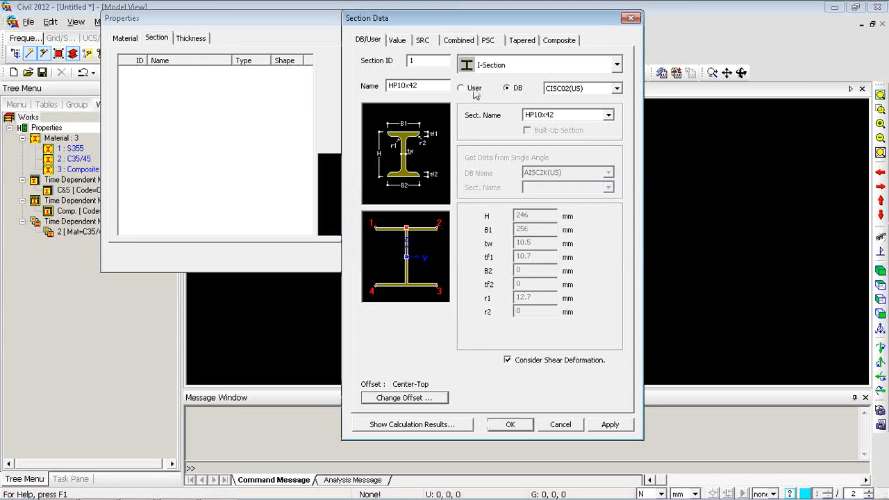
# Rename the section as Cross Beam
pyautogui.doubleClick(439, 84)
pyautogui.click(404, 86)
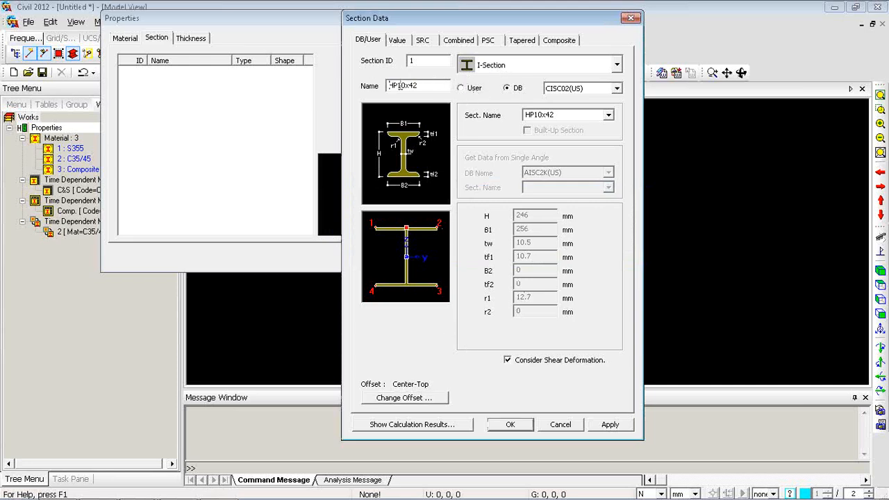
pyautogui.doubleClick(418, 87)
pyautogui.write('Cross Beam')
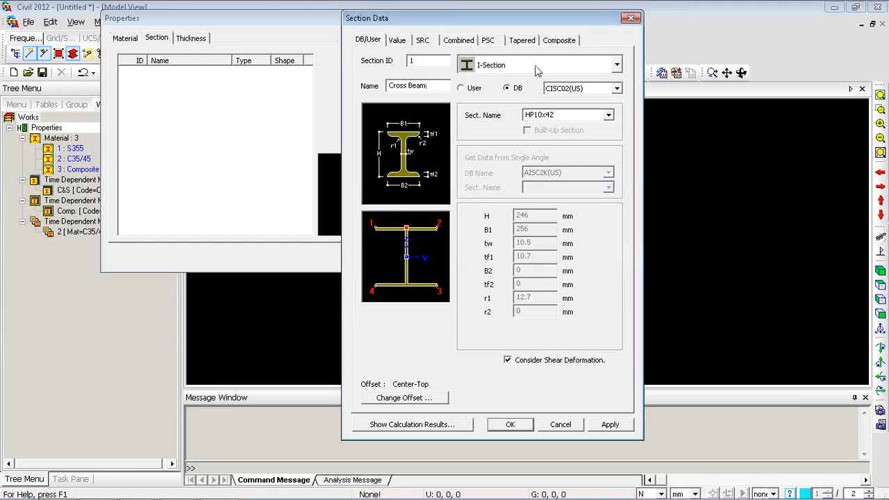
# Switch the Cross Beam section to the BS database and choose UB 457x191x67
pyautogui.click(582, 89)
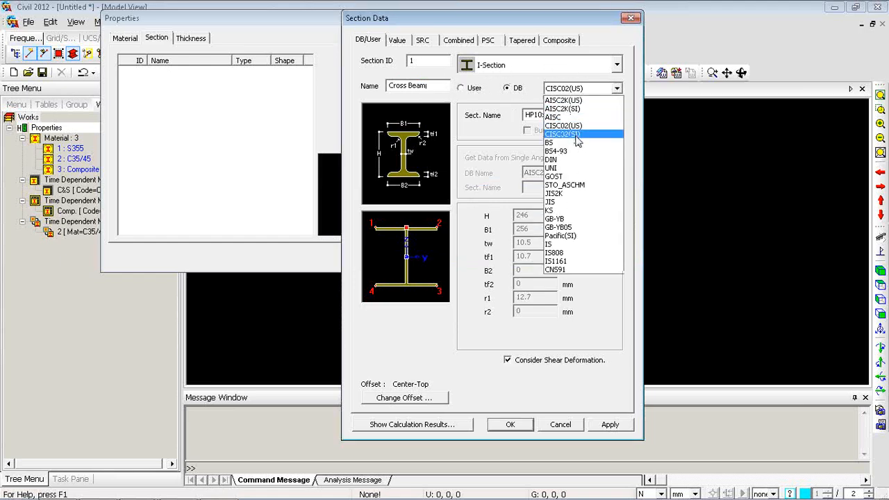
pyautogui.click(577, 142)
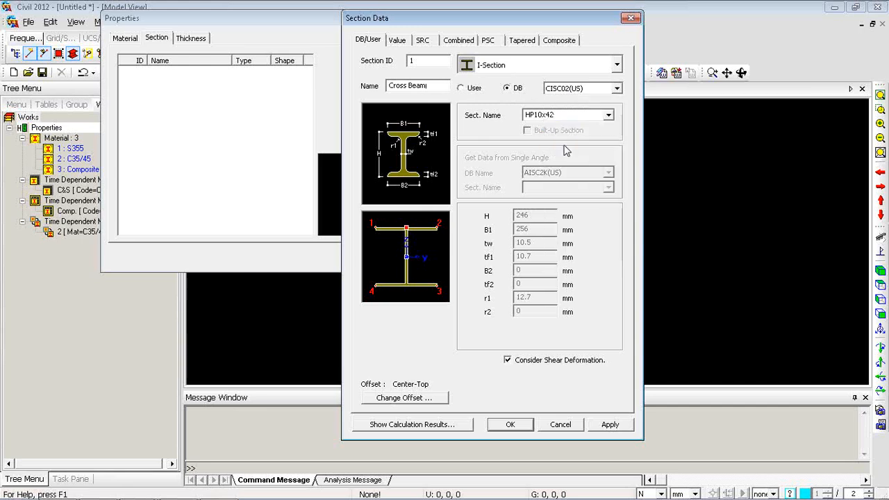
pyautogui.click(612, 116)
pyautogui.moveTo(609, 156); pyautogui.dragTo(615, 205)
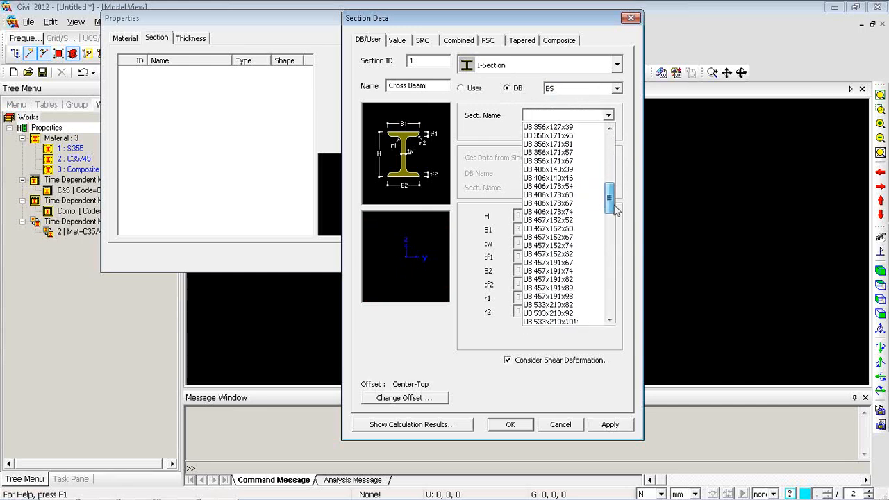
pyautogui.click(553, 263)
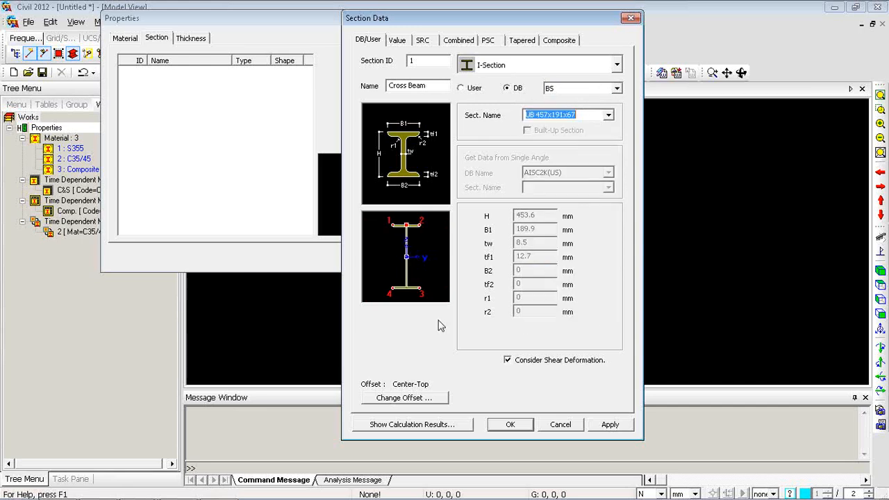
# Set the Cross Beam section's offset to Center-Bottom
pyautogui.click(408, 399)
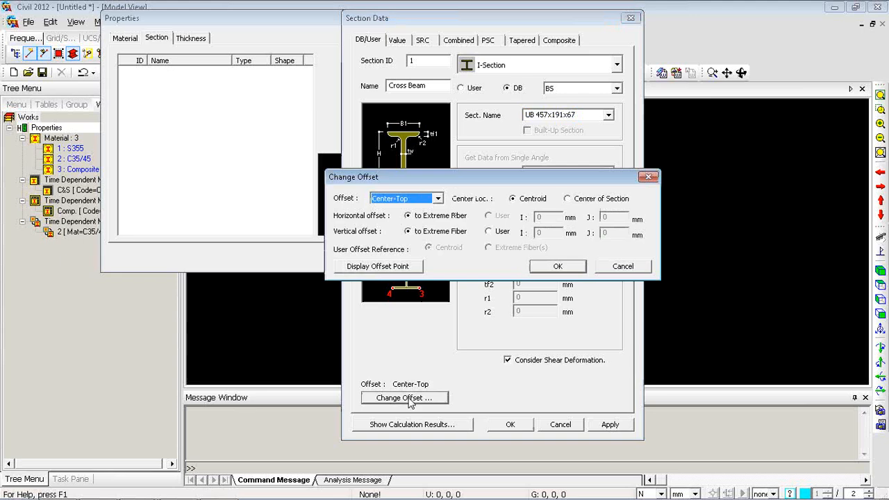
pyautogui.click(438, 198)
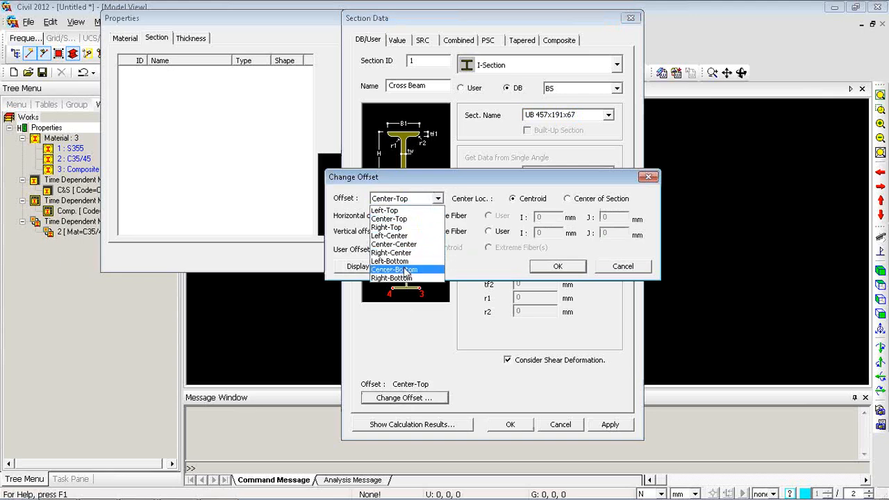
pyautogui.click(406, 271)
pyautogui.click(560, 268)
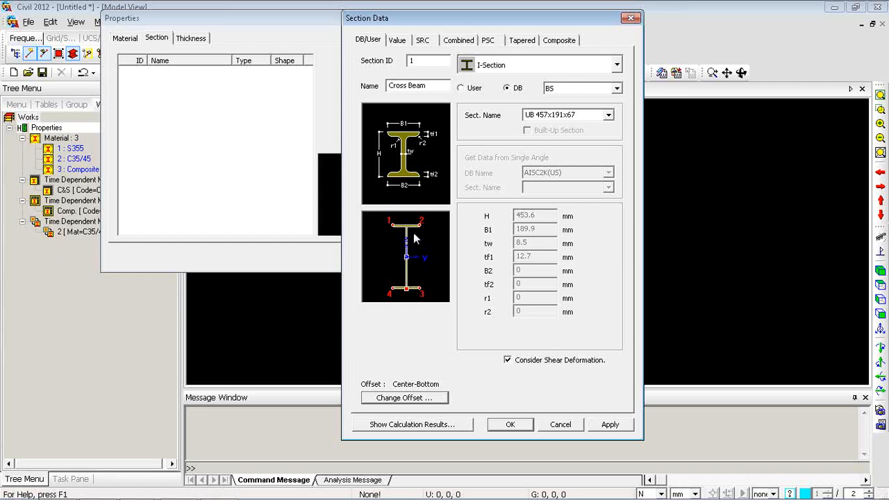
# Examine the value-based section definition, including its Asy, Asz and Ixx property entries
pyautogui.click(400, 41)
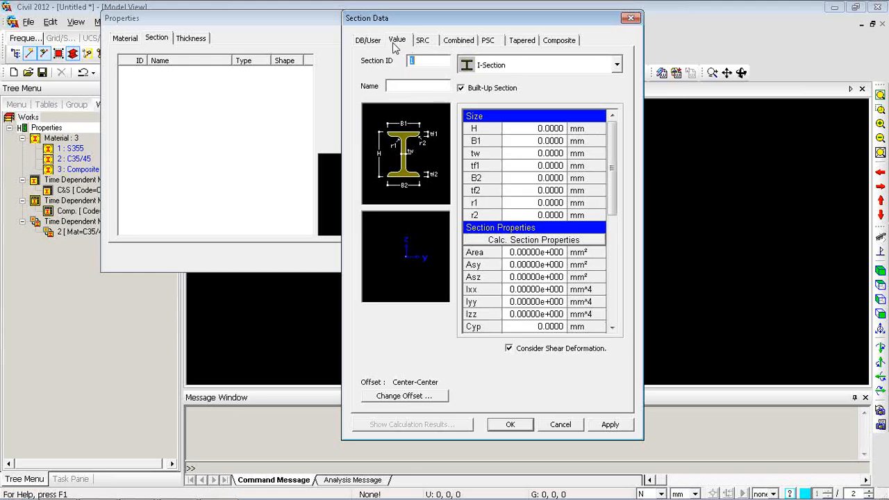
pyautogui.click(539, 265)
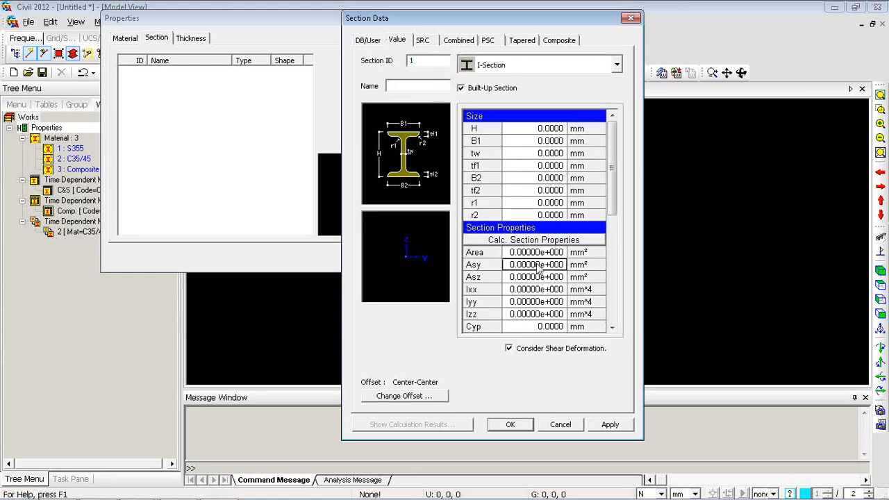
pyautogui.click(539, 276)
pyautogui.click(539, 289)
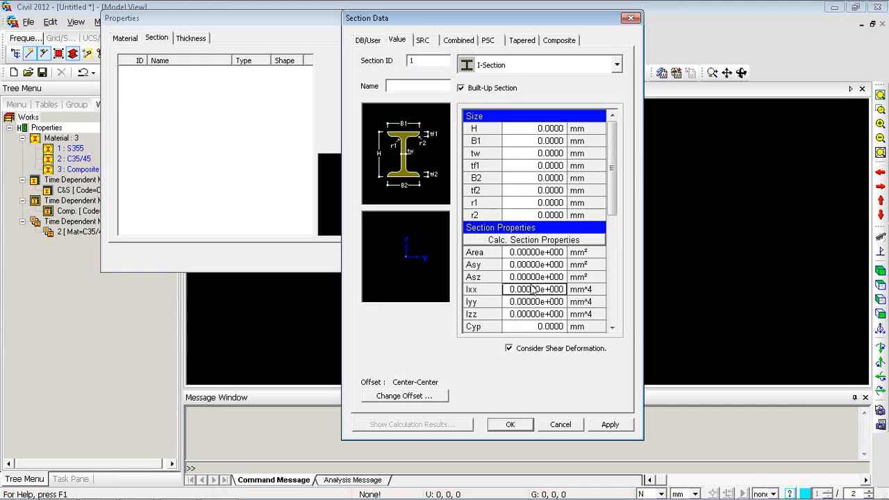
# Return to the database definition and add the Cross Beam section while keeping its section data open
pyautogui.click(369, 40)
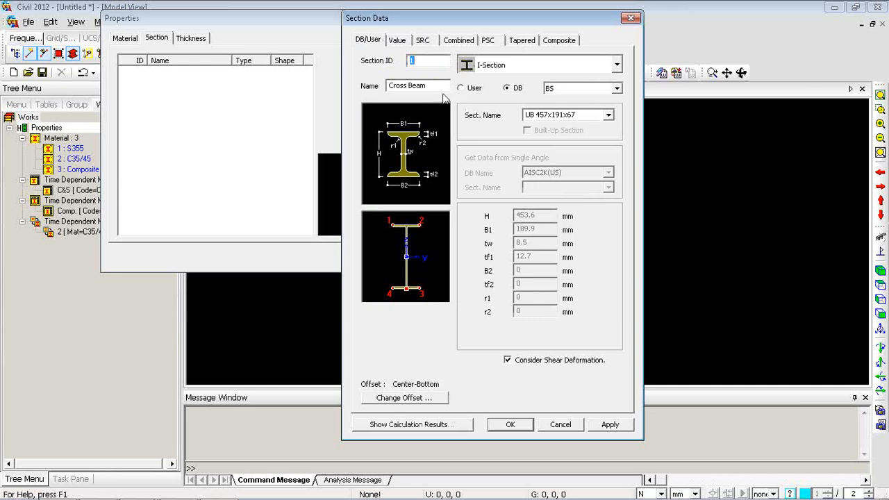
pyautogui.click(609, 424)
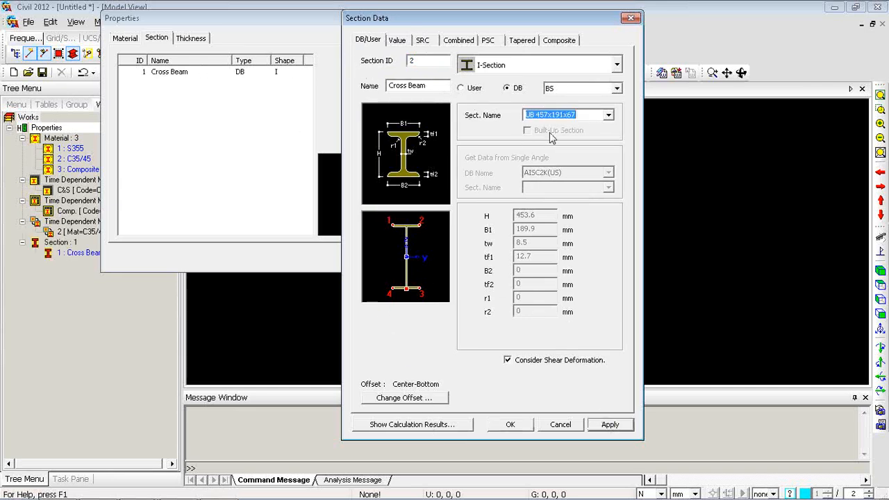
# Show the calculated properties of the Cross Beam section beside its preview and locate the Cyp, Cym, Czp and Czm entries
pyautogui.click(426, 427)
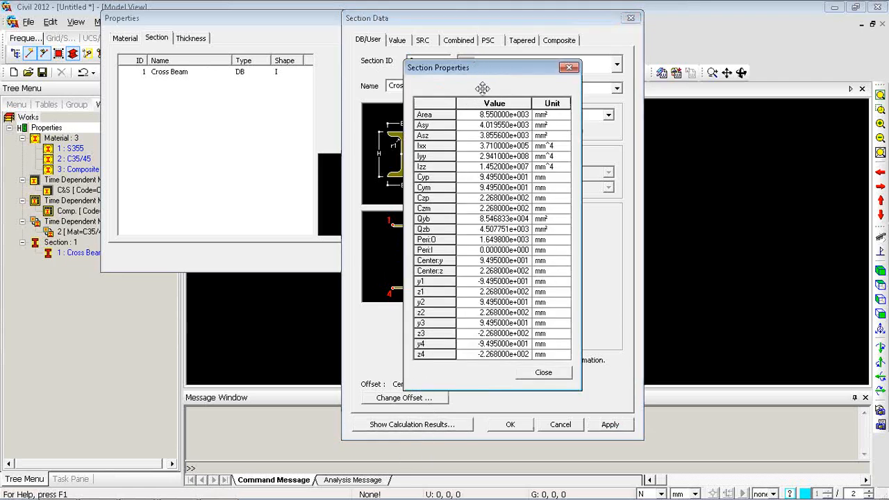
pyautogui.moveTo(479, 68); pyautogui.dragTo(578, 31)
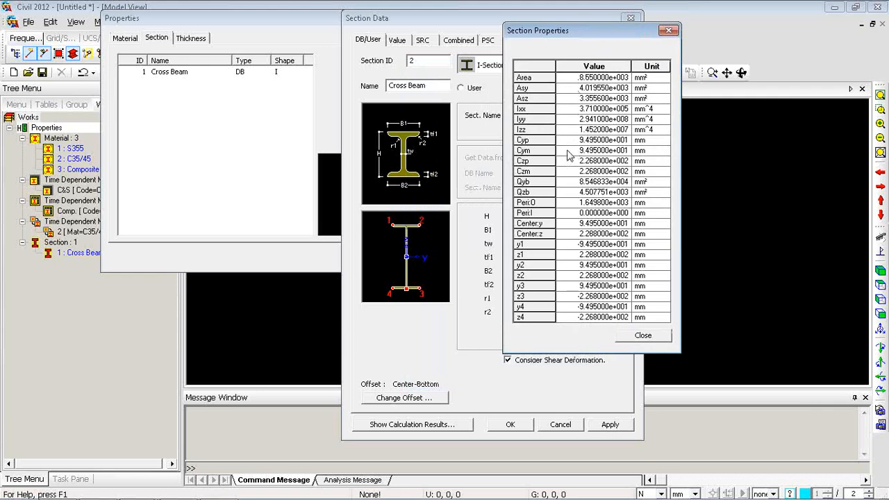
pyautogui.click(524, 139)
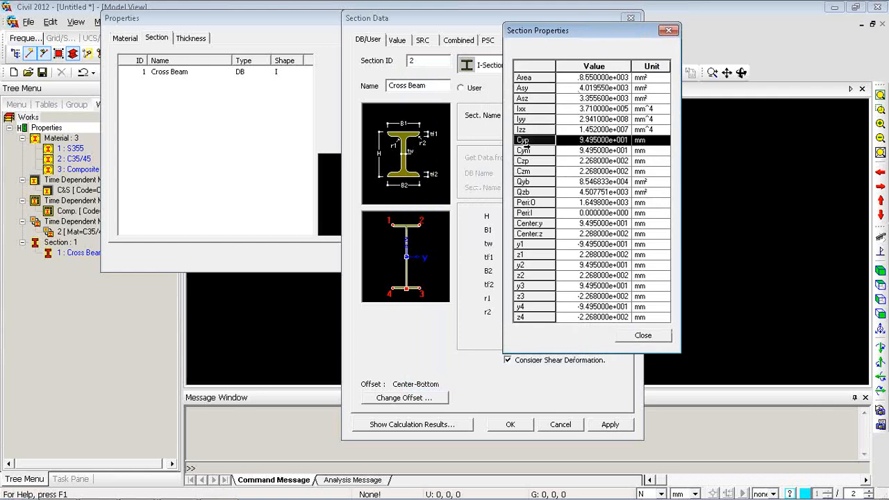
pyautogui.click(524, 149)
pyautogui.click(525, 160)
pyautogui.click(522, 170)
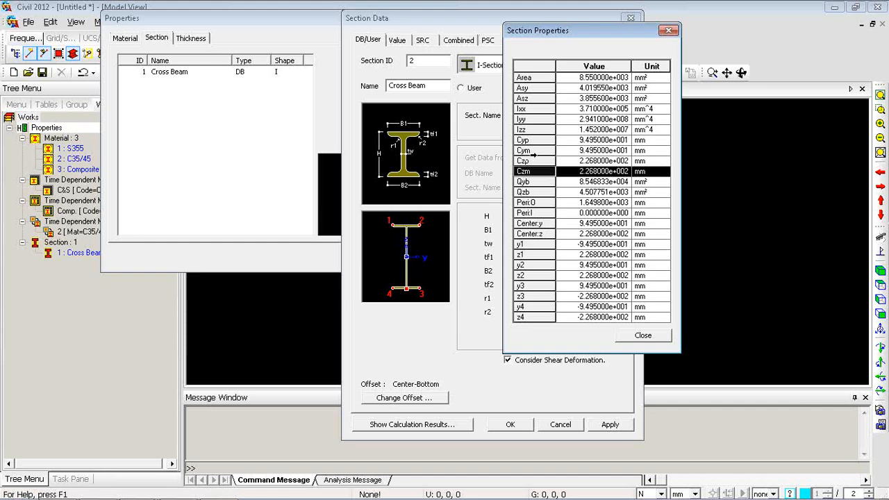
# Compare the extreme-fibre distances Czp and Czm, and Cyp and Cym, with the section preview
pyautogui.click(535, 161)
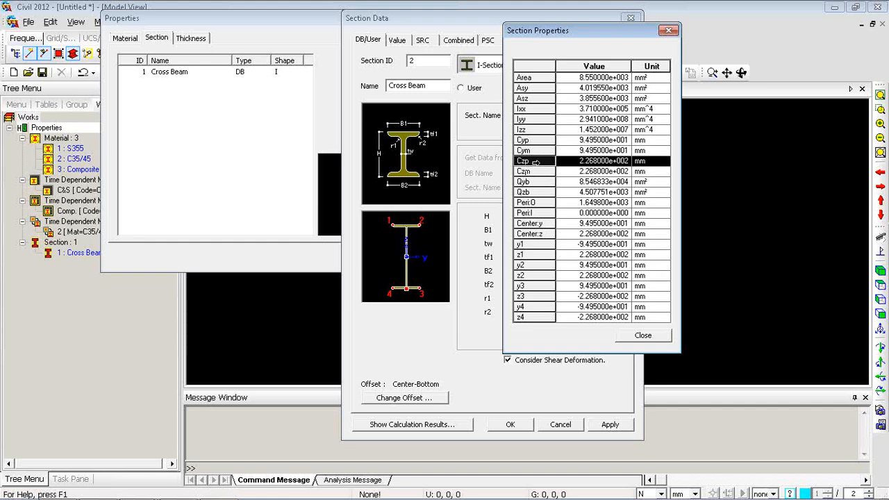
pyautogui.click(582, 162)
pyautogui.click(534, 172)
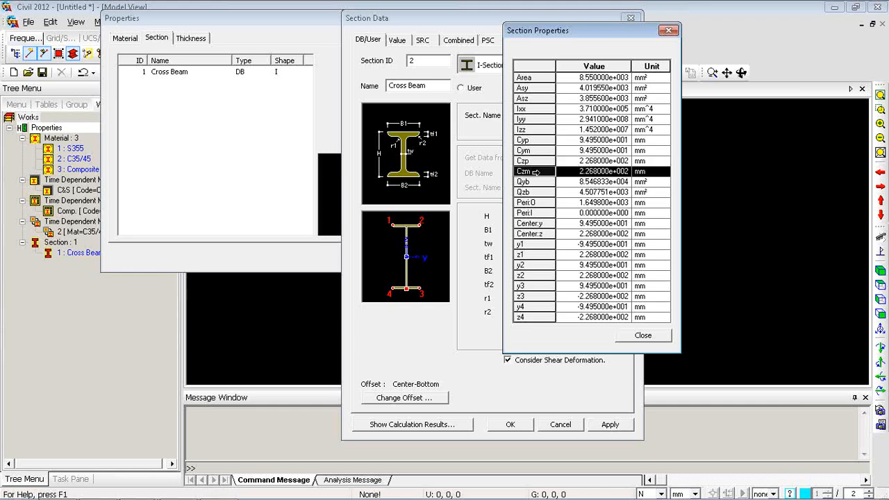
pyautogui.click(582, 173)
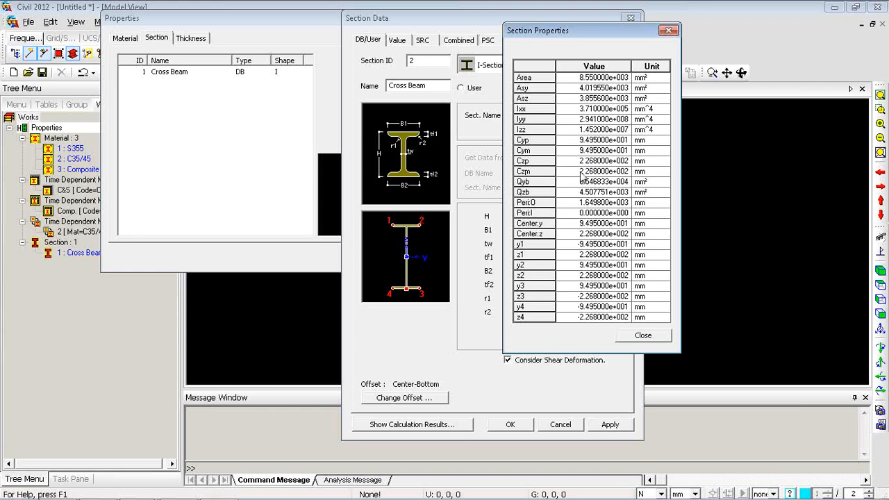
pyautogui.click(554, 171)
pyautogui.click(584, 175)
pyautogui.click(544, 139)
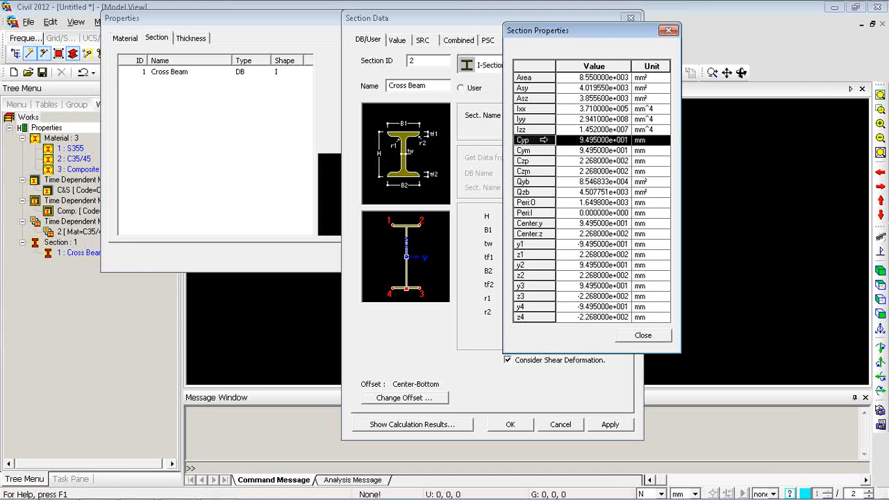
pyautogui.click(585, 145)
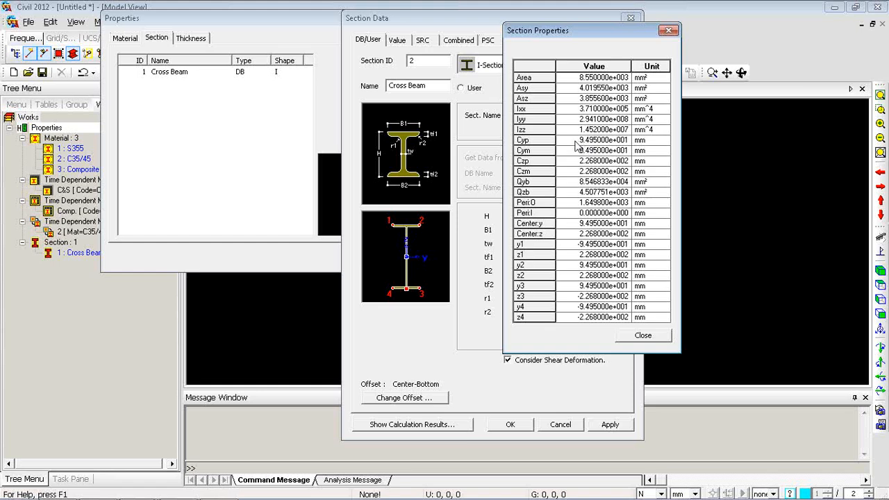
pyautogui.click(556, 150)
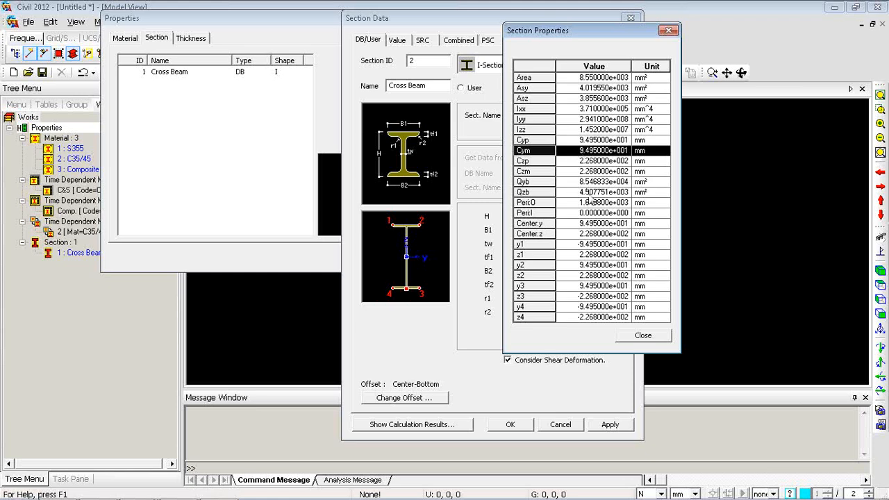
pyautogui.click(682, 281)
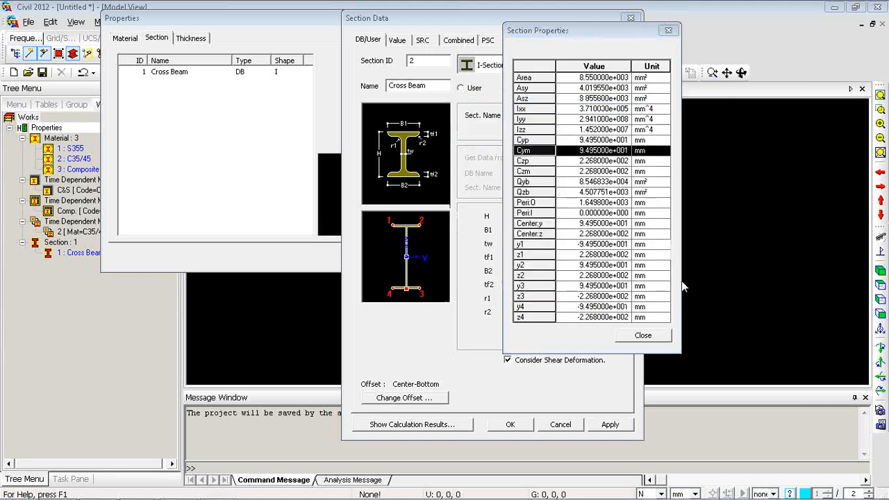
# Examine the y1 to z4 coordinates of the section's four stress points and close the calculated properties
pyautogui.click(547, 244)
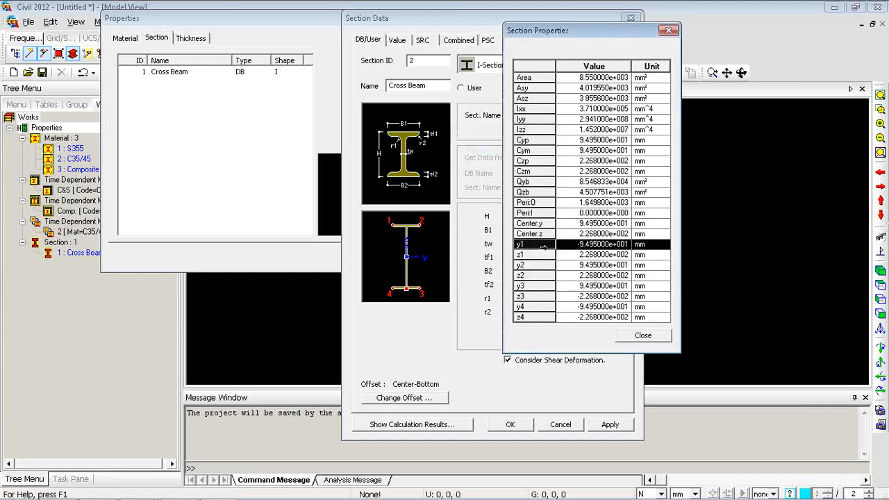
pyautogui.moveTo(543, 247); pyautogui.dragTo(533, 312)
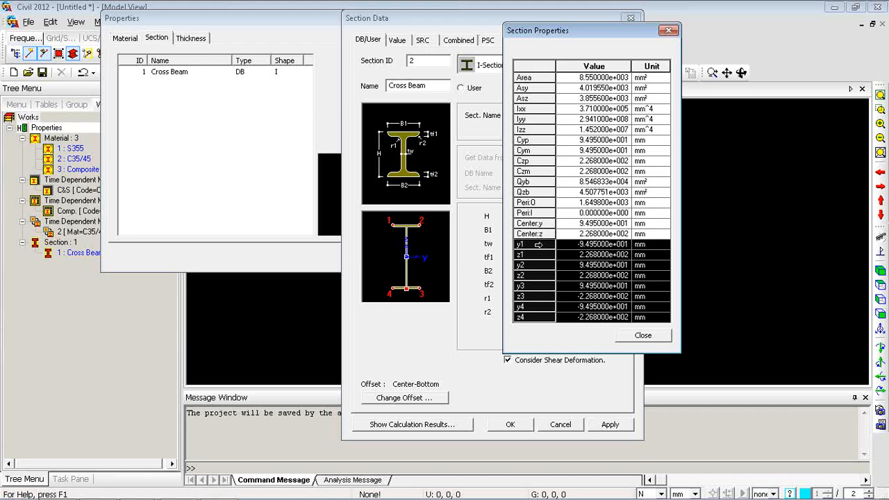
pyautogui.click(538, 245)
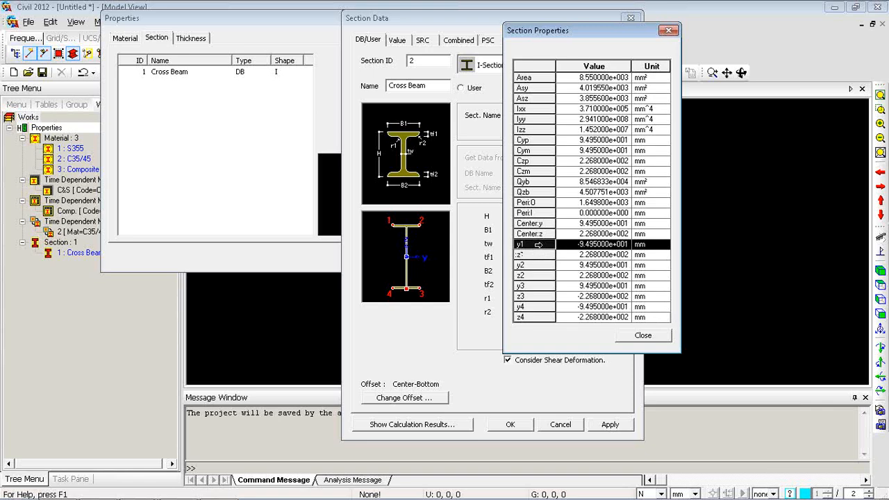
pyautogui.moveTo(538, 245); pyautogui.dragTo(542, 318)
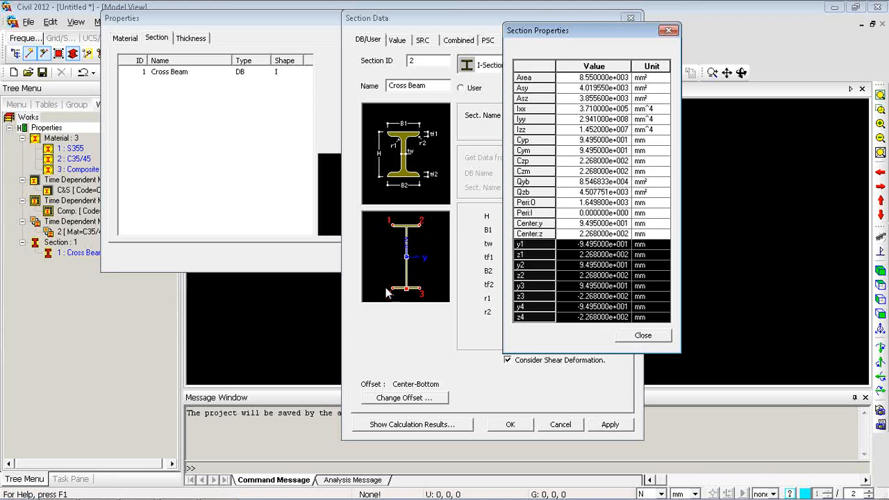
pyautogui.click(593, 248)
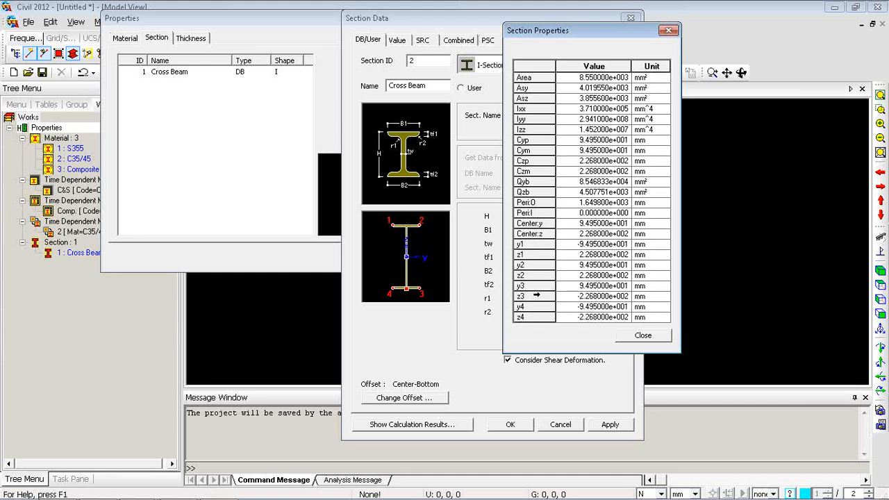
pyautogui.click(640, 337)
# Review the Value, SRC and Combined section types, including the list of available combined shapes
pyautogui.click(399, 41)
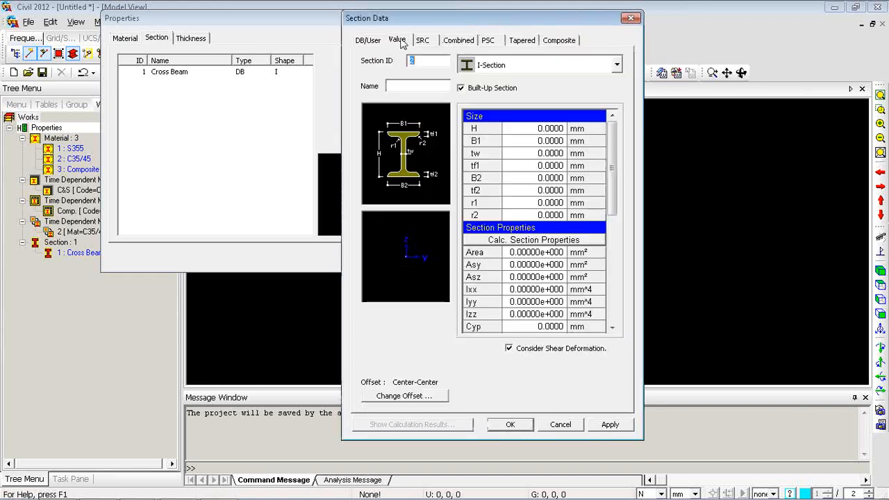
pyautogui.click(422, 41)
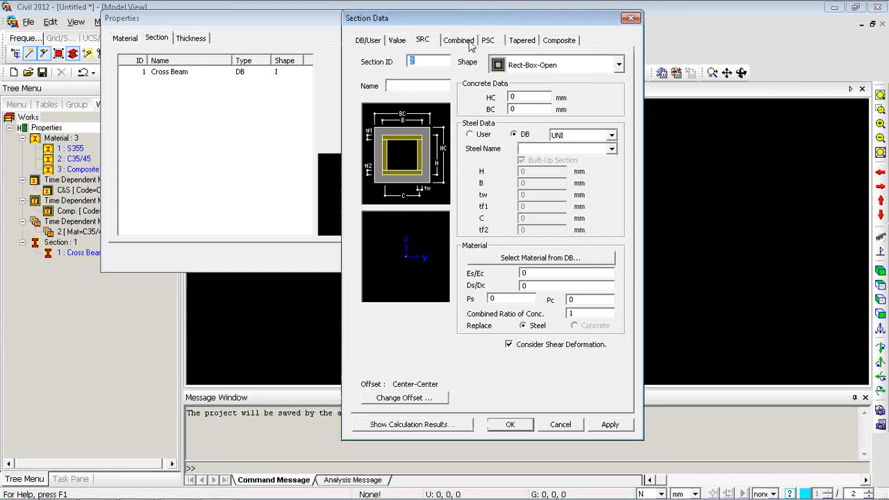
pyautogui.click(462, 42)
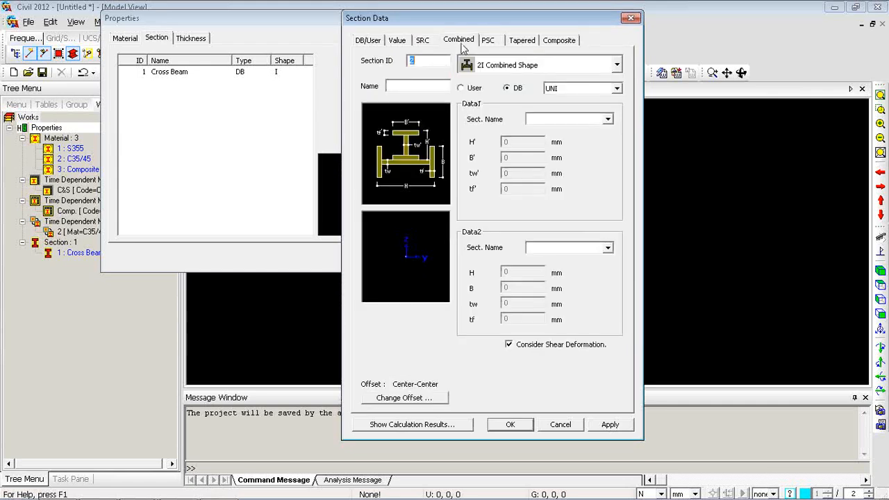
pyautogui.click(512, 66)
pyautogui.click(512, 66)
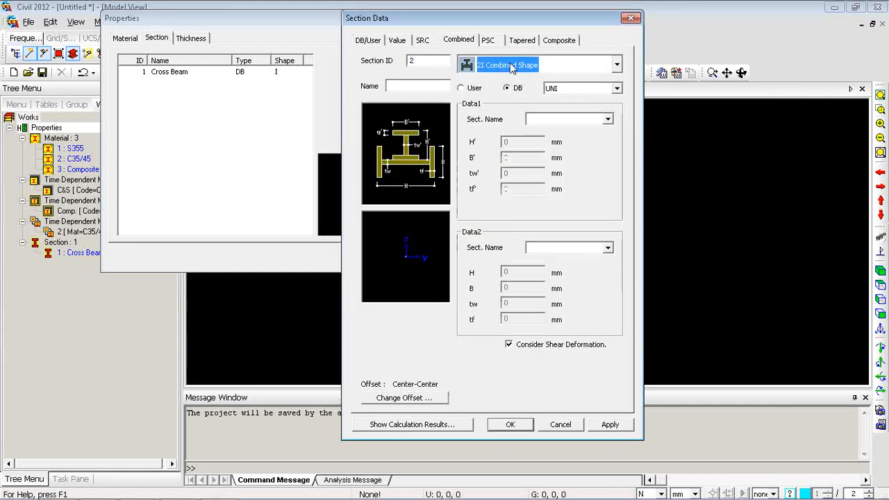
pyautogui.click(512, 65)
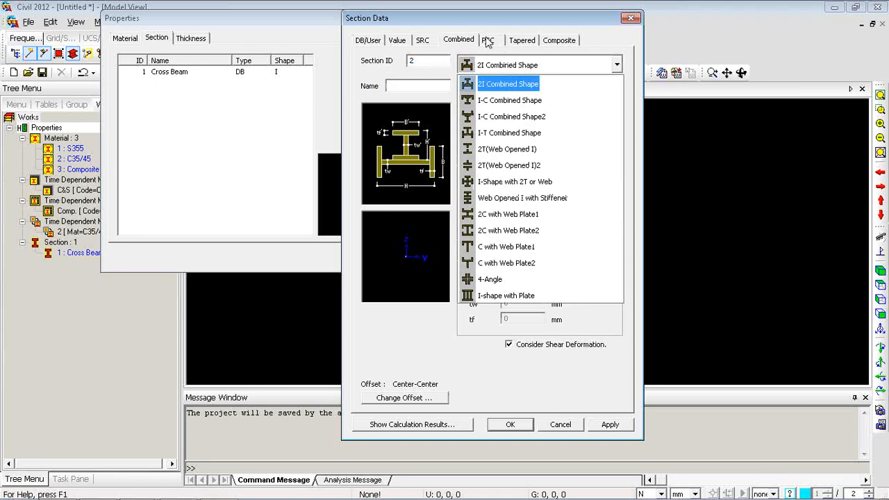
# Review the available PSC section shapes and bring up the PSC-Value inputs
pyautogui.click(489, 42)
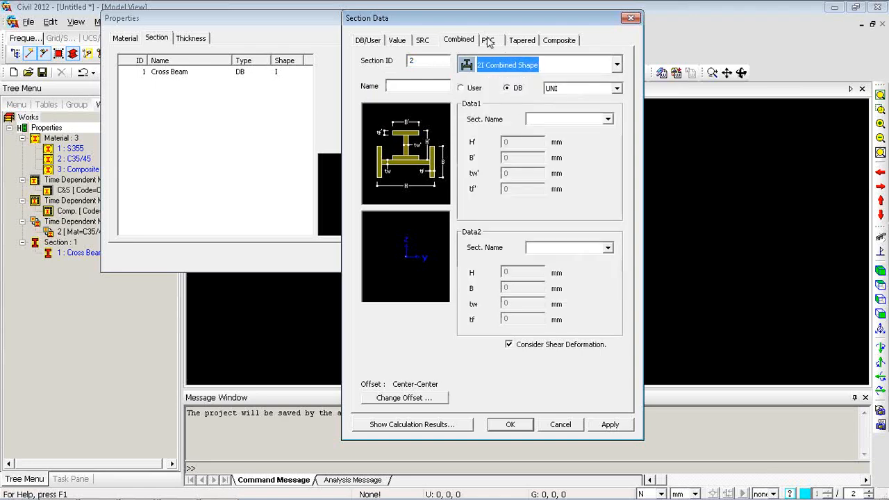
pyautogui.click(488, 40)
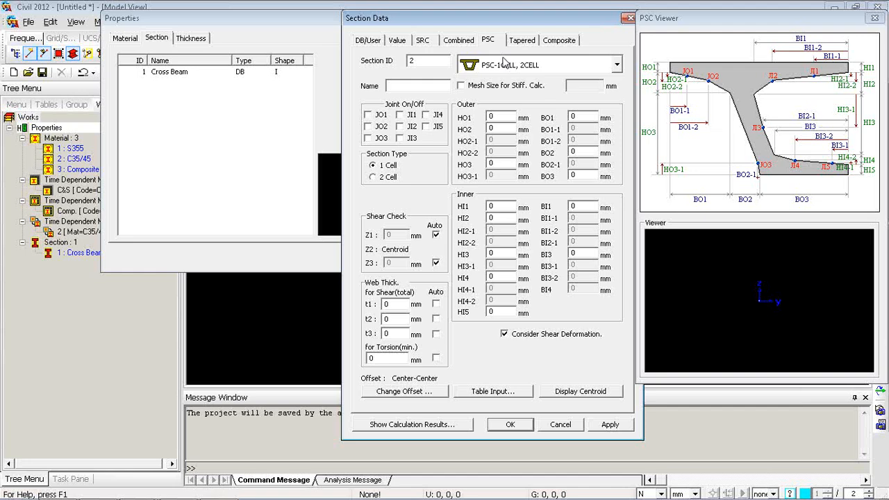
pyautogui.click(548, 68)
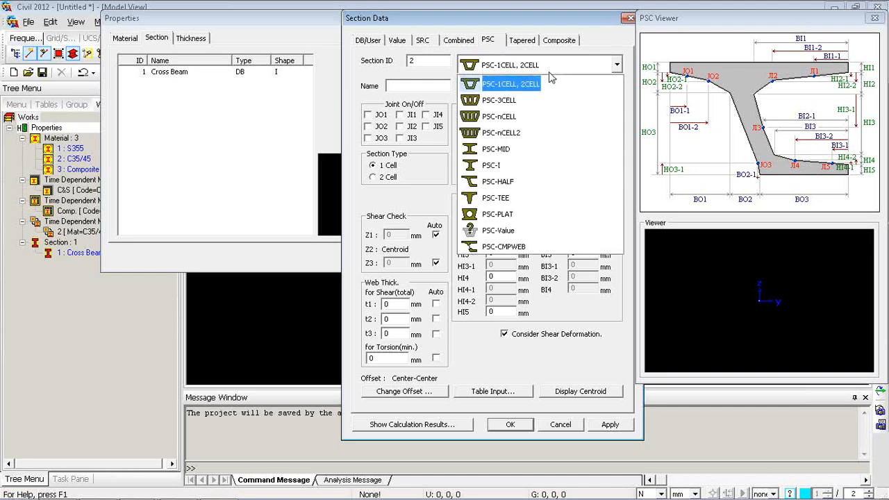
pyautogui.click(504, 231)
pyautogui.click(502, 65)
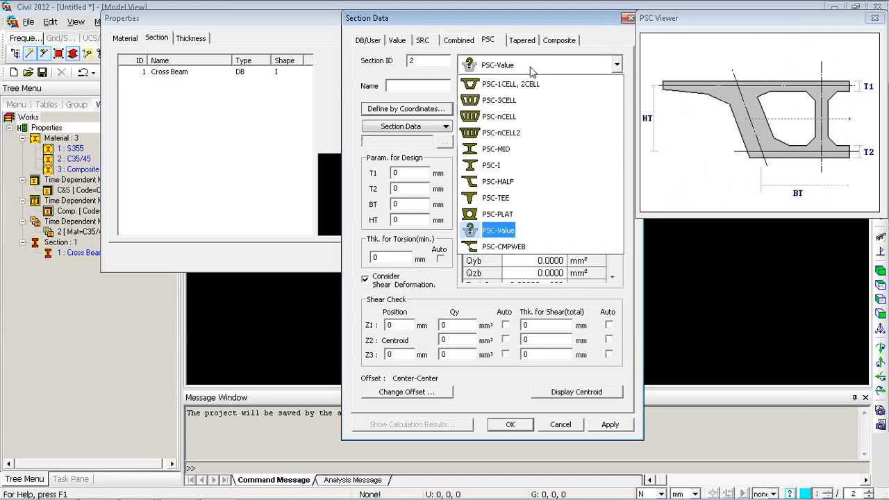
# Choose the PSC-I shape and load the AASHTO TYPE3 standard section into it
pyautogui.click(493, 167)
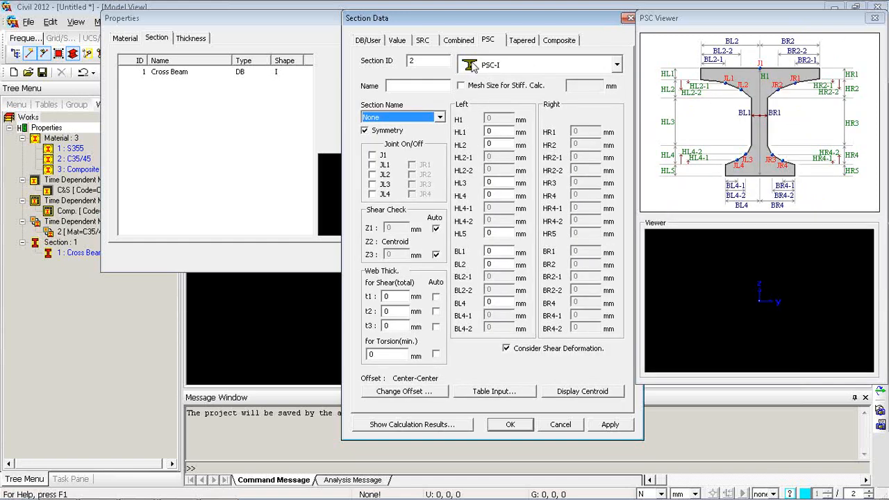
pyautogui.click(420, 117)
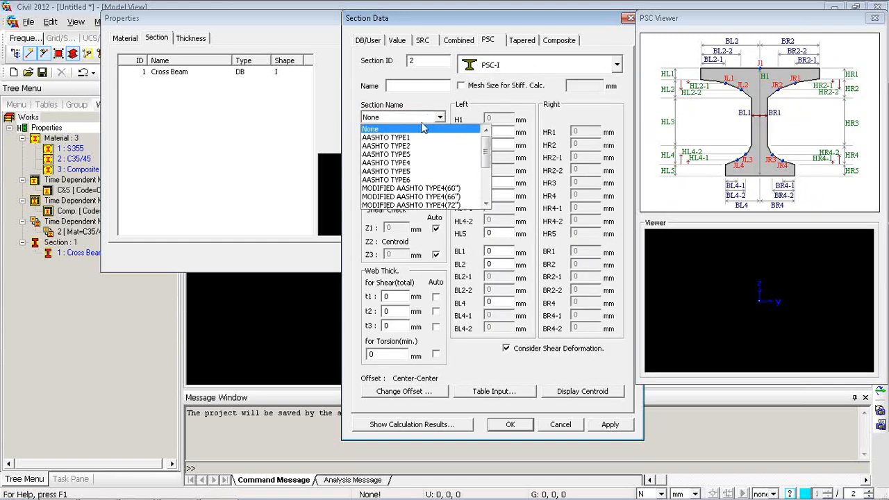
pyautogui.click(408, 156)
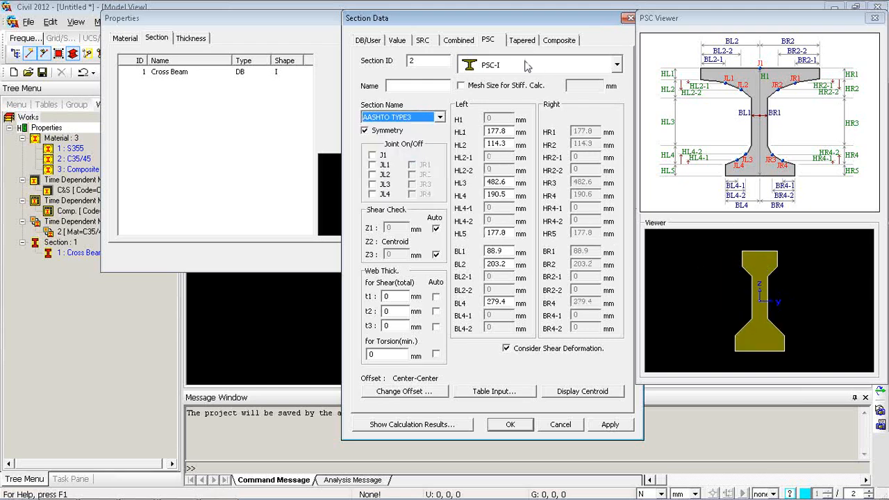
# Examine the PSC-I section's dimension and web thickness inputs, along with its table input and centroid display options
pyautogui.doubleClick(496, 143)
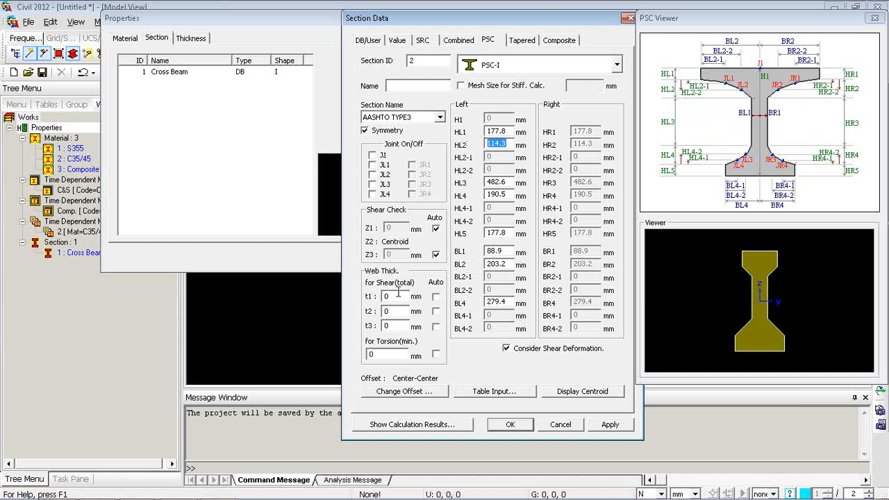
pyautogui.moveTo(402, 300); pyautogui.dragTo(375, 332)
pyautogui.click(501, 393)
pyautogui.click(562, 398)
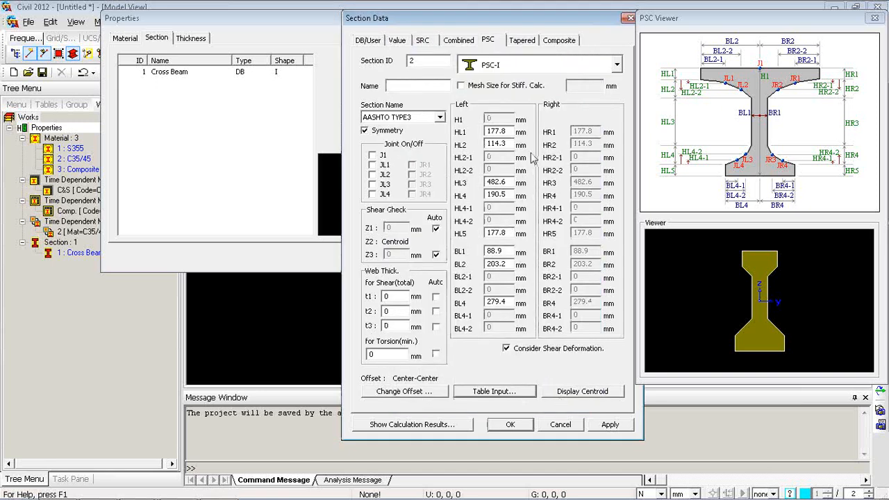
# Switch the shape to PSC-Value and try defining Polygon 1 by X, Y coordinates with points (0, 0) and (1500, 0) mm
pyautogui.click(530, 70)
pyautogui.click(497, 232)
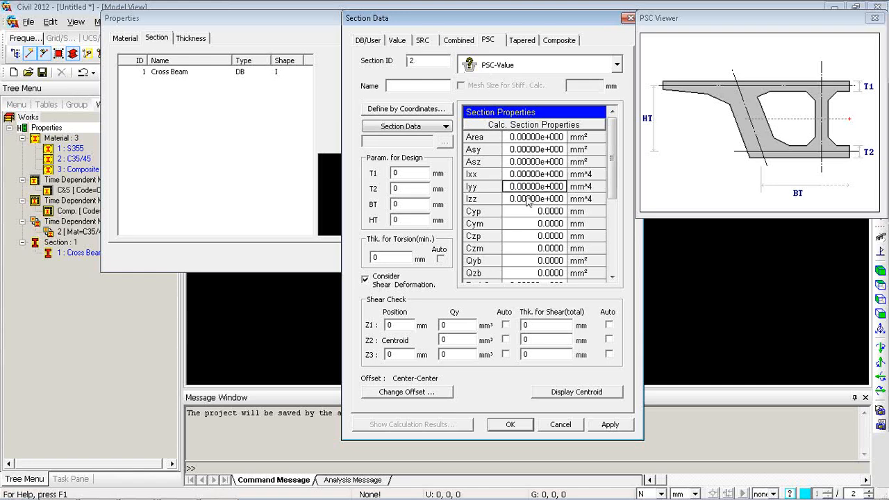
pyautogui.click(416, 109)
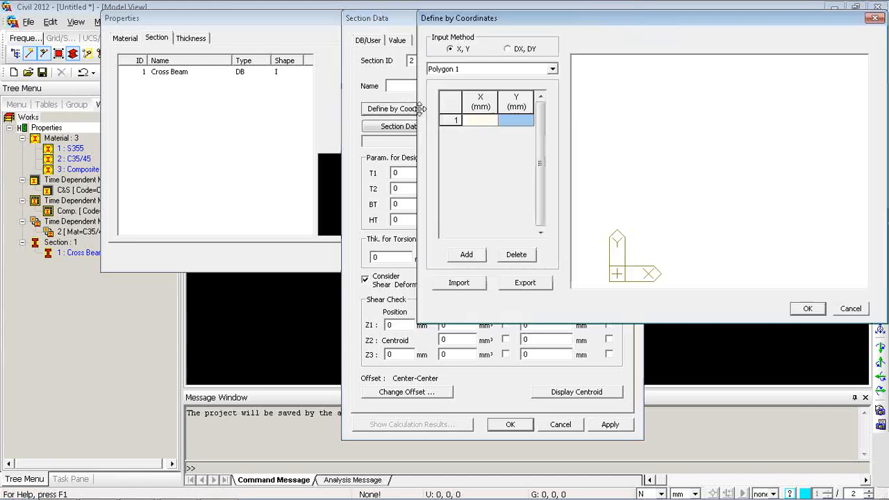
pyautogui.click(489, 122)
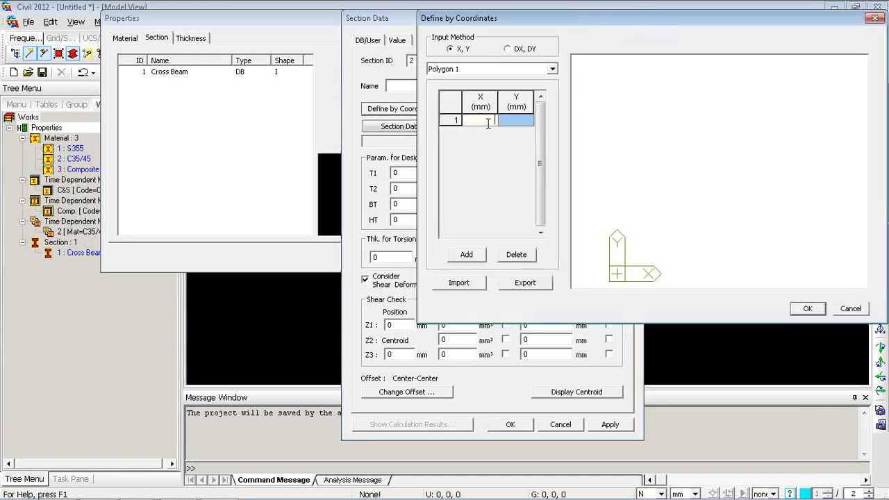
pyautogui.write('0')
pyautogui.click(512, 126)
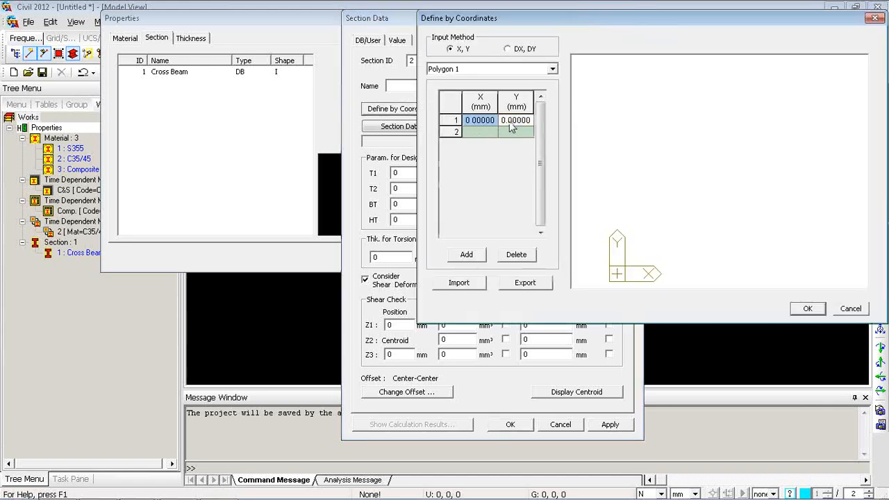
pyautogui.click(488, 131)
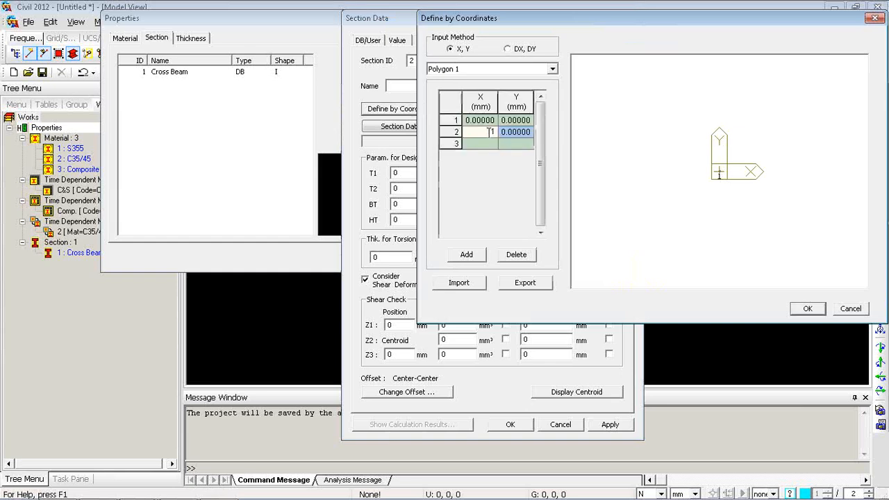
pyautogui.write('1500')
pyautogui.click(522, 133)
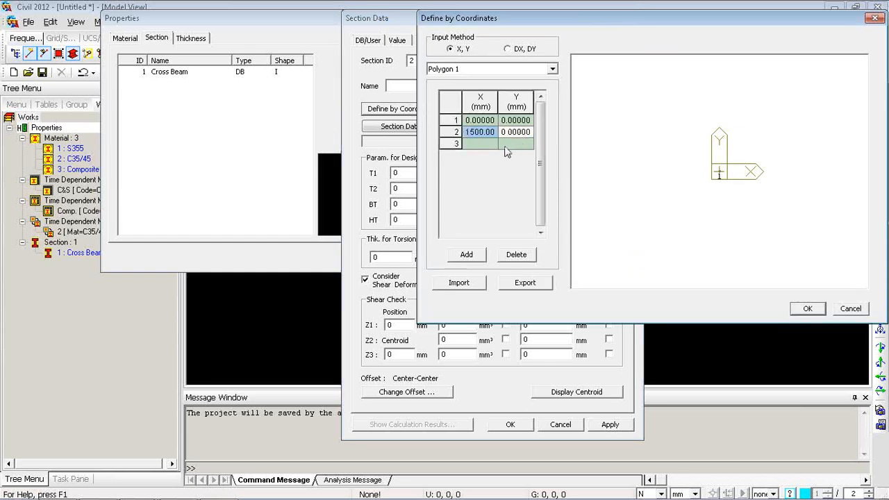
pyautogui.click(489, 144)
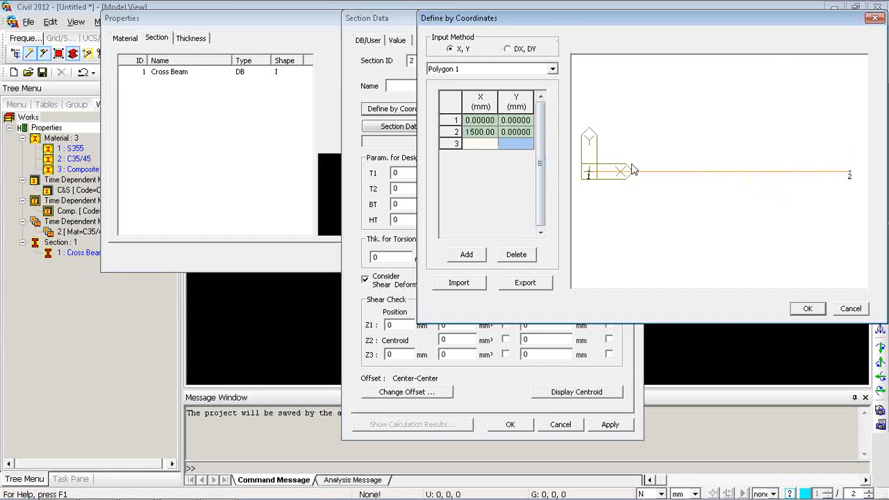
pyautogui.click(853, 311)
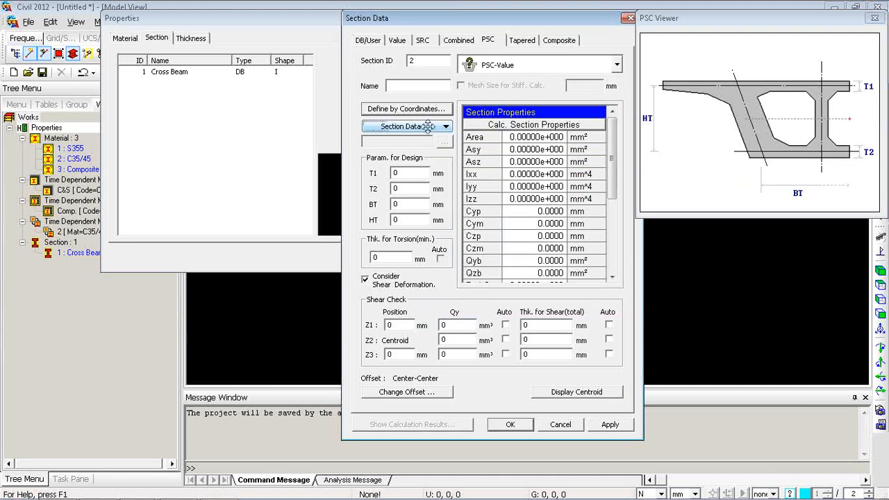
# Review the sources offered for the PSC-Value section data, DB and Import from SPC
pyautogui.click(428, 125)
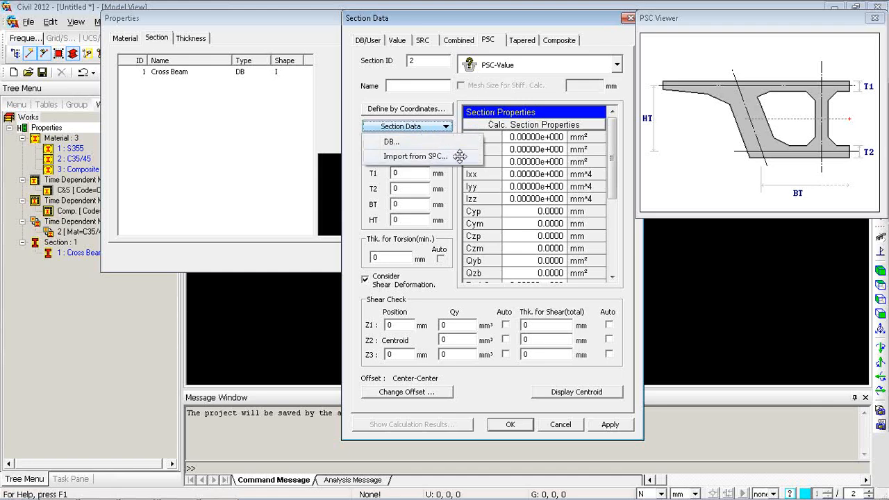
pyautogui.click(495, 88)
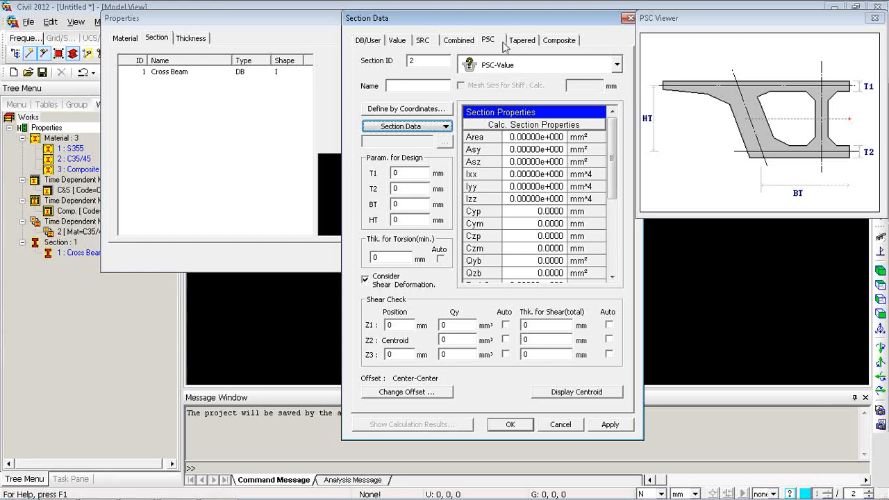
pyautogui.click(522, 62)
pyautogui.click(524, 61)
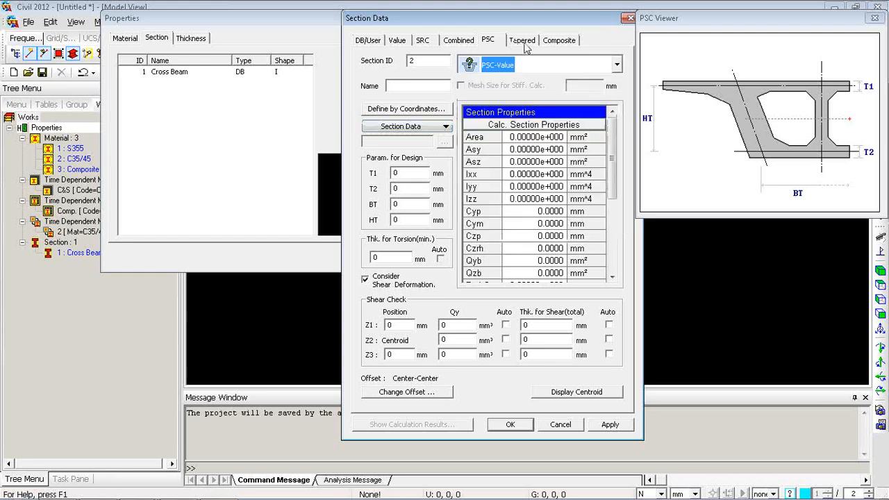
# Review the shapes available for a tapered section and choose Solid Rectangle
pyautogui.click(522, 40)
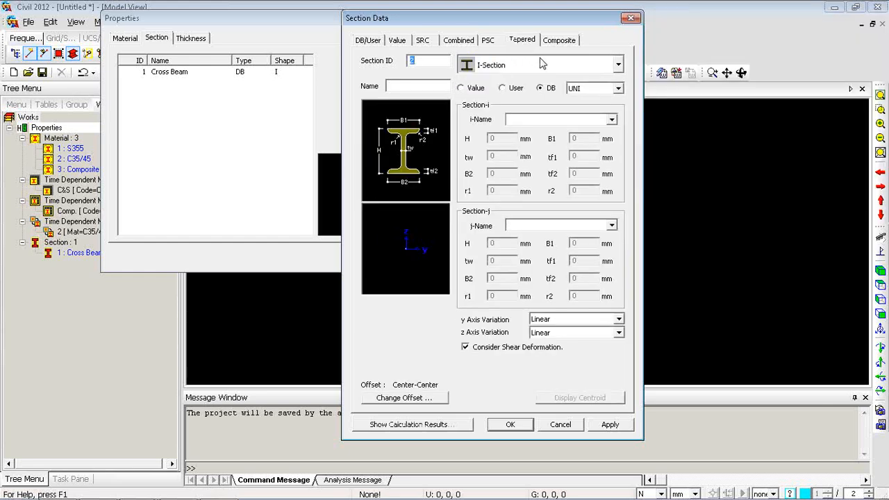
pyautogui.click(542, 65)
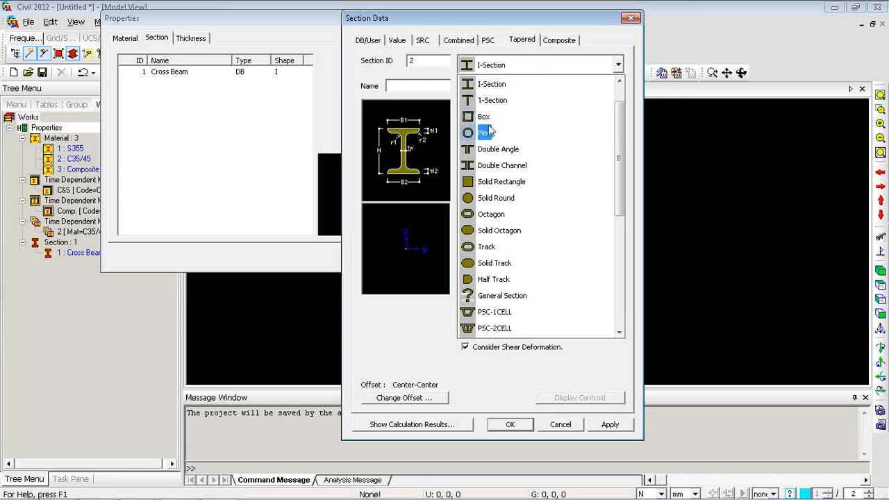
pyautogui.click(489, 182)
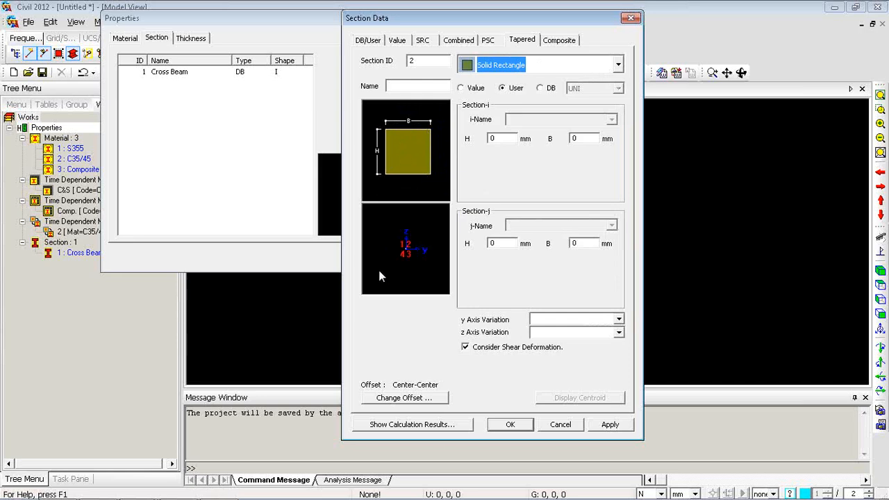
# Examine the H and B inputs at the tapered section's i and j ends and try Linear for the y-axis variation
pyautogui.click(497, 139)
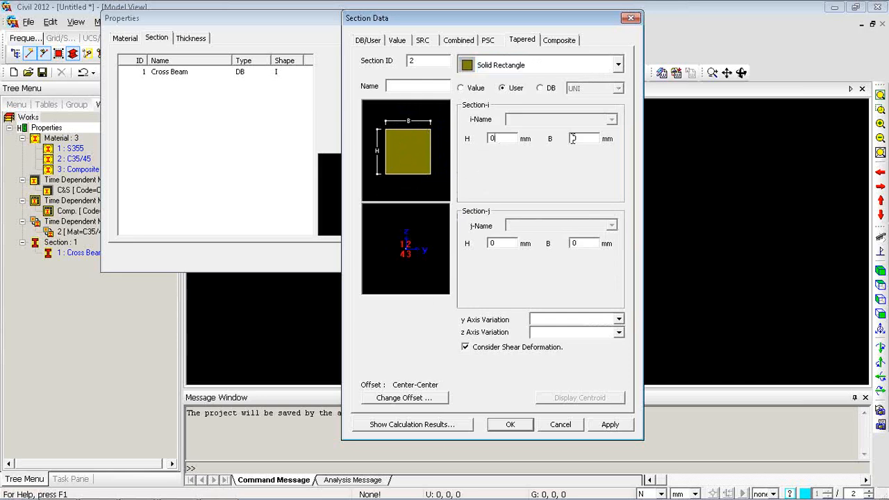
pyautogui.click(587, 242)
pyautogui.click(618, 319)
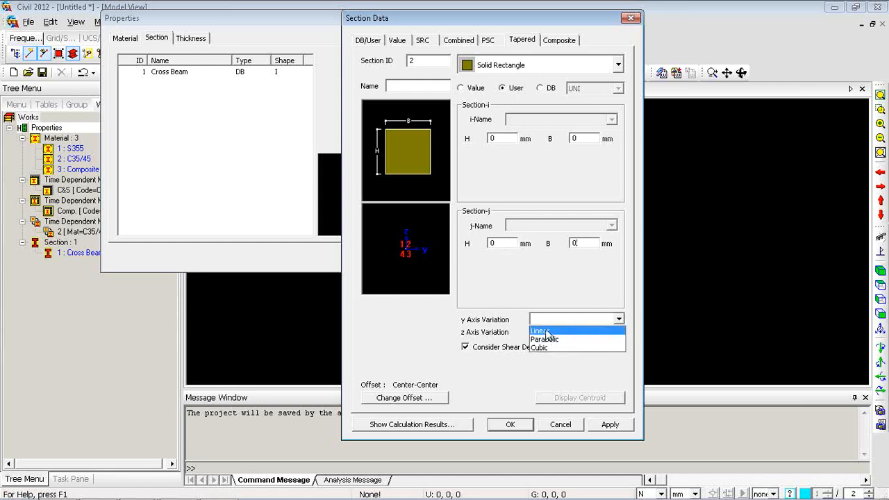
pyautogui.click(546, 332)
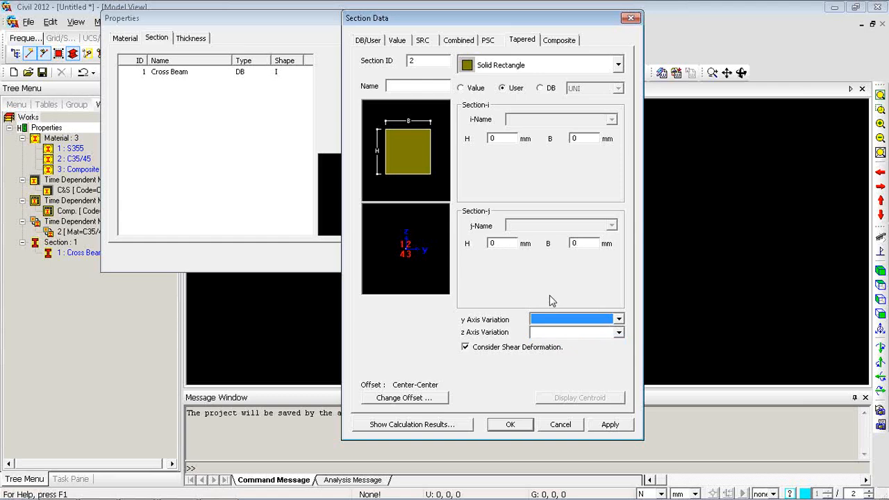
# Show the Composite section inputs and review the list of available composite section types
pyautogui.click(558, 41)
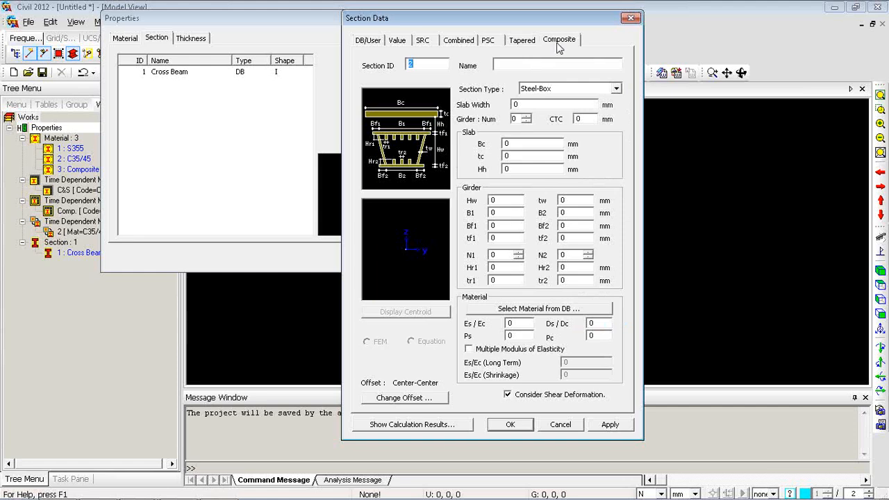
pyautogui.click(568, 87)
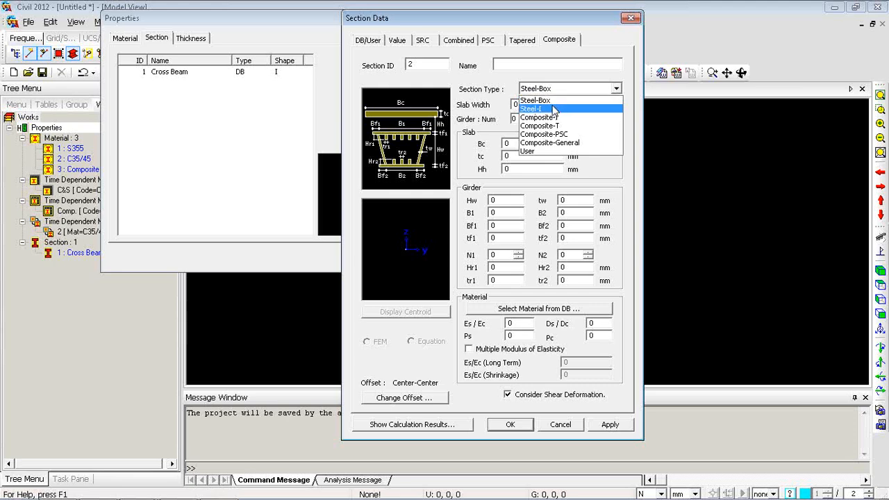
pyautogui.click(554, 143)
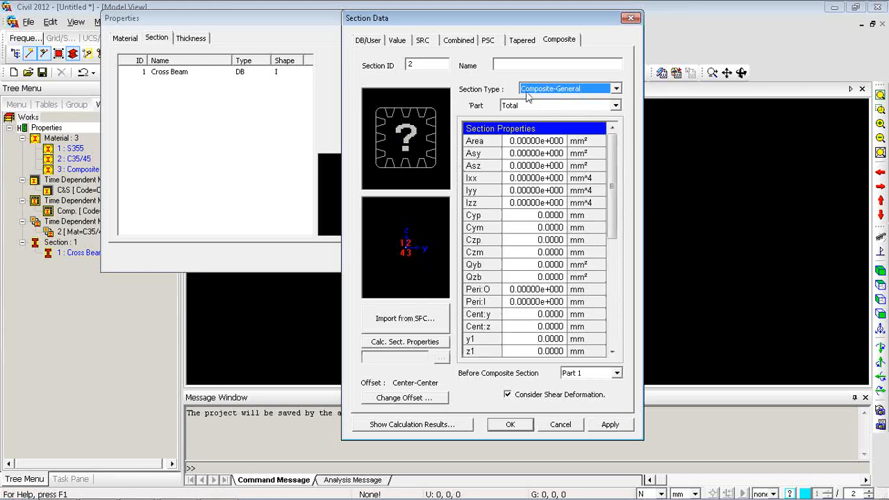
pyautogui.click(541, 64)
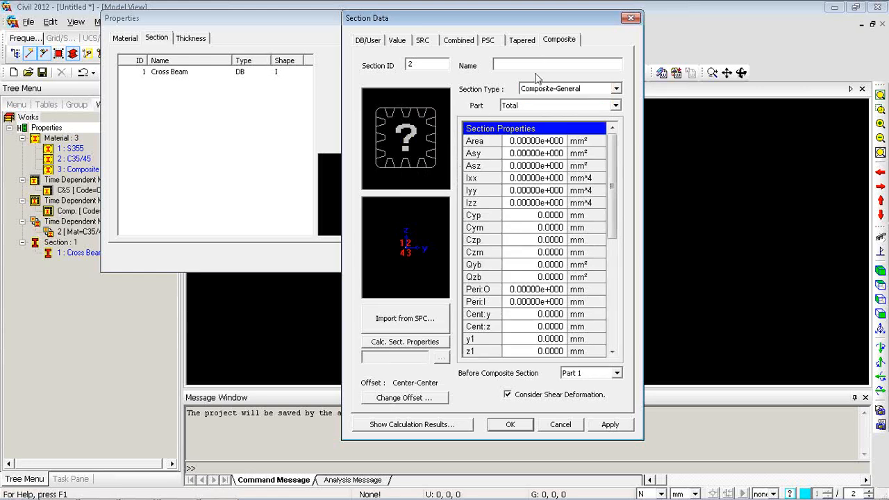
pyautogui.click(576, 91)
pyautogui.click(552, 117)
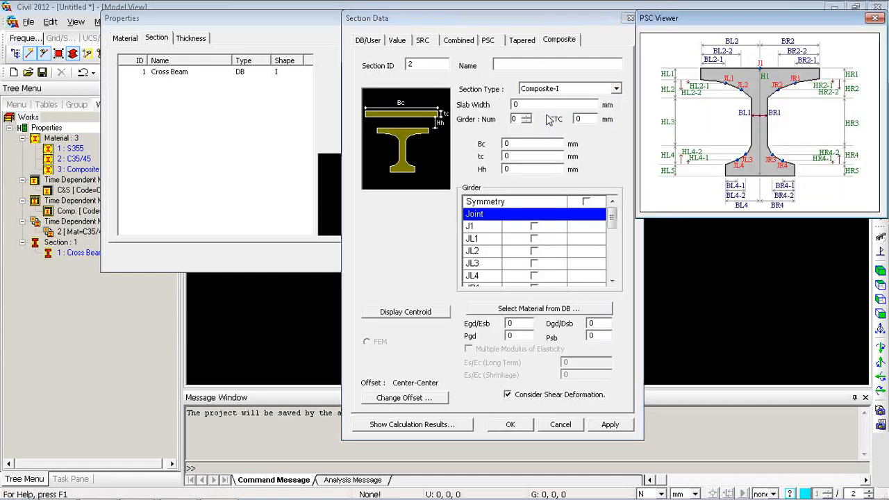
# Set the new composite section's type to Steel-I and name it Main girders
pyautogui.click(558, 90)
pyautogui.click(548, 107)
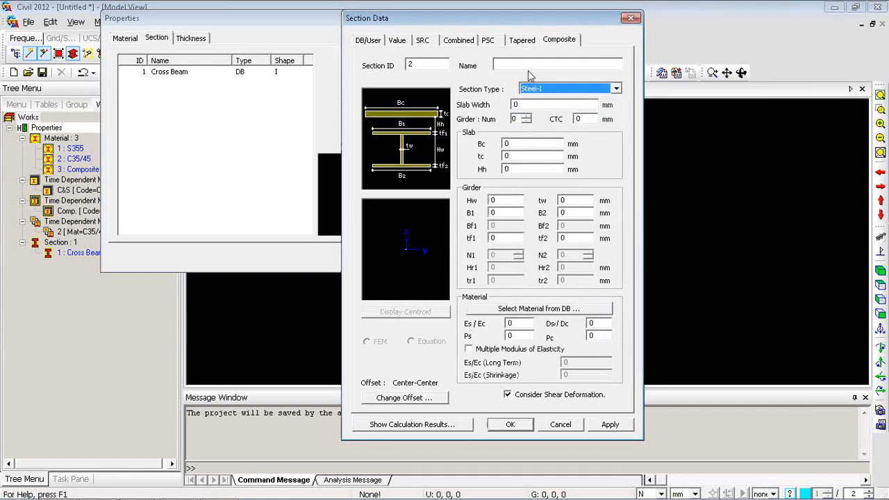
pyautogui.click(528, 66)
pyautogui.write('Main')
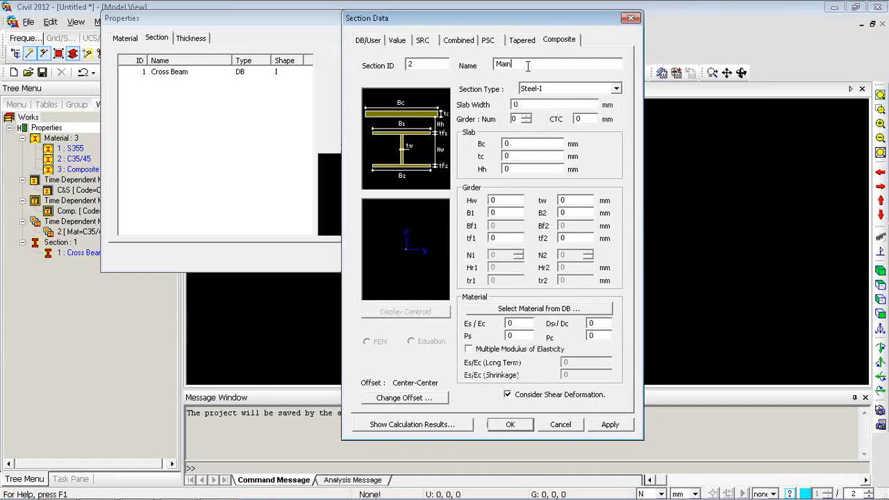
pyautogui.write(' girders')
# Set the slab width to 6000 mm, the number of girders to 2 and the girder spacing CTC to 3000 mm
pyautogui.doubleClick(530, 103)
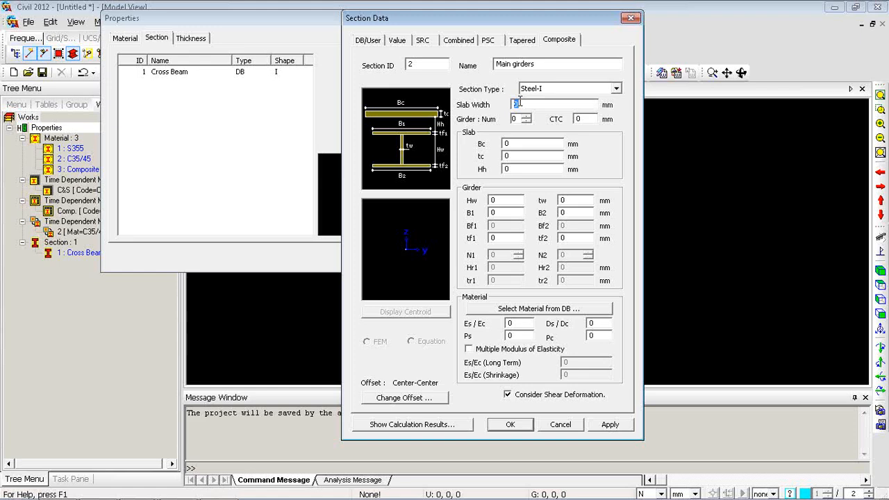
pyautogui.write('6000')
pyautogui.moveTo(518, 119); pyautogui.dragTo(496, 119)
pyautogui.write('2')
pyautogui.click(581, 119)
pyautogui.doubleClick(580, 118)
pyautogui.write('3000')
# Set the slab dimensions Bc to 3000 mm, tc to 250 mm and Hh to 25 mm
pyautogui.doubleClick(507, 144)
pyautogui.moveTo(536, 104); pyautogui.dragTo(515, 104)
pyautogui.press('Tab')
pyautogui.moveTo(512, 143); pyautogui.dragTo(503, 143)
pyautogui.write('3000')
pyautogui.press('Tab')
pyautogui.press('BackSpace')
pyautogui.write('250')
pyautogui.press('Tab')
pyautogui.write('25')
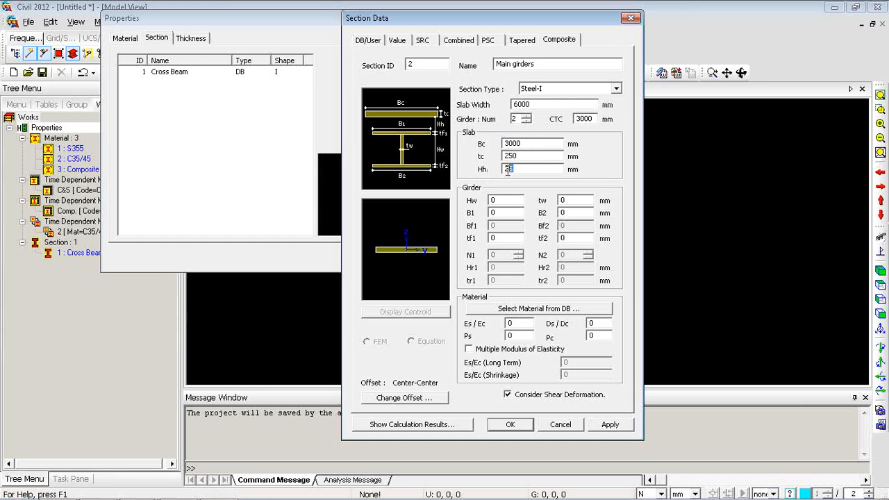
pyautogui.doubleClick(508, 169)
# Set the girder's web height Hw to 1000 mm, B1 to 500 mm and tf1 to 50 mm
pyautogui.click(503, 200)
pyautogui.moveTo(503, 200); pyautogui.dragTo(473, 199)
pyautogui.write('1000')
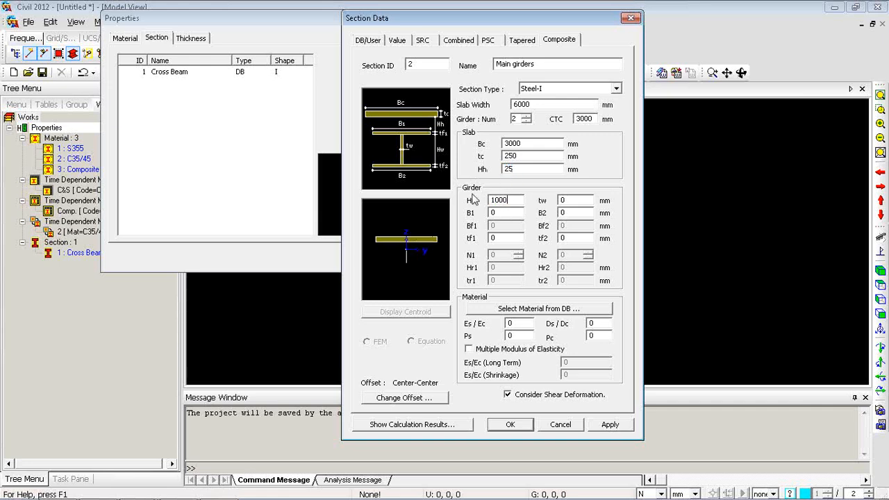
pyautogui.press('Tab')
pyautogui.press('Tab')
pyautogui.doubleClick(493, 212)
pyautogui.write('500')
pyautogui.press('Tab')
pyautogui.write('50')
pyautogui.press('Tab')
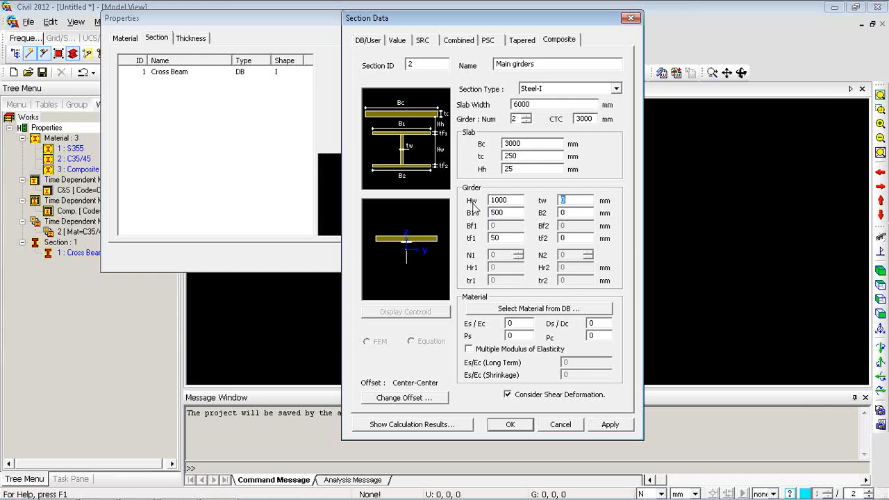
# Set the girder's web thickness tw to 20 mm, B2 to 500 mm and tf2 to 50 mm
pyautogui.write('20')
pyautogui.press('Tab')
pyautogui.write('500')
# Assign database materials to the composite section: EN04(RC) C35/45 for concrete and EN05(S) S355 for steel
pyautogui.click(531, 309)
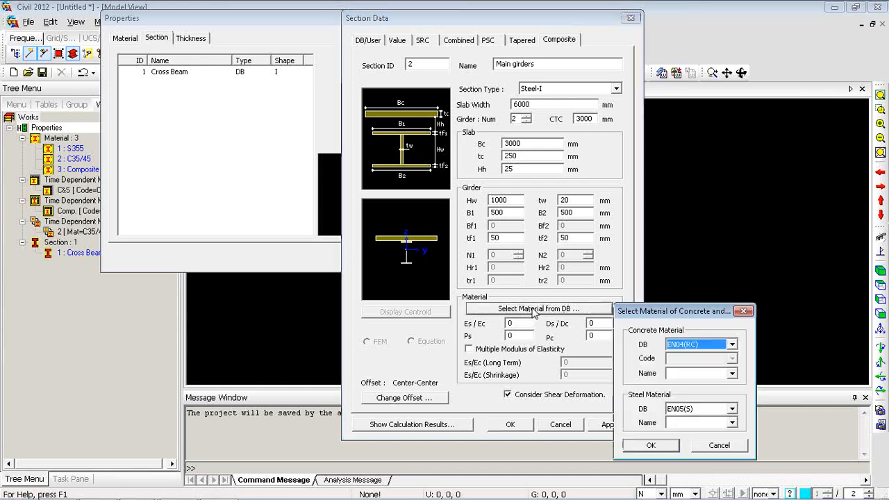
pyautogui.click(732, 374)
pyautogui.click(684, 427)
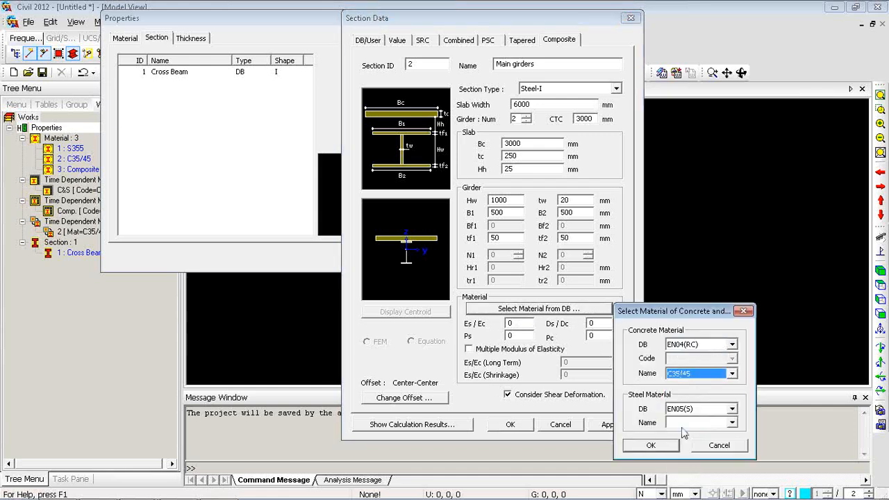
pyautogui.click(734, 423)
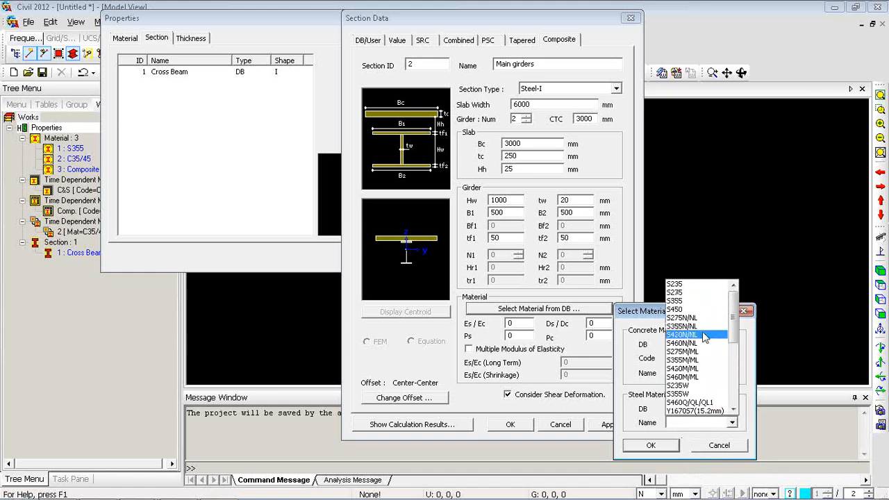
pyautogui.click(692, 305)
pyautogui.click(651, 445)
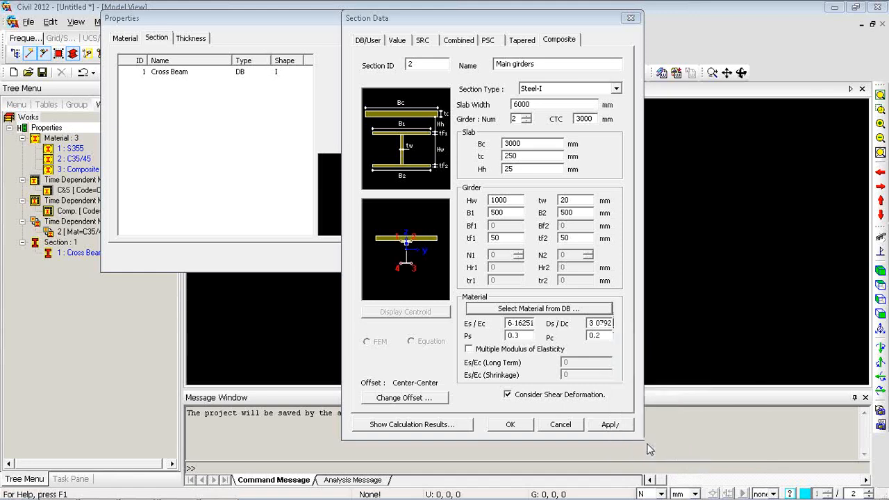
# Review the steel-to-concrete material ratios and the calculated section properties before and after composite action
pyautogui.moveTo(507, 324)
pyautogui.mouseDown()
pyautogui.moveTo(544, 323)
pyautogui.moveTo(495, 317)
pyautogui.mouseUp()
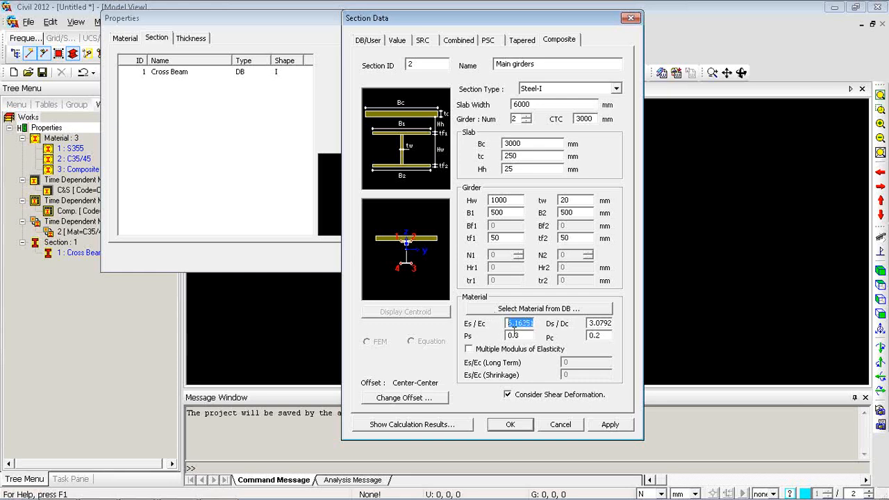
pyautogui.moveTo(595, 324); pyautogui.dragTo(609, 323)
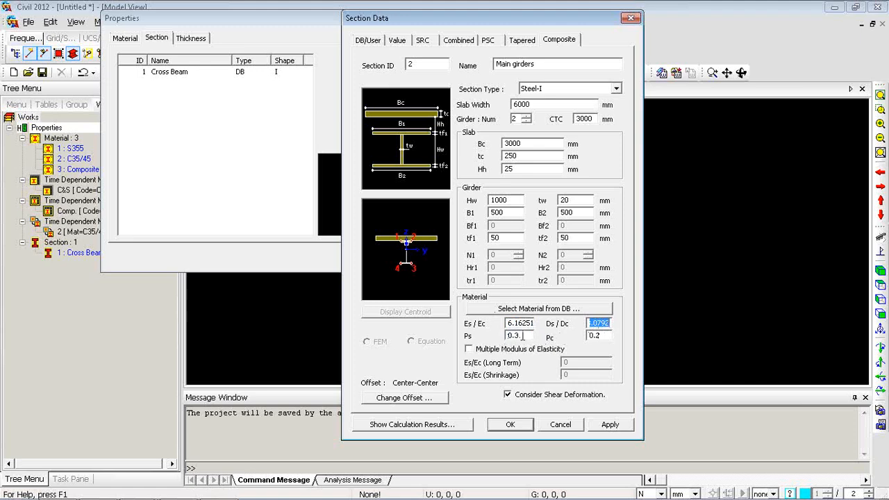
pyautogui.moveTo(523, 336); pyautogui.dragTo(494, 332)
pyautogui.moveTo(604, 337); pyautogui.dragTo(588, 336)
pyautogui.click(410, 424)
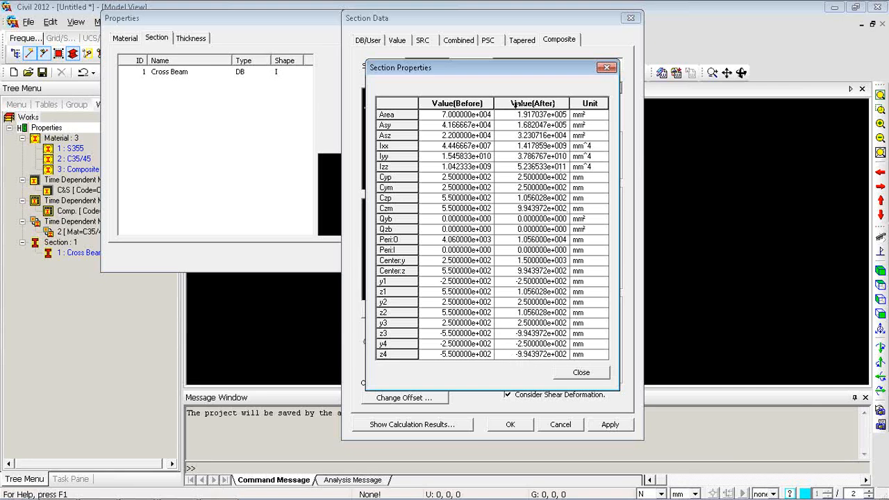
pyautogui.moveTo(516, 72); pyautogui.dragTo(755, 82)
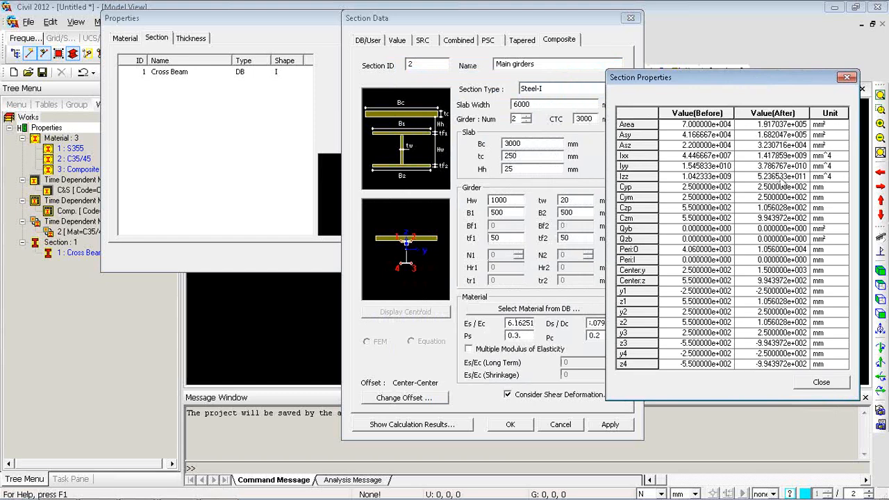
pyautogui.click(819, 383)
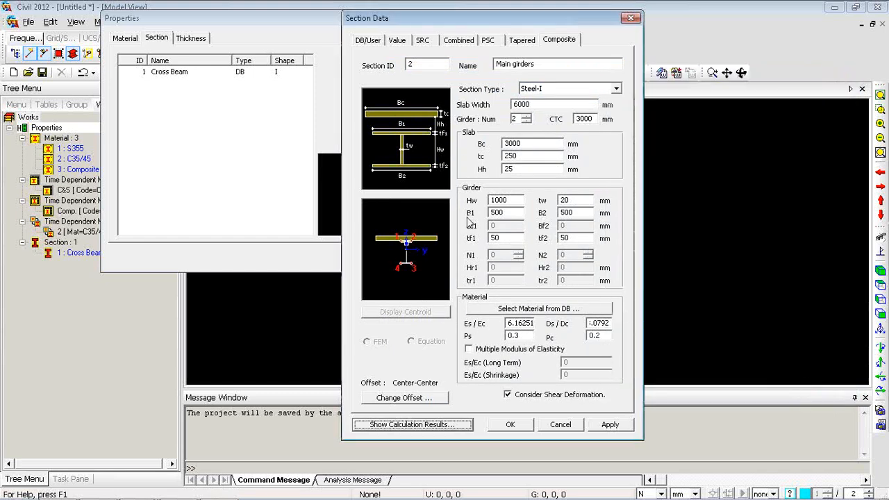
# Save the Main girders section and close the Properties dialog
pyautogui.click(514, 425)
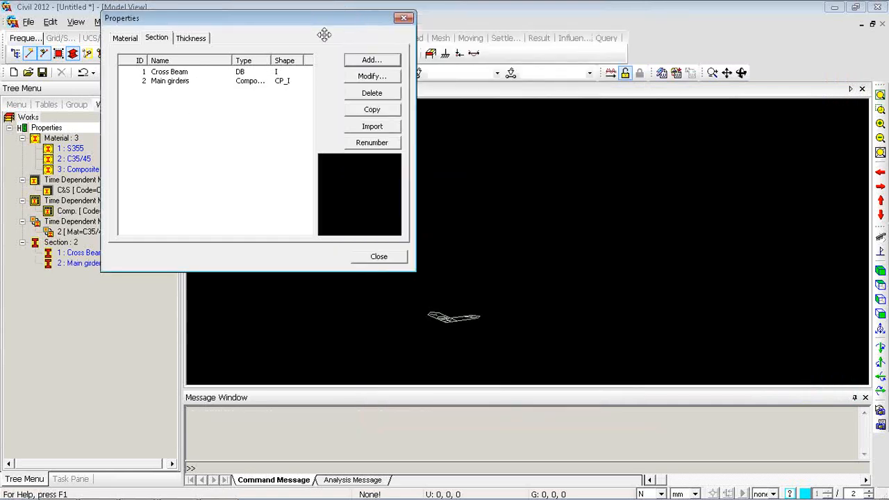
pyautogui.click(406, 20)
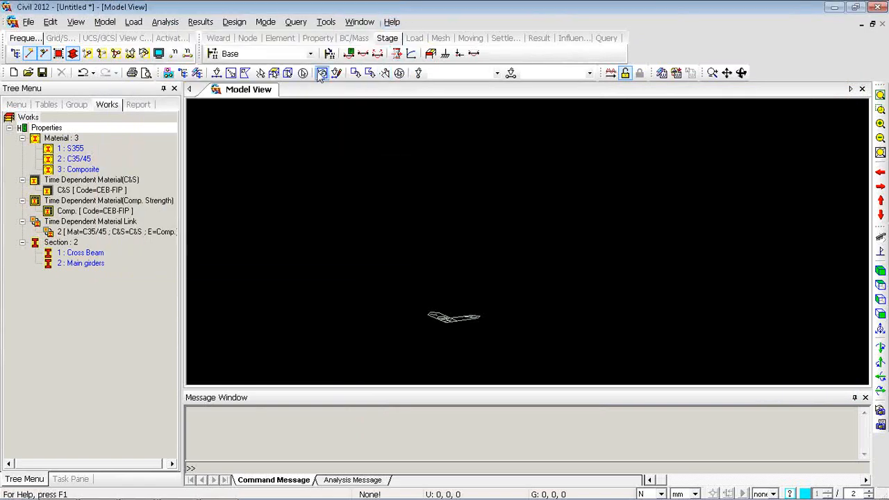
# Launch the Sectional Property Calculator and confirm its unit system as kgf and mm
pyautogui.click(327, 23)
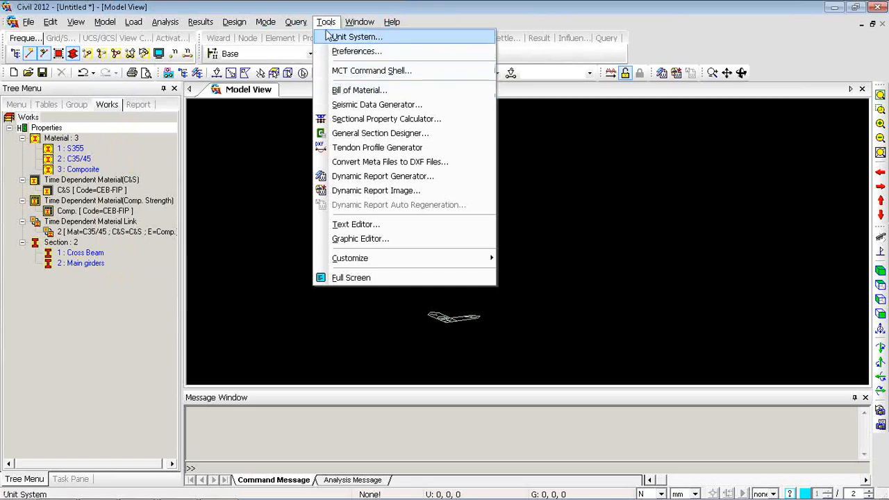
pyautogui.click(354, 122)
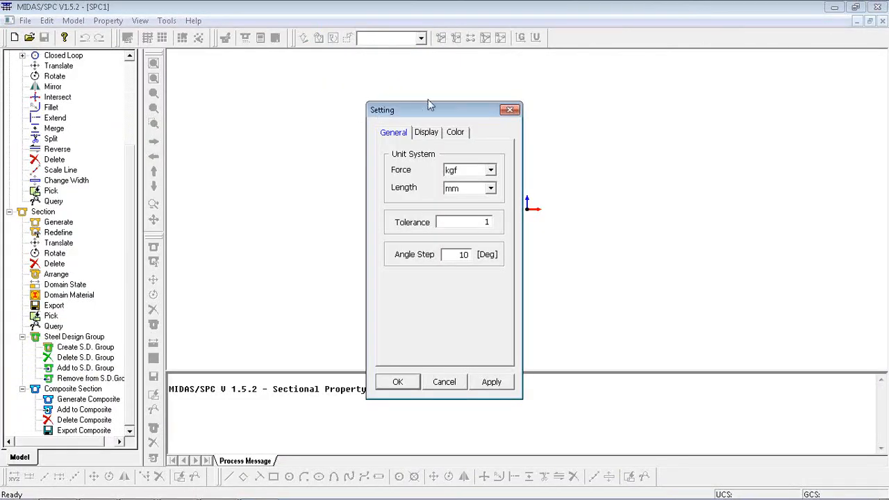
pyautogui.click(491, 188)
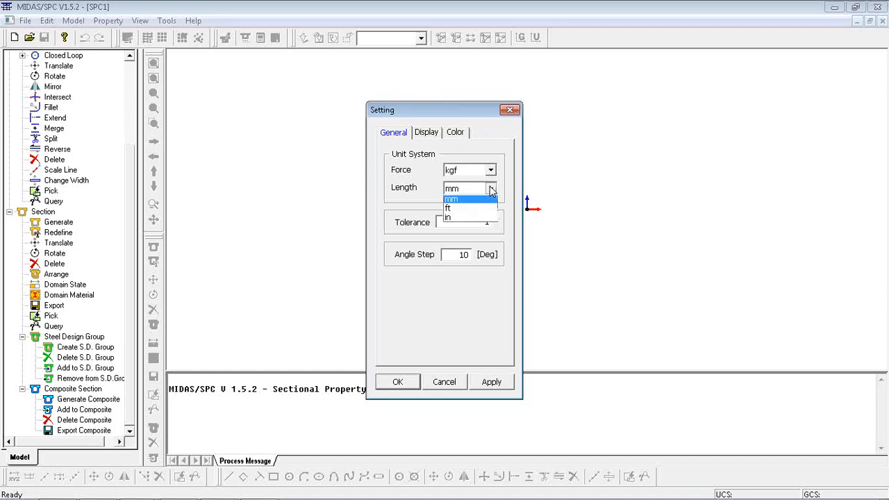
pyautogui.click(469, 201)
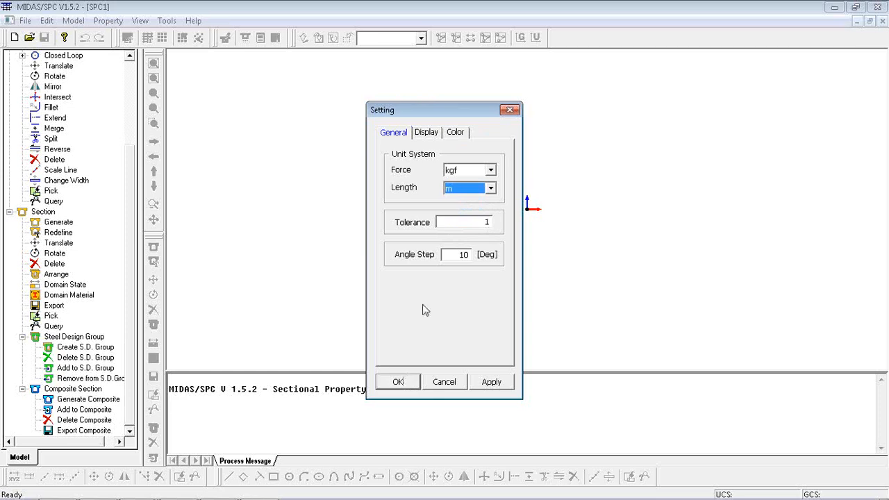
pyautogui.click(491, 192)
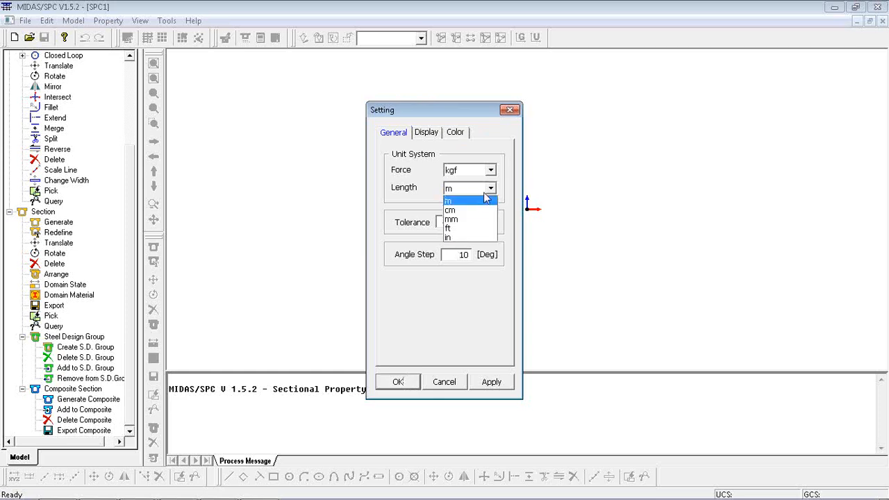
pyautogui.click(458, 220)
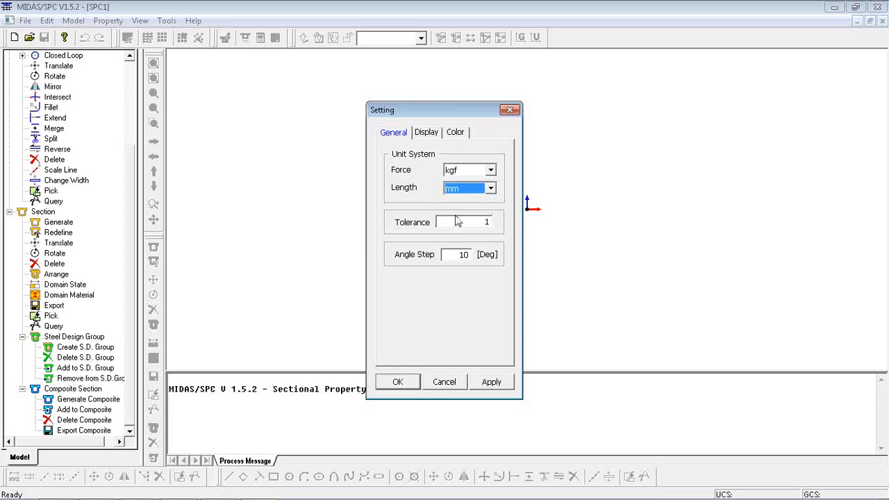
pyautogui.click(412, 381)
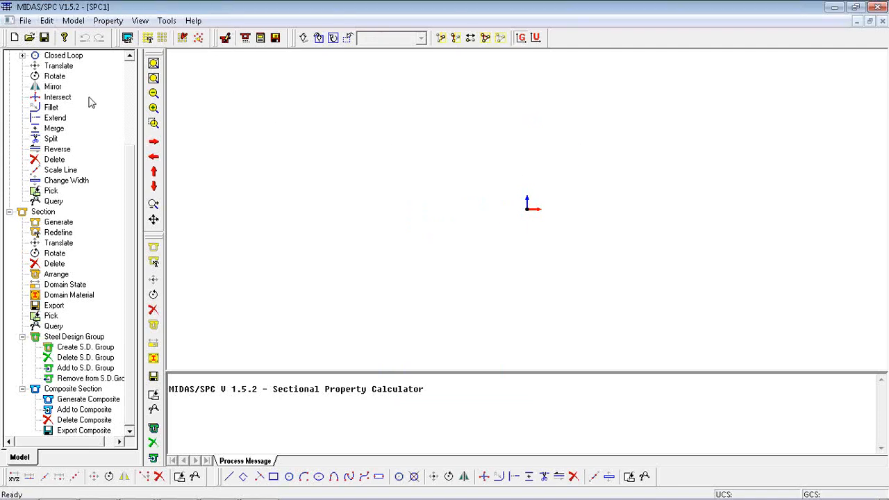
# Display the grid points in the Sectional Property Calculator's drawing area
pyautogui.scroll(1, 133, 139)
pyautogui.scroll(4, 134, 139)
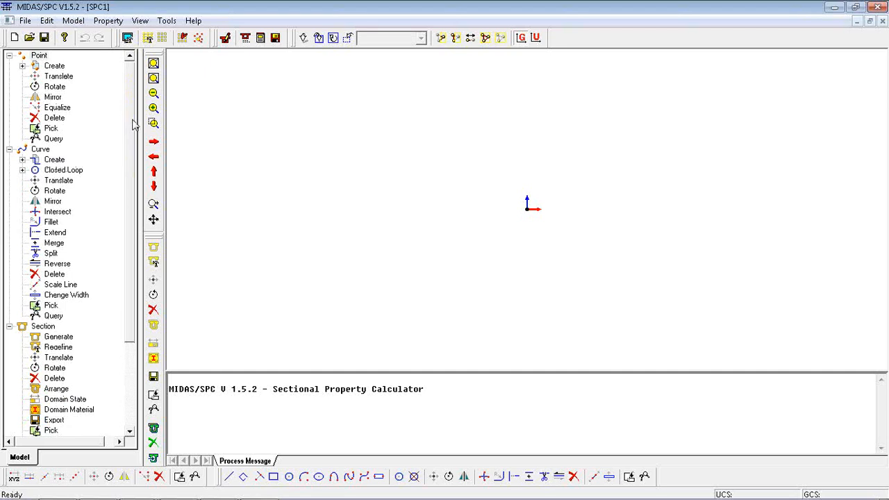
pyautogui.click(162, 37)
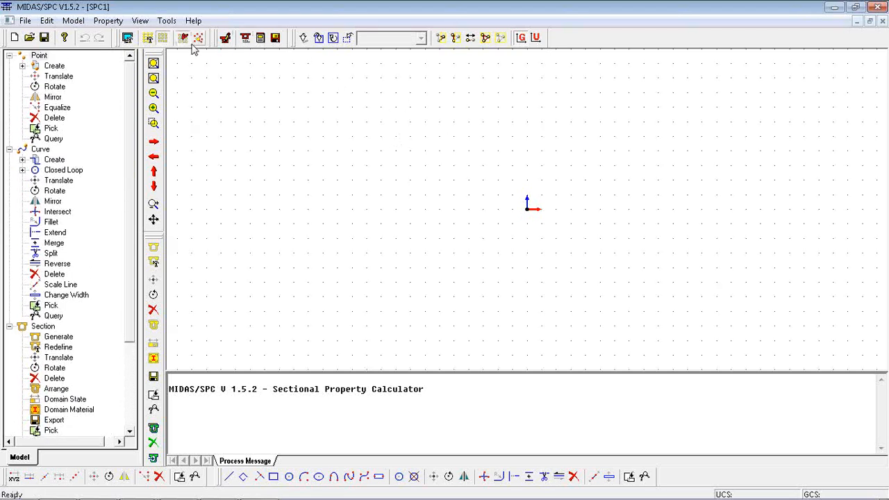
pyautogui.click(26, 20)
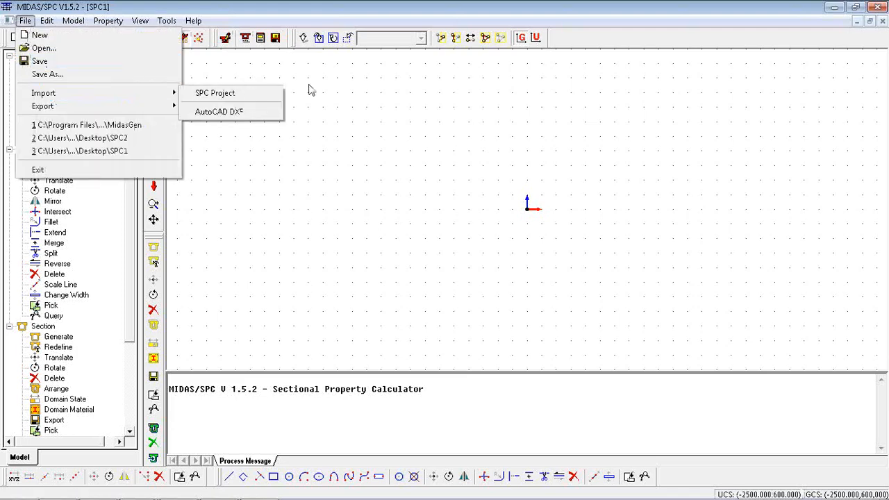
pyautogui.moveTo(132, 93)
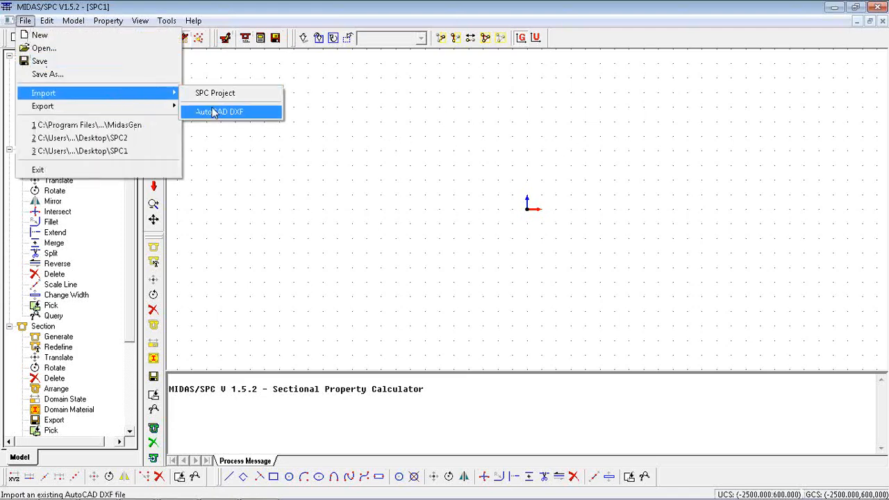
pyautogui.click(443, 130)
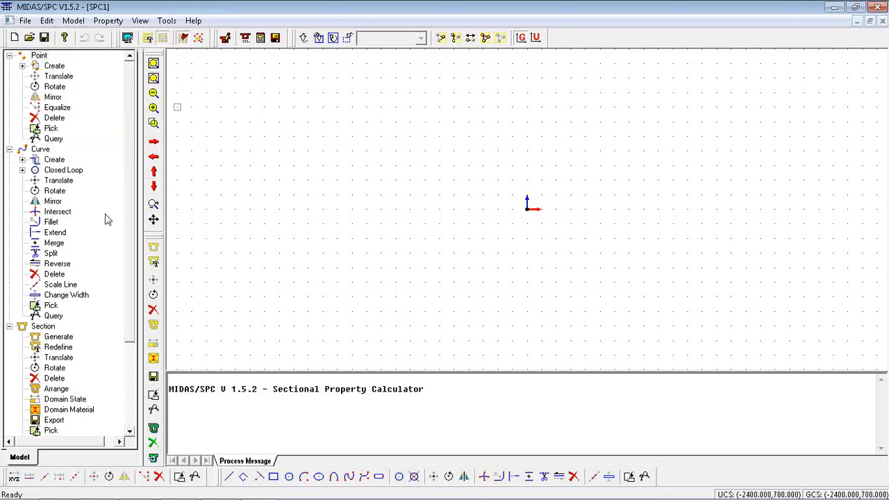
pyautogui.scroll(-3, 124, 292)
pyautogui.scroll(3, 126, 271)
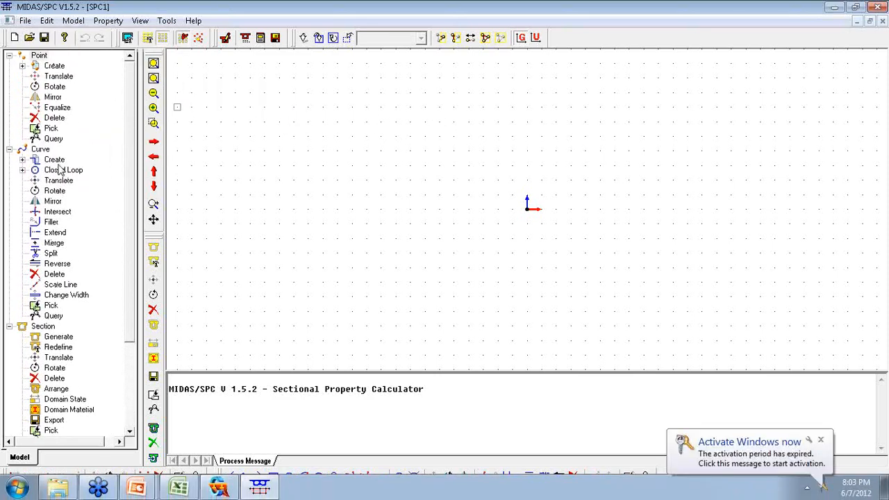
# Start the section outline as a polyline through (-1700, 400), (1800, 400), (1800, 200) and (1300, 200)
pyautogui.click(22, 160)
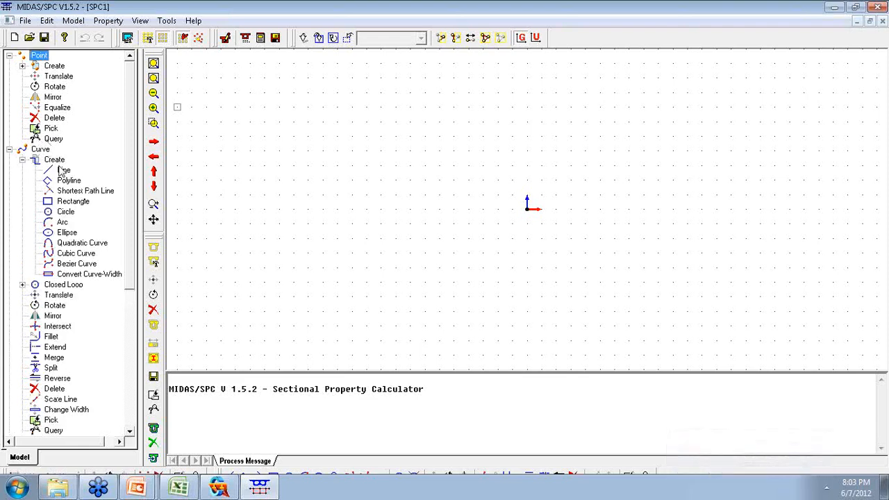
pyautogui.click(73, 20)
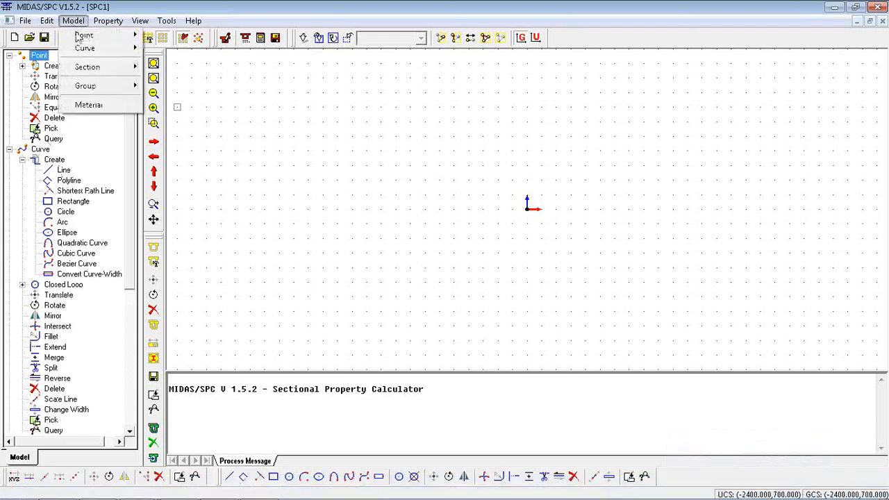
pyautogui.moveTo(85, 48)
pyautogui.moveTo(183, 50)
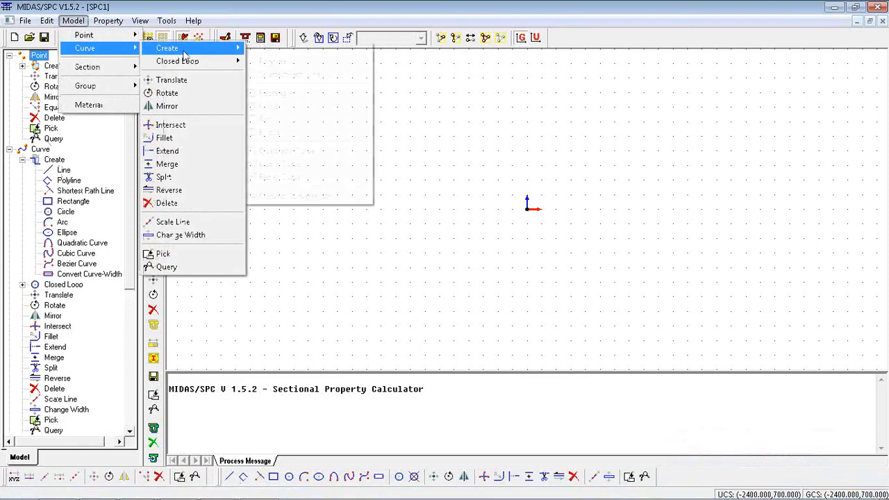
pyautogui.click(84, 189)
pyautogui.doubleClick(62, 180)
pyautogui.click(62, 181)
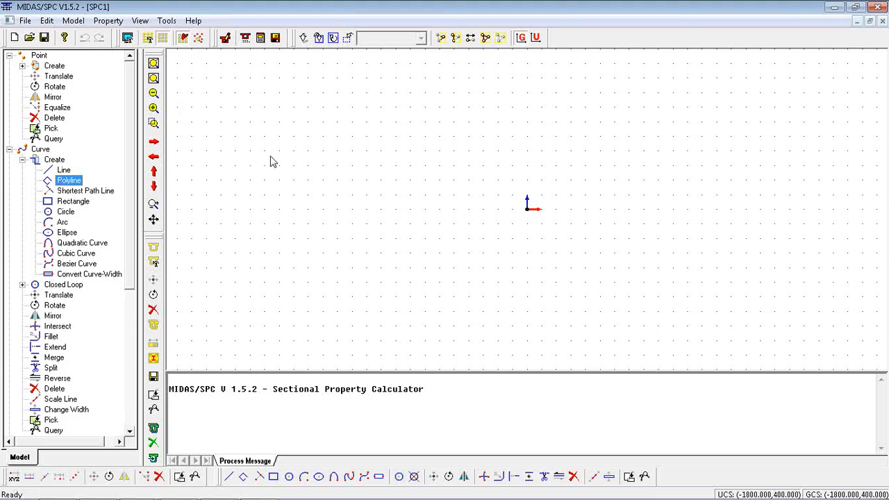
pyautogui.doubleClick(62, 181)
pyautogui.click(82, 114)
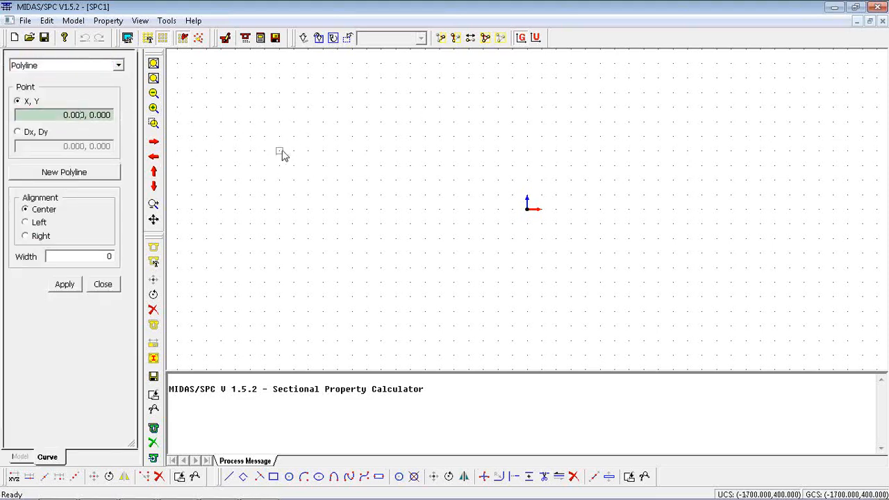
pyautogui.click(395, 150)
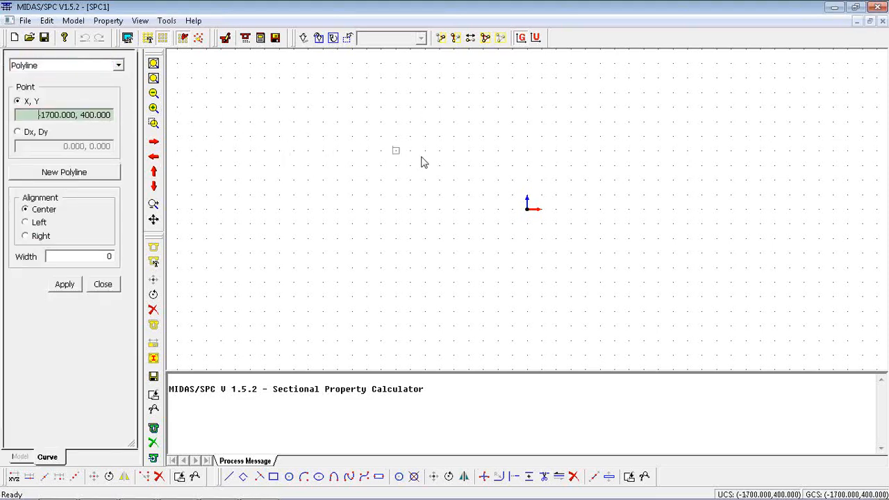
pyautogui.click(789, 150)
pyautogui.click(790, 179)
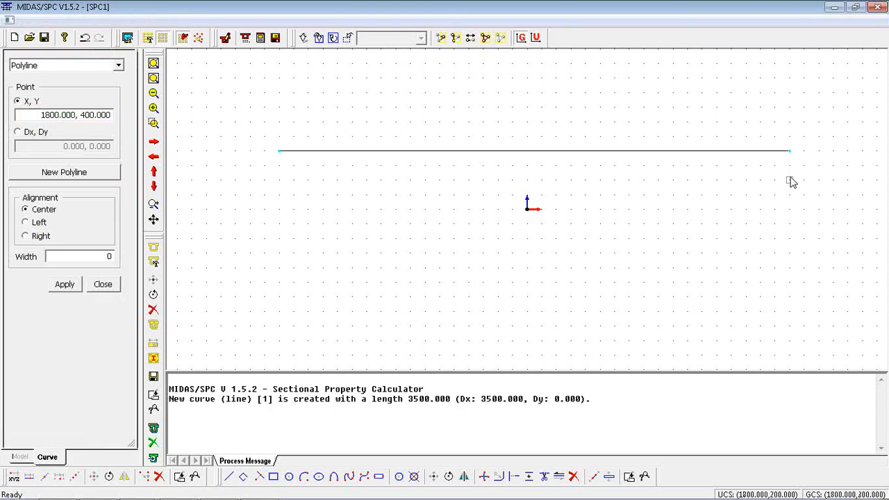
pyautogui.click(716, 182)
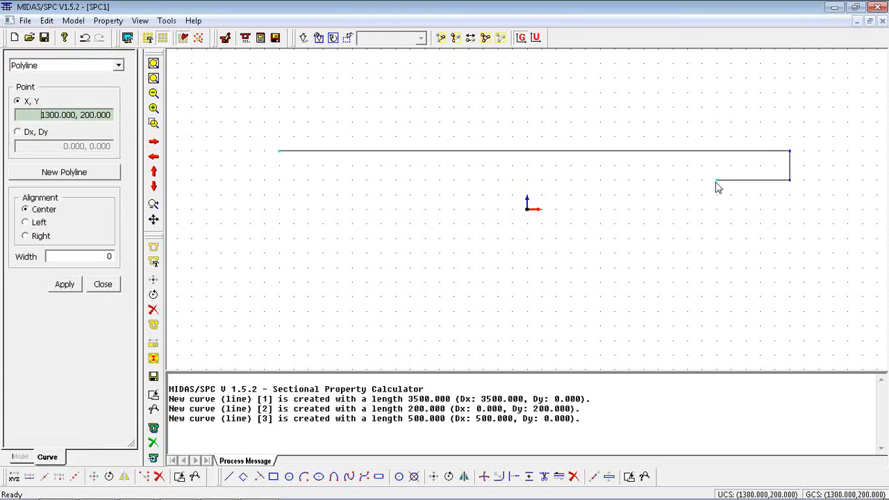
# Continue the outline around one web through (1000, -400), (700, -400) and (300, 200), and along the slab underside to (-500, 200)
pyautogui.click(672, 268)
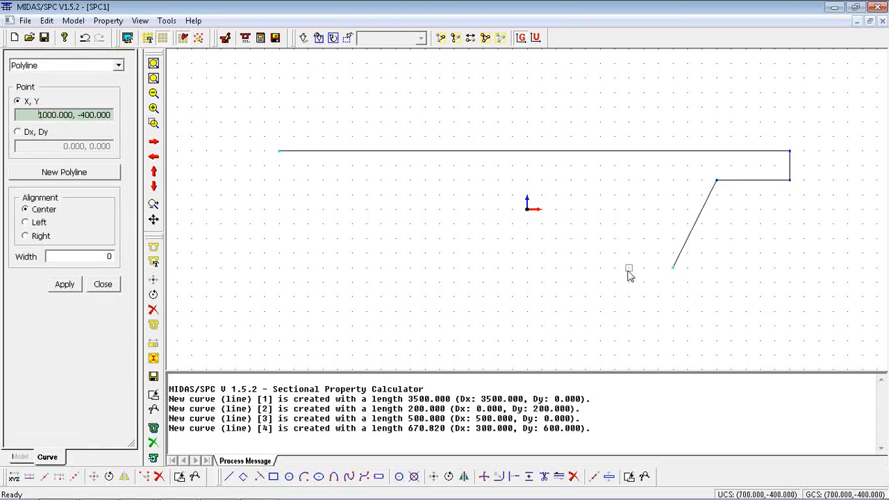
pyautogui.click(628, 268)
pyautogui.click(571, 181)
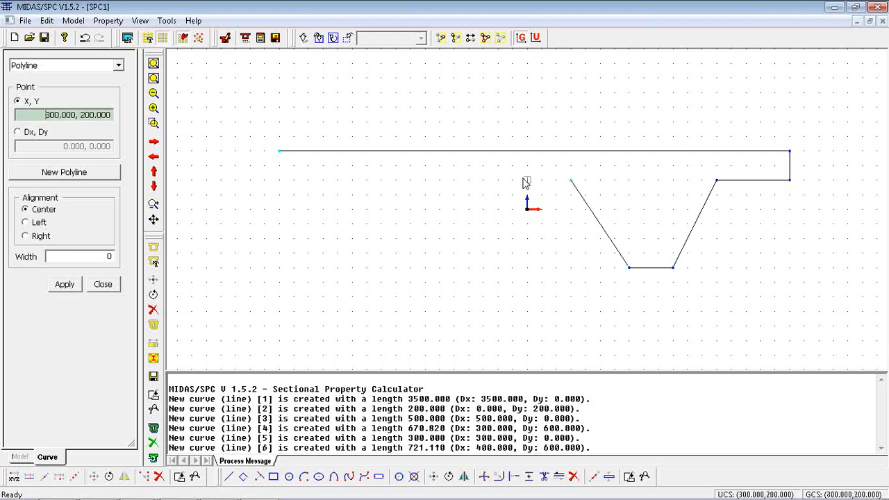
pyautogui.click(454, 180)
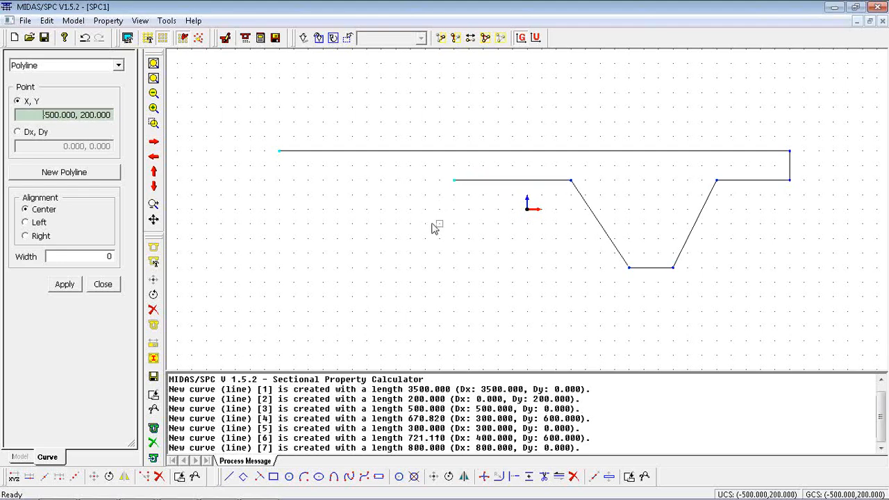
# Outline the second web through (-800, -400), (-1100, -400) and (-1400, 200), and close the polyline via (-1700, 200) at (-1700, 400)
pyautogui.click(411, 268)
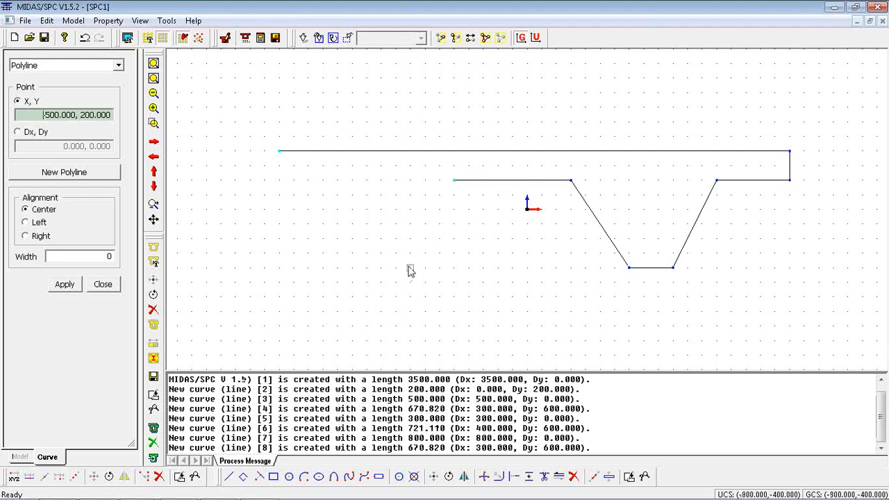
pyautogui.click(367, 268)
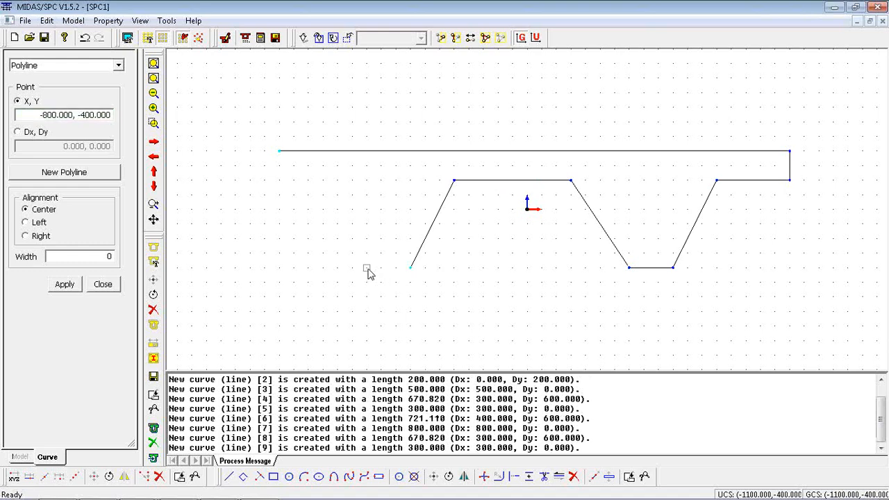
pyautogui.click(323, 181)
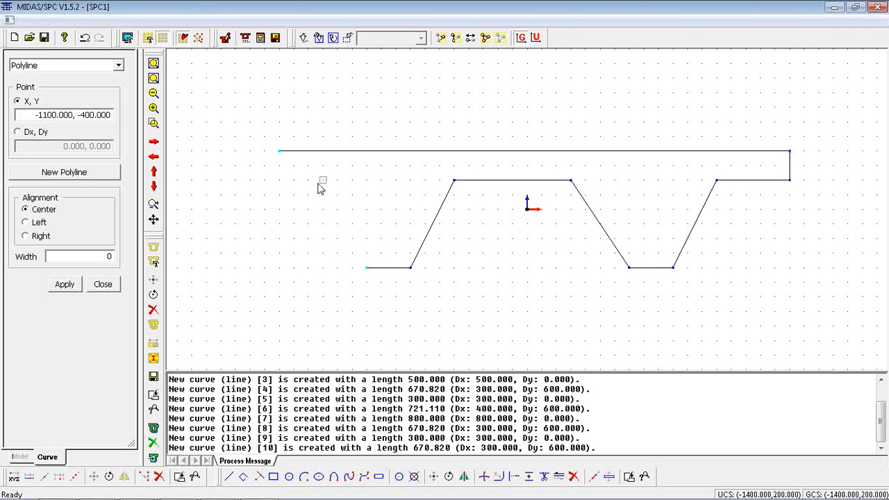
pyautogui.click(279, 181)
pyautogui.click(279, 151)
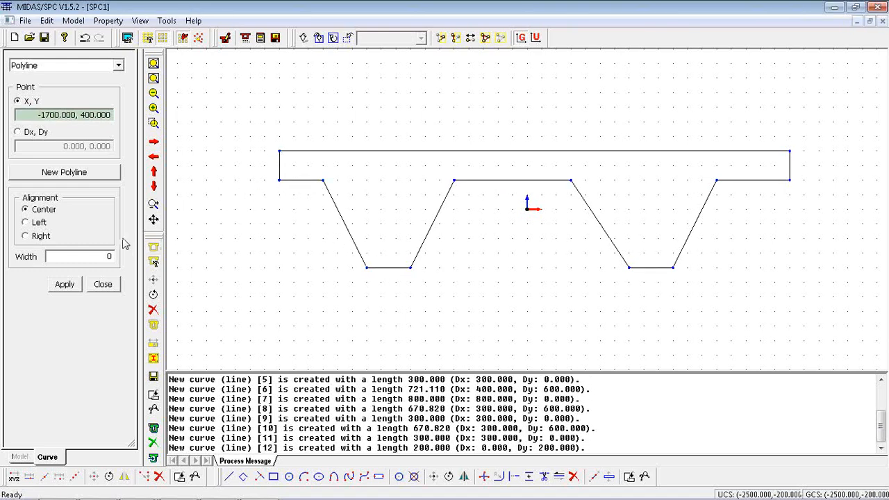
pyautogui.click(101, 285)
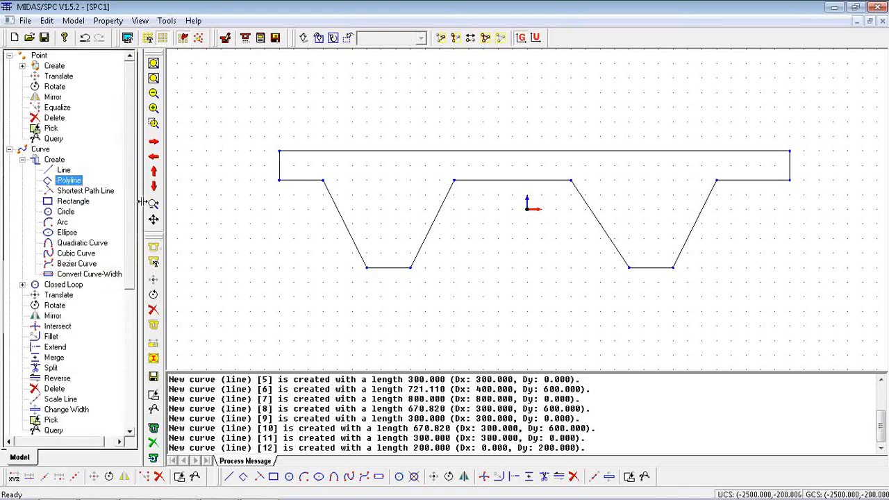
# Generate a Plane type section named PSC from all the outline curves
pyautogui.click(78, 22)
pyautogui.moveTo(80, 67)
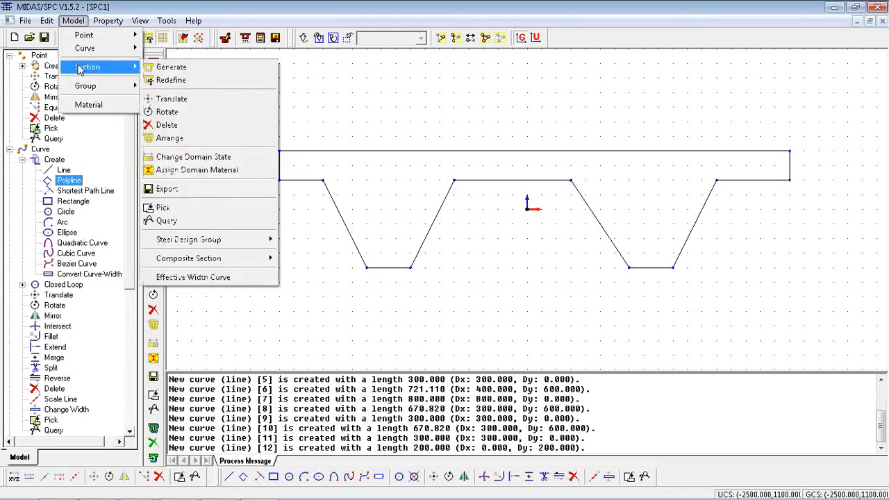
pyautogui.click(174, 67)
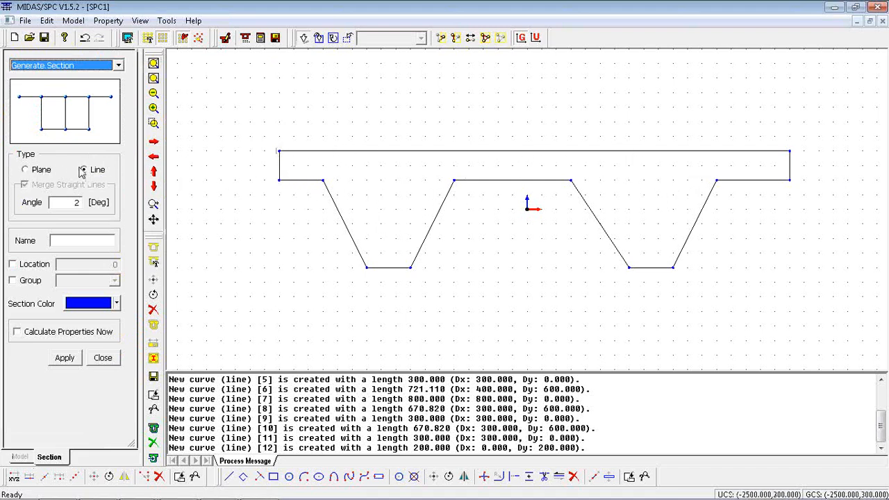
pyautogui.click(36, 170)
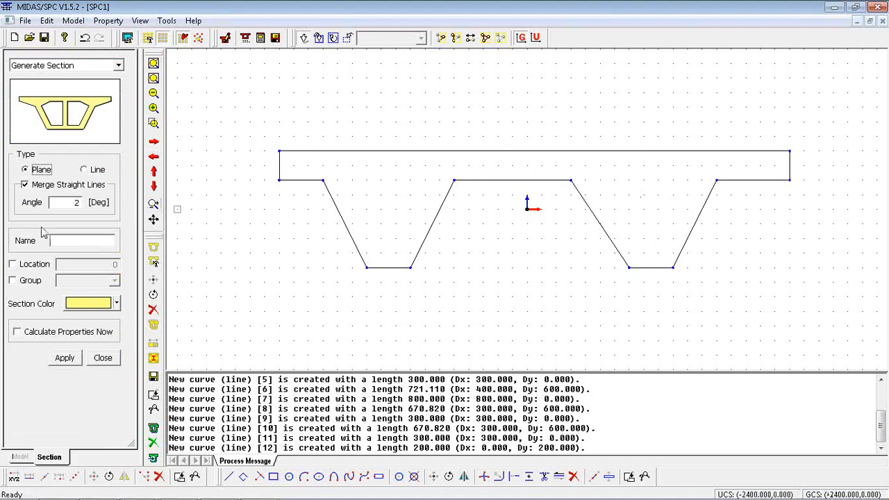
pyautogui.click(65, 240)
pyautogui.write('PSC')
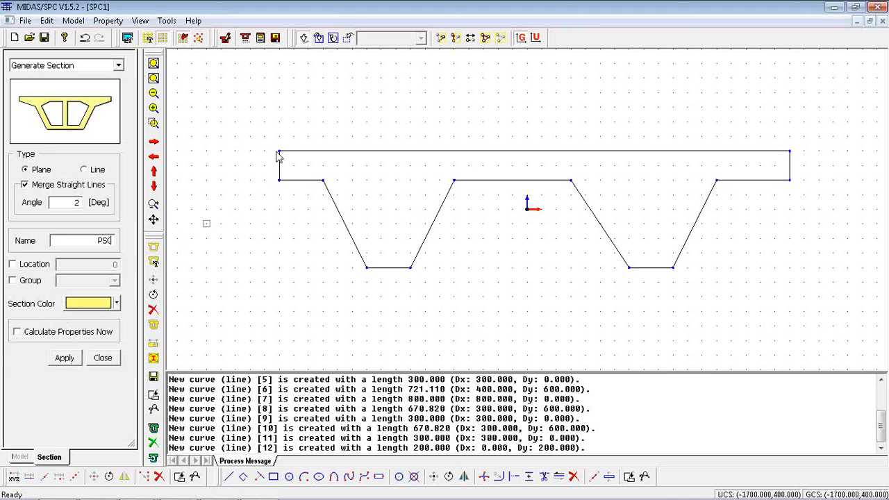
pyautogui.moveTo(206, 91); pyautogui.dragTo(792, 325)
pyautogui.click(65, 358)
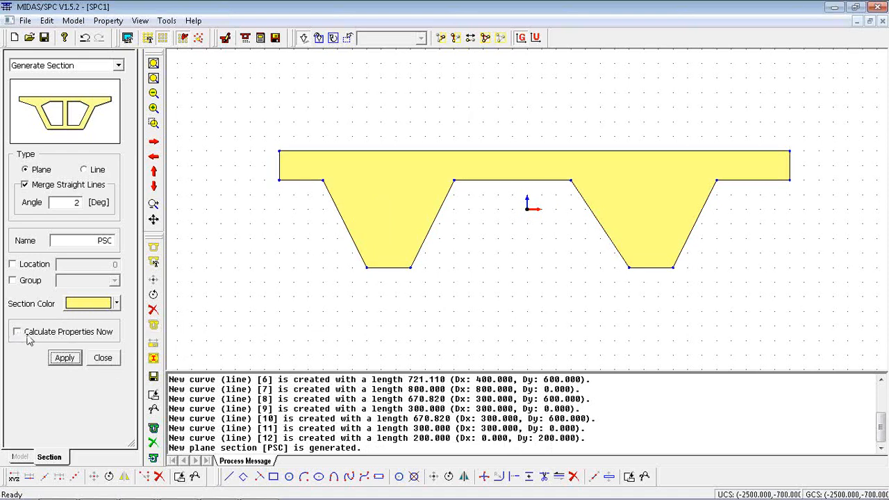
pyautogui.click(104, 358)
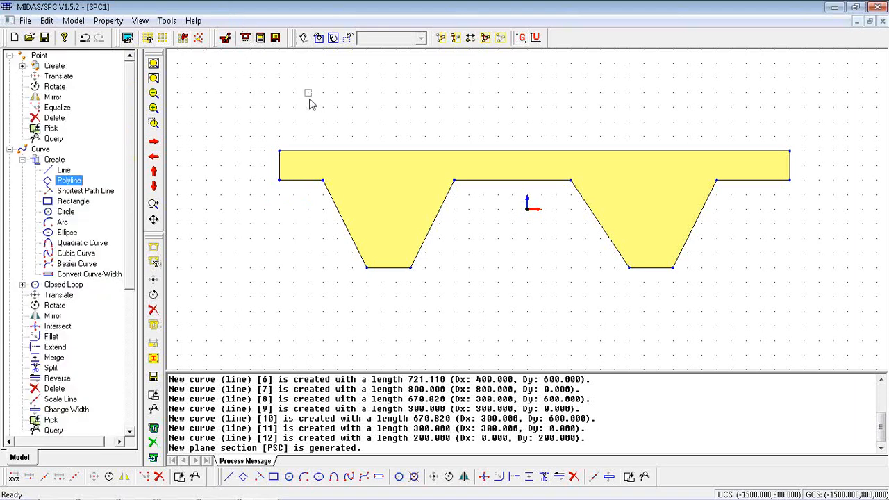
# Open the Calculate Section Property settings for the plane section
pyautogui.click(108, 21)
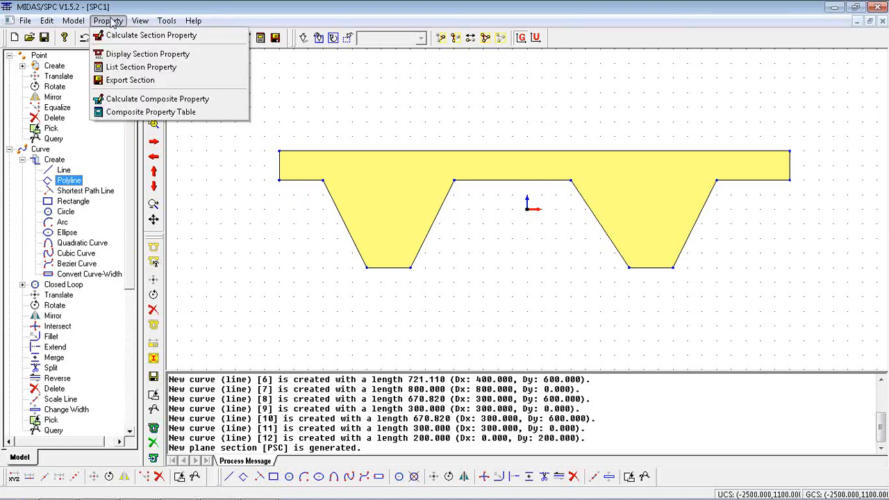
pyautogui.click(114, 35)
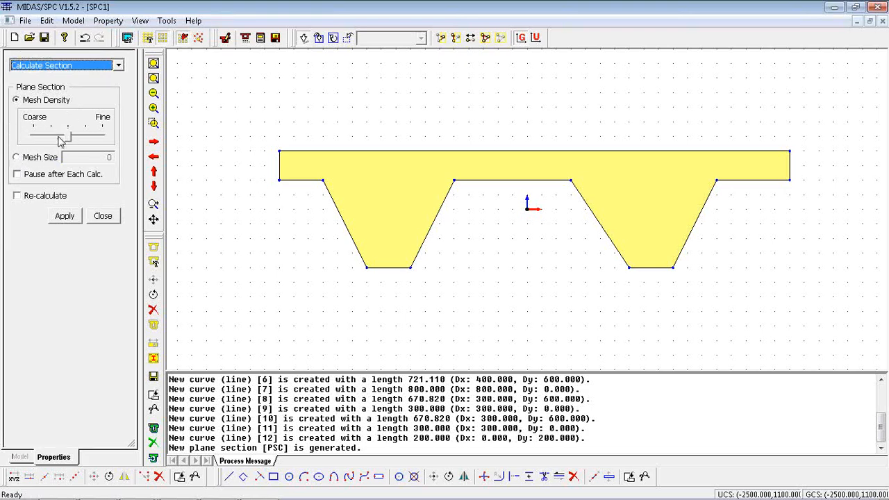
# Switch to the PowerPoint presentation and advance to the slide on torsional moment of inertia and effective shear area
pyautogui.hotkey('alt', 'Tab')
pyautogui.hotkey('alt', 'Tab')
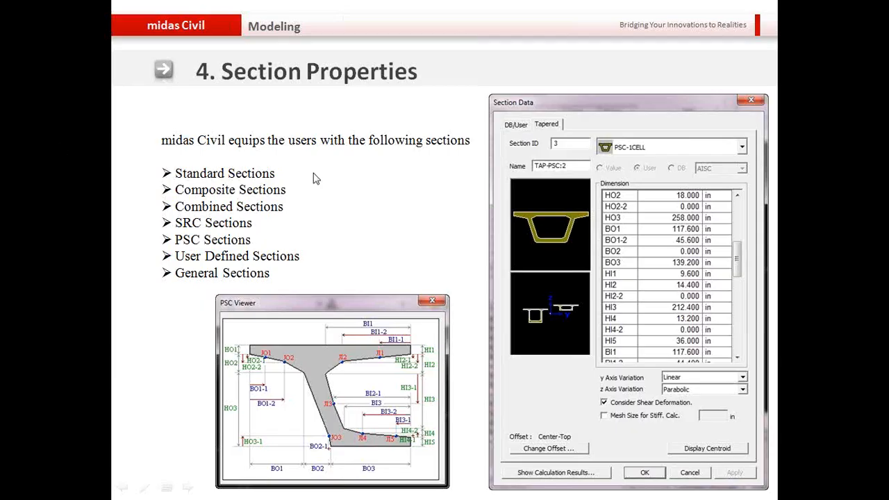
pyautogui.click(314, 172)
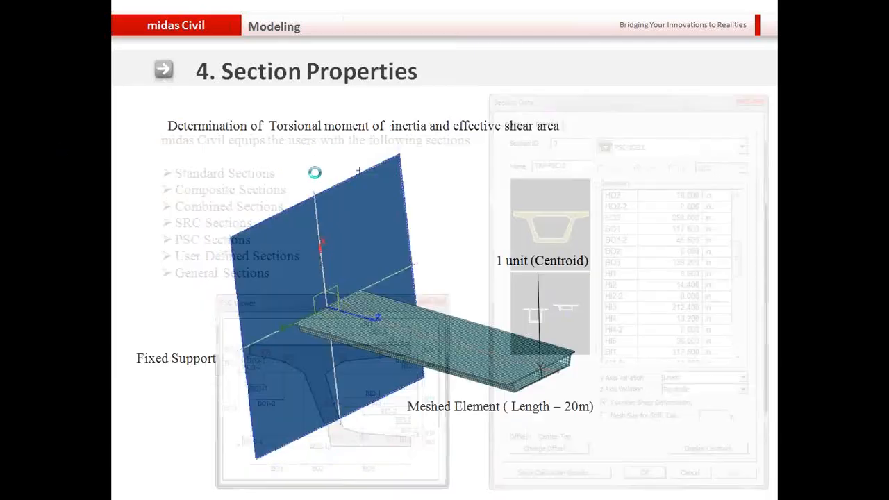
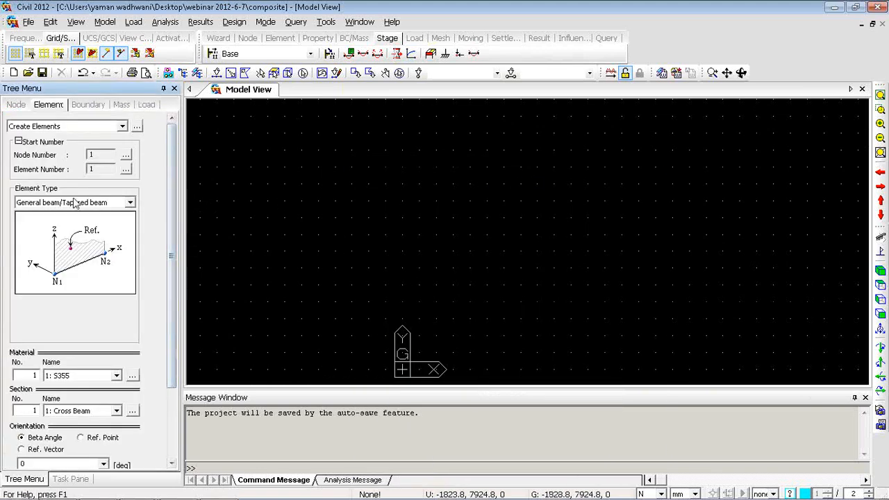
# Create two general beam elements with the Cross Beam section from X -4267.2 to 10972.8 mm at Y 6705.6 and 5486.4 mm, and show them isometrically
pyautogui.click(73, 203)
pyautogui.click(77, 239)
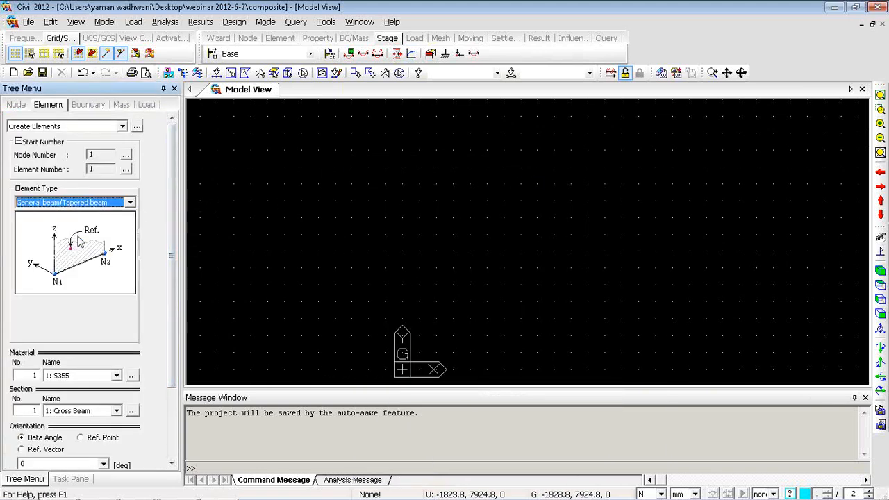
pyautogui.moveTo(171, 220); pyautogui.dragTo(117, 287)
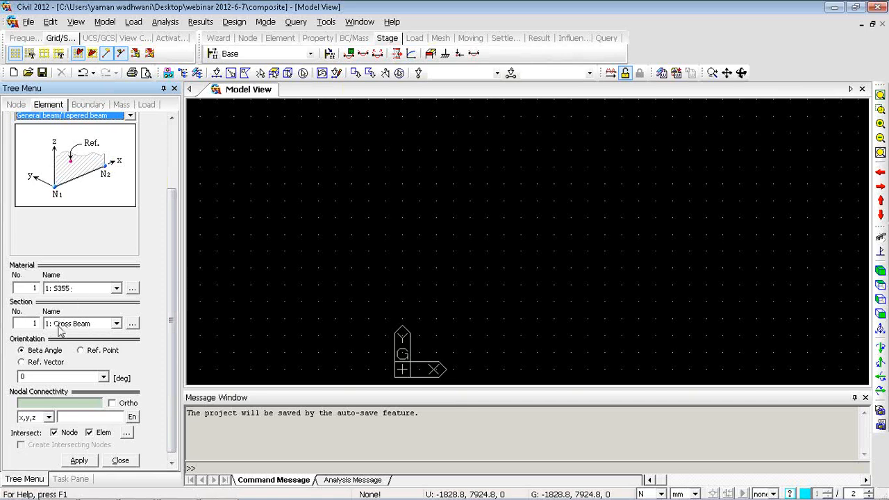
pyautogui.moveTo(171, 312); pyautogui.dragTo(155, 356)
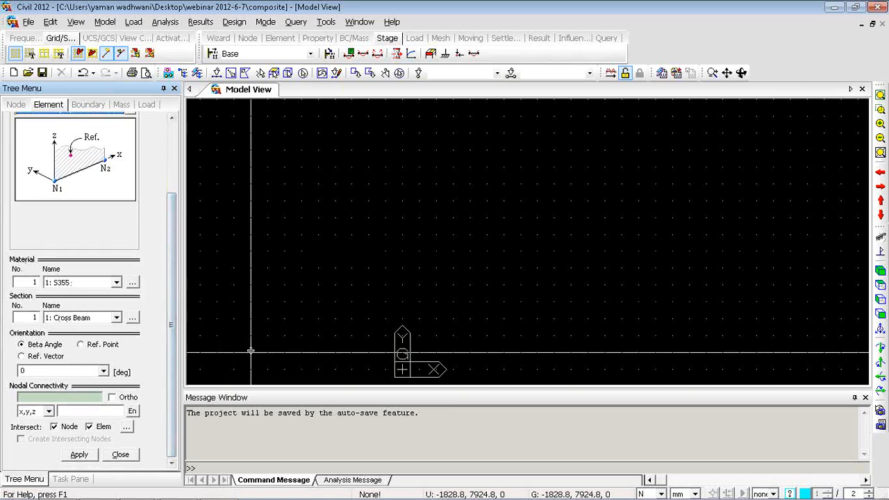
pyautogui.click(284, 185)
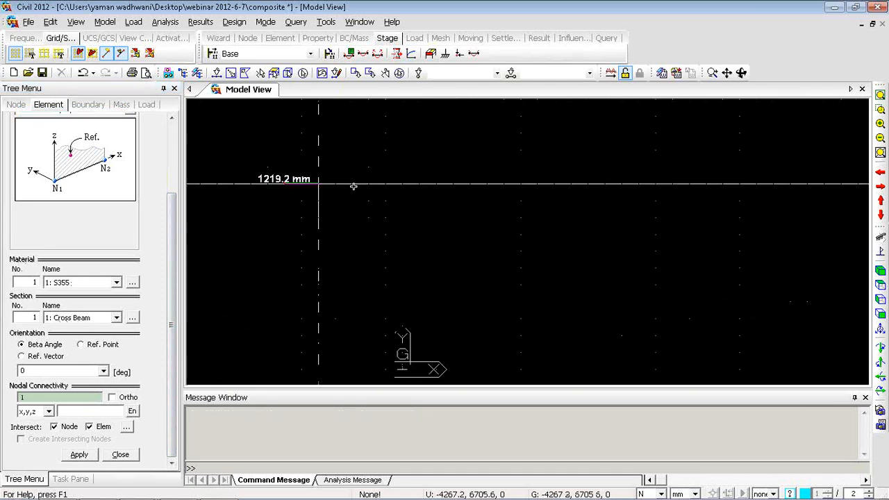
pyautogui.click(706, 183)
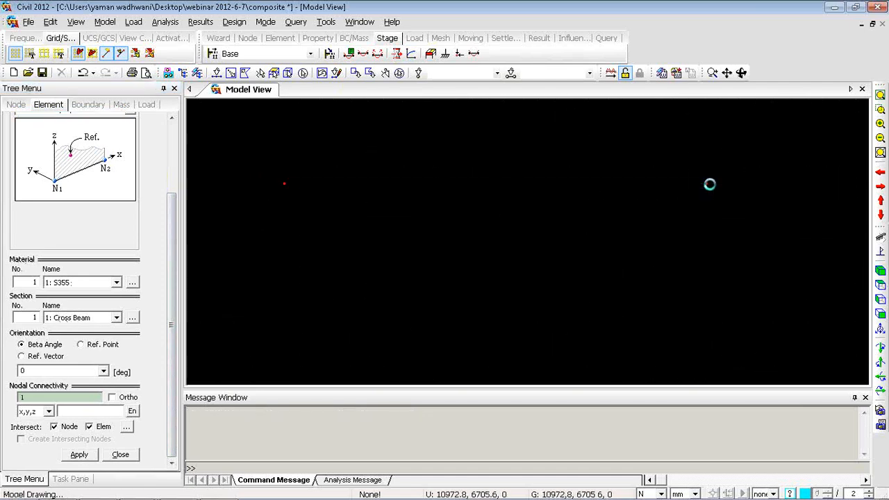
pyautogui.click(284, 218)
pyautogui.click(706, 218)
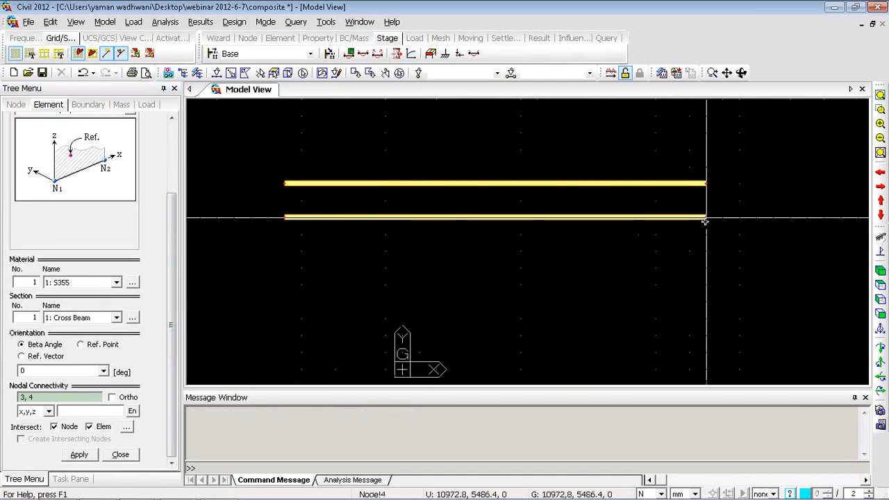
pyautogui.click(880, 303)
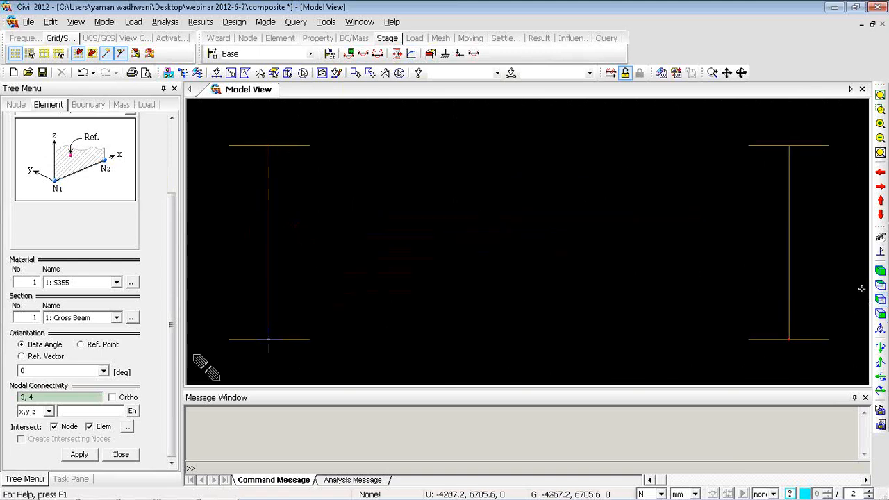
pyautogui.click(881, 271)
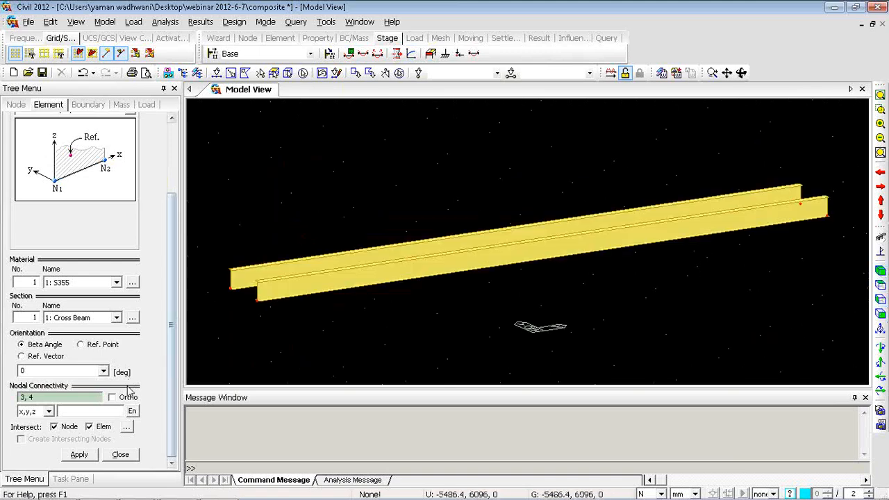
# Finish creating the beams and show them in plan view with hidden-surface rendering turned off
pyautogui.click(119, 456)
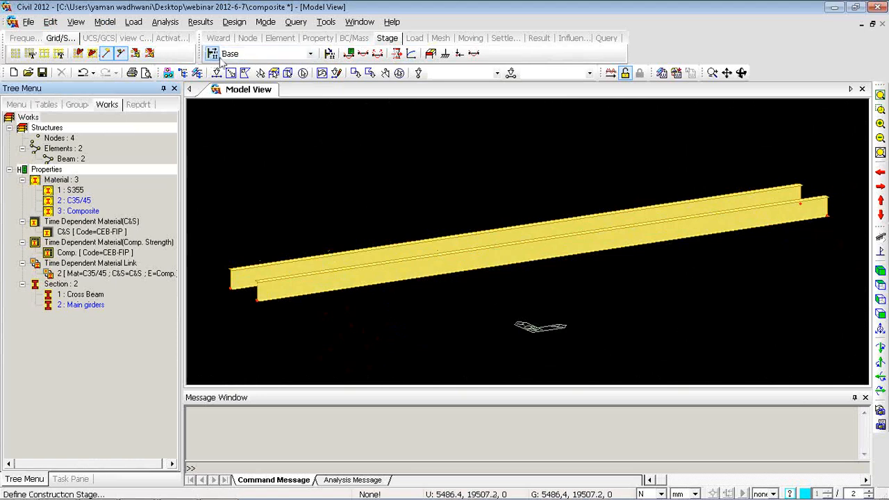
pyautogui.click(880, 285)
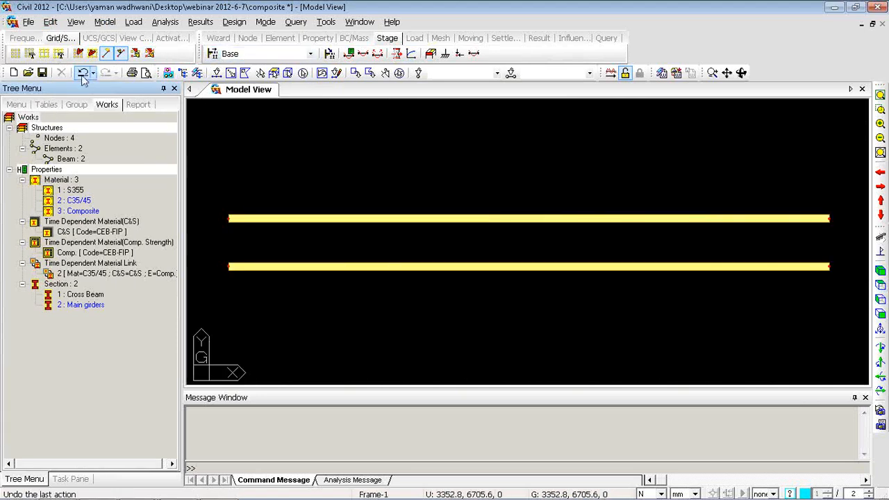
pyautogui.click(21, 38)
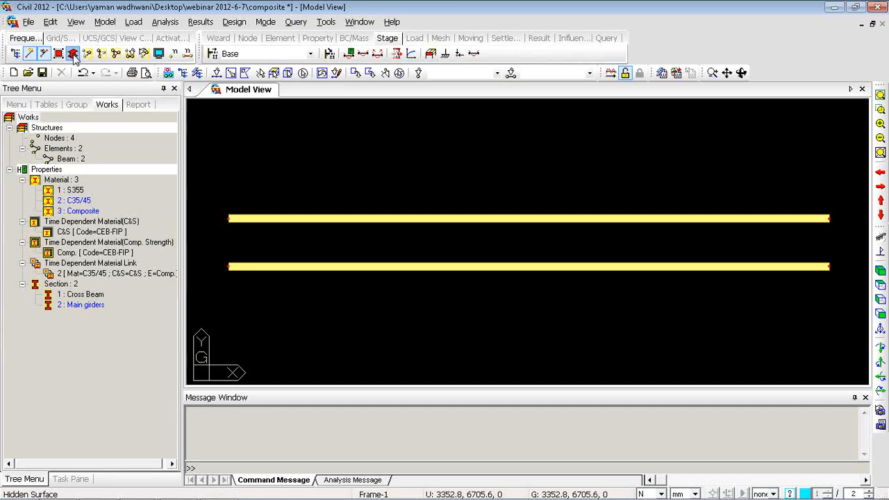
pyautogui.click(73, 56)
# Connect the two beams' ends with transverse S355 Cross Beam elements between nodes 3 and 1 and nodes 4 and 2
pyautogui.rightClick(273, 116)
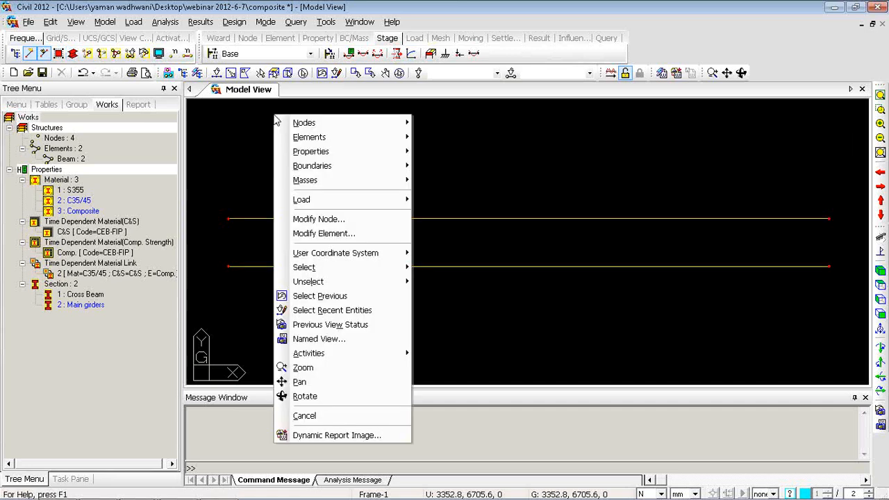
pyautogui.click(228, 117)
pyautogui.rightClick(232, 114)
pyautogui.moveTo(268, 139)
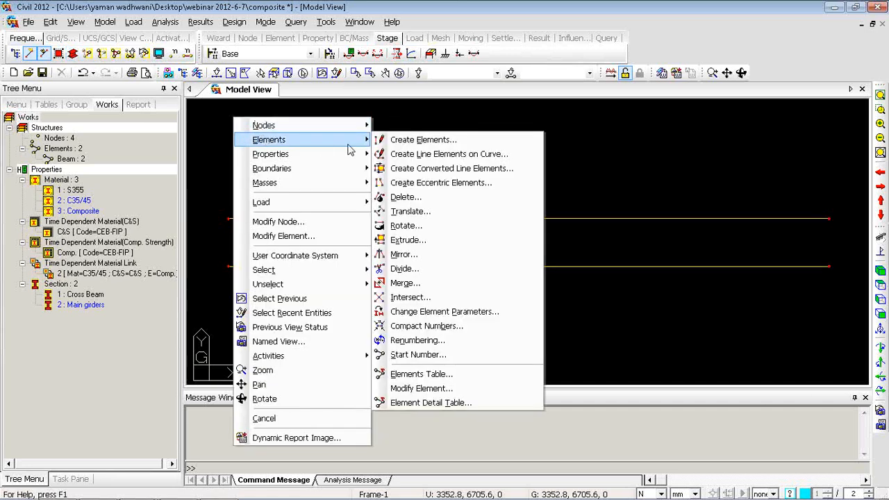
pyautogui.click(403, 142)
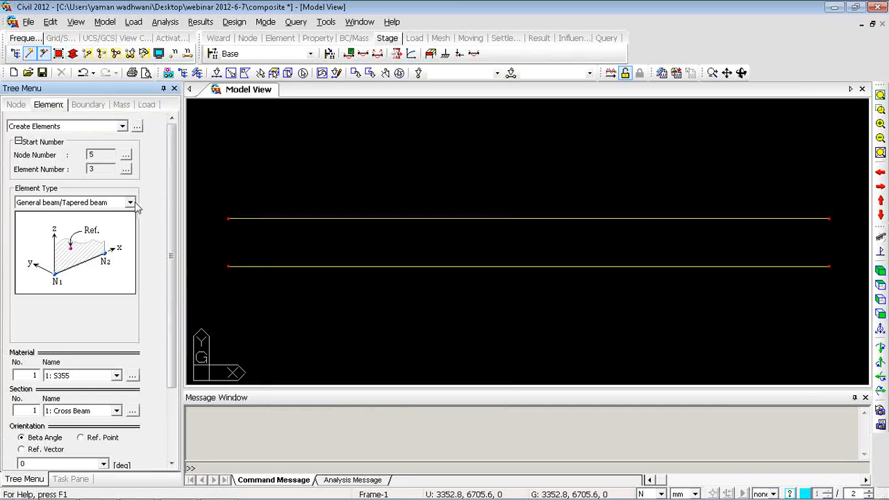
pyautogui.moveTo(173, 292); pyautogui.dragTo(141, 391)
pyautogui.click(37, 397)
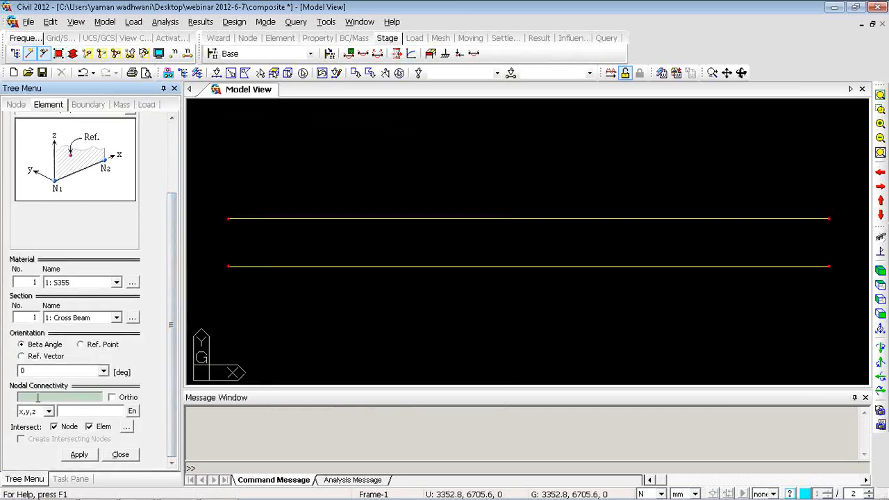
pyautogui.click(228, 266)
pyautogui.click(229, 220)
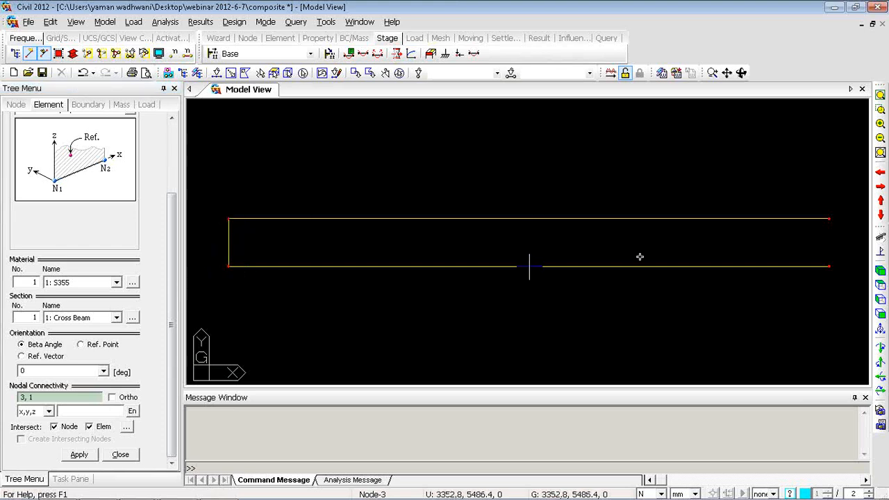
pyautogui.click(828, 265)
pyautogui.click(829, 220)
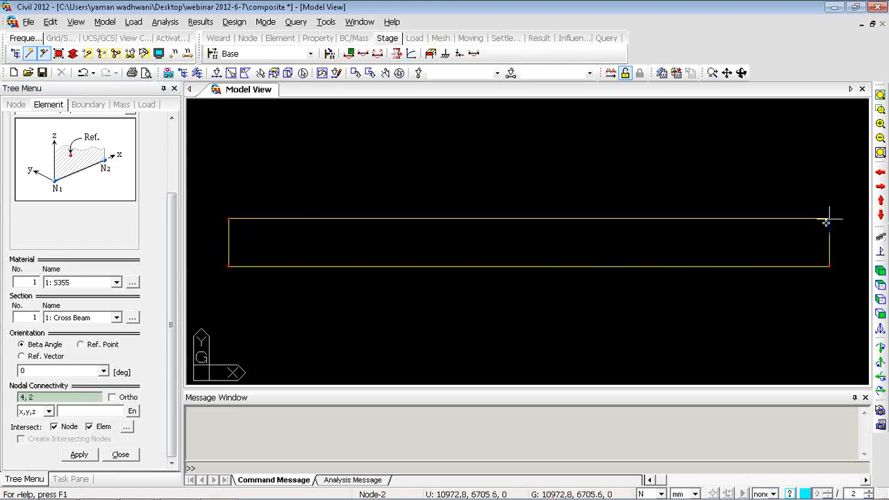
pyautogui.click(122, 455)
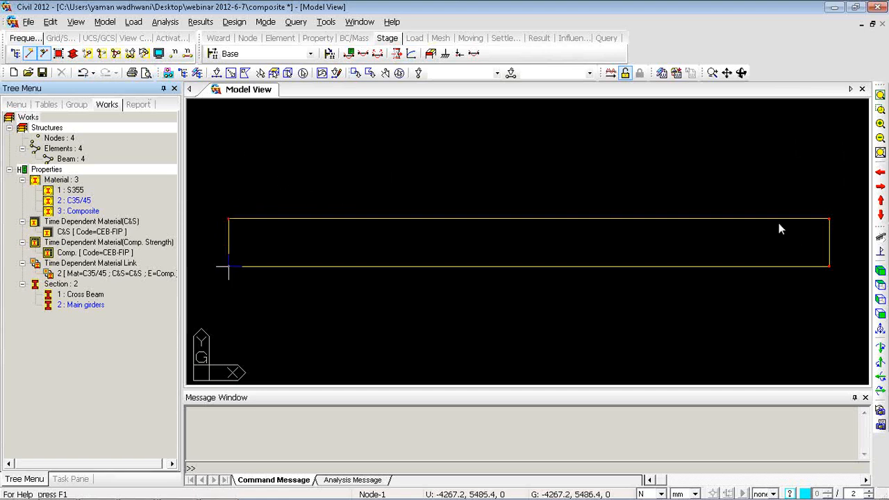
# Undo all the added nodes and elements, keeping the defined materials and sections
pyautogui.click(85, 75)
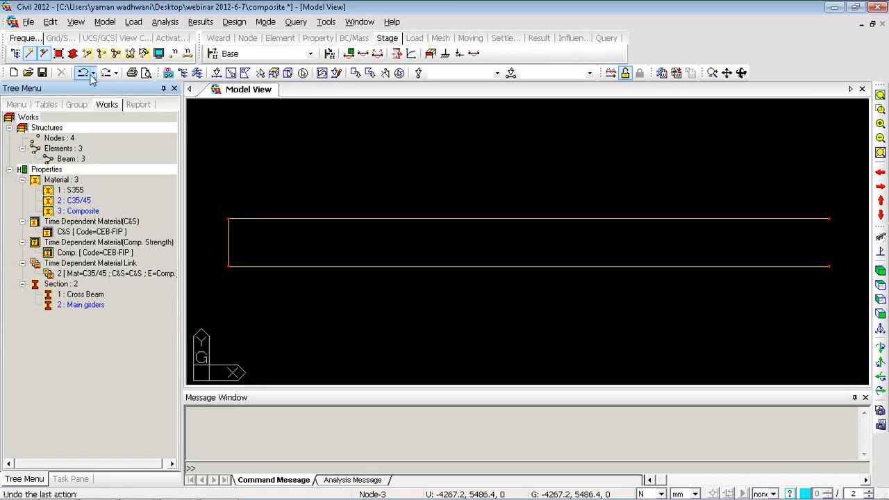
pyautogui.click(94, 73)
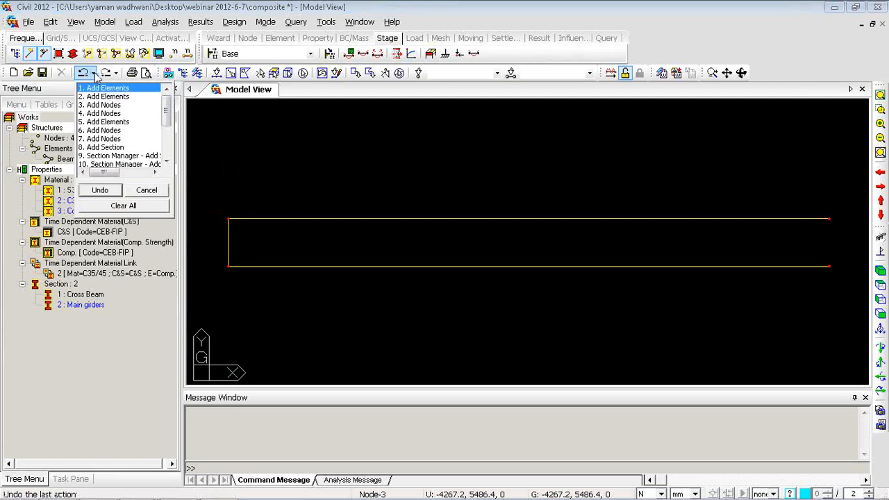
pyautogui.click(101, 140)
pyautogui.click(100, 190)
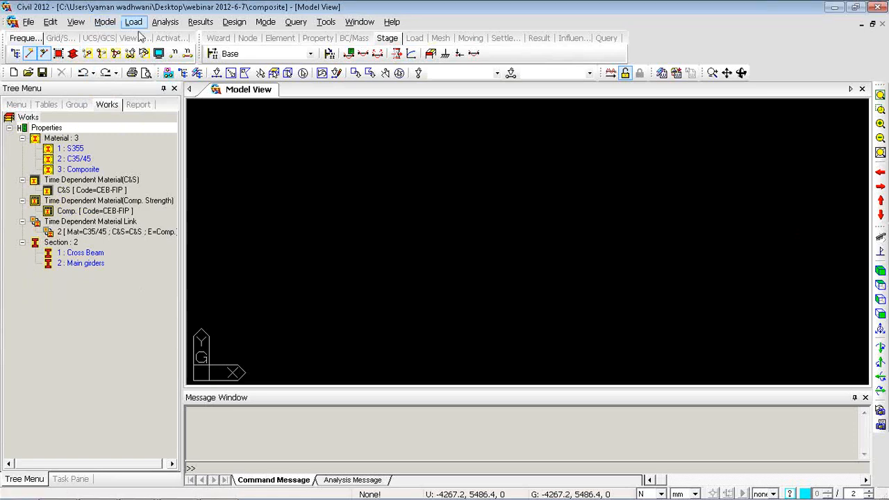
# Define a Frame Wizard grid with X spacing 5000 mm repeated 10 times and Z spacing 3000 mm repeated once
pyautogui.click(105, 21)
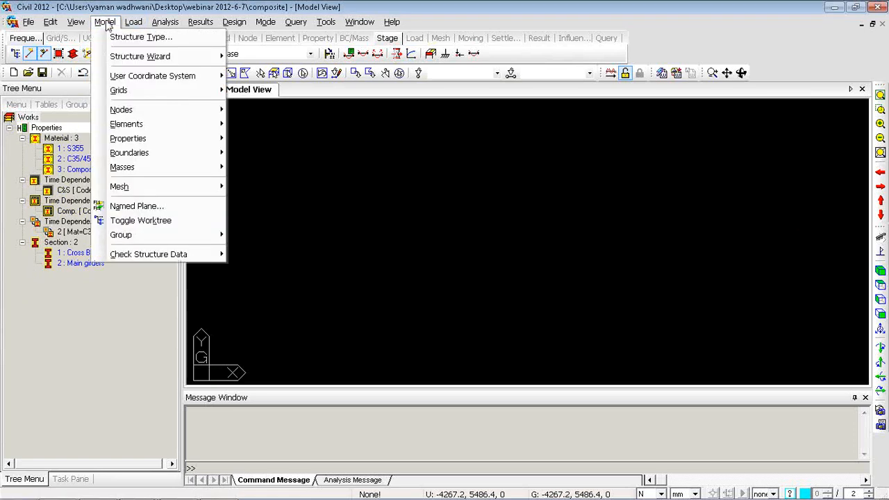
pyautogui.moveTo(129, 58)
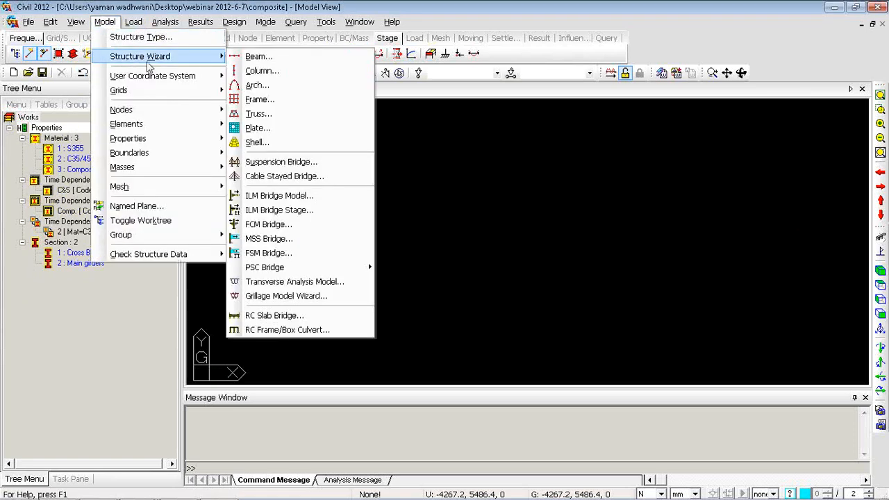
pyautogui.click(261, 101)
pyautogui.moveTo(138, 28); pyautogui.dragTo(272, 62)
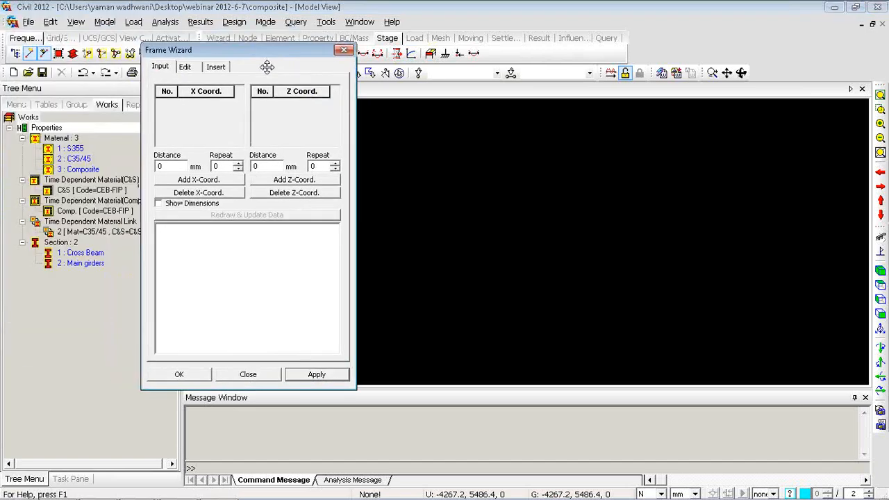
pyautogui.doubleClick(174, 167)
pyautogui.click(177, 182)
pyautogui.doubleClick(274, 166)
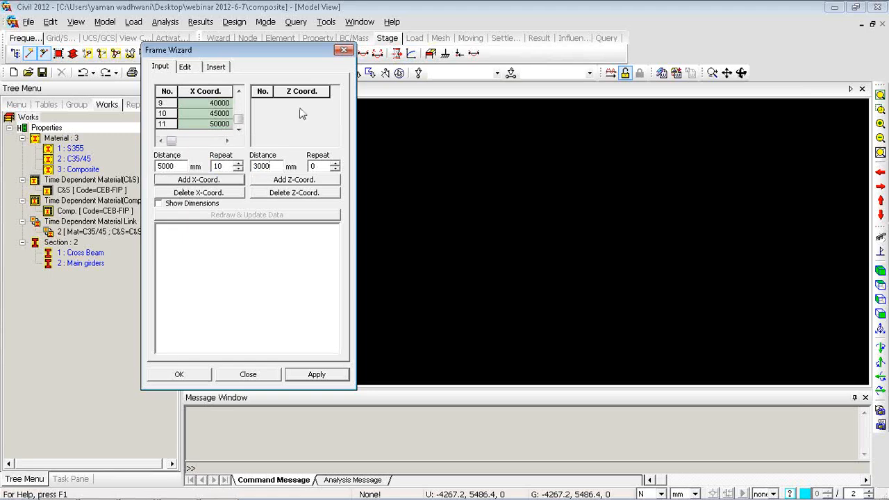
pyautogui.doubleClick(314, 167)
pyautogui.click(289, 180)
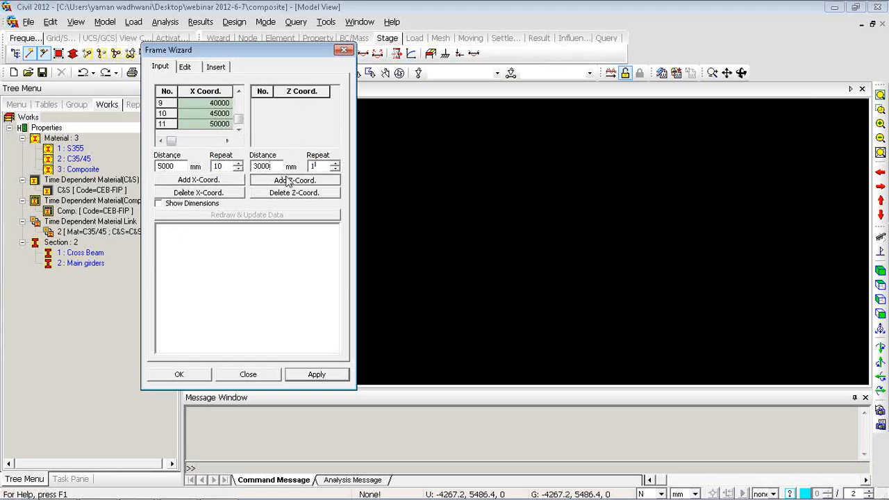
# Generate the wizard's frame with material S355 and section Cross Beam at a beta angle of 0
pyautogui.click(186, 68)
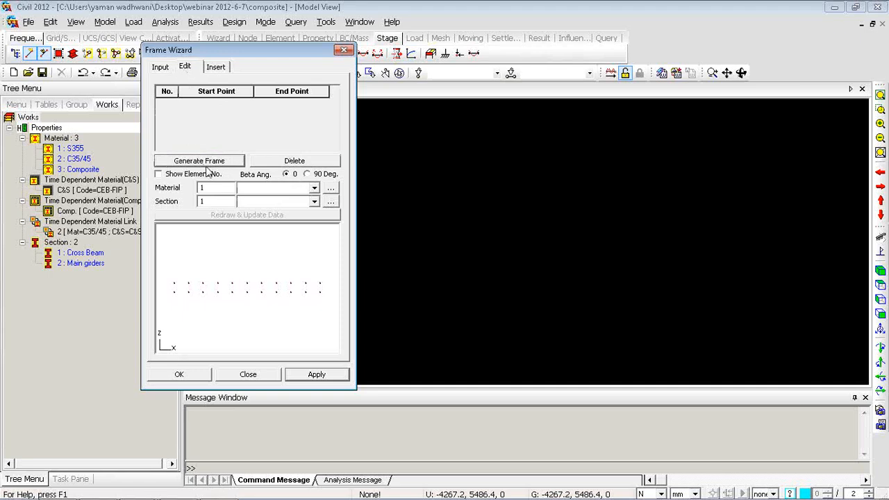
pyautogui.click(270, 189)
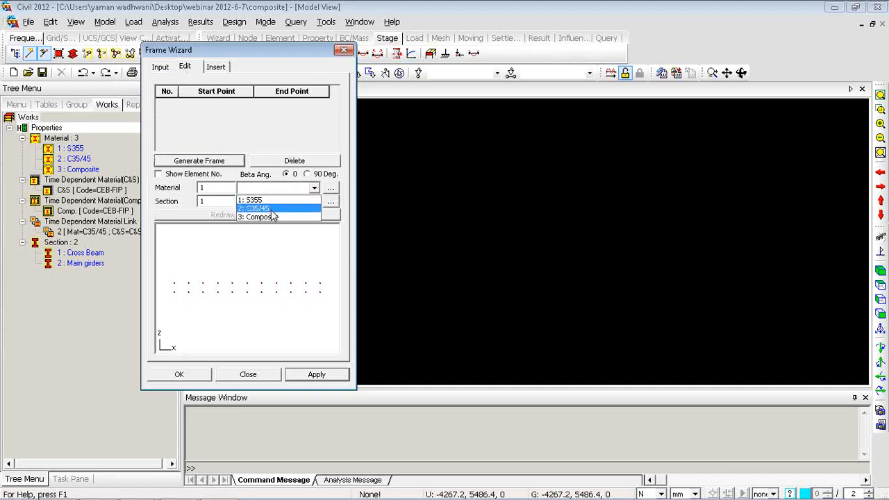
pyautogui.click(271, 216)
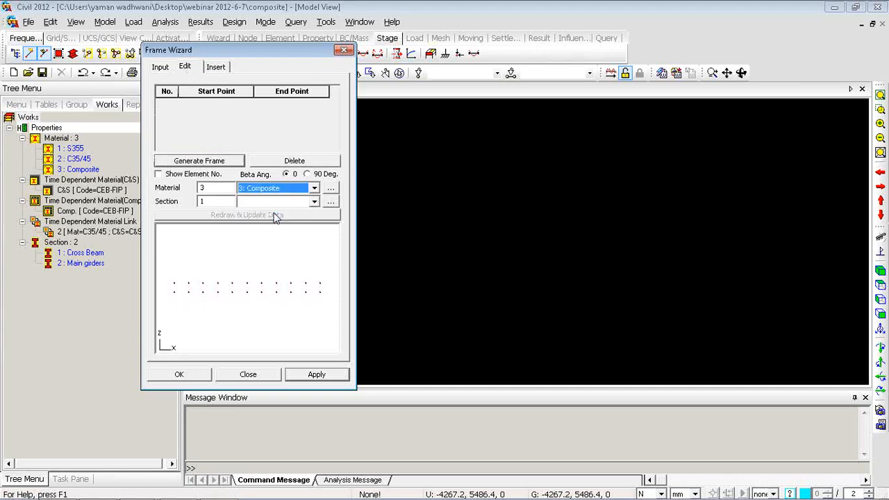
pyautogui.click(311, 202)
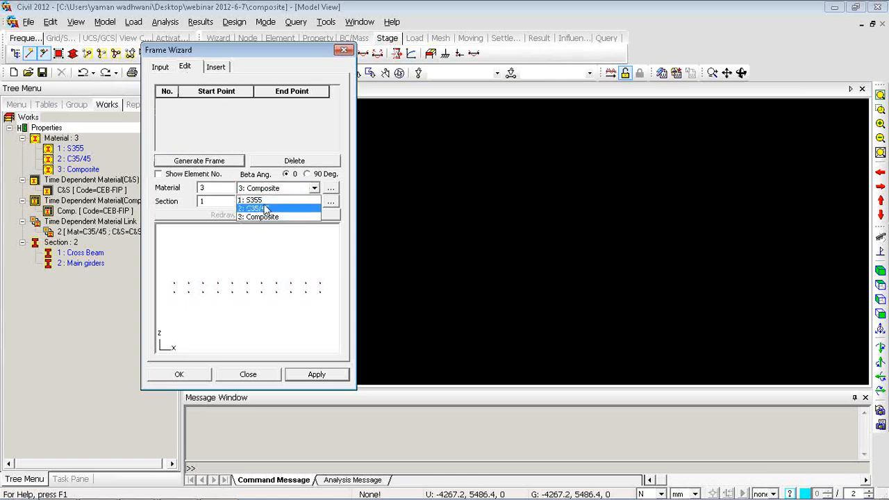
pyautogui.click(265, 208)
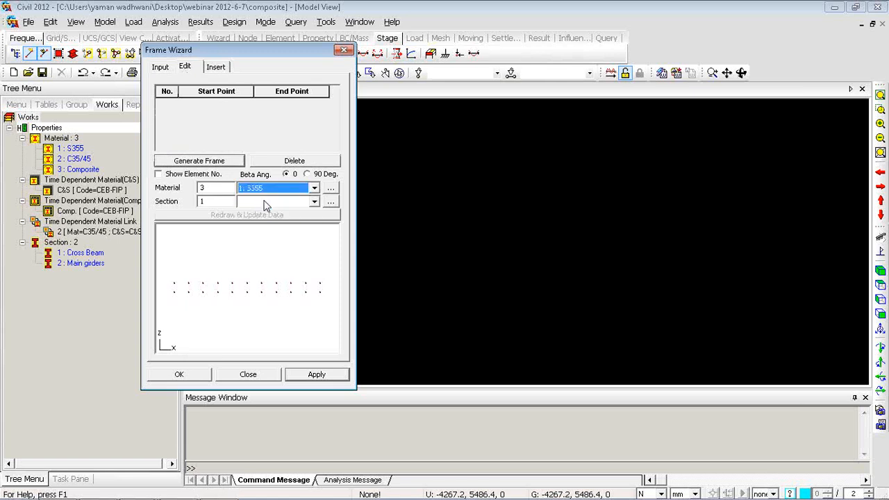
pyautogui.click(302, 202)
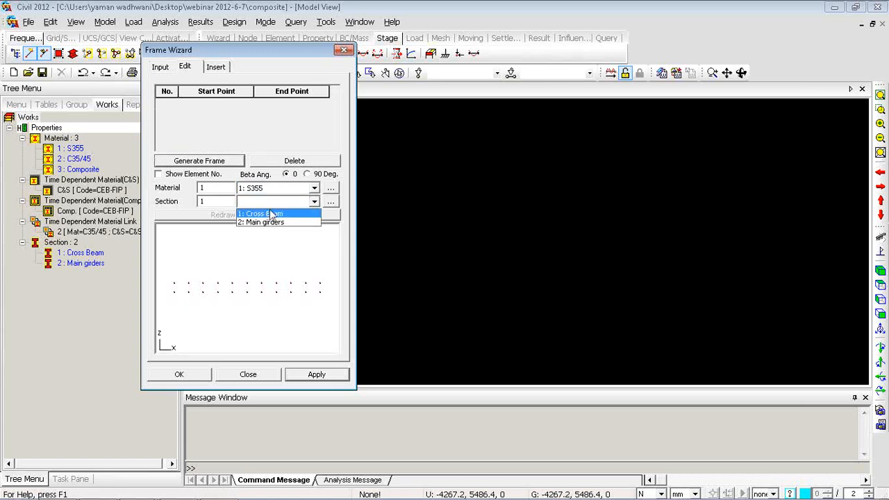
pyautogui.click(269, 214)
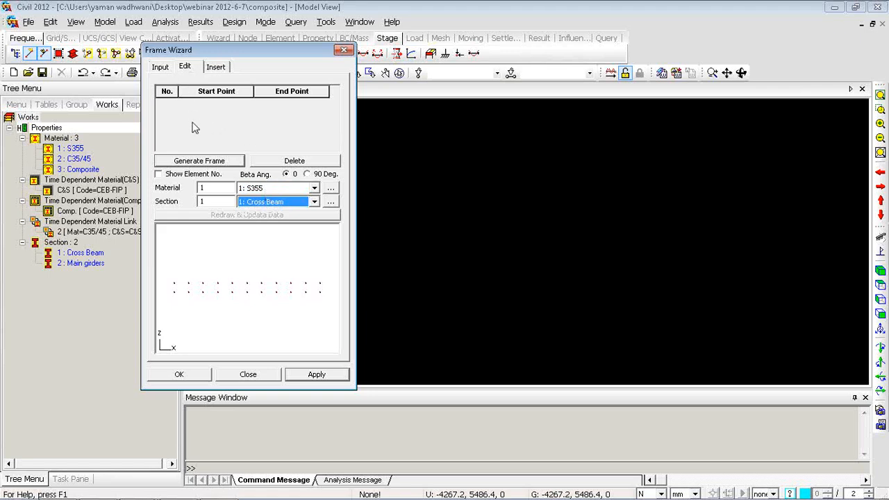
pyautogui.click(199, 160)
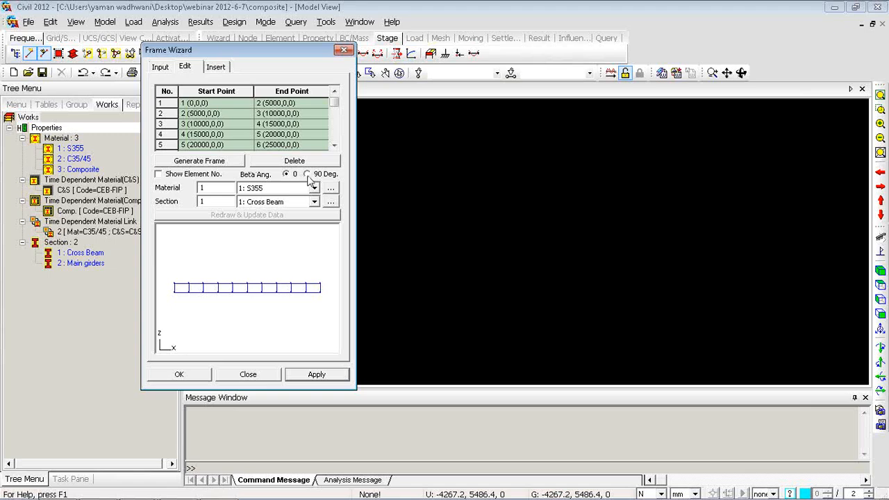
# Insert the frame at 0, 0, 0, changing its alpha rotation so it lies flat in the XY plane
pyautogui.click(221, 67)
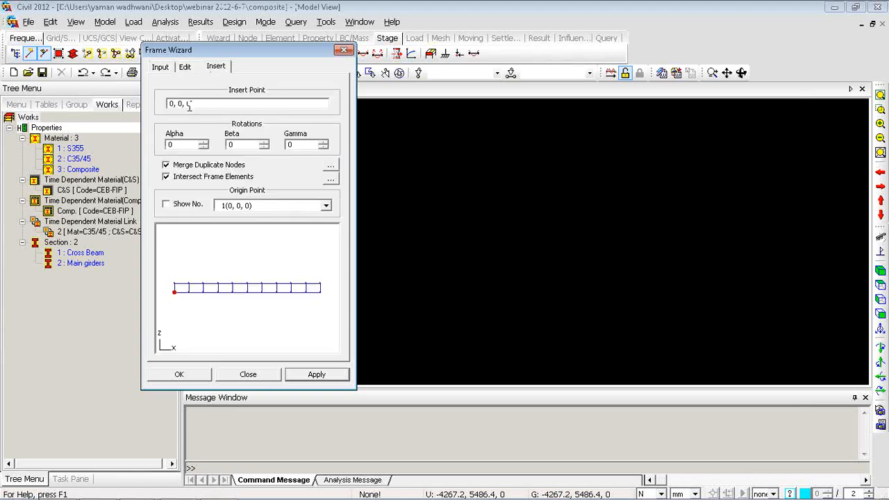
pyautogui.moveTo(188, 144); pyautogui.dragTo(157, 148)
pyautogui.click(182, 375)
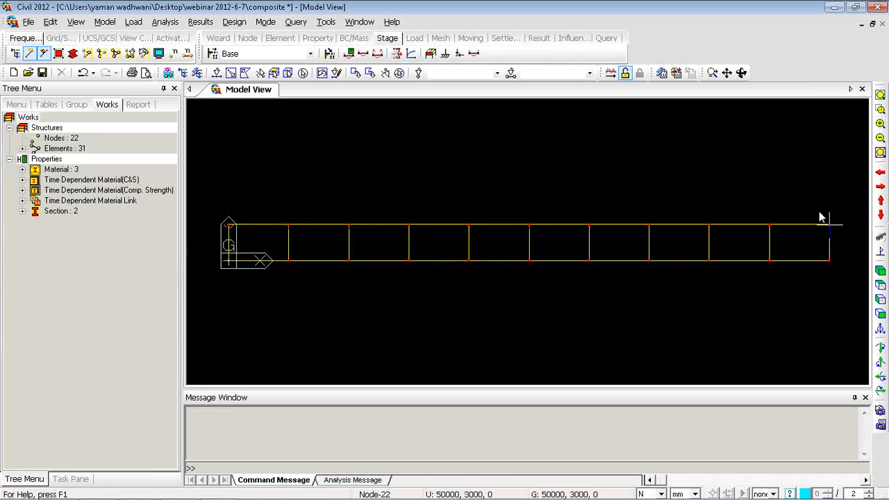
# Copy the girder at Y 3000 mm and all cross beams 3000 mm along the y axis, intersecting nodes and elements
pyautogui.rightClick(224, 143)
pyautogui.moveTo(292, 165)
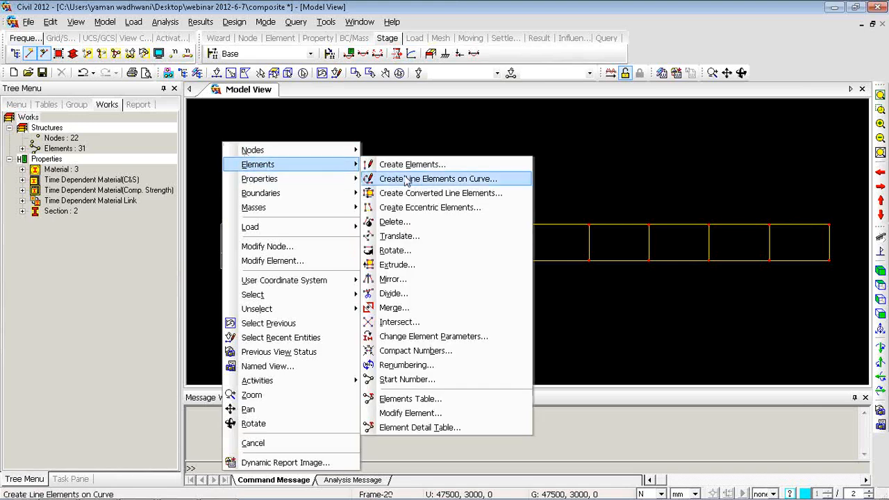
pyautogui.click(421, 236)
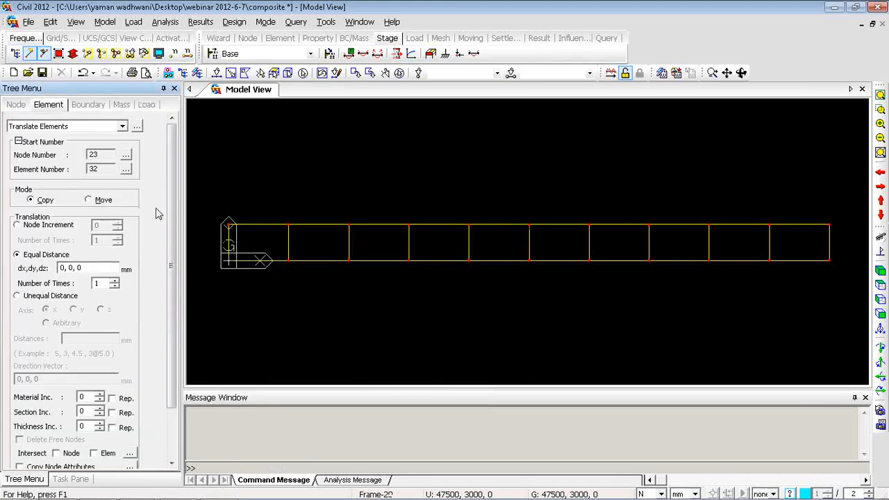
pyautogui.scroll(-3, 162, 264)
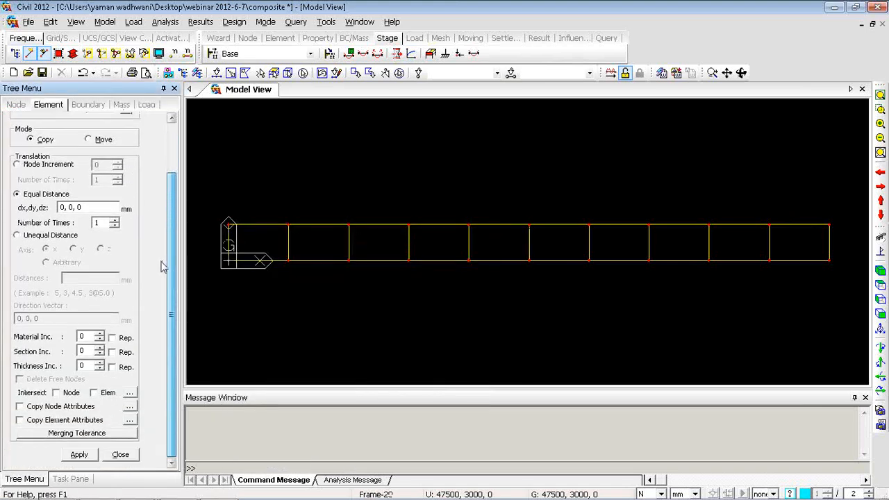
pyautogui.click(216, 73)
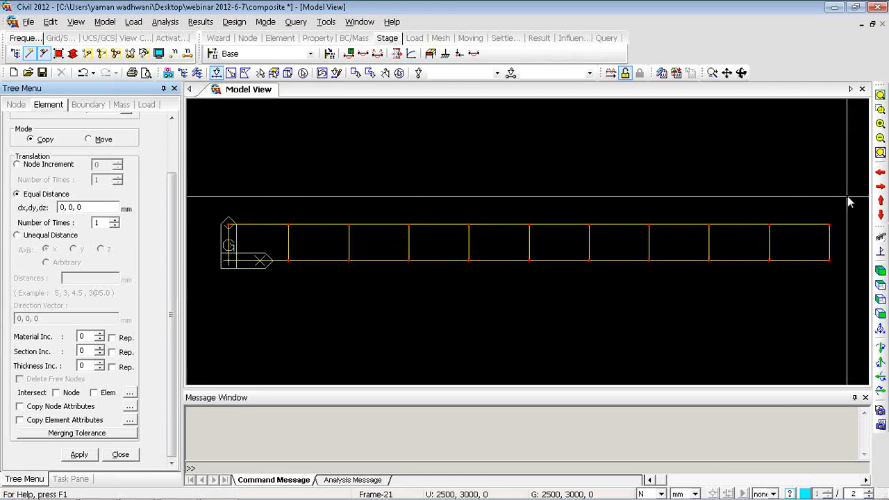
pyautogui.moveTo(850, 195); pyautogui.dragTo(207, 247)
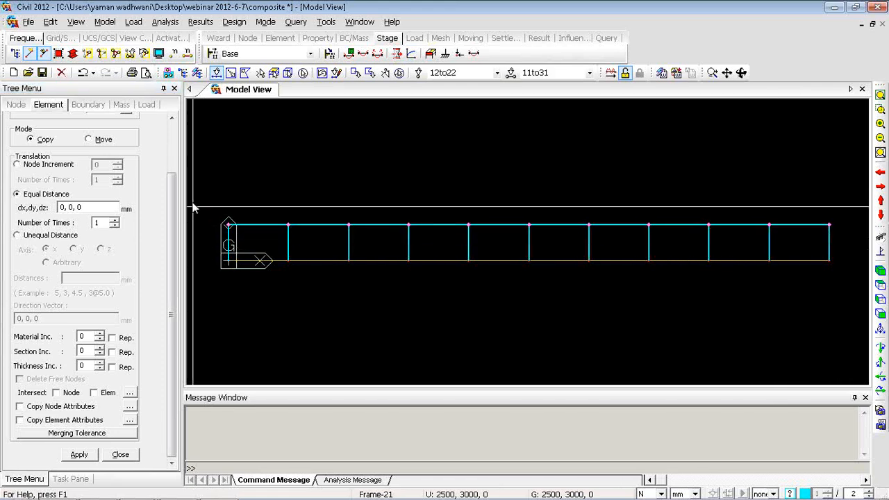
pyautogui.click(17, 236)
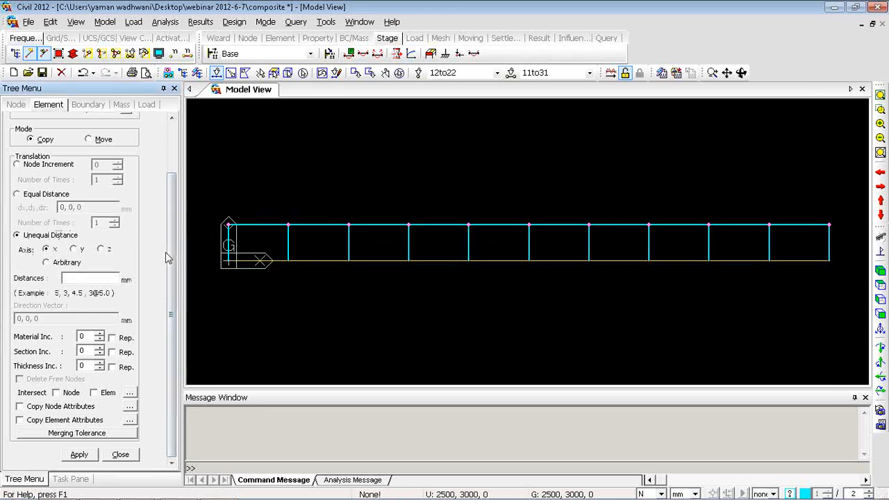
pyautogui.moveTo(169, 252); pyautogui.dragTo(173, 220)
pyautogui.moveTo(174, 185); pyautogui.dragTo(170, 223)
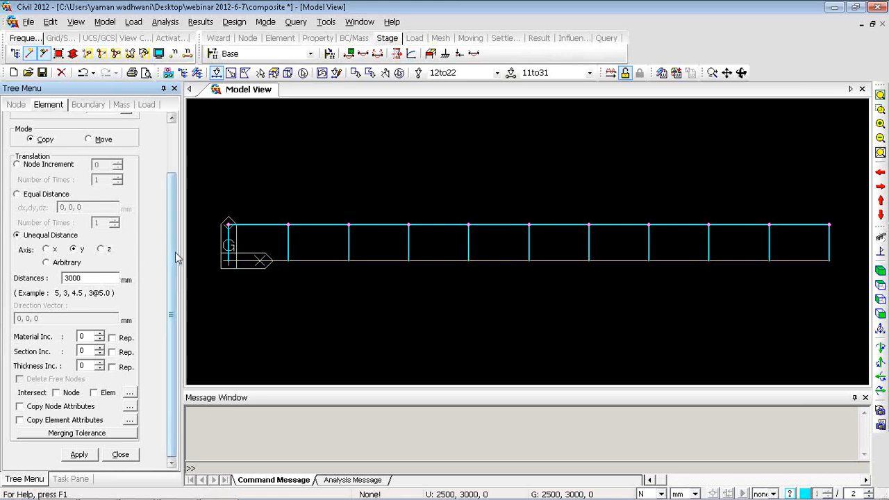
pyautogui.click(56, 392)
pyautogui.click(94, 393)
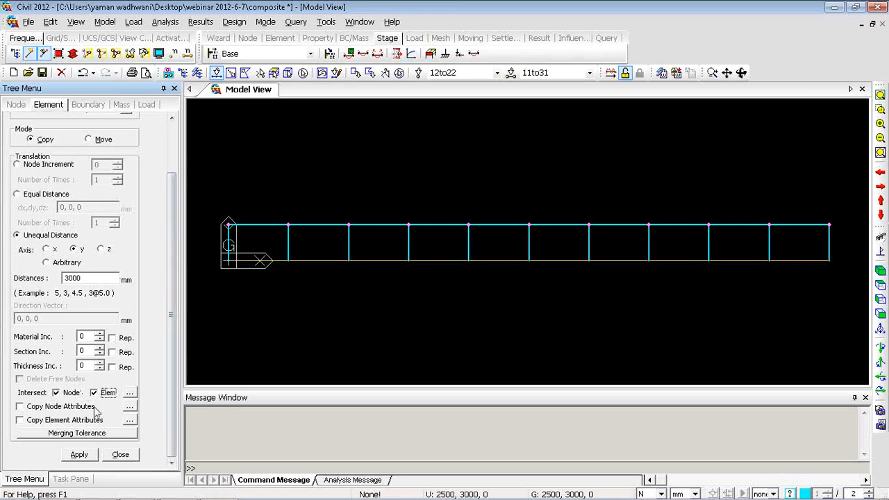
pyautogui.click(79, 454)
pyautogui.click(121, 454)
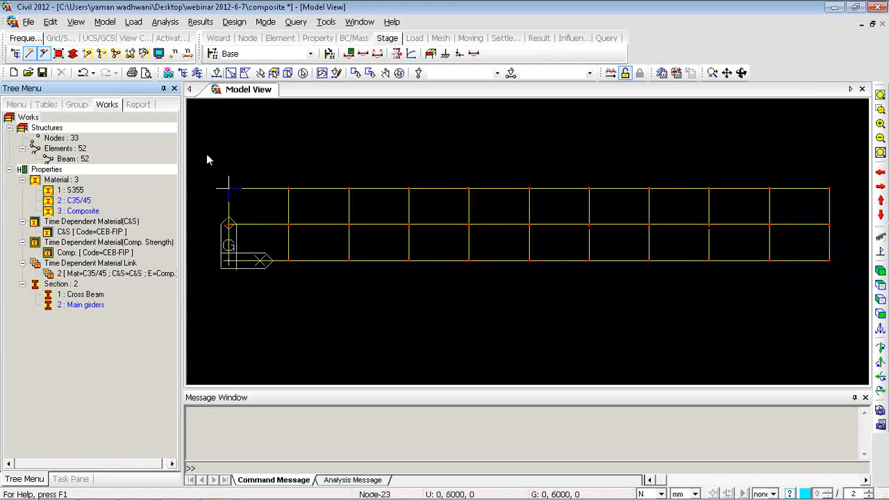
# Undo the translated copy of the girder and cross beams and slightly widen the tree panel
pyautogui.click(82, 72)
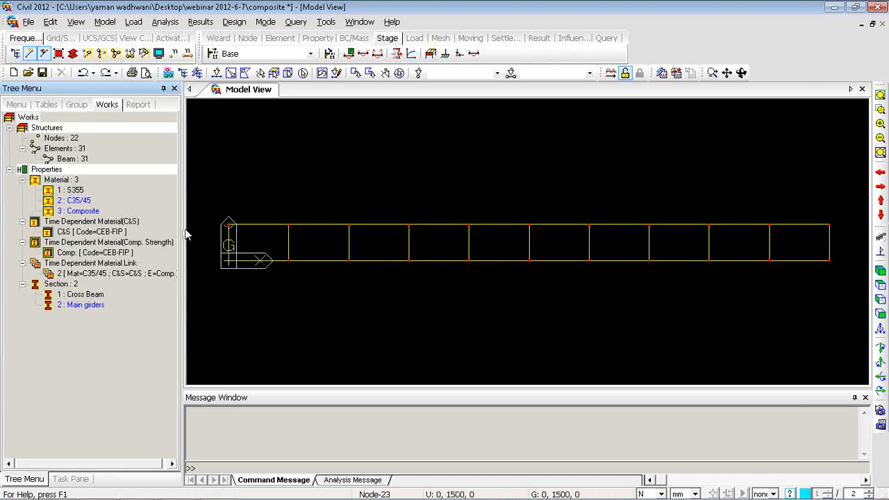
pyautogui.moveTo(179, 231); pyautogui.dragTo(197, 231)
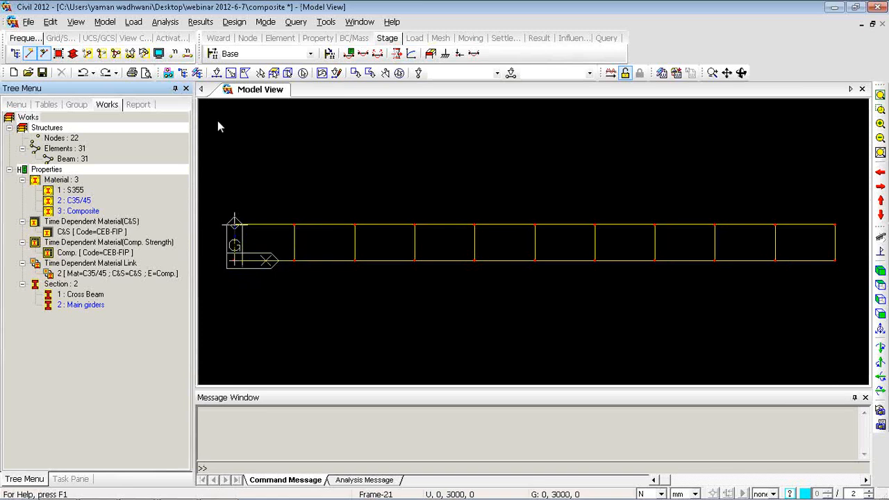
# Hide the UCS axis symbol in the model view
pyautogui.click(158, 54)
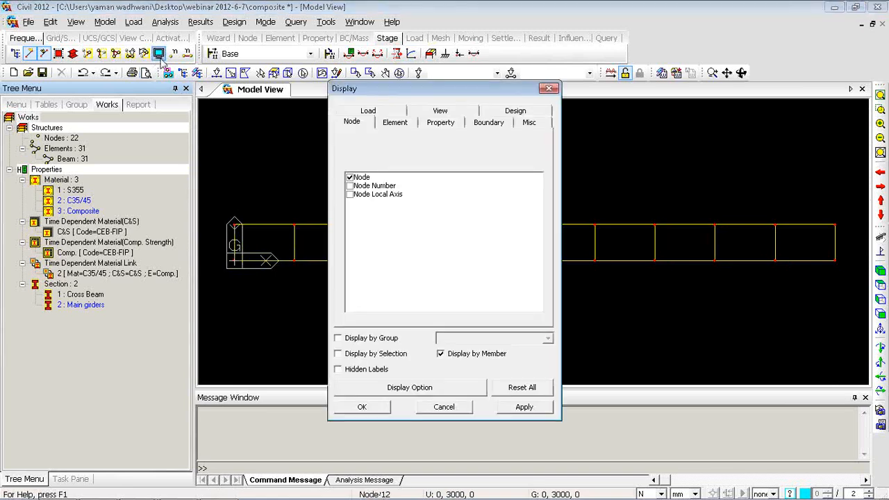
pyautogui.click(430, 114)
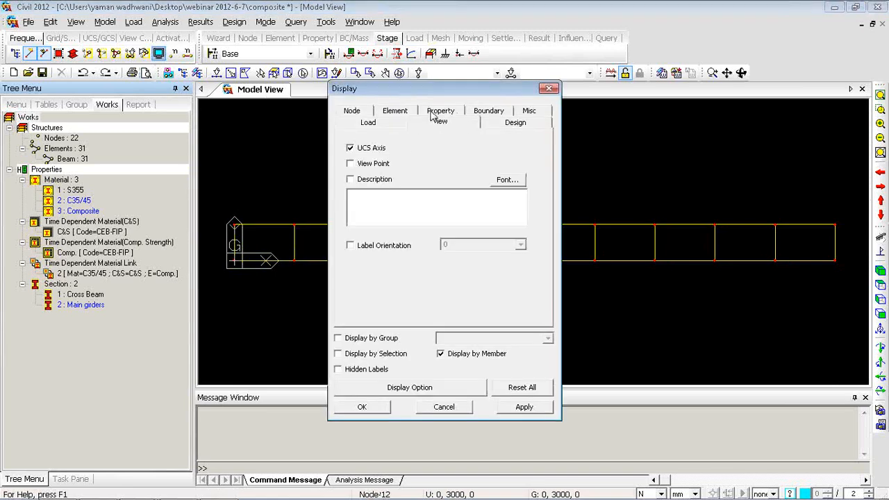
pyautogui.click(362, 407)
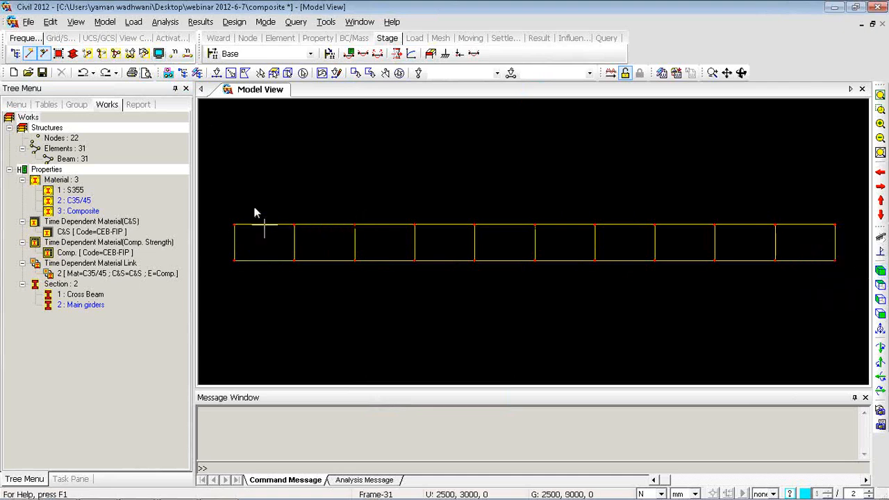
# Turn on the solid section display and examine the girder and cross beam joints at the frame's end in isometric view
pyautogui.click(72, 53)
pyautogui.click(880, 271)
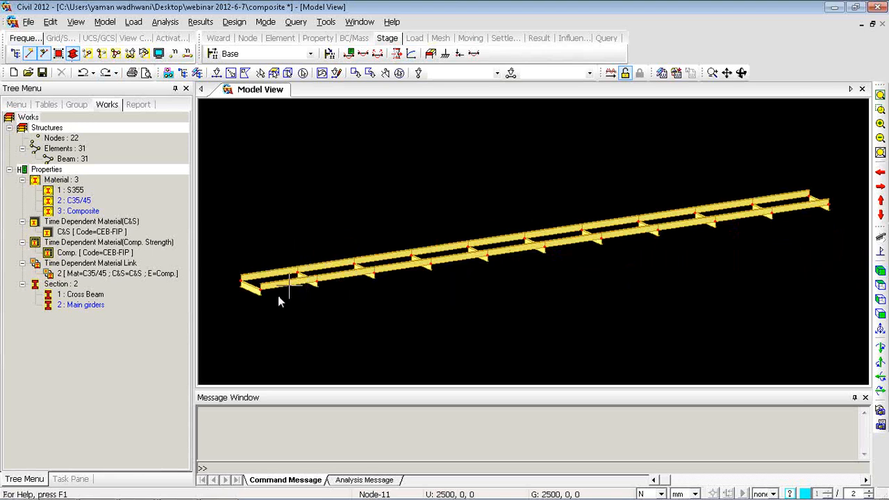
pyautogui.scroll(6, 274, 296)
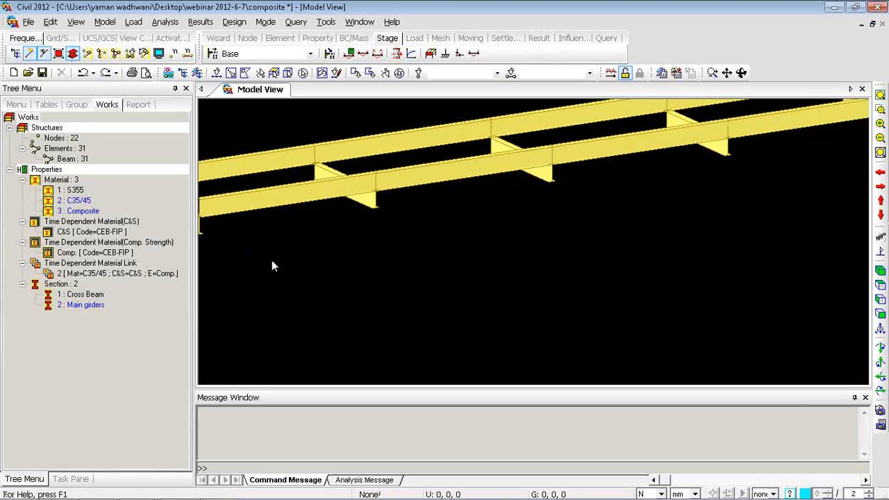
pyautogui.scroll(-3, 275, 224)
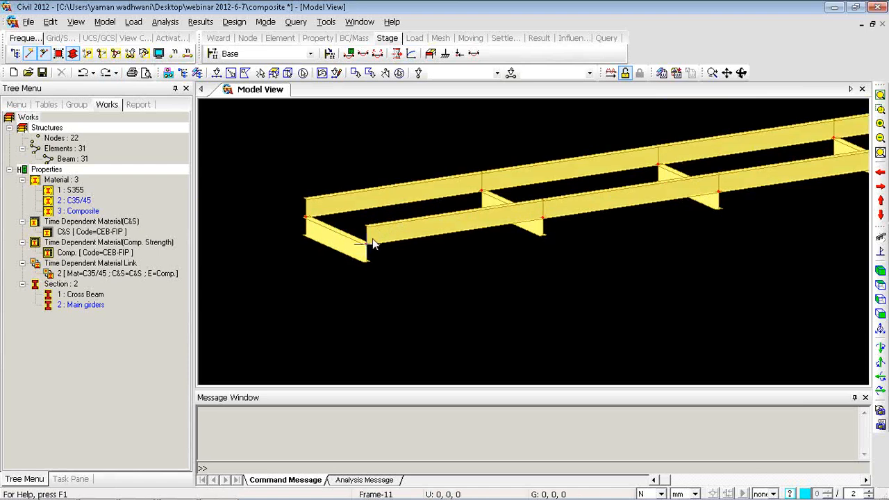
pyautogui.scroll(2, 431, 239)
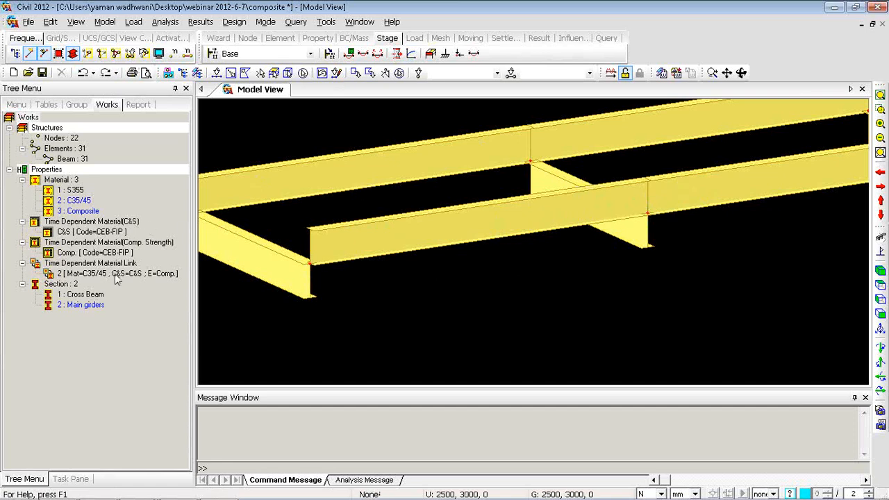
# Assign the Composite material to both longitudinal girder lines, leaving out the cross beams
pyautogui.click(880, 285)
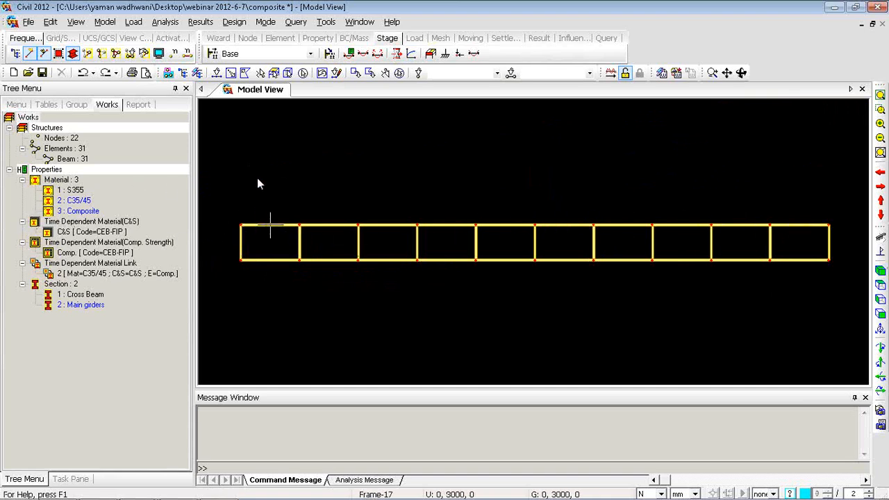
pyautogui.click(218, 75)
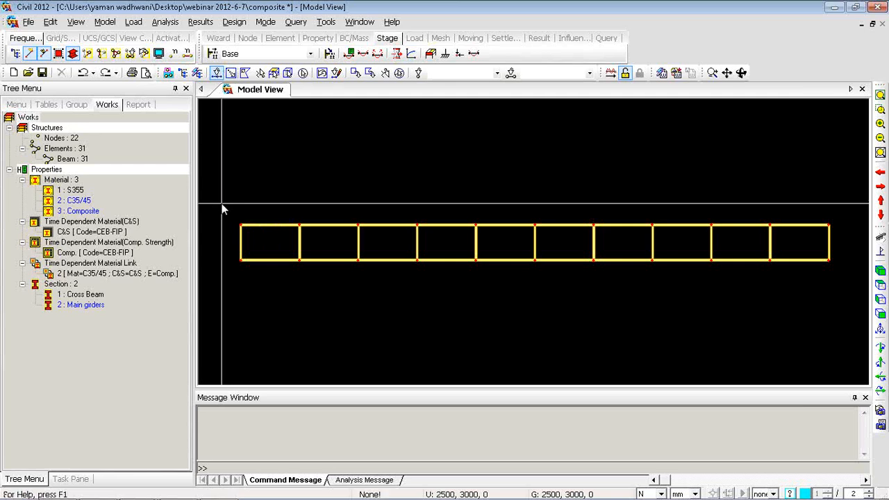
pyautogui.moveTo(223, 204); pyautogui.dragTo(849, 231)
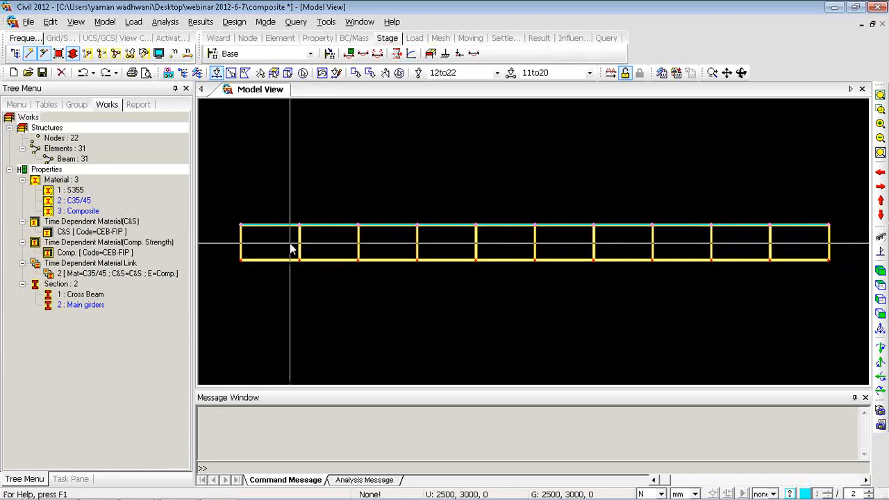
pyautogui.moveTo(218, 248); pyautogui.dragTo(841, 276)
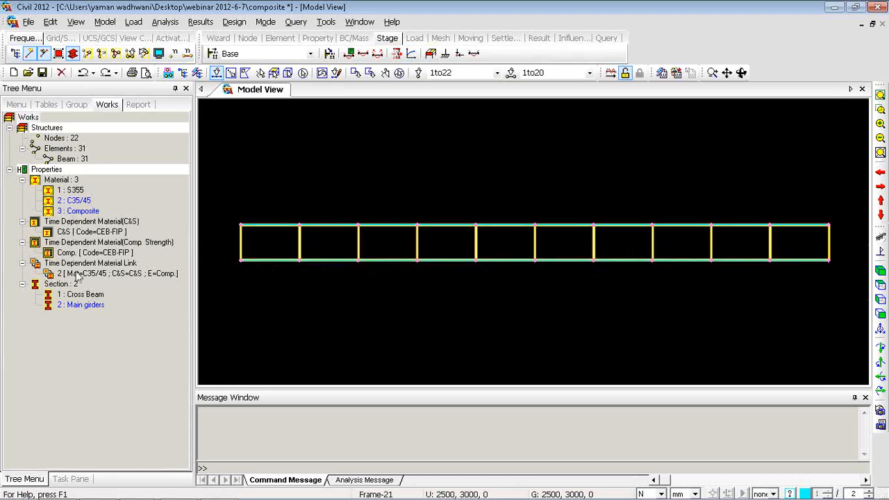
pyautogui.click(79, 216)
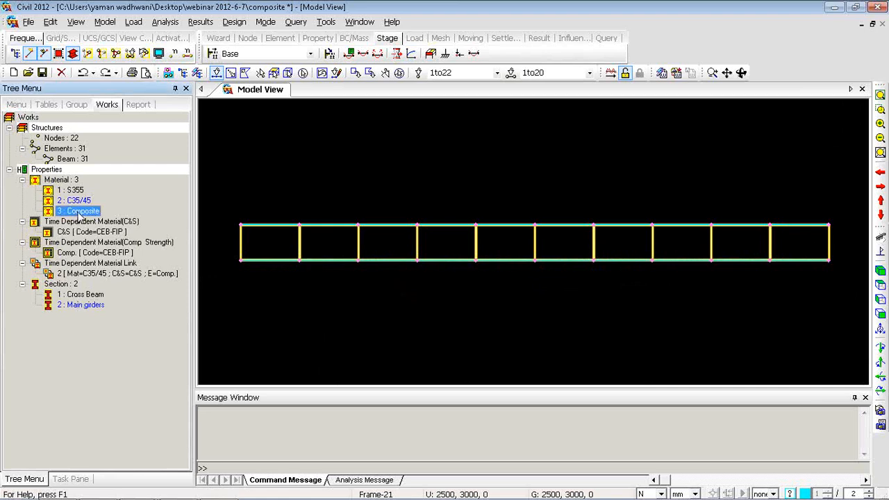
pyautogui.moveTo(79, 216); pyautogui.dragTo(332, 203)
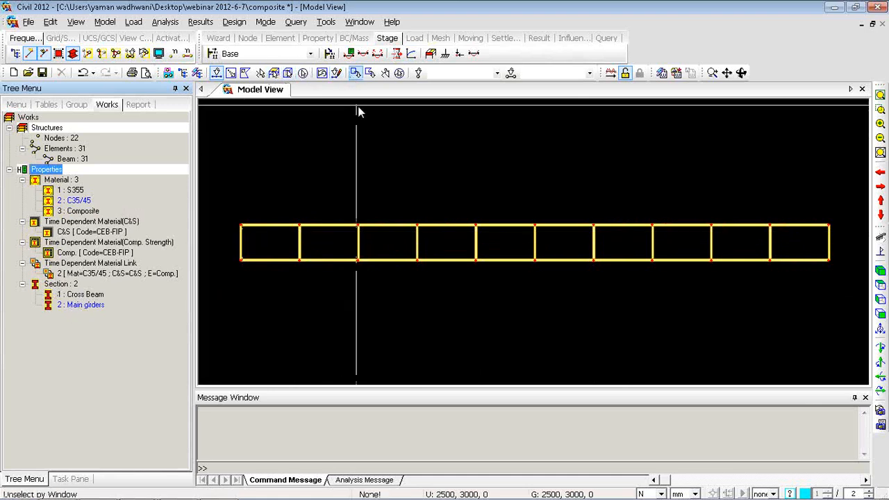
# Reselect both longitudinal girder lines and assign them the Main girders section
pyautogui.click(322, 74)
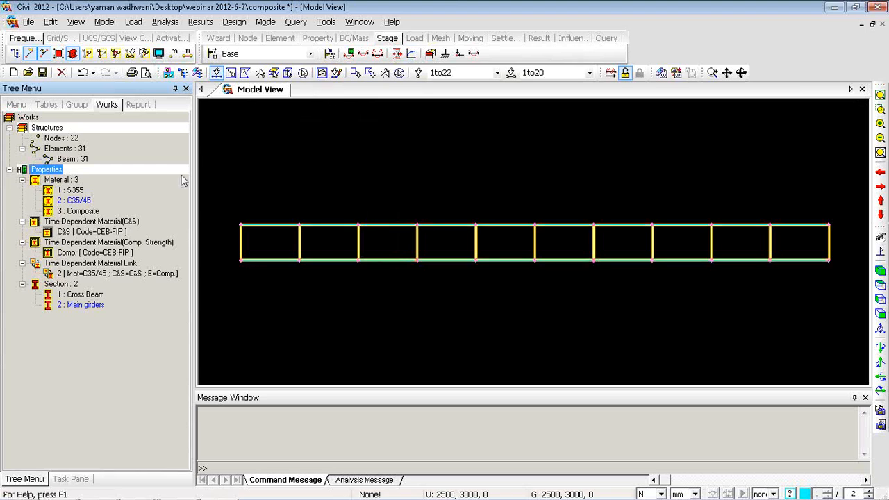
pyautogui.click(80, 306)
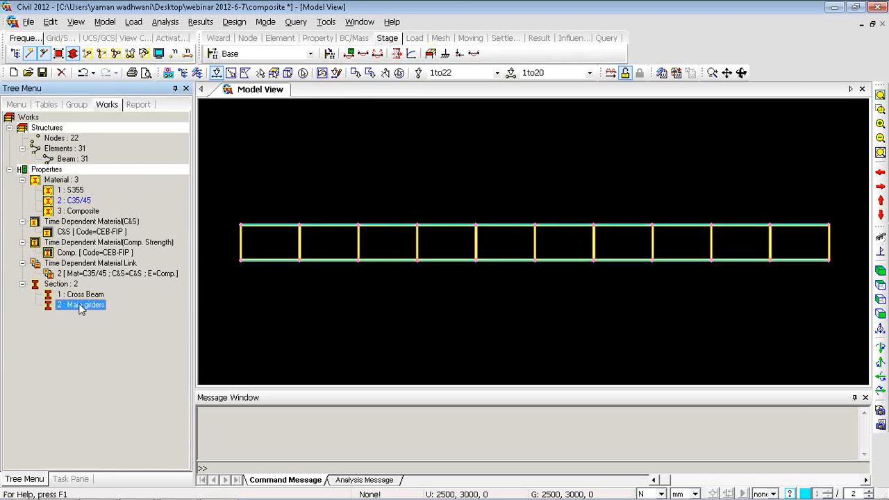
pyautogui.moveTo(80, 307); pyautogui.dragTo(340, 234)
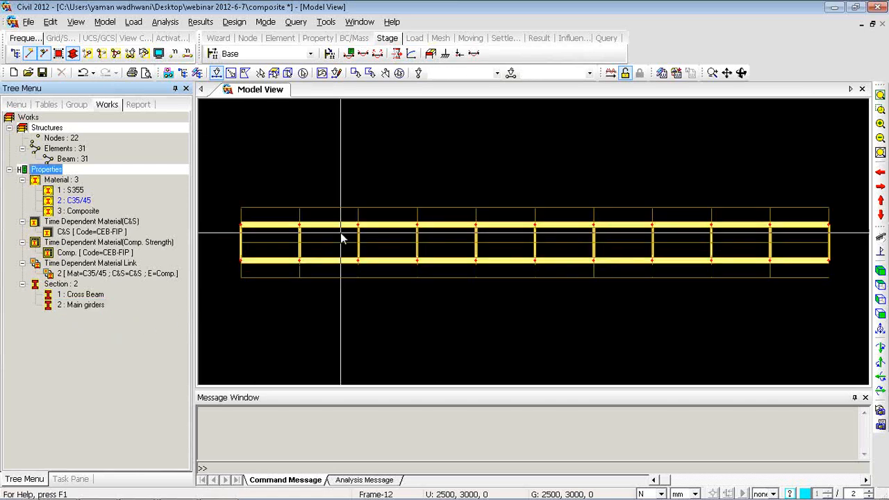
# Examine the composite girders and end cross beam in isometric and end-on views, leaving nothing selected
pyautogui.click(880, 270)
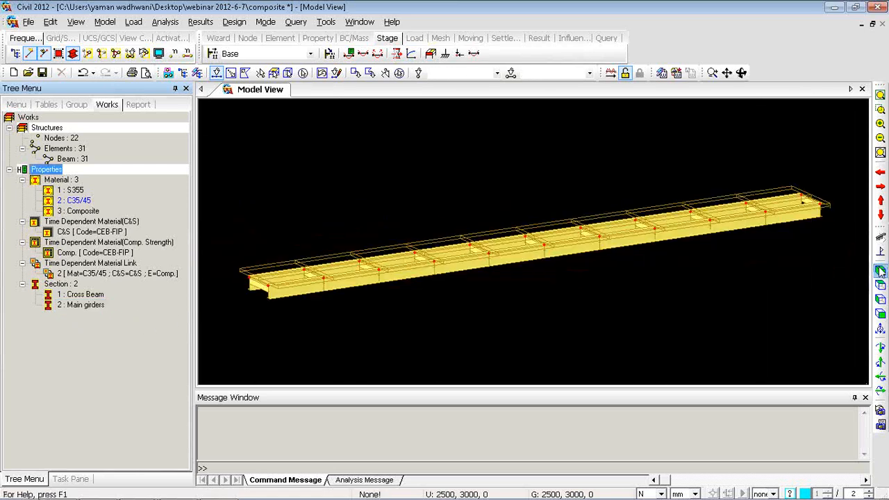
pyautogui.scroll(5, 258, 313)
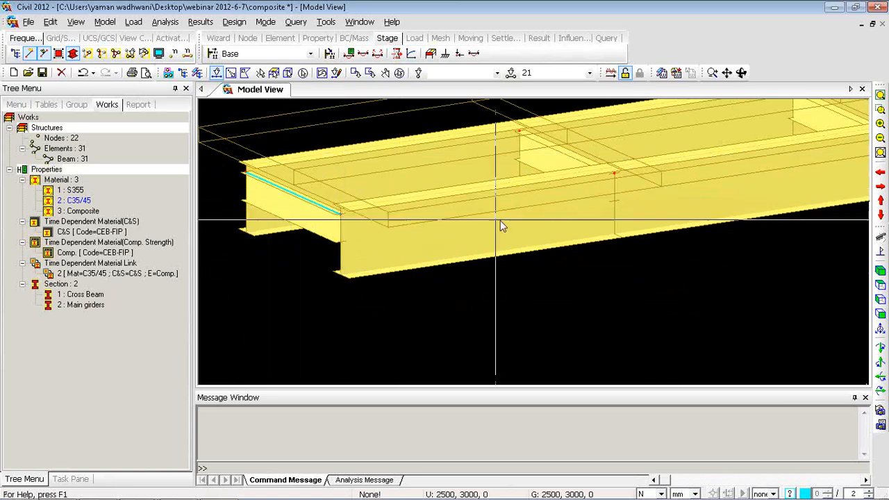
pyautogui.click(880, 300)
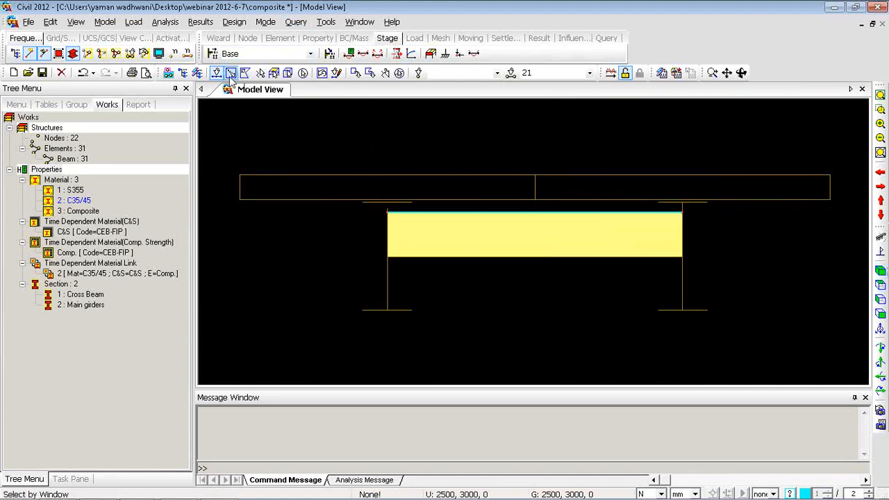
pyautogui.click(400, 74)
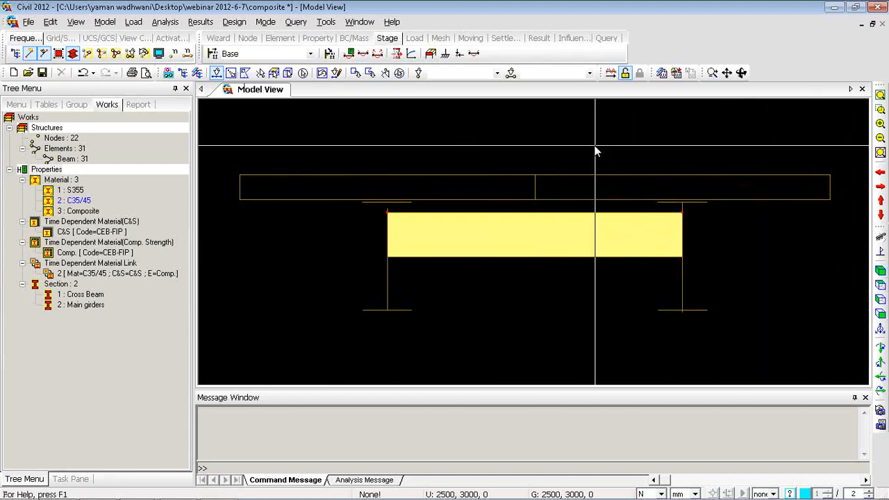
# Switch to the presentation, advance to the Change Element Parameters slide and return to midas Civil
pyautogui.hotkey('alt', 'Tab')
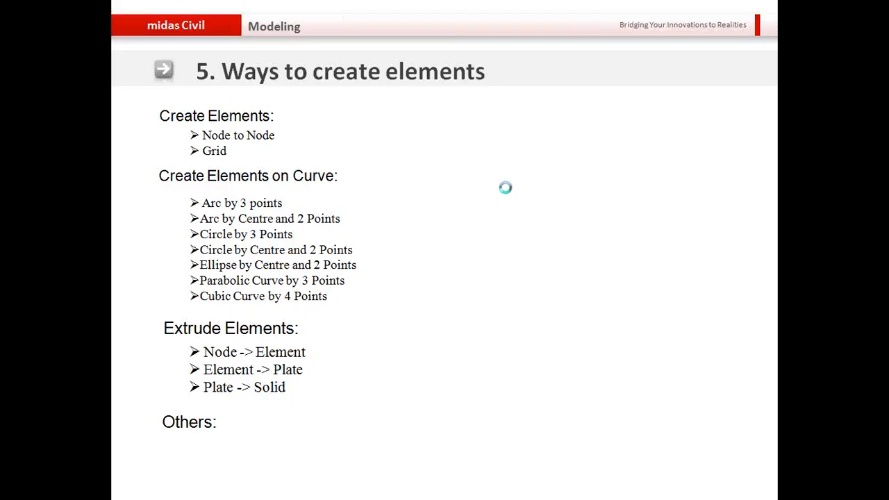
pyautogui.click(505, 189)
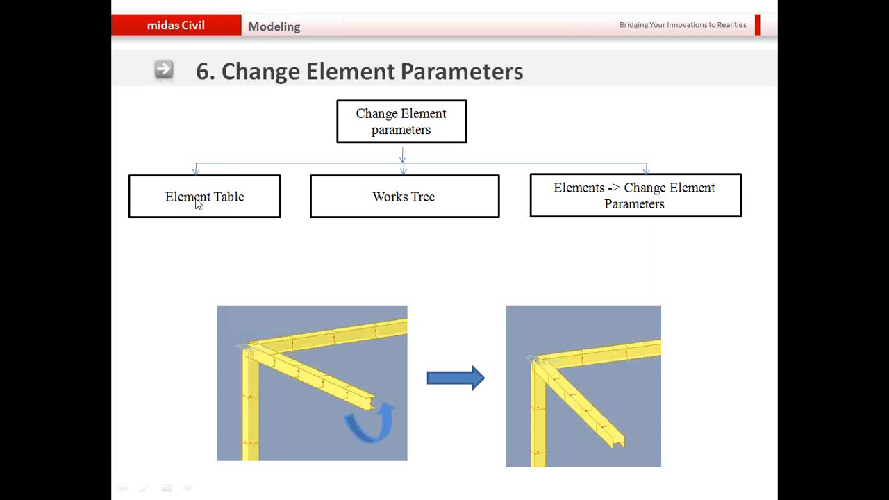
pyautogui.hotkey('alt', 'Tab')
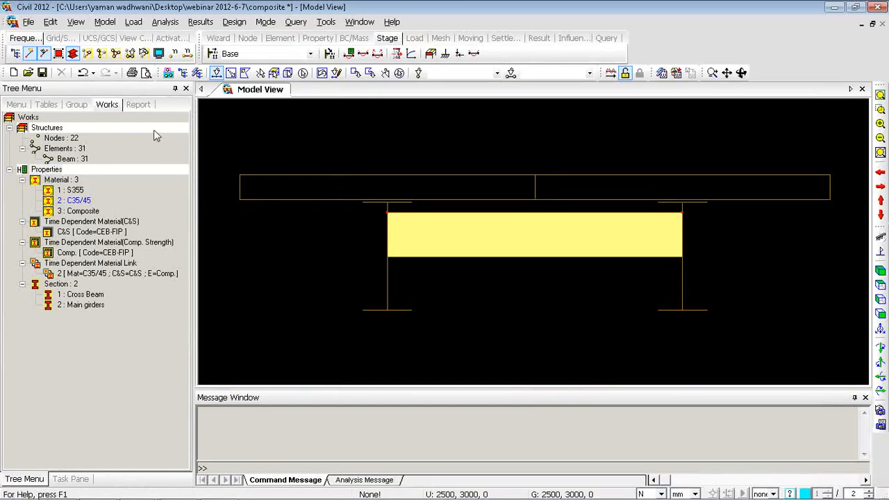
# Open the Elements table and examine the first element's type, material, property and node entries
pyautogui.click(103, 22)
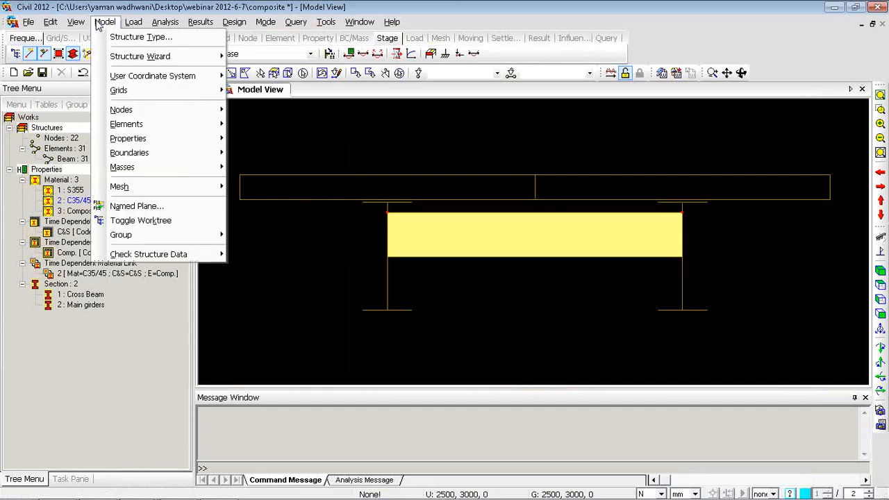
pyautogui.moveTo(145, 126)
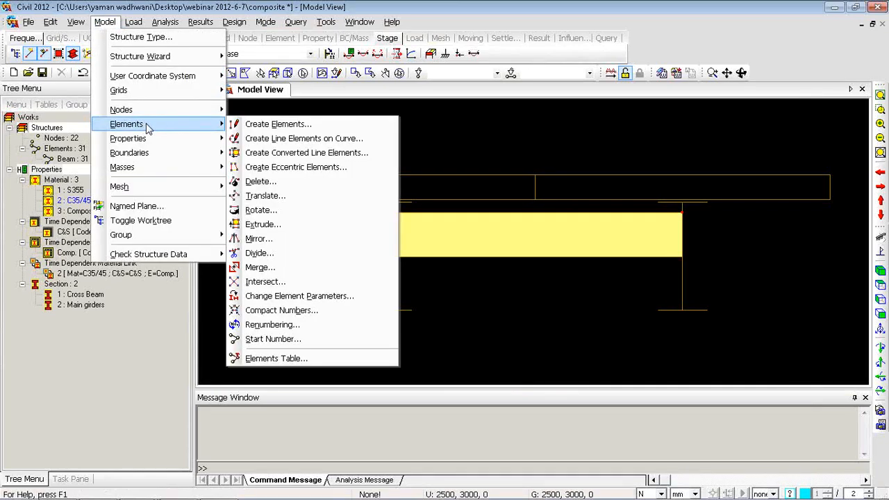
pyautogui.click(285, 358)
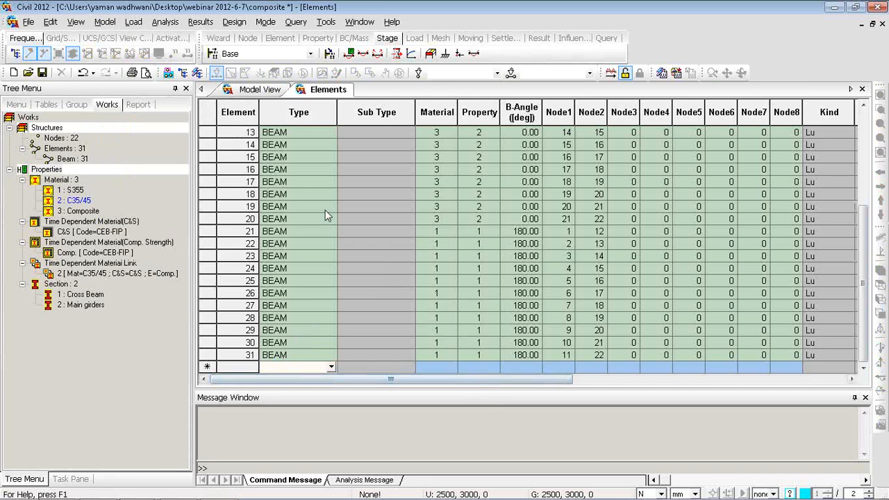
pyautogui.scroll(4, 293, 158)
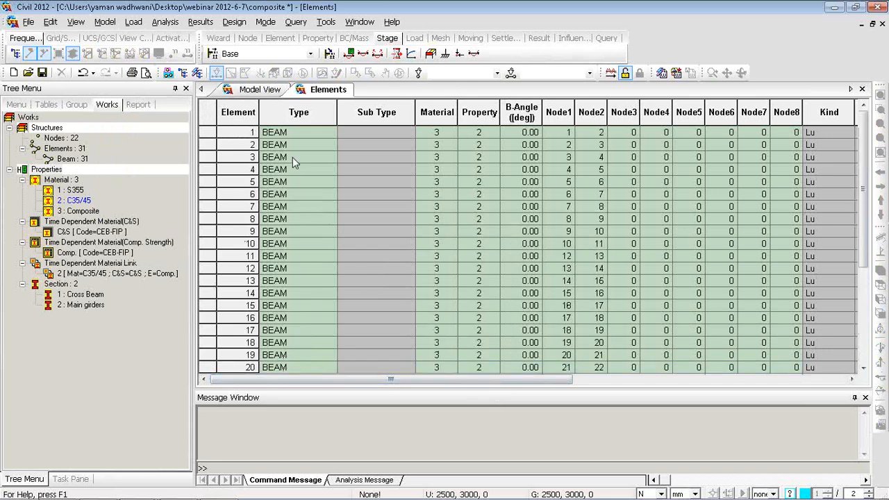
pyautogui.click(330, 132)
pyautogui.click(332, 132)
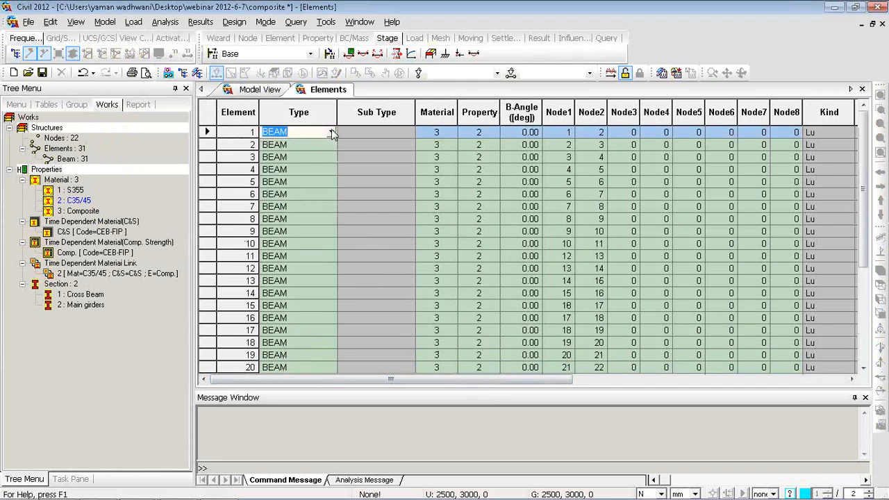
pyautogui.click(429, 132)
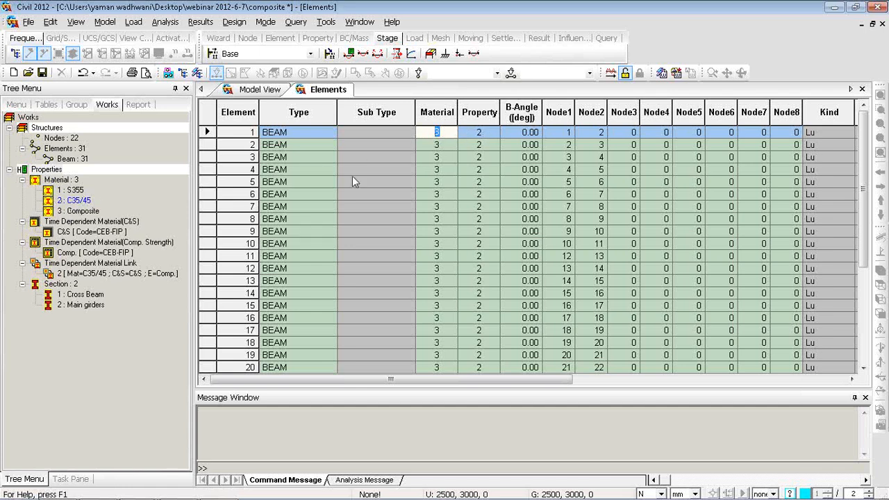
pyautogui.click(485, 133)
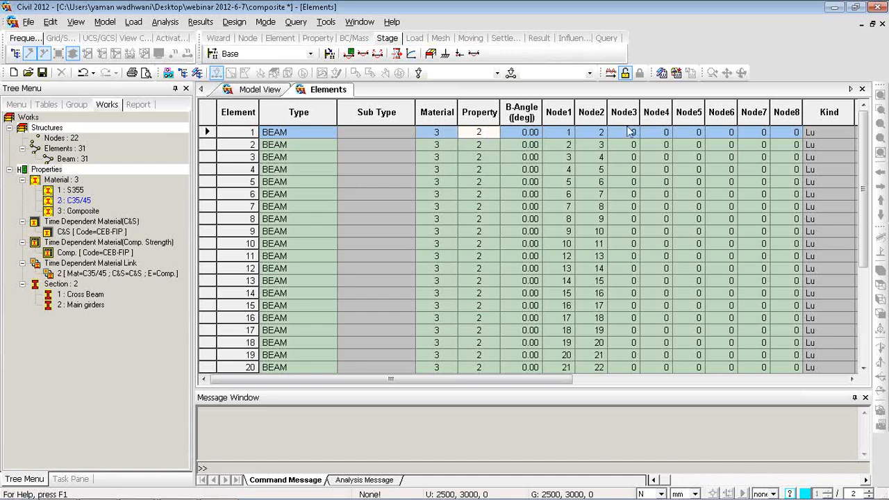
pyautogui.moveTo(549, 382)
pyautogui.mouseDown()
pyautogui.moveTo(804, 381)
pyautogui.moveTo(519, 381)
pyautogui.moveTo(554, 383)
pyautogui.mouseUp()
pyautogui.click(566, 133)
pyautogui.click(583, 133)
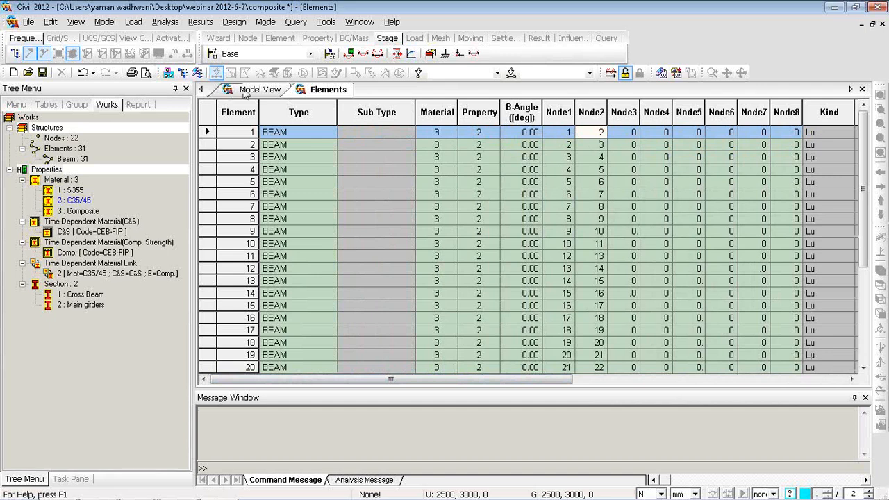
# Return to the model in isometric view and try assigning the Main girders section with nothing selected
pyautogui.click(244, 90)
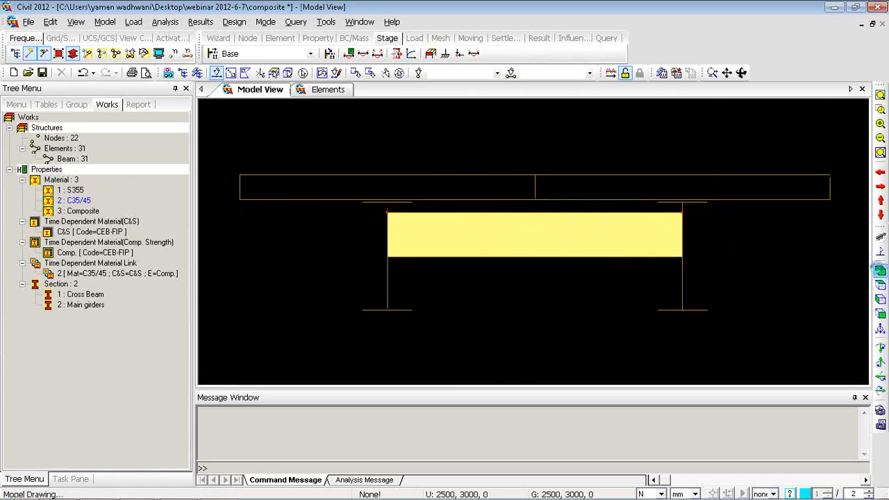
pyautogui.click(880, 270)
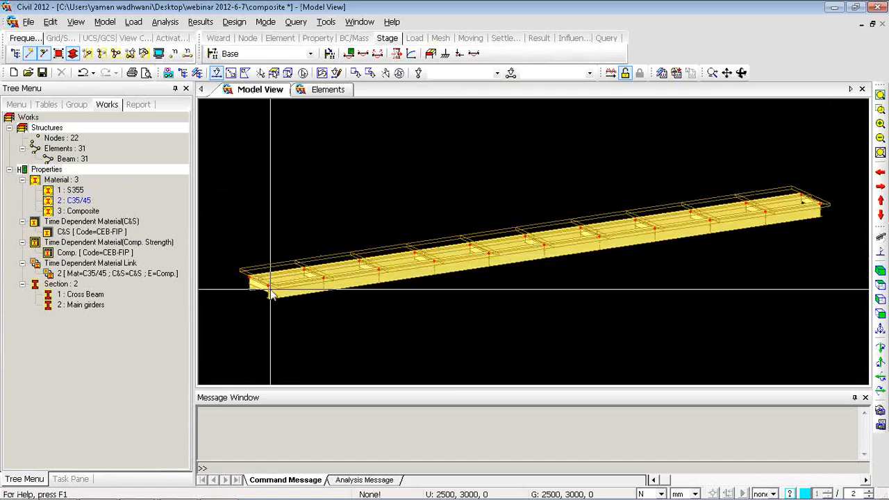
pyautogui.click(88, 305)
pyautogui.moveTo(107, 313); pyautogui.dragTo(300, 265)
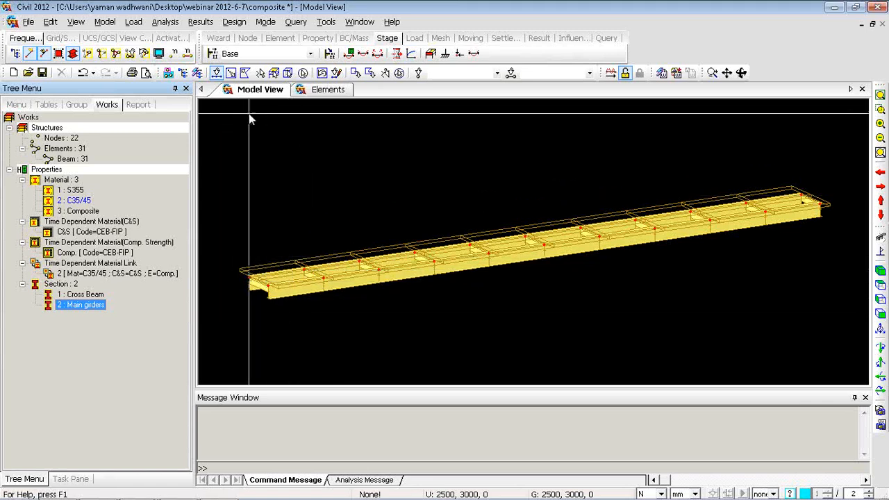
# Open Change Element Parameters and examine the options for Section ID, Element Local Axis and Element Type
pyautogui.rightClick(228, 103)
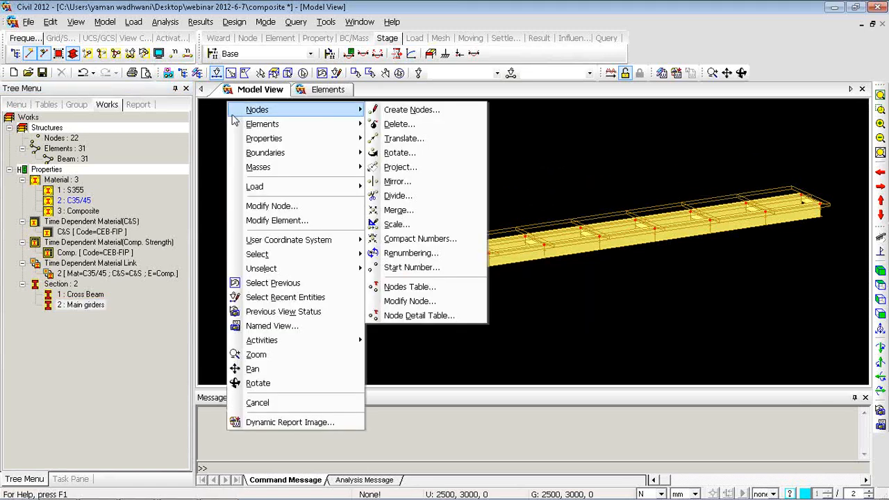
pyautogui.moveTo(242, 126)
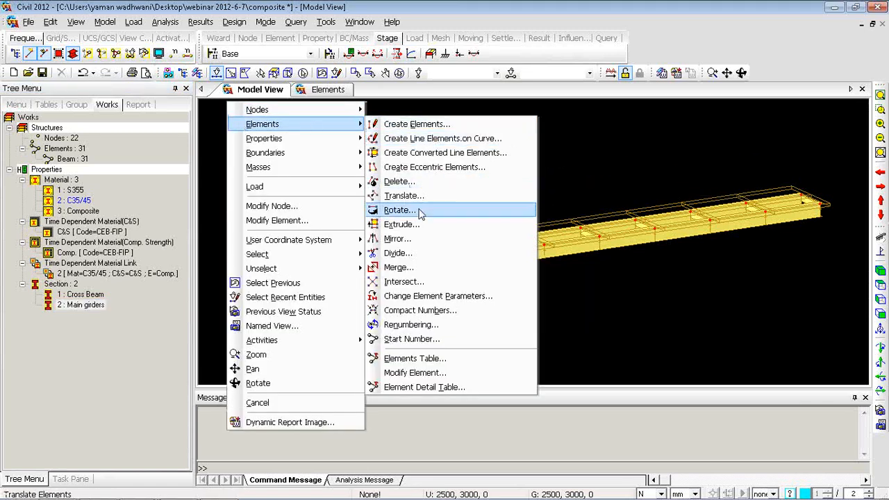
pyautogui.click(438, 296)
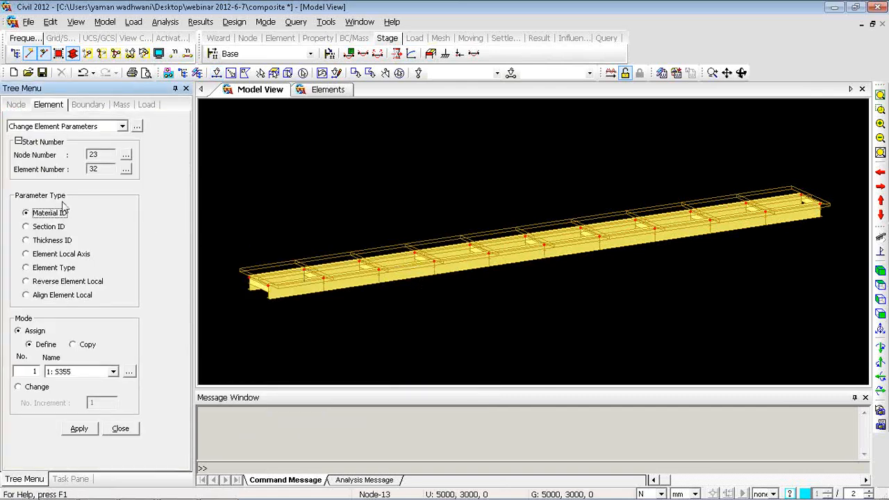
pyautogui.click(38, 228)
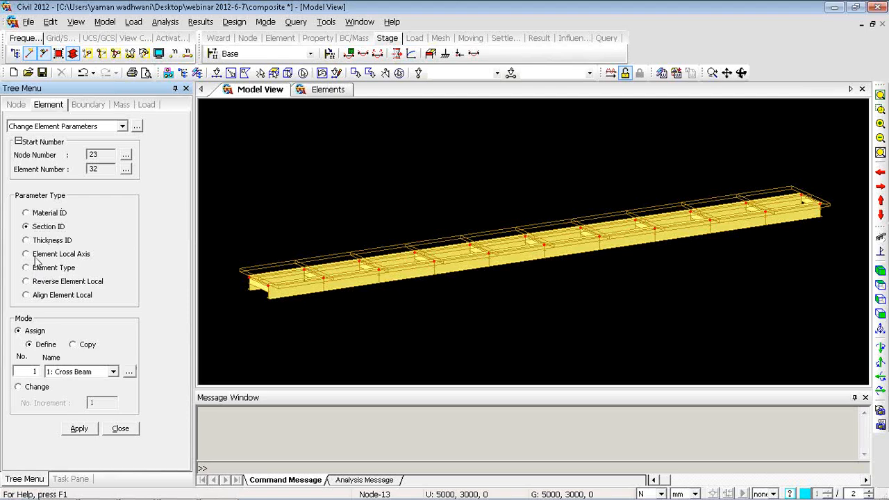
pyautogui.click(39, 255)
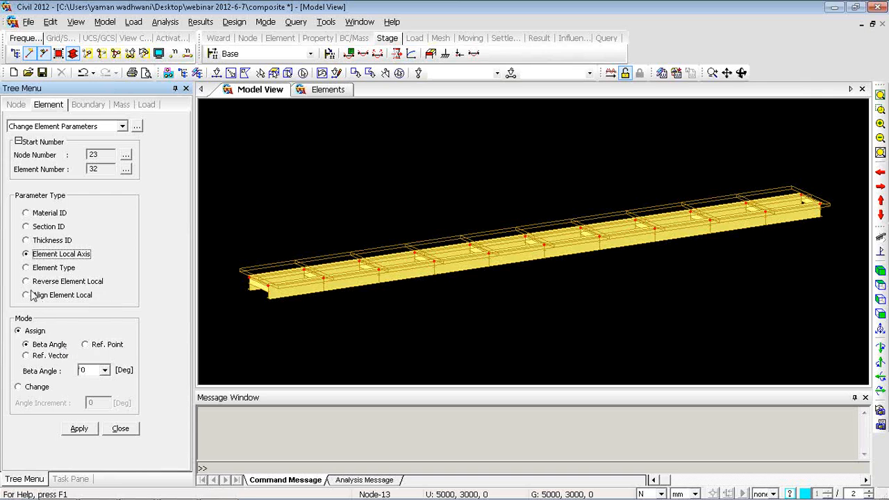
pyautogui.click(26, 268)
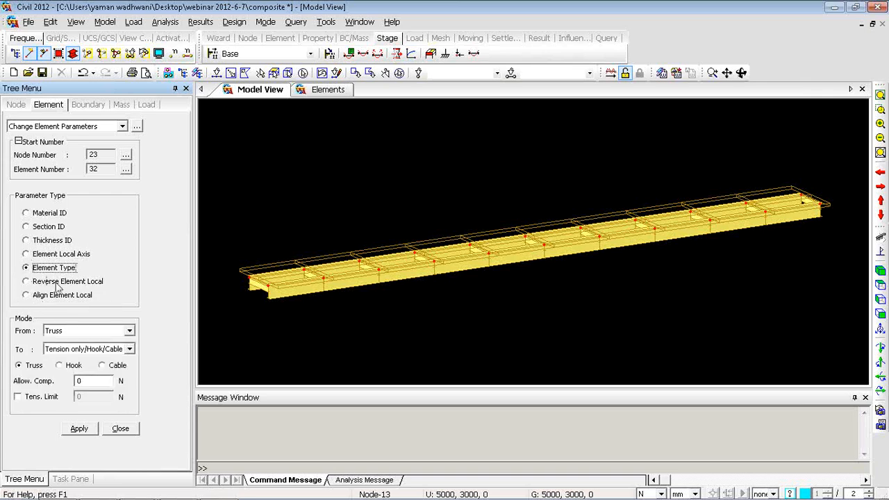
# Try to convert all elements from general beam/tapered beam to truss, clearing the selection and closing the parameter settings
pyautogui.click(82, 332)
pyautogui.click(89, 368)
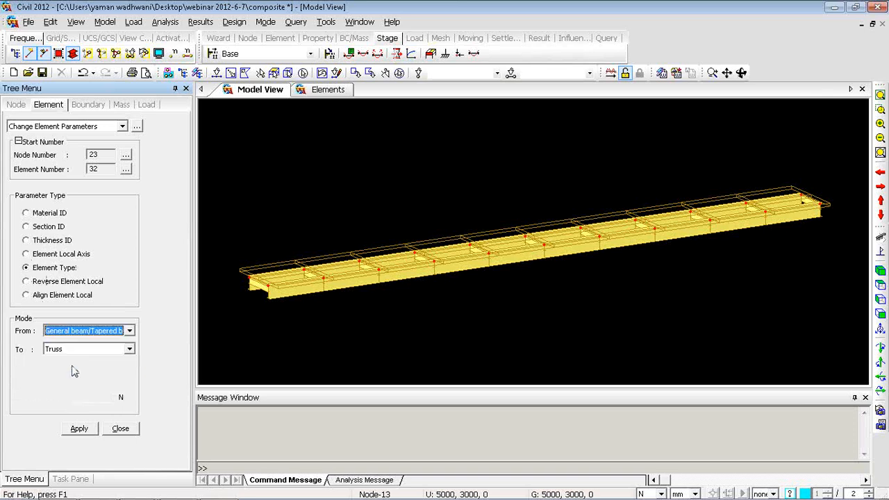
pyautogui.click(96, 349)
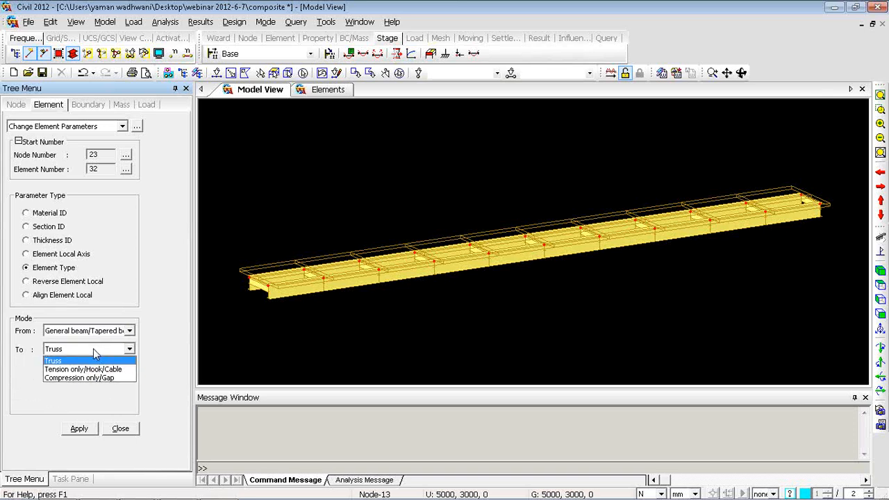
pyautogui.click(93, 354)
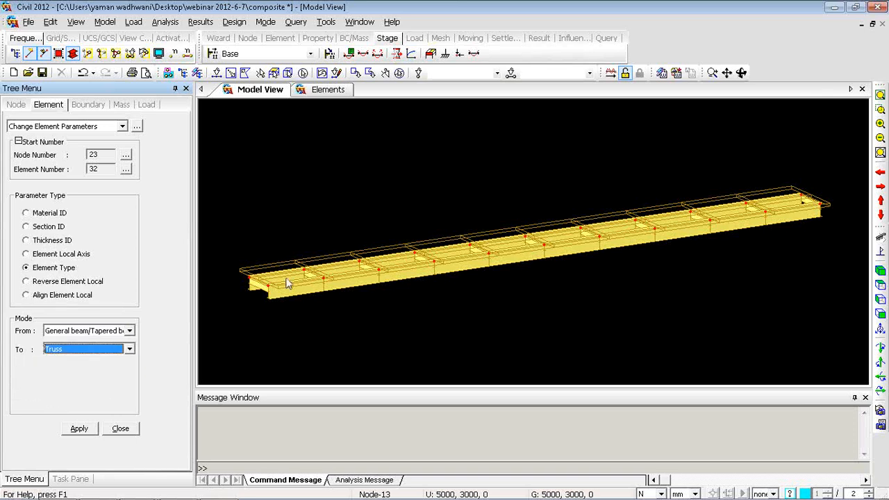
pyautogui.click(303, 72)
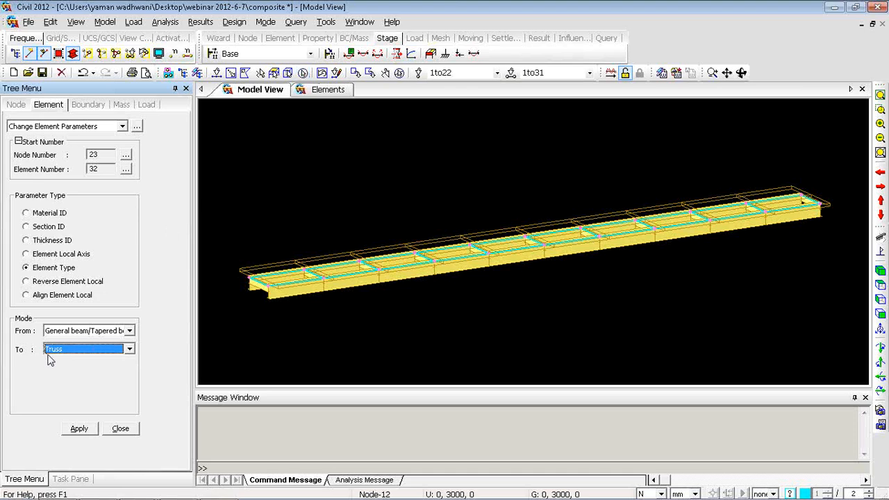
pyautogui.click(75, 429)
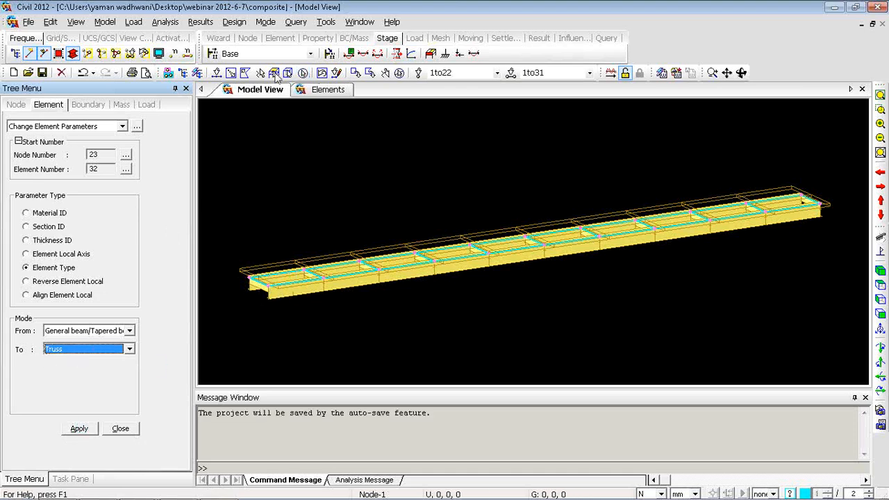
pyautogui.click(400, 73)
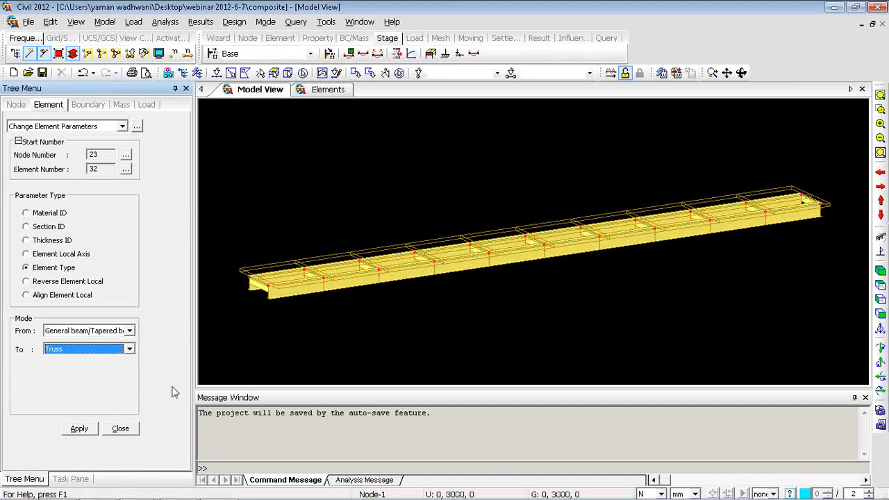
pyautogui.click(121, 429)
# Switch to the presentation, advance to the Mass Data slide and return to midas Civil
pyautogui.hotkey('alt', 'Tab')
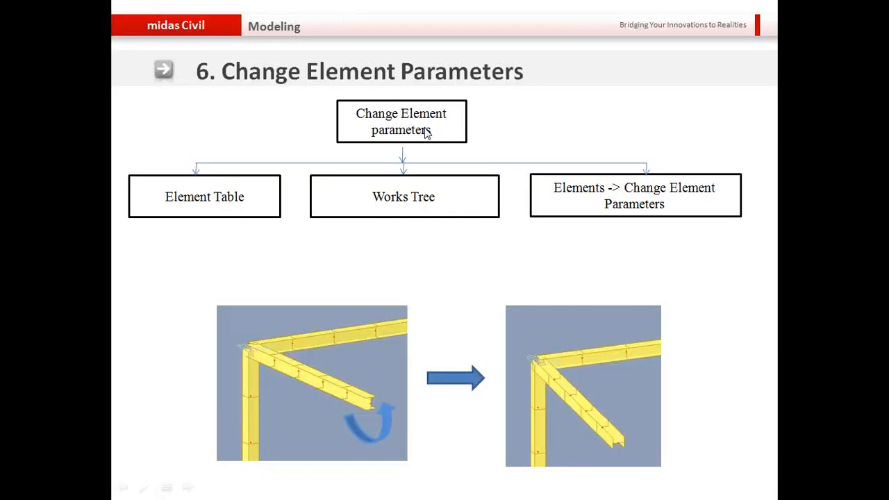
pyautogui.click(425, 128)
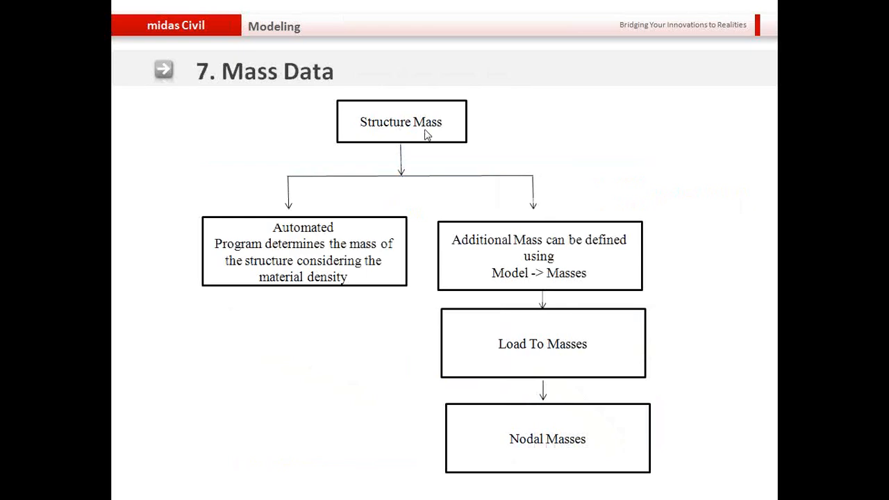
pyautogui.hotkey('alt', 'Tab')
# Examine the S355 material's density properties and close its data without making changes
pyautogui.rightClick(68, 190)
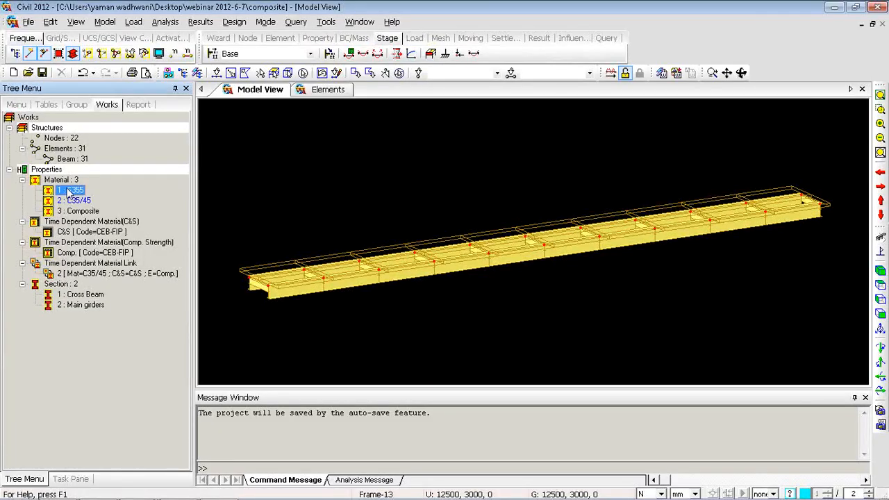
pyautogui.click(131, 358)
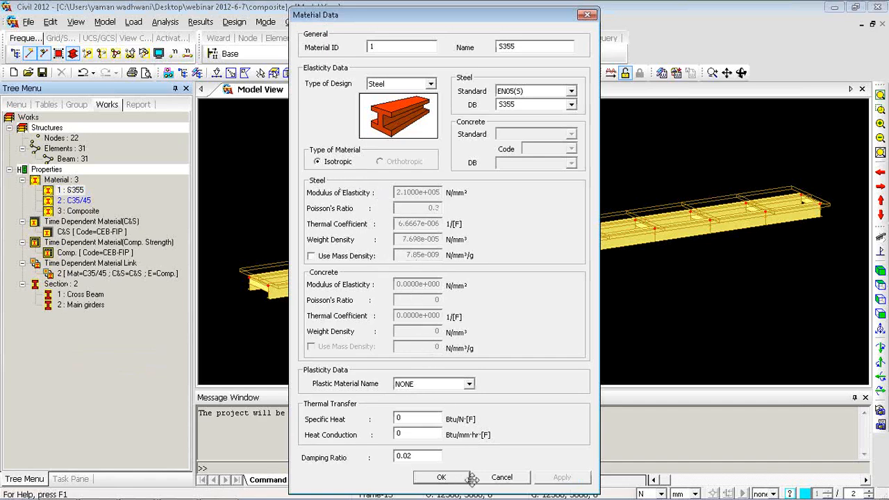
pyautogui.click(501, 477)
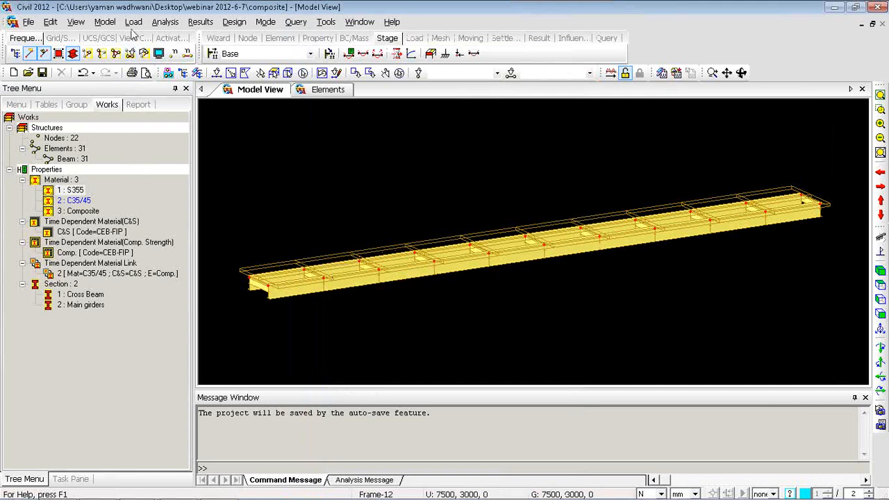
# Open the Nodal Masses settings, examine the translational and rotational mass components, and close them without adding a mass
pyautogui.click(105, 23)
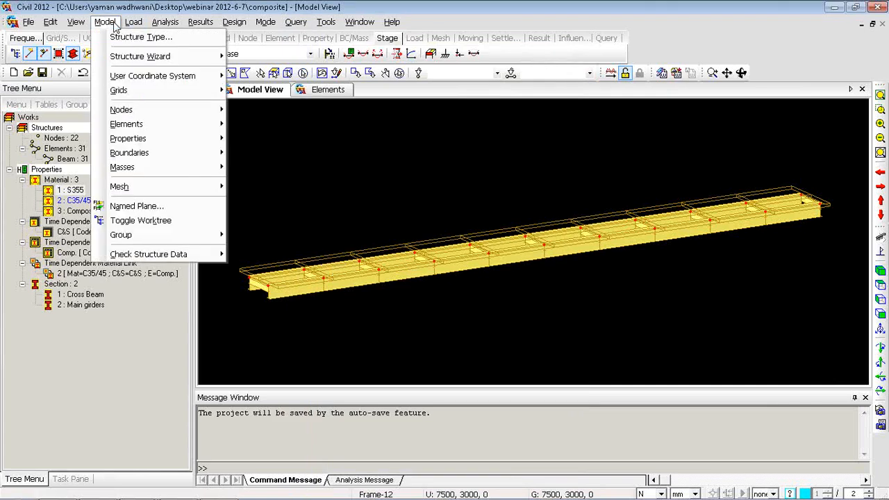
pyautogui.moveTo(161, 169)
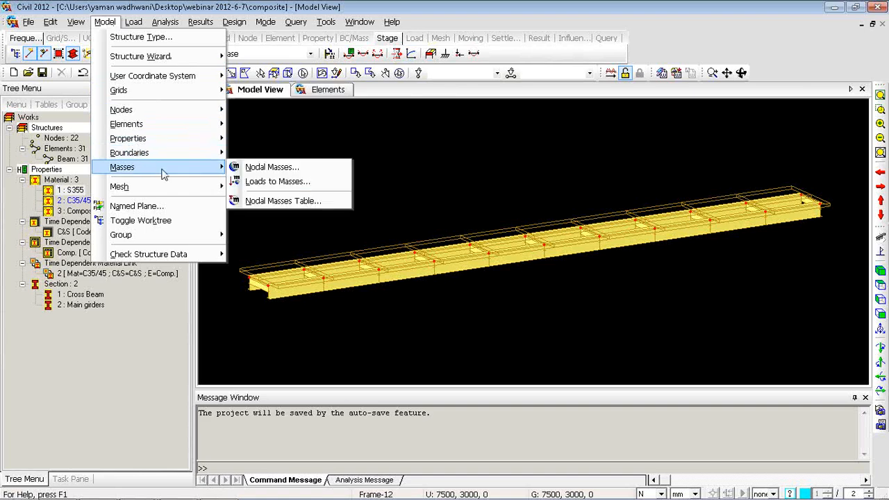
pyautogui.click(248, 168)
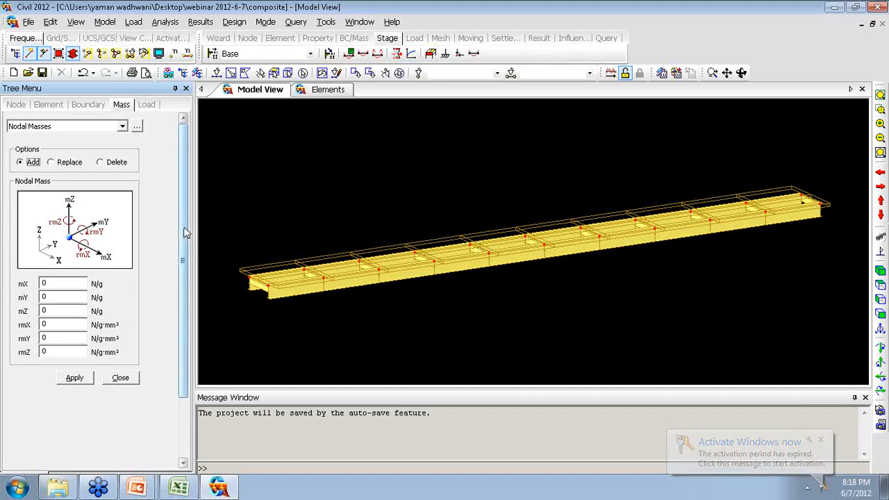
pyautogui.scroll(-3, 185, 250)
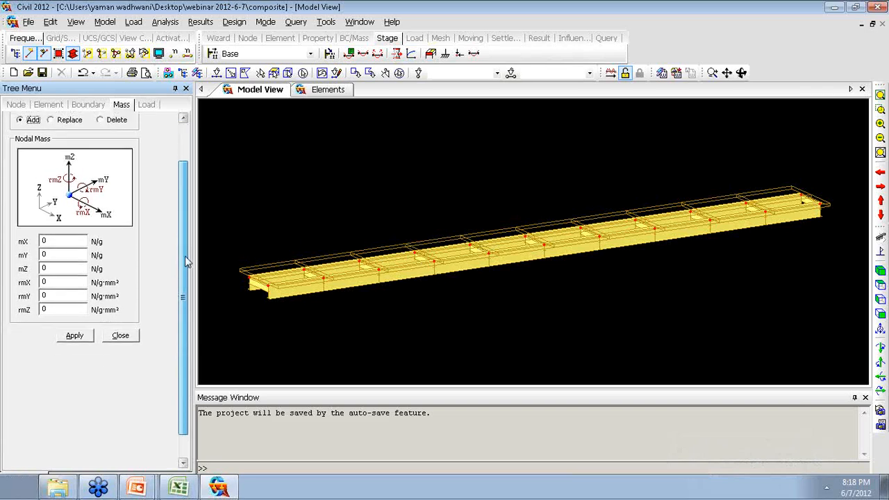
pyautogui.scroll(3, 184, 266)
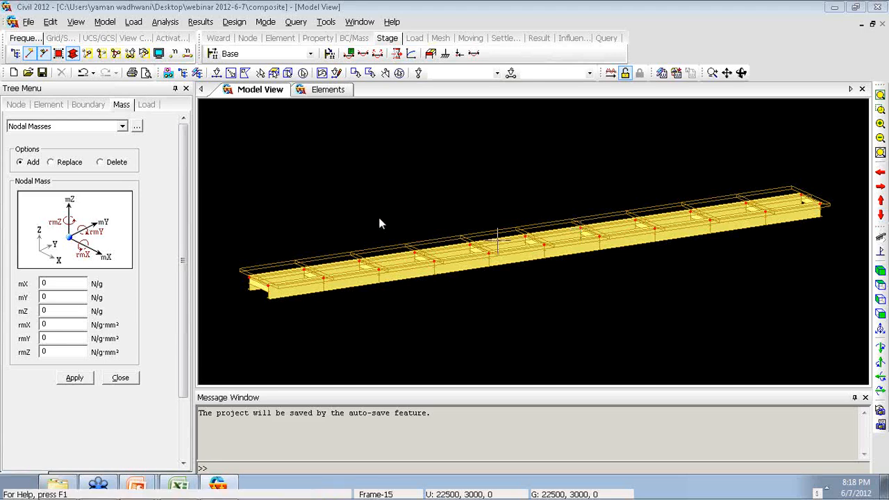
pyautogui.click(110, 381)
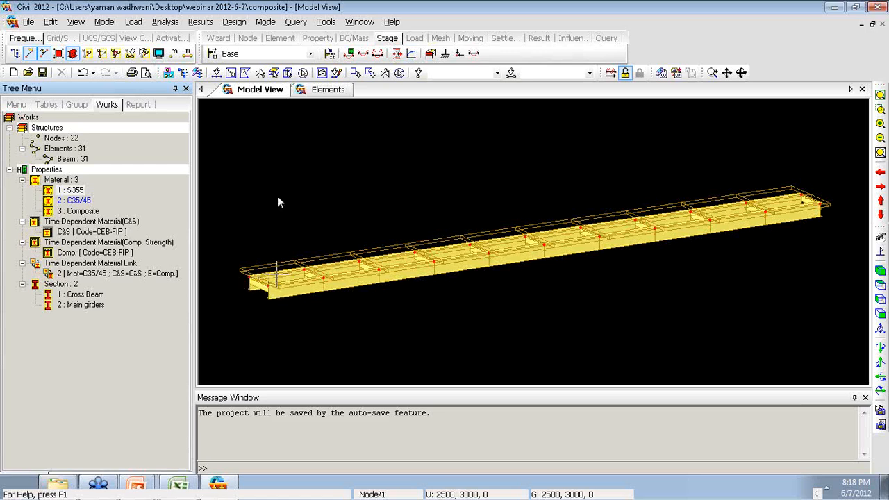
pyautogui.scroll(5, 246, 306)
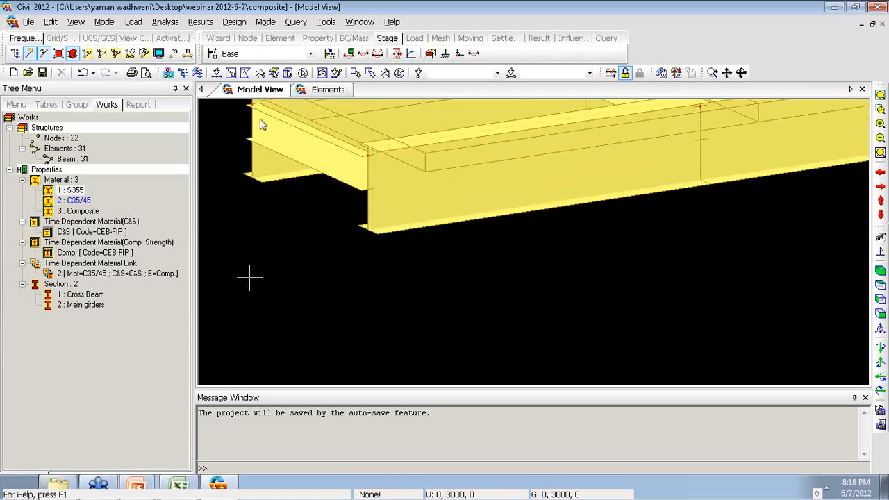
# Select the end cross beam in the model and examine the Cross Beam section's data and offset against it
pyautogui.click(217, 73)
pyautogui.click(300, 147)
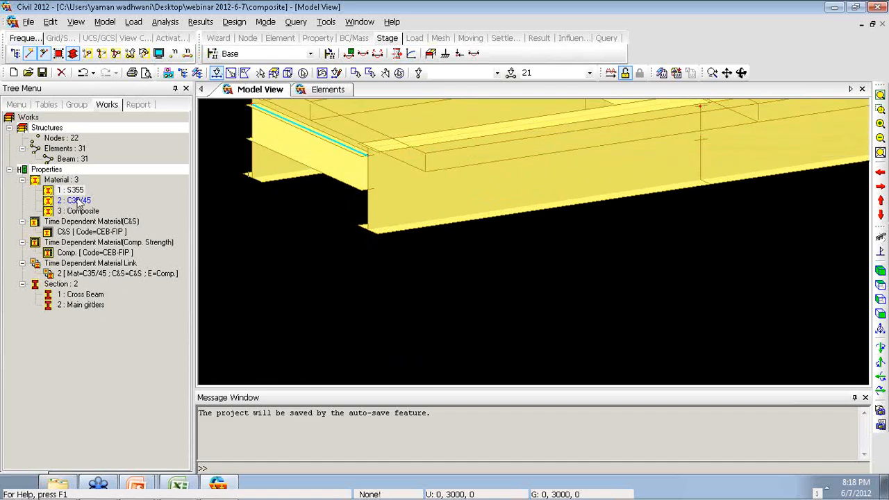
pyautogui.rightClick(83, 295)
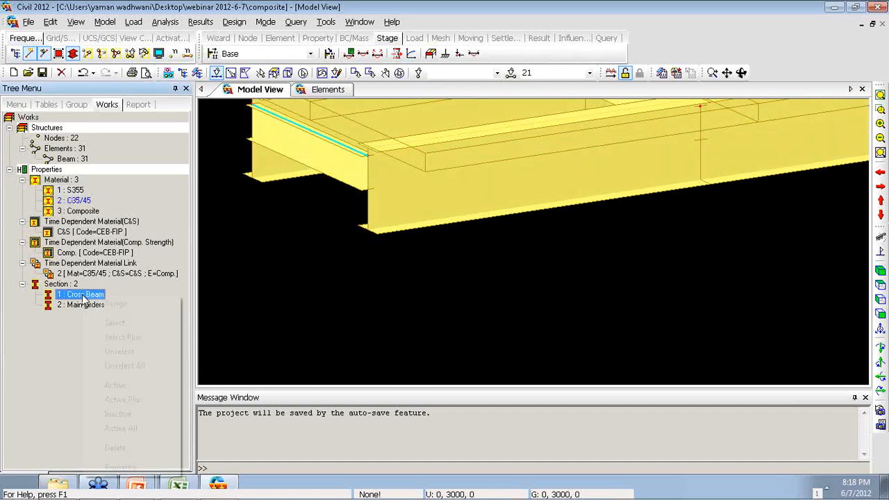
pyautogui.click(135, 470)
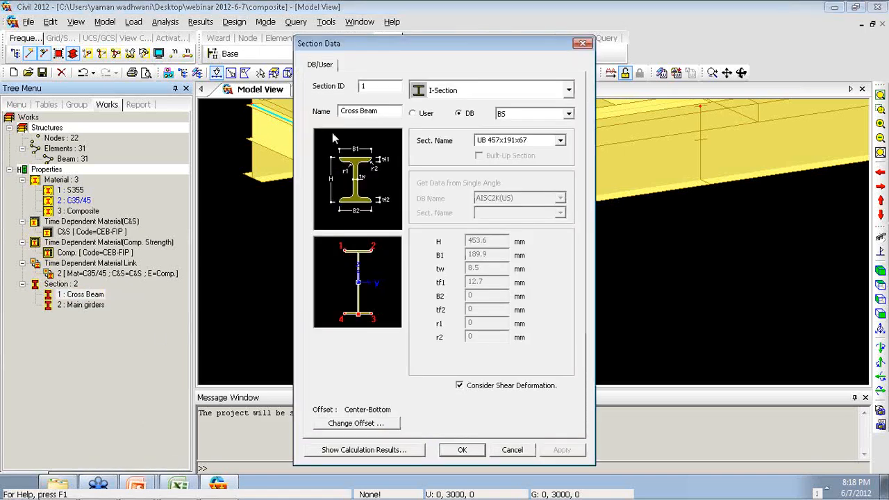
pyautogui.moveTo(395, 49); pyautogui.dragTo(202, 37)
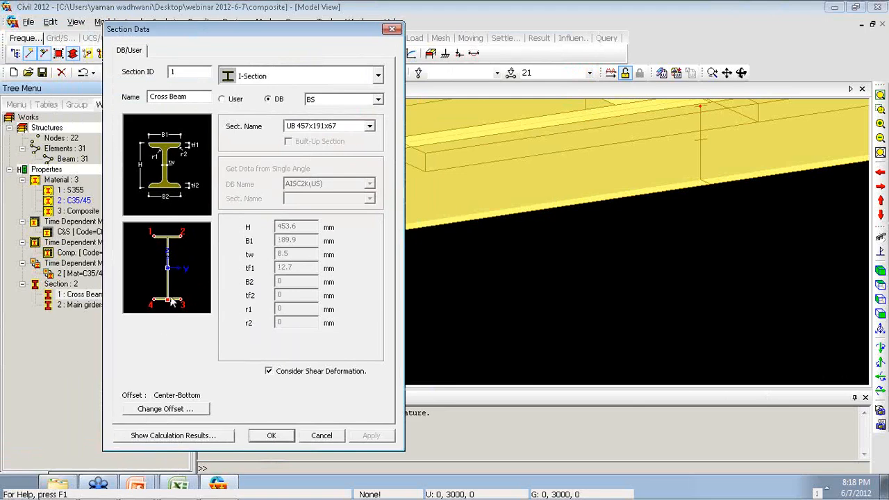
pyautogui.moveTo(220, 33); pyautogui.dragTo(539, 95)
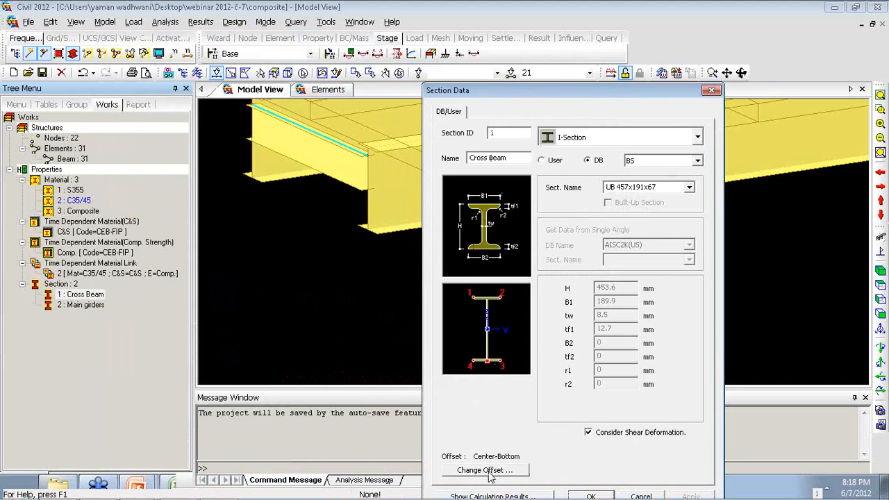
pyautogui.moveTo(490, 97); pyautogui.dragTo(268, 51)
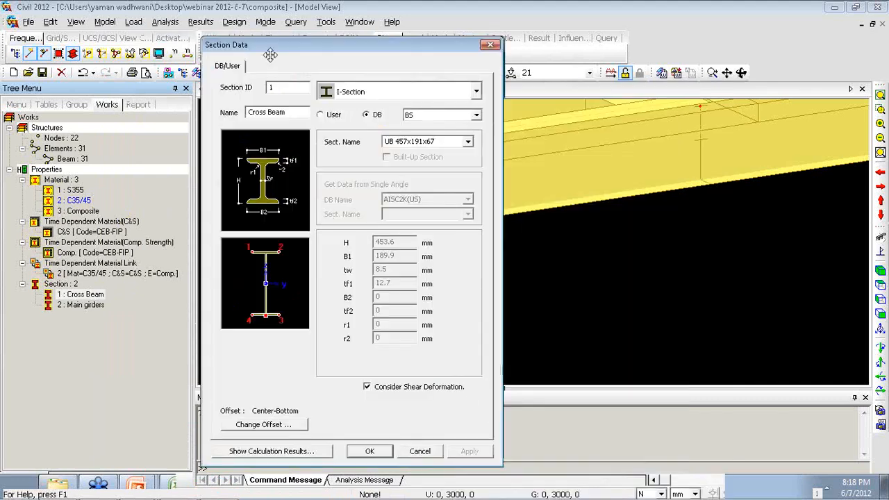
# Set the Cross Beam section's offset to Center-Center
pyautogui.click(260, 425)
pyautogui.click(281, 225)
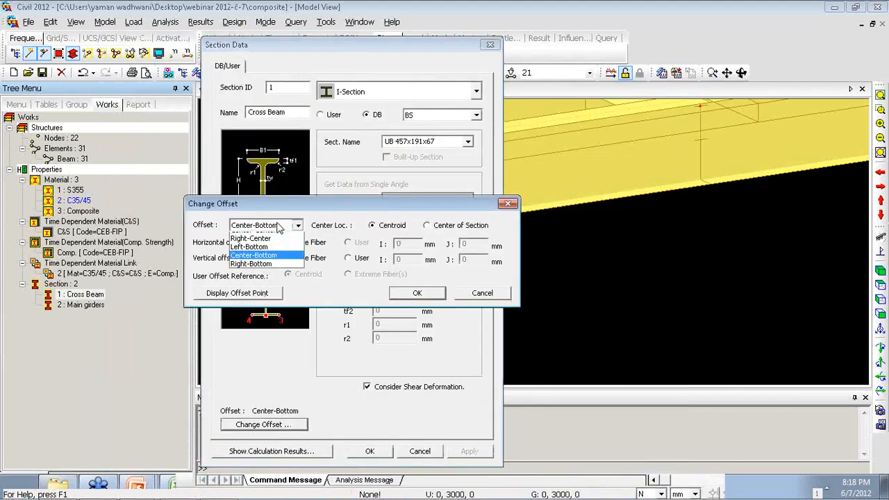
pyautogui.click(257, 271)
pyautogui.click(393, 293)
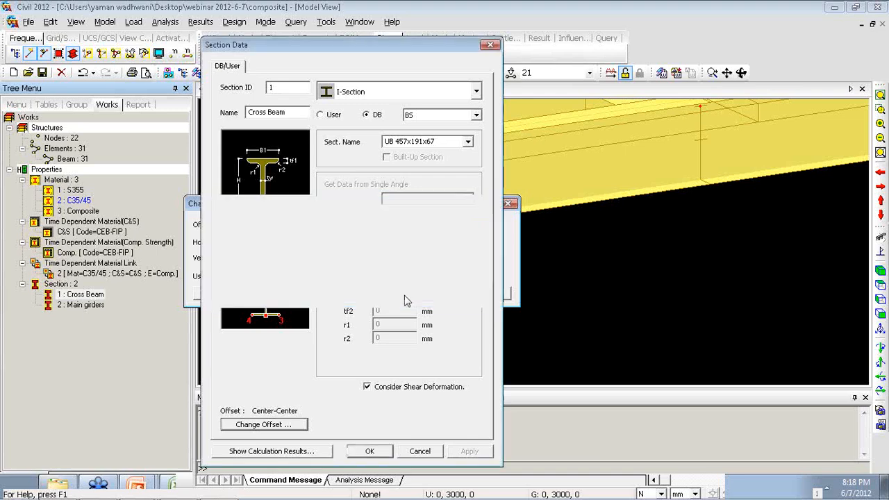
pyautogui.click(374, 451)
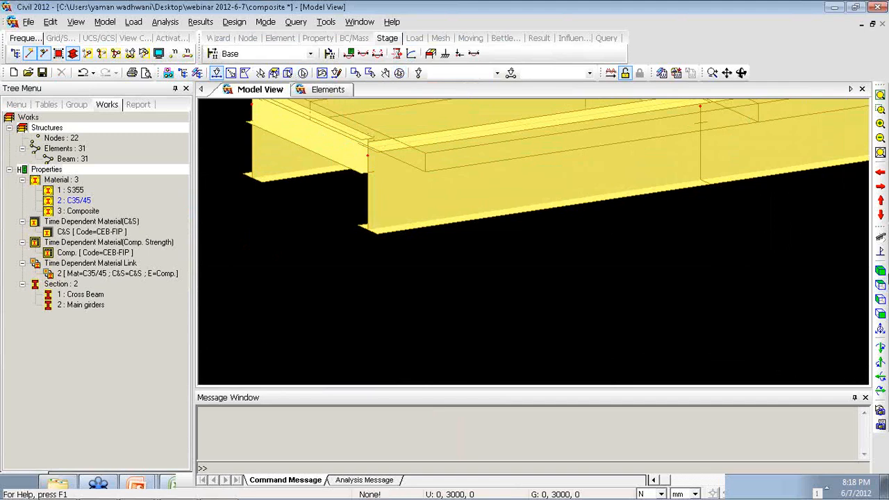
# Inspect how the cross beams sit against the main girders and undo the last section offset change
pyautogui.click(880, 273)
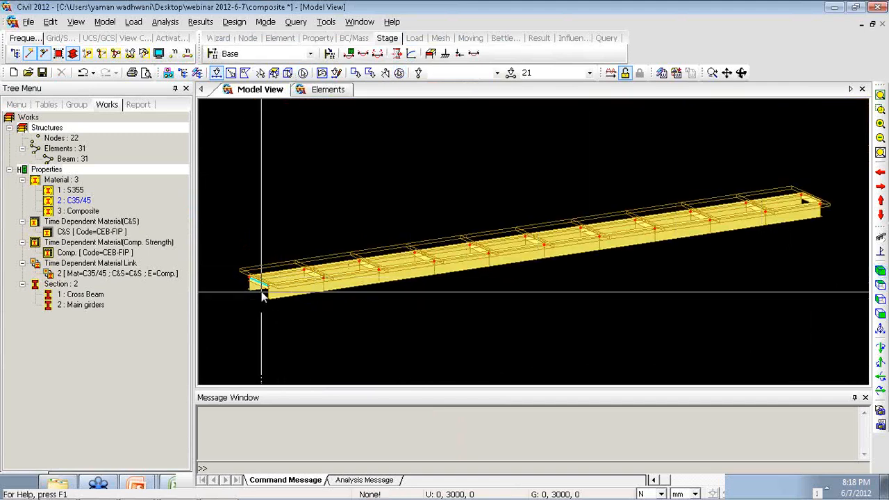
pyautogui.scroll(2, 255, 282)
pyautogui.scroll(3, 255, 277)
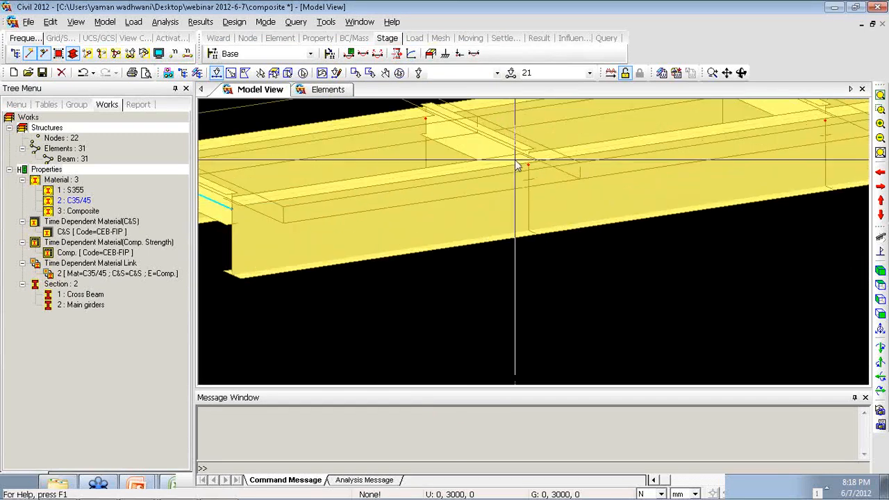
pyautogui.moveTo(523, 153); pyautogui.dragTo(500, 225, button='middle')
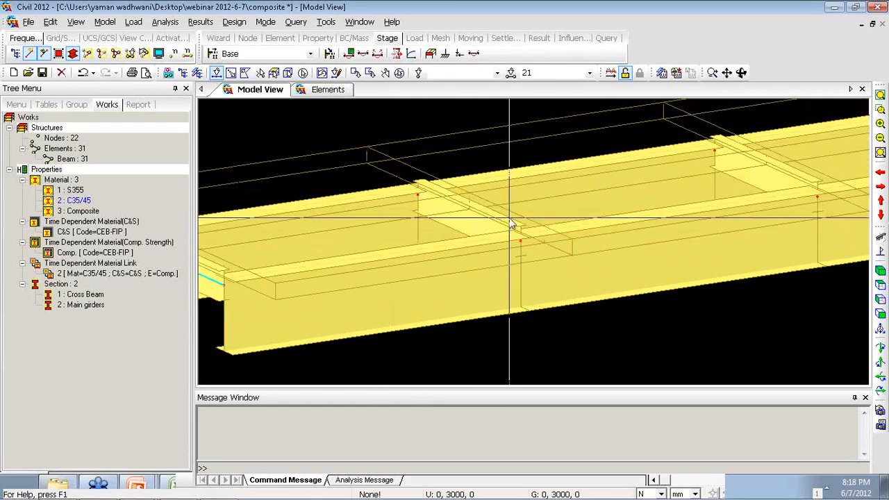
pyautogui.scroll(2, 509, 223)
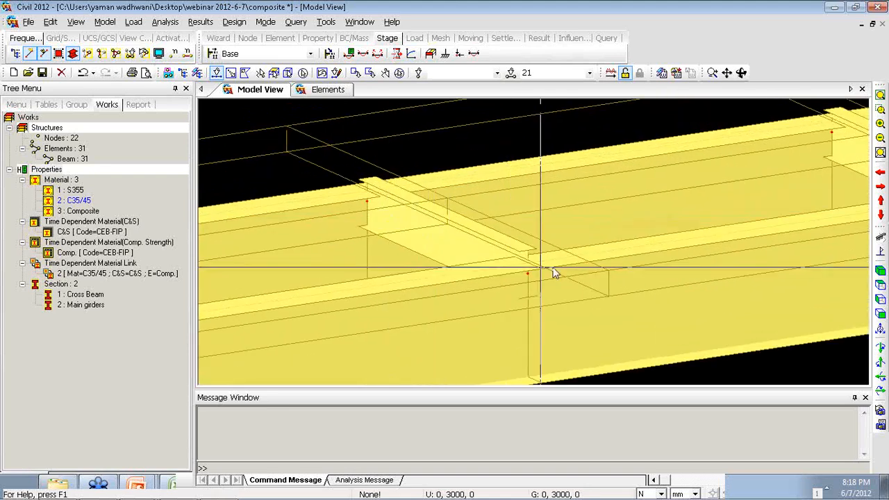
pyautogui.click(880, 271)
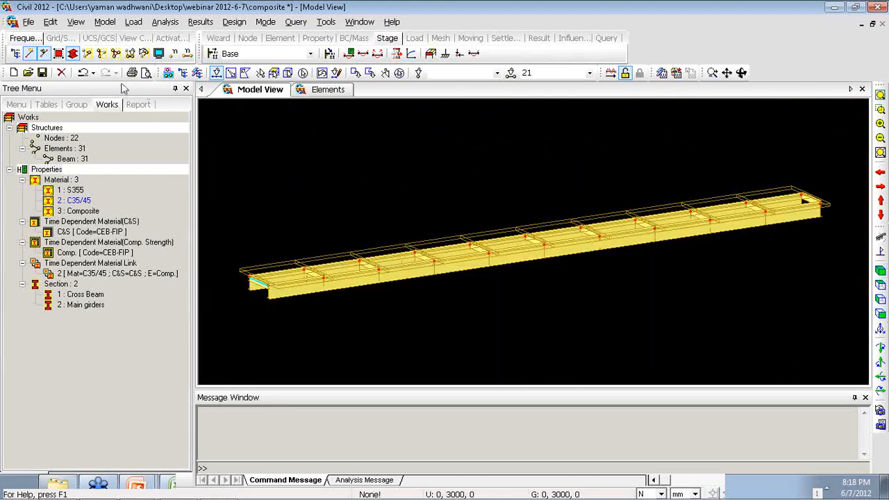
pyautogui.click(83, 72)
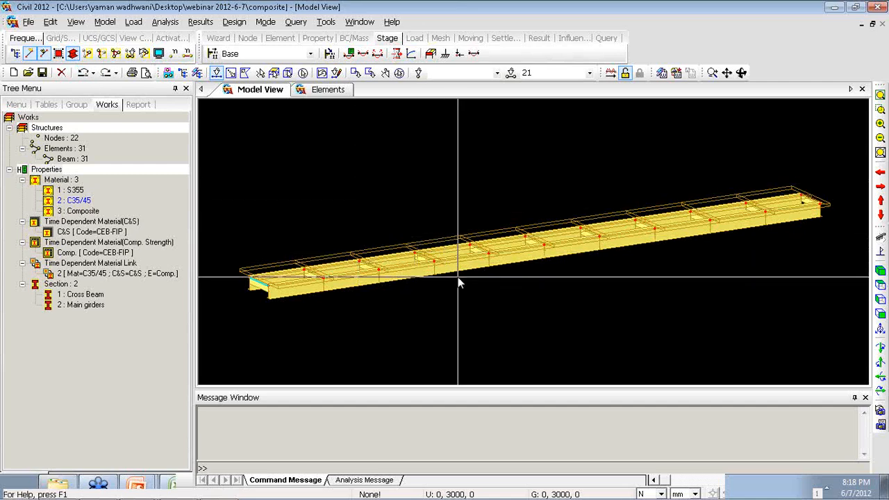
# Examine the user-defined vertical offset option for the Cross Beam section and close its data without saving changes
pyautogui.rightClick(76, 299)
pyautogui.click(117, 468)
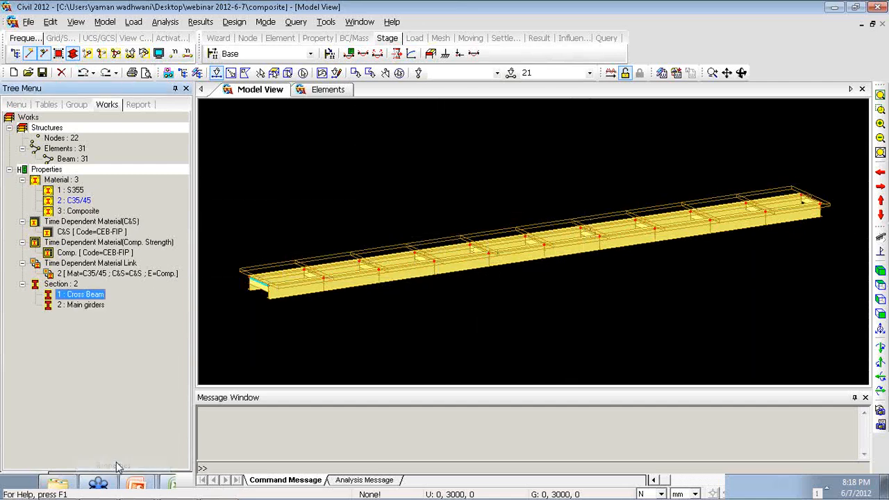
pyautogui.click(358, 424)
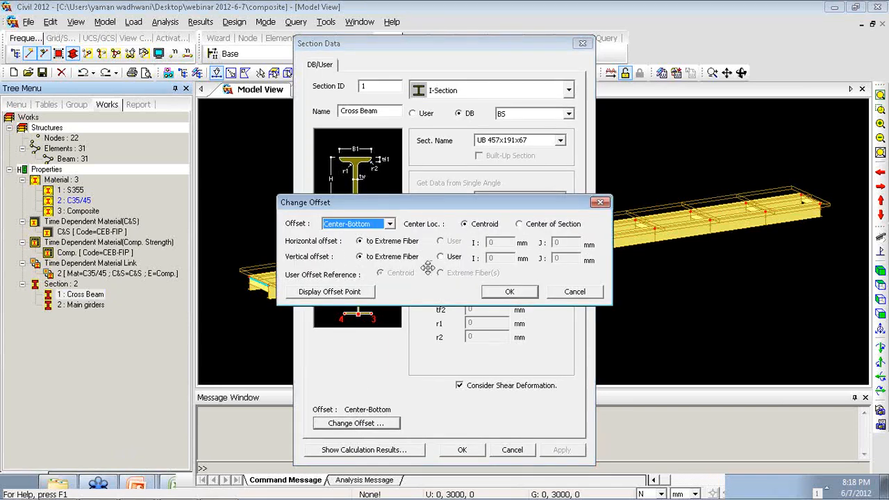
pyautogui.click(441, 257)
pyautogui.doubleClick(492, 259)
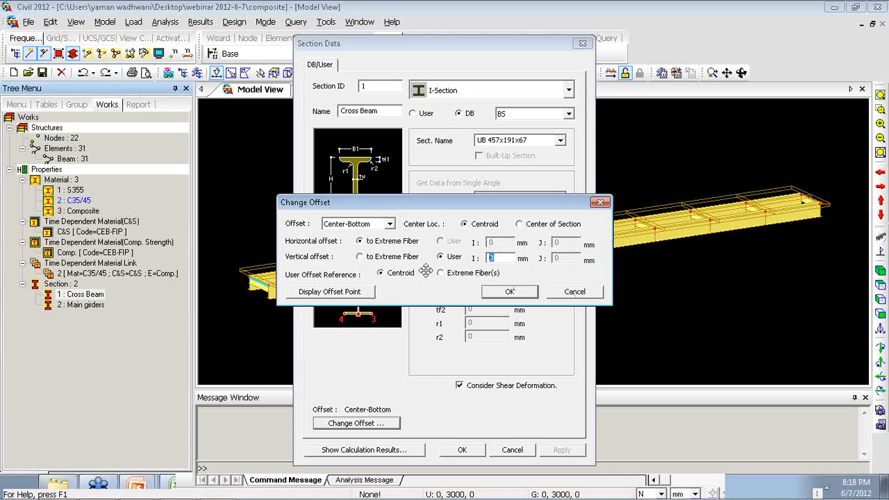
pyautogui.click(567, 293)
pyautogui.click(511, 450)
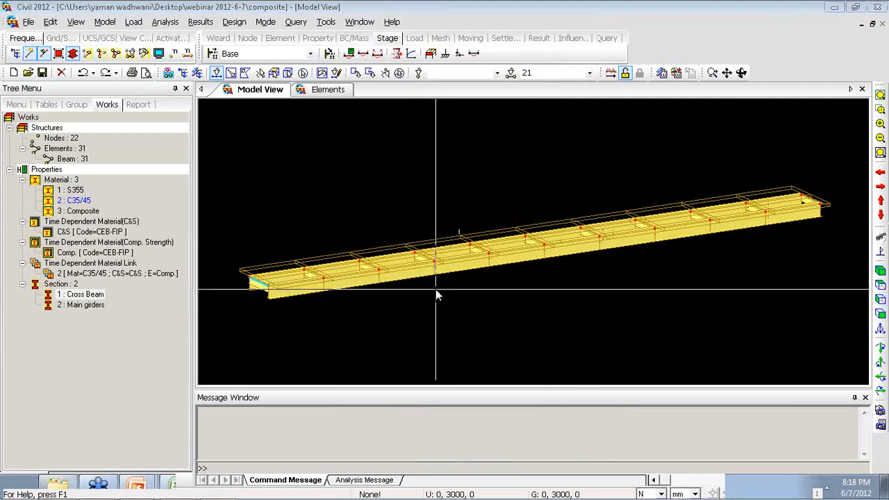
# Switch to the presentation, advance from Mass Data to the Supports slide and return to midas Civil
pyautogui.hotkey('alt', 'Tab')
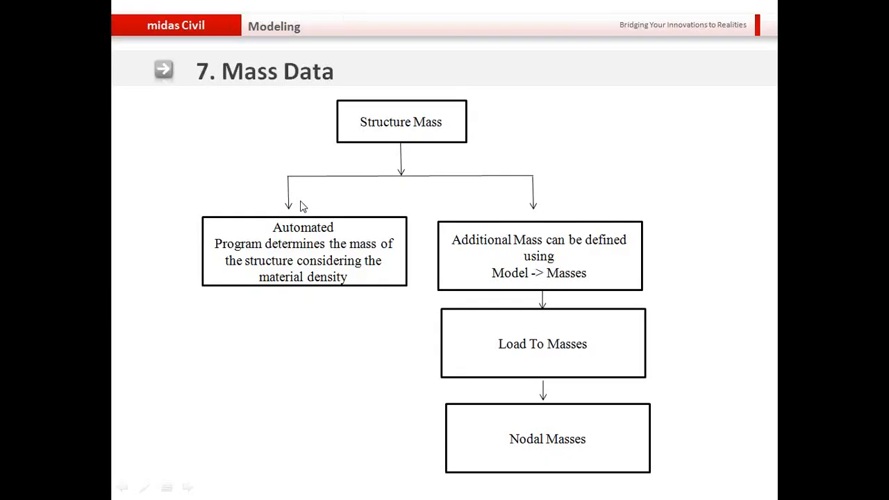
pyautogui.click(300, 201)
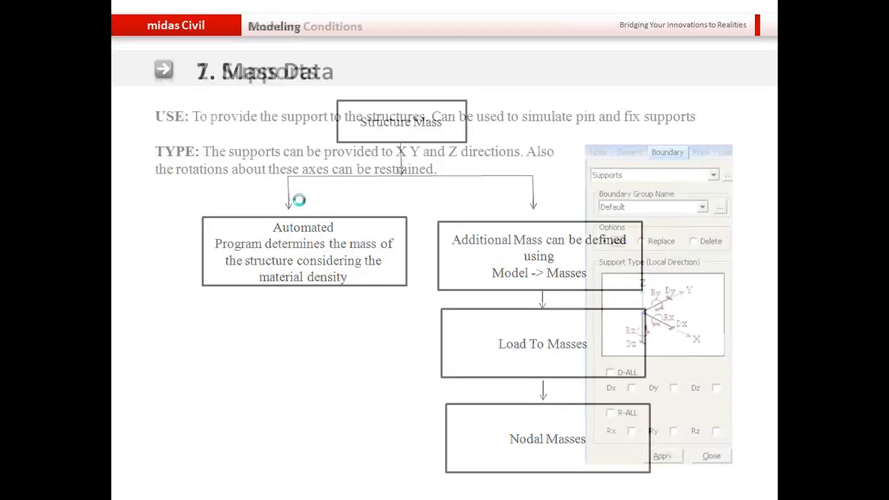
pyautogui.hotkey('alt', 'Tab')
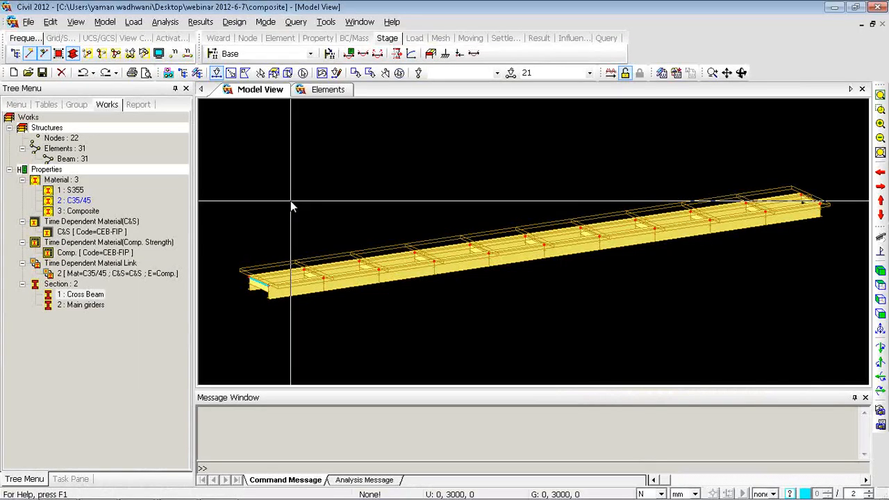
# Examine the Loads to Masses settings, including mass direction, load types and load case choice, and close them without converting loads
pyautogui.click(106, 21)
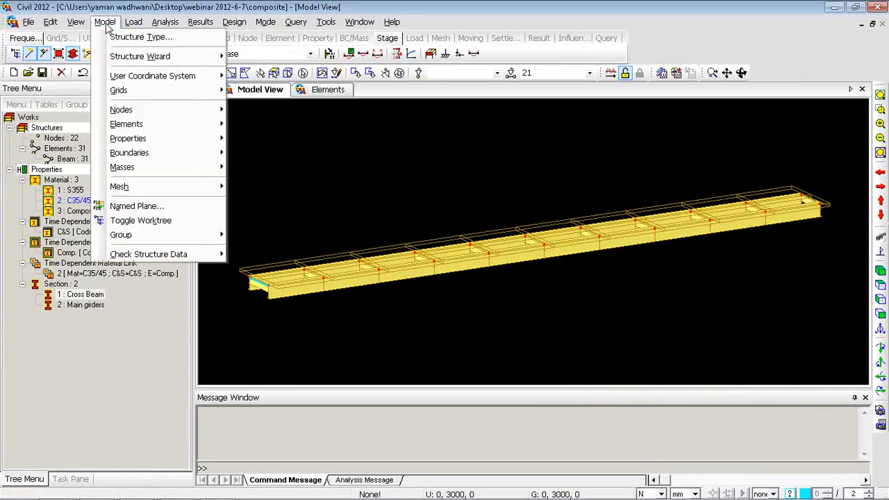
pyautogui.moveTo(124, 168)
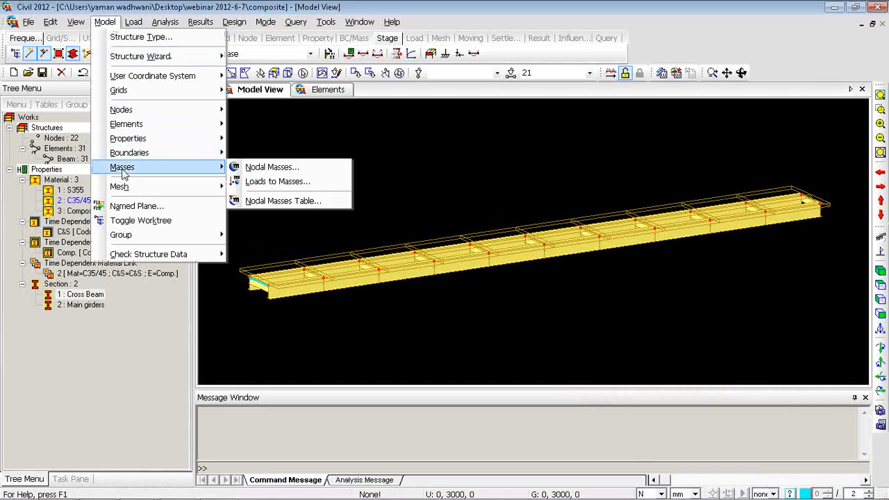
pyautogui.click(265, 181)
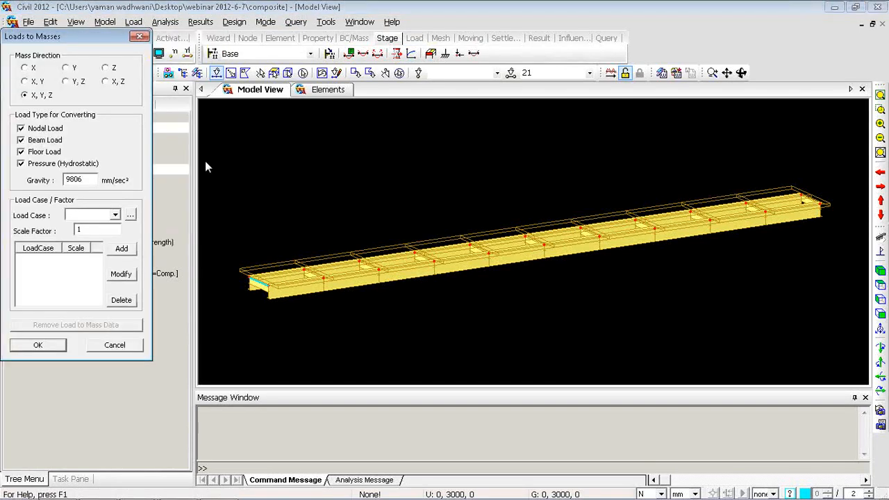
pyautogui.moveTo(59, 38); pyautogui.dragTo(98, 107)
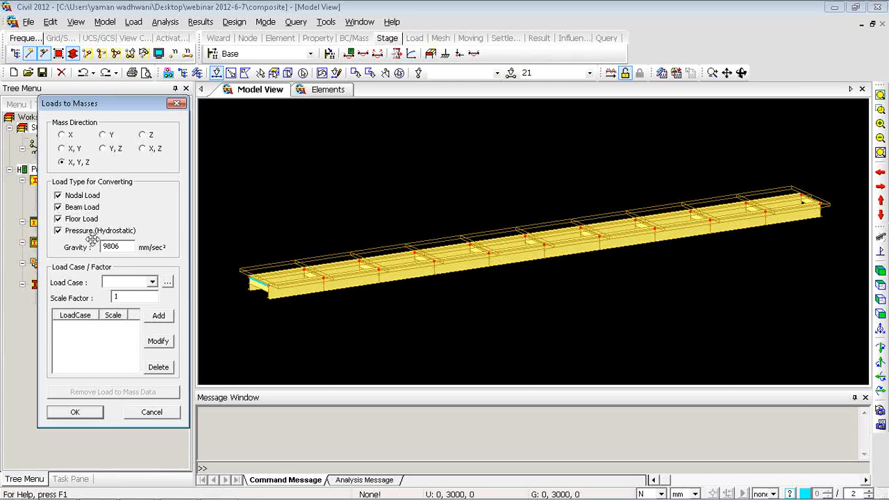
pyautogui.click(151, 283)
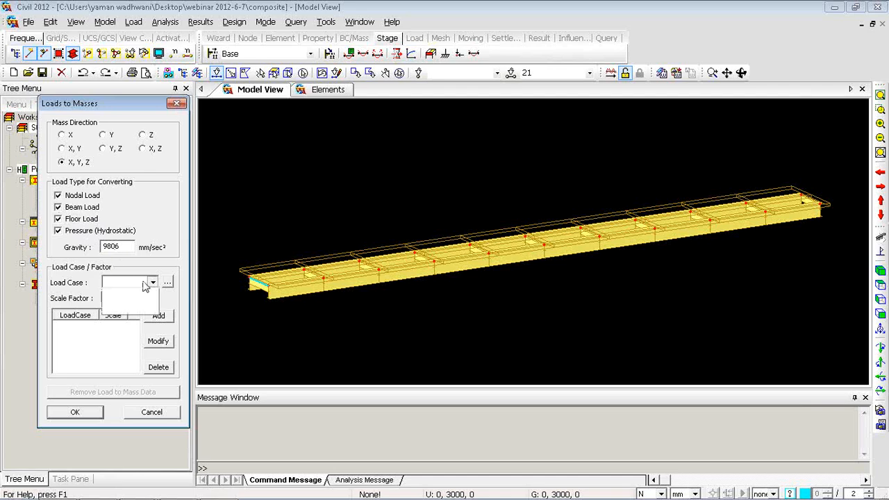
pyautogui.click(147, 287)
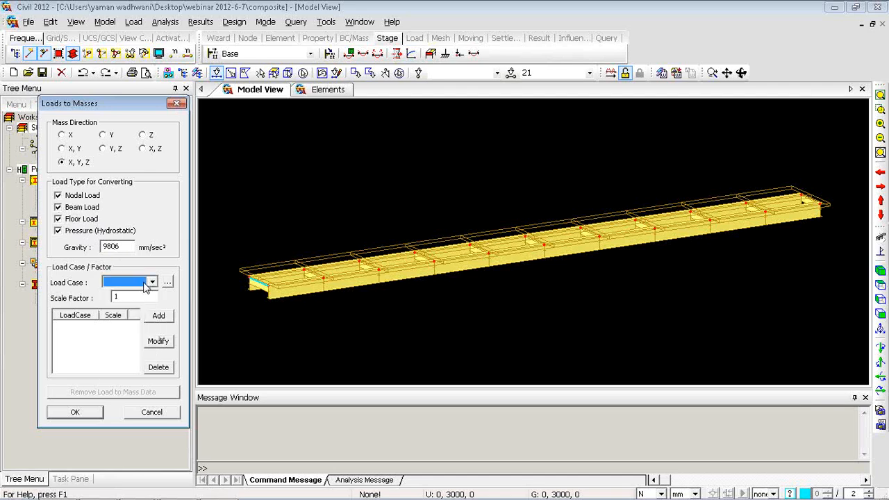
pyautogui.click(142, 415)
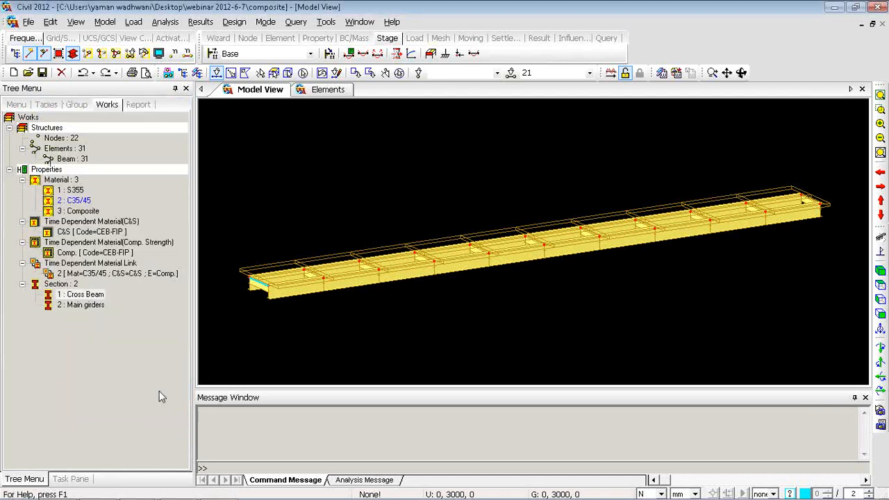
# Review the X-Z Plane and Constraint RZ structure types along with the mass control parameters, and cancel the Structure Type settings
pyautogui.click(108, 23)
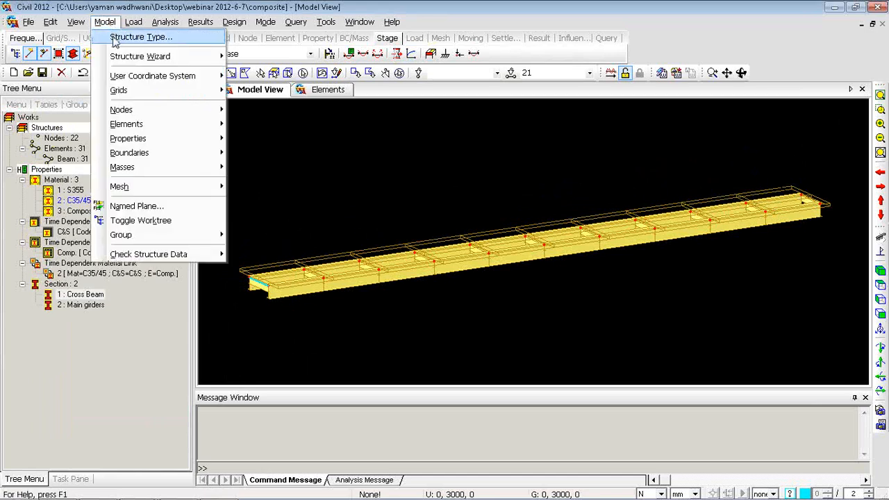
pyautogui.click(116, 39)
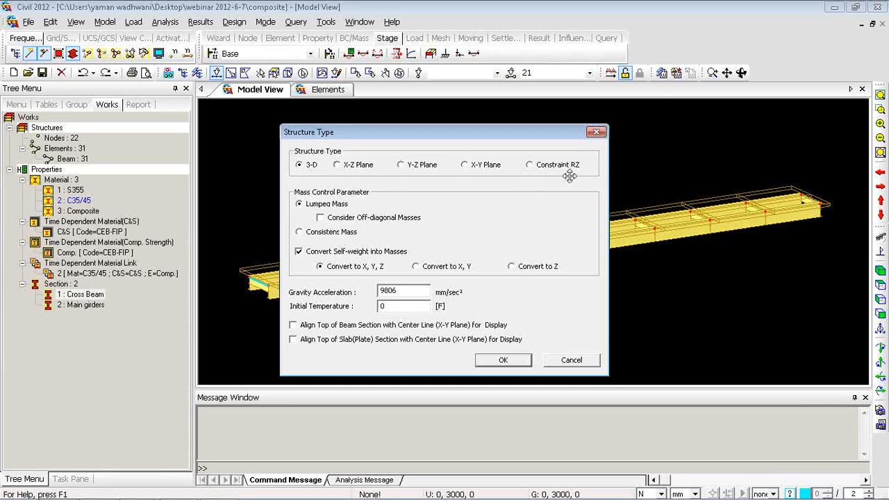
pyautogui.click(338, 167)
pyautogui.click(530, 165)
pyautogui.click(569, 361)
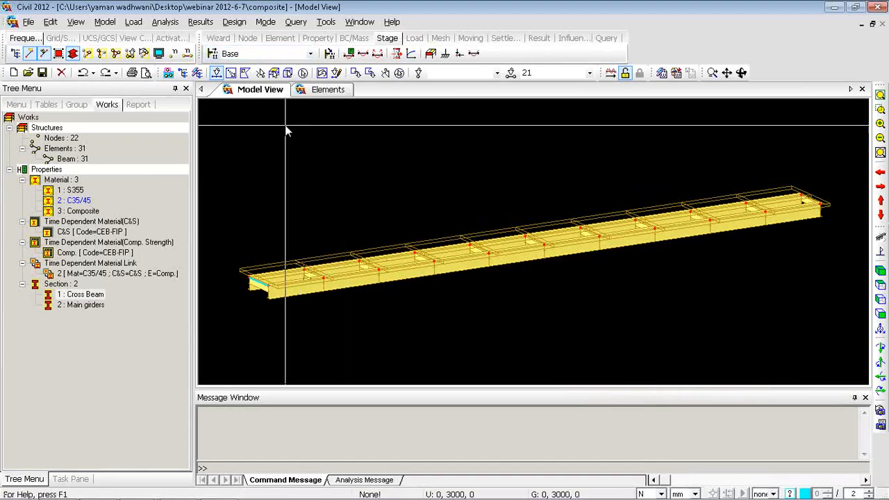
# Review the support restraint options including Dx, close the Supports settings without applying, and switch to the presentation's Supports slide
pyautogui.rightClick(287, 130)
pyautogui.moveTo(402, 162)
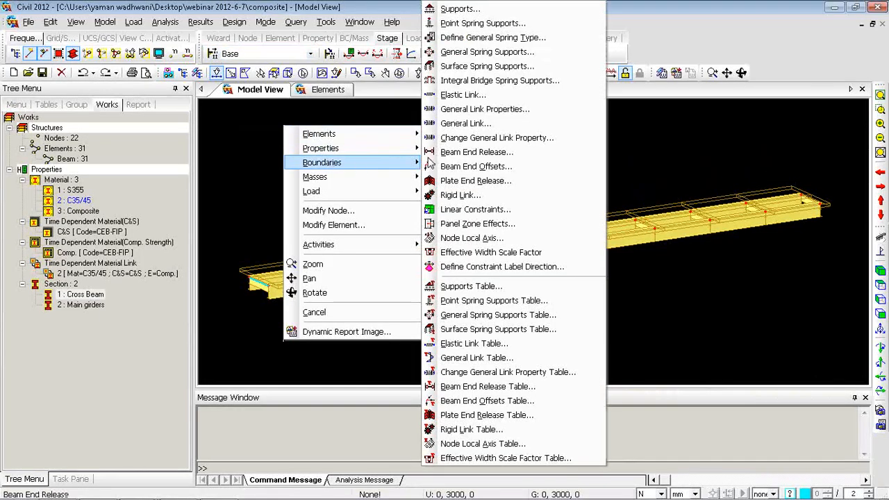
pyautogui.click(484, 12)
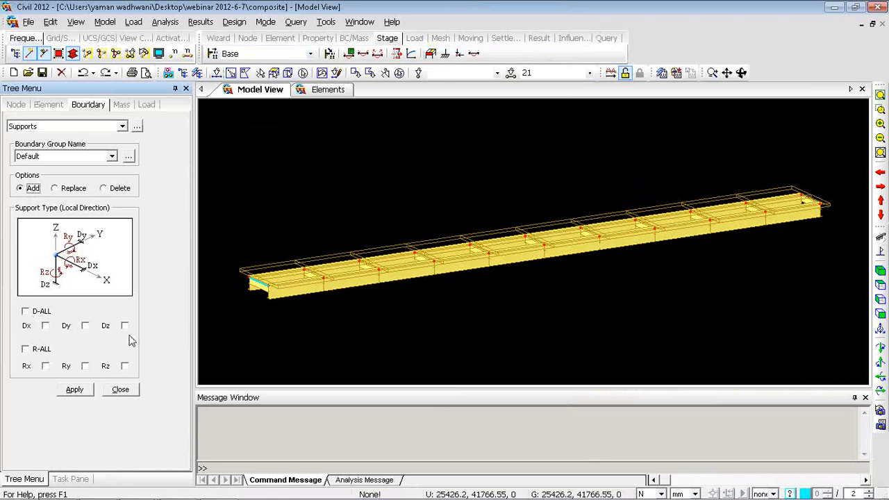
pyautogui.click(45, 326)
pyautogui.click(121, 389)
pyautogui.hotkey('alt', 'Tab')
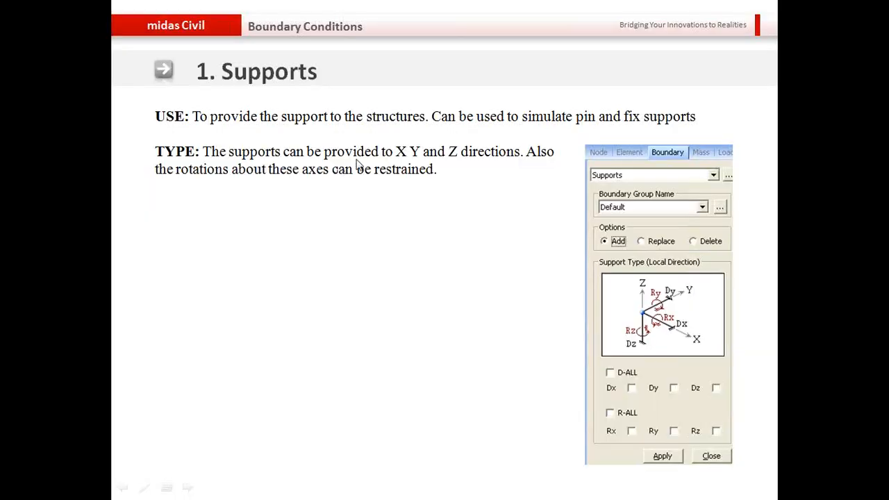
# Advance the presentation to the Point Spring Supports slide, switch to midas Civil and open the Point Spring Supports settings
pyautogui.click(359, 159)
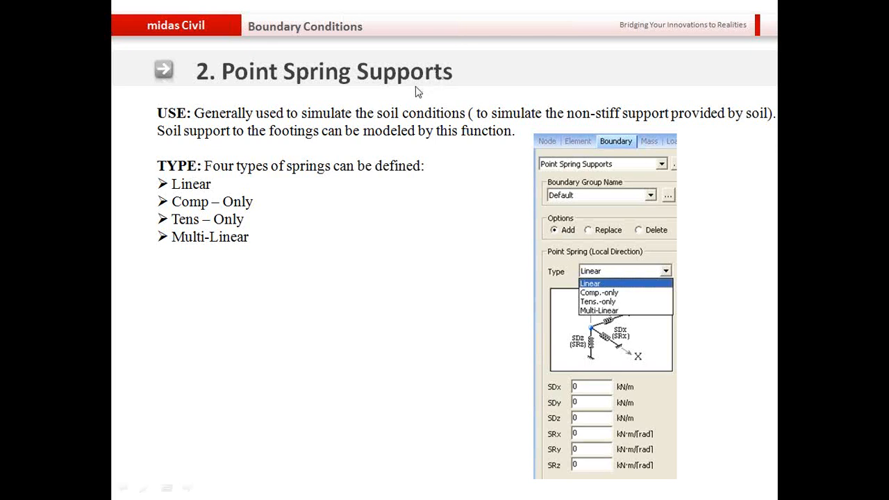
pyautogui.hotkey('alt', 'Tab')
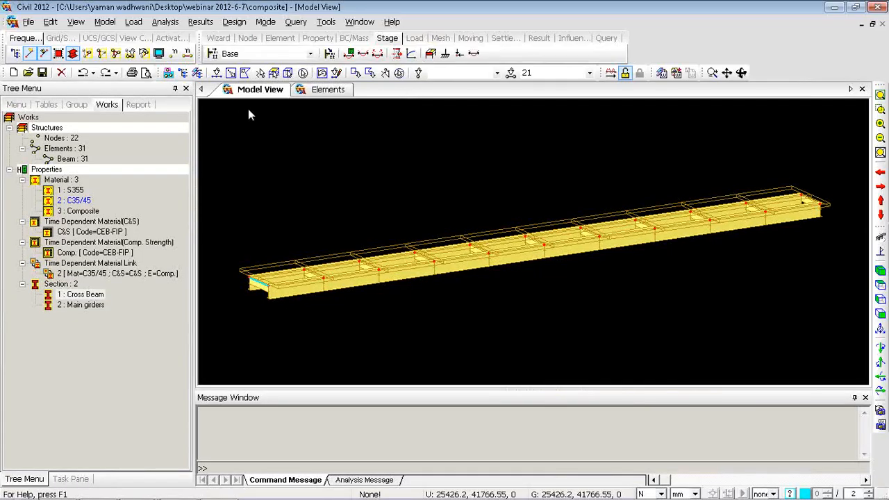
pyautogui.rightClick(248, 115)
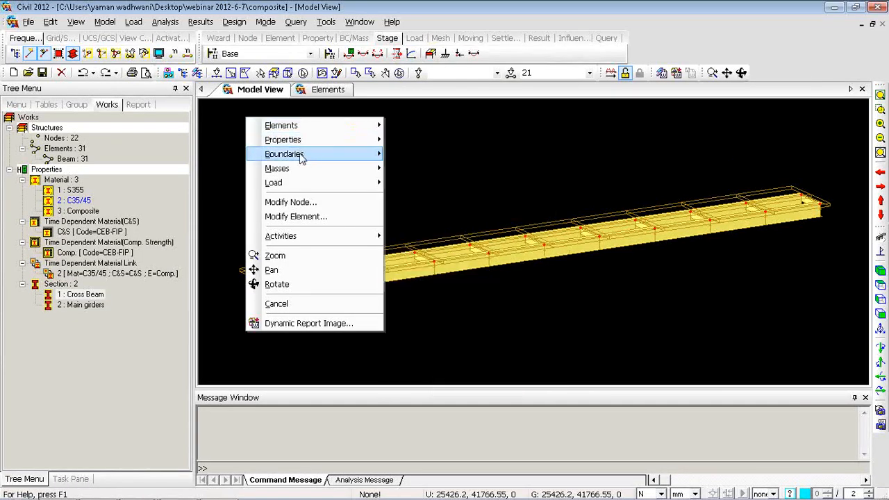
pyautogui.moveTo(299, 156)
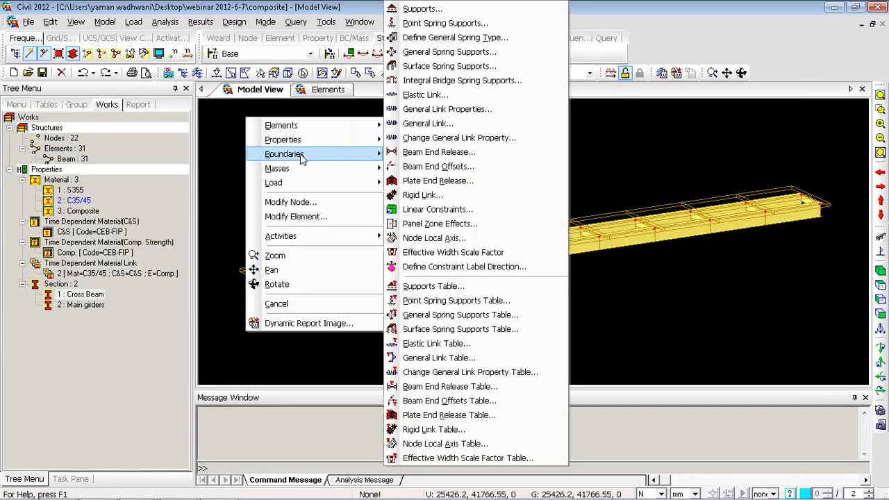
pyautogui.click(430, 23)
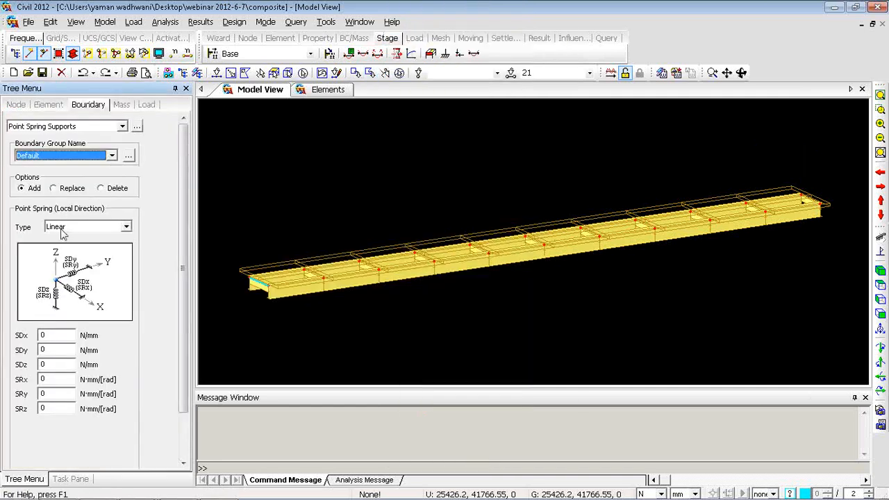
# Review the point spring's directional stiffness inputs for the Linear type, and compare the Comp.-only and Multi-Linear types
pyautogui.moveTo(48, 336); pyautogui.dragTo(36, 366)
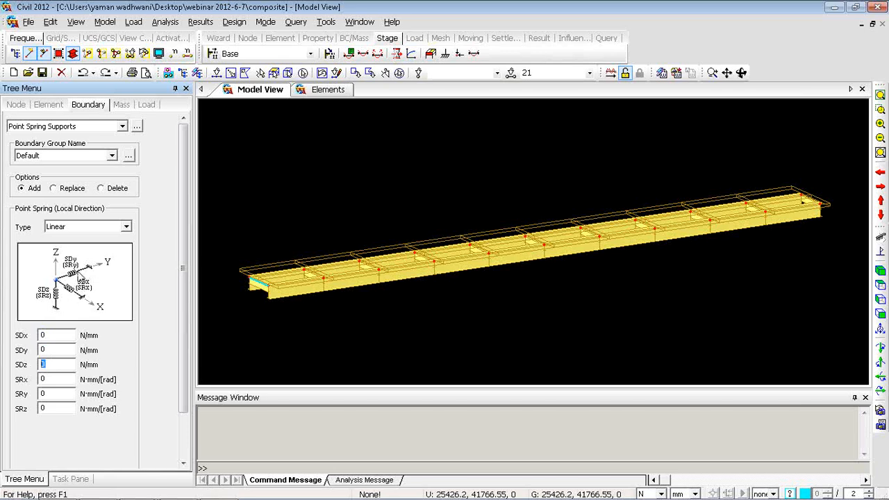
pyautogui.click(88, 229)
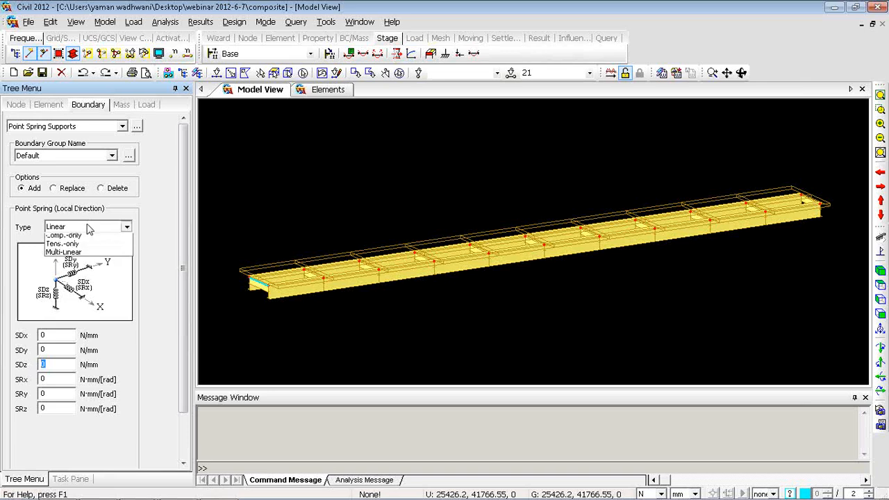
pyautogui.click(79, 236)
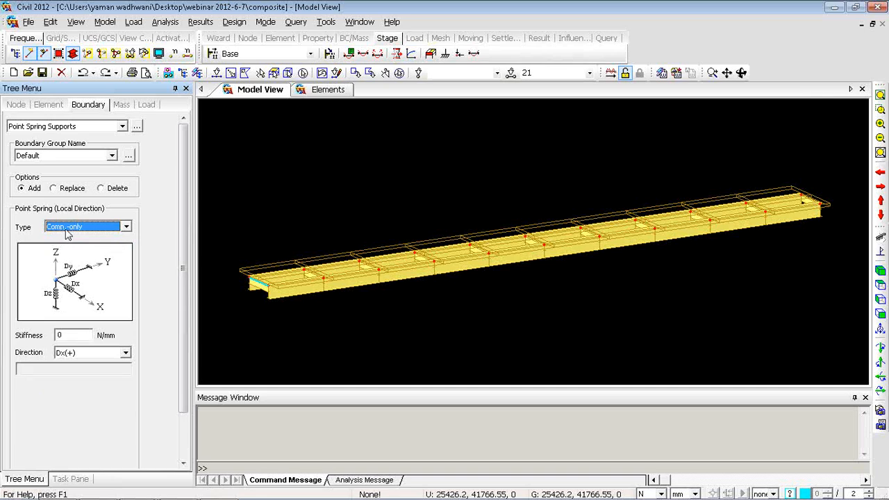
pyautogui.click(89, 227)
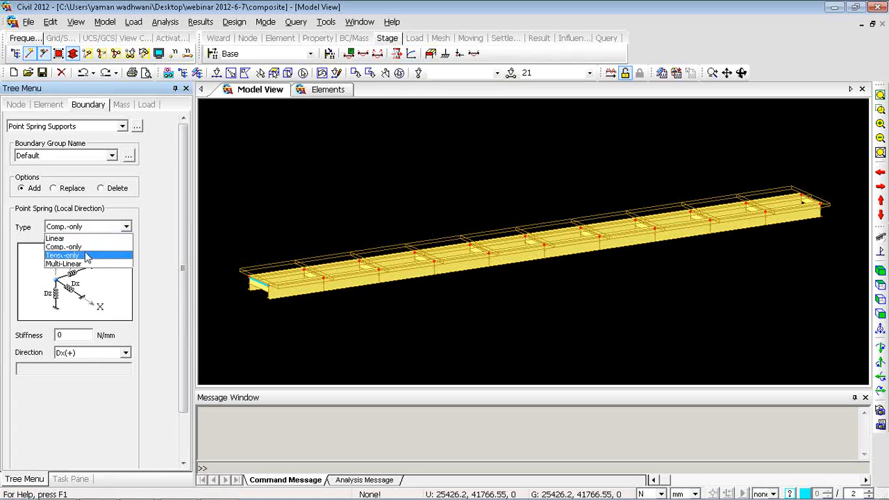
pyautogui.click(85, 264)
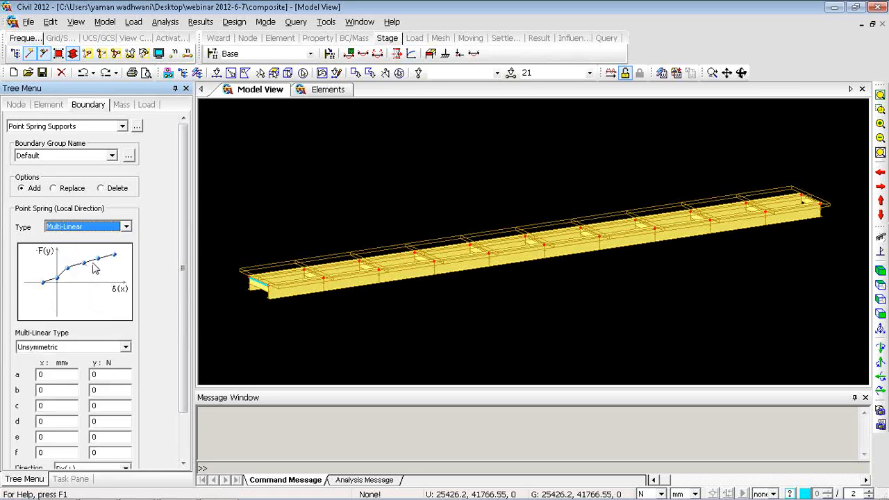
# Examine the Unsymmetric multi-linear spring's force-displacement curve, its a to f point inputs and the direction option
pyautogui.moveTo(182, 263); pyautogui.dragTo(171, 333)
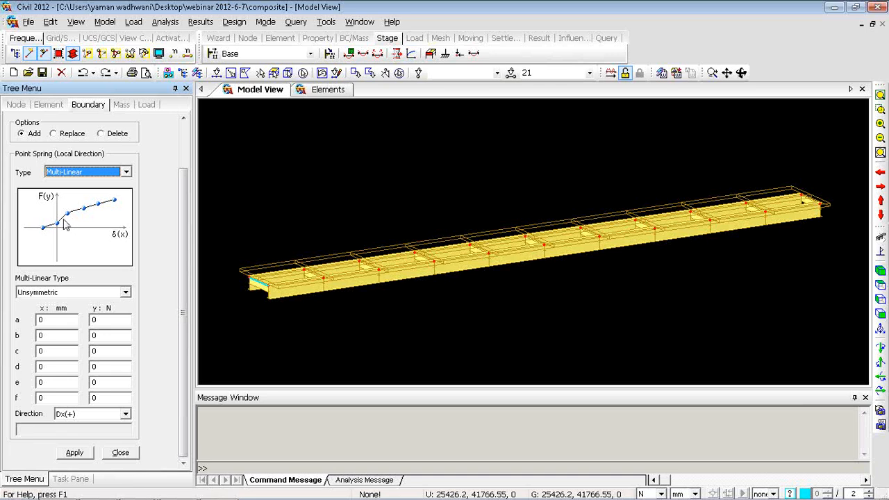
pyautogui.doubleClick(49, 319)
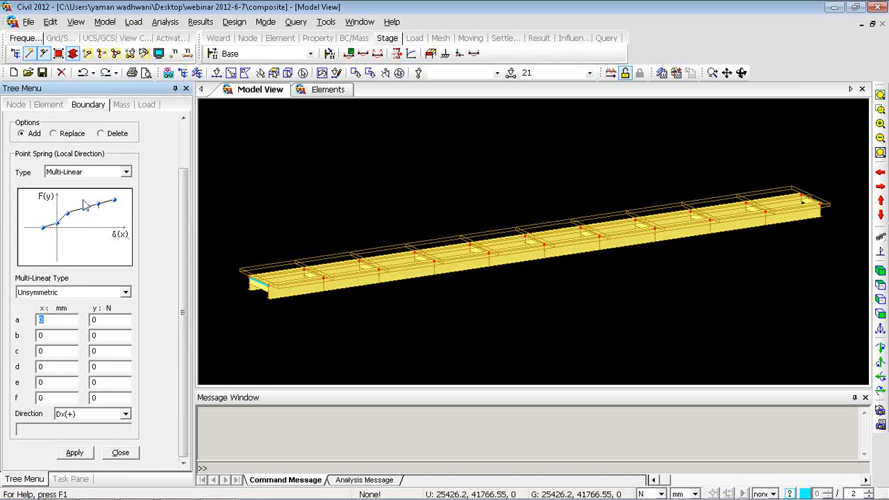
pyautogui.scroll(1, 186, 218)
pyautogui.moveTo(186, 218); pyautogui.dragTo(194, 169)
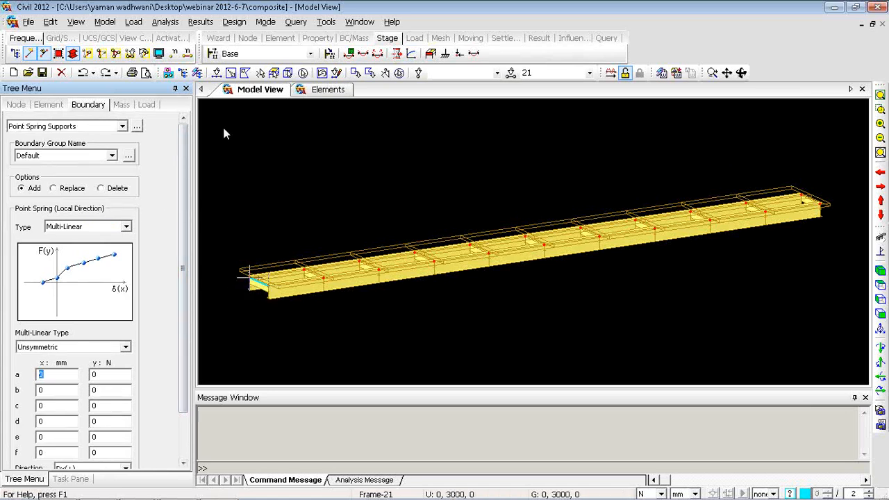
pyautogui.scroll(-3, 178, 229)
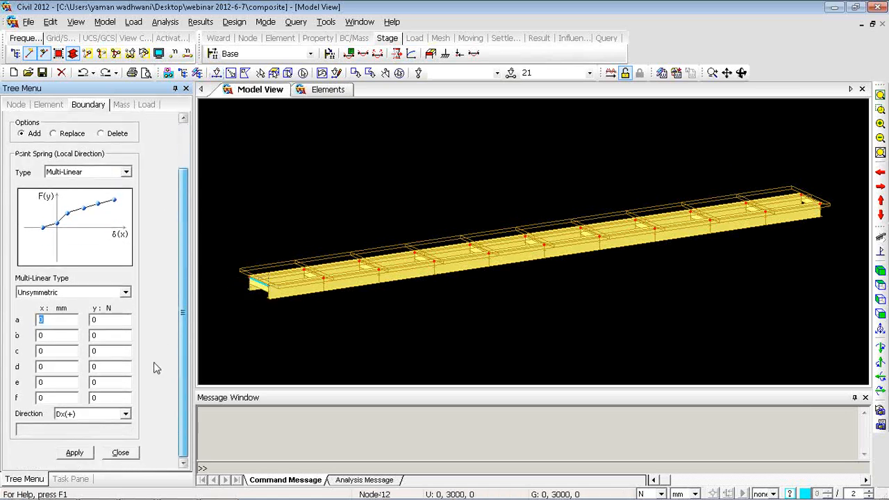
pyautogui.scroll(3, 182, 315)
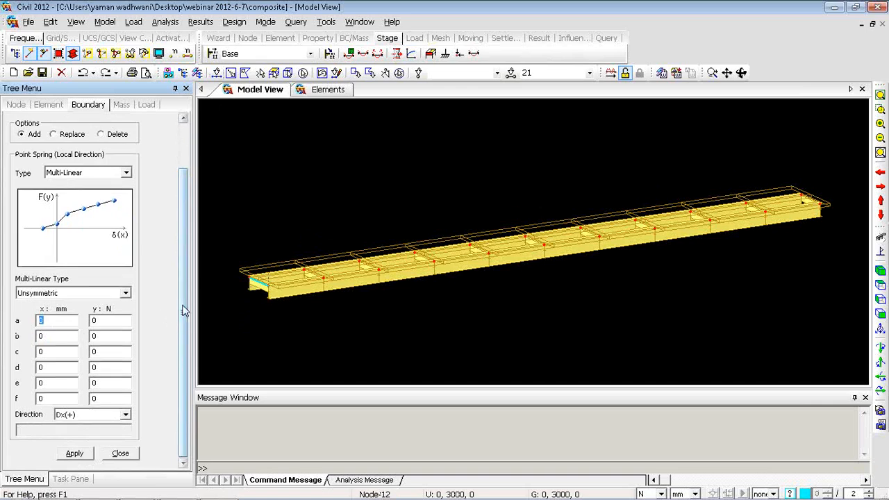
pyautogui.moveTo(181, 368); pyautogui.dragTo(229, 303)
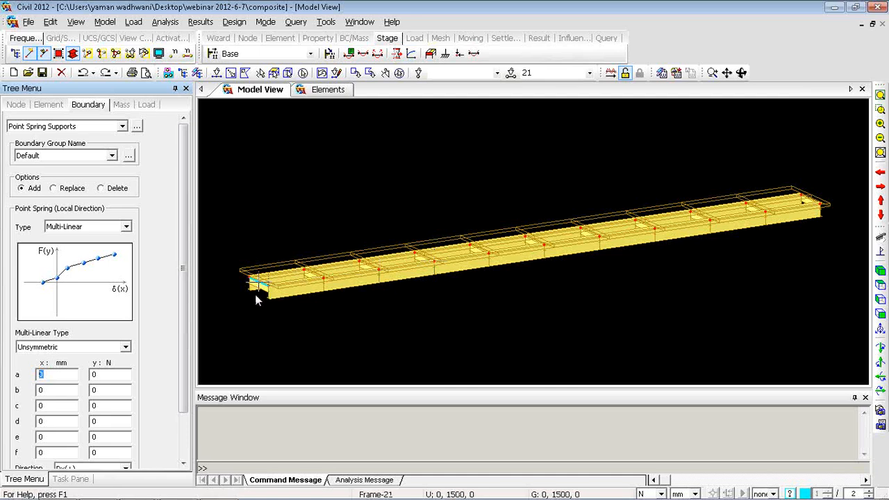
pyautogui.moveTo(256, 298)
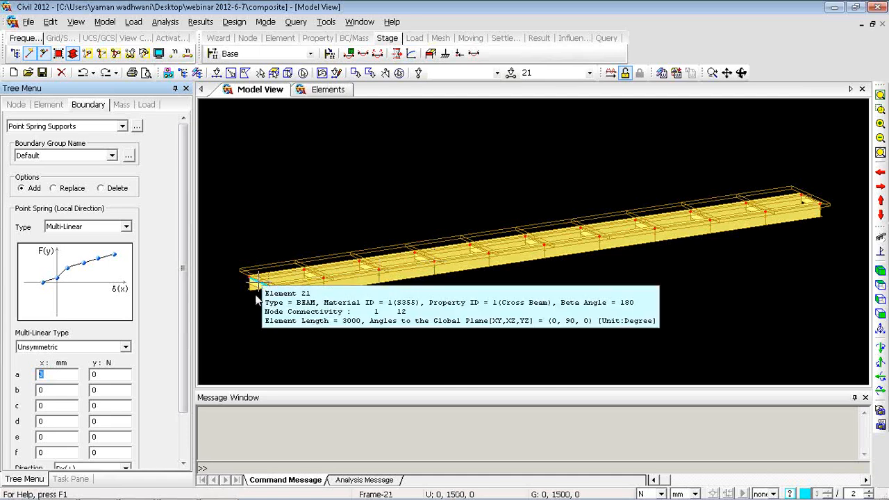
# Advance the presentation to the Surface Spring Supports slide, return to midas Civil and open the Surface Spring Supports settings
pyautogui.hotkey('alt', 'Tab')
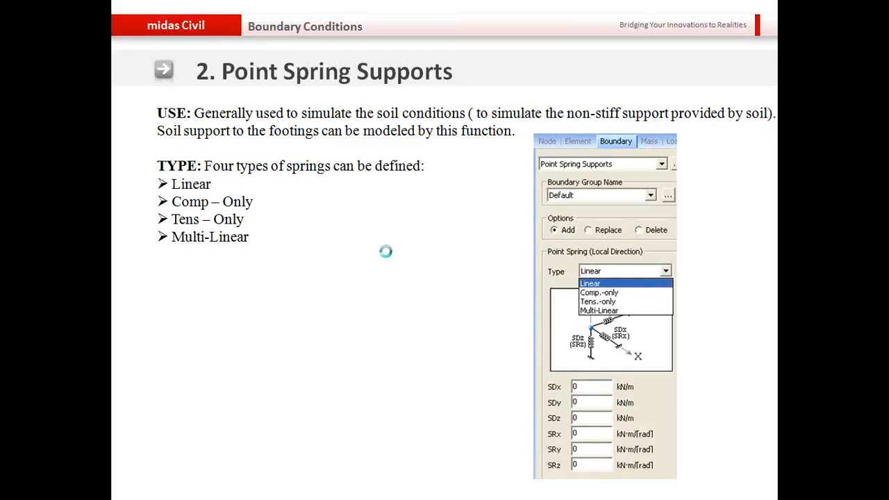
pyautogui.click(385, 251)
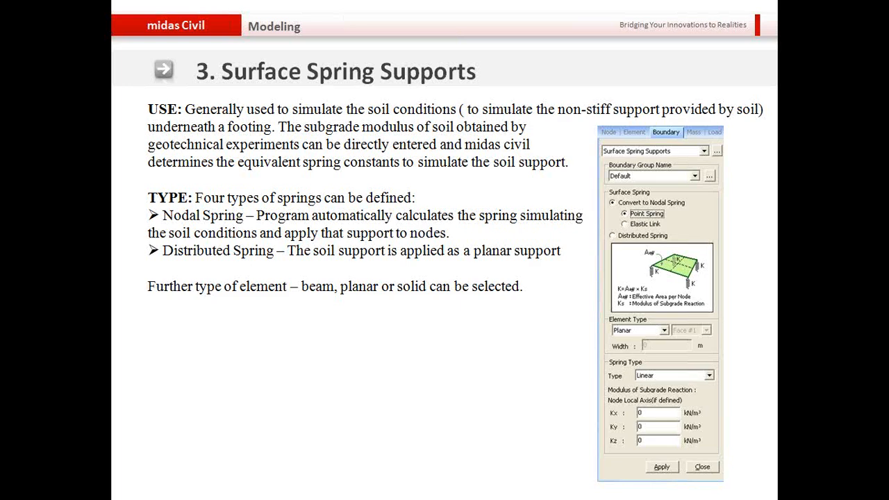
pyautogui.hotkey('alt', 'Tab')
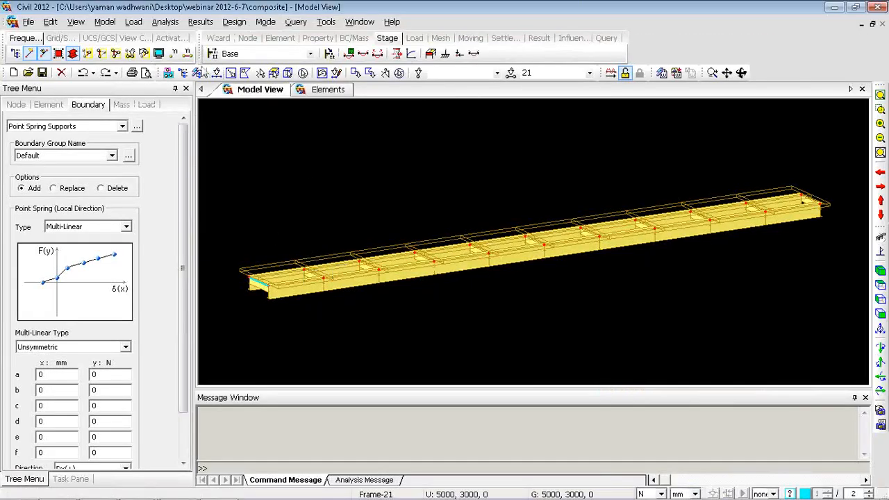
pyautogui.rightClick(304, 162)
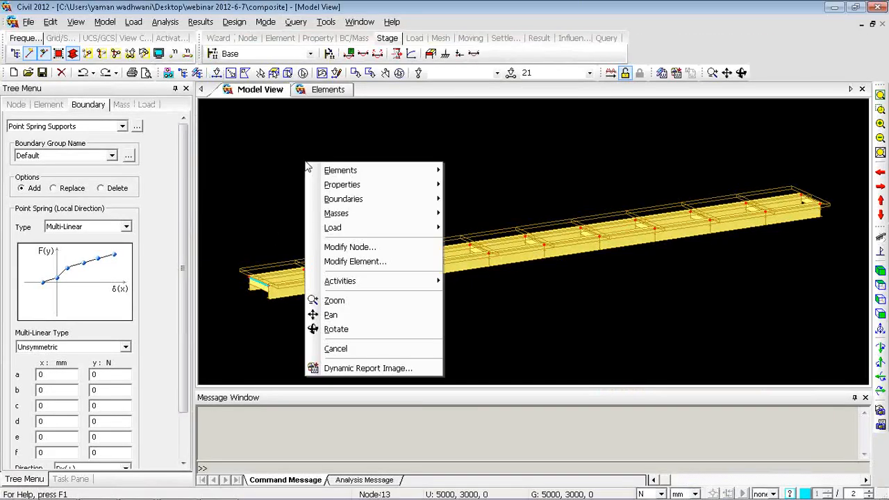
pyautogui.moveTo(345, 201)
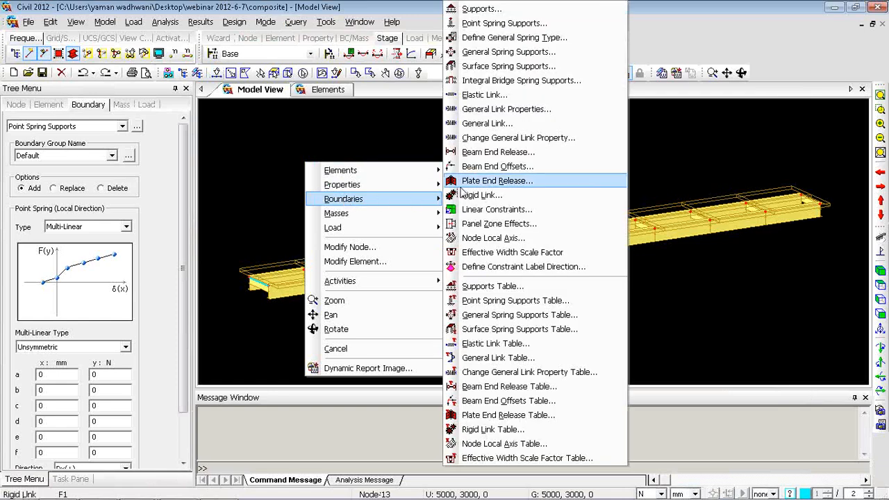
pyautogui.click(670, 63)
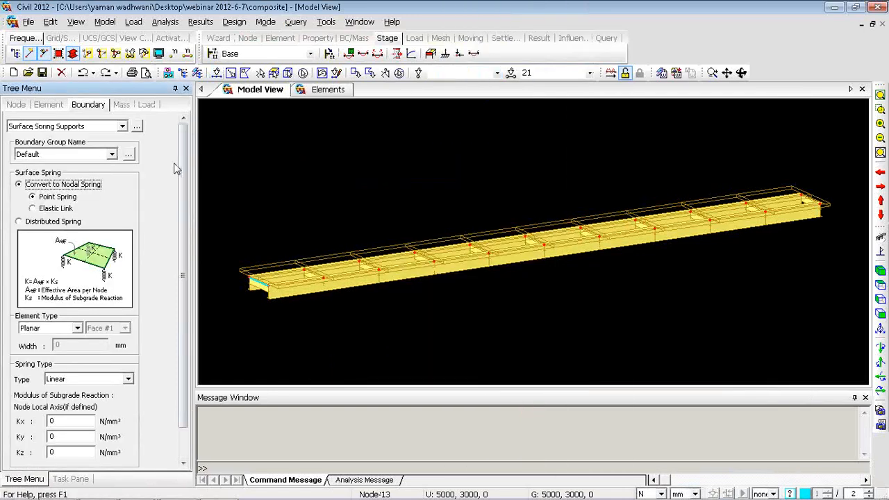
# Review the nodal spring conversion options, subgrade modulus inputs and available spring types, choosing Linear
pyautogui.moveTo(186, 162); pyautogui.dragTo(186, 214)
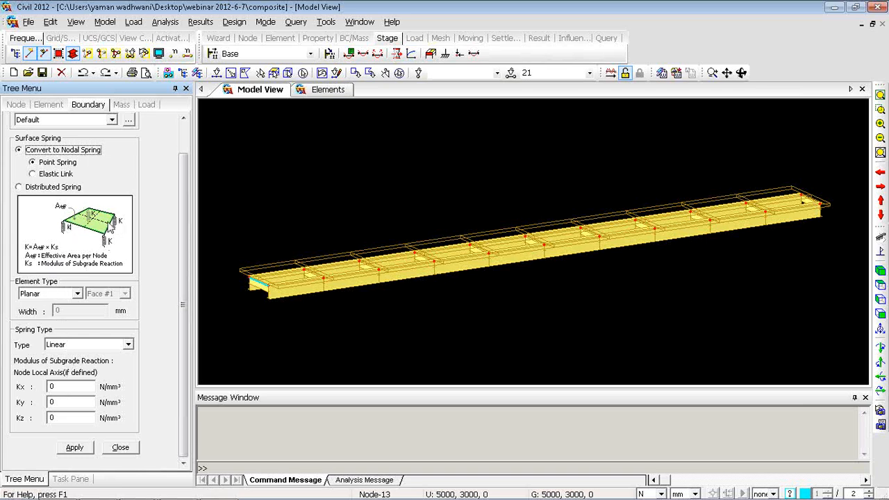
pyautogui.click(128, 345)
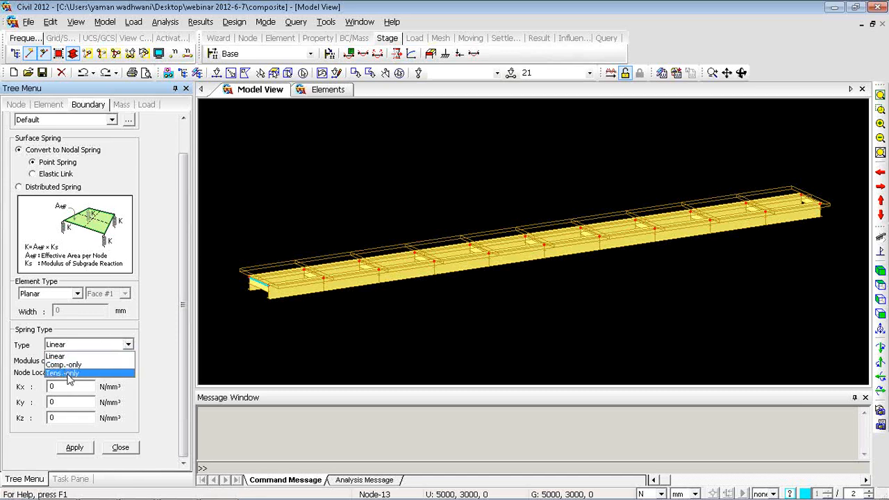
pyautogui.click(68, 360)
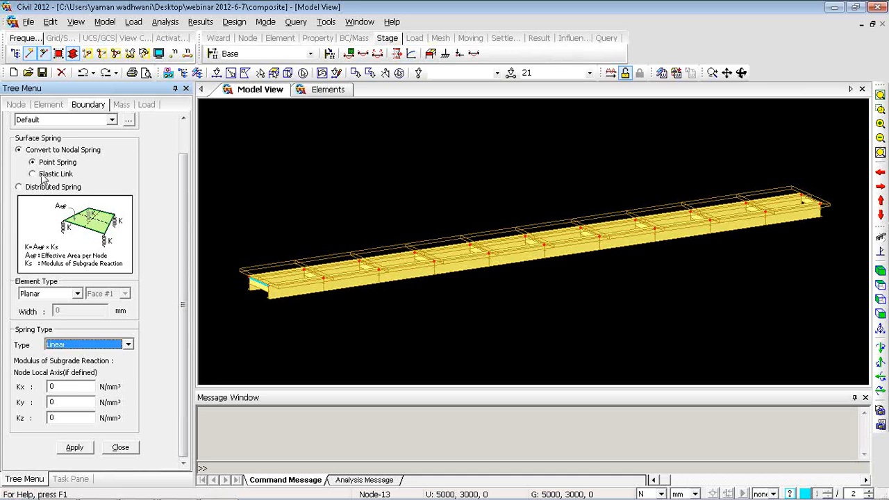
# Review the Distributed Spring options for Frame and Planar(Face) elements, including local axis, width and modulus of subgrade reaction
pyautogui.click(19, 188)
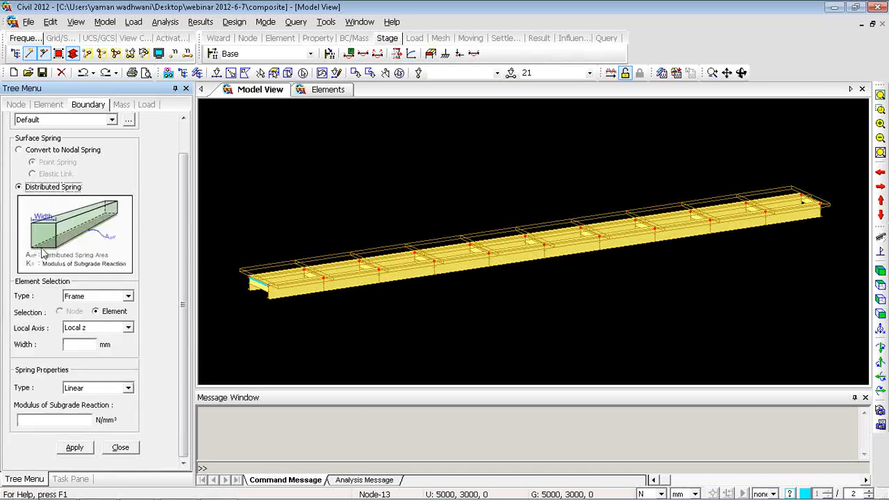
pyautogui.click(97, 298)
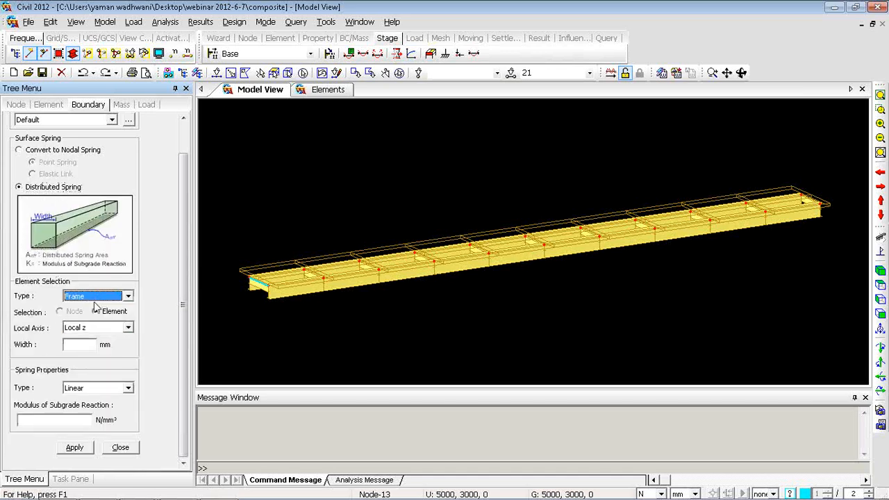
pyautogui.click(78, 328)
pyautogui.click(89, 297)
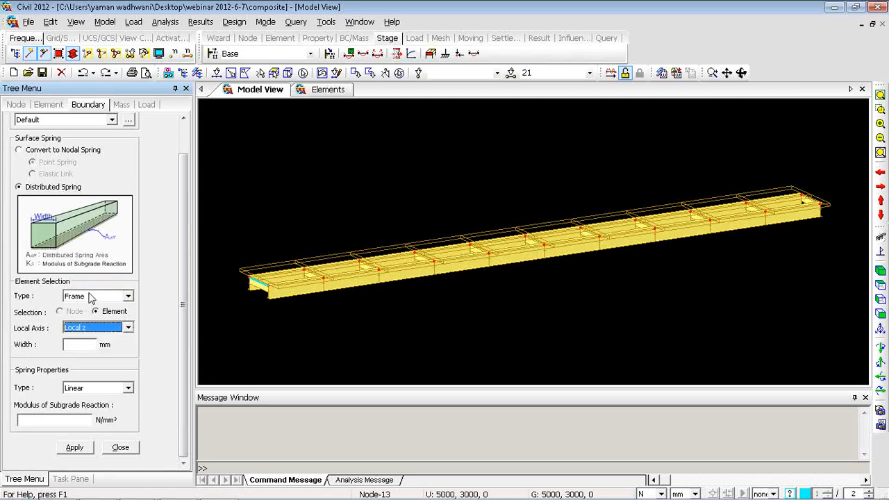
pyautogui.click(89, 297)
pyautogui.click(80, 316)
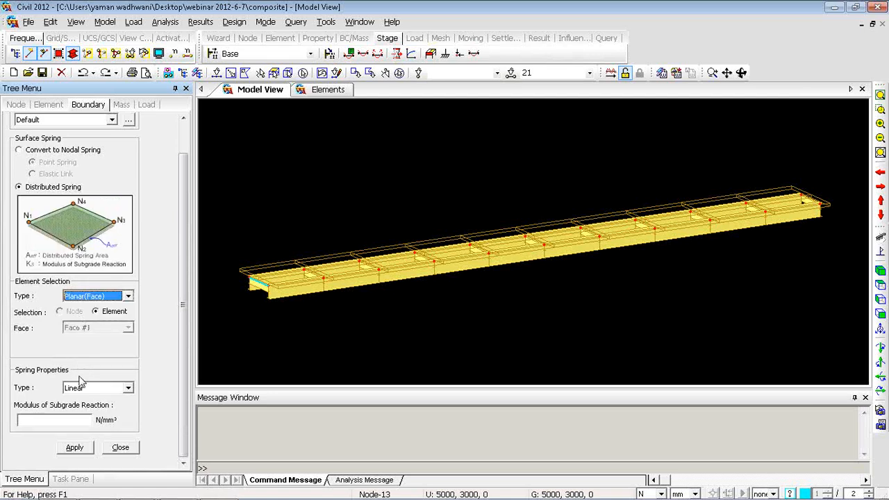
pyautogui.click(75, 420)
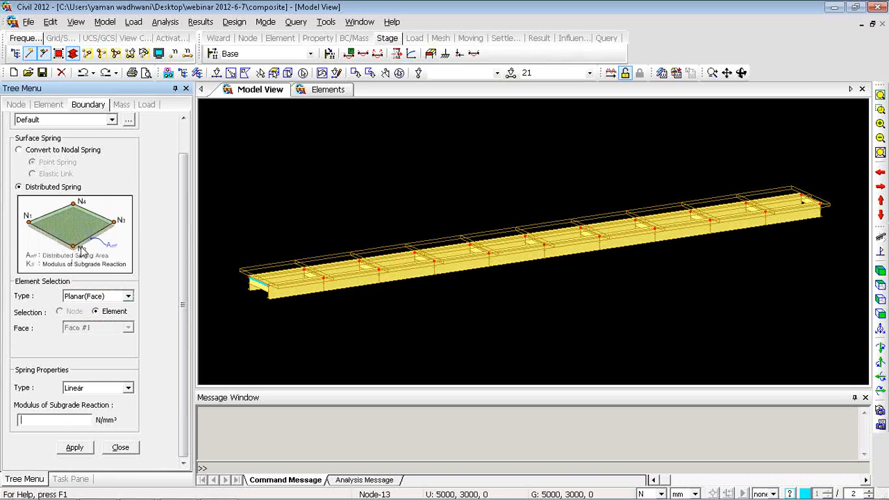
# Close the Surface Spring Supports settings without applying, switch to the presentation and advance to the Elastic Links slide
pyautogui.click(130, 449)
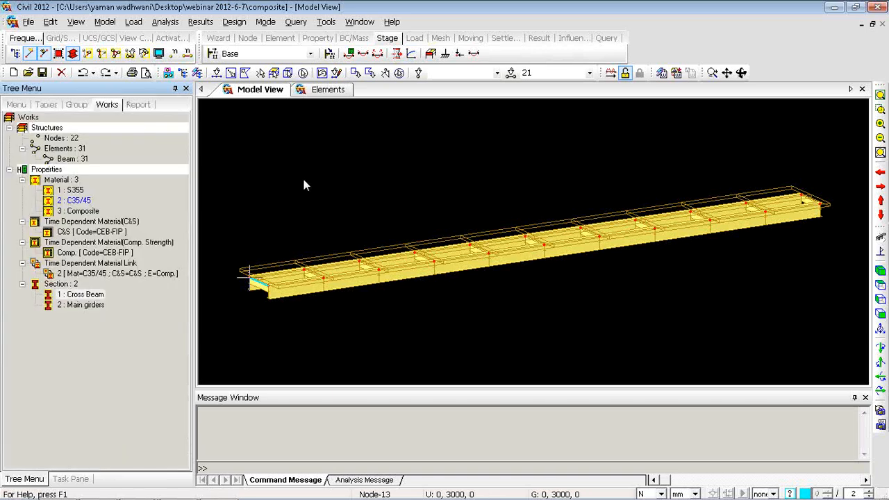
pyautogui.hotkey('alt', 'Tab')
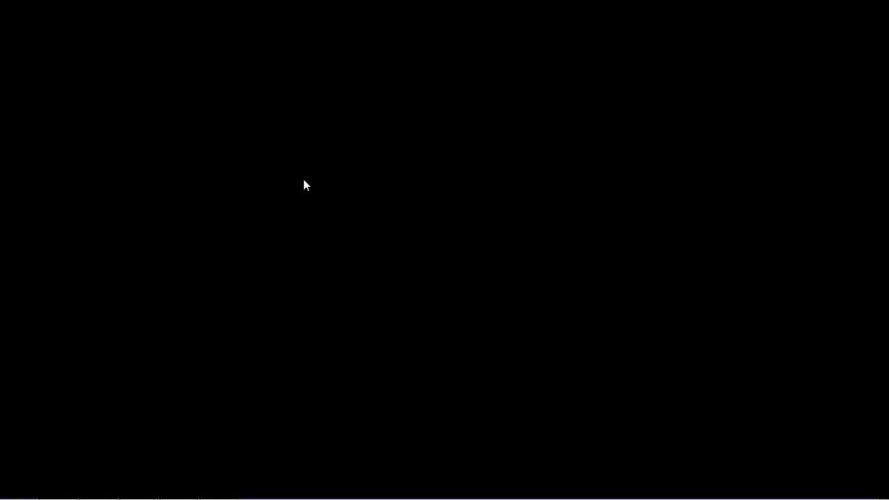
pyautogui.press('Right')
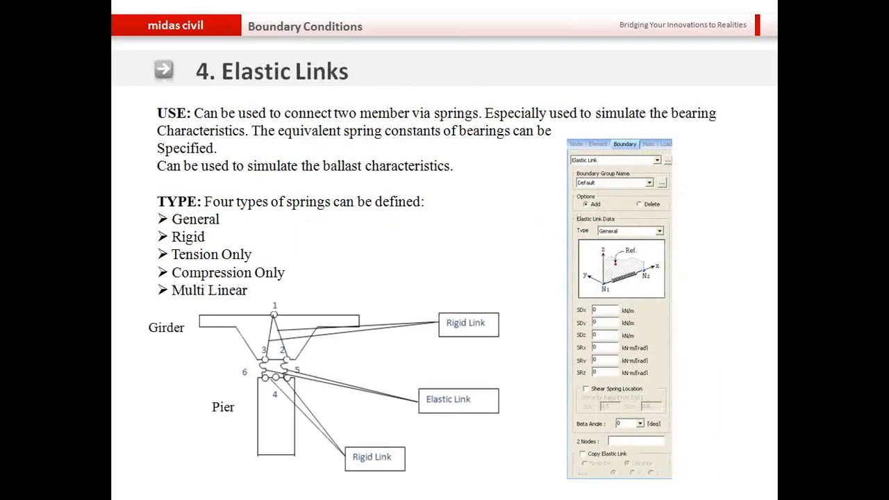
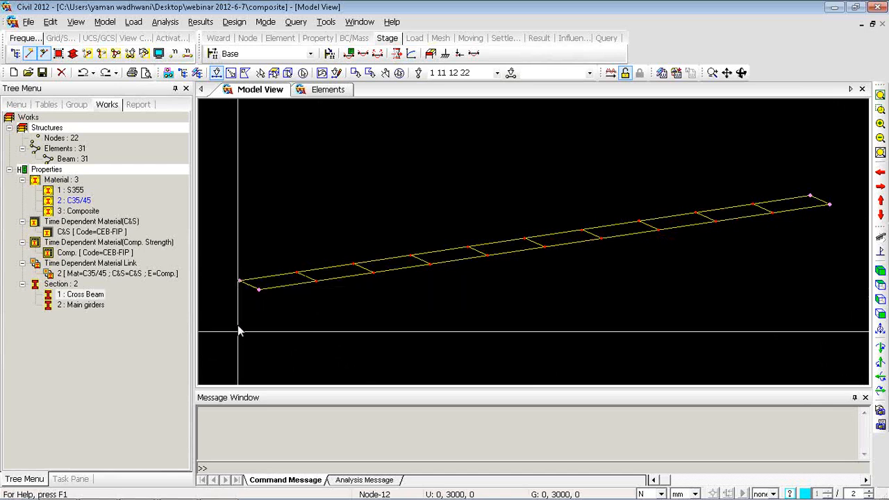
pyautogui.rightClick(233, 168)
pyautogui.moveTo(257, 177)
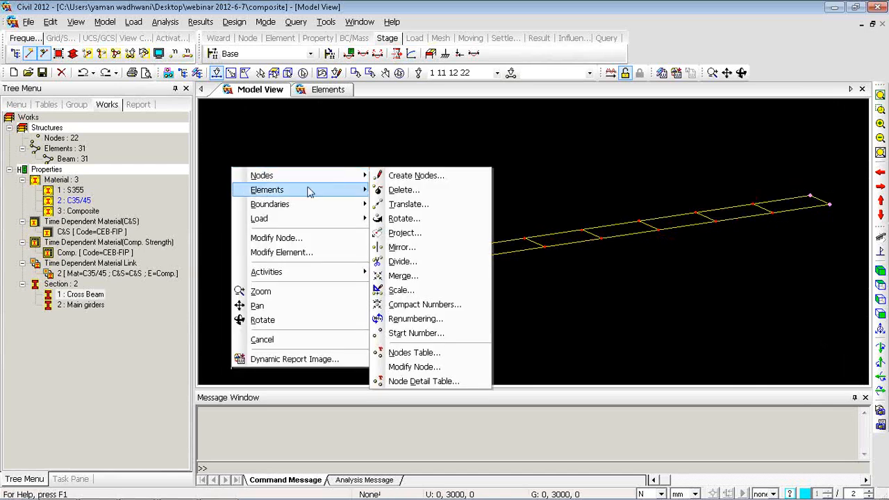
pyautogui.click(253, 149)
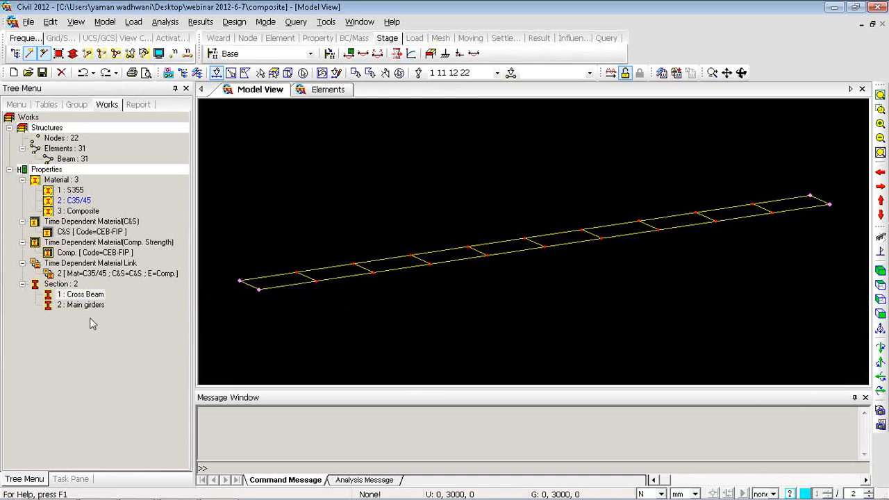
# Examine the Main girders section's calculated properties before and after composite action, leaving the section unchanged
pyautogui.rightClick(67, 307)
pyautogui.click(108, 478)
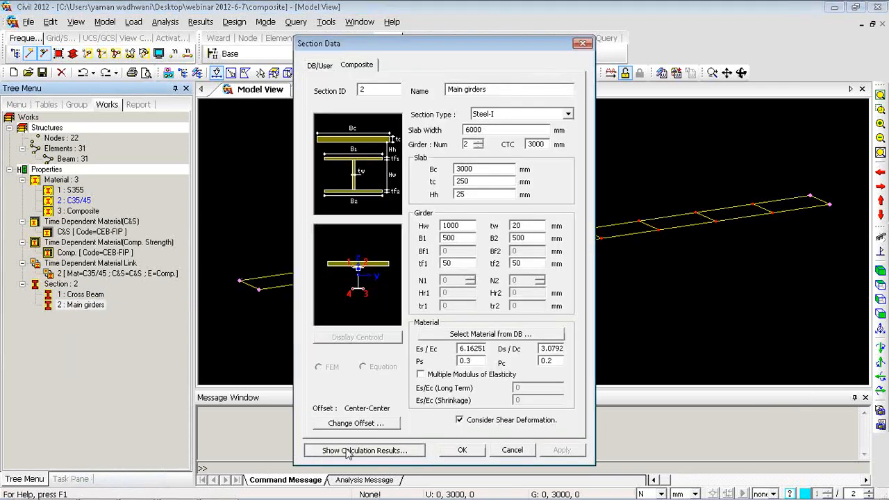
pyautogui.click(348, 450)
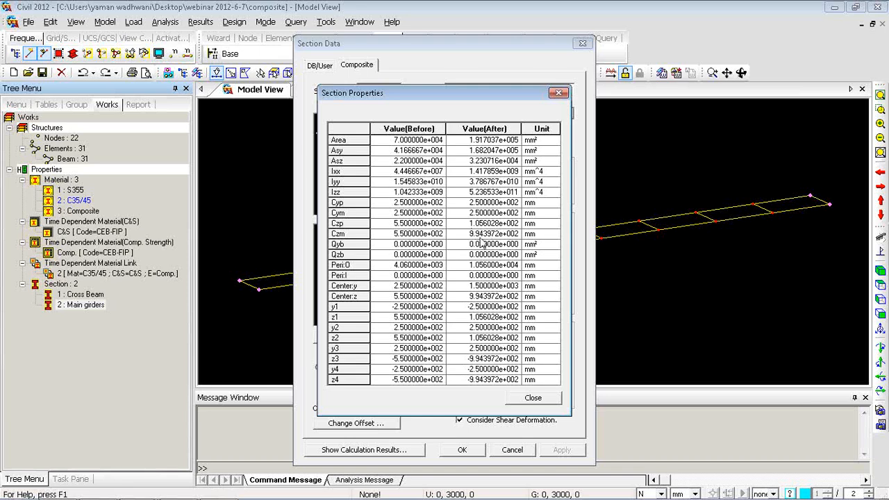
pyautogui.click(541, 401)
pyautogui.click(512, 450)
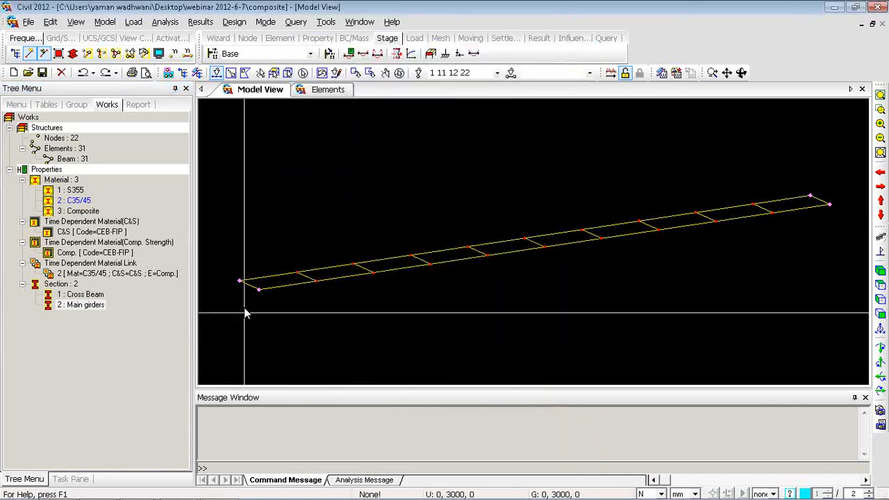
# Copy the four selected girder end nodes along the z axis at unequal distances of -994.4 and -500 mm
pyautogui.rightClick(245, 304)
pyautogui.moveTo(299, 112)
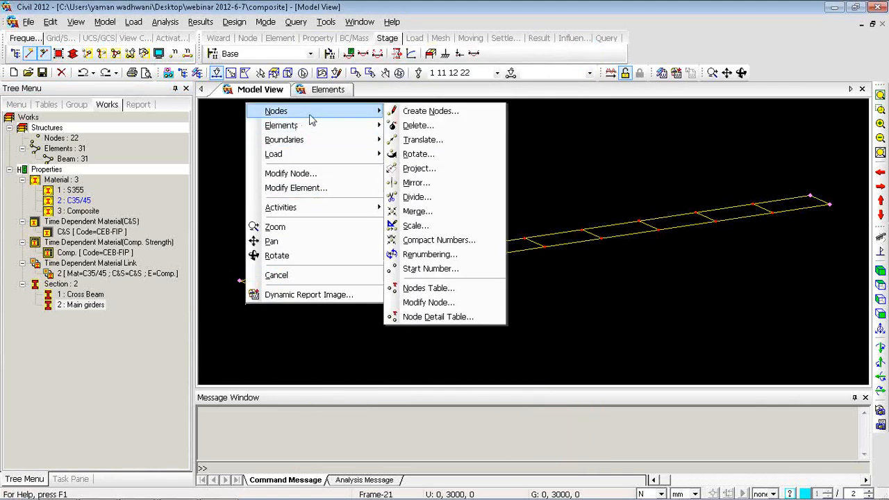
pyautogui.click(418, 141)
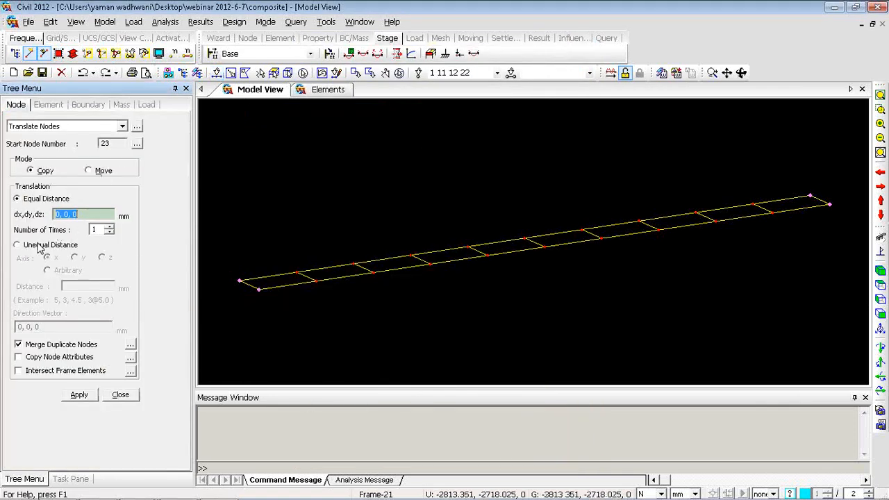
pyautogui.click(39, 245)
pyautogui.click(104, 257)
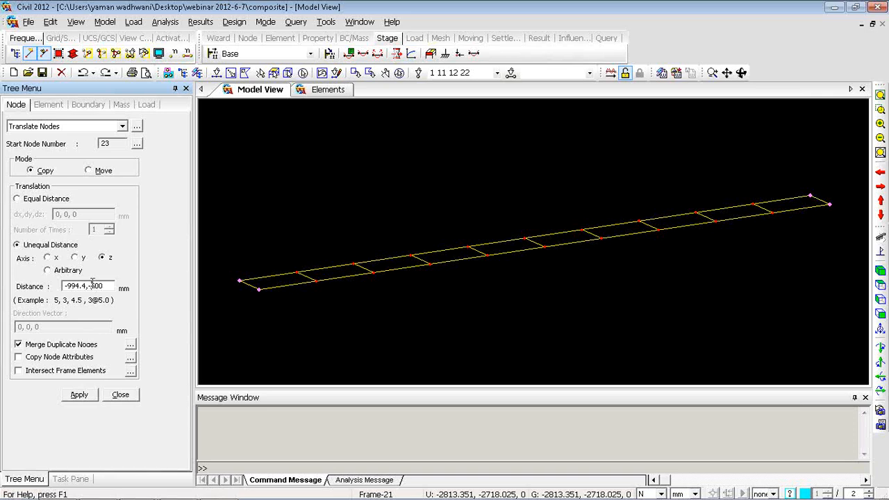
pyautogui.click(82, 395)
pyautogui.click(84, 395)
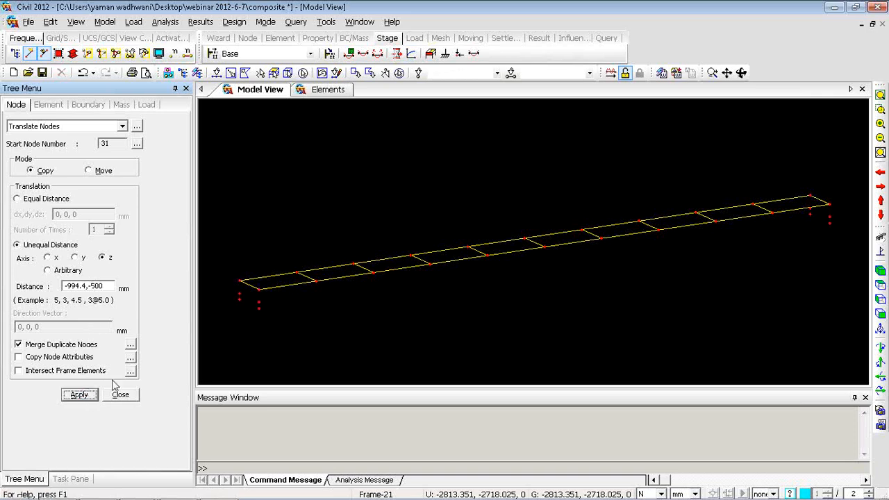
pyautogui.click(132, 399)
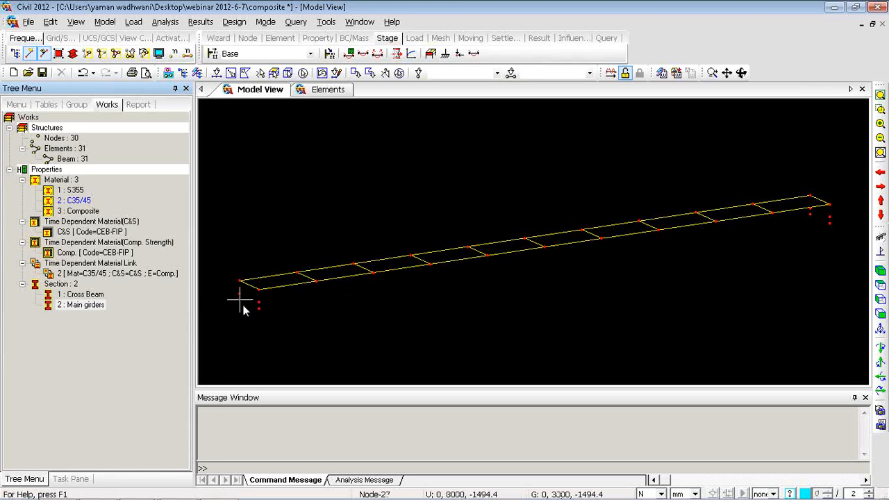
pyautogui.rightClick(232, 116)
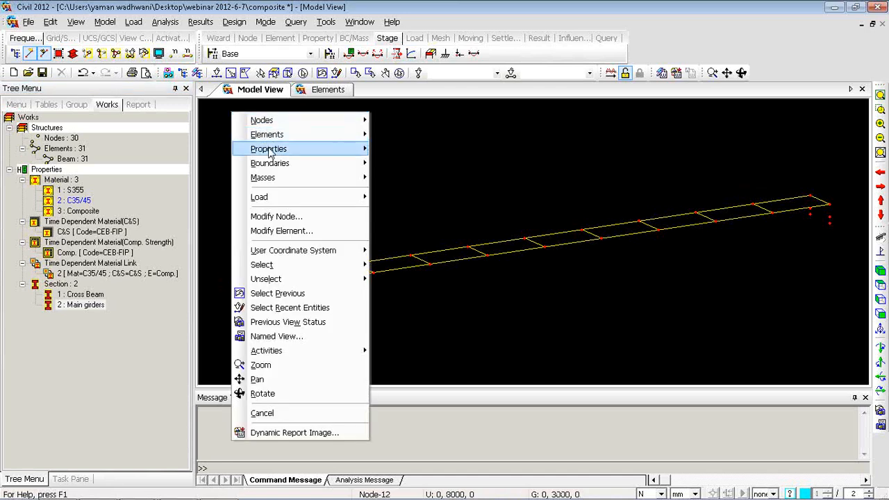
pyautogui.moveTo(271, 152)
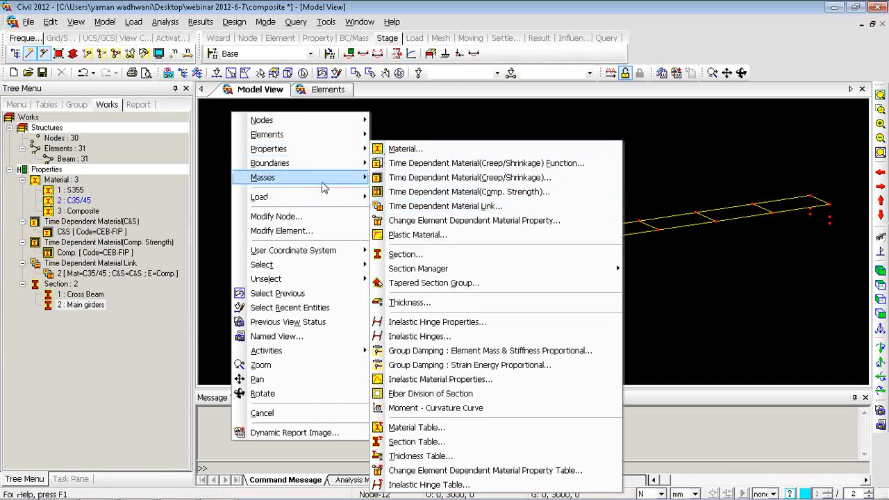
pyautogui.moveTo(293, 162)
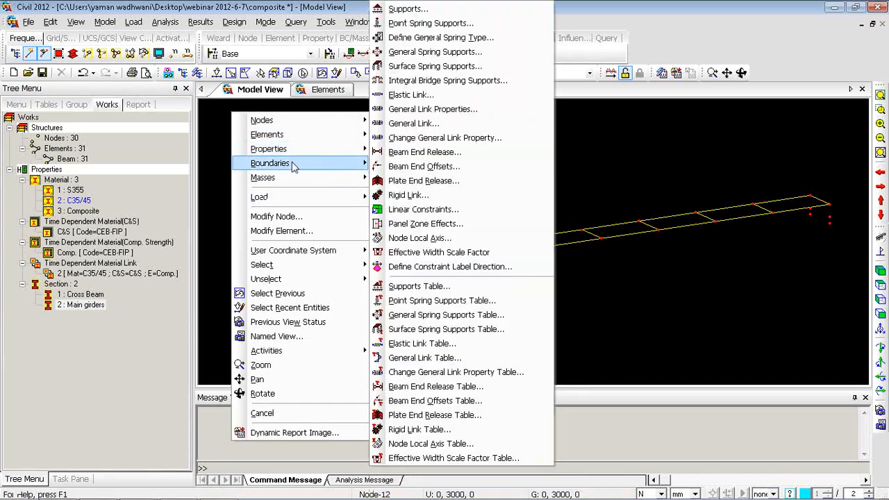
pyautogui.click(416, 123)
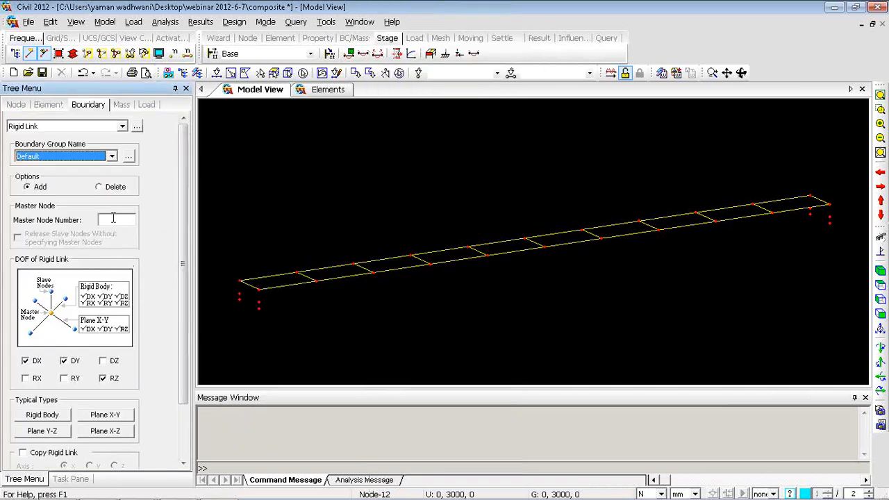
pyautogui.click(42, 414)
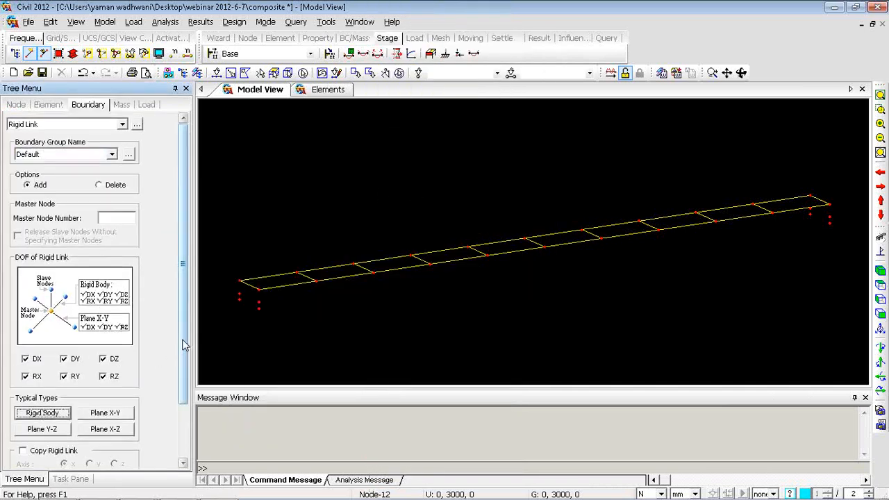
pyautogui.moveTo(183, 341); pyautogui.dragTo(187, 316)
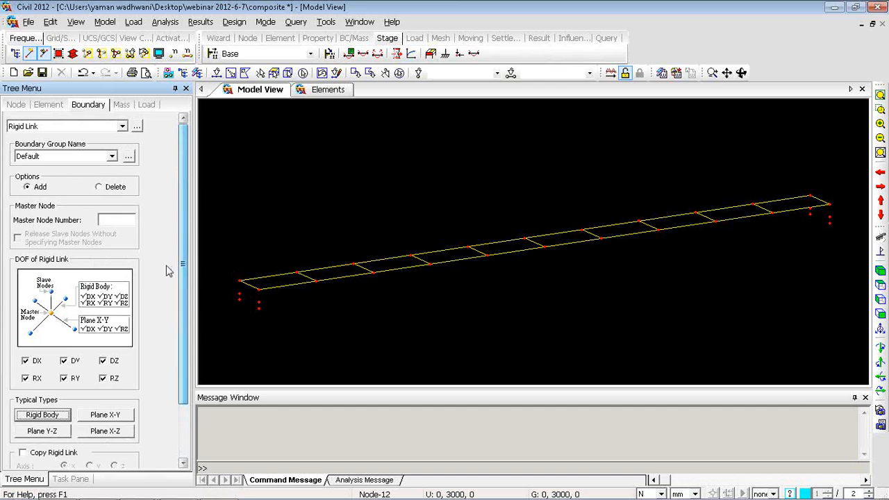
pyautogui.click(123, 219)
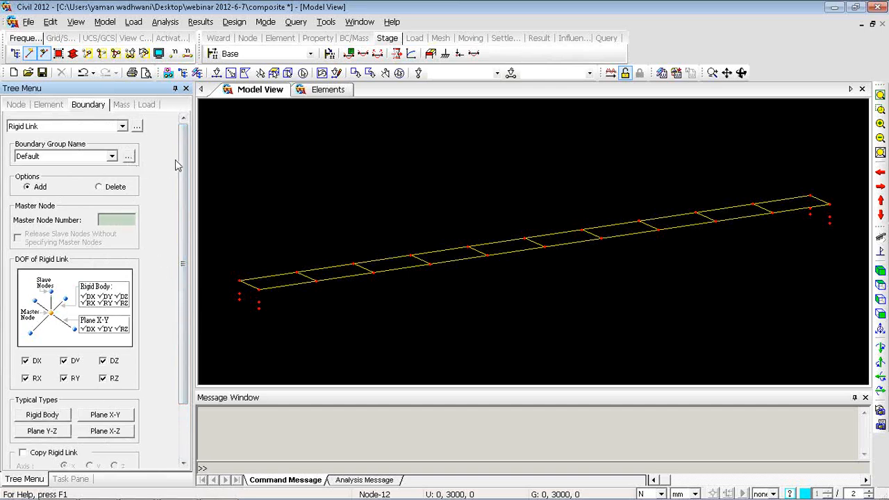
pyautogui.moveTo(180, 167); pyautogui.dragTo(189, 226)
pyautogui.moveTo(183, 195); pyautogui.dragTo(185, 142)
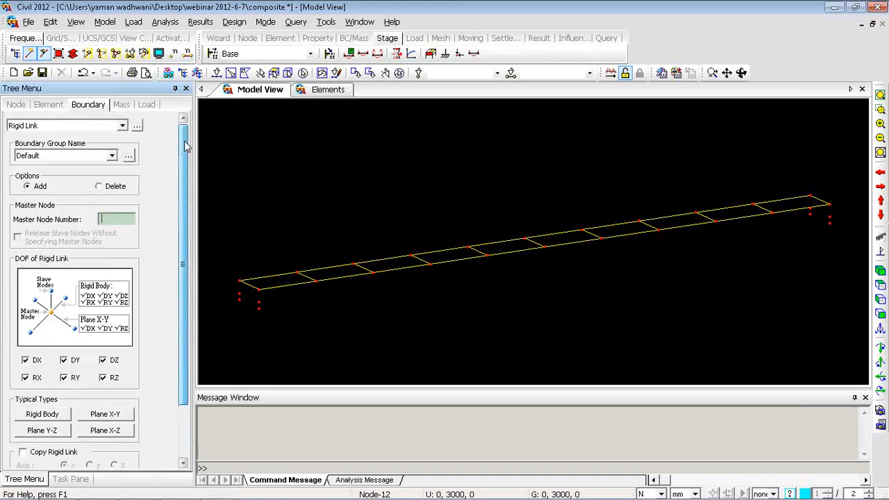
pyautogui.moveTo(182, 240); pyautogui.dragTo(182, 301)
pyautogui.click(120, 445)
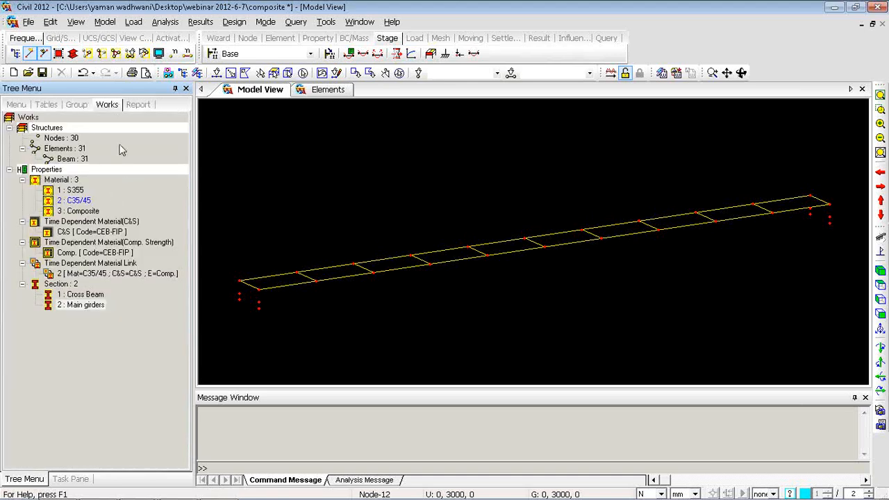
# Create a new boundary group named Boundary
pyautogui.click(76, 104)
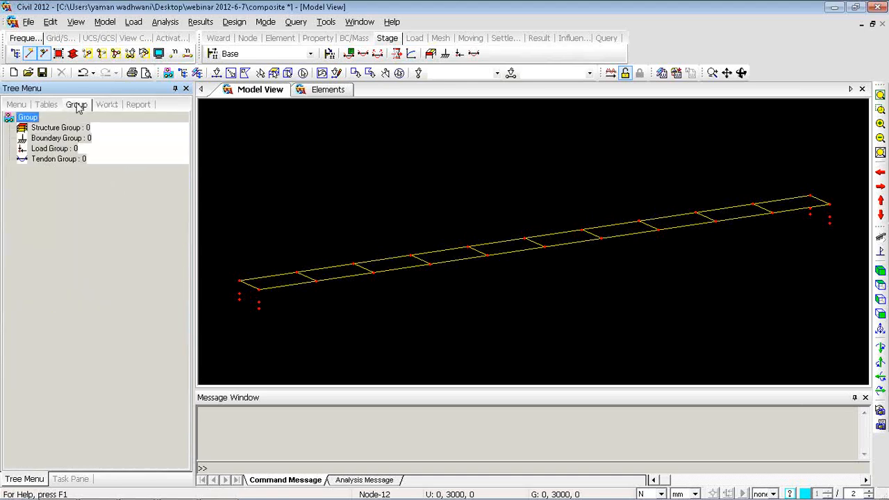
pyautogui.rightClick(70, 139)
pyautogui.click(86, 148)
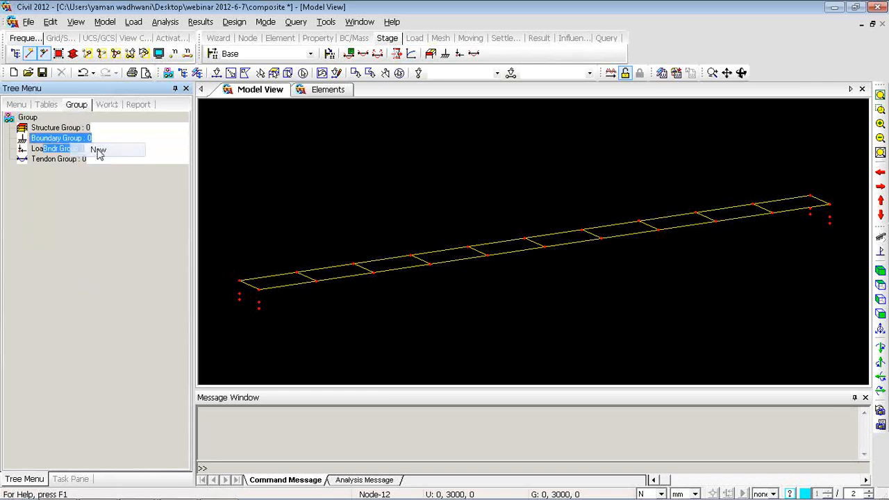
pyautogui.write('Boundary')
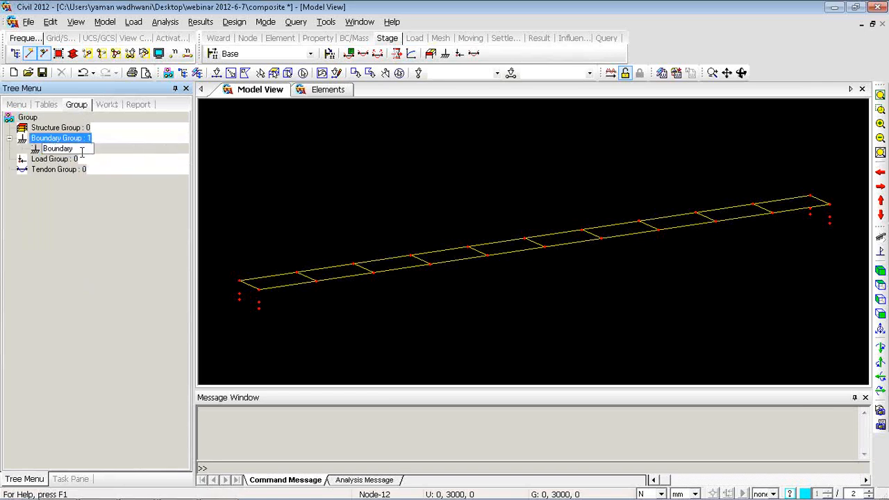
pyautogui.press('Return')
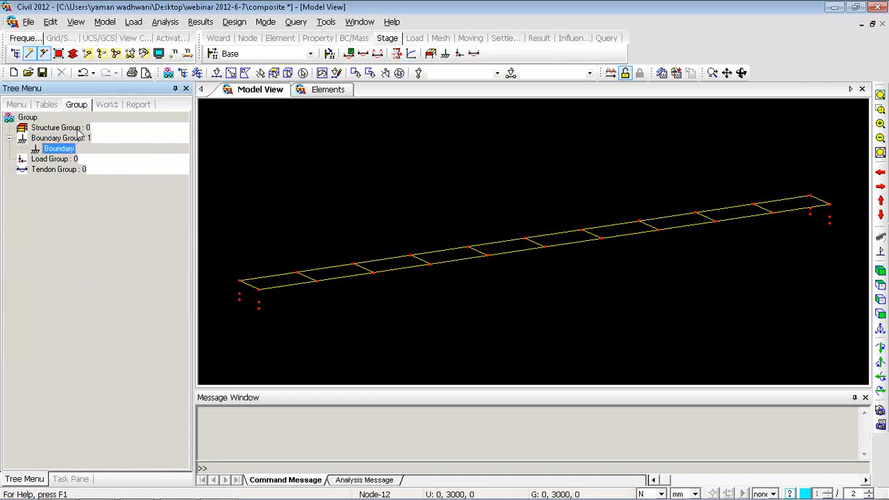
# Create two structure groups named Main girders and Cross beams
pyautogui.rightClick(42, 130)
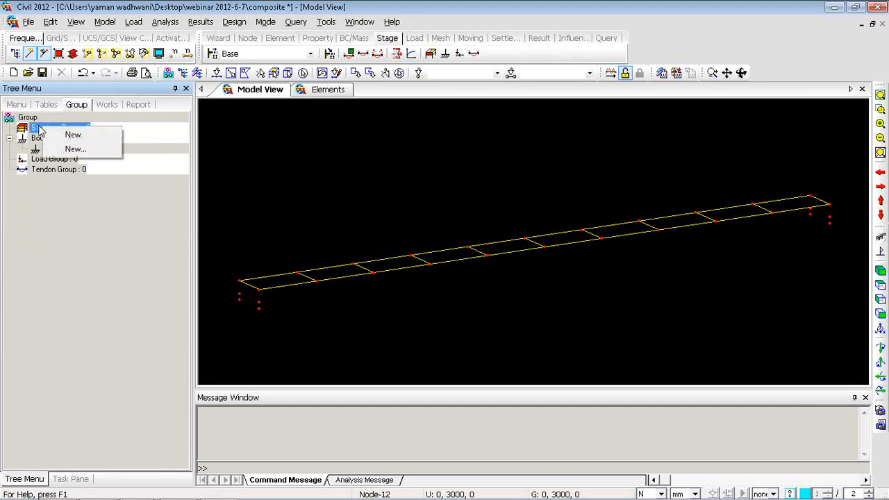
pyautogui.click(73, 135)
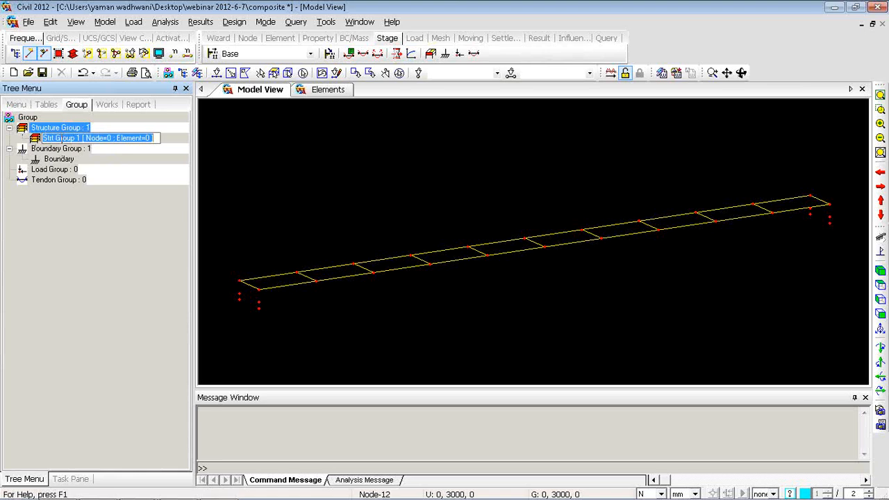
pyautogui.write('Main girders')
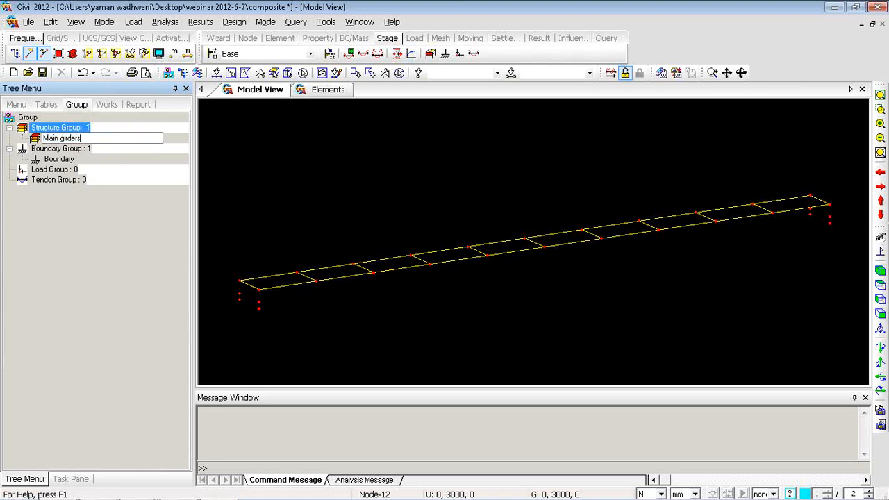
pyautogui.press('Return')
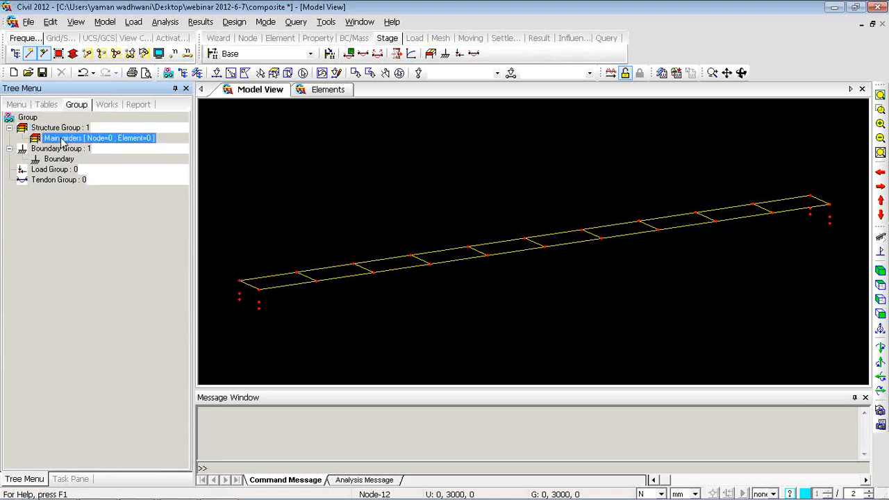
pyautogui.rightClick(62, 127)
pyautogui.click(75, 137)
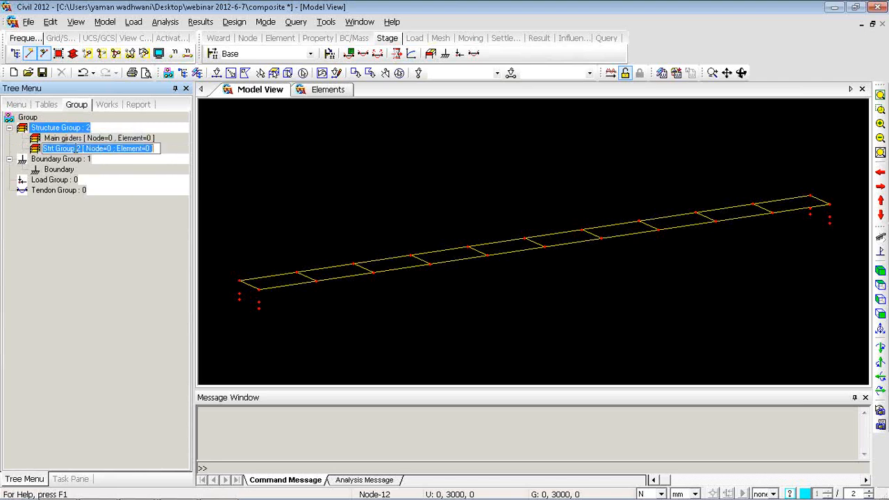
pyautogui.write('Cro')
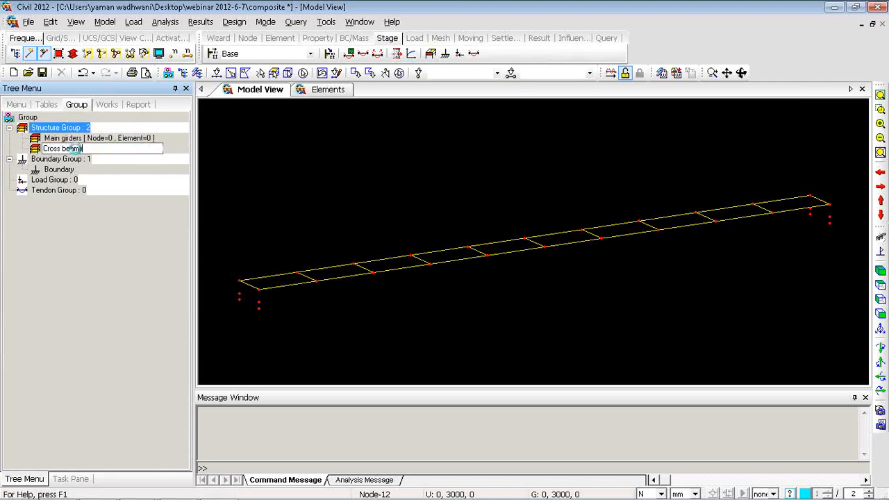
pyautogui.write('ss beams')
pyautogui.press('Return')
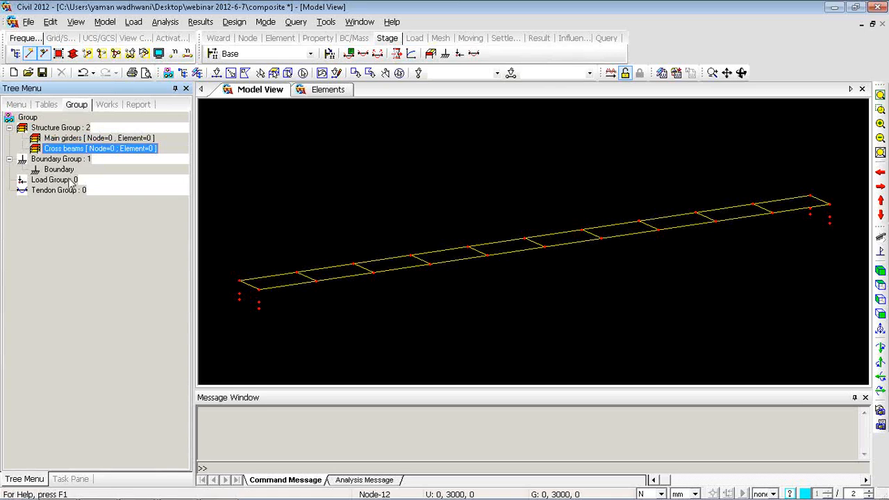
# Set up a rigid link in the Boundary group with all rigid-body degrees of freedom and girder end node 1 as master
pyautogui.rightClick(283, 118)
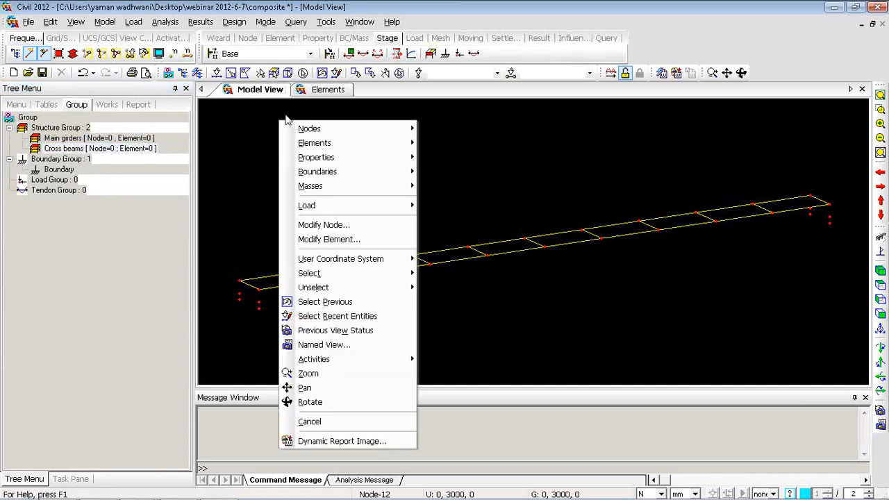
pyautogui.moveTo(323, 174)
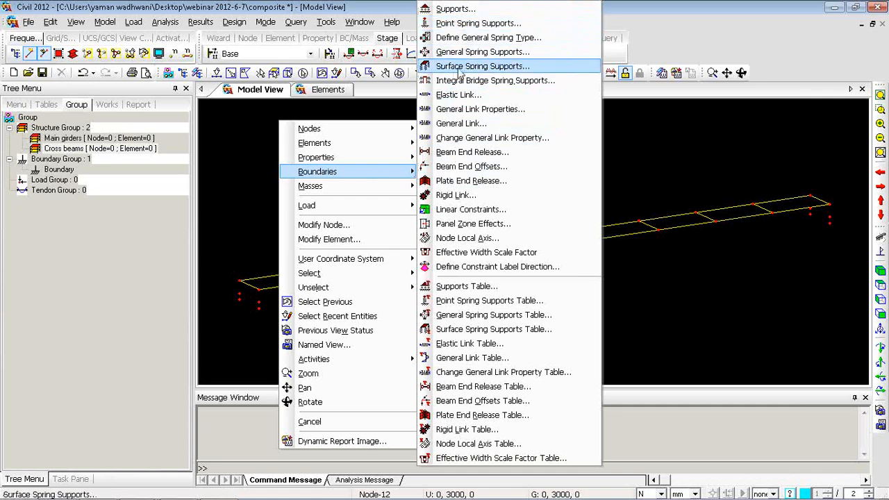
pyautogui.click(458, 196)
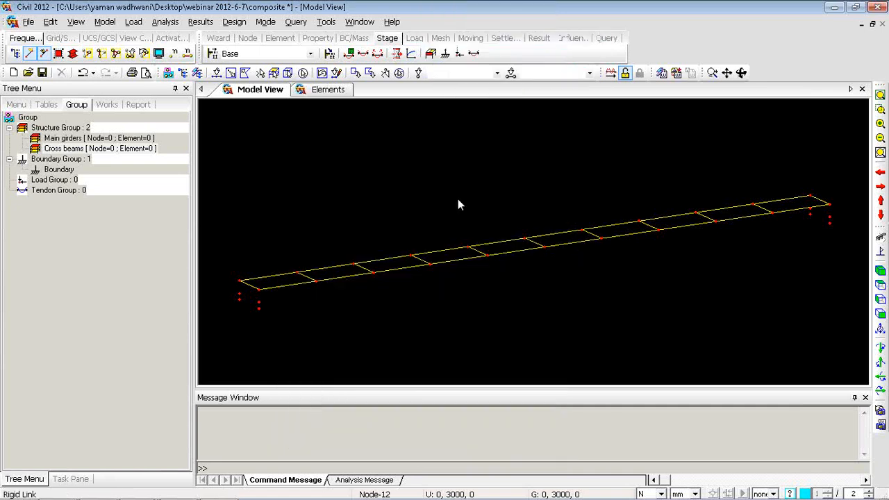
pyautogui.click(101, 158)
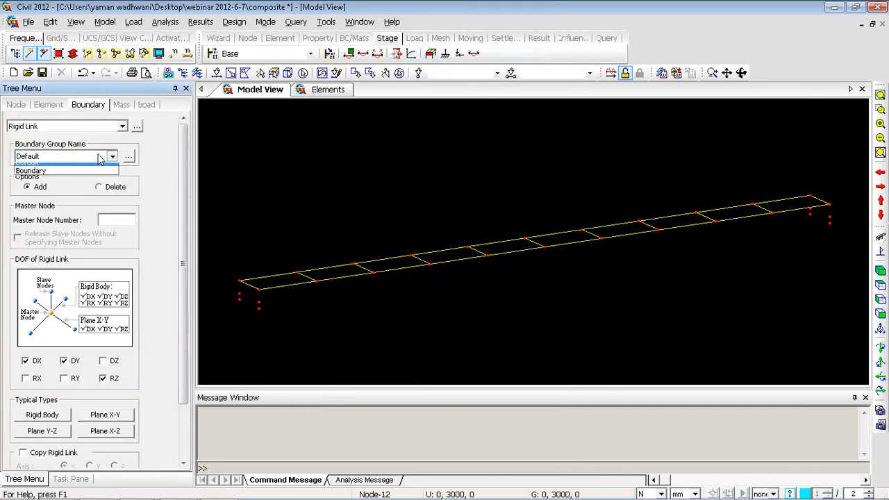
pyautogui.click(48, 171)
pyautogui.scroll(-3, 164, 228)
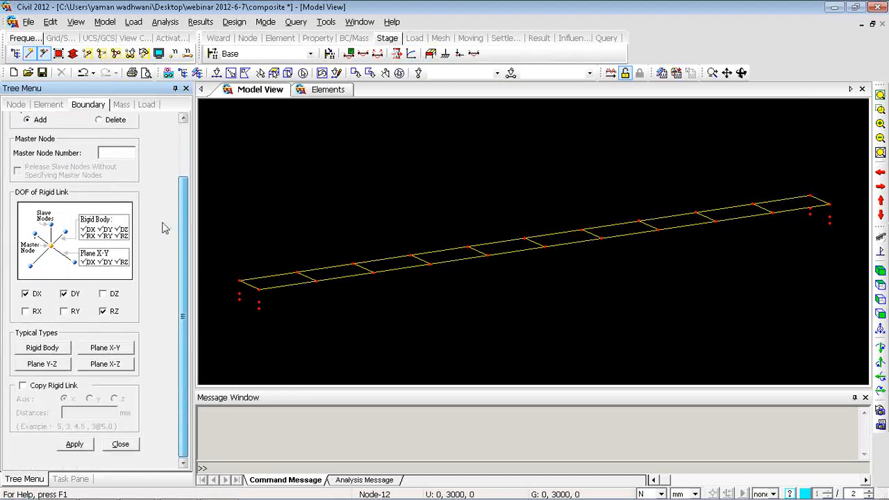
pyautogui.click(107, 152)
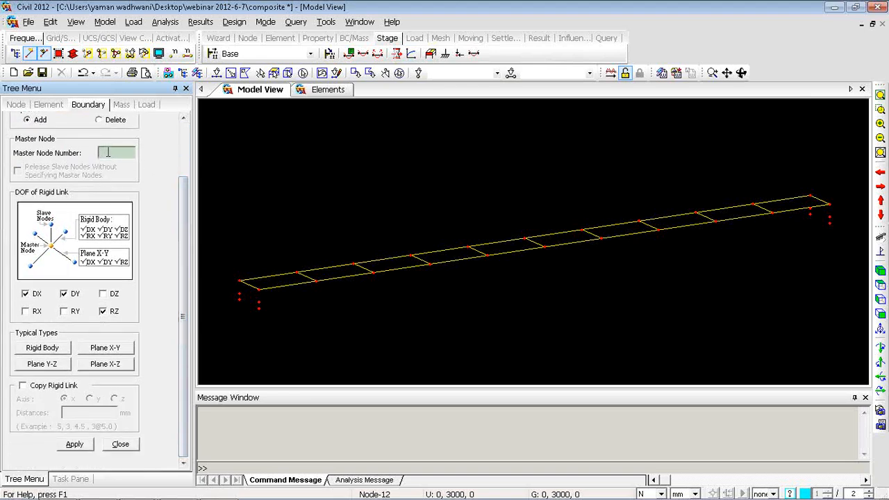
pyautogui.click(259, 293)
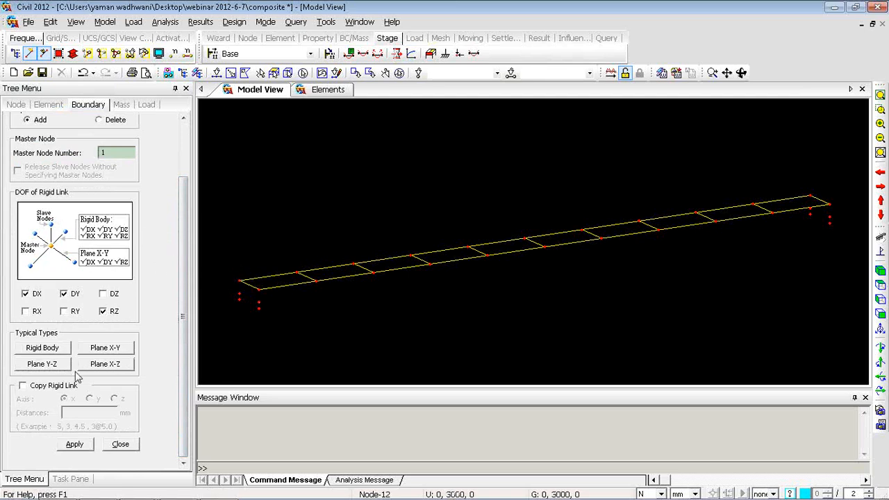
# Try to link the node just below node 1 to it, with a copy of the rigid link 5000 mm along x
pyautogui.click(51, 386)
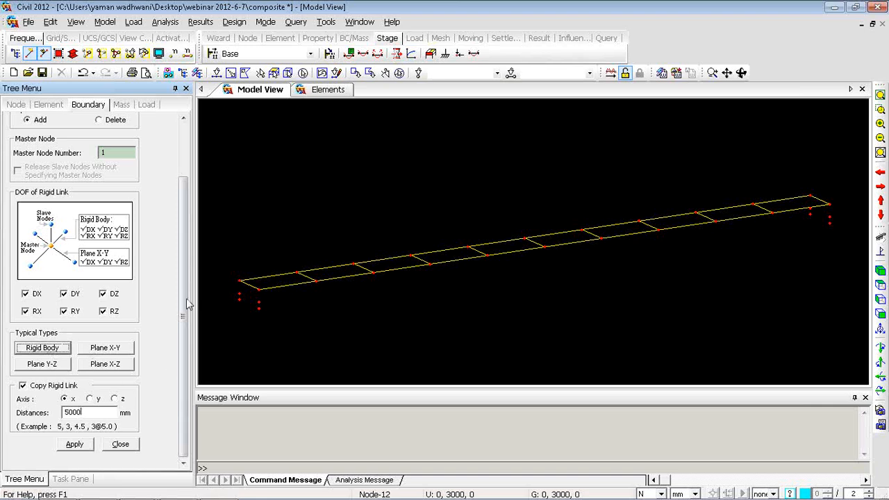
pyautogui.click(217, 72)
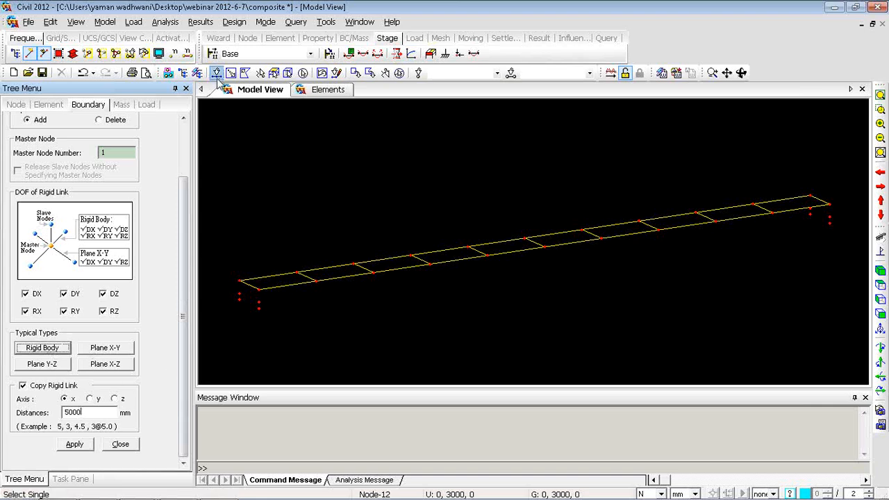
pyautogui.click(259, 302)
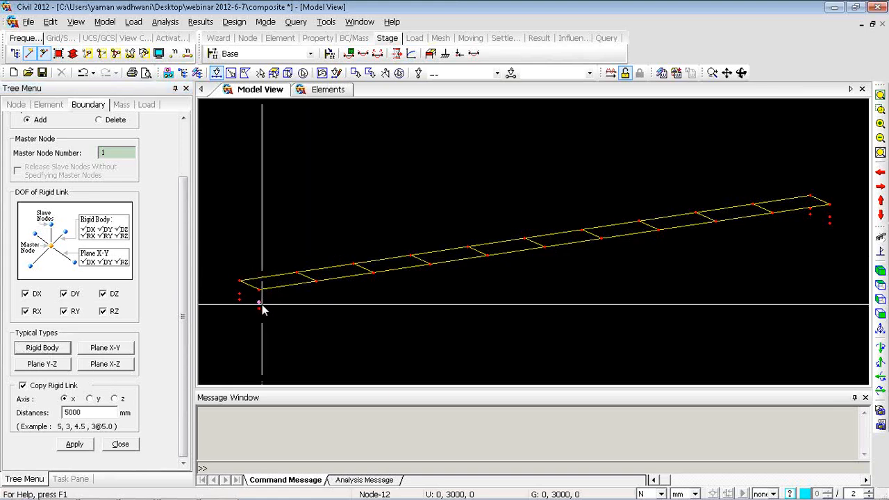
pyautogui.click(69, 445)
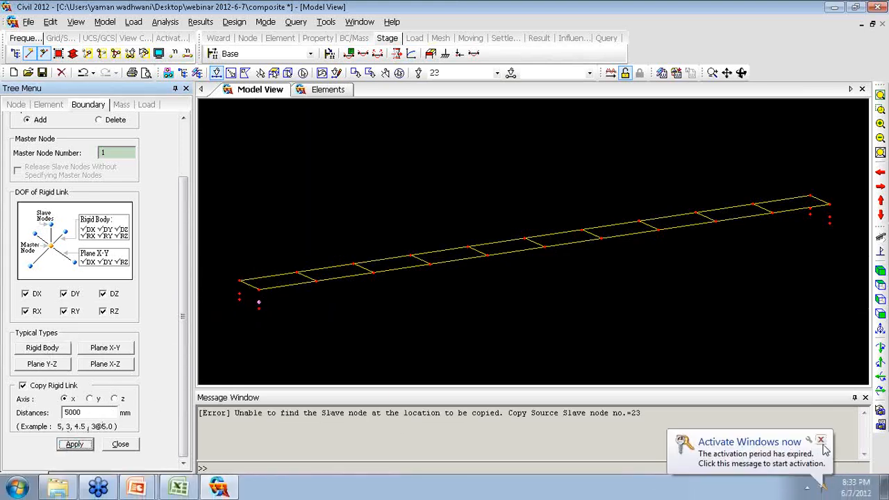
pyautogui.click(820, 440)
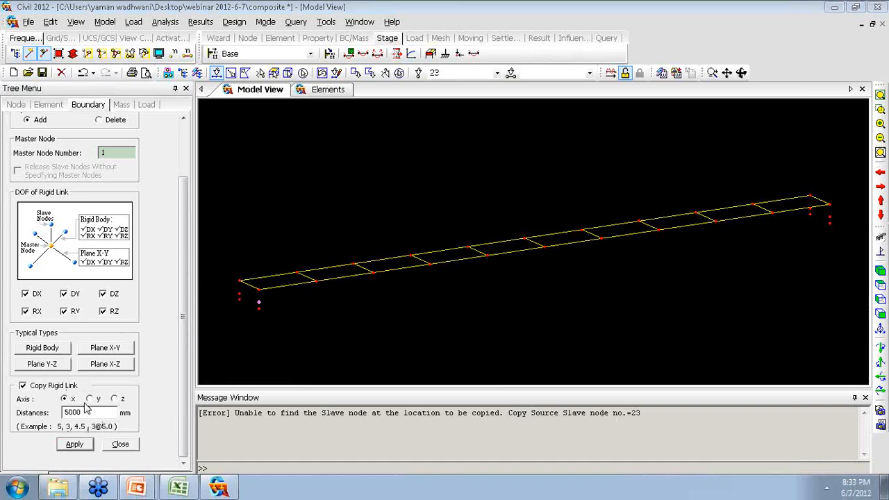
# Create the rigid link at node 1 with a copy 3000 mm along the y axis
pyautogui.click(26, 385)
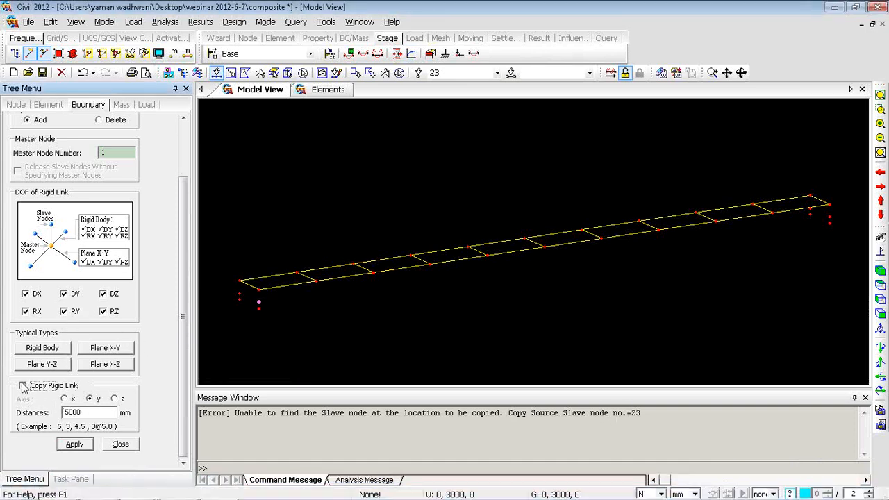
pyautogui.click(40, 388)
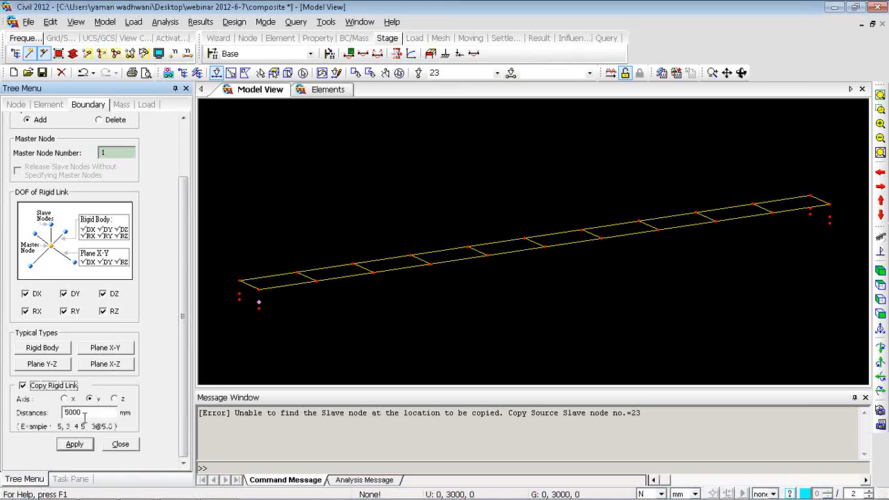
pyautogui.moveTo(84, 415); pyautogui.dragTo(50, 415)
pyautogui.write('3')
pyautogui.click(74, 446)
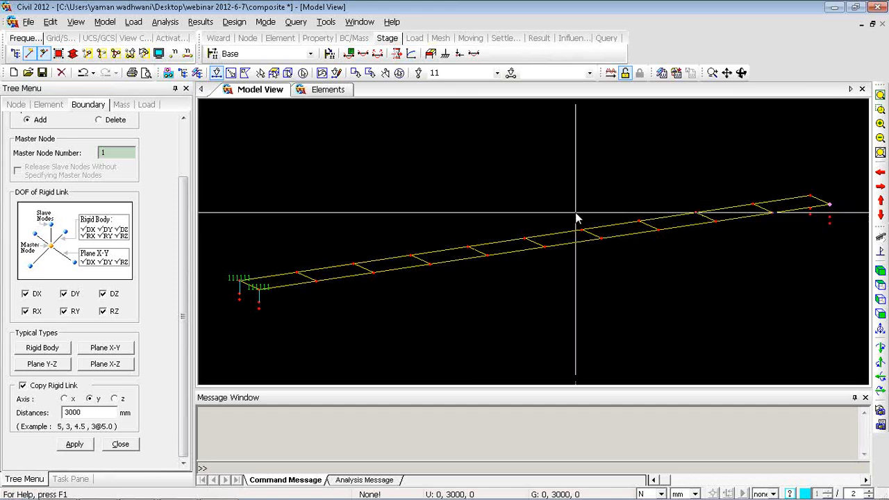
# Create a rigid link from master node 11 at the far girder end to the node just below, copied 3000 mm along y
pyautogui.click(824, 203)
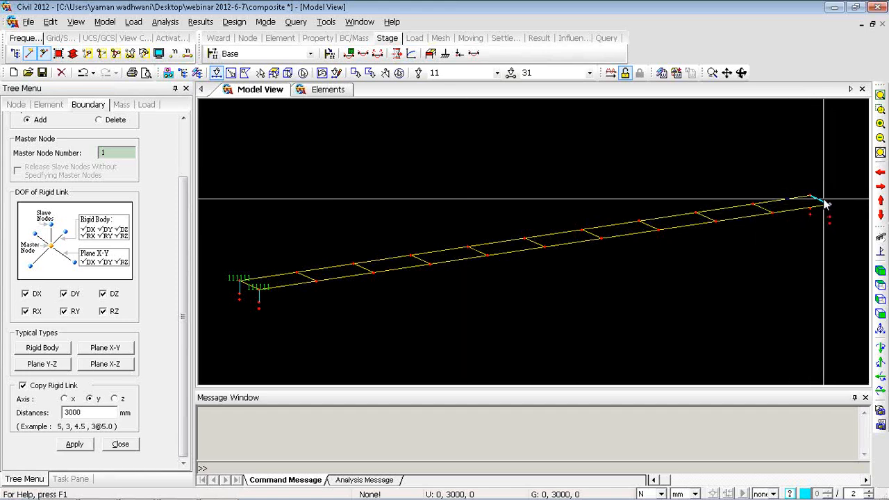
pyautogui.click(829, 205)
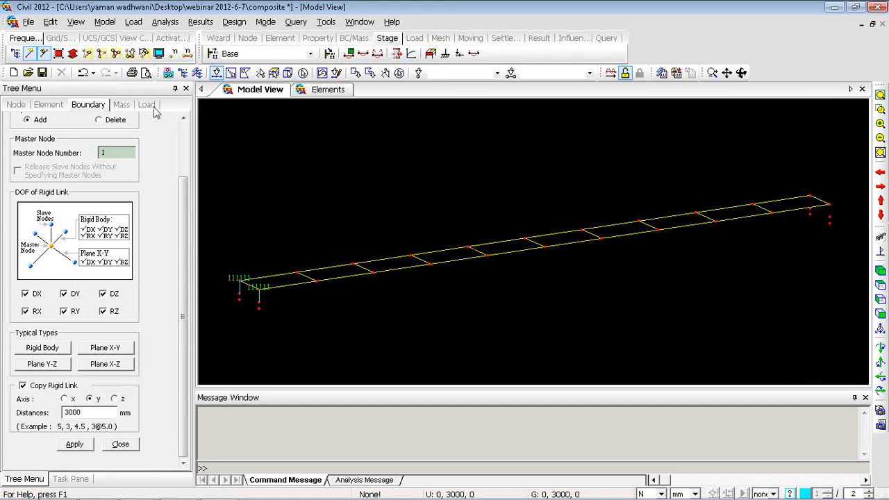
pyautogui.click(117, 153)
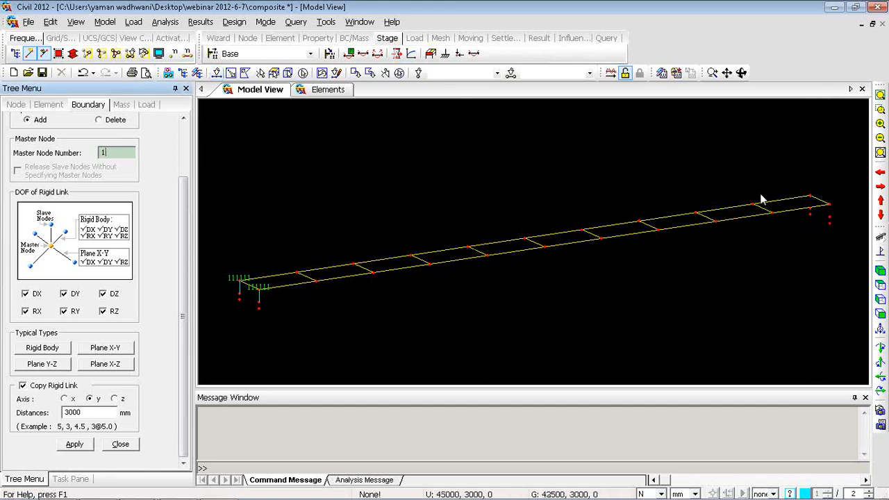
pyautogui.click(831, 206)
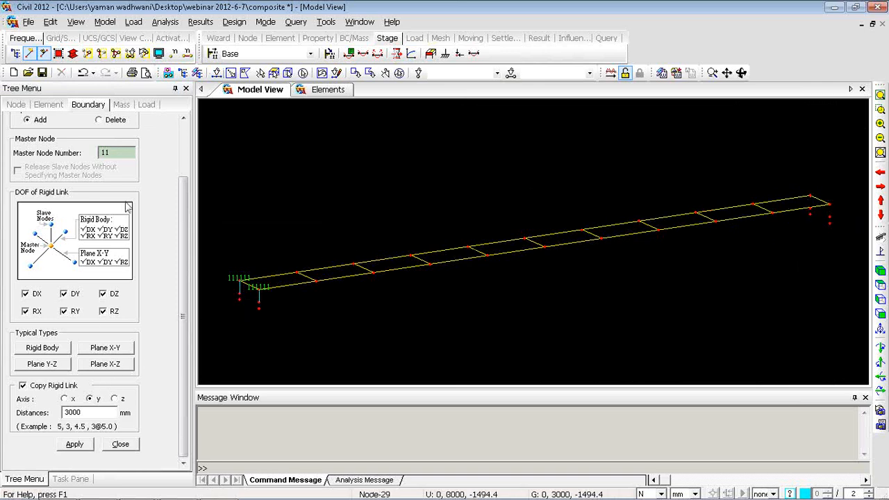
pyautogui.click(216, 73)
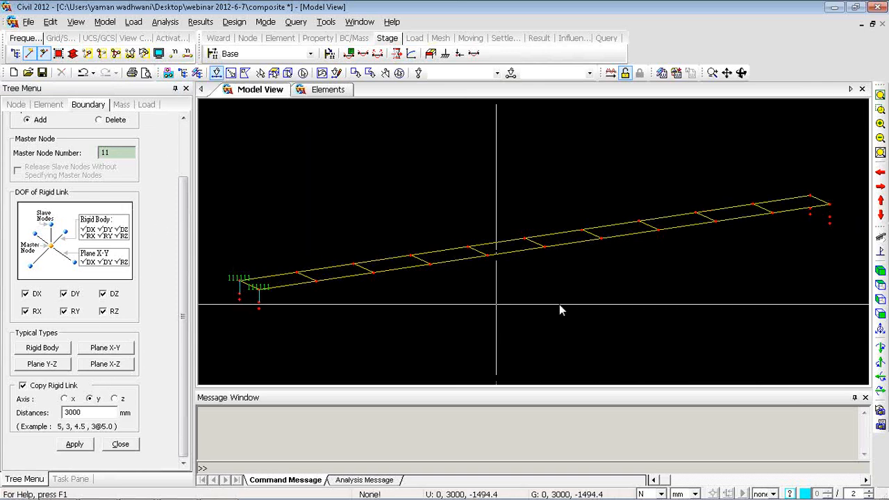
pyautogui.click(829, 216)
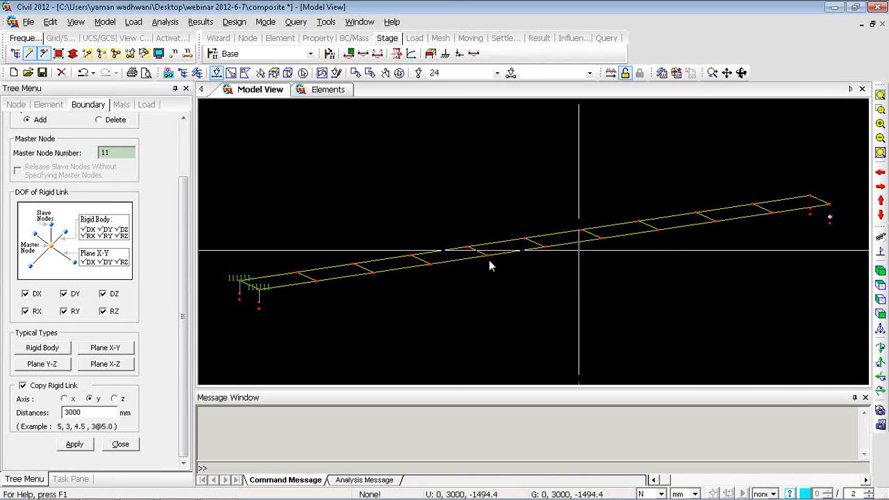
pyautogui.click(75, 444)
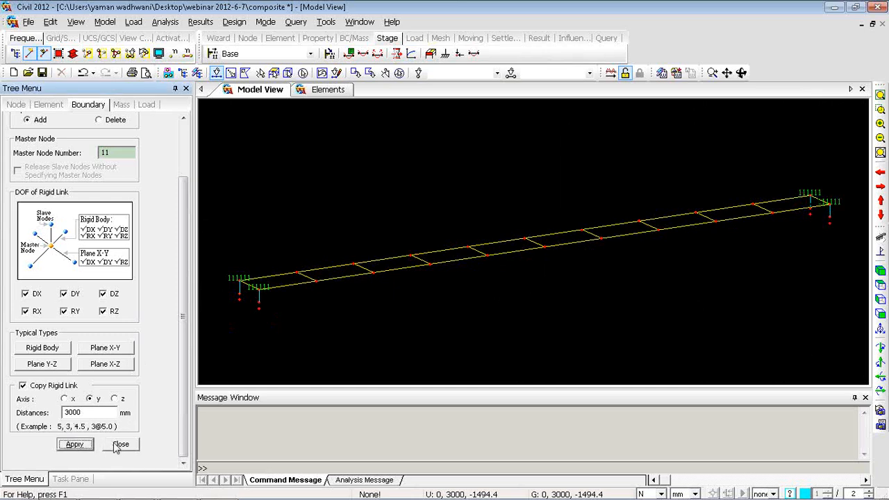
# Start an elastic link definition and assign it to the Boundary group
pyautogui.scroll(3, 117, 448)
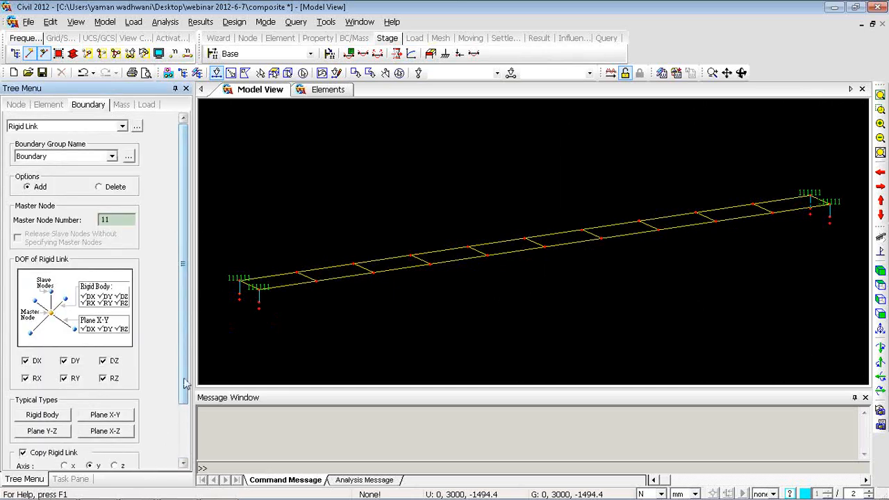
pyautogui.rightClick(281, 134)
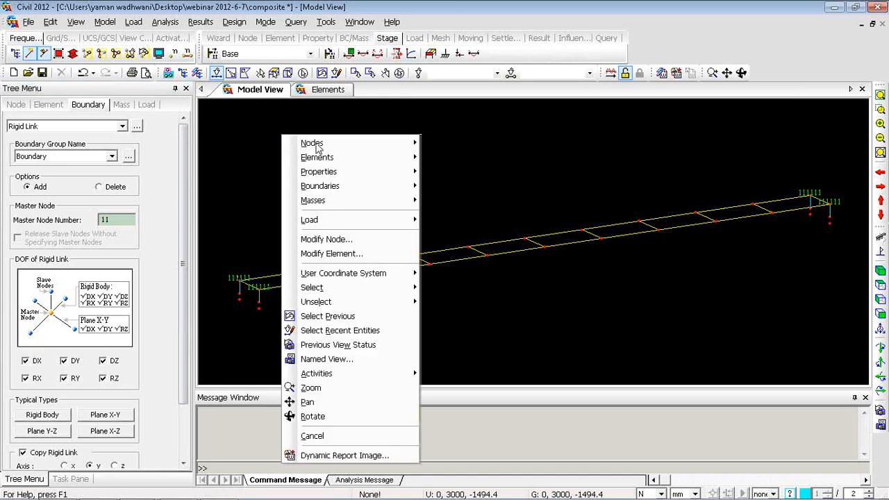
pyautogui.moveTo(349, 175)
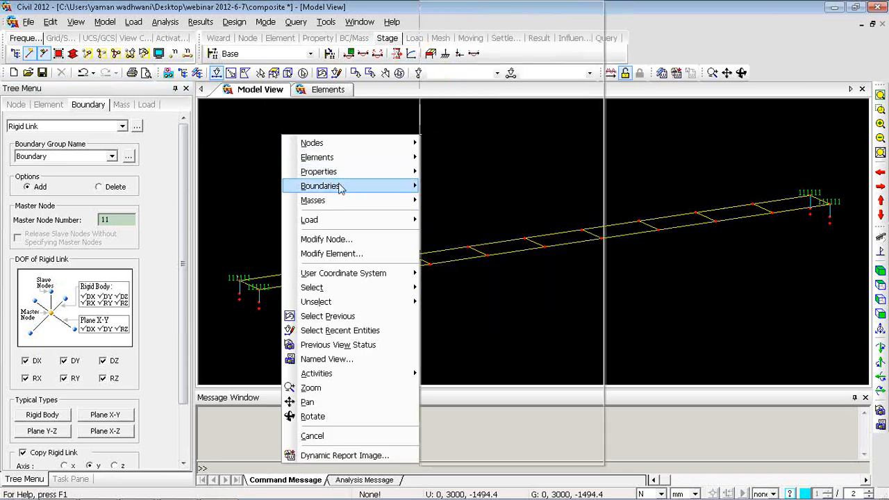
pyautogui.click(460, 93)
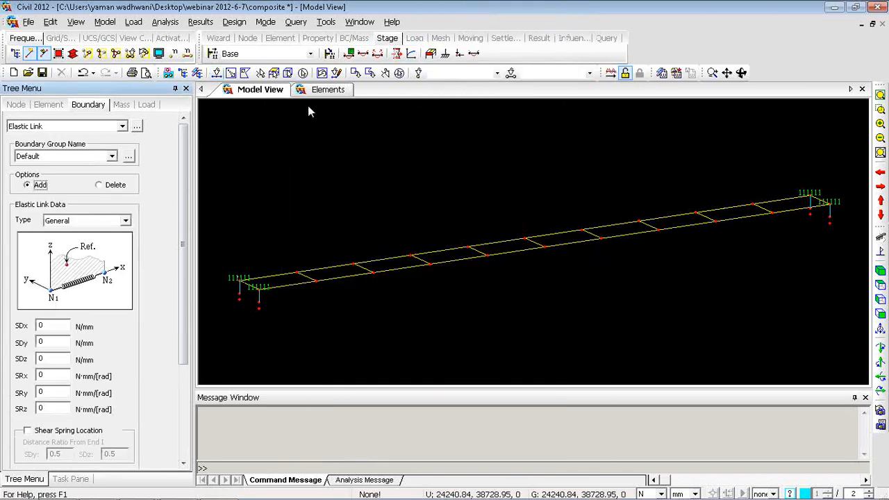
pyautogui.click(106, 156)
pyautogui.click(70, 177)
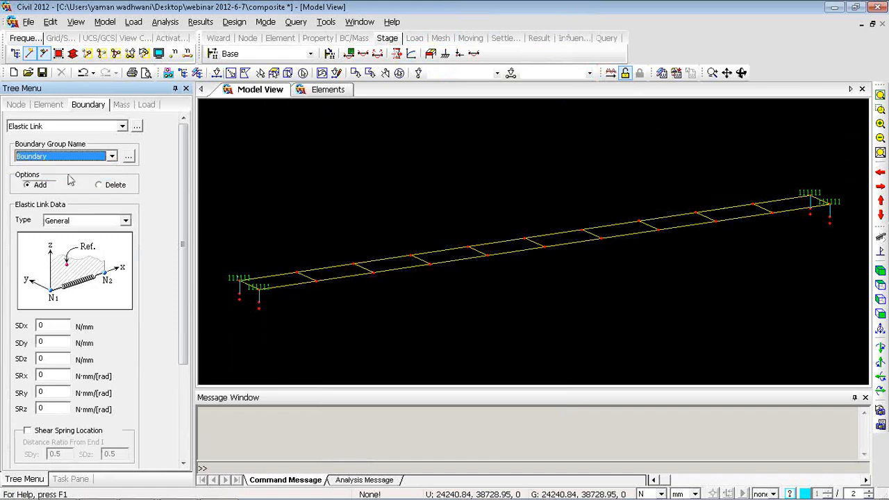
# Set the elastic link type to Rigid
pyautogui.scroll(-3, 173, 228)
pyautogui.scroll(-1, 173, 236)
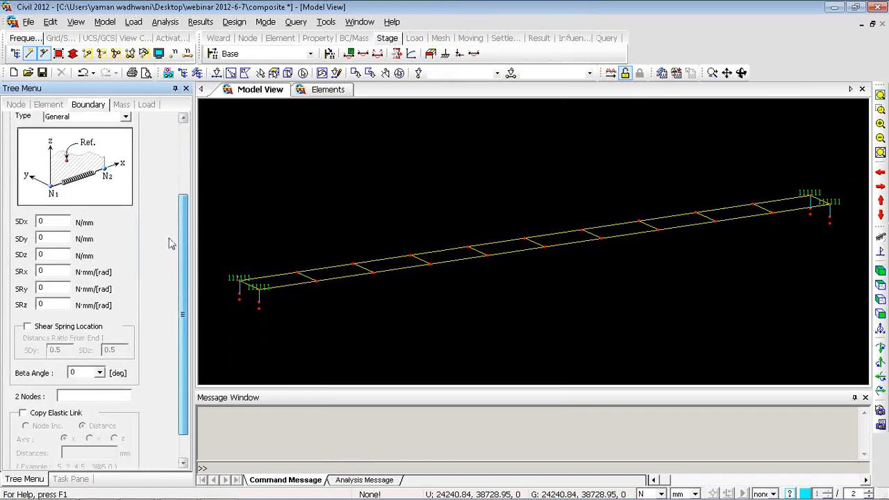
pyautogui.scroll(4, 171, 193)
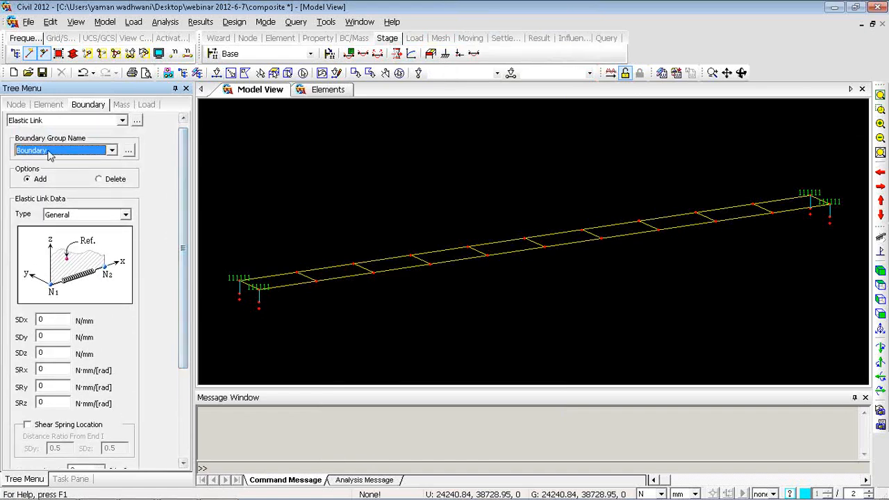
pyautogui.scroll(-5, 175, 236)
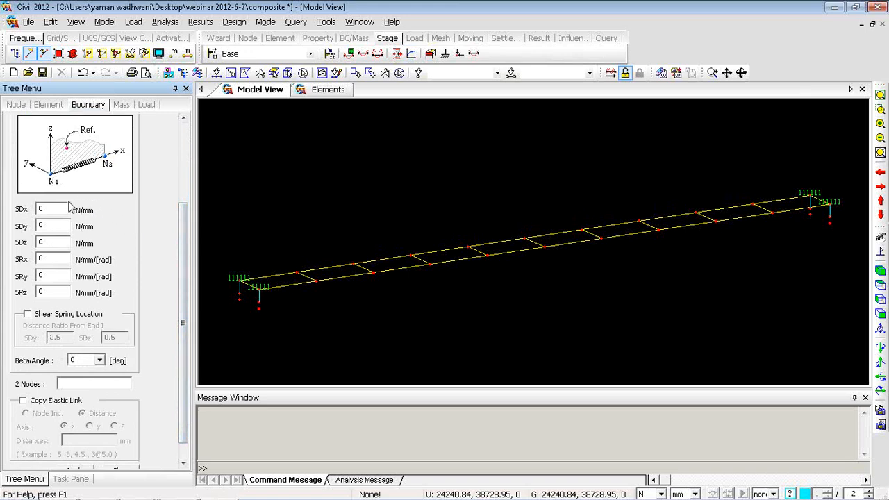
pyautogui.scroll(5, 174, 251)
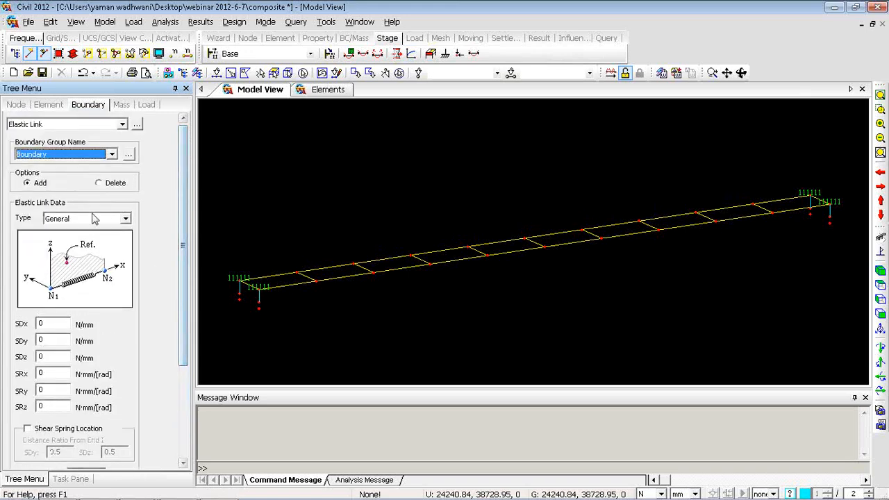
pyautogui.click(95, 220)
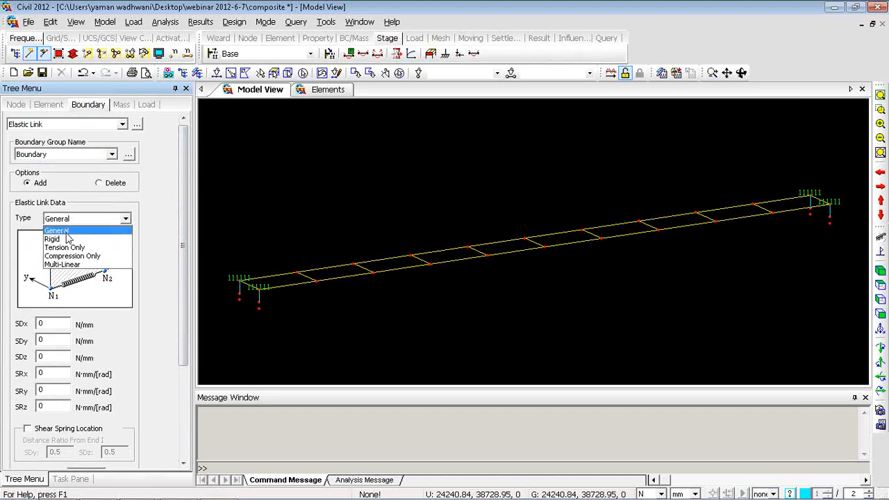
pyautogui.click(69, 239)
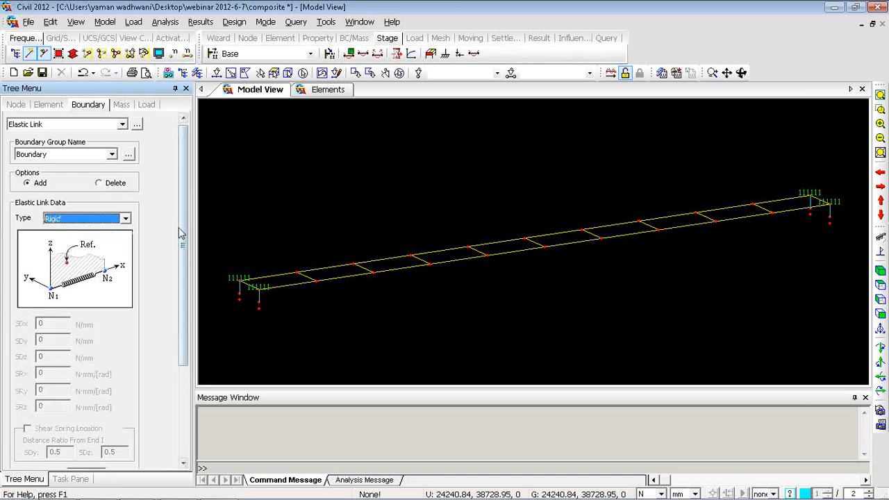
# Create a rigid elastic link between the two support nodes below node 1, with a copy 50000 mm along x
pyautogui.scroll(-3, 167, 313)
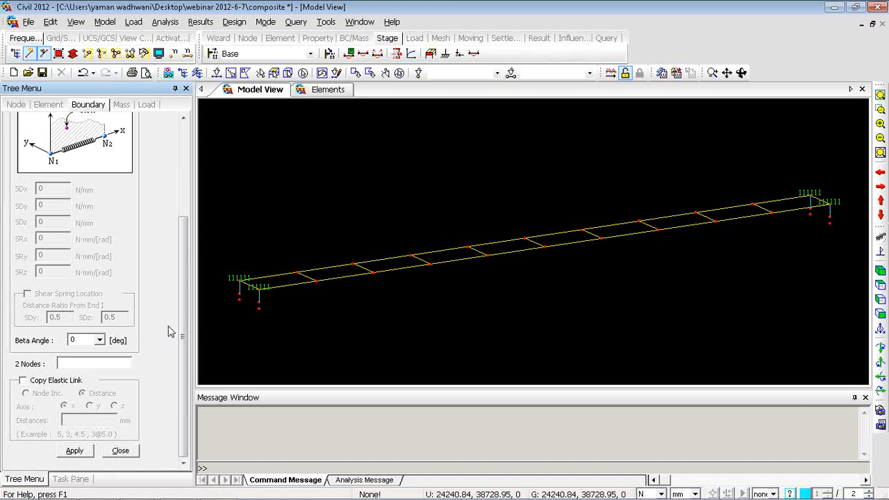
pyautogui.click(94, 360)
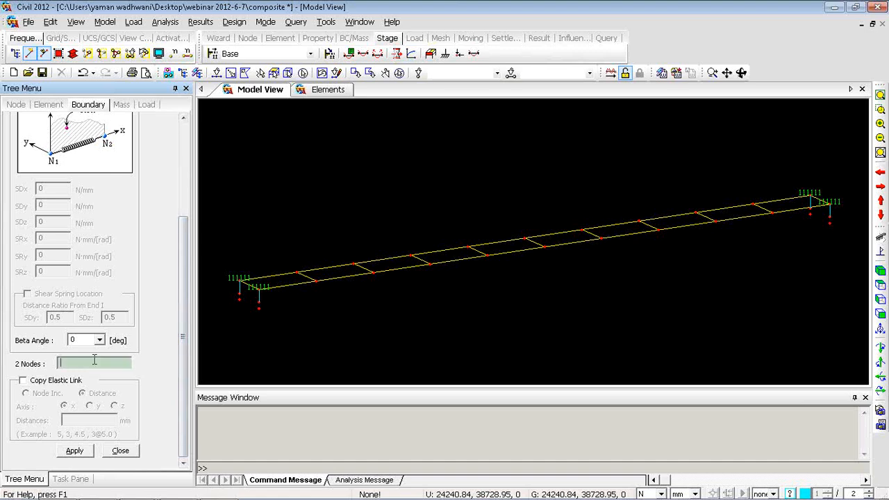
pyautogui.click(36, 383)
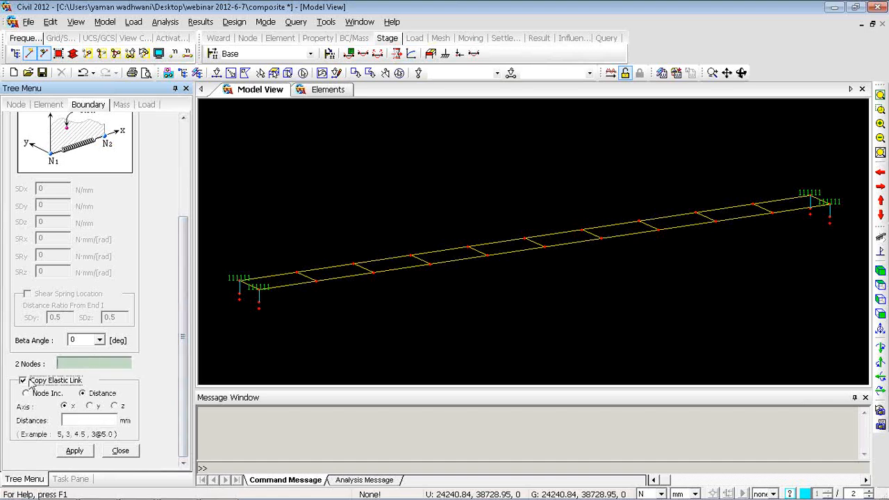
pyautogui.click(79, 420)
pyautogui.click(258, 309)
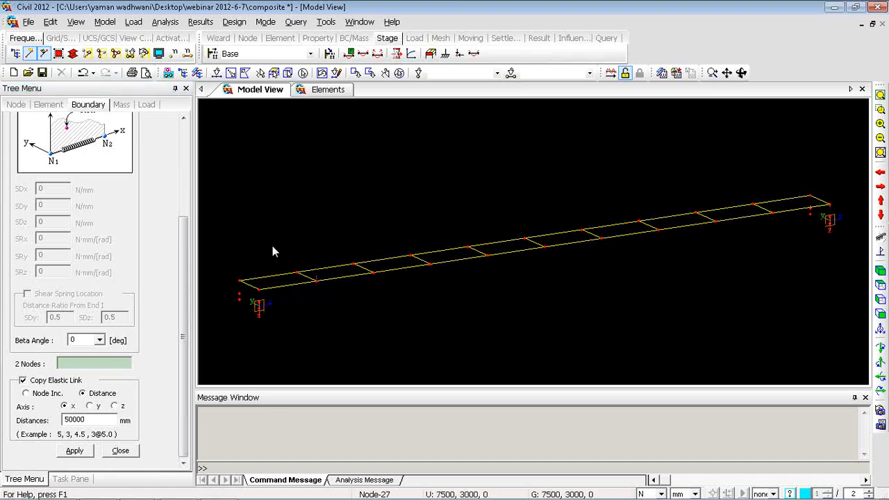
# Start specifying the two nodes of another rigid elastic link
pyautogui.click(79, 364)
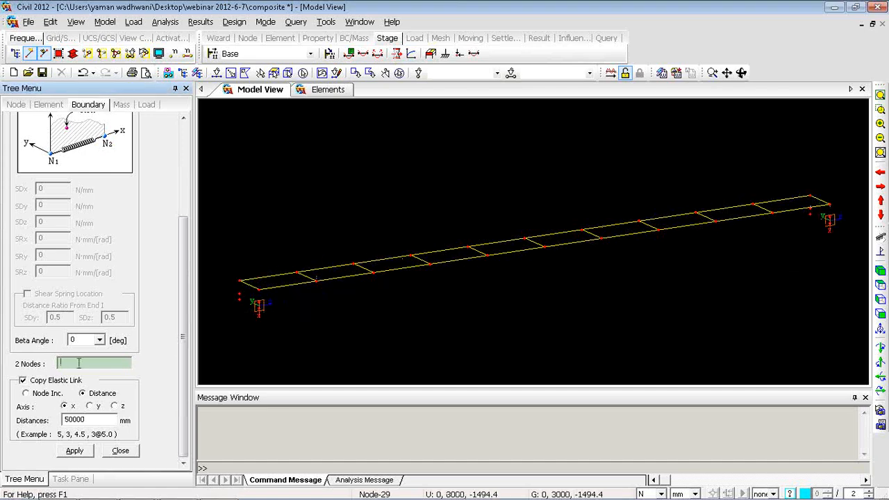
# Create an elastic link between the two bearing nodes below the second girder's end, copied 50000 mm along the x axis
pyautogui.click(238, 299)
pyautogui.click(239, 298)
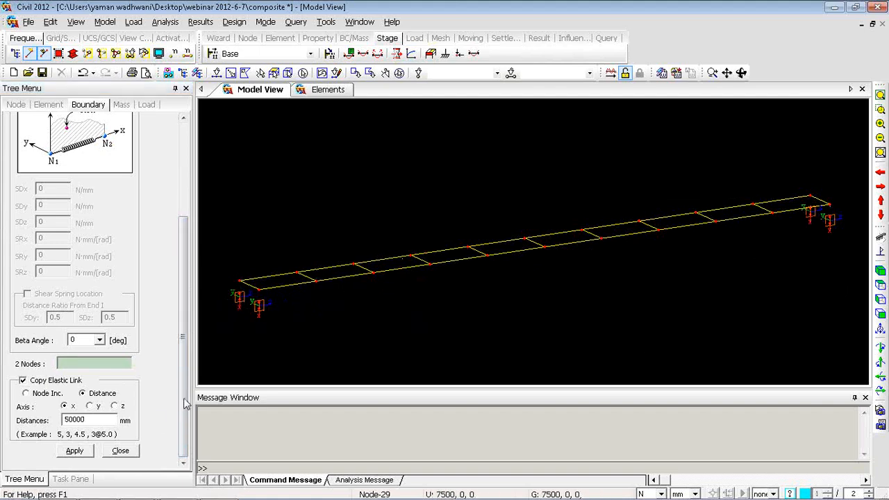
pyautogui.click(120, 453)
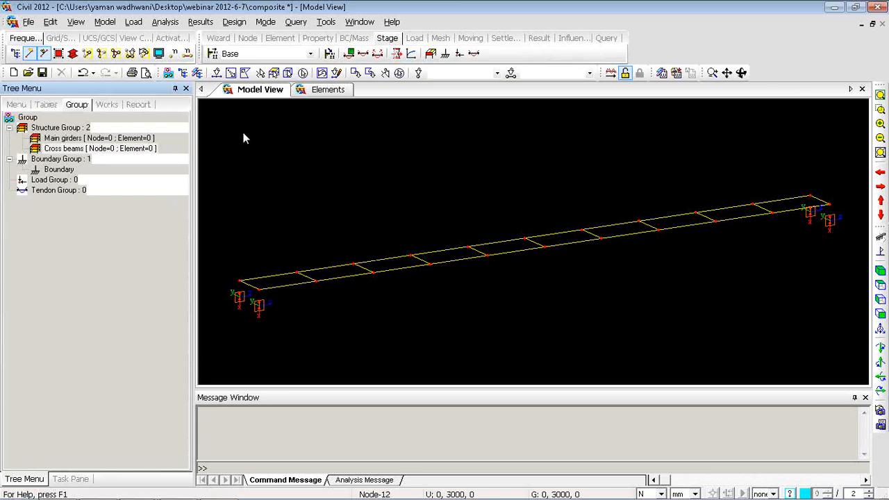
# Begin a point spring support definition and assign it to the Boundary group
pyautogui.rightClick(290, 115)
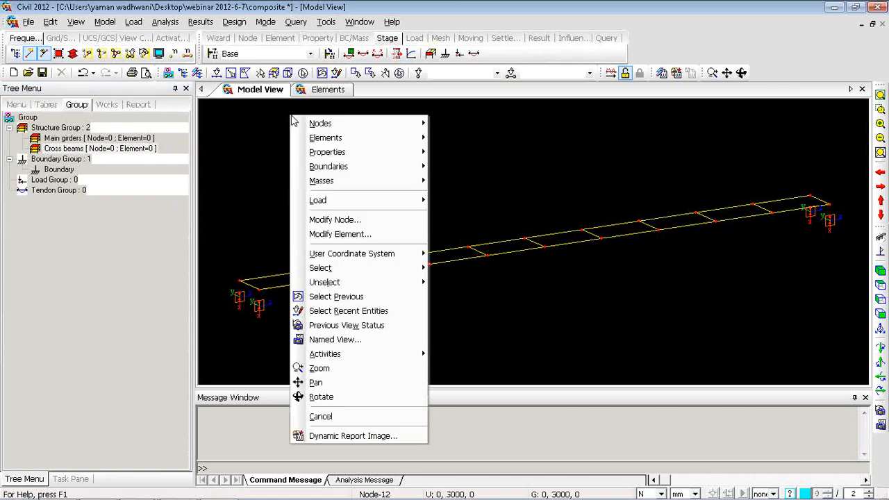
pyautogui.moveTo(342, 168)
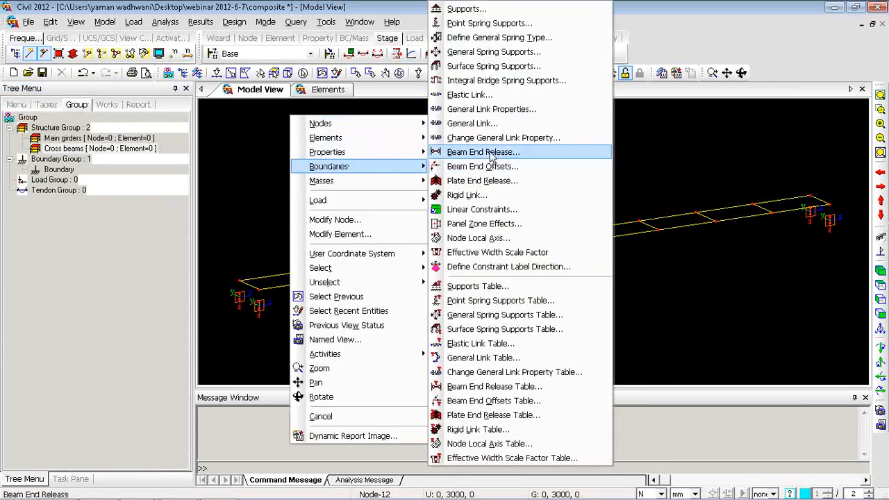
pyautogui.click(499, 25)
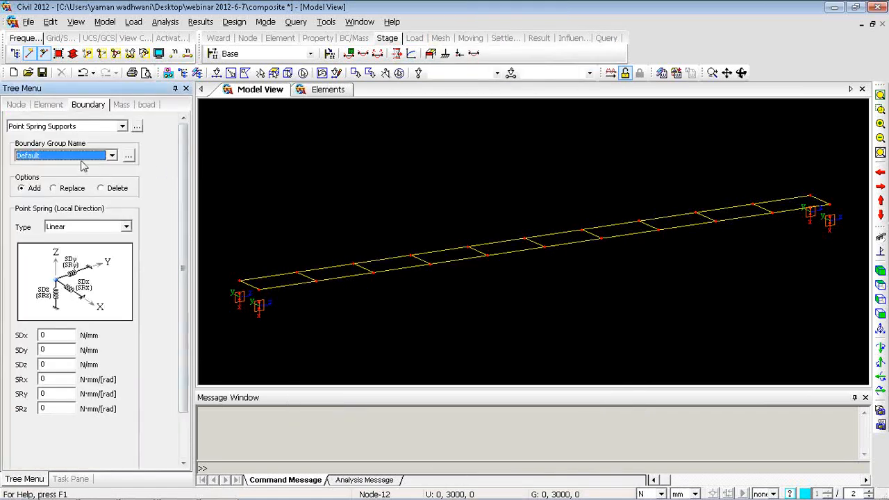
pyautogui.click(82, 156)
pyautogui.click(52, 176)
# Change the working units to kN for force and m for length
pyautogui.click(661, 494)
pyautogui.click(646, 458)
pyautogui.click(695, 494)
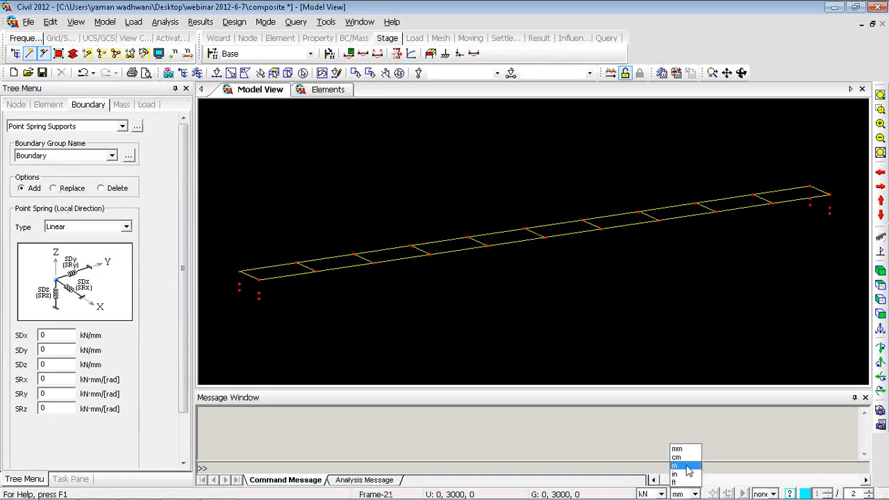
pyautogui.click(677, 465)
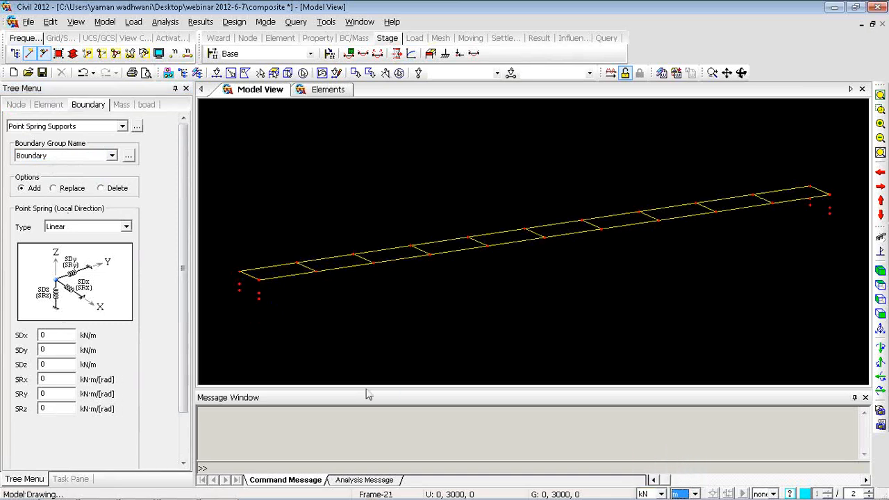
# Set the point spring stiffnesses SDx, SDy and SDz to 100000 kN/m and SRx to 100000 kN·m/[rad]
pyautogui.doubleClick(58, 337)
pyautogui.write('100000')
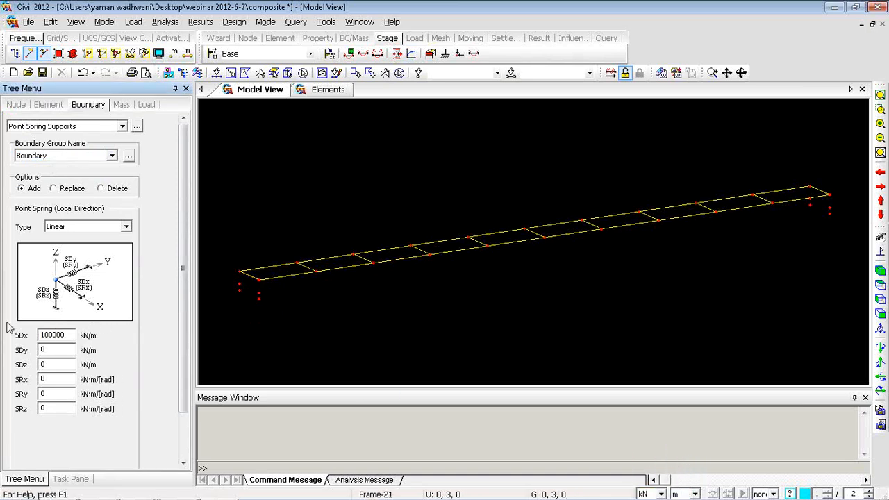
pyautogui.press('Tab')
pyautogui.write('100000100000100000')
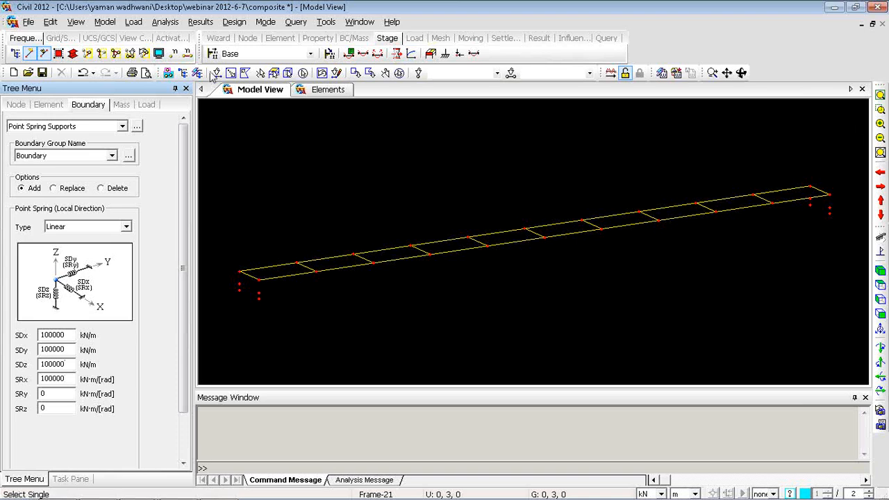
# Apply the point spring supports to the four lowest nodes beneath the girder ends and finish the support definition
pyautogui.click(239, 290)
pyautogui.click(259, 297)
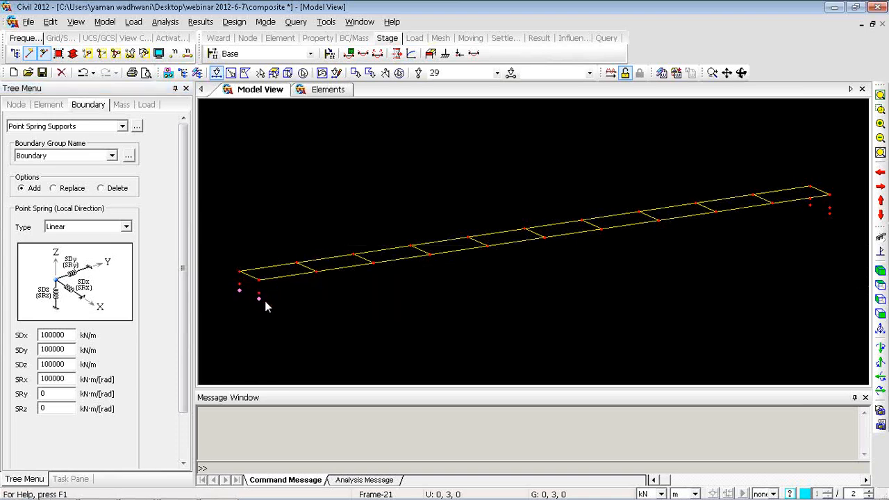
pyautogui.click(830, 211)
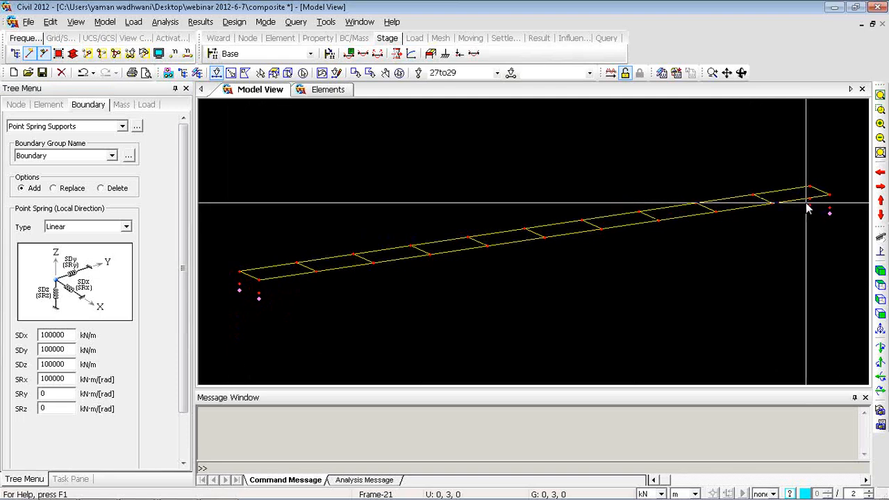
pyautogui.click(810, 204)
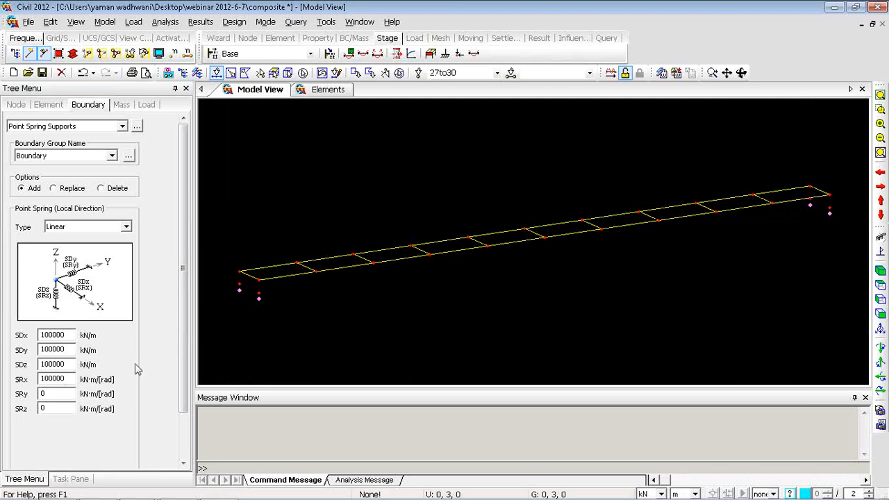
pyautogui.scroll(-3, 182, 347)
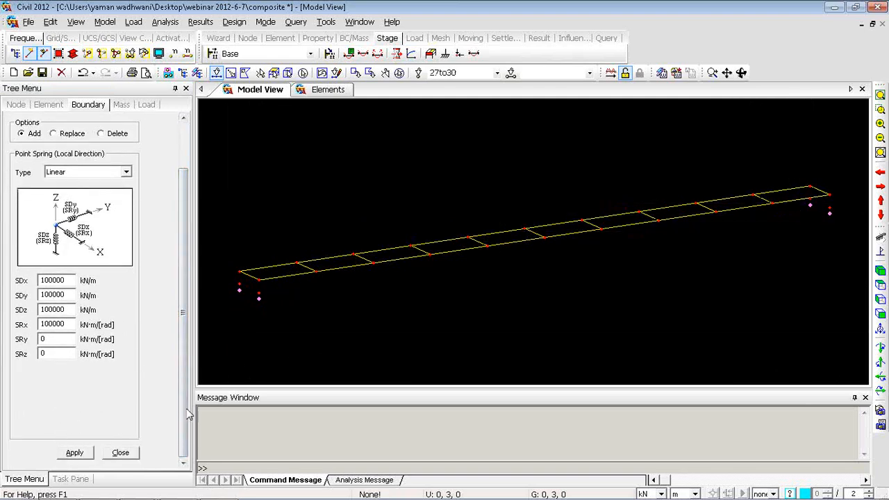
pyautogui.click(73, 453)
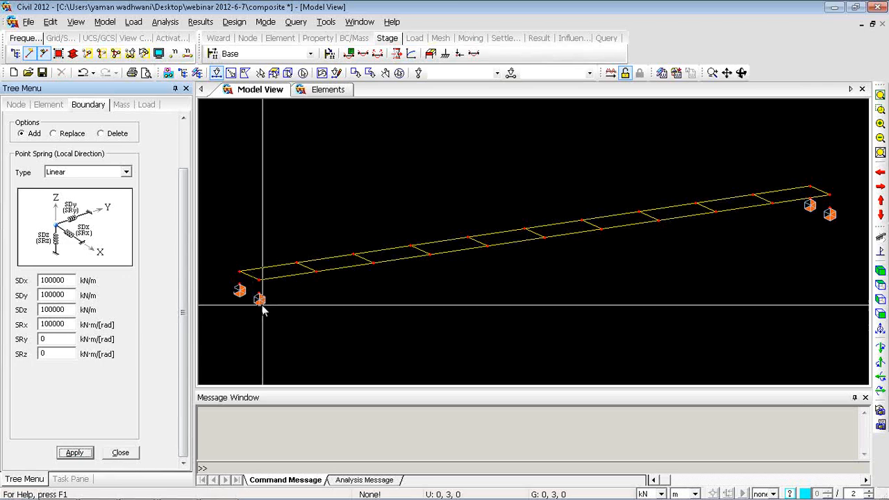
pyautogui.scroll(5, 251, 298)
pyautogui.scroll(3, 248, 257)
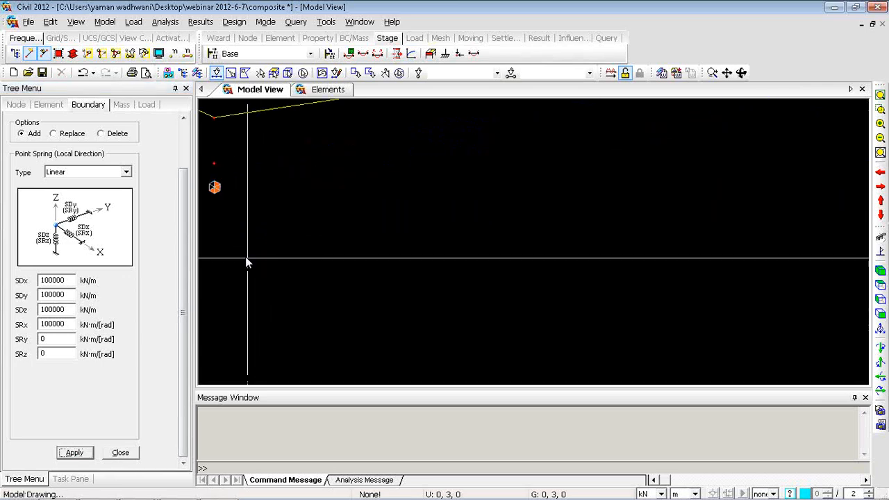
pyautogui.scroll(3, 376, 211)
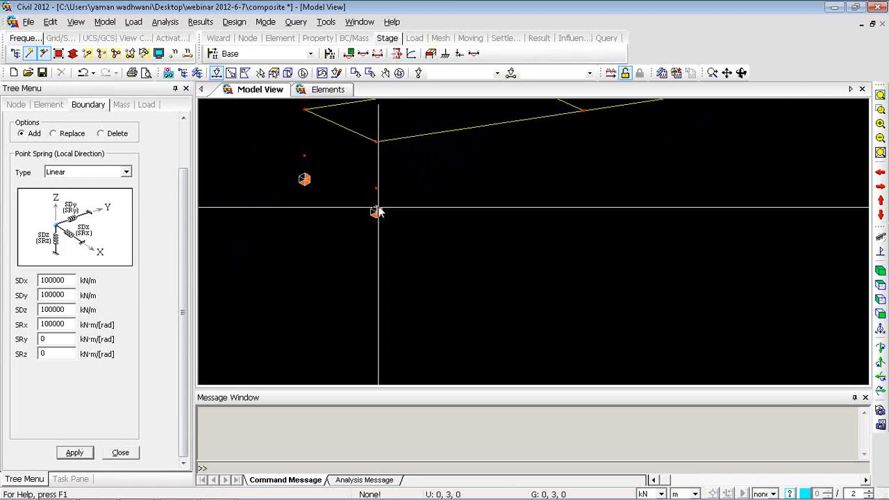
pyautogui.click(122, 453)
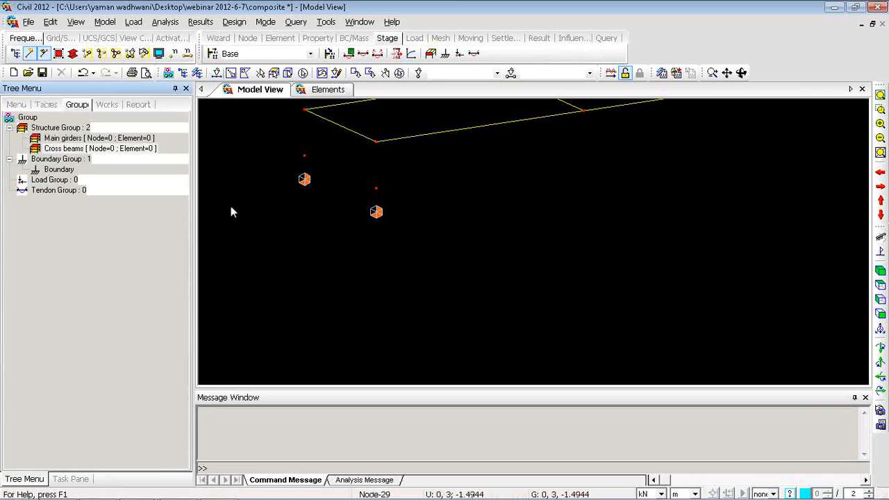
# Turn on the boundary condition symbols in the display settings, including rigid links, beam end offsets, linear constraints and reaction positions
pyautogui.rightClick(231, 178)
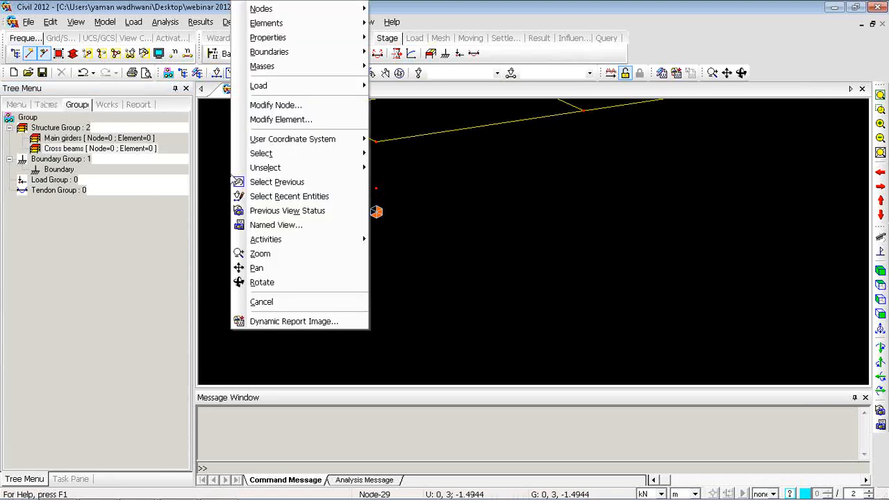
pyautogui.click(214, 122)
pyautogui.click(159, 53)
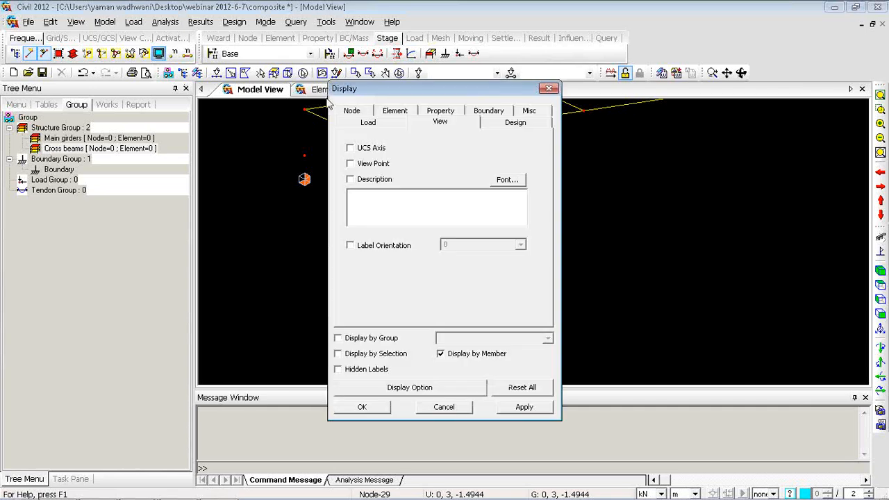
pyautogui.click(482, 112)
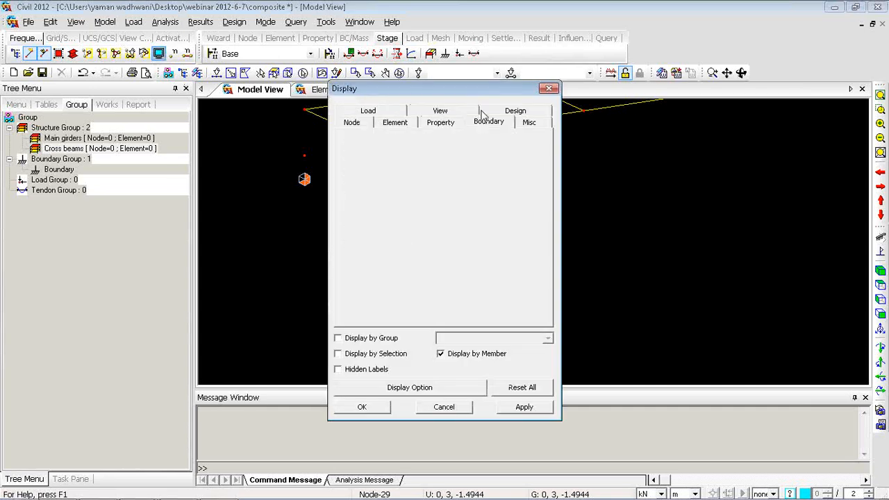
pyautogui.click(382, 180)
pyautogui.click(393, 186)
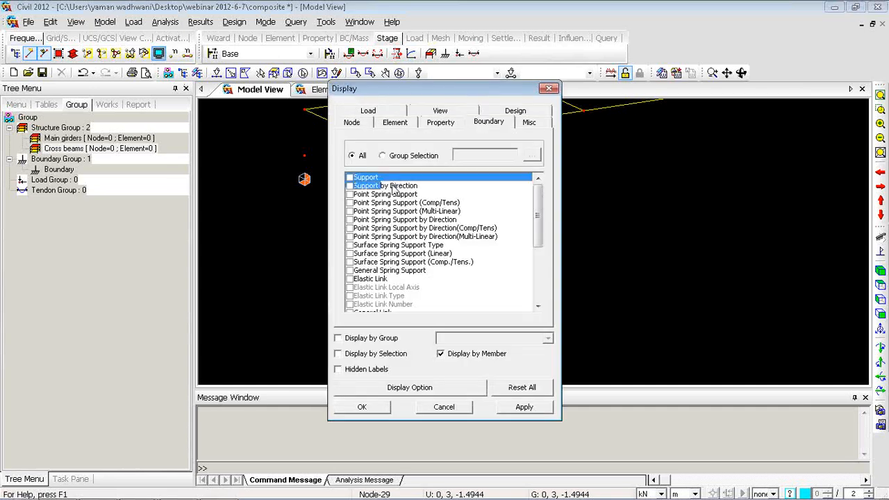
pyautogui.moveTo(393, 188); pyautogui.dragTo(370, 311)
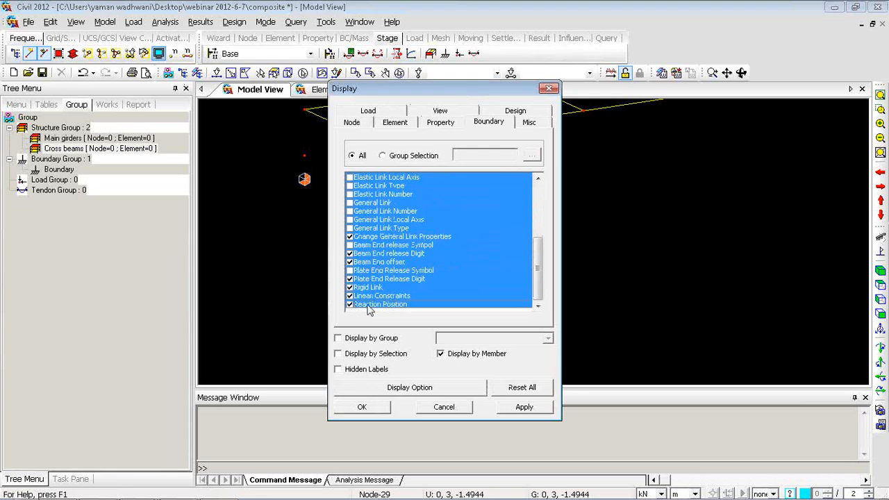
pyautogui.click(362, 407)
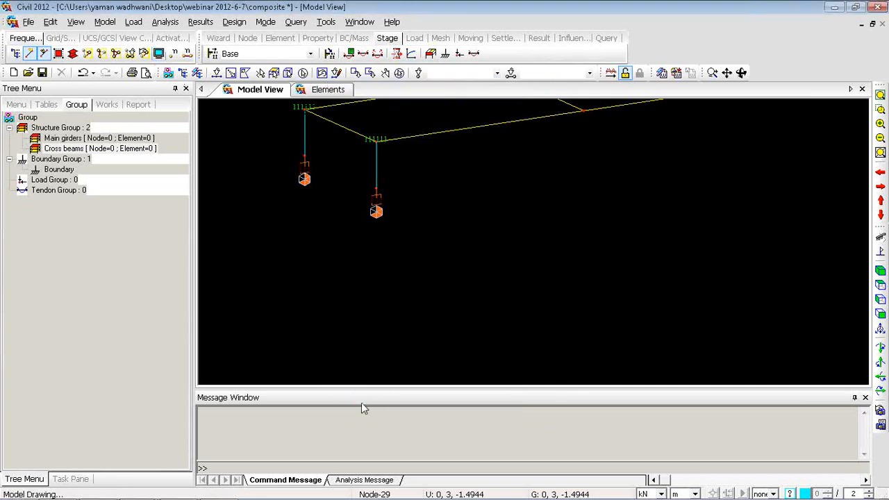
# Render the model with hidden surfaces and examine the girders and supports in isometric and end views
pyautogui.click(881, 273)
pyautogui.click(73, 55)
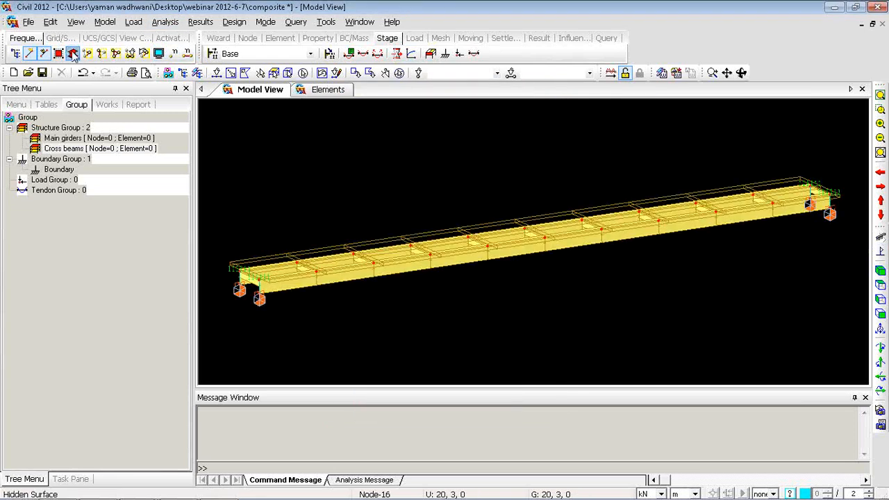
pyautogui.click(879, 300)
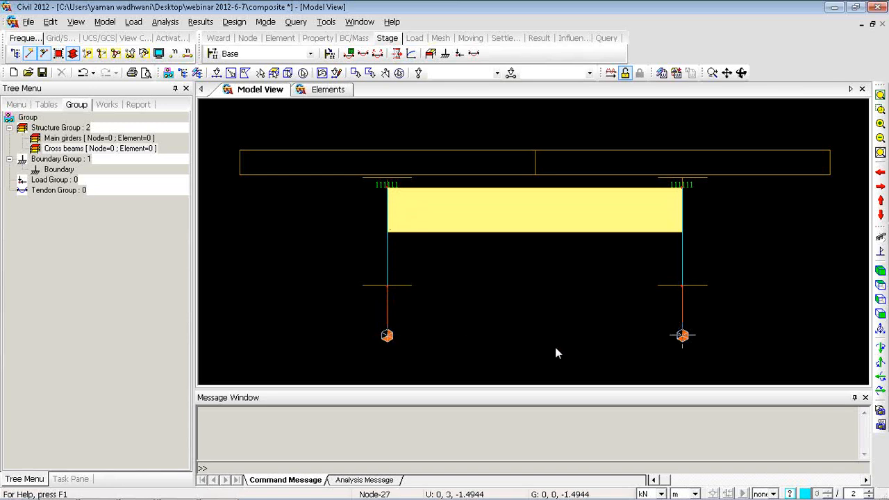
pyautogui.click(880, 270)
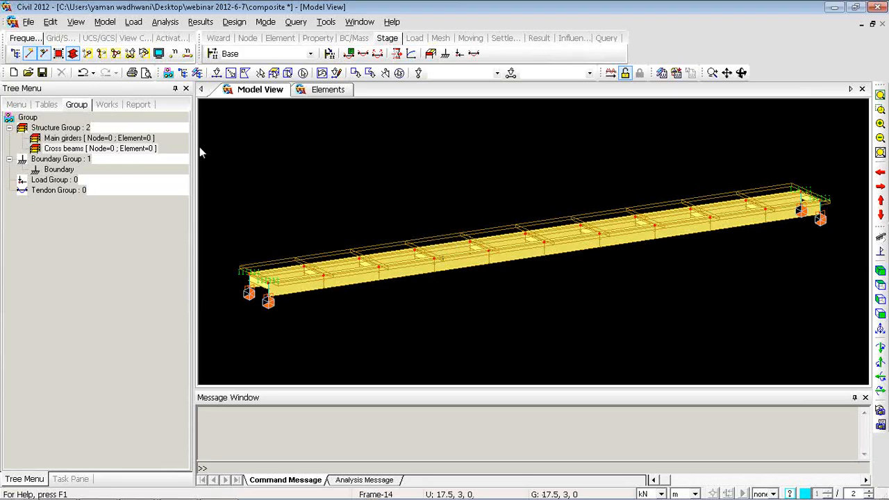
pyautogui.hotkey('alt', 'Tab')
pyautogui.click(452, 199)
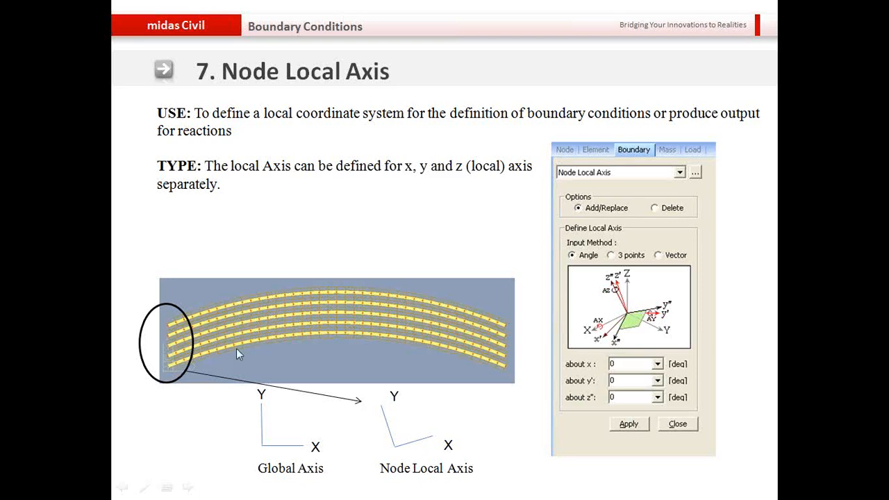
pyautogui.click(354, 233)
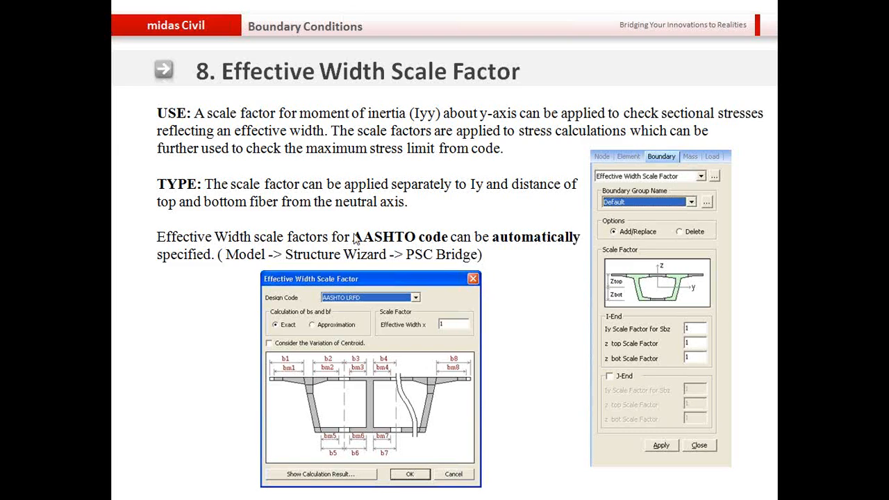
# Switch back to midas Civil, open the Effective Width Scale Factor definition and examine its Iy, z_top and z_bot factors at the I-end
pyautogui.hotkey('alt', 'Tab')
pyautogui.rightClick(298, 149)
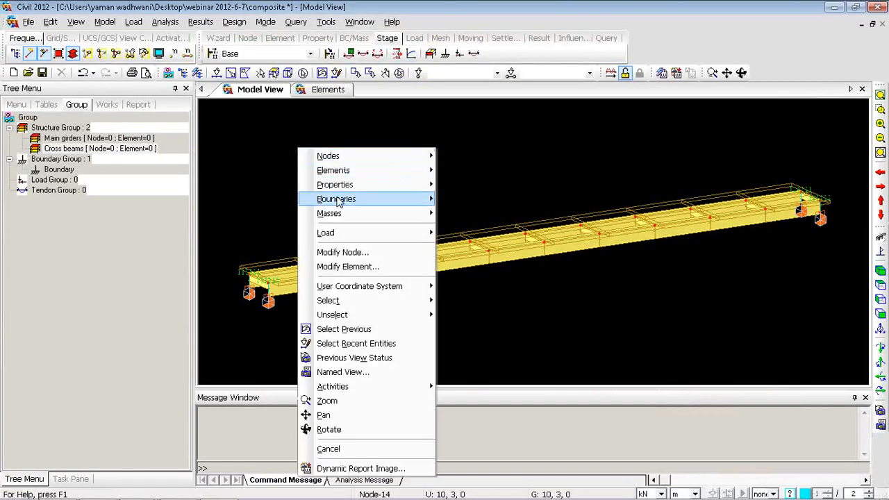
pyautogui.moveTo(338, 201)
pyautogui.click(490, 251)
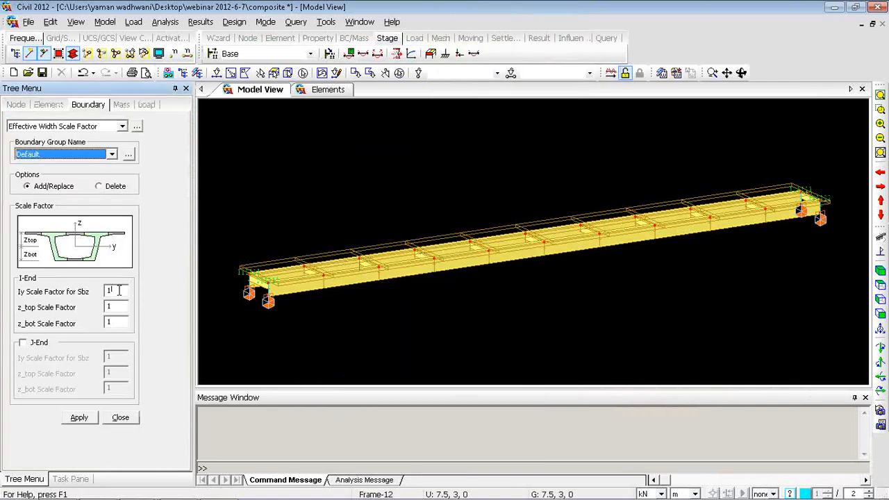
pyautogui.doubleClick(119, 291)
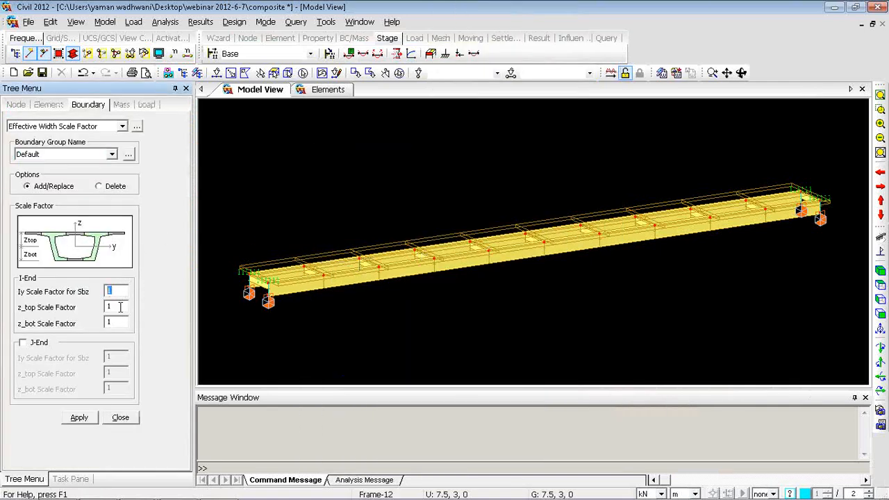
pyautogui.doubleClick(120, 306)
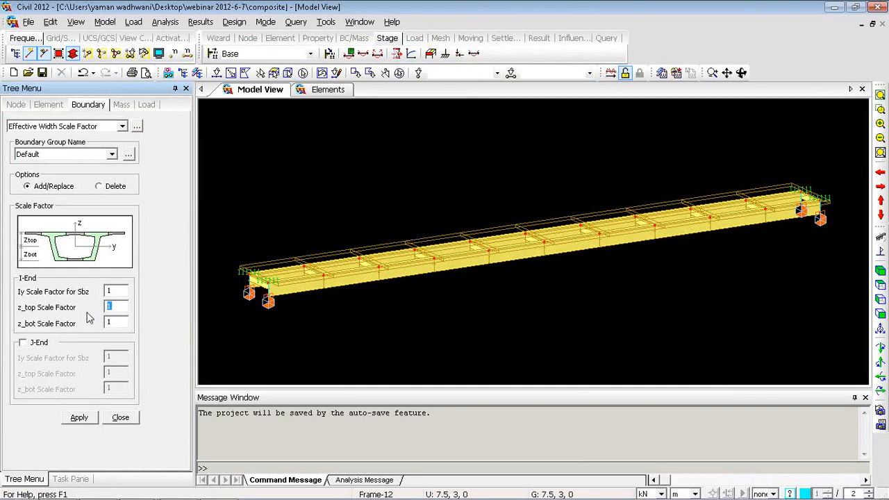
pyautogui.click(118, 306)
pyautogui.click(116, 321)
pyautogui.hotkey('alt', 'Tab')
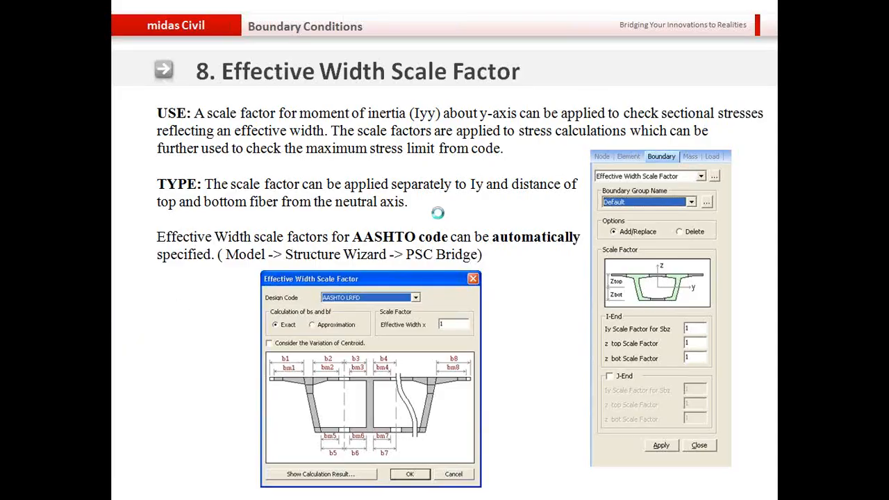
pyautogui.click(438, 214)
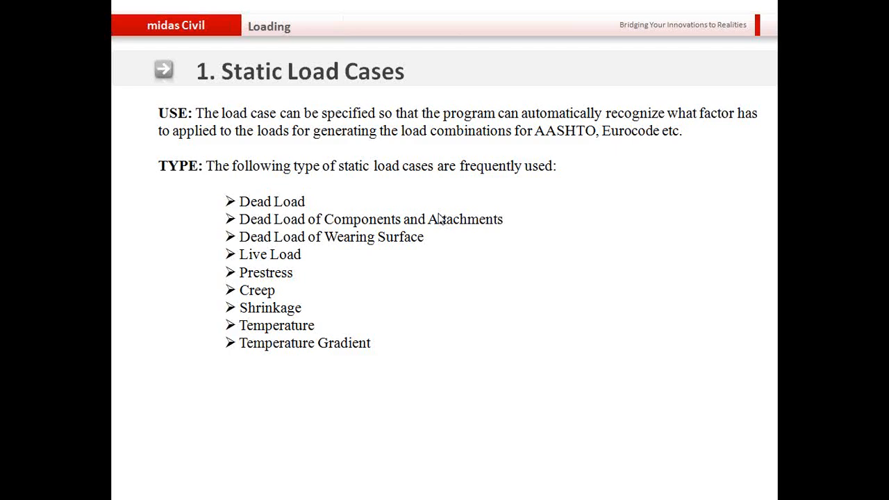
pyautogui.hotkey('alt', 'Tab')
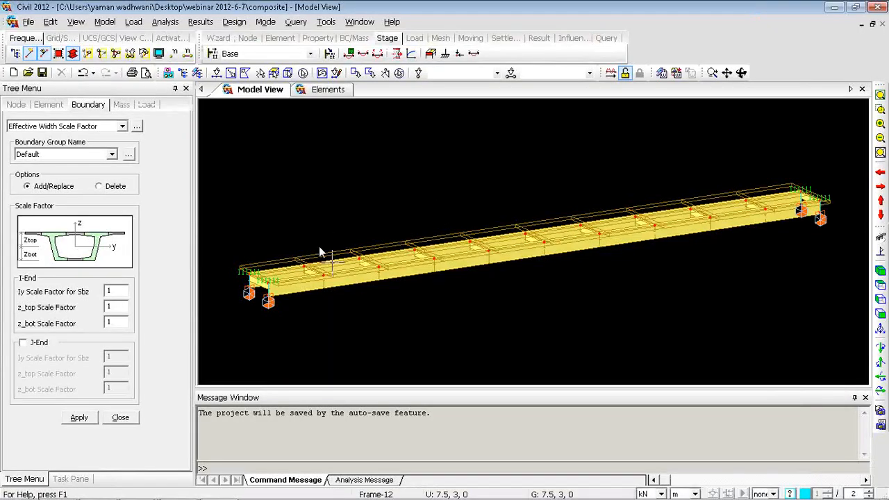
# Close the Effective Width Scale Factor definition and add a static load case named SW of type Dead Load (D)
pyautogui.click(120, 417)
pyautogui.rightClick(225, 116)
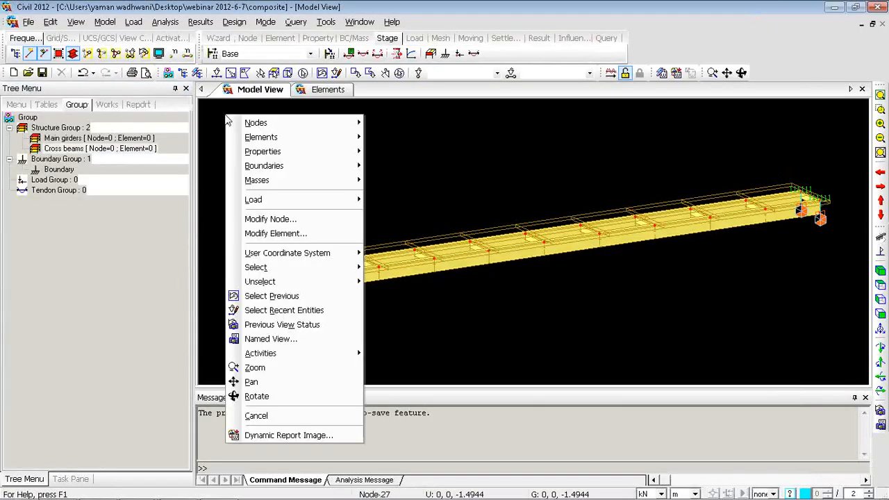
pyautogui.moveTo(290, 203)
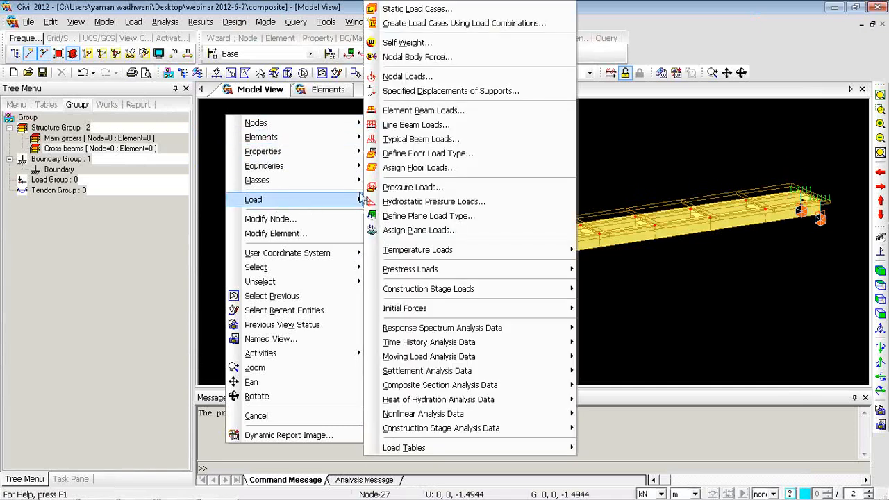
pyautogui.click(419, 14)
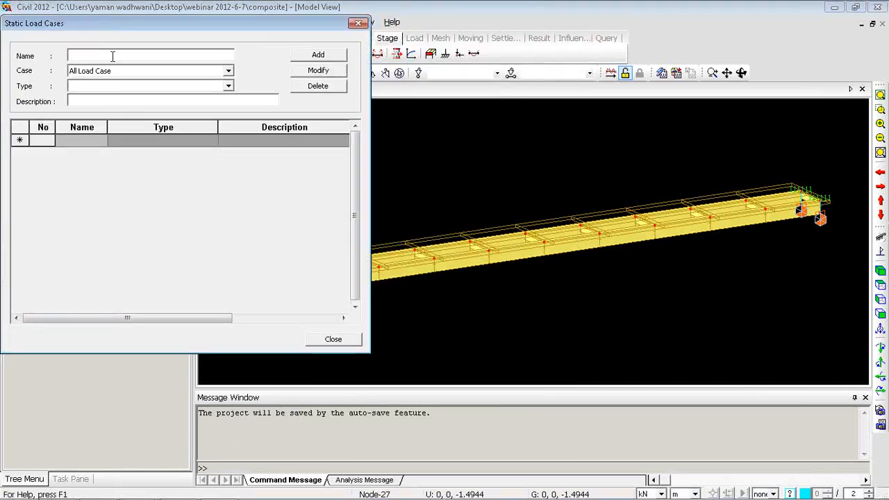
pyautogui.press('Tab')
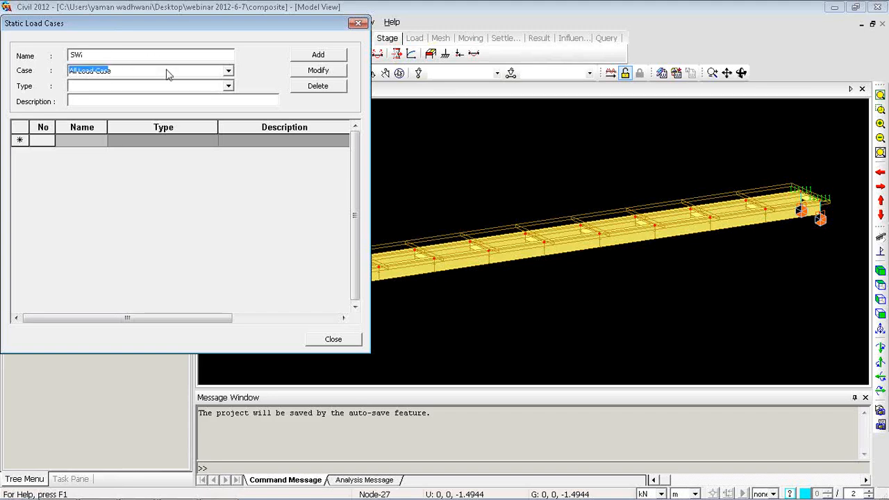
pyautogui.click(167, 74)
pyautogui.click(159, 76)
pyautogui.click(195, 86)
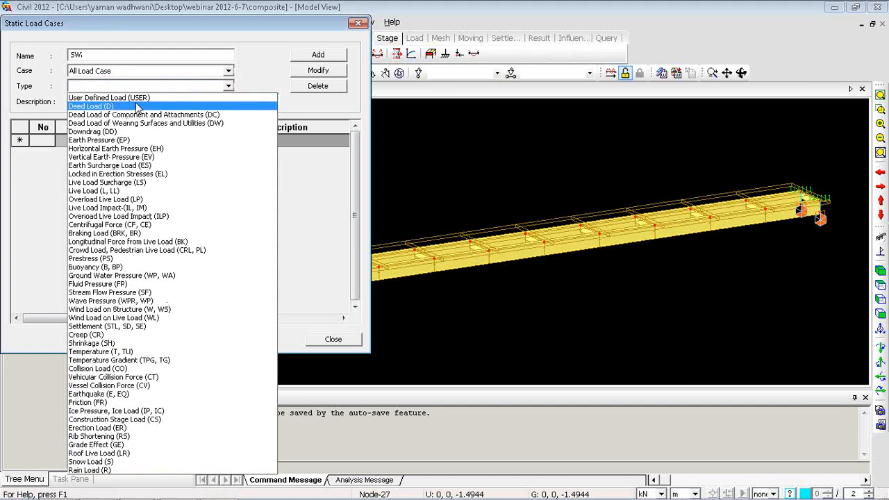
pyautogui.click(114, 108)
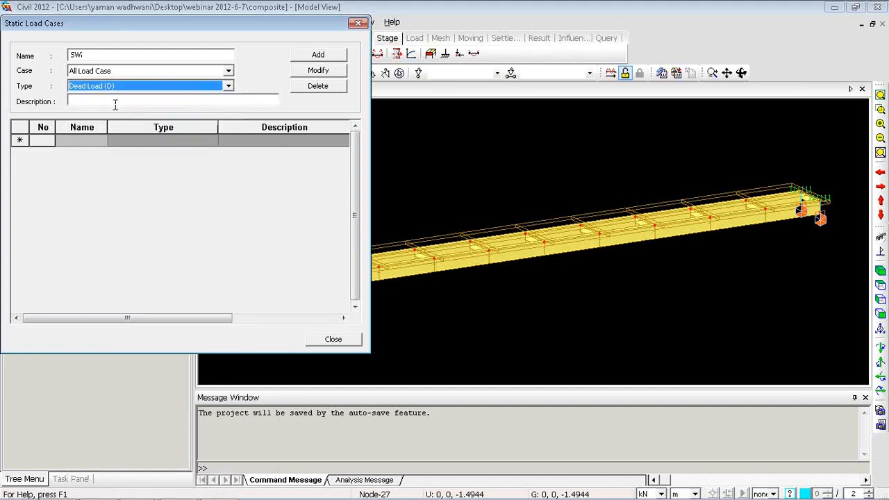
pyautogui.click(308, 57)
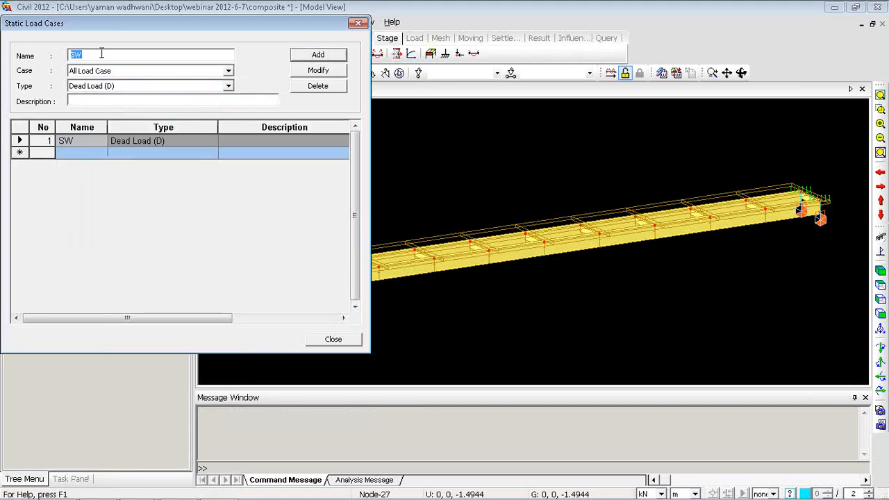
# Add a second static load case named UDL of type Dead Load (D) and finish the load case definition
pyautogui.moveTo(77, 55); pyautogui.dragTo(62, 53)
pyautogui.click(123, 86)
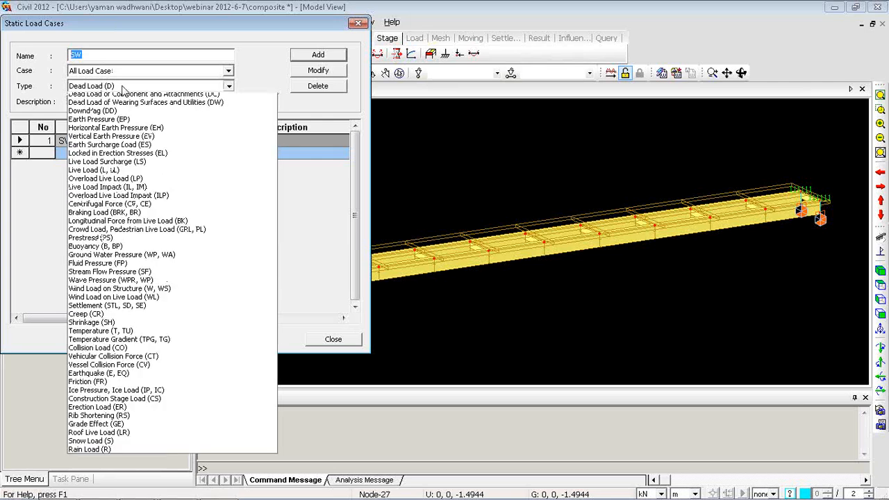
pyautogui.click(124, 91)
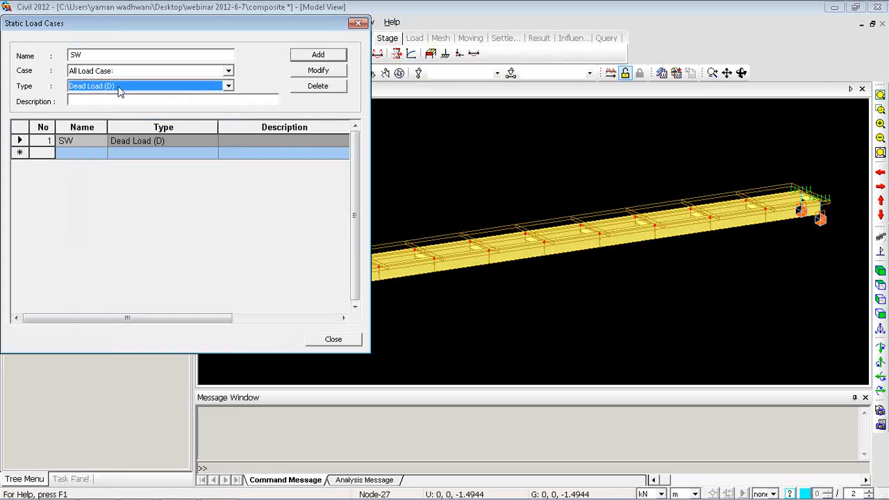
pyautogui.click(88, 57)
pyautogui.moveTo(89, 57); pyautogui.dragTo(69, 55)
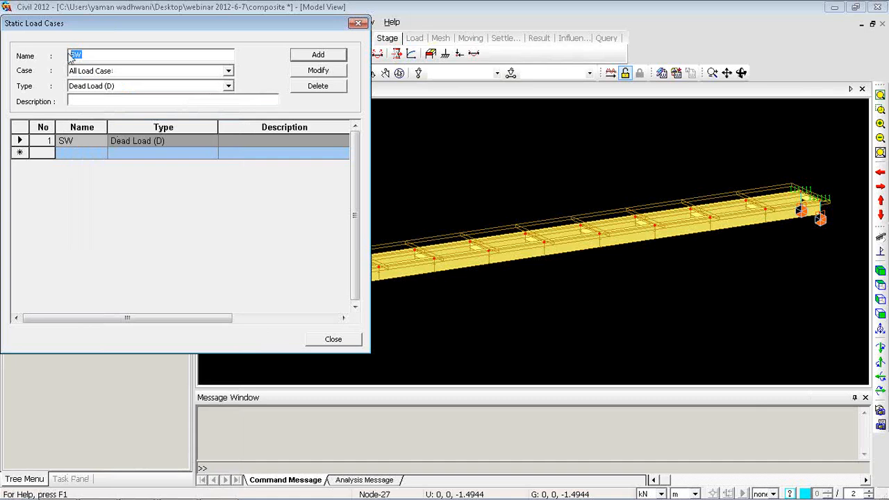
pyautogui.write('UDL')
pyautogui.click(227, 85)
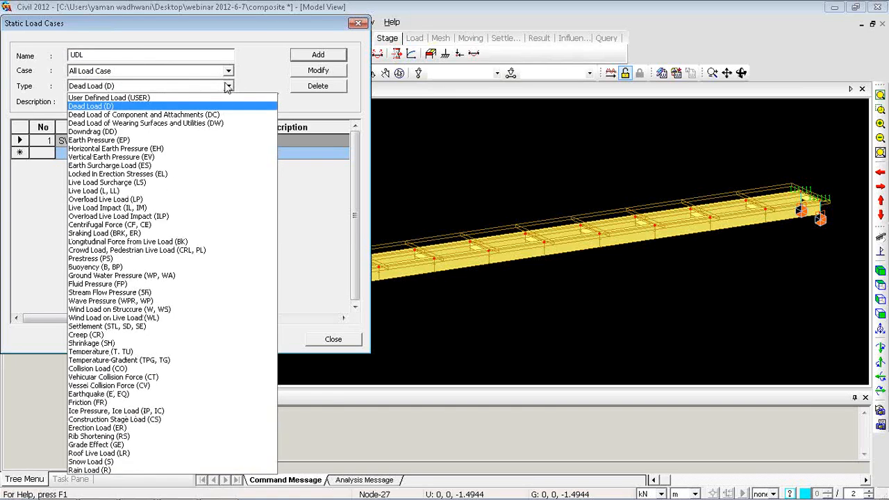
pyautogui.click(228, 85)
pyautogui.click(309, 55)
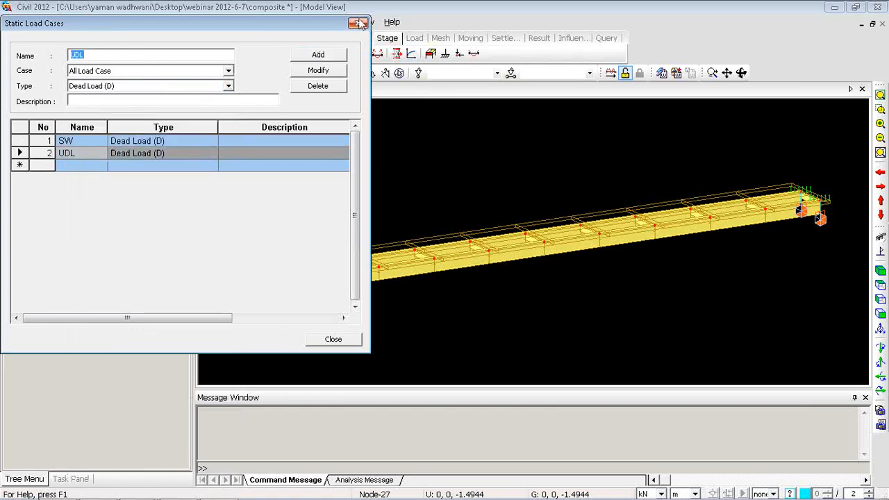
pyautogui.click(359, 24)
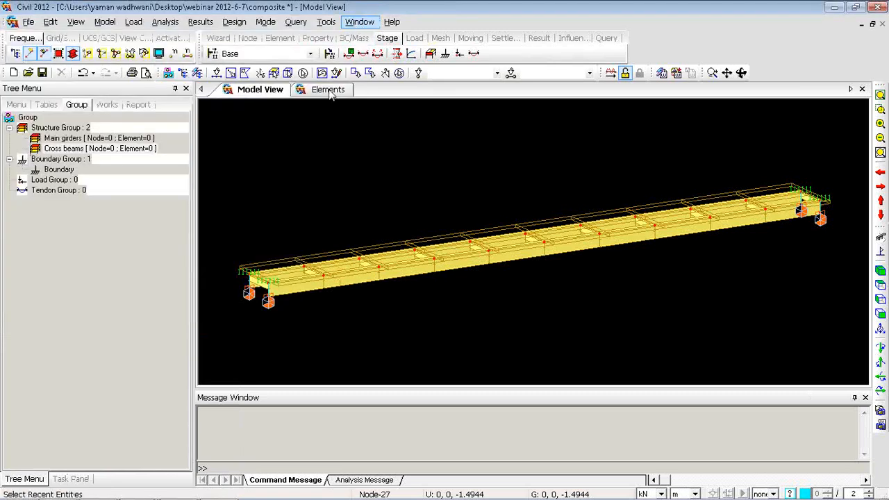
pyautogui.rightClick(252, 150)
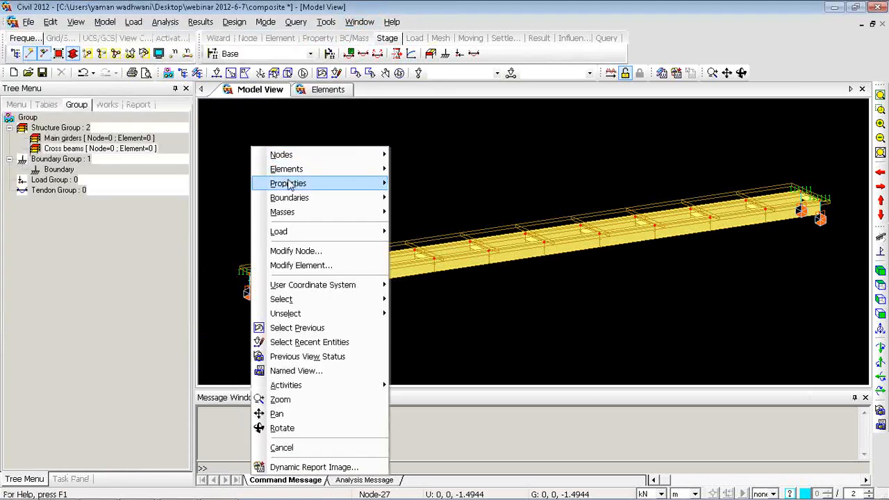
pyautogui.moveTo(278, 184)
pyautogui.click(230, 155)
pyautogui.rightClick(228, 114)
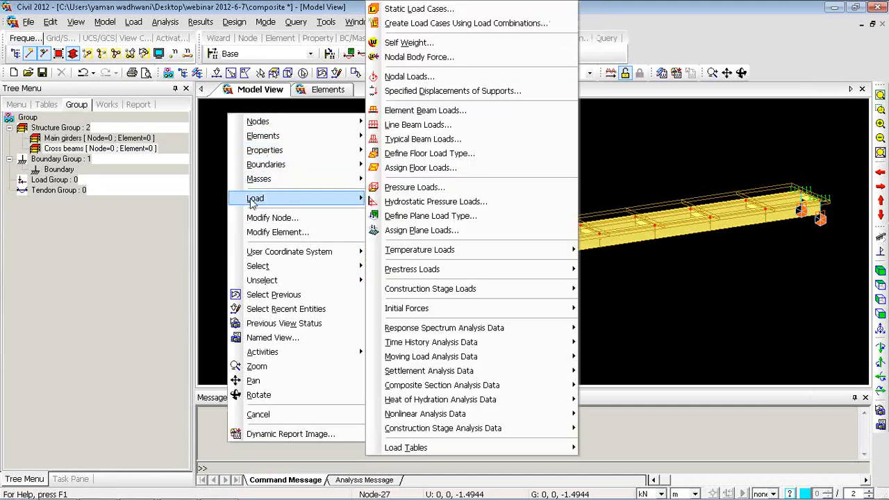
pyautogui.click(217, 195)
# Create a load group named SW
pyautogui.rightClick(64, 182)
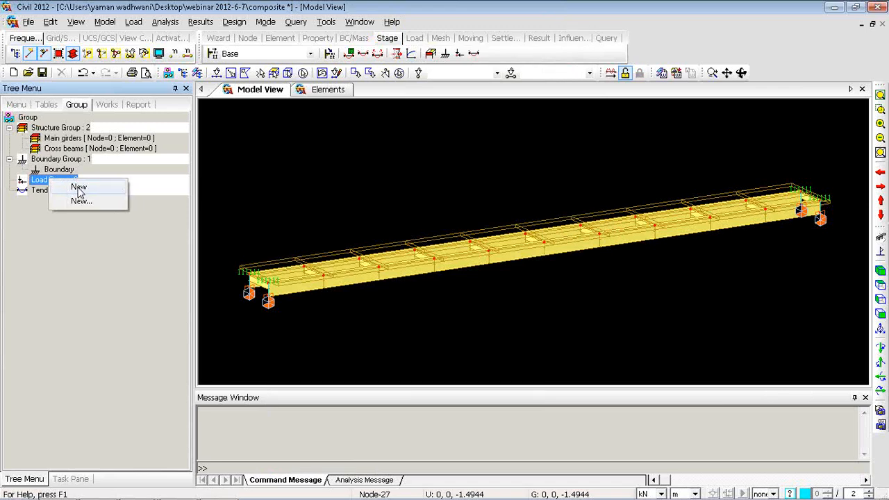
pyautogui.click(79, 187)
pyautogui.write('SW')
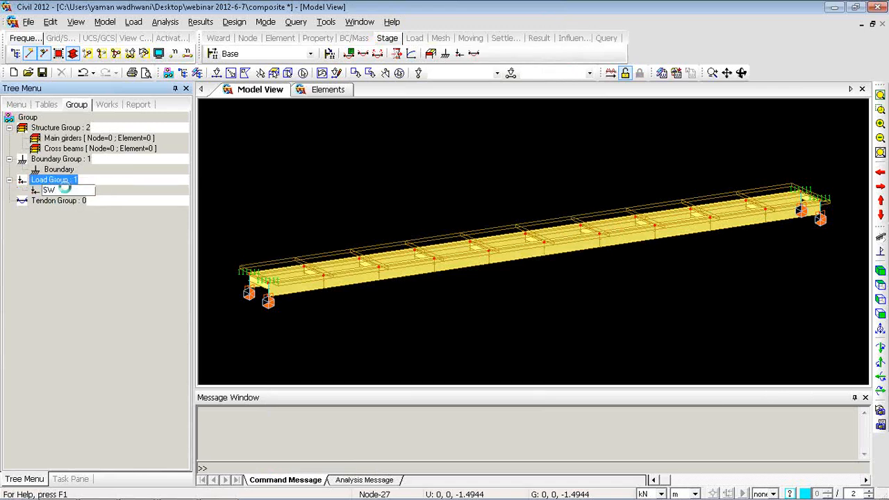
pyautogui.press('Return')
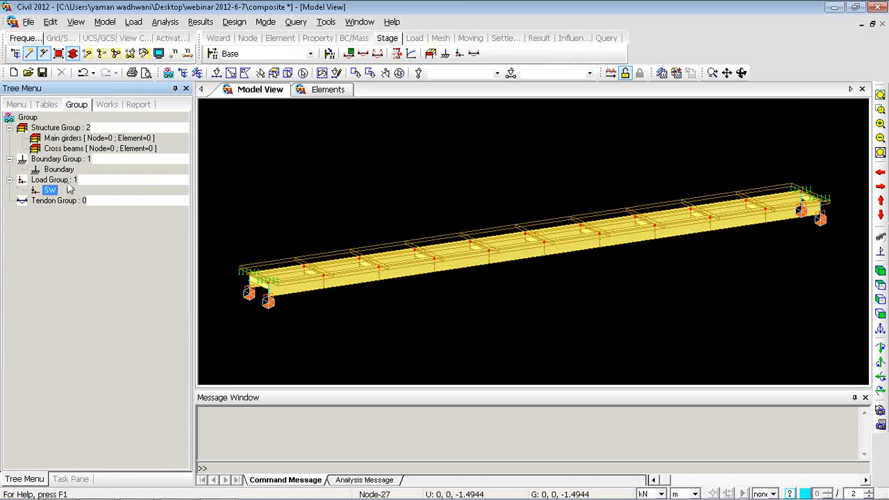
# Create another load group named UDL
pyautogui.click(69, 181)
pyautogui.rightClick(69, 181)
pyautogui.click(78, 186)
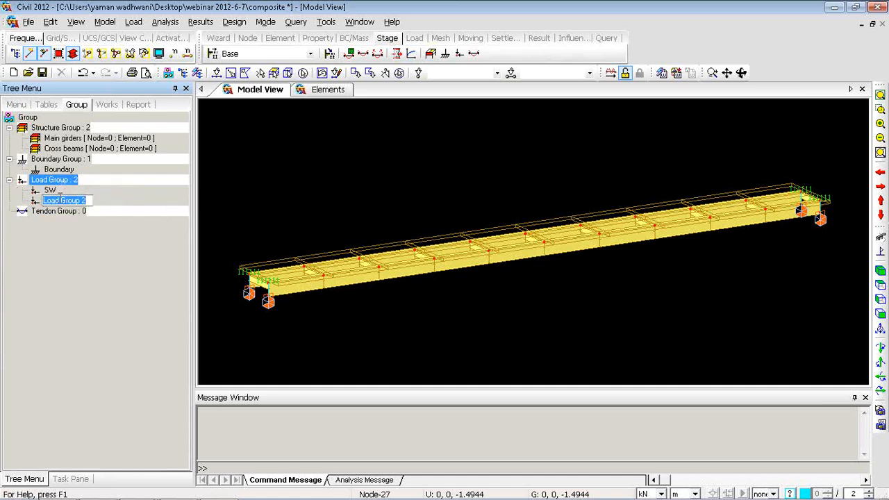
pyautogui.write('UDL')
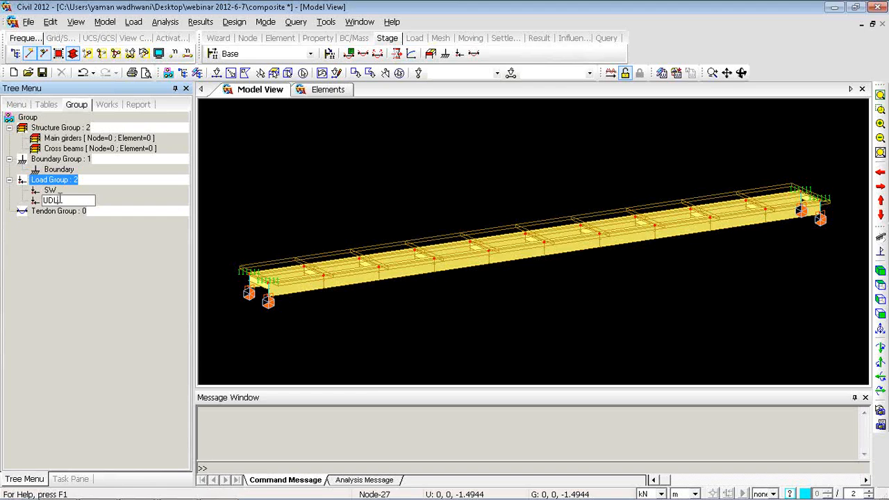
pyautogui.press('Return')
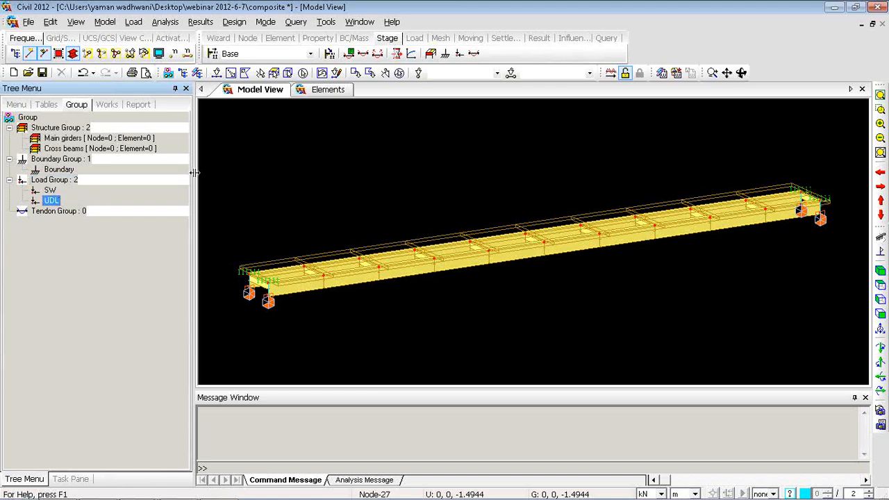
pyautogui.rightClick(47, 179)
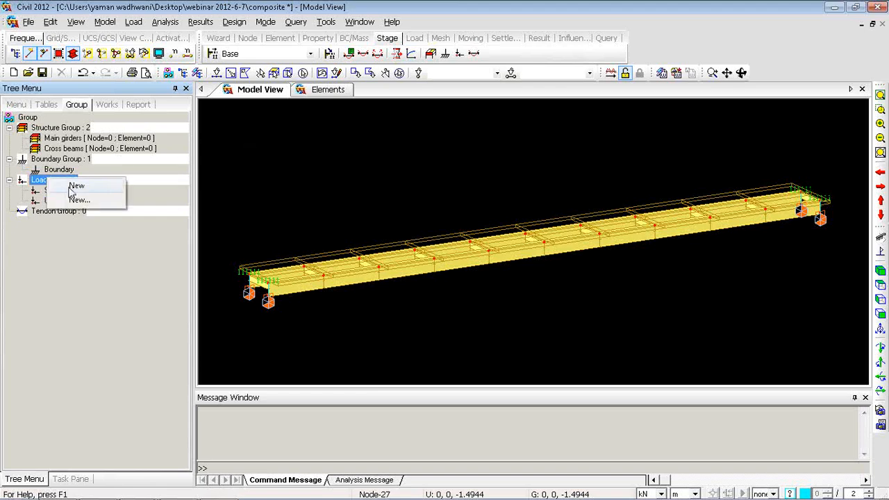
pyautogui.click(21, 218)
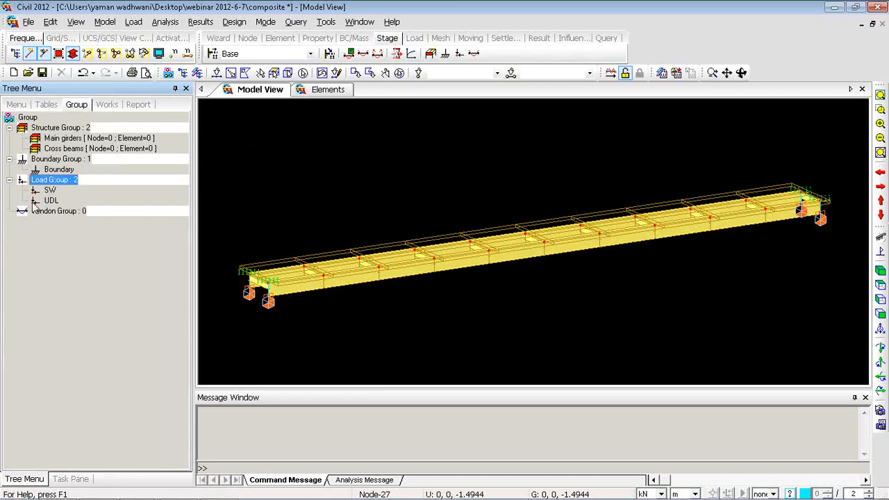
# Add a self-weight load to load case SW and load group SW with a Z factor of -1, and finish the definition
pyautogui.click(104, 106)
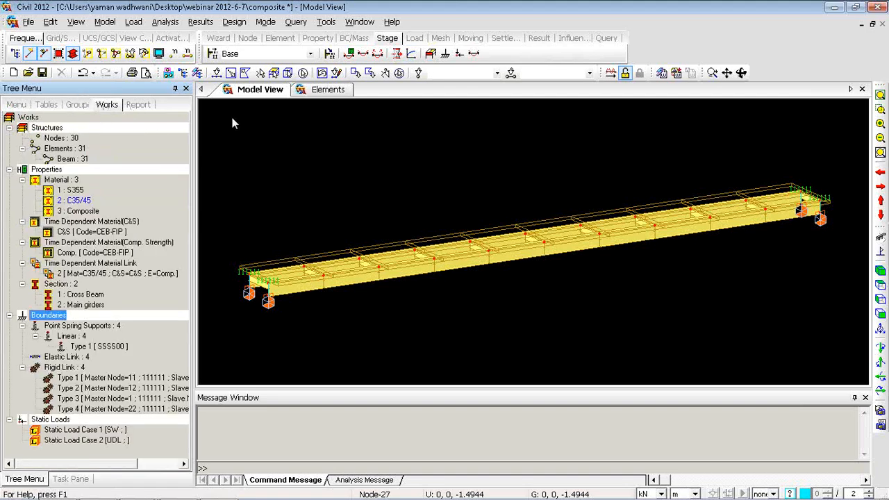
pyautogui.rightClick(267, 116)
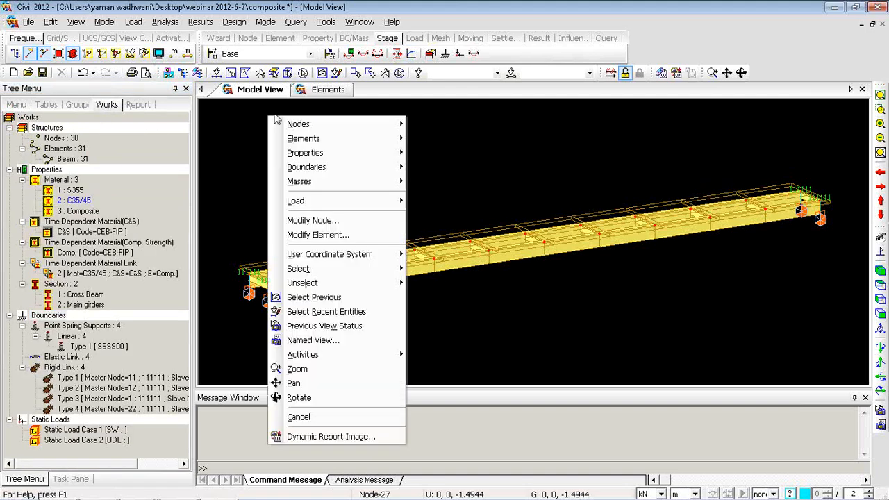
pyautogui.moveTo(299, 201)
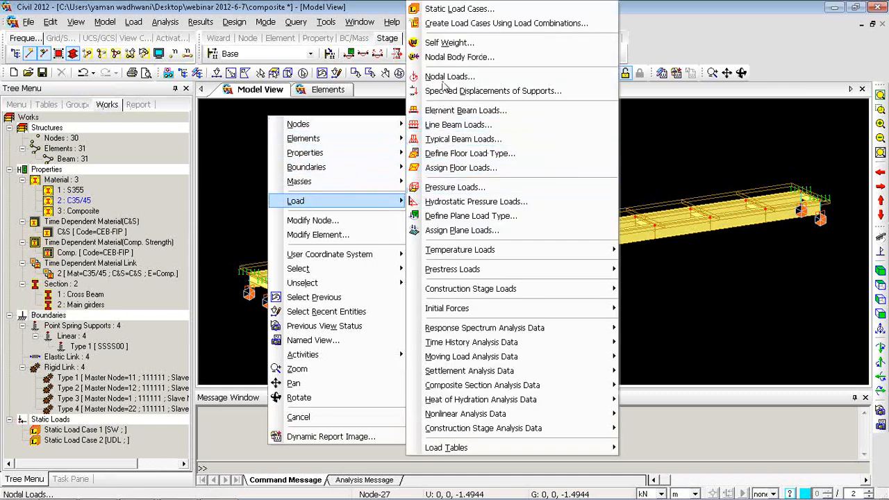
pyautogui.click(444, 43)
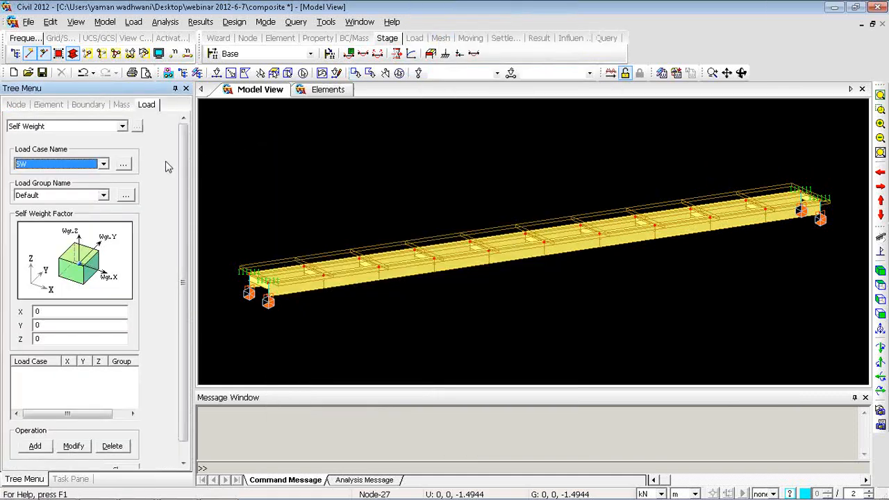
pyautogui.click(90, 196)
pyautogui.click(39, 218)
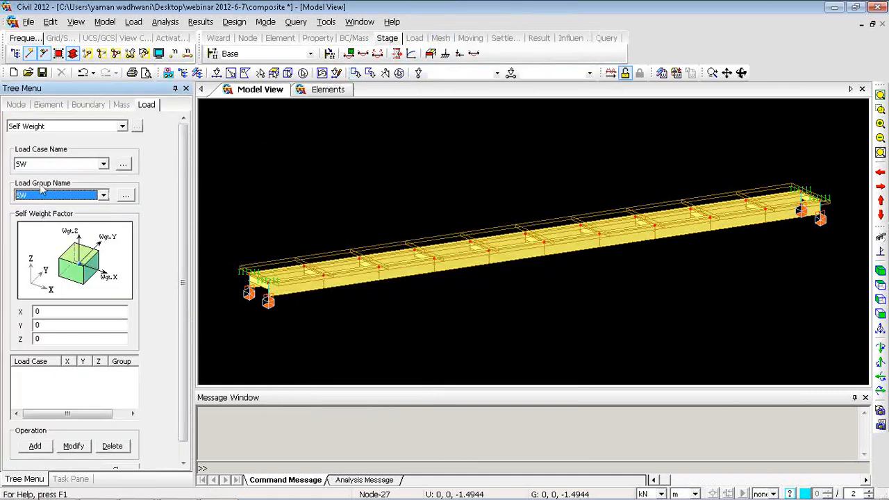
pyautogui.moveTo(43, 338); pyautogui.dragTo(26, 341)
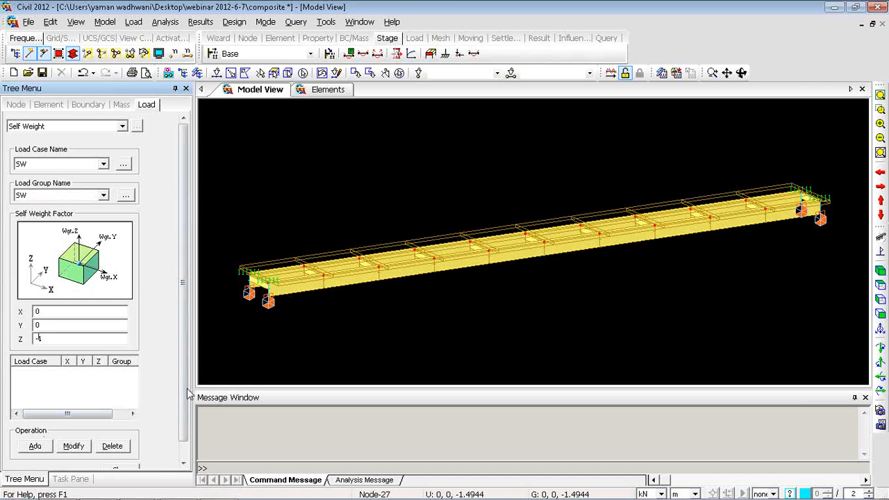
pyautogui.scroll(-1, 183, 417)
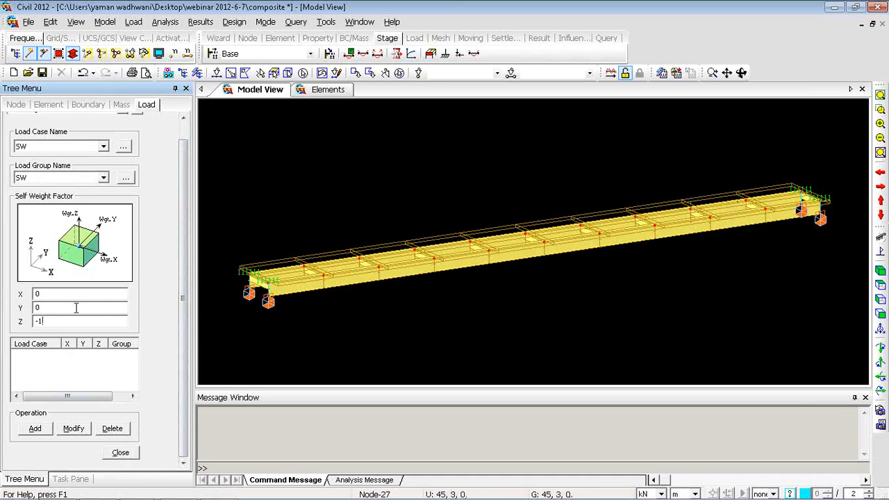
pyautogui.click(40, 431)
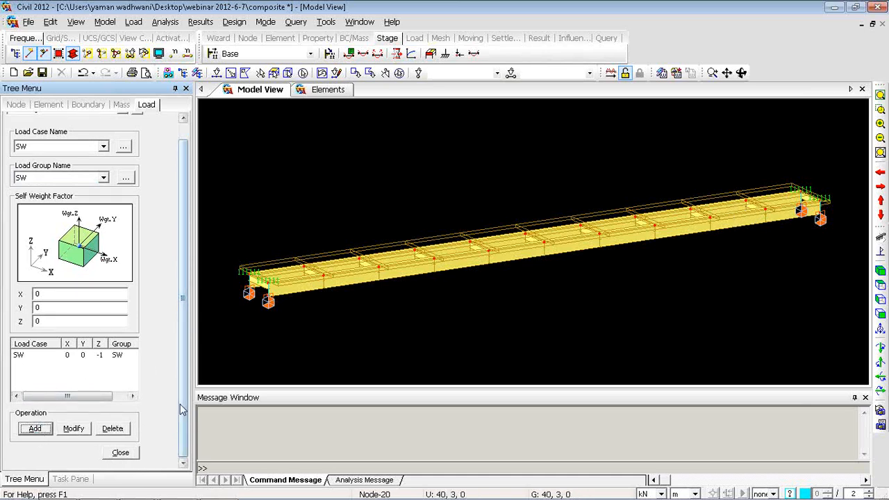
pyautogui.click(120, 452)
# Open the Element Beam Loads definition
pyautogui.rightClick(350, 126)
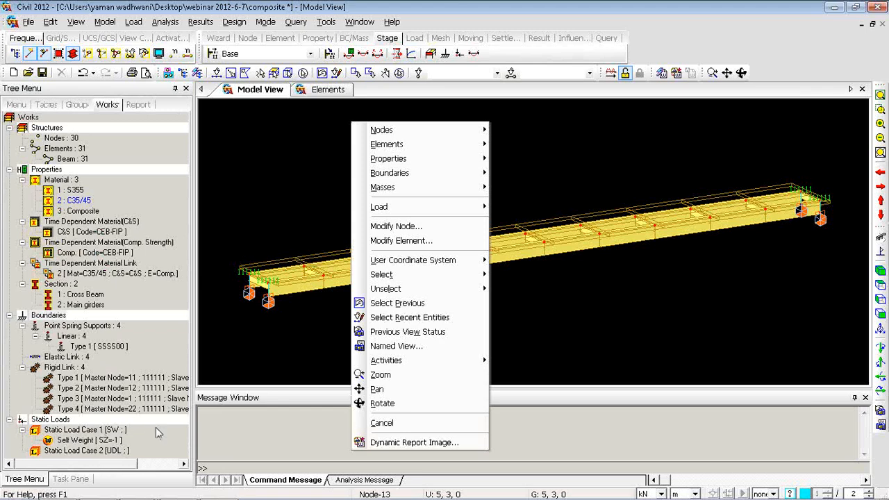
pyautogui.moveTo(412, 209)
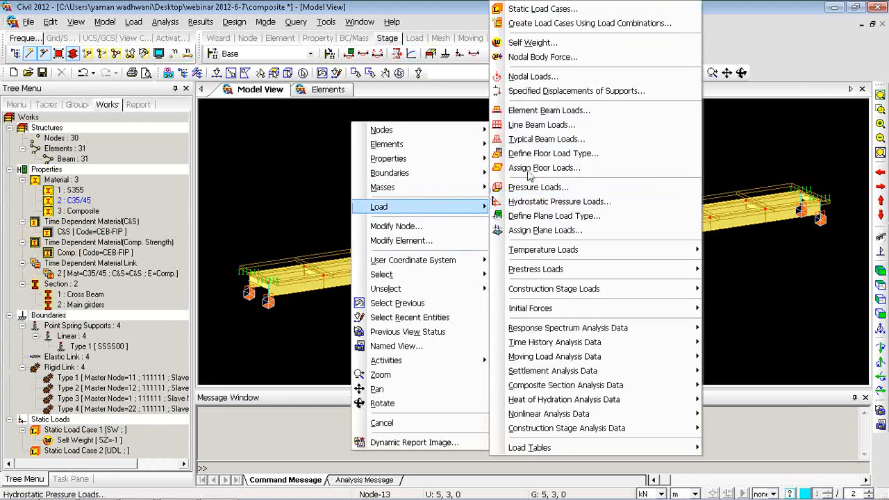
pyautogui.click(536, 110)
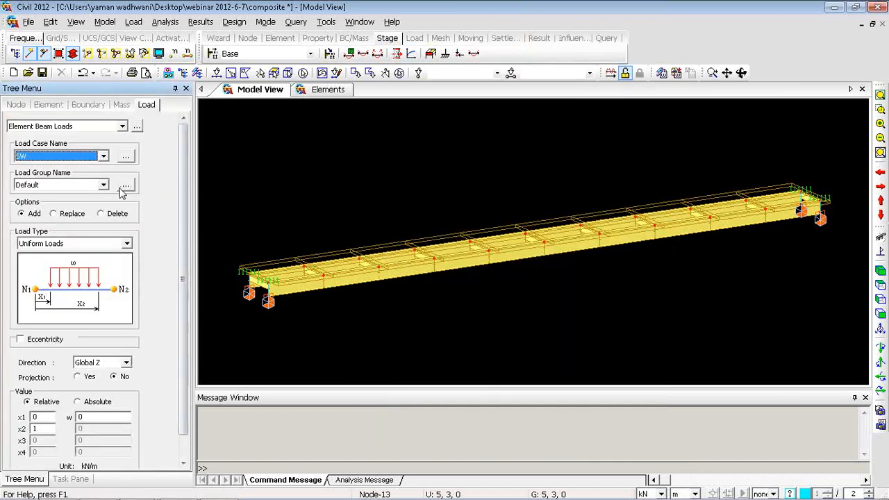
# Preview the Concentrated Forces and Trapezoidal Loads types and return the load type to Uniform Loads
pyautogui.click(118, 244)
pyautogui.click(119, 250)
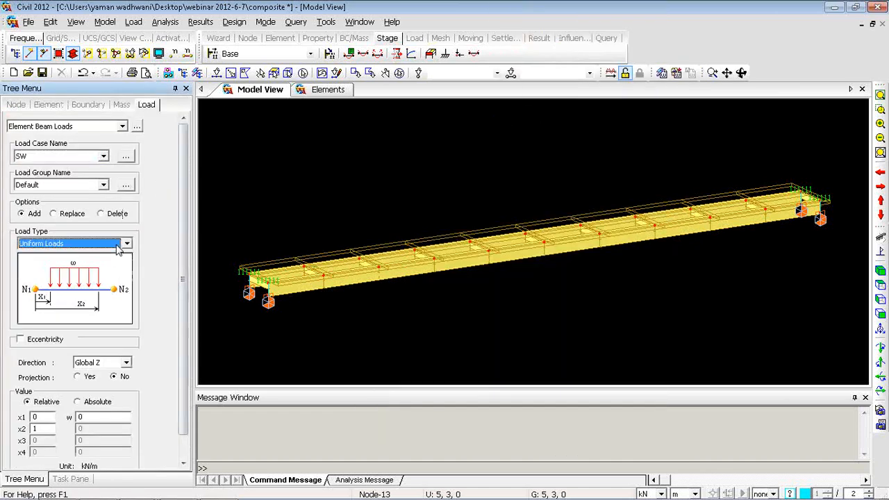
pyautogui.click(81, 245)
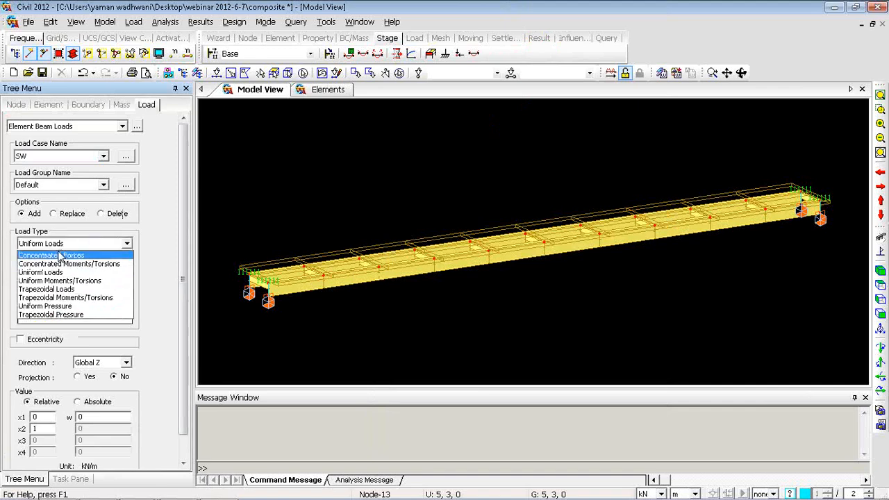
pyautogui.click(60, 255)
pyautogui.click(64, 244)
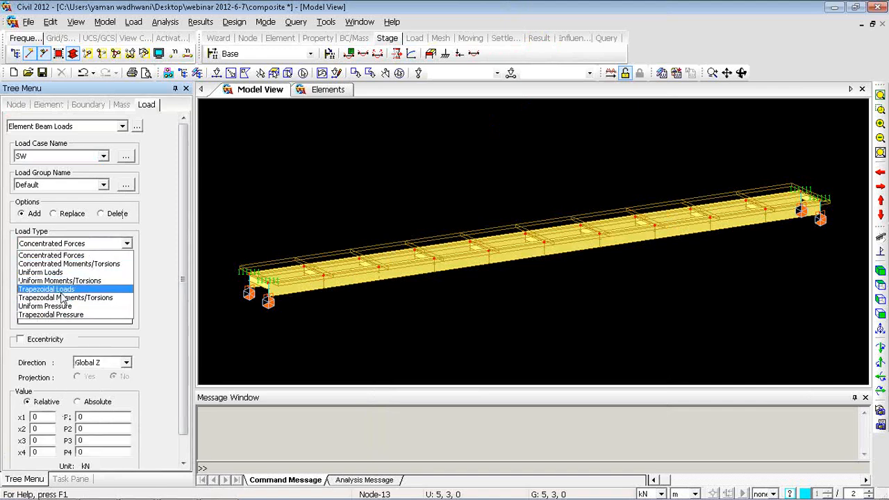
pyautogui.click(61, 290)
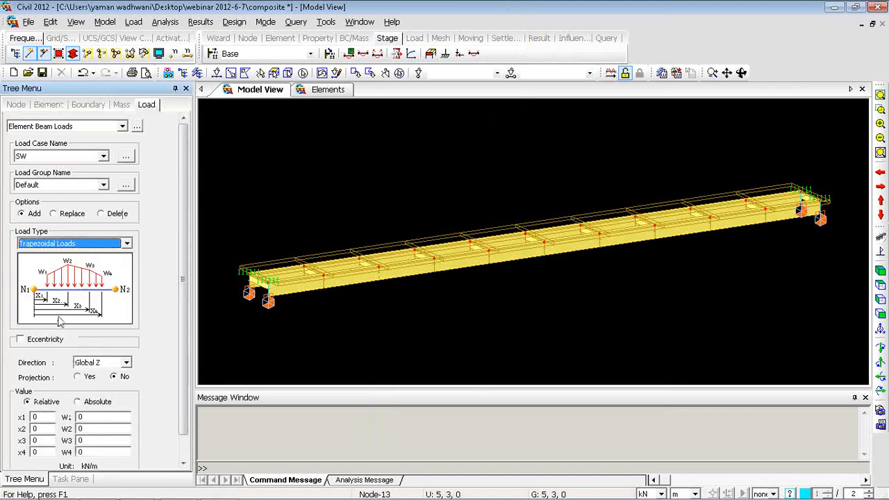
pyautogui.click(127, 245)
pyautogui.click(57, 275)
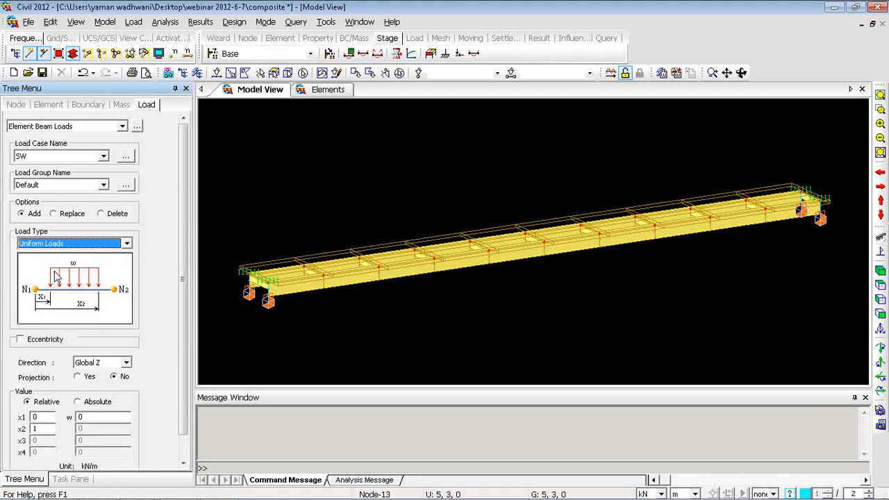
# Assign the uniform beam load to load case UDL and load group UDL
pyautogui.click(880, 285)
pyautogui.click(61, 159)
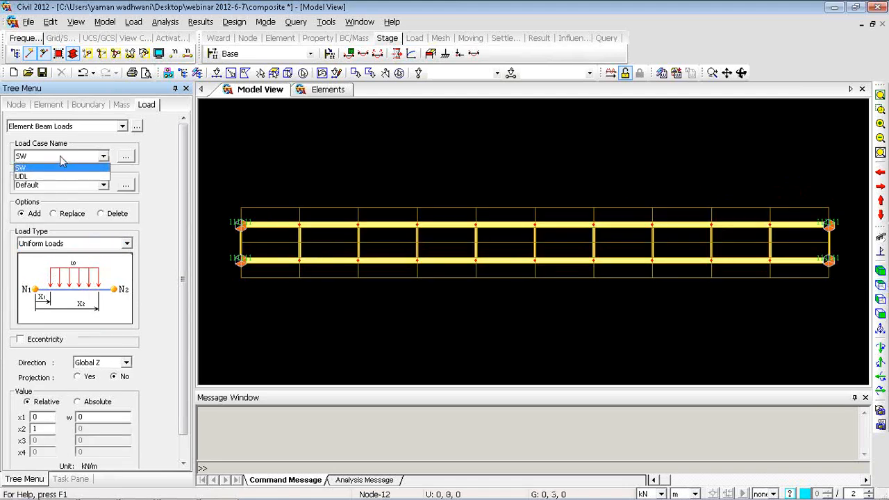
pyautogui.click(50, 176)
pyautogui.click(46, 185)
pyautogui.click(29, 211)
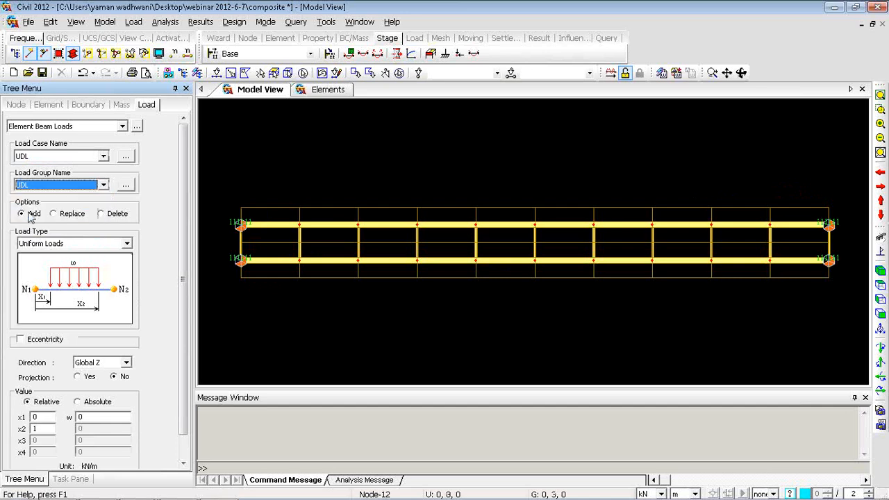
# Hide the rendered section shapes and select the entire upper main girder in the plan view
pyautogui.moveTo(179, 186); pyautogui.dragTo(178, 243)
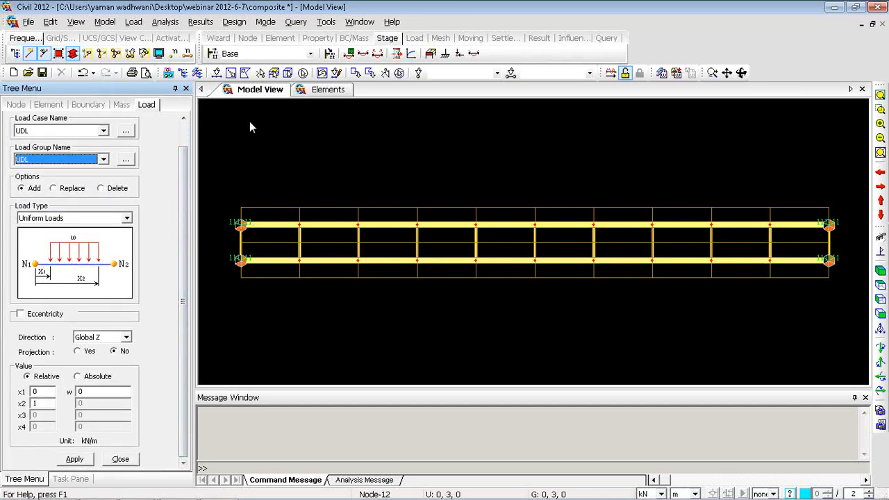
pyautogui.click(73, 54)
pyautogui.click(73, 54)
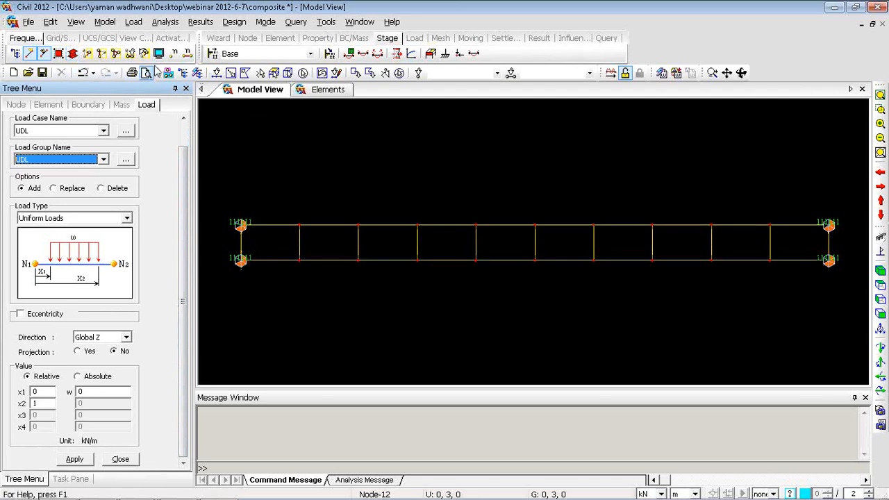
pyautogui.click(216, 72)
pyautogui.moveTo(218, 207); pyautogui.dragTo(849, 247)
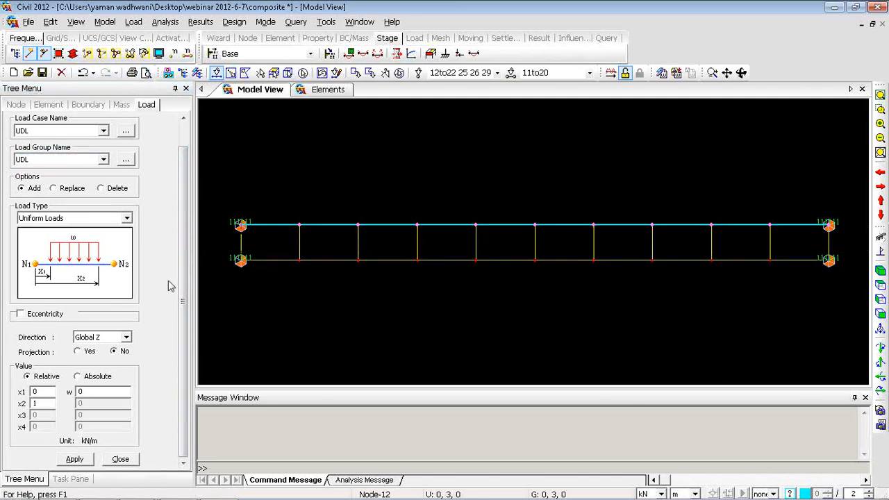
# Apply a uniform load of -10 kN/m to the selected girder with a centroid eccentricity of -0.3 m along Global Y
pyautogui.click(20, 314)
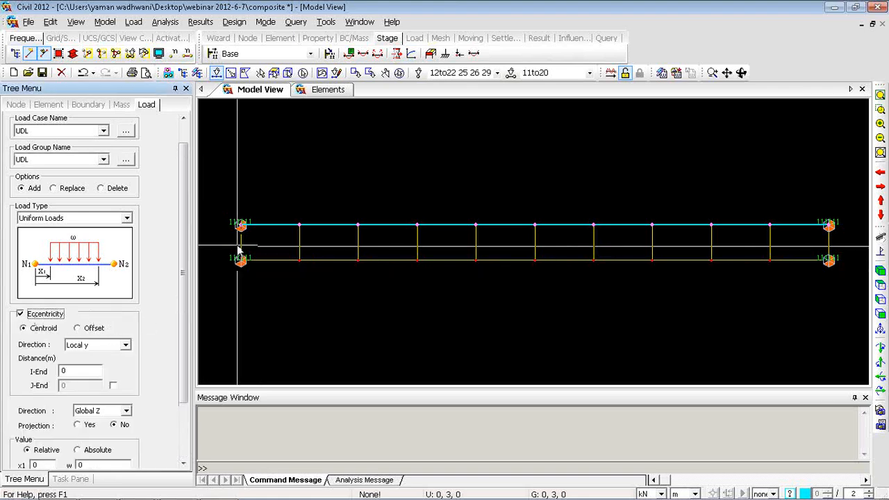
pyautogui.click(108, 345)
pyautogui.click(88, 382)
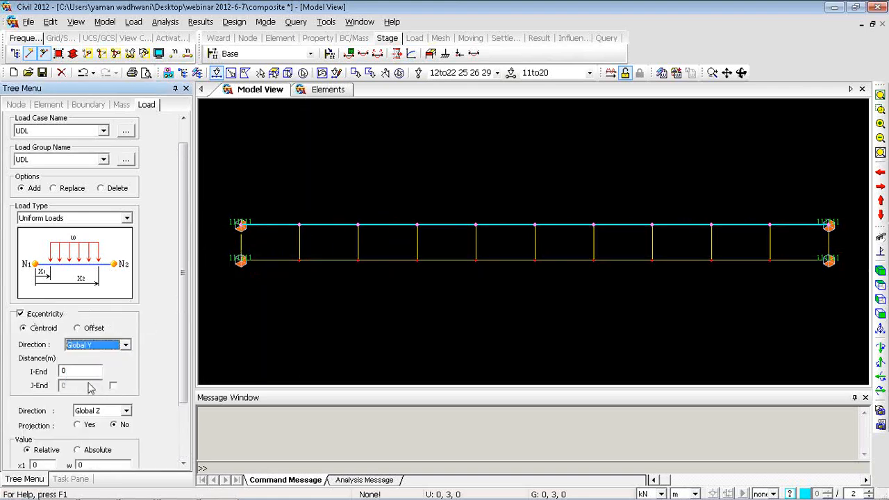
pyautogui.click(74, 370)
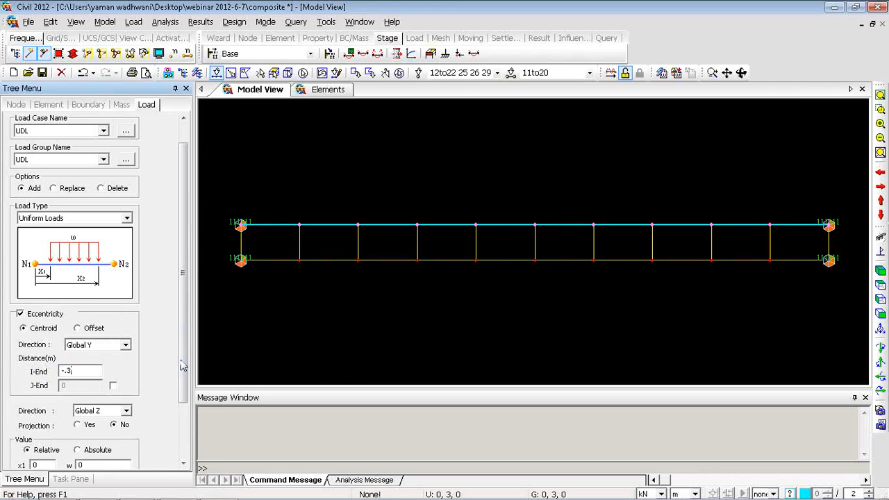
pyautogui.moveTo(183, 362); pyautogui.dragTo(172, 445)
pyautogui.click(89, 392)
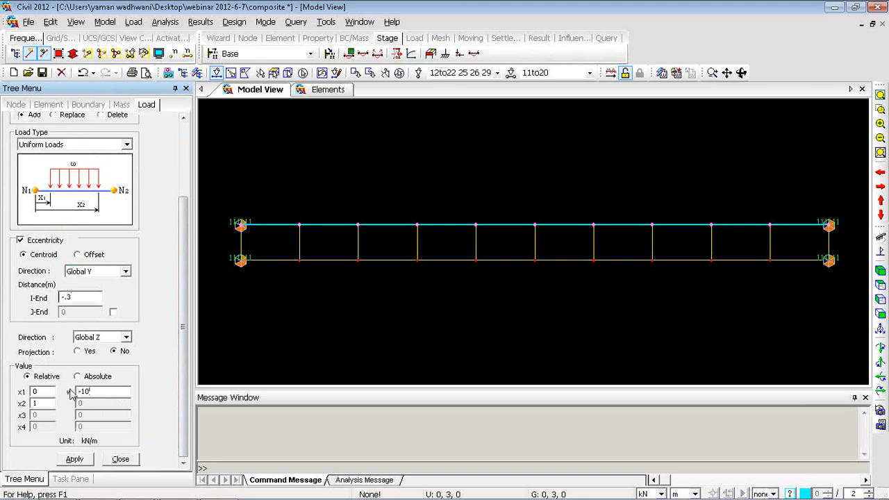
pyautogui.click(81, 462)
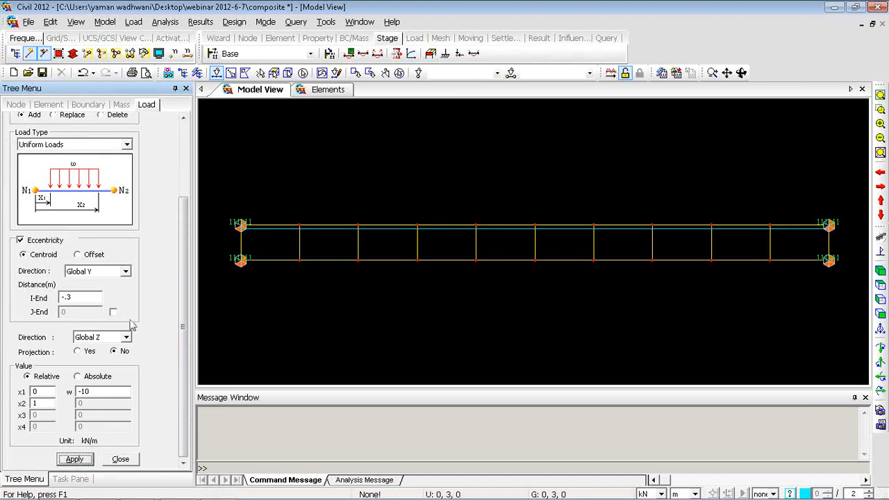
# Apply the uniform load to the lower main girder with a Global Y eccentricity of 0.3 m and finish the load definition
pyautogui.moveTo(222, 262); pyautogui.dragTo(865, 300)
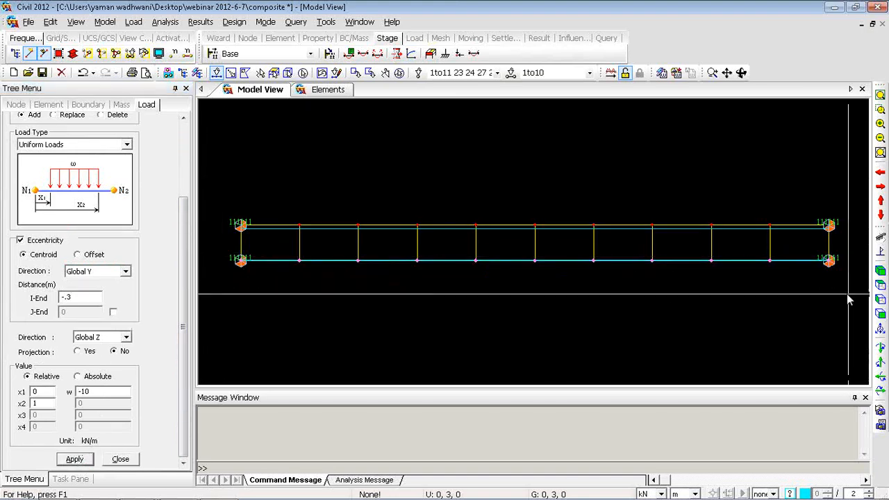
pyautogui.click(64, 298)
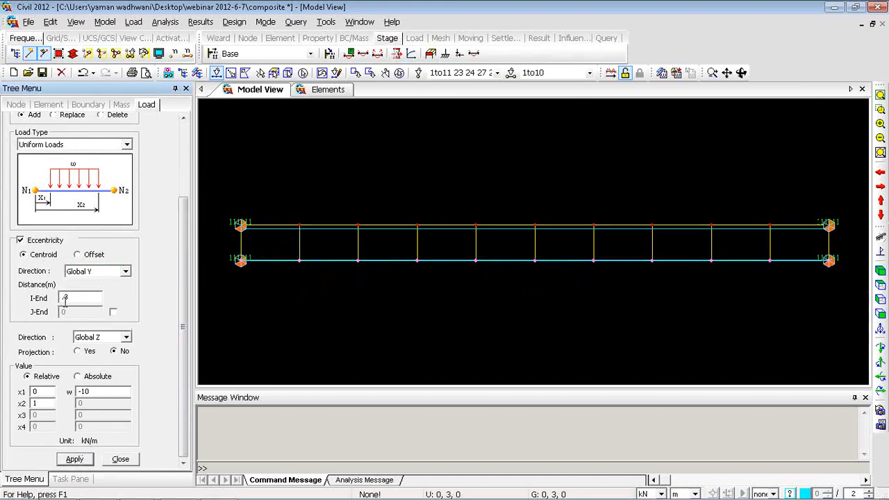
pyautogui.click(74, 459)
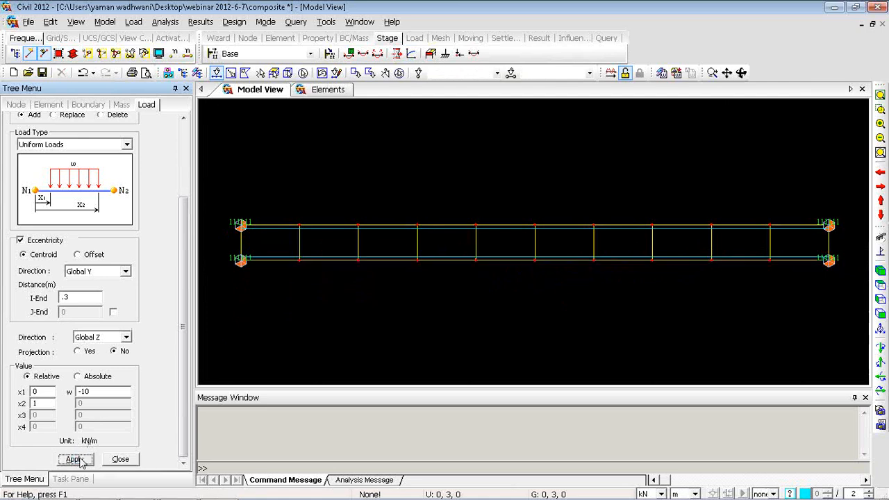
pyautogui.click(120, 460)
pyautogui.click(881, 272)
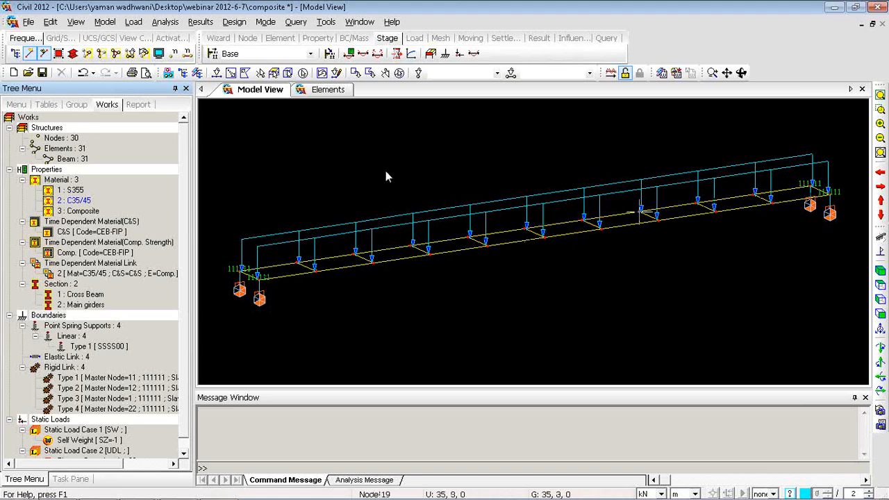
# Review the static loads in the model tree and the defined load and structure groups
pyautogui.scroll(-1, 184, 216)
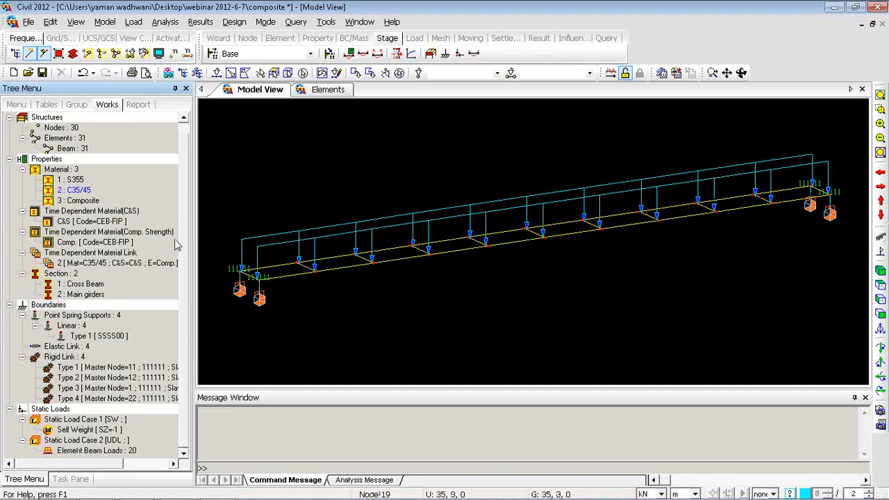
pyautogui.scroll(1, 181, 239)
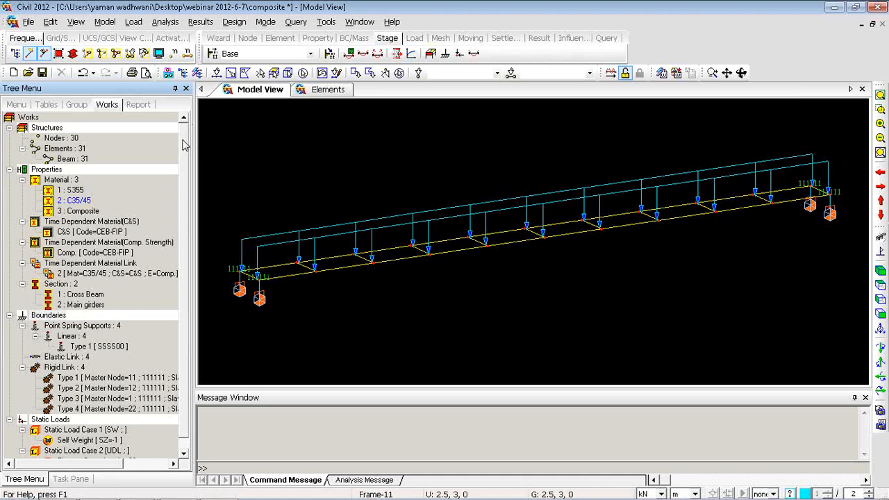
pyautogui.click(76, 104)
pyautogui.click(50, 191)
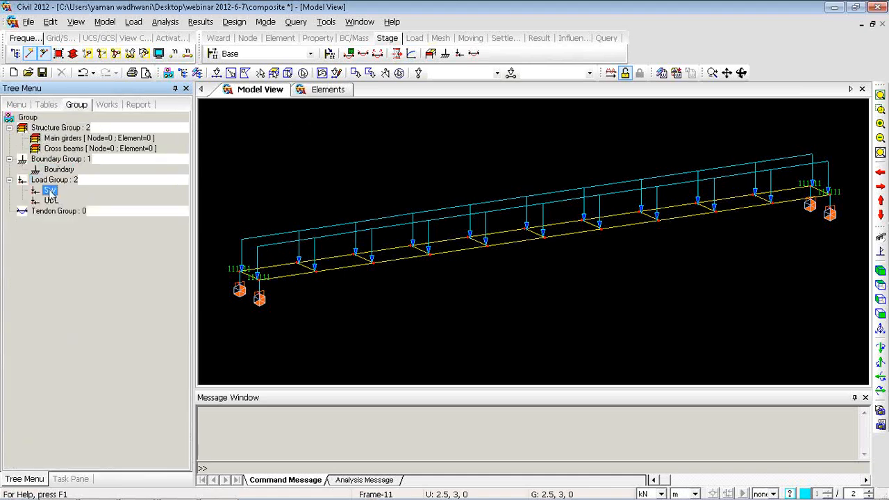
pyautogui.click(51, 200)
pyautogui.click(55, 139)
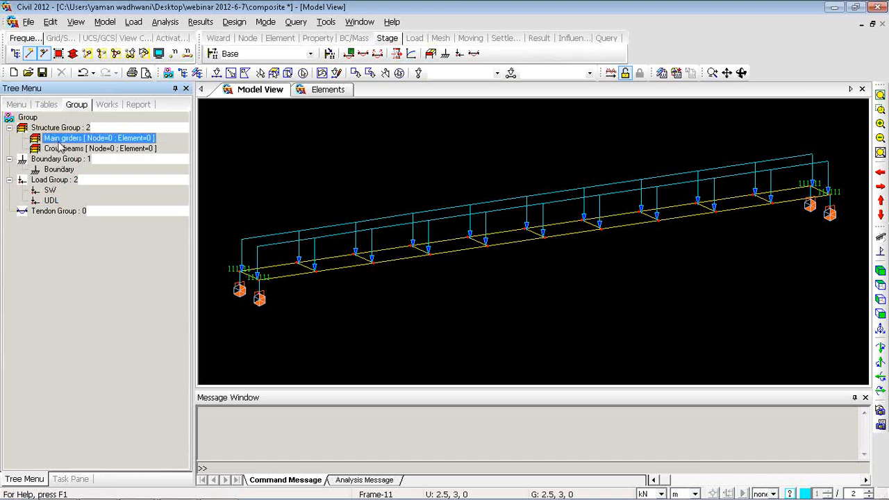
# Select both main girders with their support nodes and assign them to the Main girders structure group
pyautogui.click(879, 285)
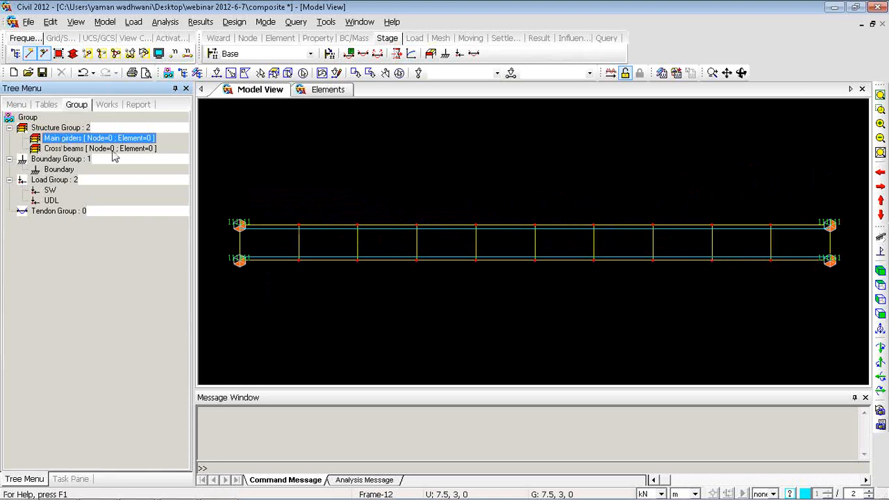
pyautogui.click(217, 72)
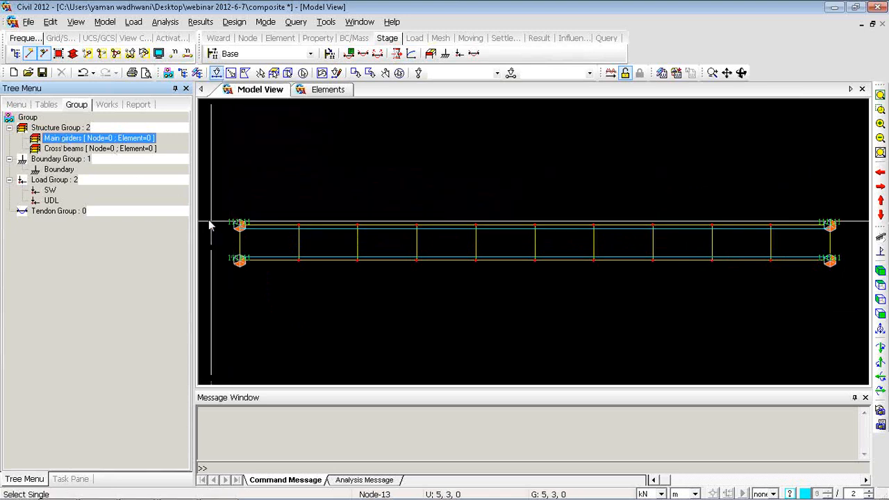
pyautogui.moveTo(209, 211); pyautogui.dragTo(801, 250)
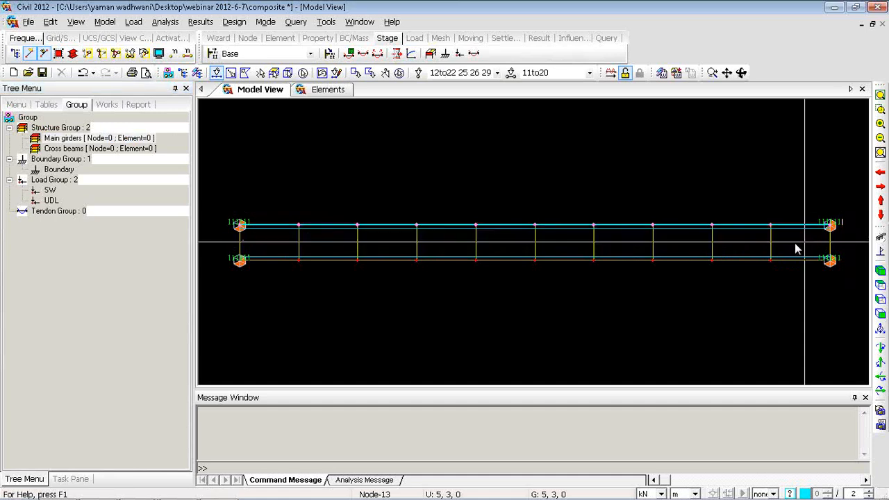
pyautogui.moveTo(215, 248); pyautogui.dragTo(825, 303)
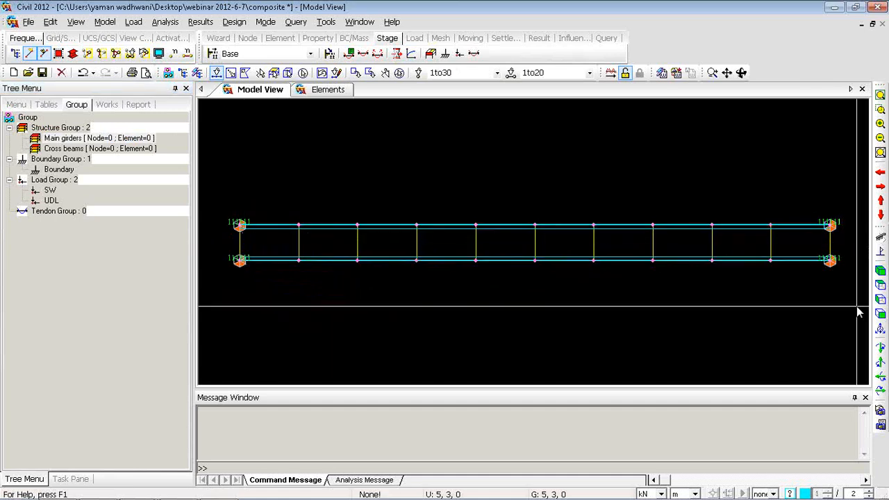
pyautogui.click(881, 270)
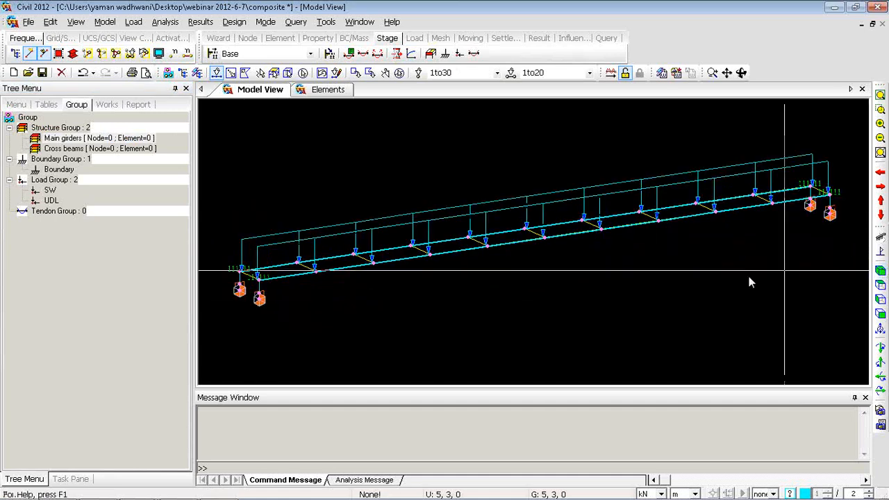
pyautogui.scroll(4, 231, 305)
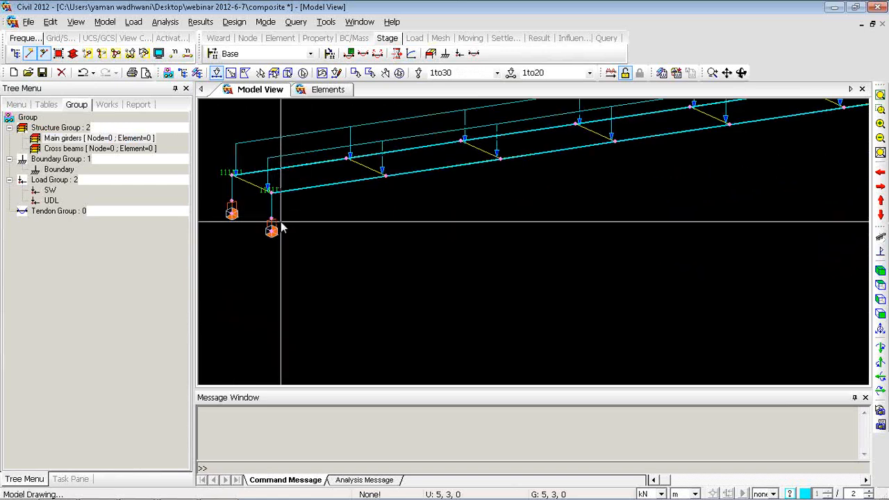
pyautogui.click(880, 272)
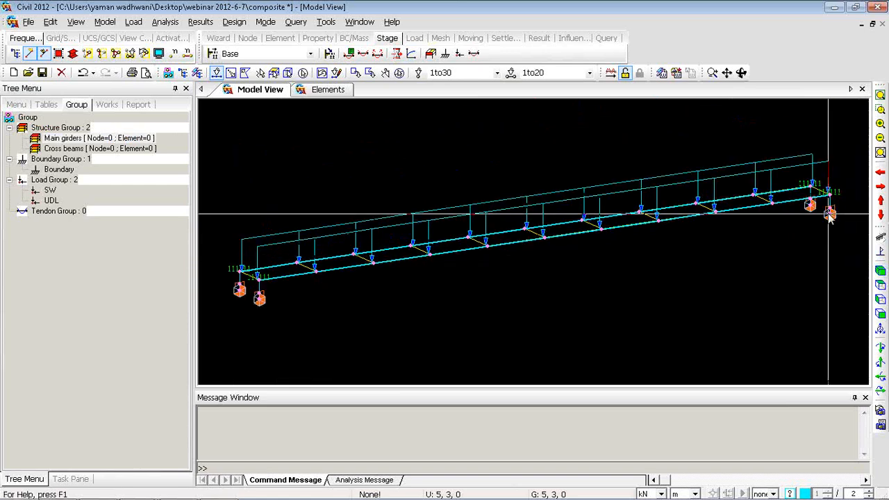
pyautogui.scroll(3, 808, 225)
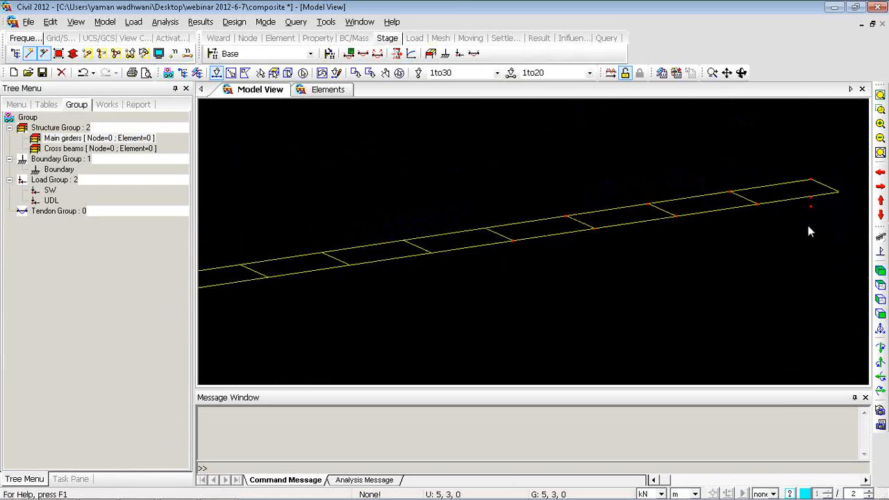
pyautogui.scroll(-1, 732, 229)
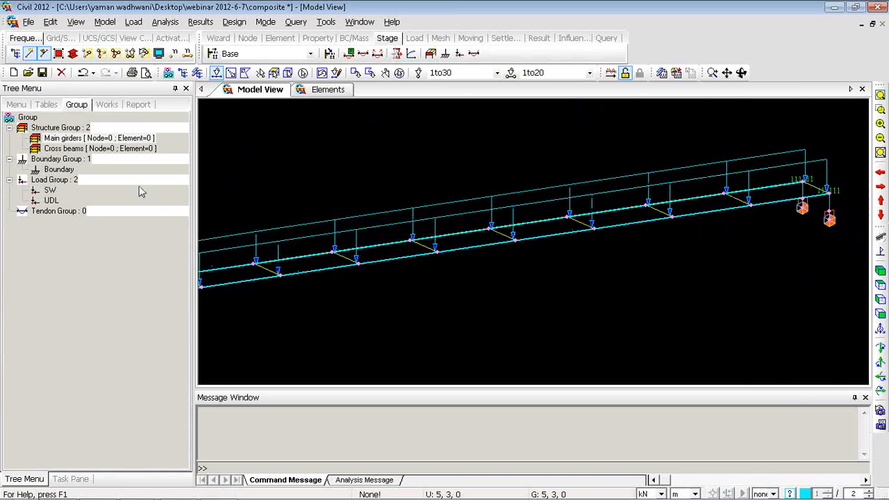
pyautogui.moveTo(80, 143); pyautogui.dragTo(430, 215)
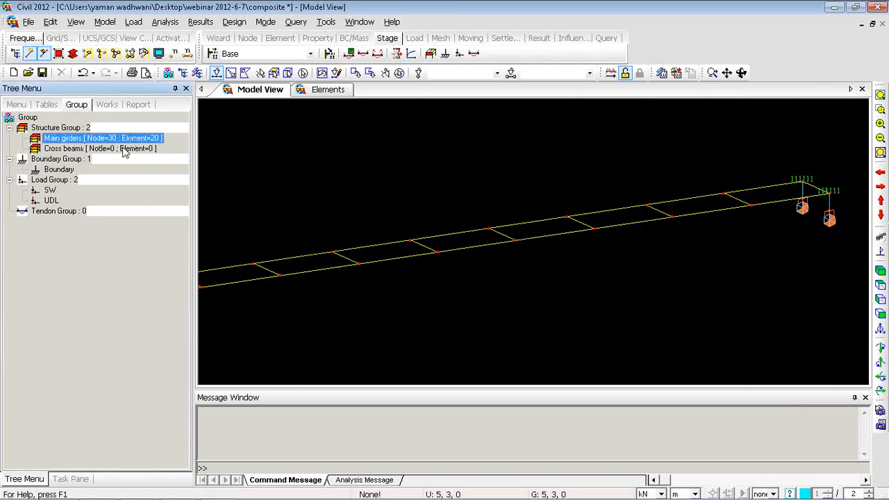
# Select all transverse beams between the girders by an intersecting line and assign them to the Cross beams structure group
pyautogui.click(880, 285)
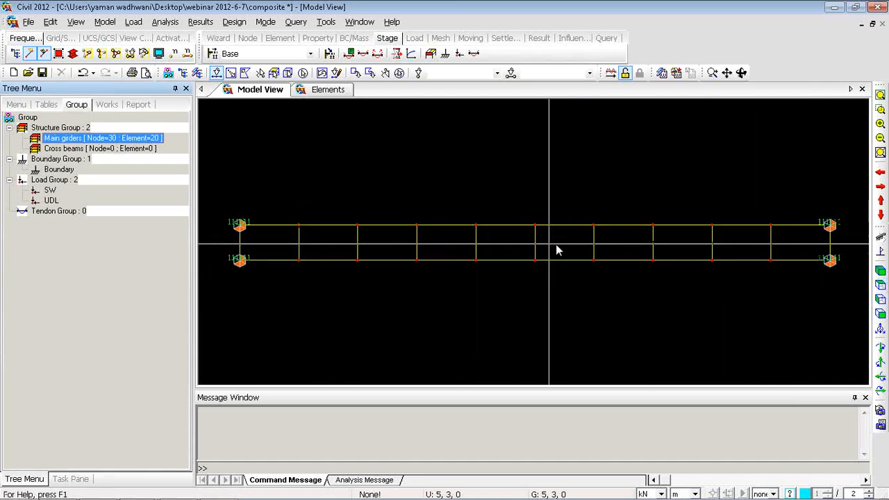
pyautogui.click(260, 75)
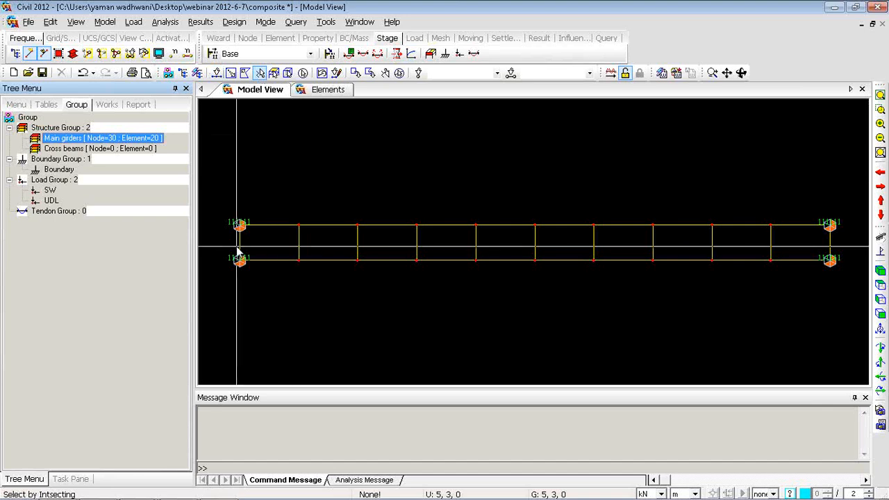
pyautogui.moveTo(209, 239); pyautogui.dragTo(846, 236)
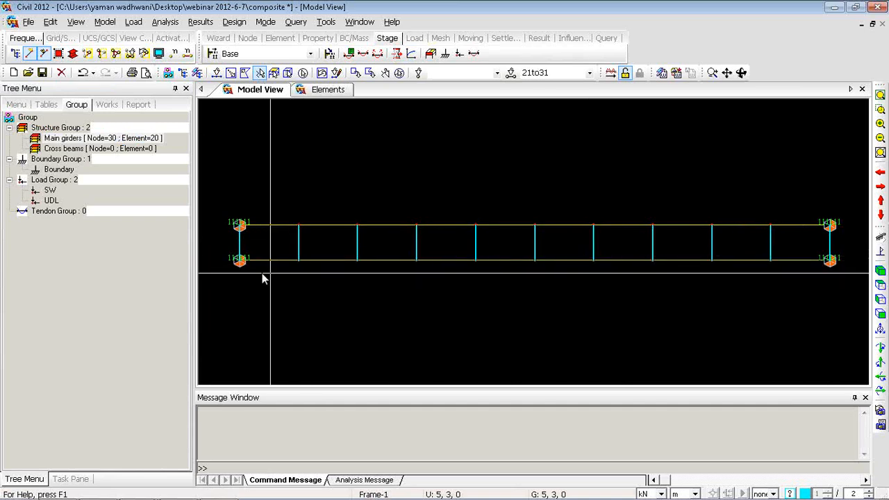
pyautogui.moveTo(75, 149); pyautogui.dragTo(462, 224)
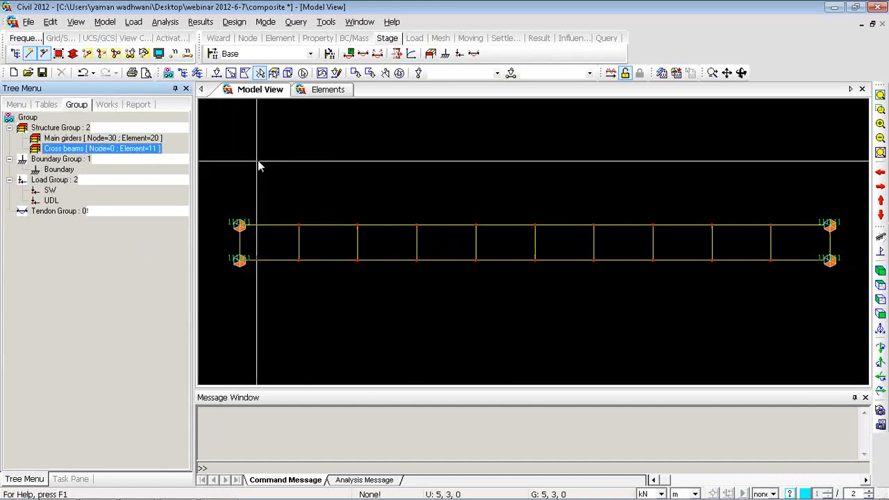
pyautogui.click(878, 272)
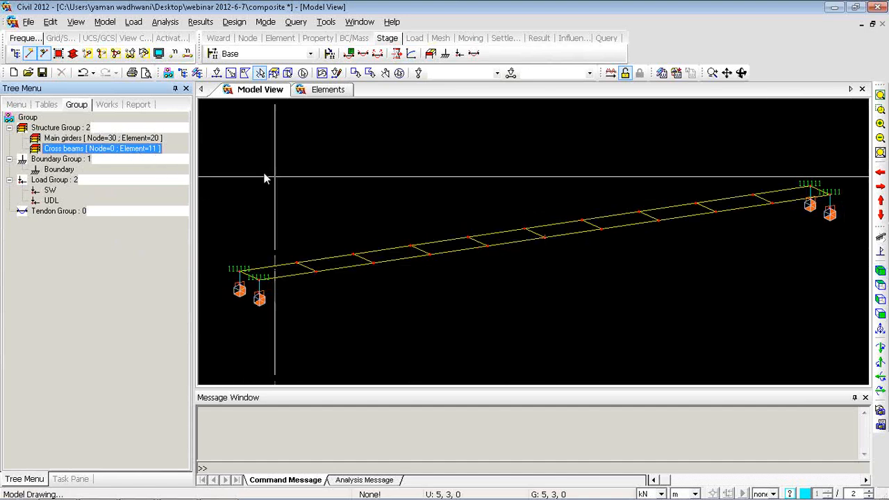
# Add a construction stage named CS1 with a duration of 30 days, saving results for the additional steps too
pyautogui.click(250, 138)
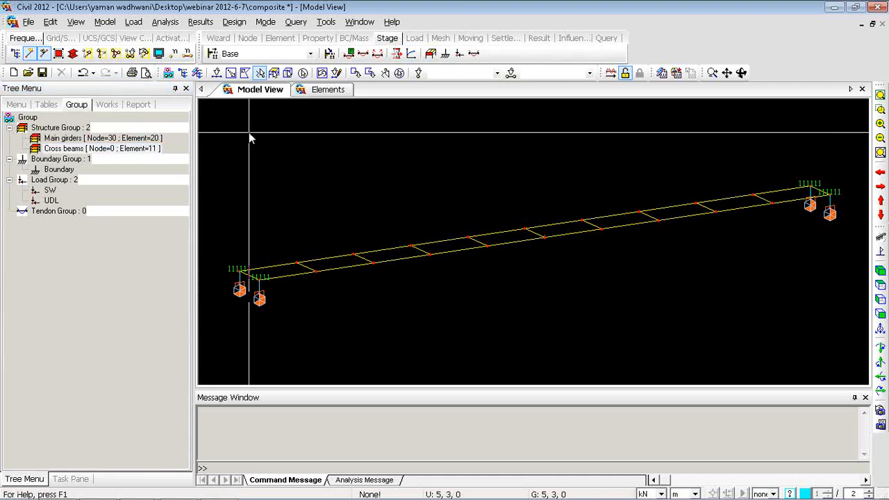
pyautogui.rightClick(250, 138)
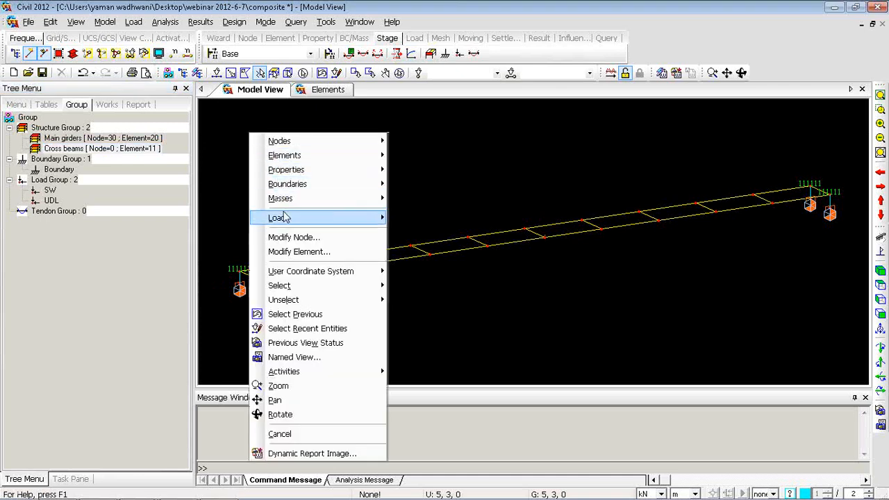
pyautogui.moveTo(284, 218)
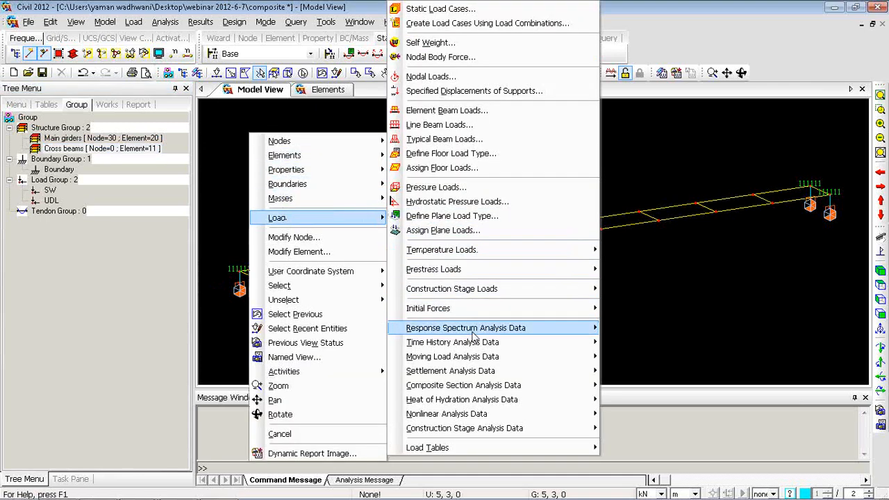
pyautogui.moveTo(476, 429)
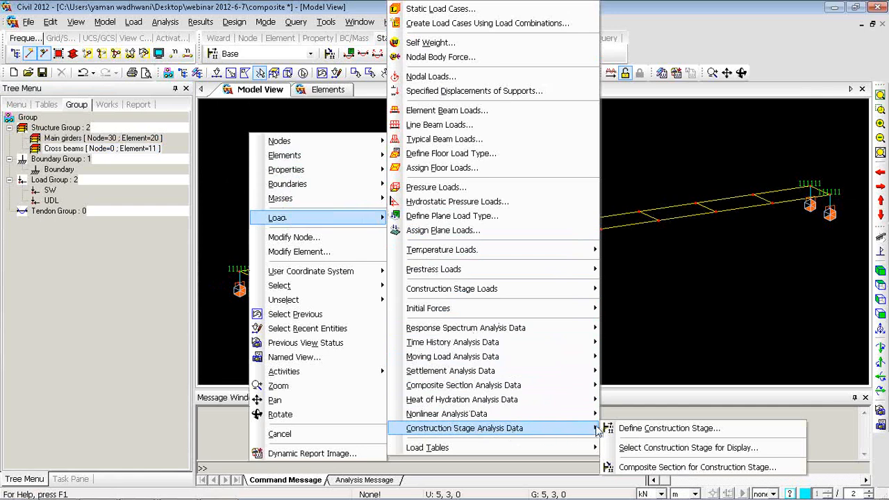
pyautogui.click(621, 429)
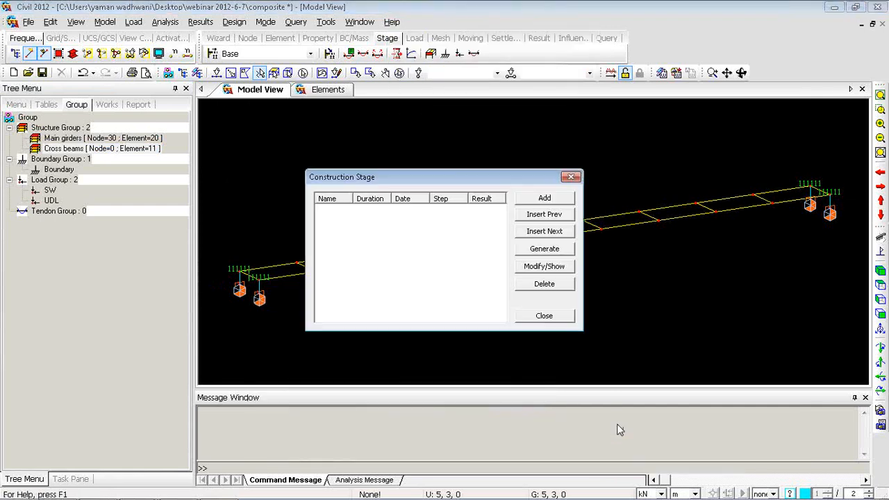
pyautogui.click(544, 198)
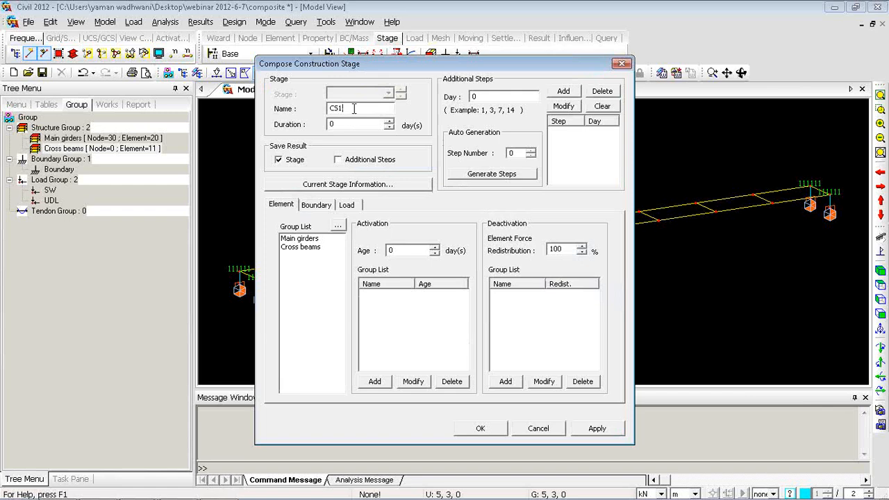
pyautogui.doubleClick(356, 124)
pyautogui.click(339, 160)
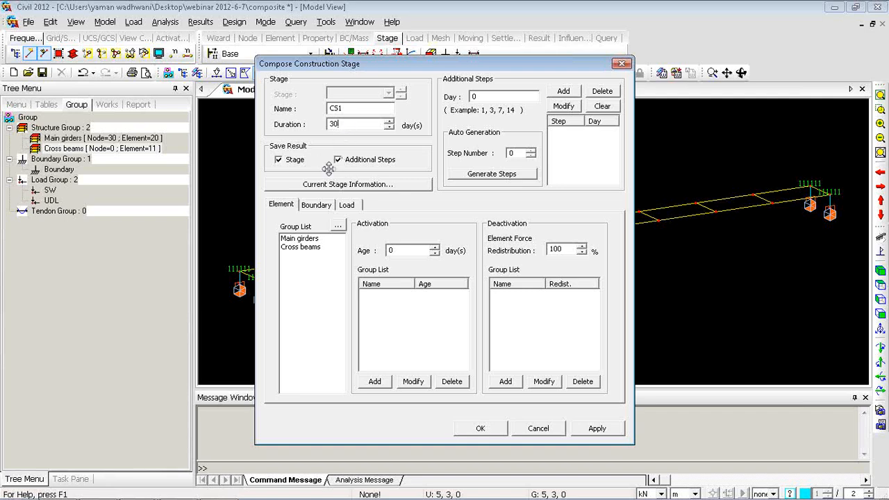
# Activate the Main girders and Cross beams groups at age 0 and the Boundary group in the deformed position for CS1
pyautogui.click(301, 239)
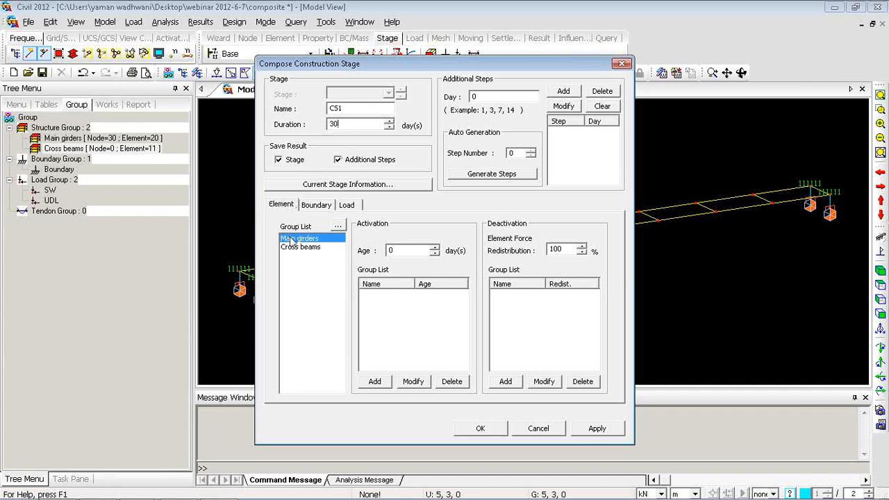
pyautogui.click(327, 248)
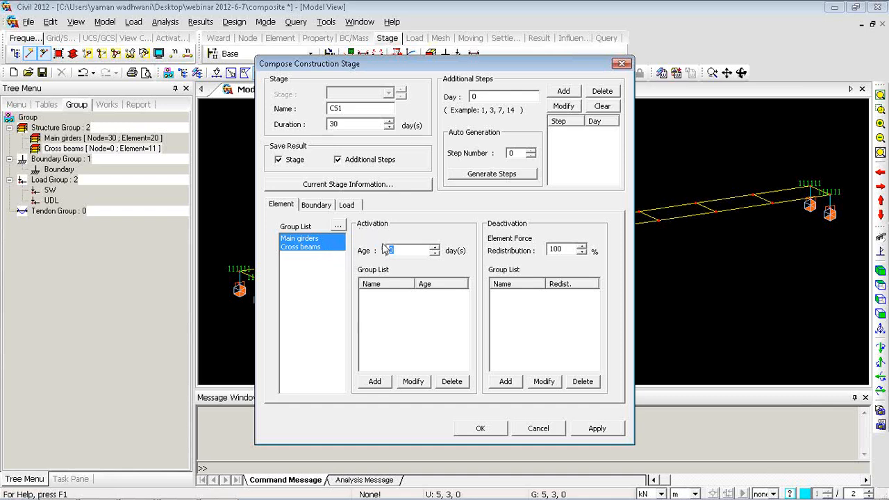
pyautogui.click(375, 382)
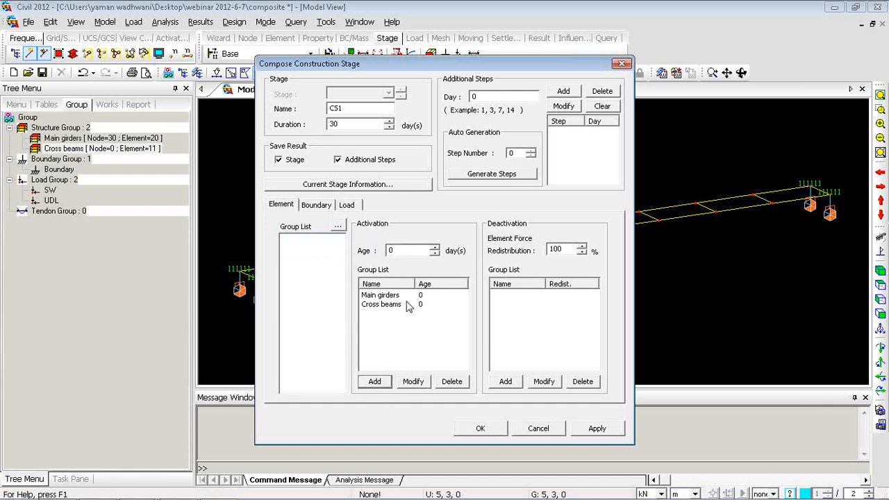
pyautogui.click(312, 205)
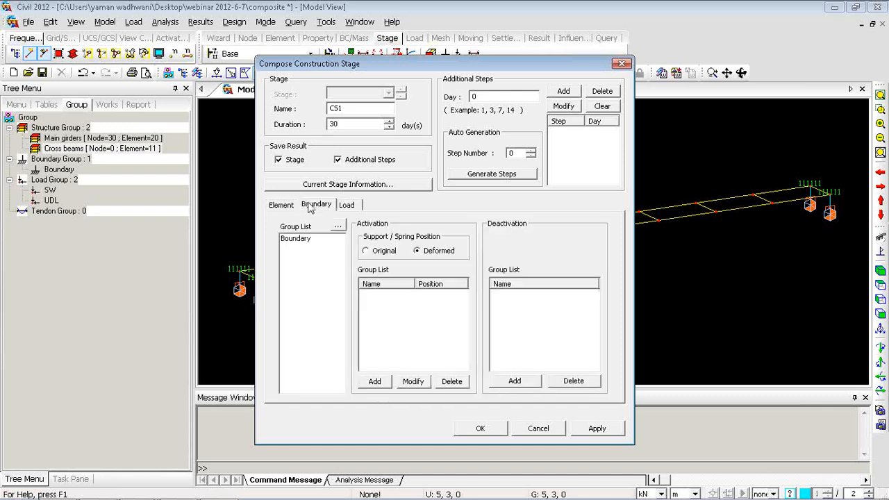
pyautogui.click(297, 239)
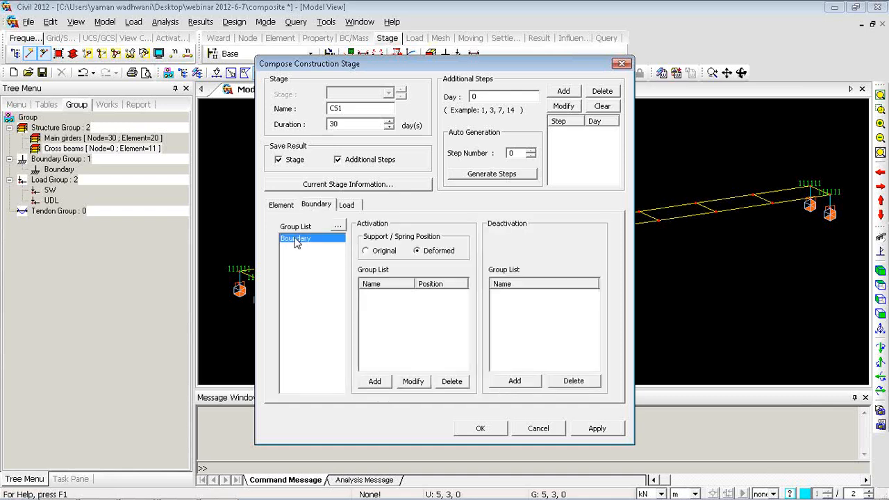
pyautogui.click(375, 382)
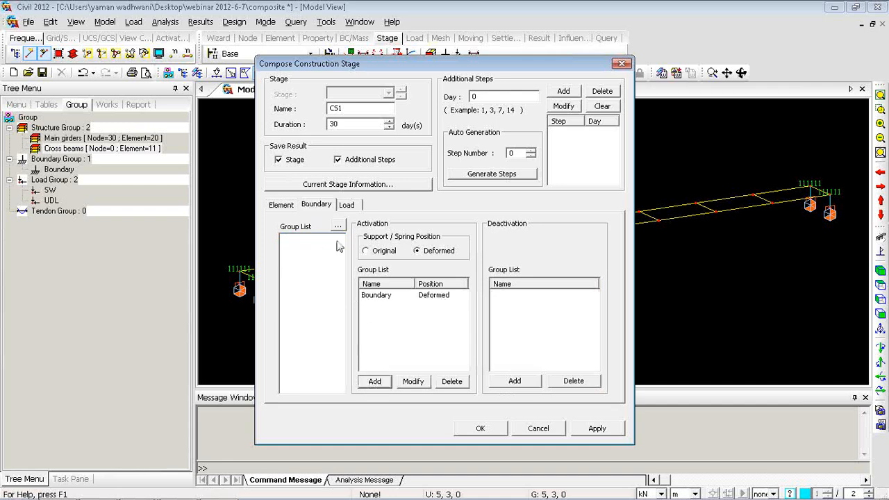
# Activate the SW load group on the first day of CS1 and apply the stage
pyautogui.click(343, 206)
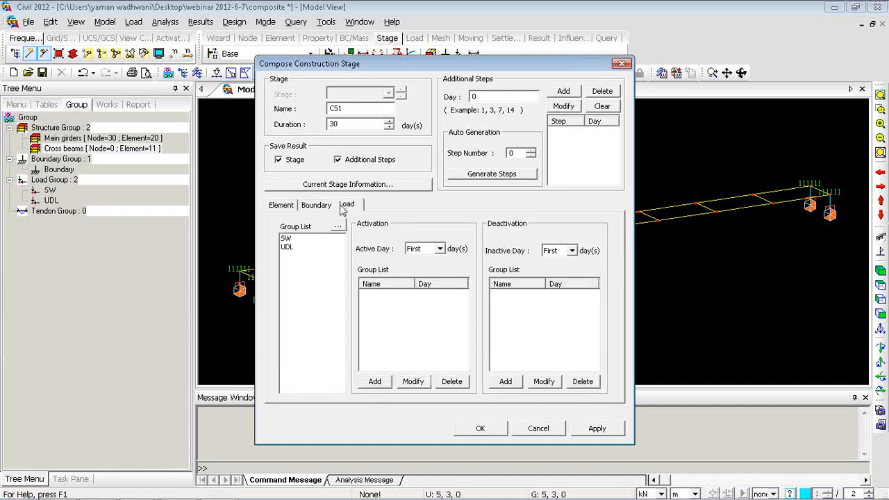
pyautogui.click(287, 239)
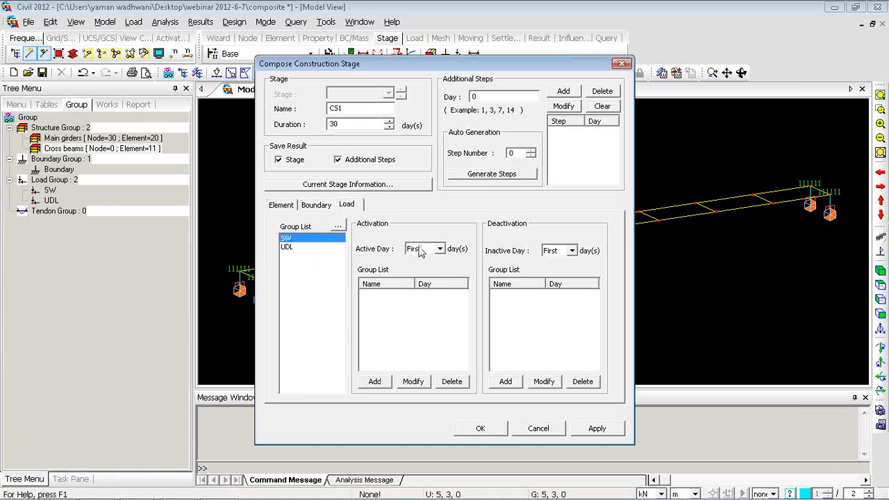
pyautogui.click(375, 383)
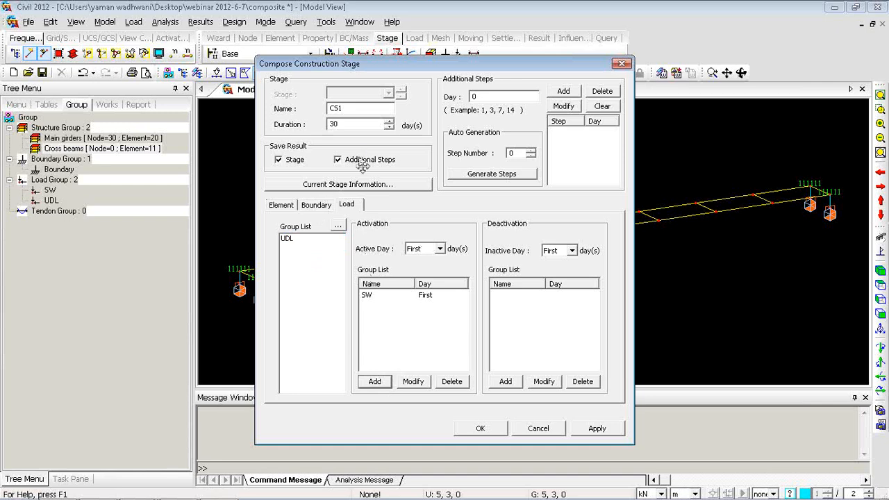
pyautogui.click(595, 429)
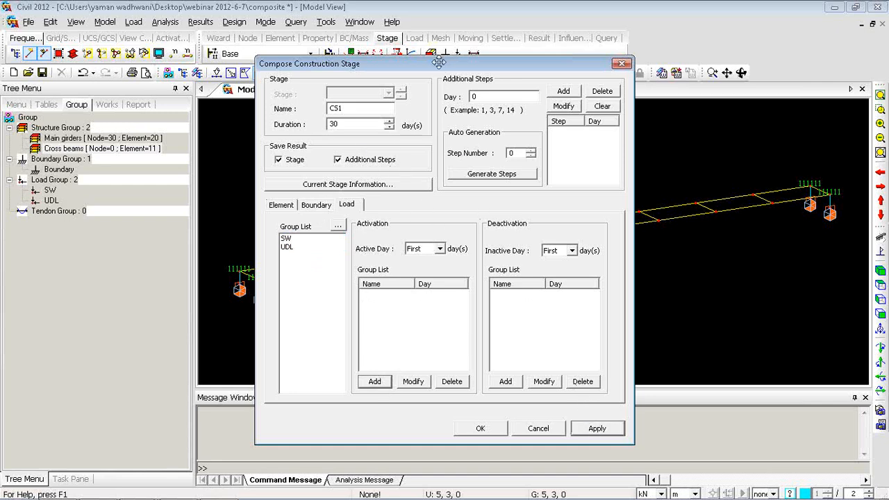
# Name the second construction stage CS2, keeping the 30-day duration, and review its element and boundary group lists
pyautogui.moveTo(443, 62); pyautogui.dragTo(653, 70)
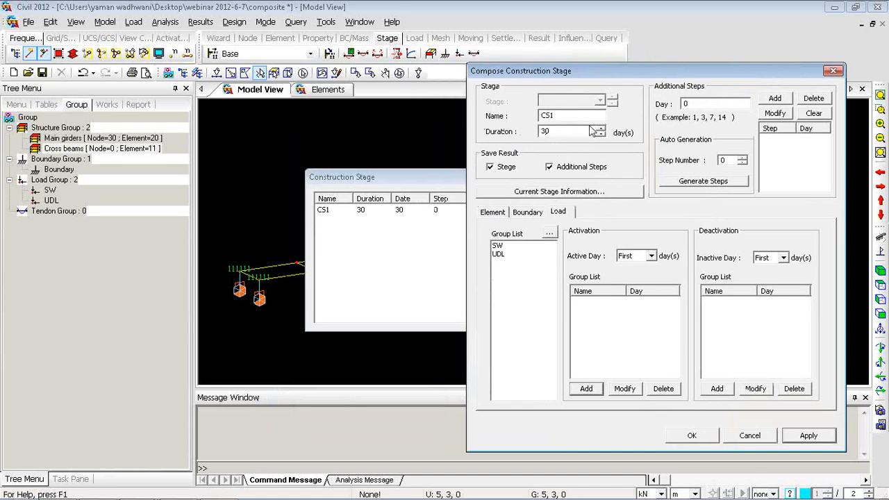
pyautogui.moveTo(572, 116); pyautogui.dragTo(552, 114)
pyautogui.click(503, 214)
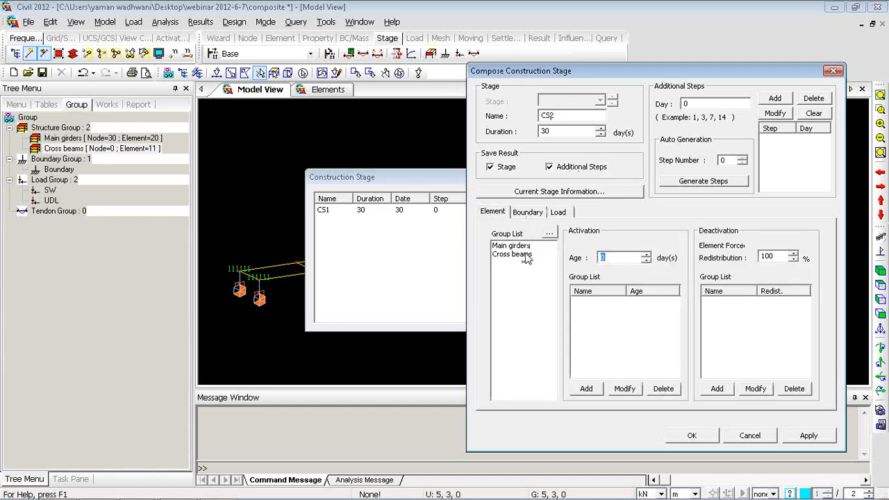
pyautogui.click(535, 213)
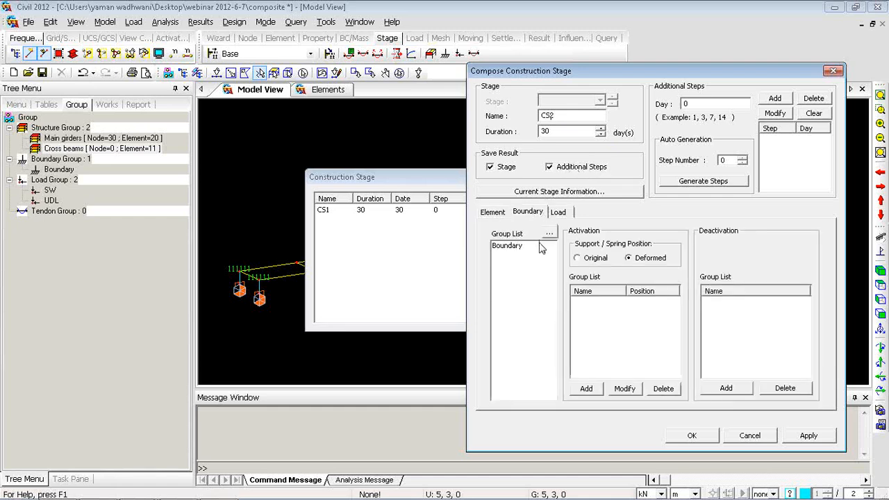
pyautogui.click(559, 213)
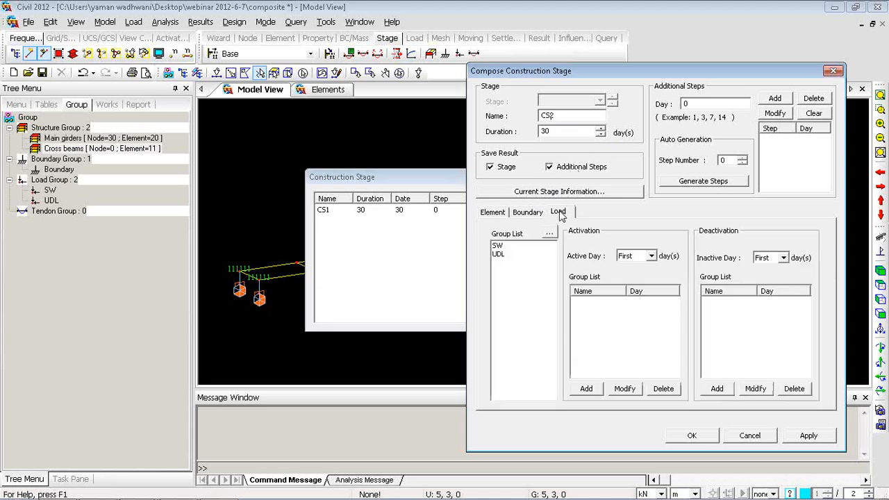
# Activate the UDL load group on the last day of CS2 and confirm the stage
pyautogui.click(499, 254)
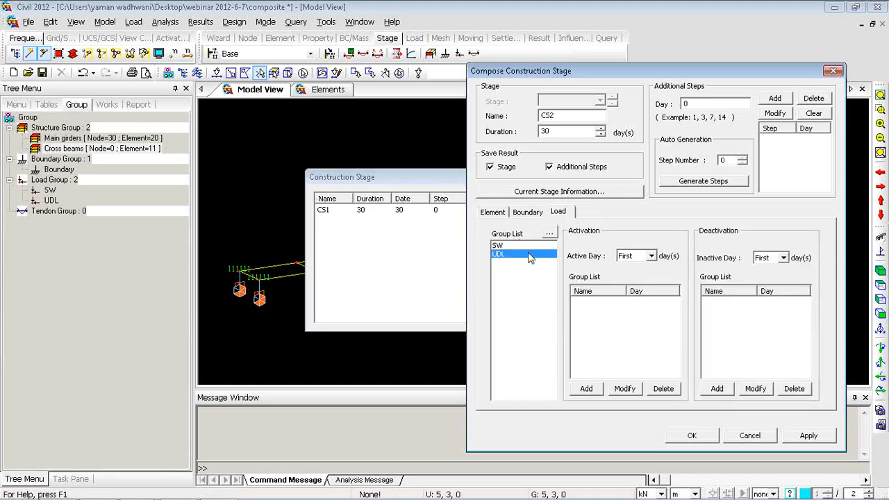
pyautogui.click(651, 255)
pyautogui.click(637, 275)
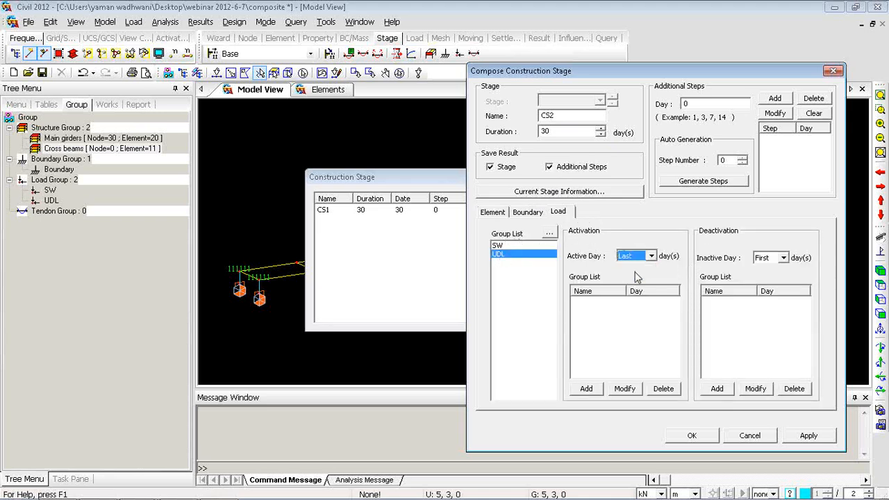
pyautogui.click(588, 387)
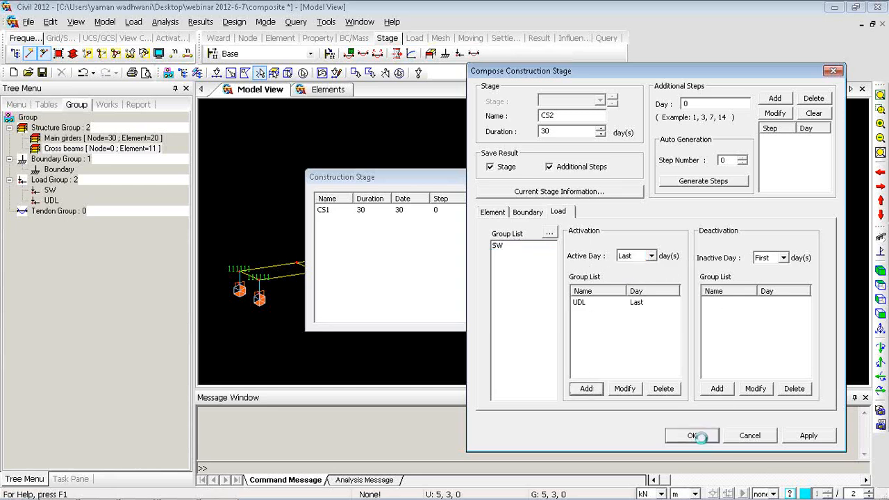
pyautogui.click(693, 436)
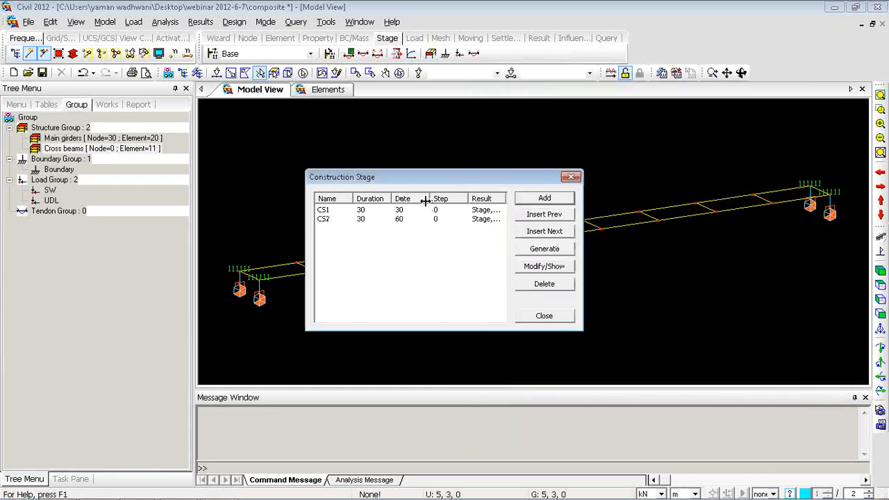
# Add a third construction stage named CS3 with a duration of 1000 days and finish the stage definition
pyautogui.click(530, 200)
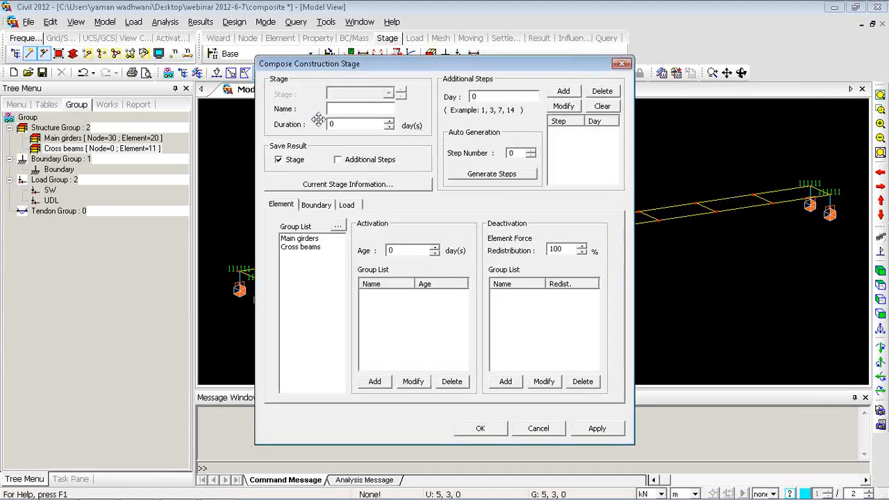
pyautogui.click(347, 111)
pyautogui.doubleClick(348, 122)
pyautogui.write('1000')
pyautogui.click(494, 432)
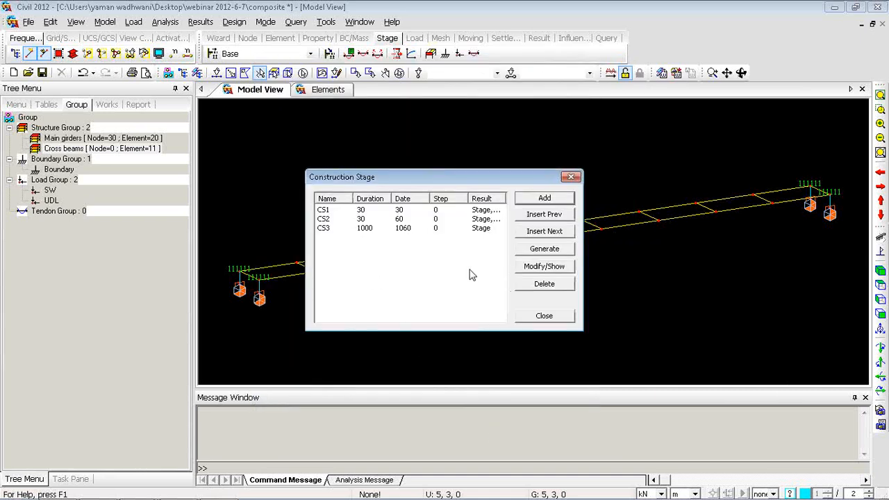
pyautogui.click(541, 318)
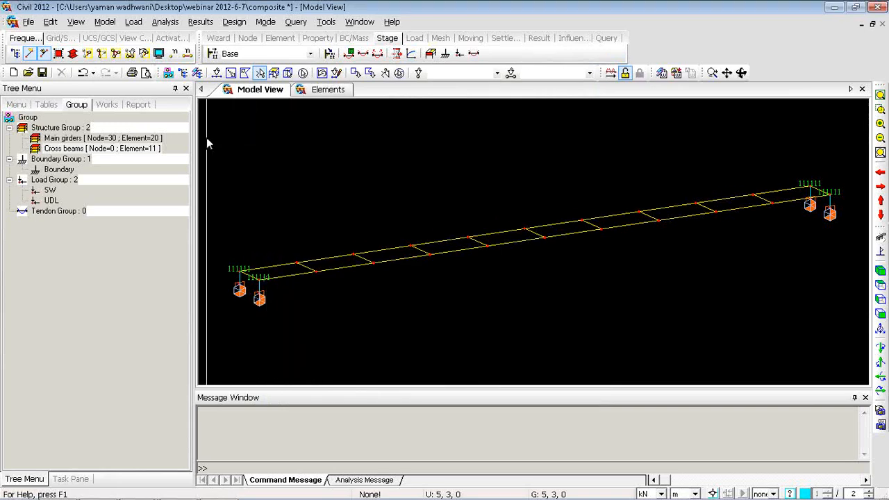
# Add a composite section for construction stage using section 2: Main girders, with CS1 as the active stage and the Normal composite type
pyautogui.rightClick(244, 122)
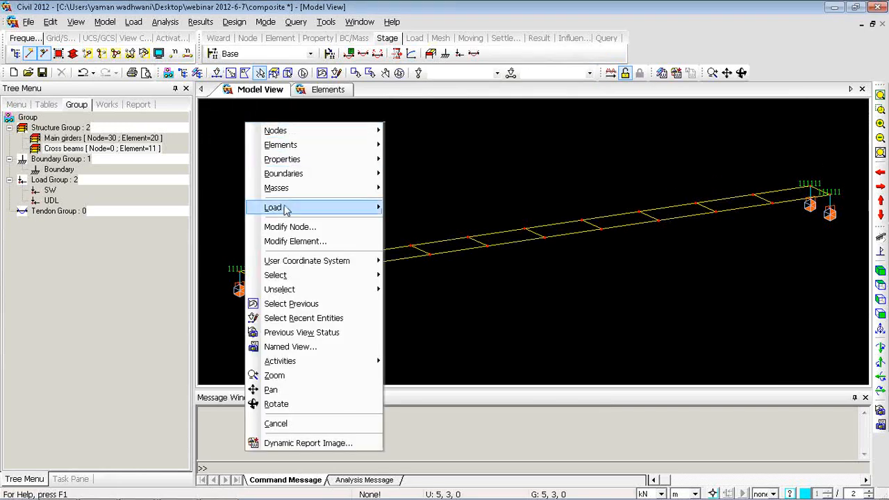
pyautogui.moveTo(283, 209)
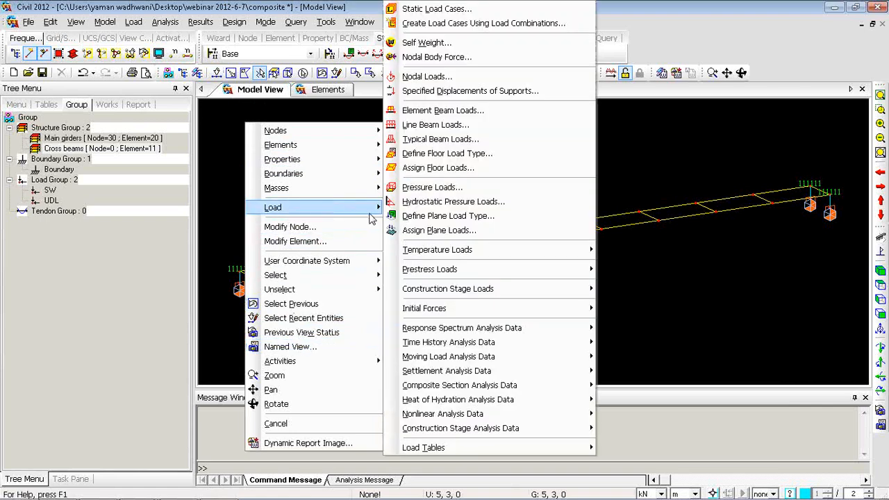
pyautogui.moveTo(486, 386)
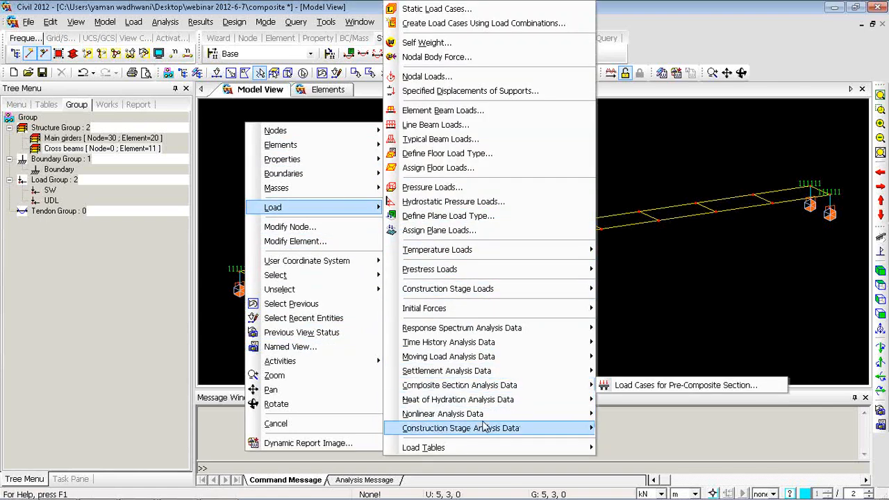
pyautogui.moveTo(486, 429)
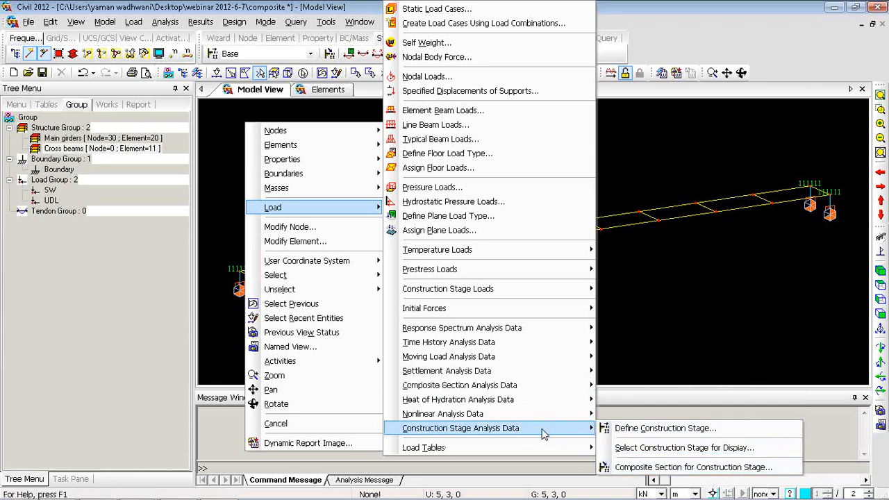
pyautogui.click(646, 469)
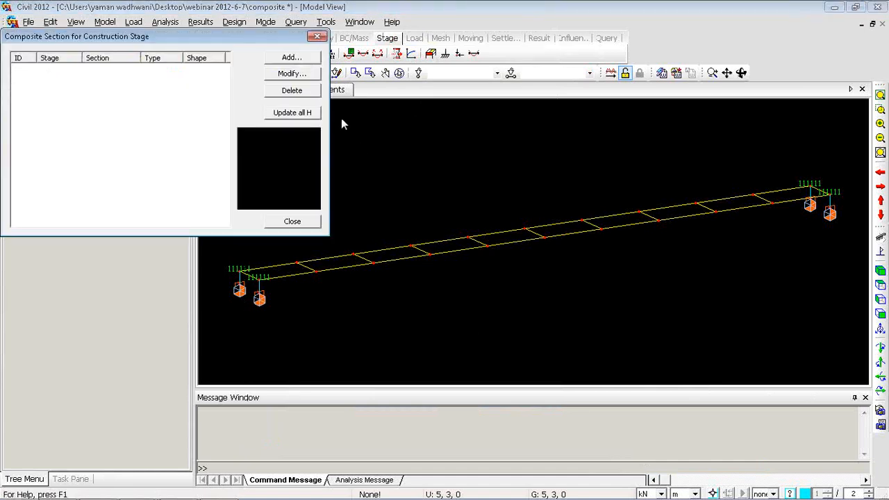
pyautogui.click(285, 60)
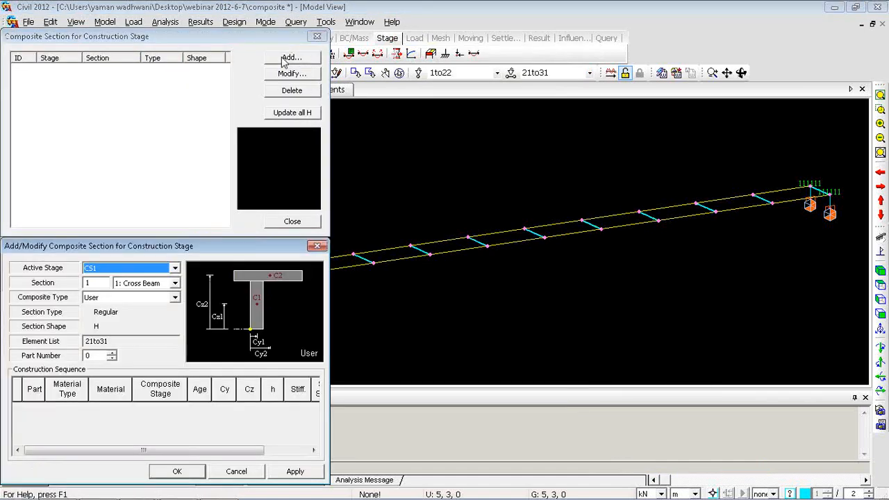
pyautogui.moveTo(165, 240); pyautogui.dragTo(381, 128)
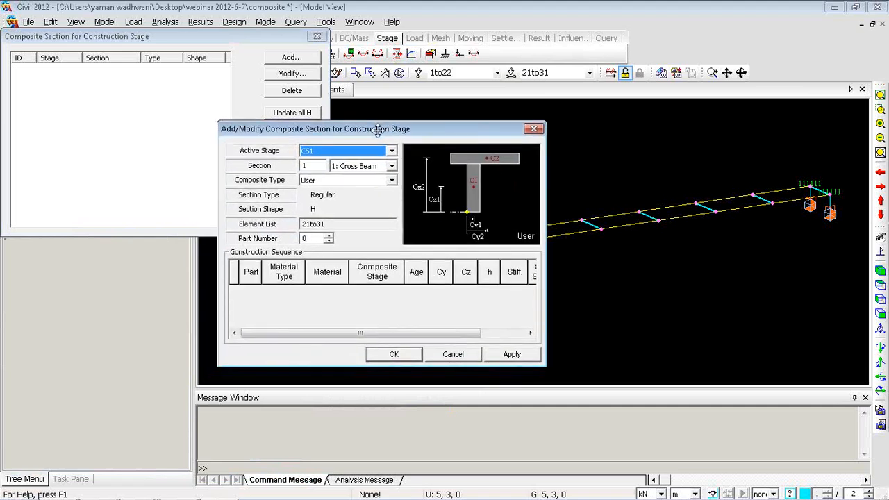
pyautogui.click(370, 168)
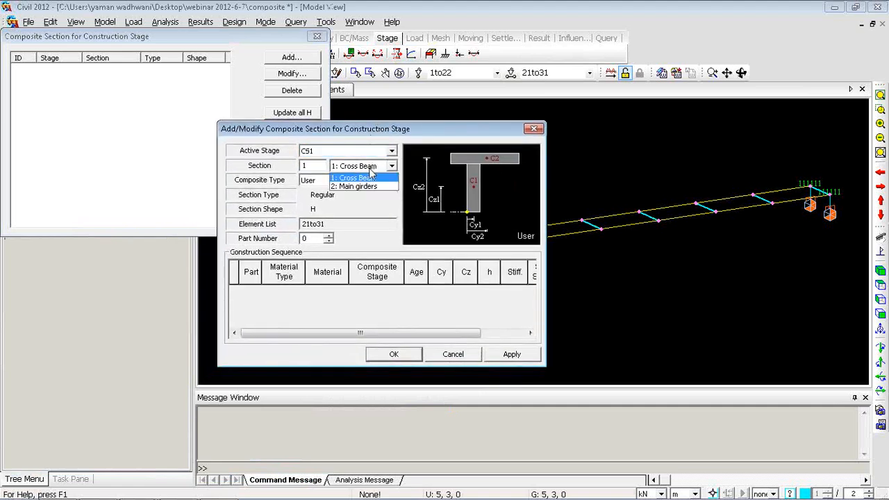
pyautogui.click(370, 187)
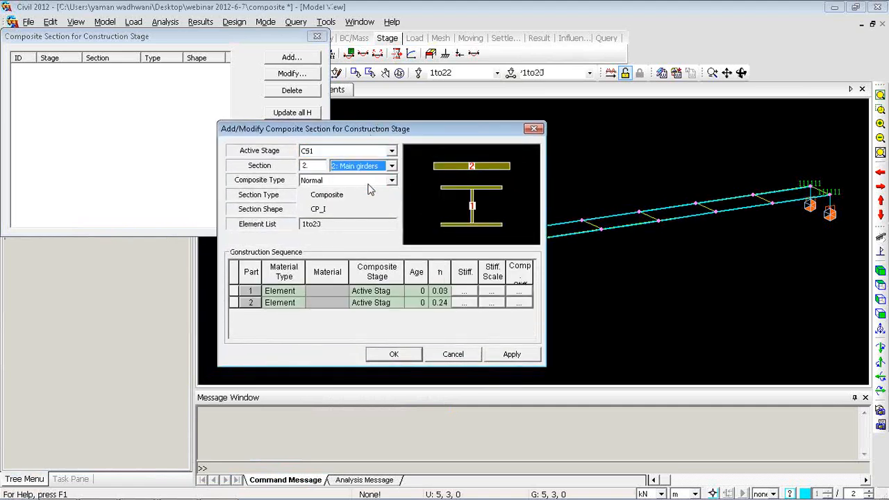
pyautogui.moveTo(345, 130); pyautogui.dragTo(526, 94)
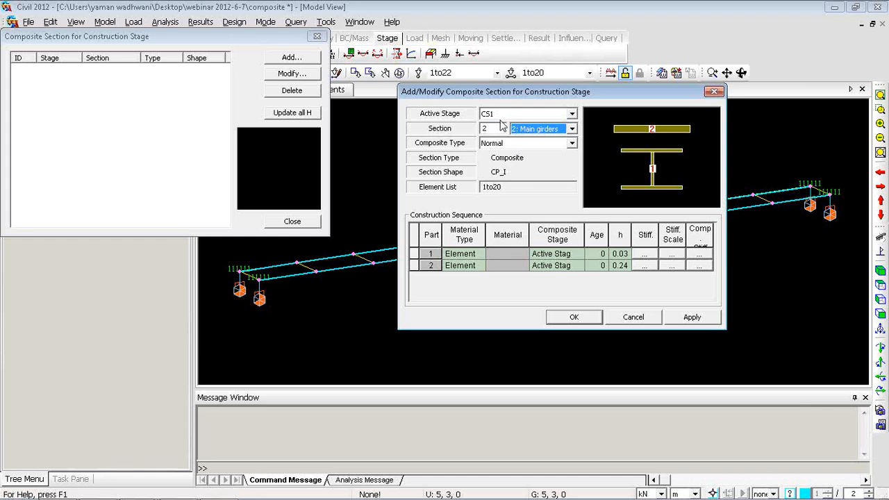
# Set part 2 of the main girder section to material C35/45, composite stage CS2 and an age of 7 days
pyautogui.click(478, 255)
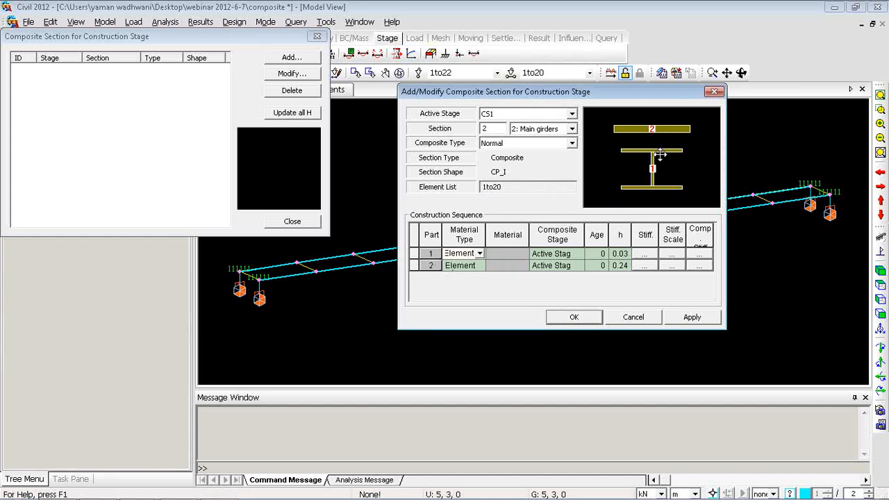
pyautogui.click(479, 265)
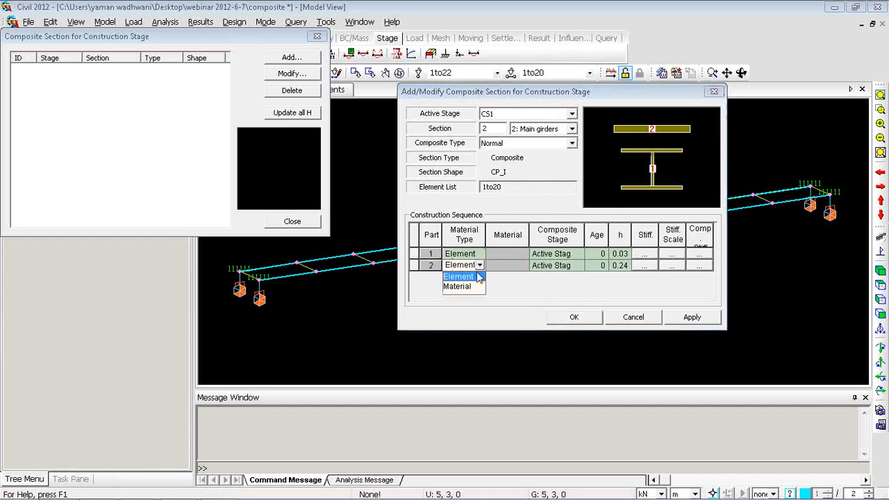
pyautogui.click(475, 287)
pyautogui.click(523, 266)
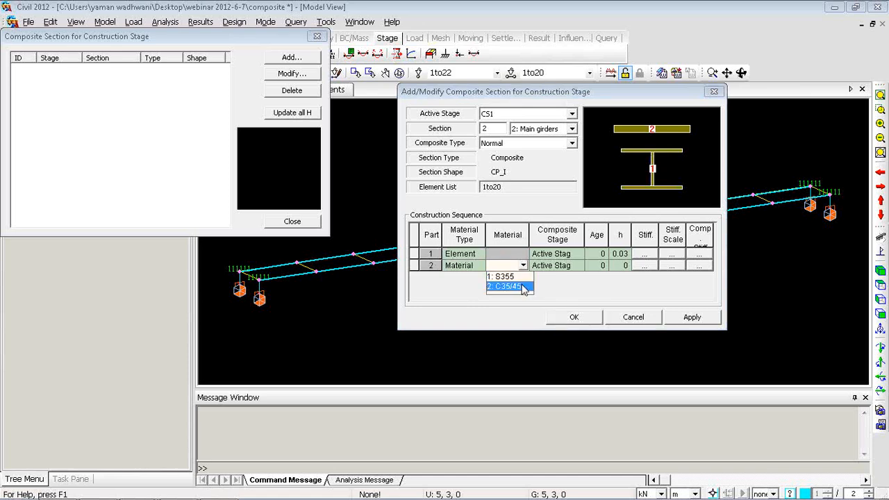
pyautogui.click(523, 287)
pyautogui.click(579, 266)
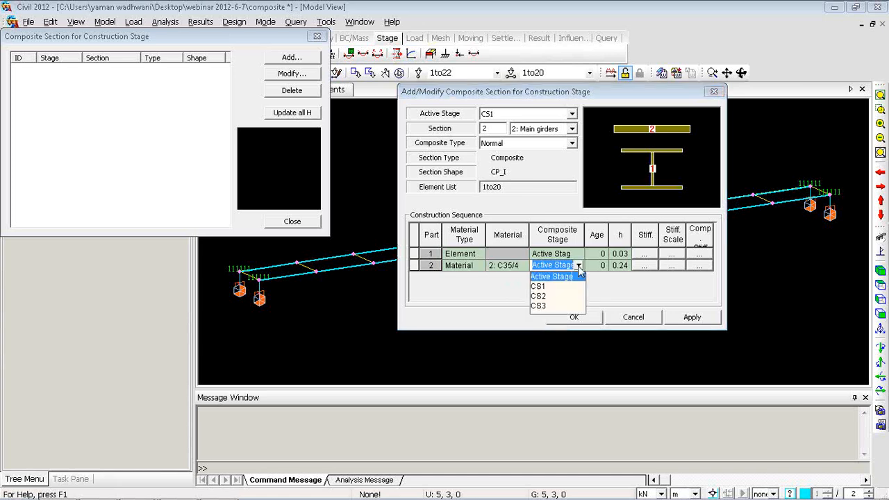
pyautogui.click(538, 296)
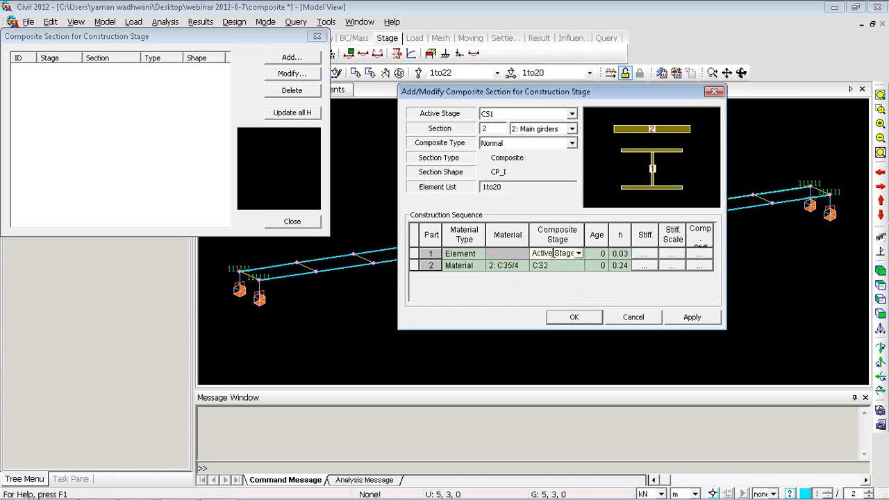
pyautogui.click(598, 266)
pyautogui.moveTo(598, 266); pyautogui.dragTo(587, 270)
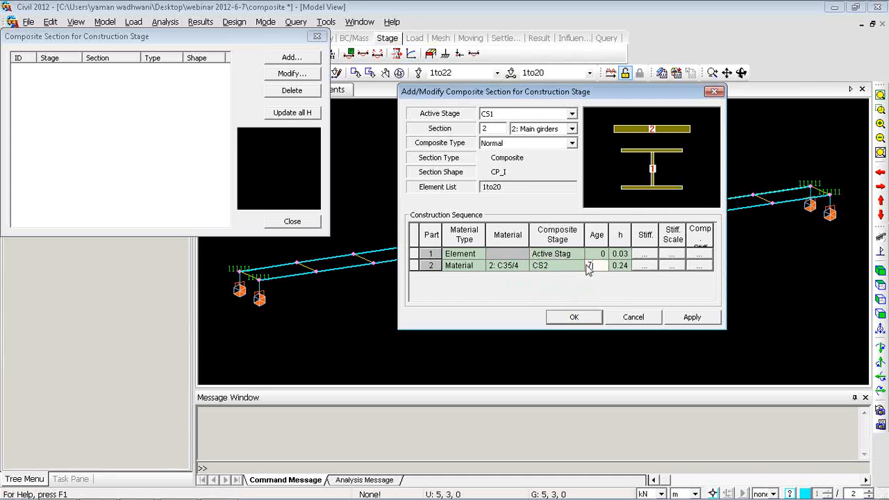
pyautogui.write('7')
# Examine the stiffness scale factors, partial stiffness and composite stiffness of part 2 without changing them
pyautogui.click(617, 266)
pyautogui.click(677, 268)
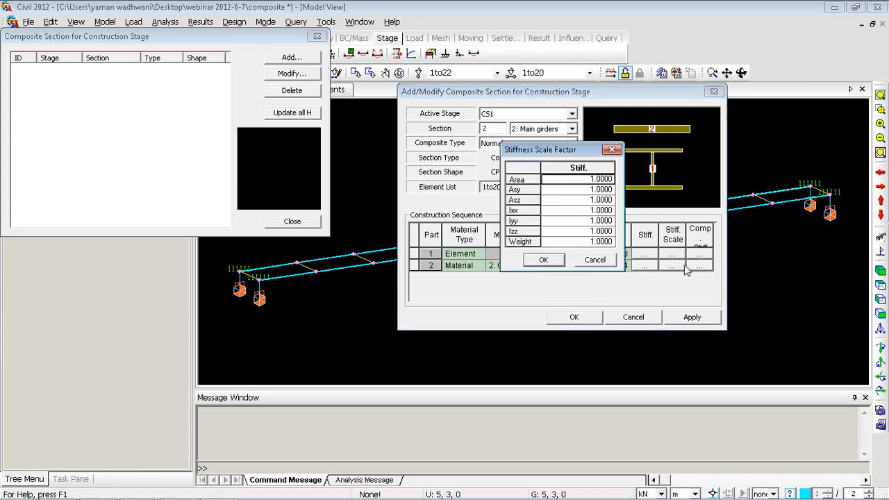
pyautogui.click(612, 150)
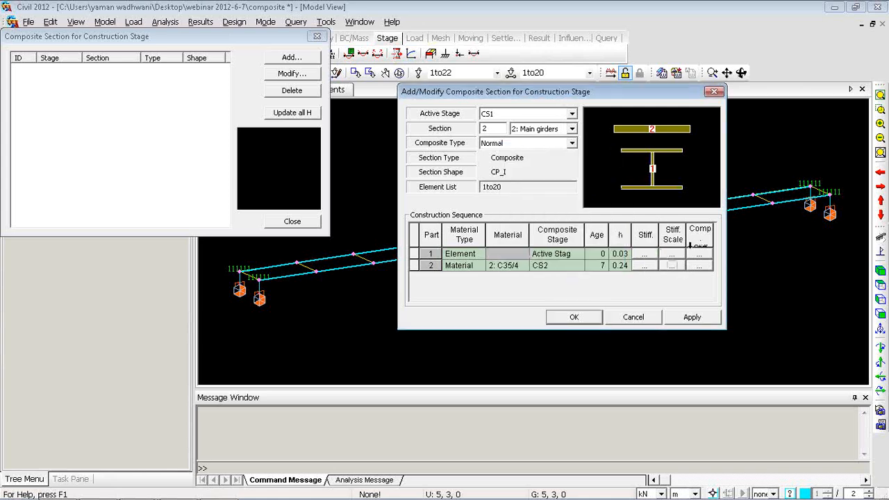
pyautogui.click(645, 266)
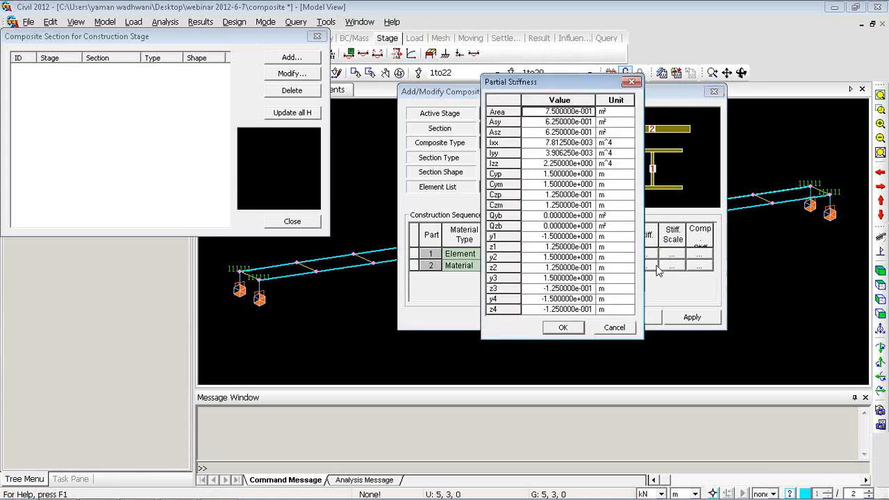
pyautogui.click(630, 83)
pyautogui.click(699, 266)
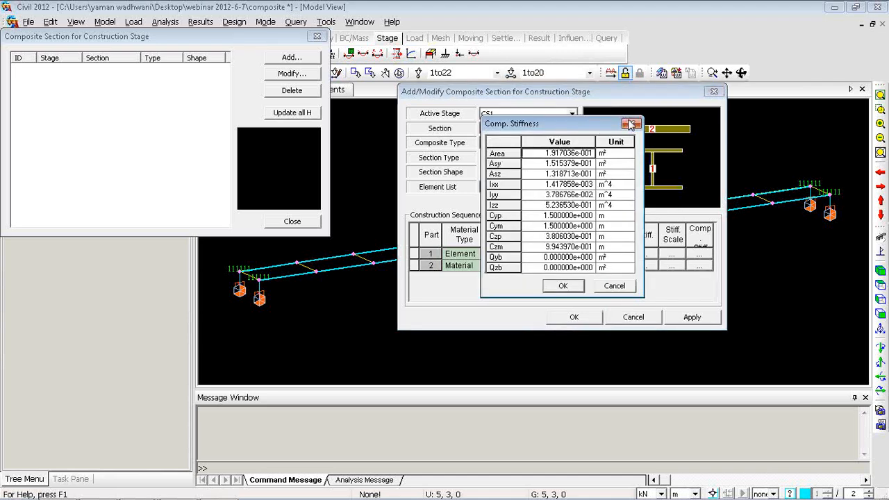
pyautogui.click(632, 124)
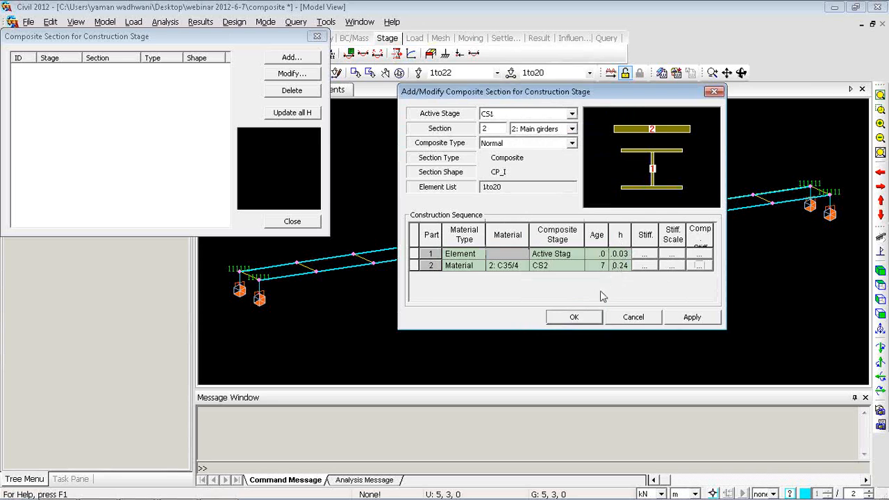
# Confirm the main girder composite section and update the notional size h for all composite sections
pyautogui.click(573, 319)
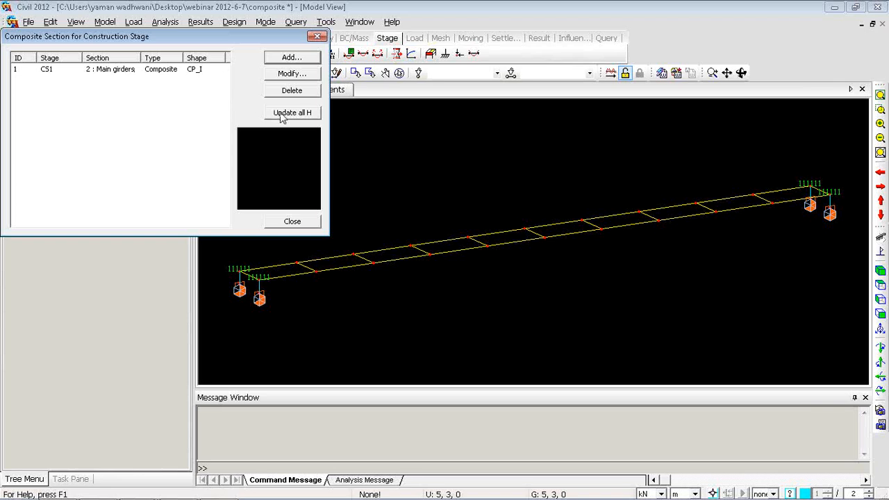
pyautogui.moveTo(183, 39); pyautogui.dragTo(332, 63)
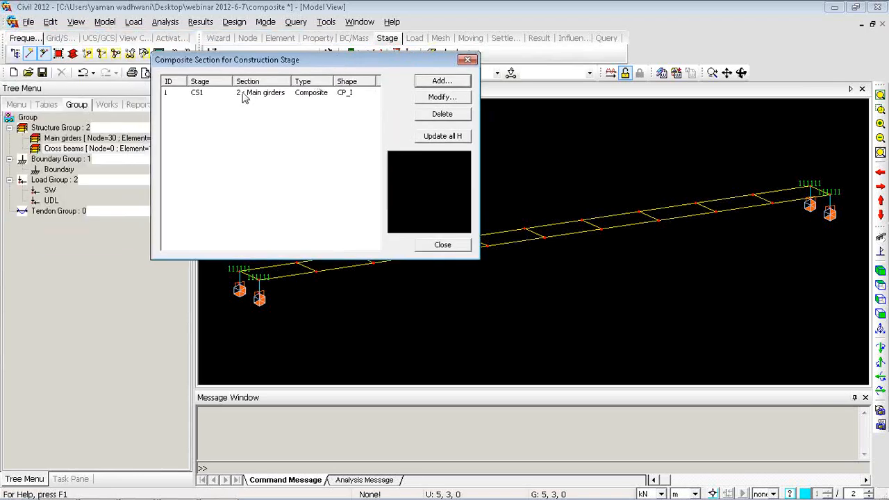
pyautogui.click(437, 139)
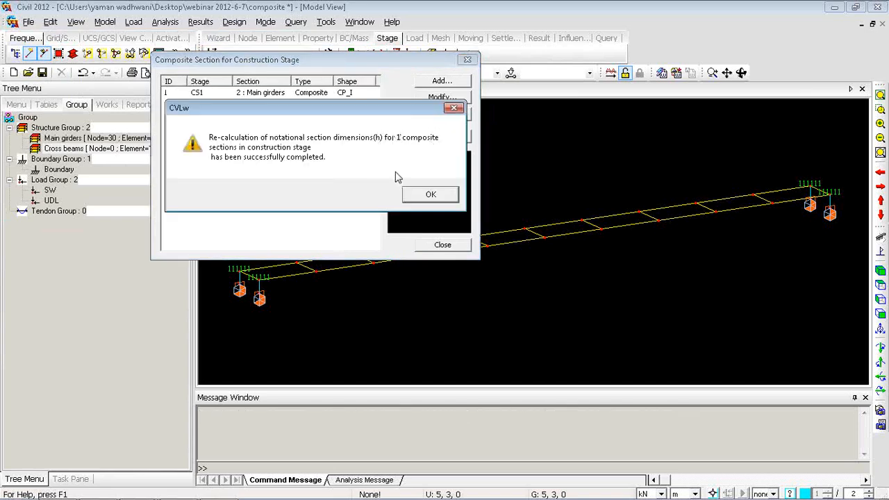
# Review the main girders' composite section for construction stage from the model's works tree, leaving its settings unchanged
pyautogui.click(430, 194)
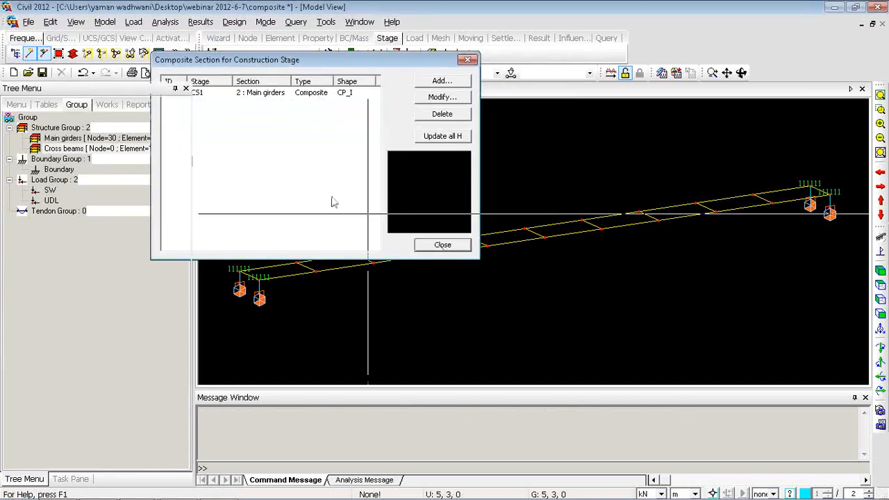
pyautogui.click(107, 104)
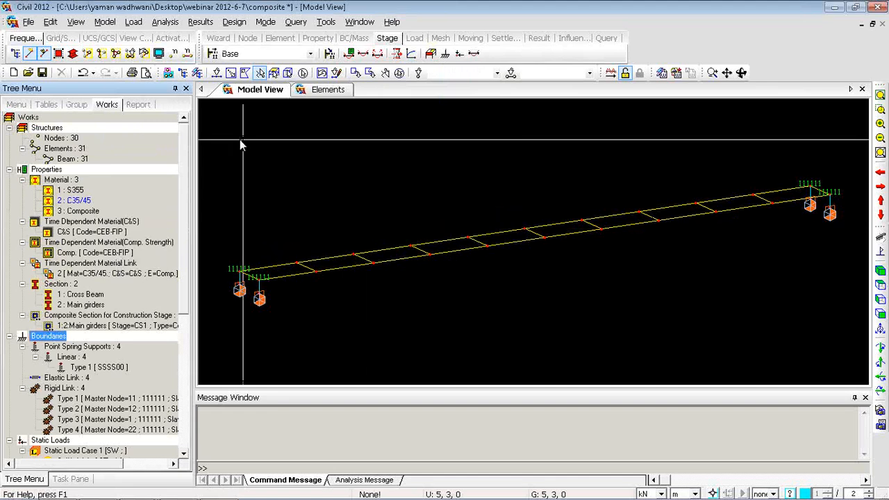
pyautogui.moveTo(184, 210); pyautogui.dragTo(185, 264)
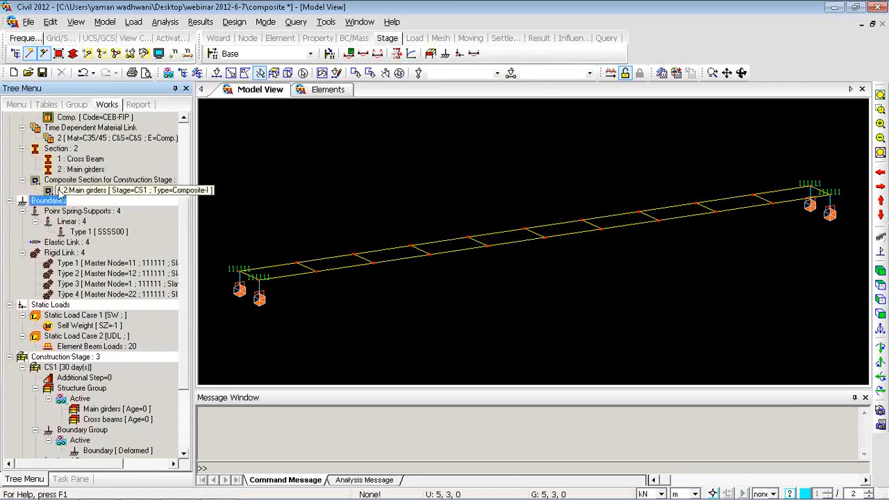
pyautogui.rightClick(84, 191)
pyautogui.click(111, 363)
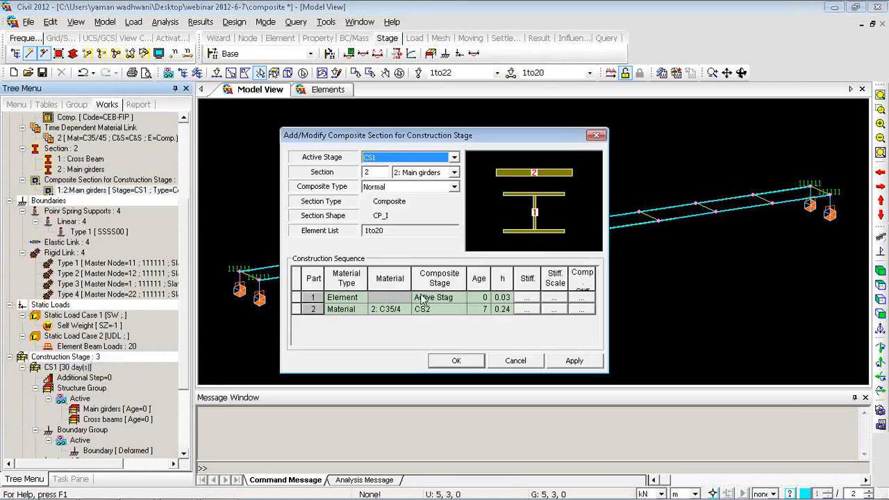
pyautogui.click(515, 360)
pyautogui.rightClick(254, 121)
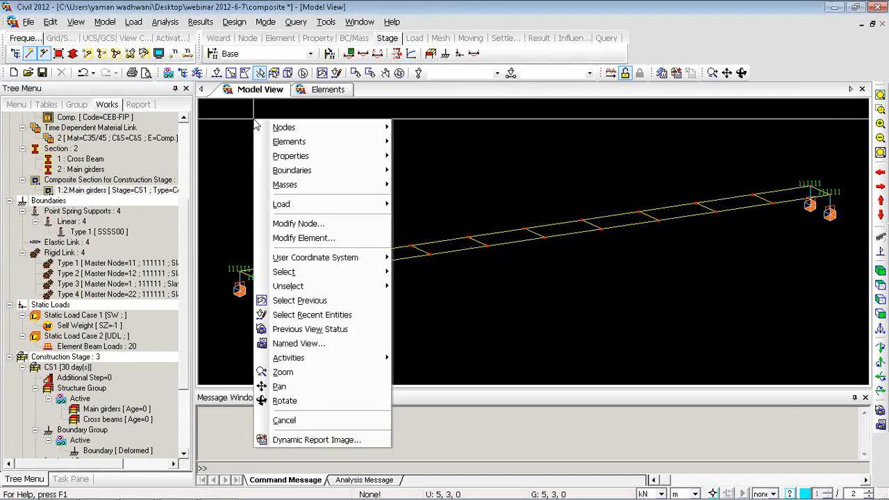
pyautogui.click(251, 121)
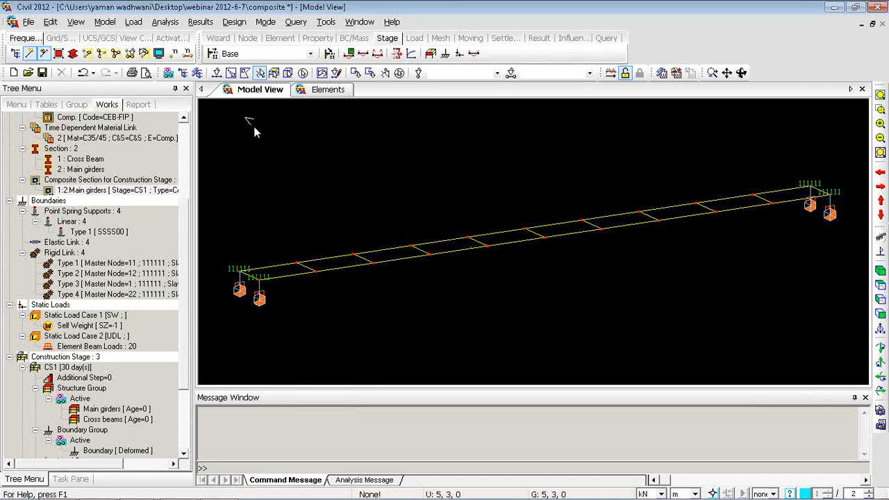
pyautogui.click(216, 72)
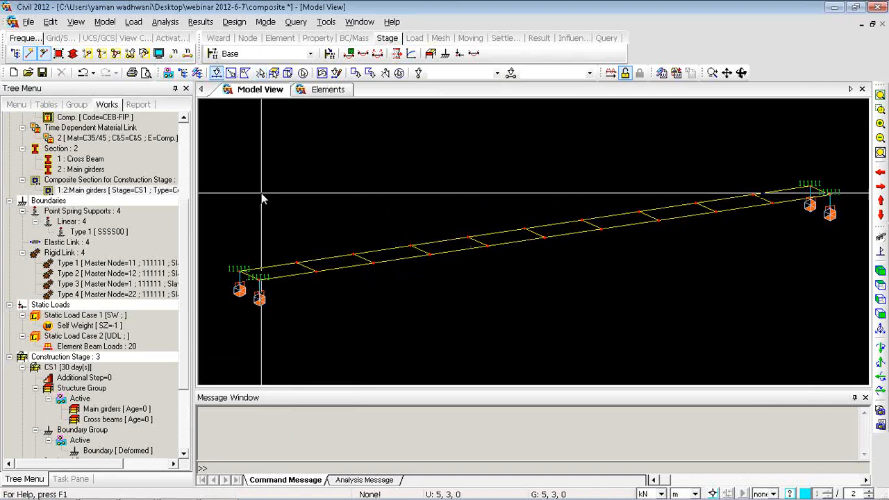
pyautogui.hotkey('alt', 'Tab')
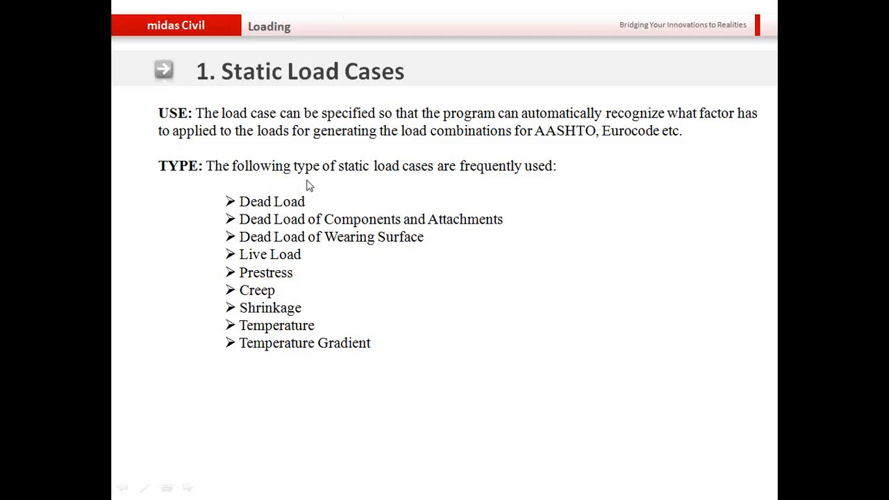
pyautogui.click(346, 171)
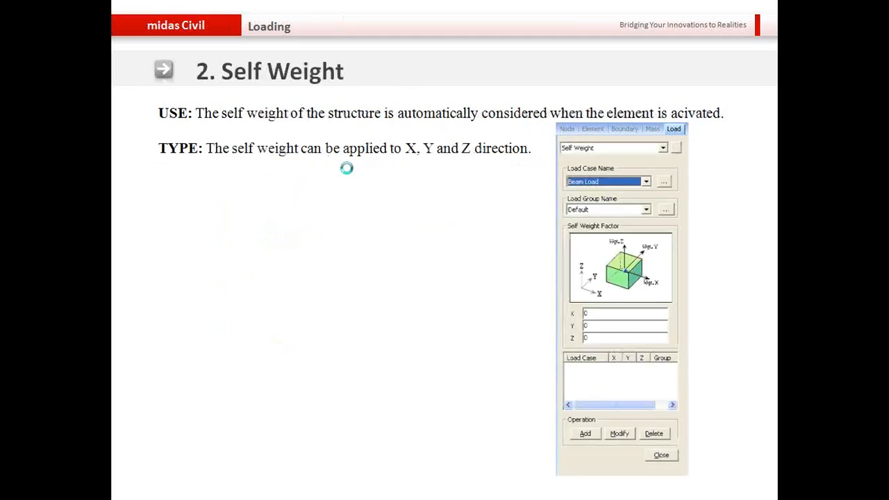
pyautogui.click(451, 157)
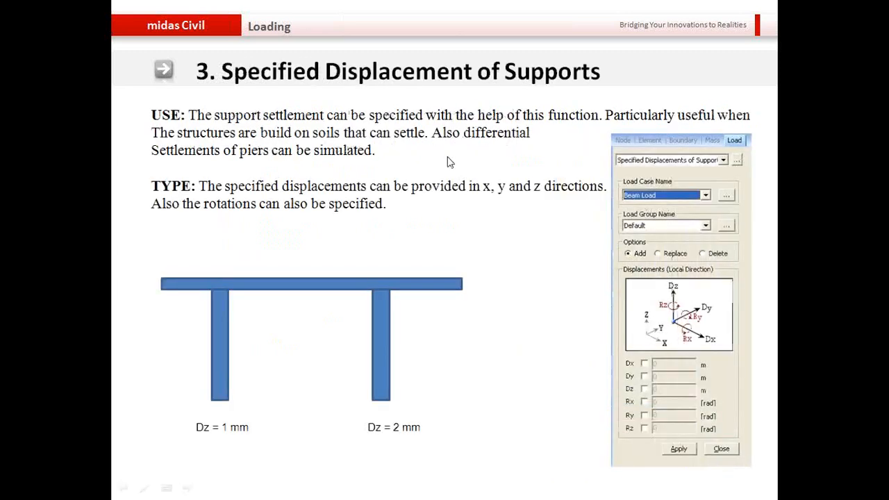
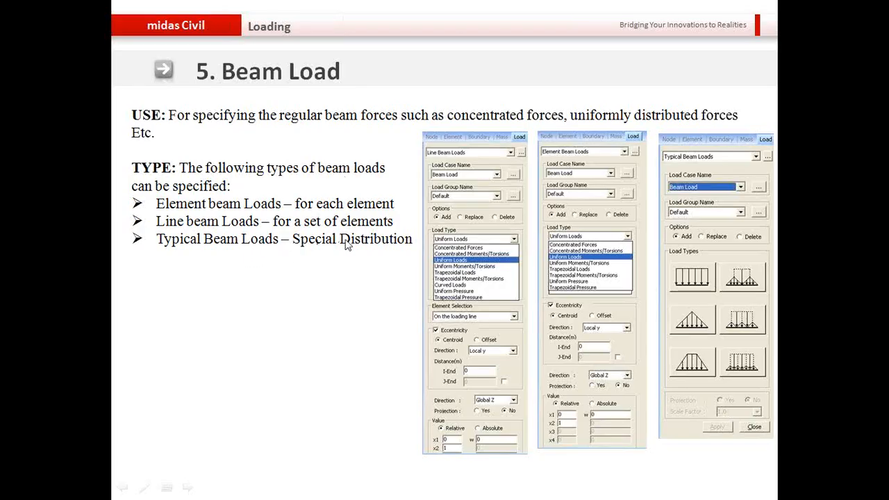
# Switch to midas Civil and examine the triangular load type of the typical beam loads for the UDL load case
pyautogui.hotkey('alt', 'Tab')
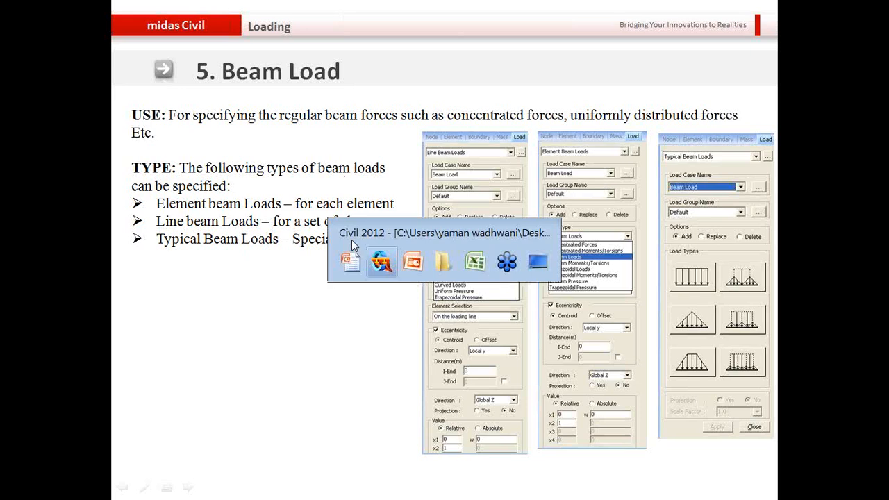
pyautogui.rightClick(300, 116)
pyautogui.moveTo(354, 201)
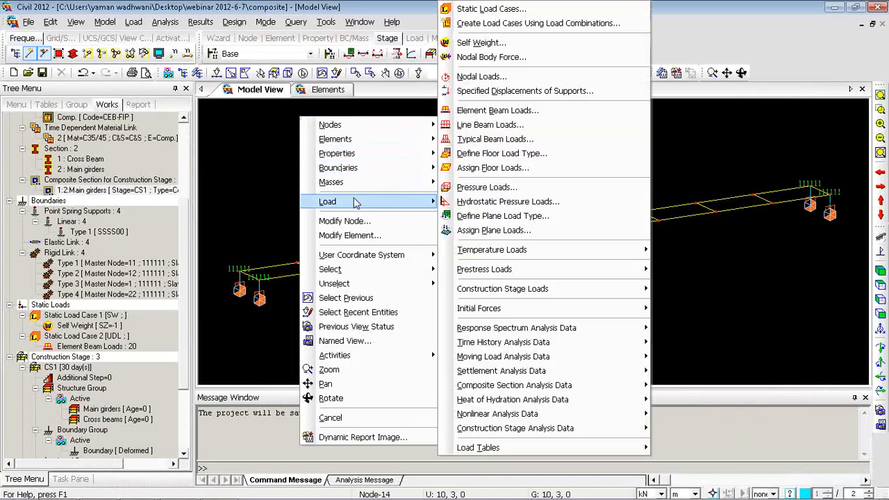
pyautogui.click(483, 140)
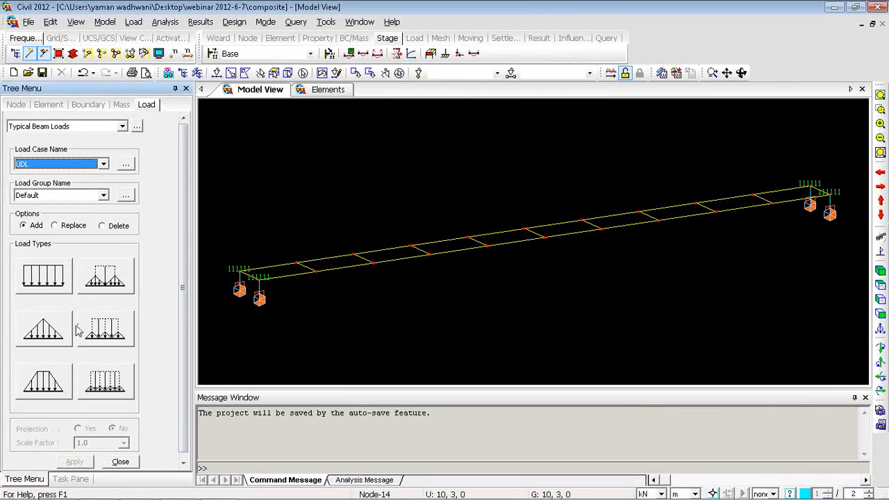
pyautogui.click(43, 328)
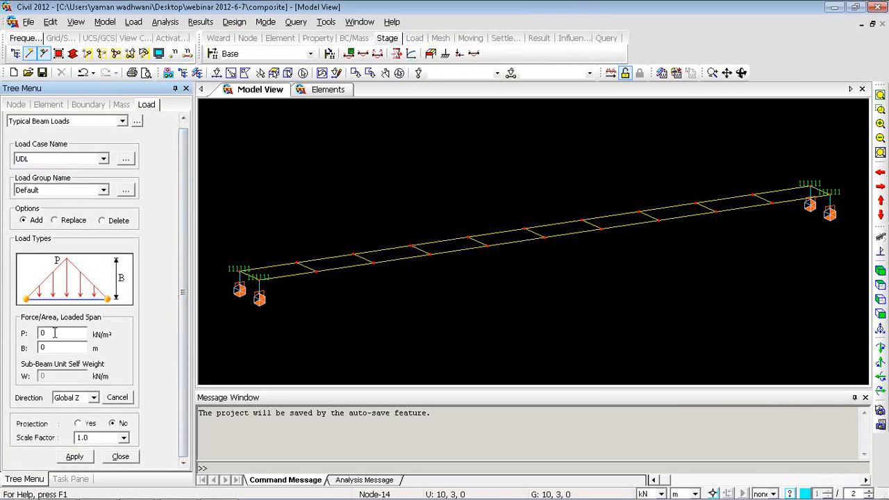
pyautogui.hotkey('alt', 'Tab')
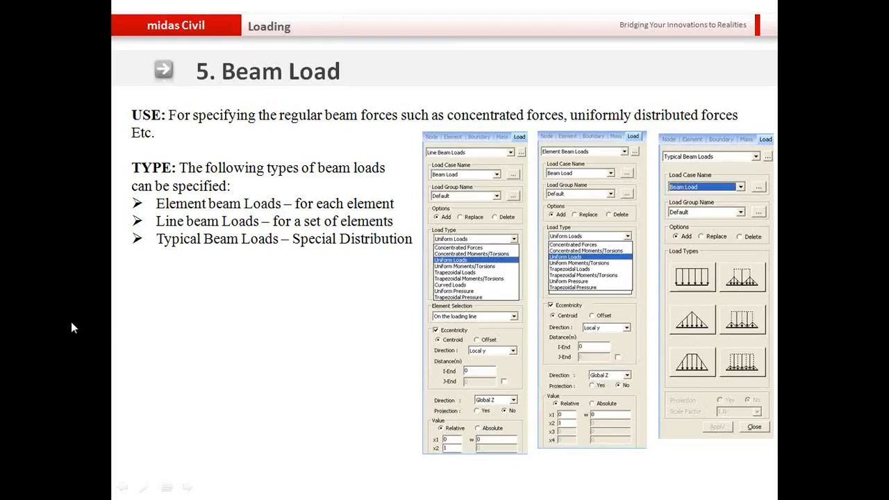
pyautogui.click(272, 211)
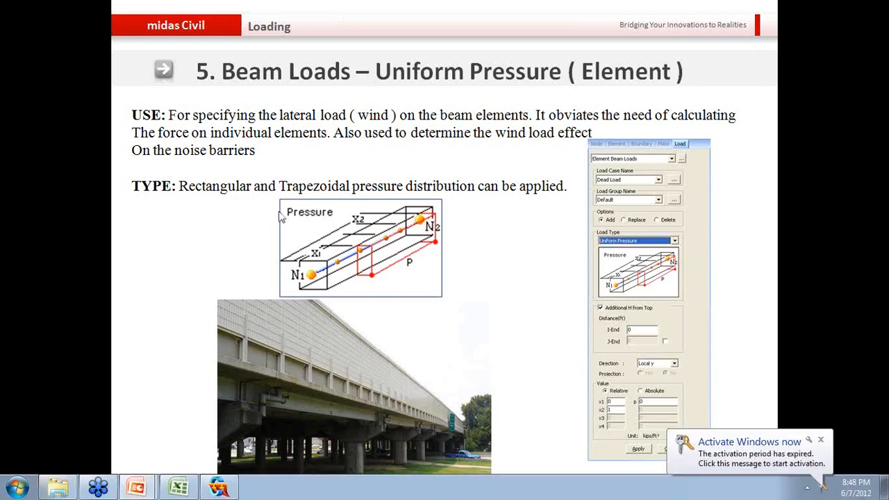
pyautogui.click(821, 440)
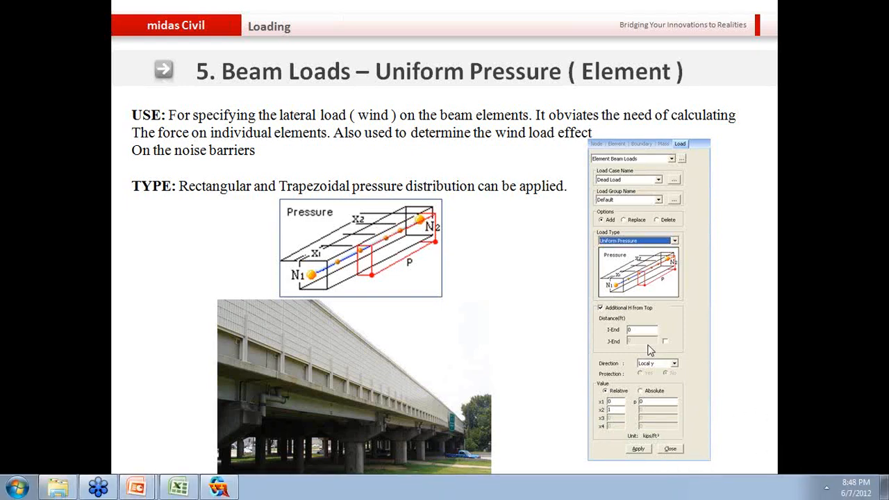
# Switch to midas Civil and examine the Uniform Pressure options of the element beam loads without applying a load
pyautogui.hotkey('alt', 'Tab')
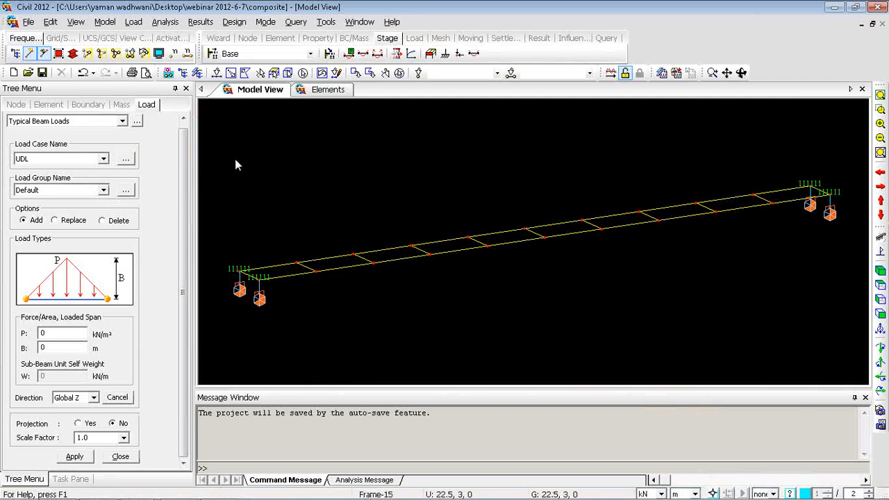
pyautogui.rightClick(235, 165)
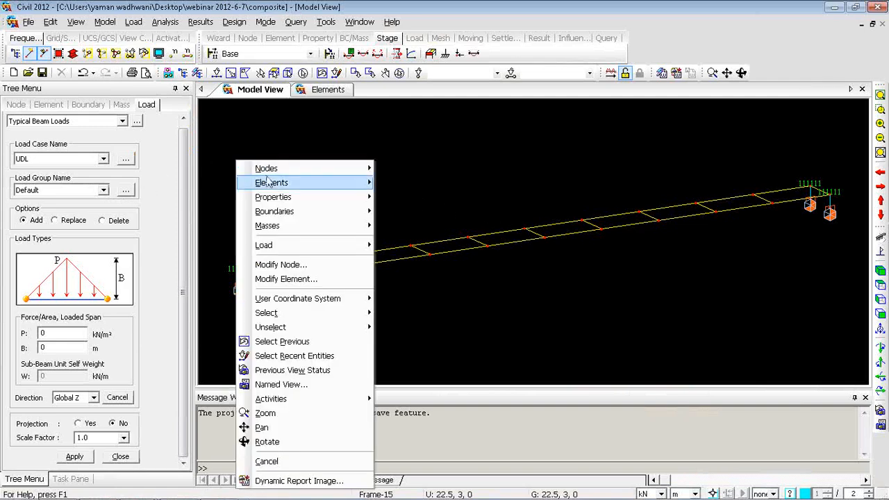
pyautogui.moveTo(268, 185)
pyautogui.click(452, 128)
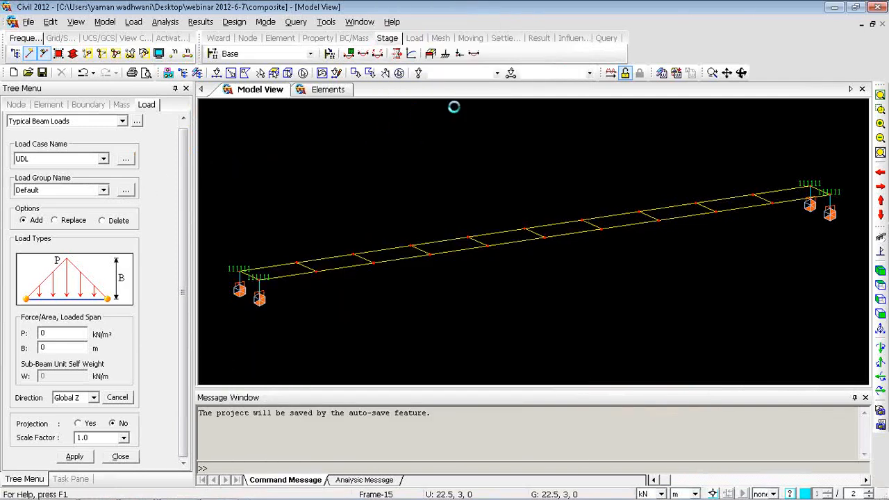
pyautogui.click(128, 239)
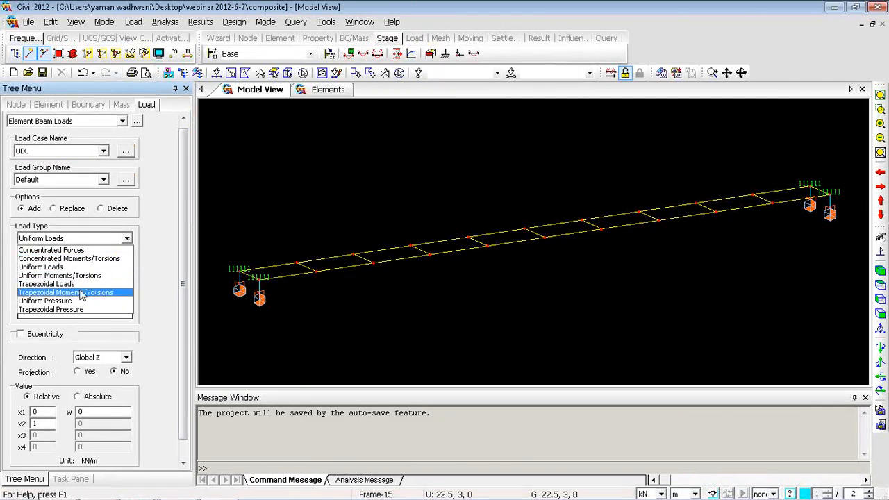
pyautogui.click(45, 300)
pyautogui.moveTo(184, 248); pyautogui.dragTo(176, 318)
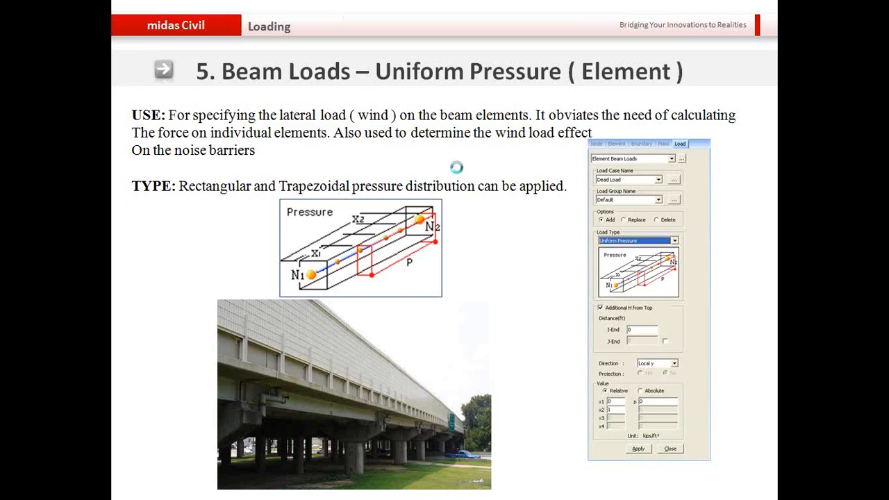
pyautogui.click(457, 168)
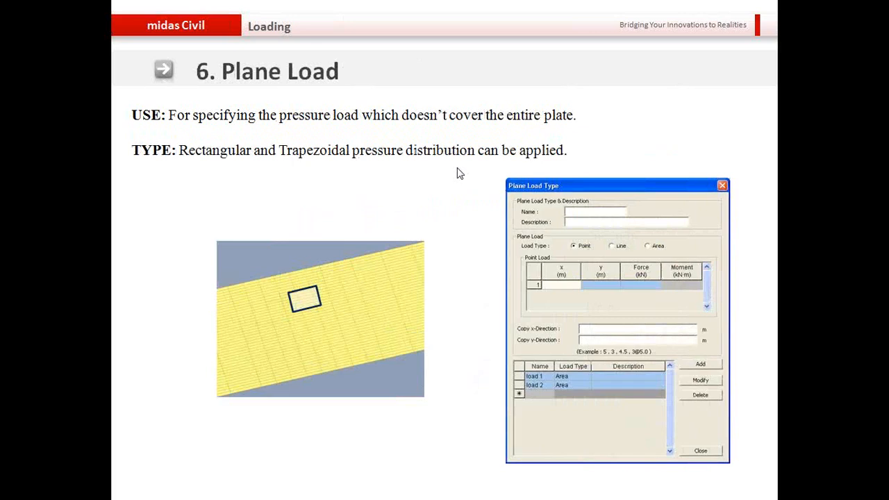
# Switch to midas Civil and examine the pressure load settings for plate elements without applying a load
pyautogui.hotkey('alt', 'Tab')
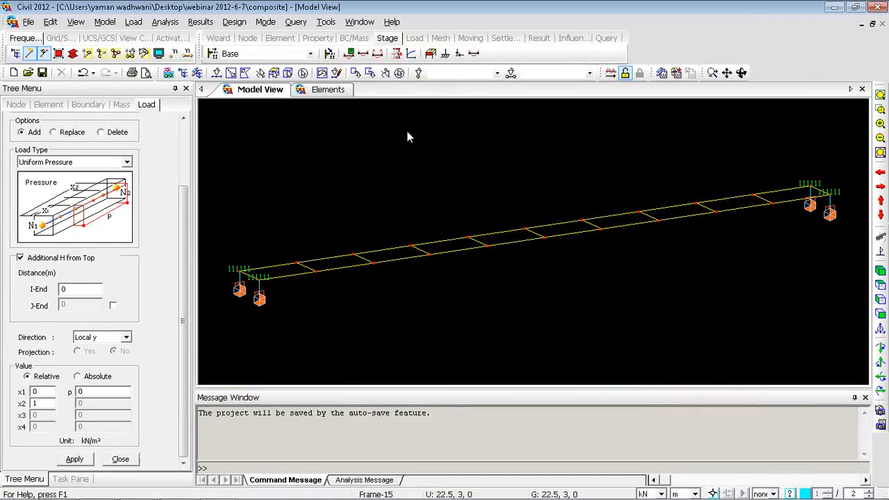
pyautogui.rightClick(393, 128)
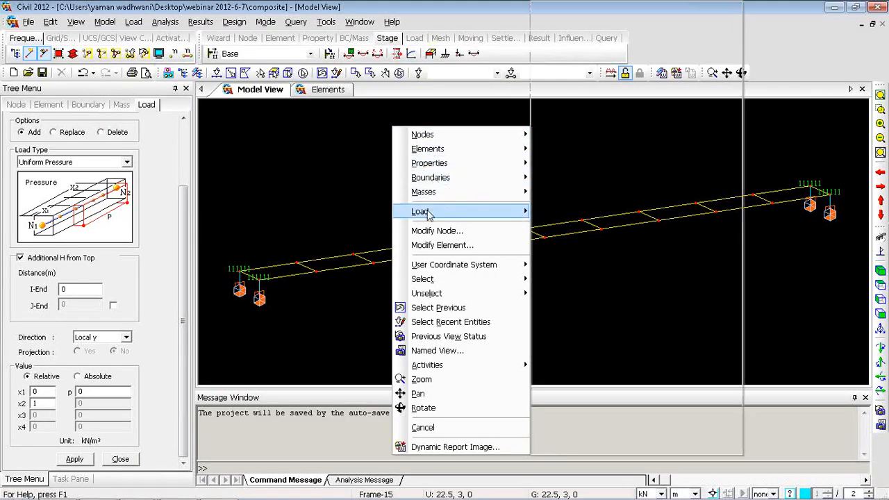
pyautogui.moveTo(431, 213)
pyautogui.click(580, 189)
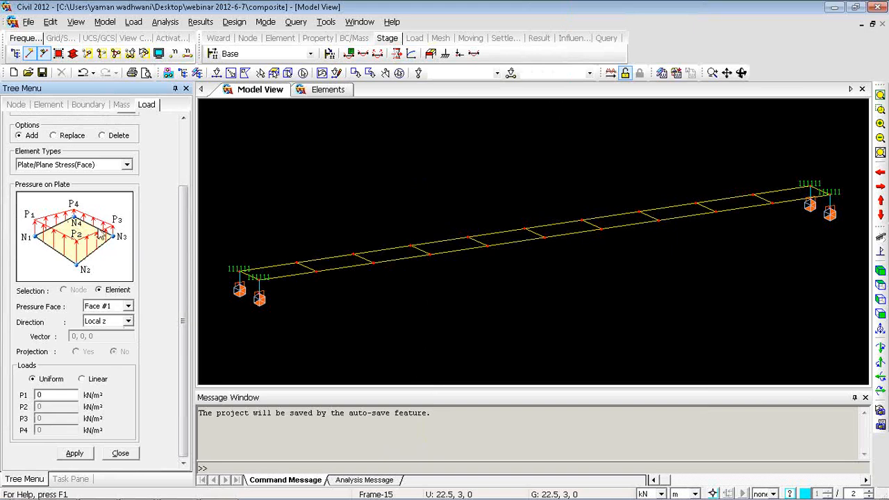
pyautogui.moveTo(182, 212); pyautogui.dragTo(182, 212)
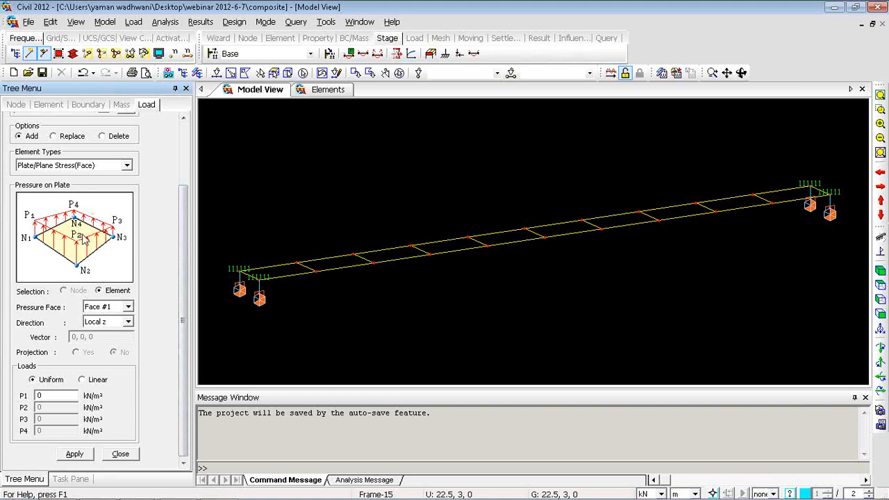
# Start defining a plane load type and examine the area load's four corner coordinate fields without adding a load
pyautogui.rightClick(273, 112)
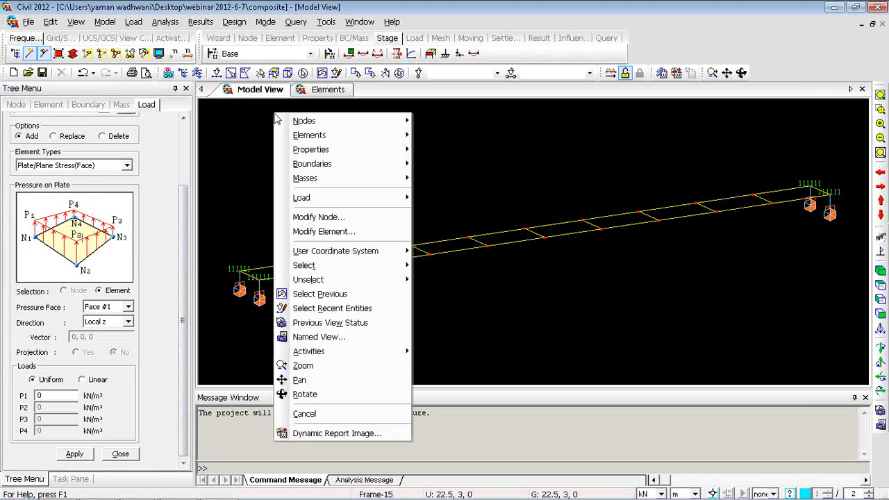
pyautogui.moveTo(320, 201)
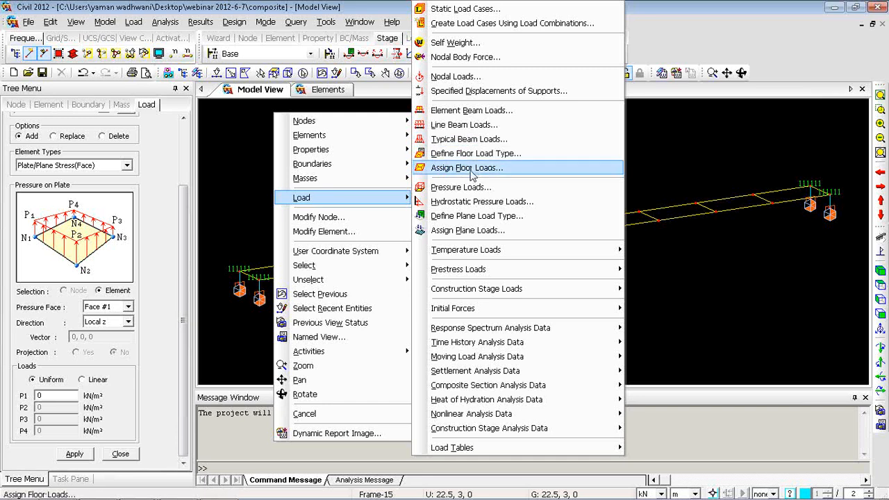
pyautogui.click(466, 219)
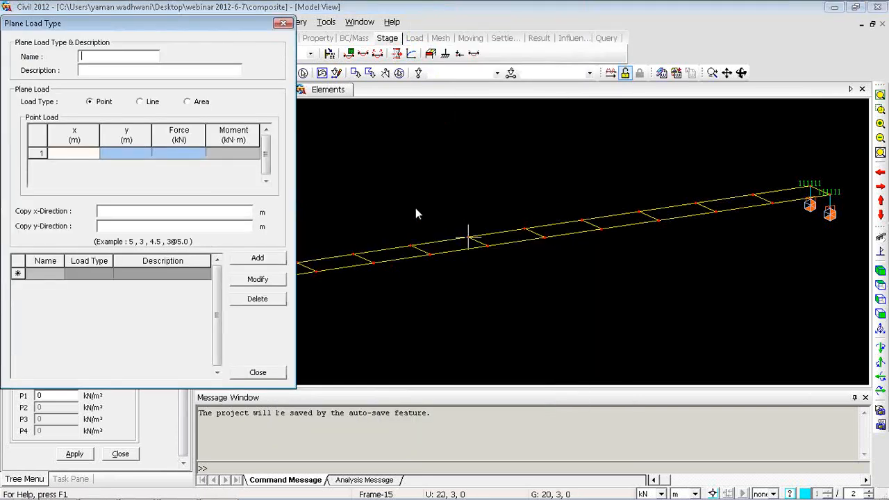
pyautogui.click(143, 103)
pyautogui.click(188, 102)
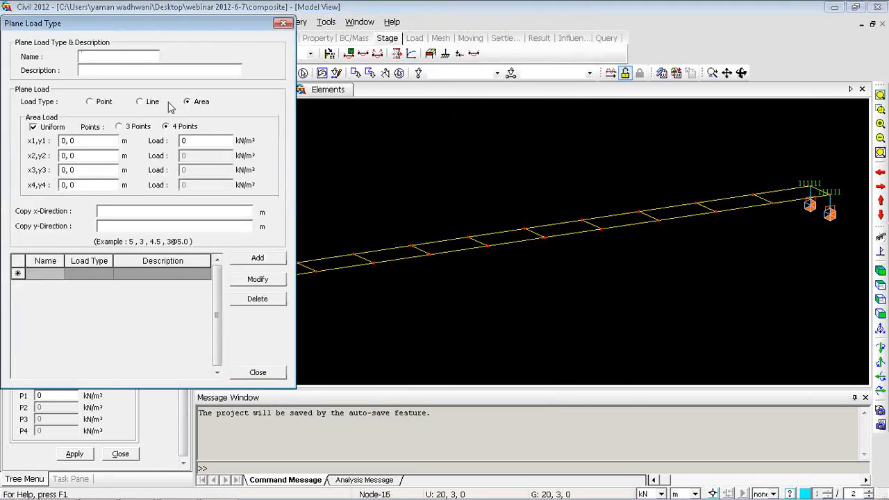
pyautogui.click(69, 140)
pyautogui.press('Tab')
pyautogui.press('Tab')
pyautogui.press('Tab')
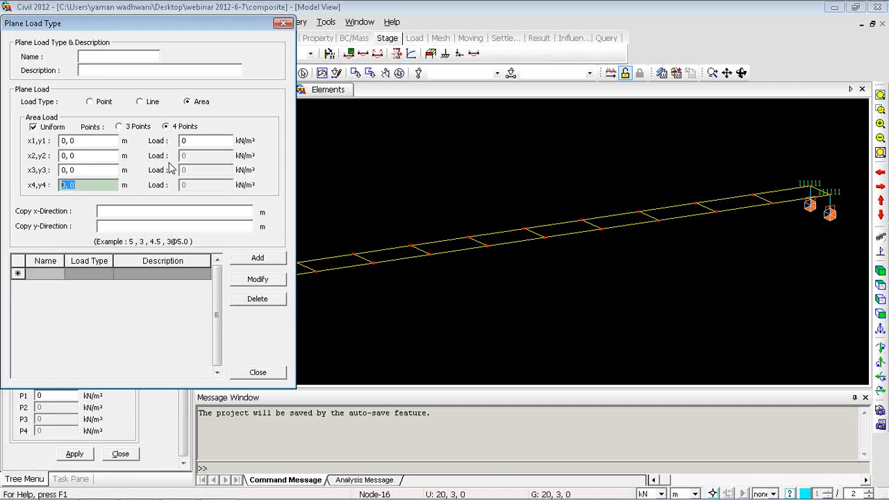
pyautogui.hotkey('alt', 'Tab')
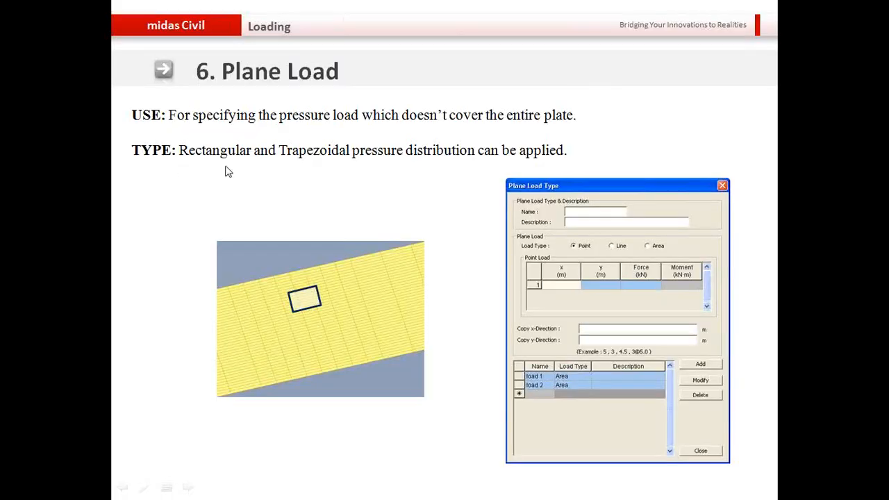
pyautogui.click(357, 117)
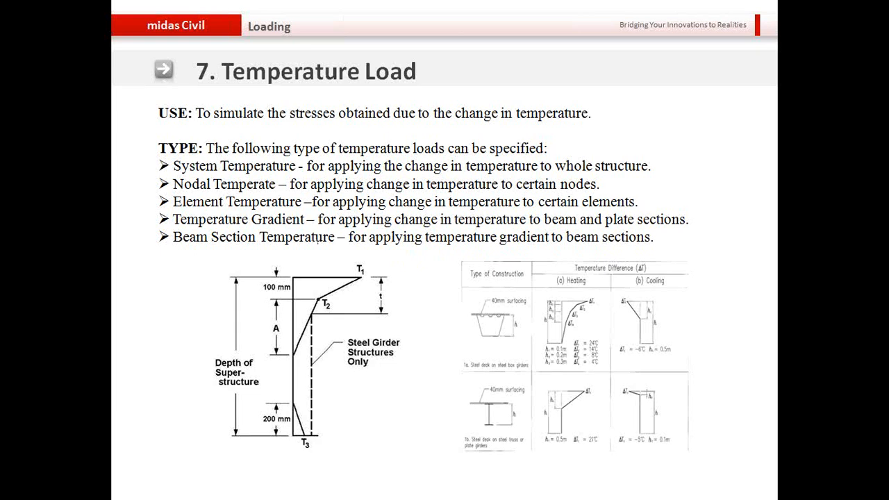
# Switch to midas Civil, close the plane load type definition and open the beam section temperature load settings
pyautogui.hotkey('alt', 'Tab')
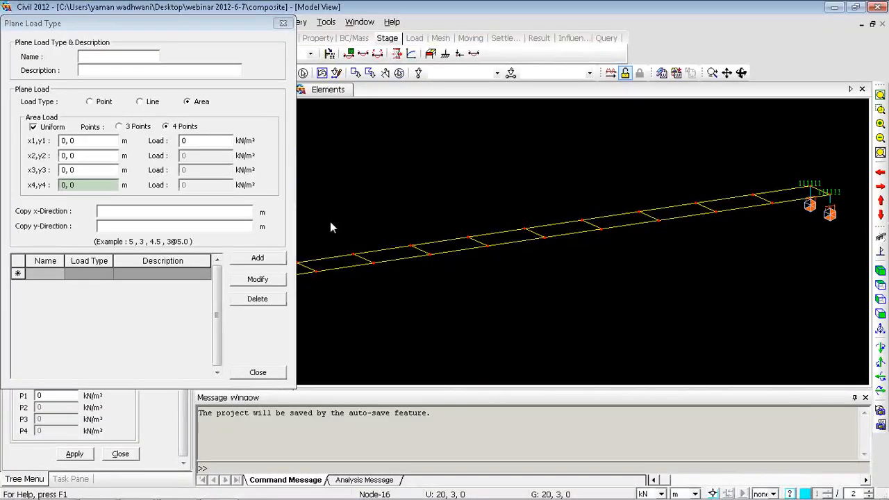
pyautogui.click(284, 27)
pyautogui.rightClick(304, 135)
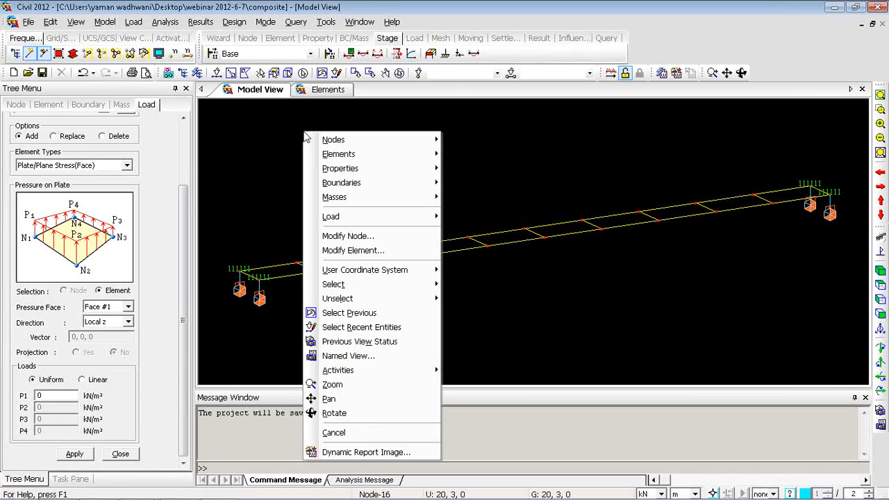
pyautogui.moveTo(356, 216)
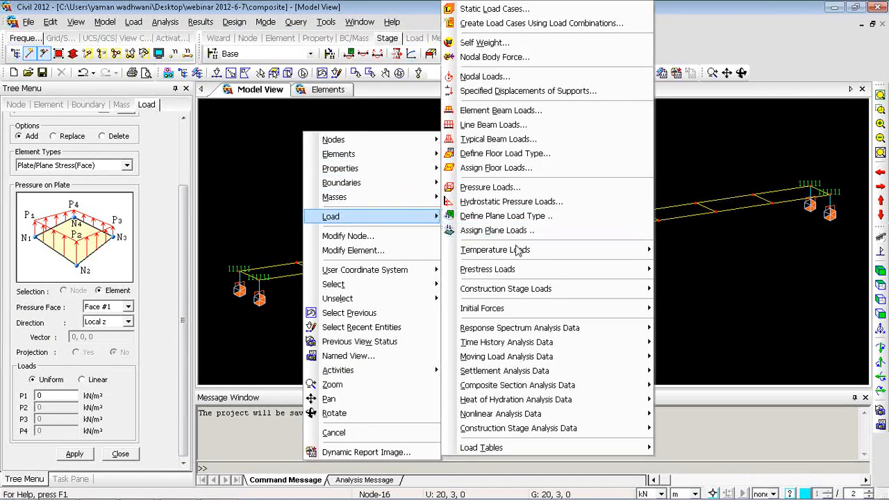
pyautogui.moveTo(520, 251)
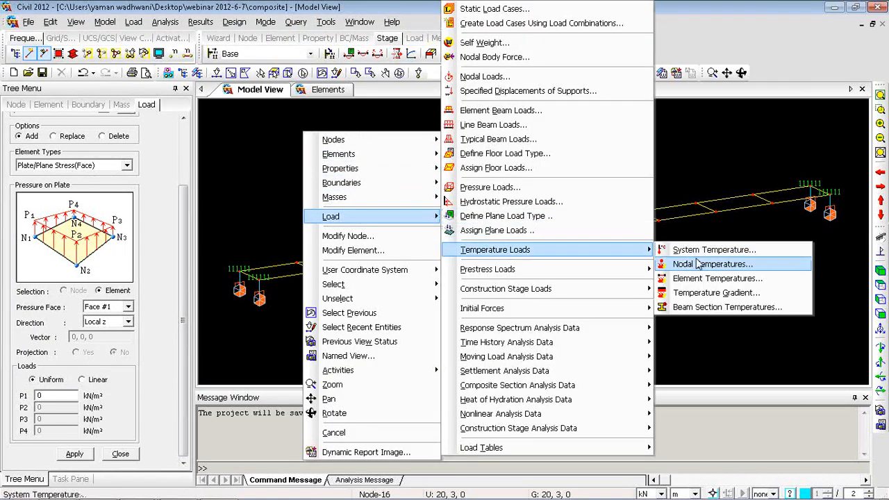
pyautogui.click(703, 308)
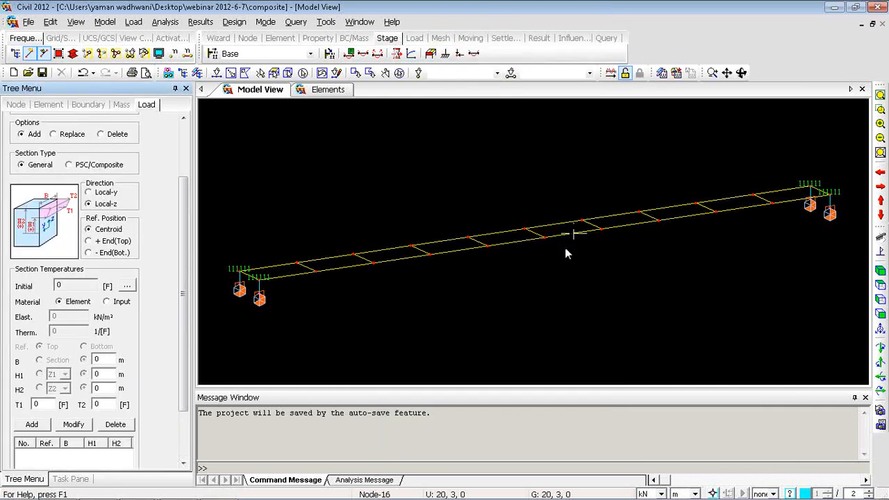
# Select one main girder element and examine the PSC/Composite section temperature options, including H1 referenced to Z1, without adding a load
pyautogui.click(216, 73)
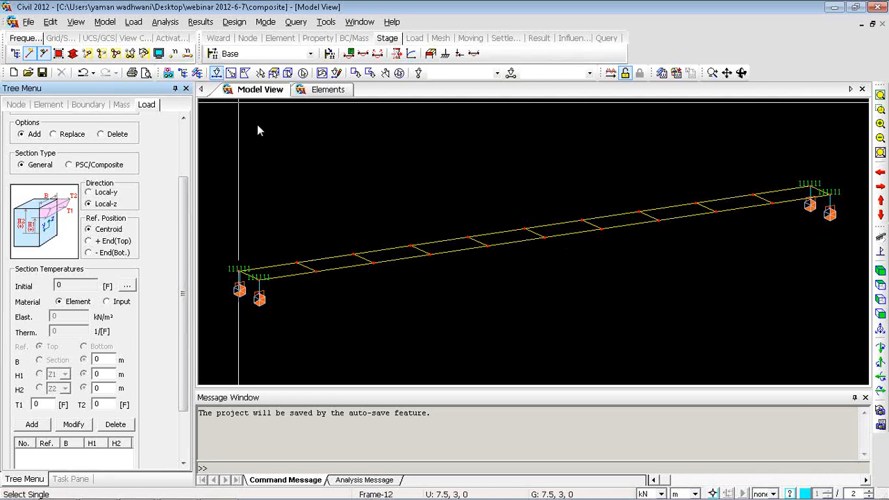
pyautogui.click(328, 257)
pyautogui.click(99, 164)
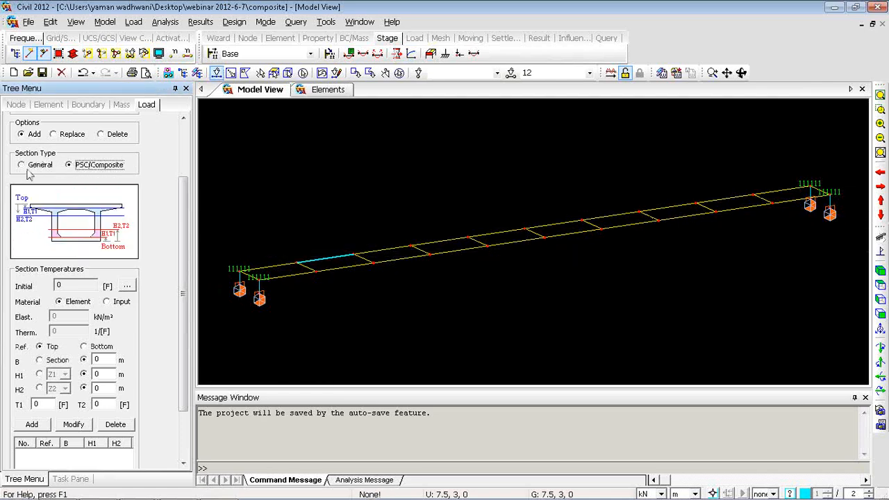
pyautogui.click(28, 167)
pyautogui.click(78, 167)
pyautogui.scroll(-2, 188, 216)
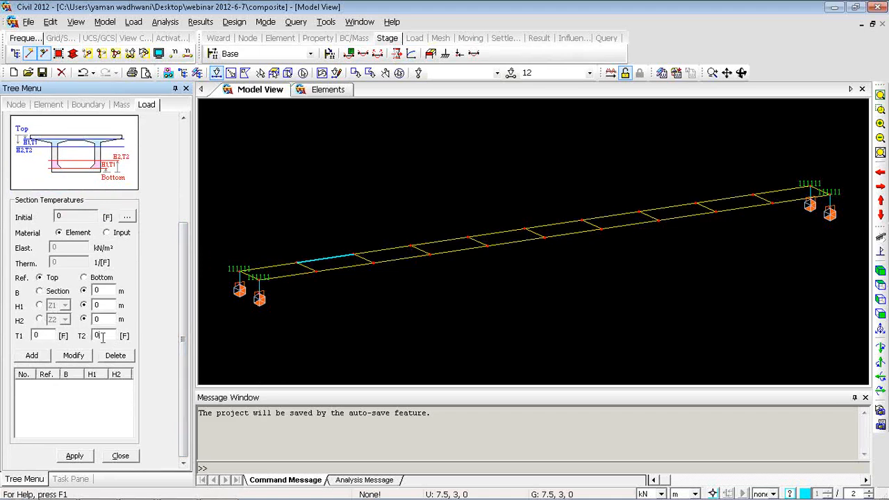
pyautogui.click(39, 305)
pyautogui.doubleClick(49, 333)
pyautogui.doubleClick(111, 333)
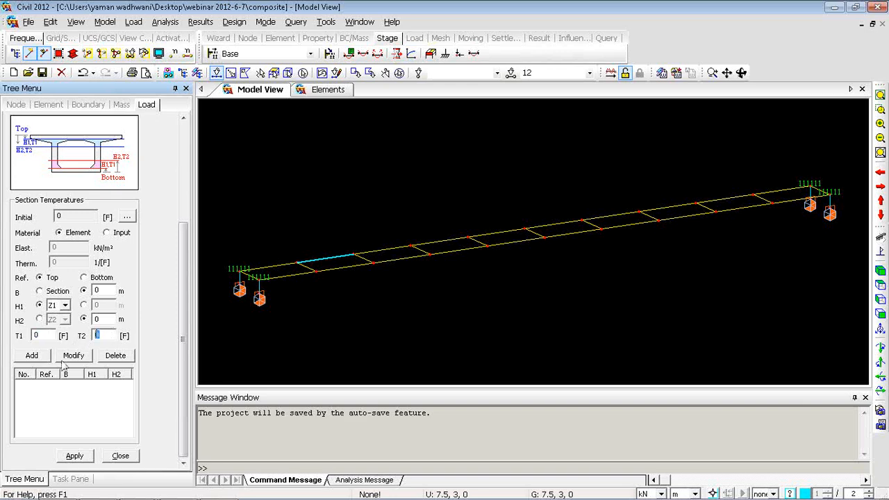
pyautogui.click(122, 456)
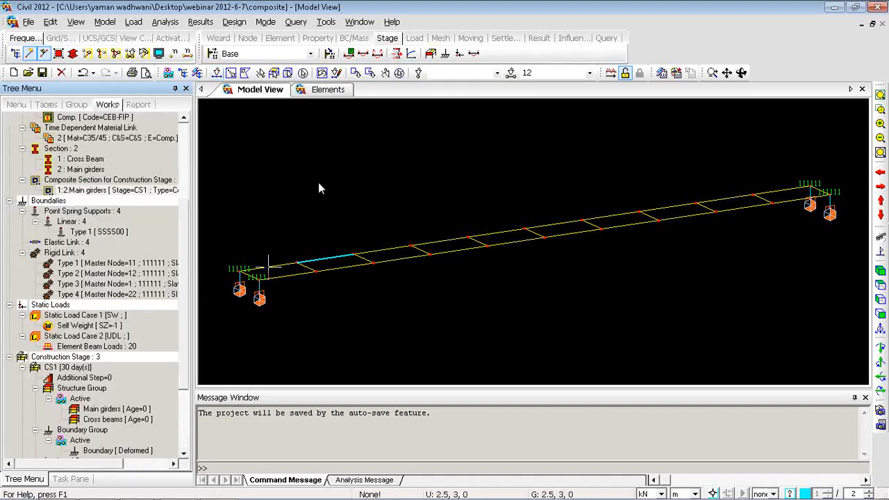
# Show the Hydrostatic Load slide in the presentation and examine the linear hydrostatic pressure settings for plate elements in midas Civil
pyautogui.hotkey('alt', 'Tab')
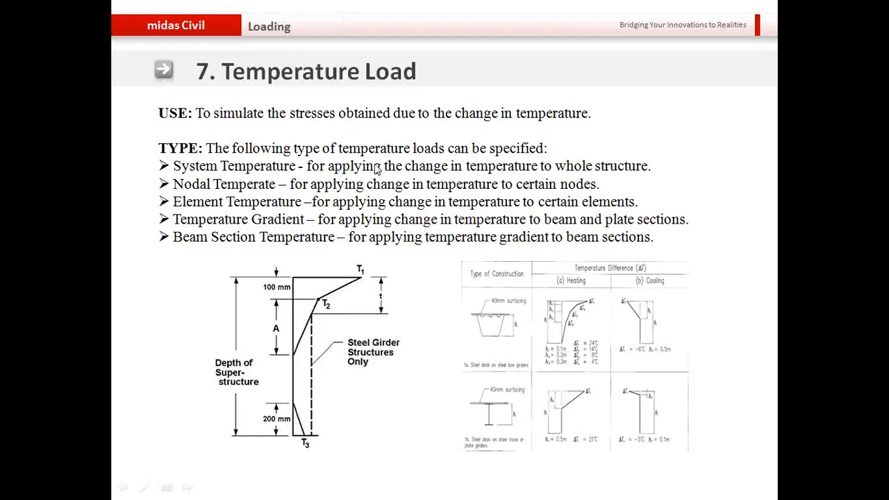
pyautogui.click(398, 159)
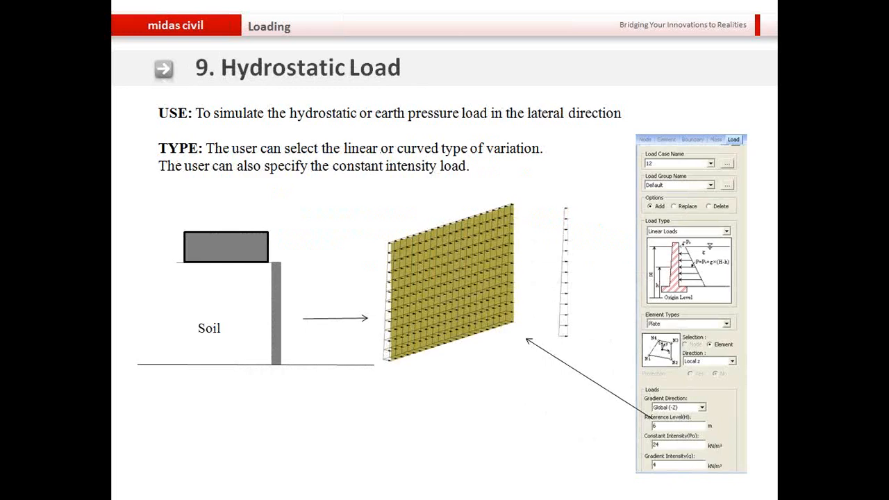
pyautogui.hotkey('alt', 'Tab')
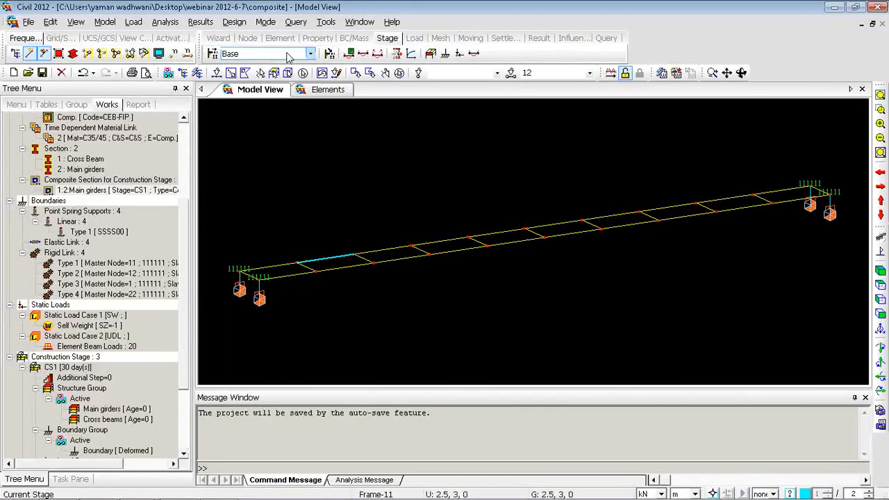
pyautogui.rightClick(306, 172)
pyautogui.moveTo(350, 240)
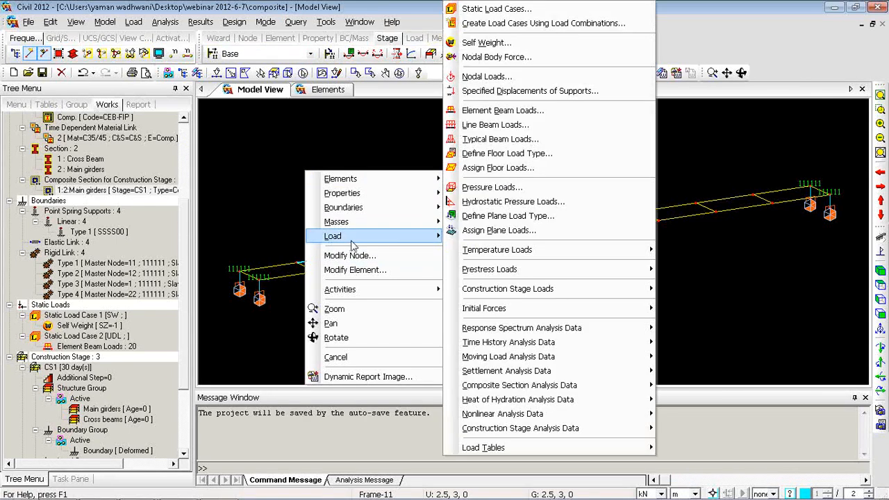
pyautogui.click(494, 201)
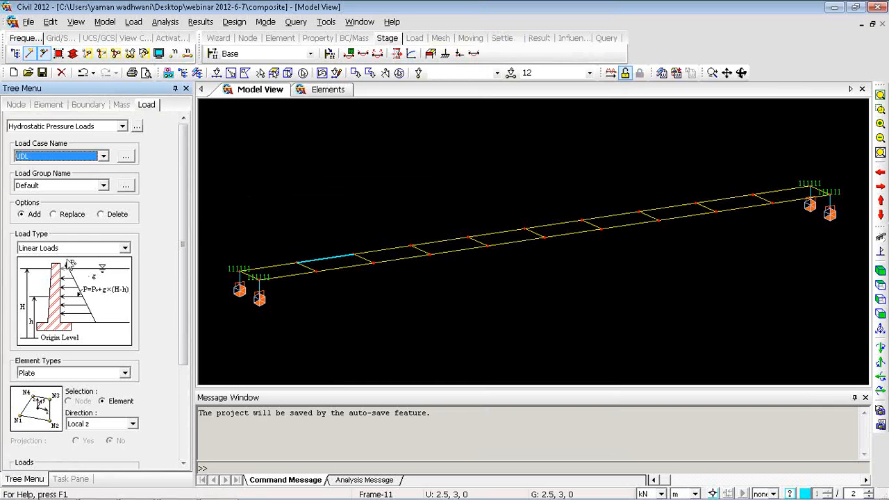
pyautogui.moveTo(179, 238); pyautogui.dragTo(182, 310)
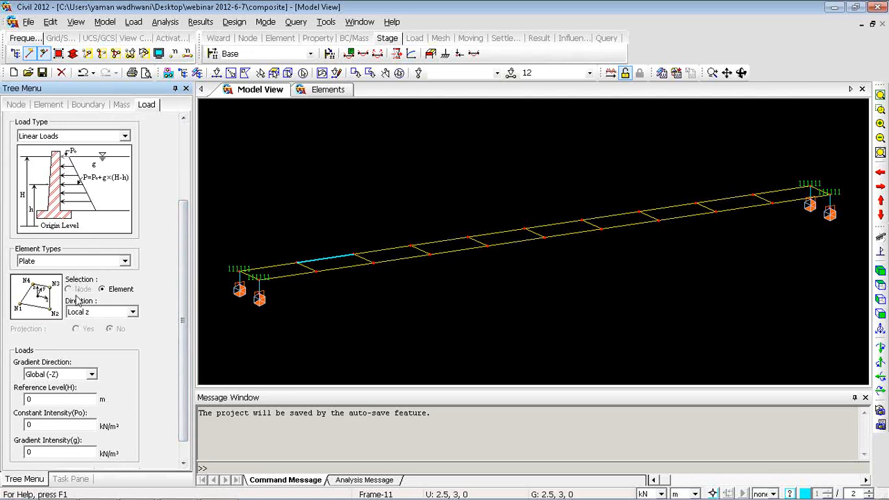
pyautogui.scroll(-1, 174, 328)
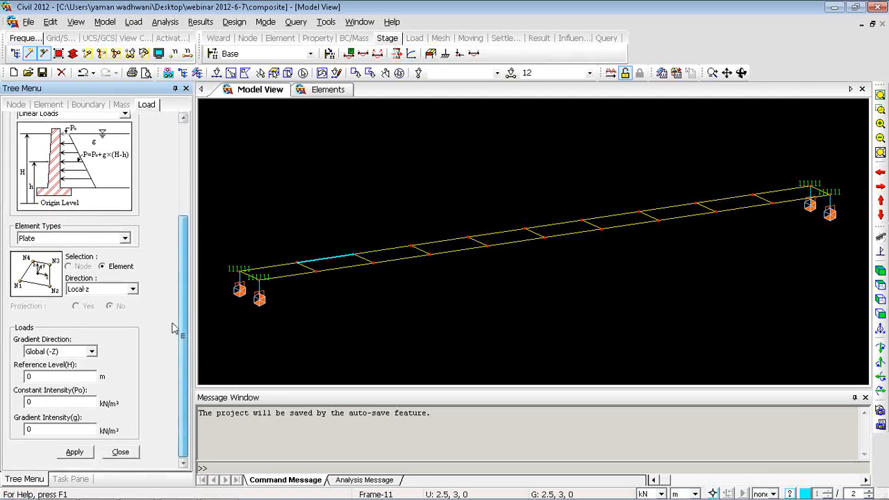
pyautogui.doubleClick(79, 244)
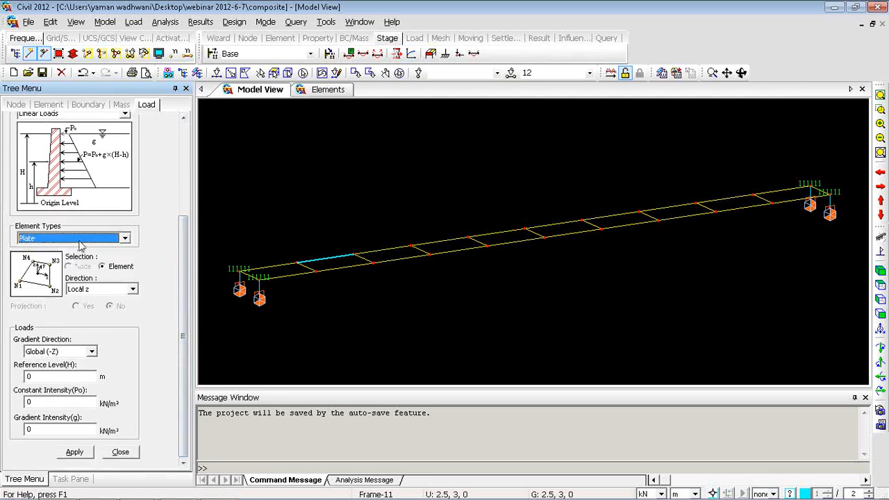
# Show the Moving Load slide in the presentation and close the hydrostatic pressure settings in midas Civil without applying a load
pyautogui.hotkey('alt', 'Tab')
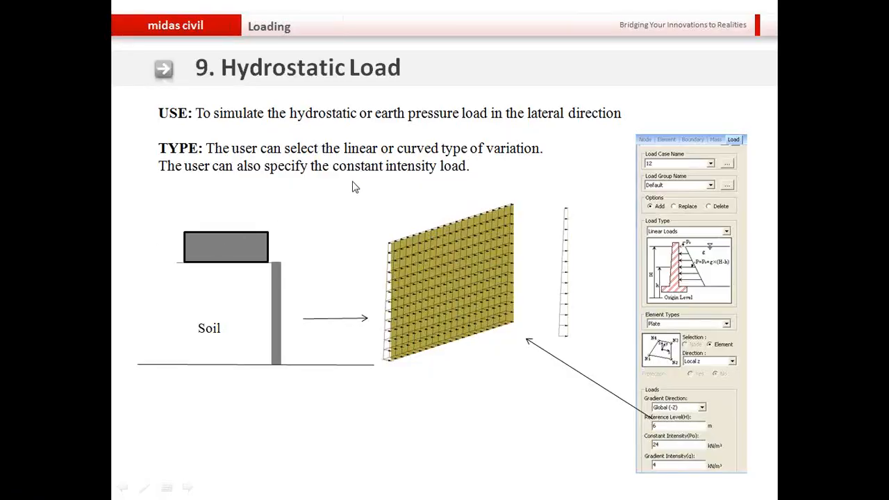
pyautogui.press('Left')
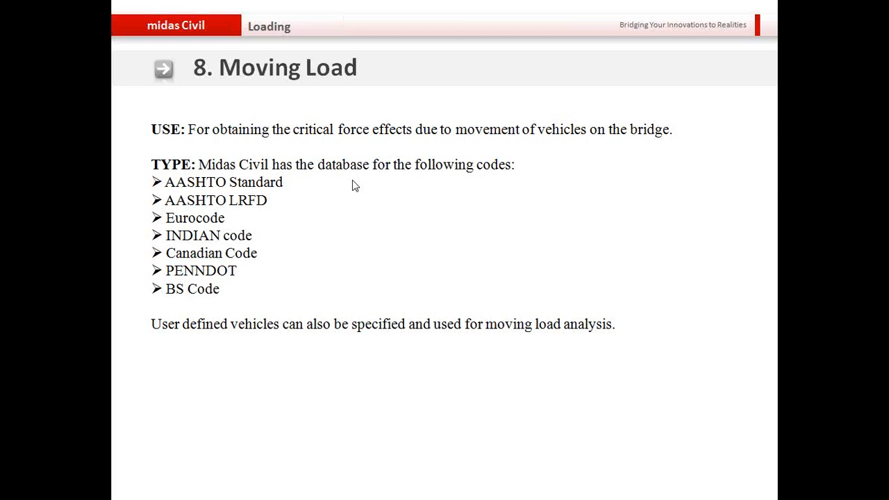
pyautogui.hotkey('alt', 'Tab')
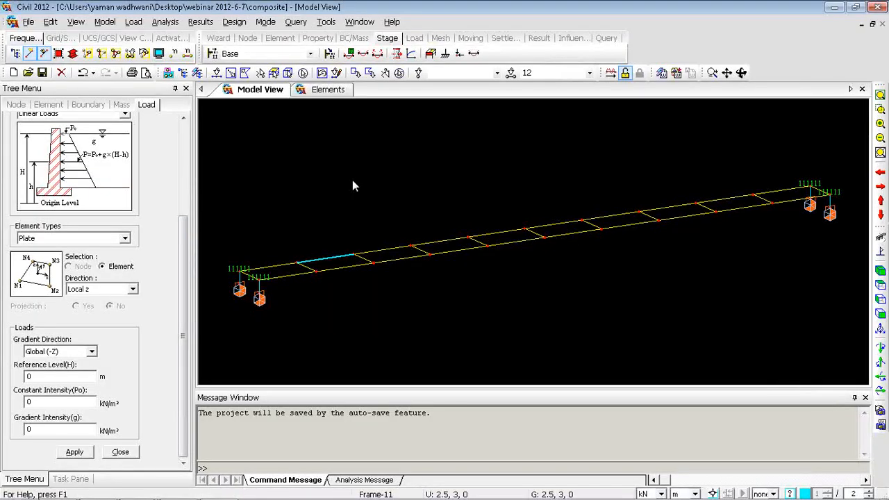
pyautogui.click(127, 457)
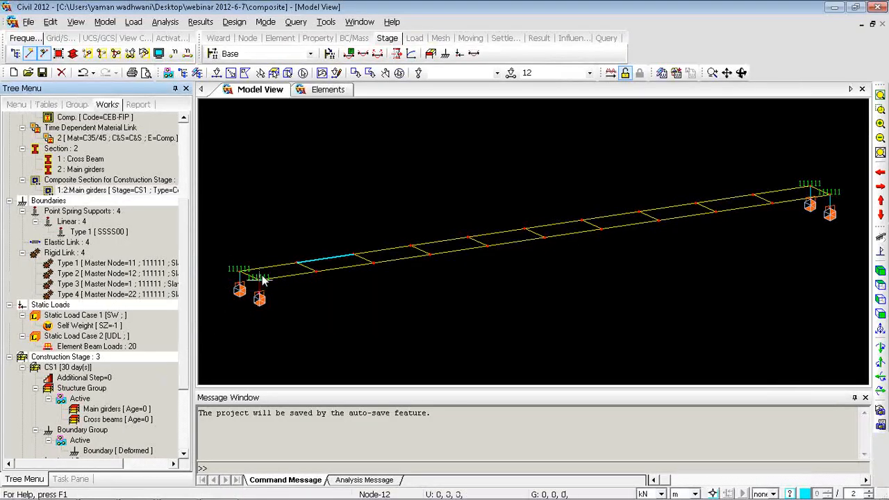
# Show the bridge in top view with nothing selected and set the moving load code to EUROCODE
pyautogui.click(881, 286)
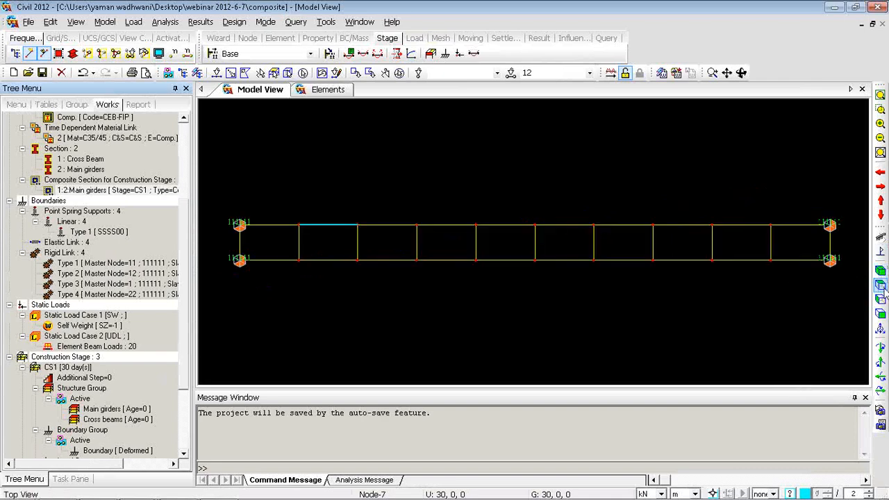
pyautogui.click(399, 73)
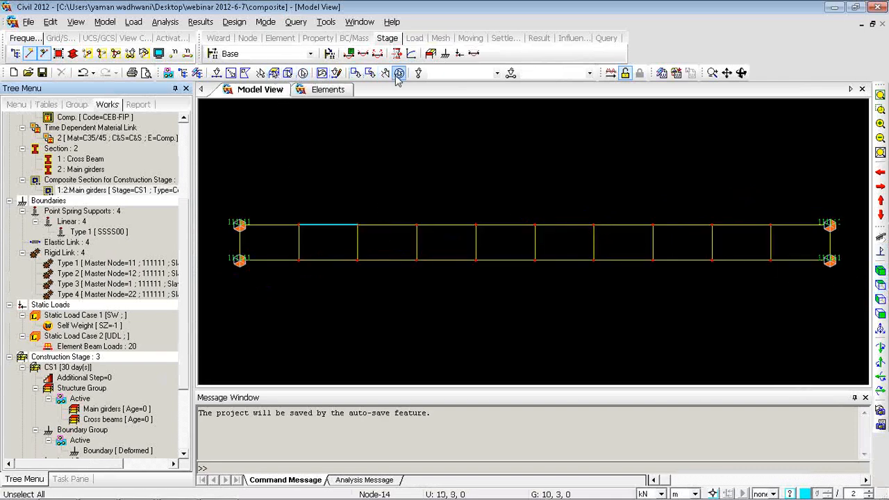
pyautogui.rightClick(278, 109)
pyautogui.moveTo(333, 192)
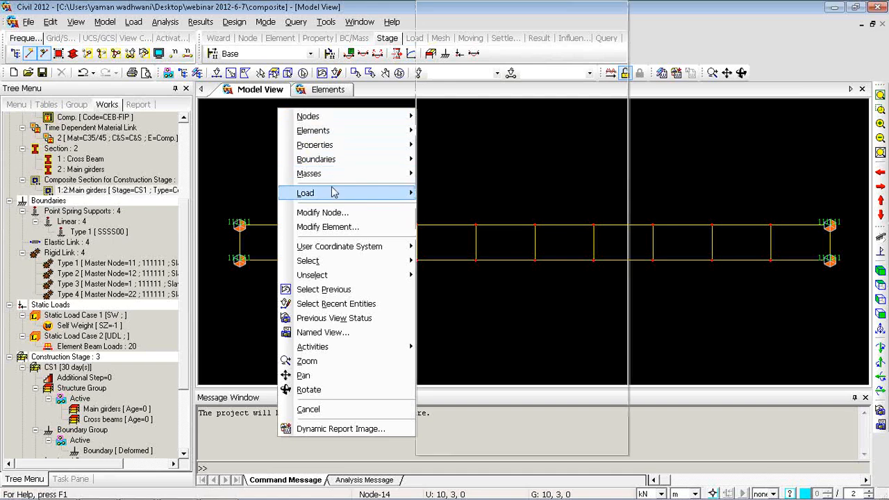
pyautogui.moveTo(496, 360)
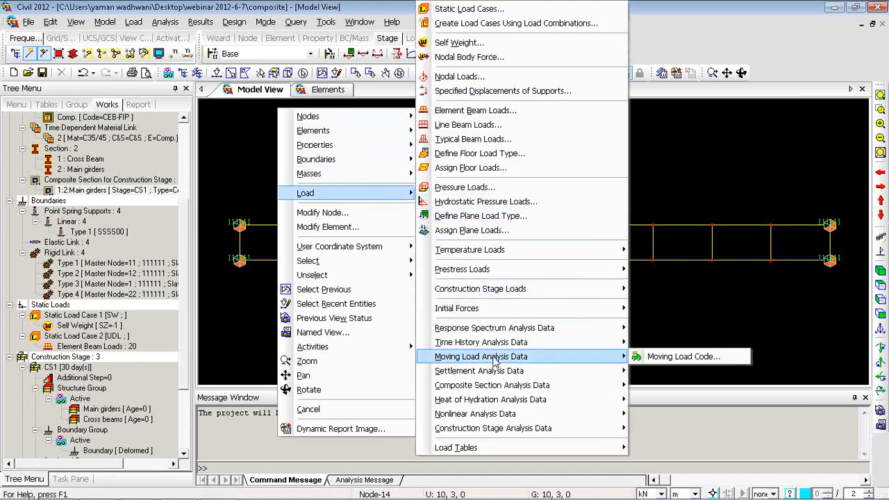
pyautogui.click(653, 357)
pyautogui.click(492, 248)
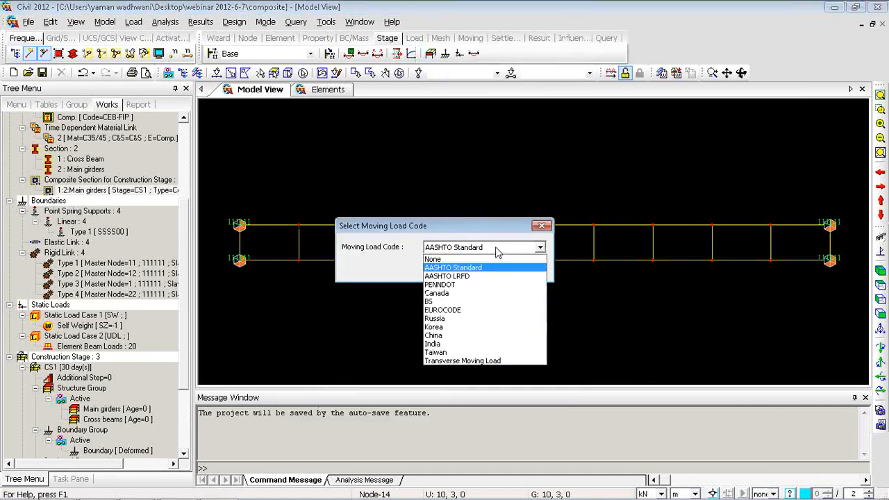
pyautogui.click(479, 304)
pyautogui.click(464, 267)
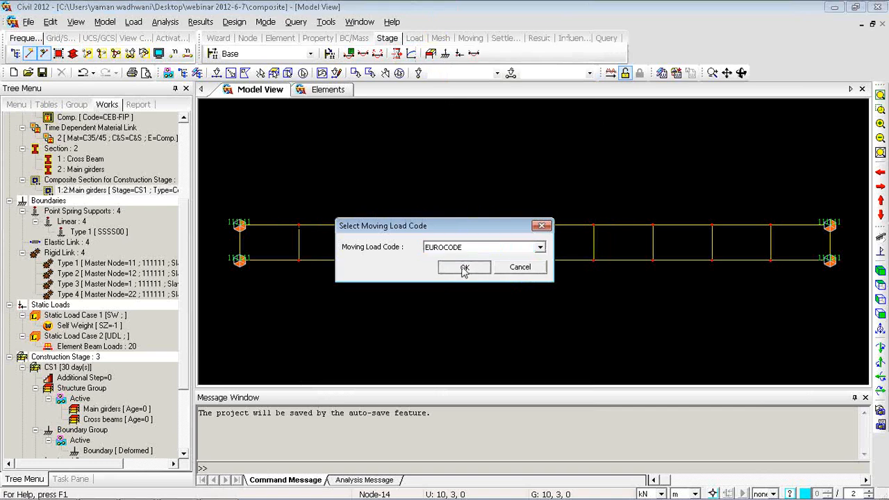
pyautogui.doubleClick(256, 97)
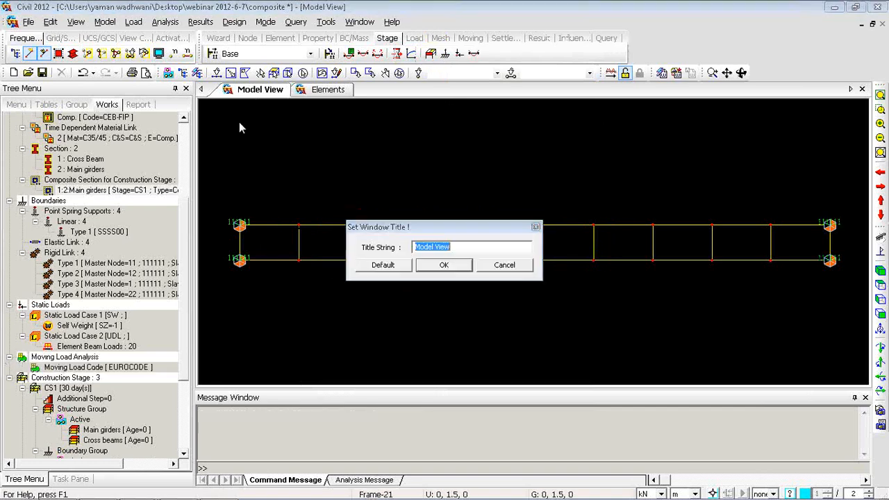
pyautogui.click(497, 266)
# Start a new traffic line lane named Lane 1 and set its eccentricity to -1.5 m
pyautogui.rightClick(293, 158)
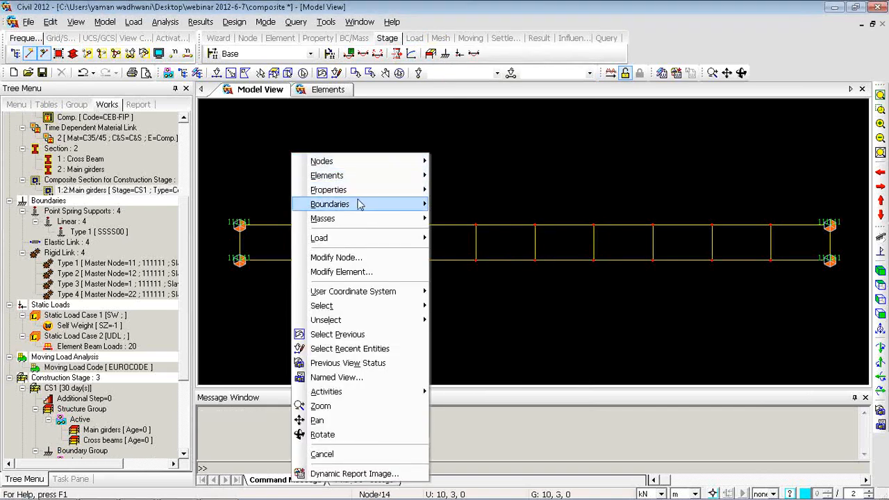
pyautogui.moveTo(361, 239)
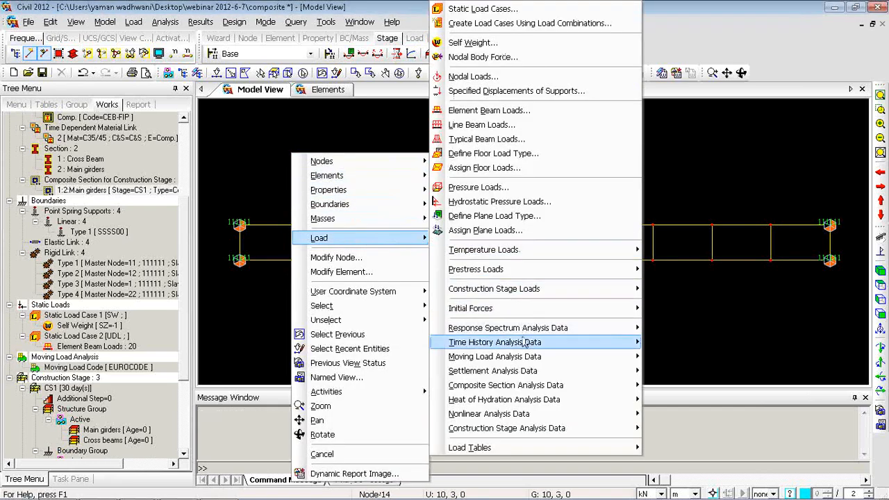
pyautogui.moveTo(526, 356)
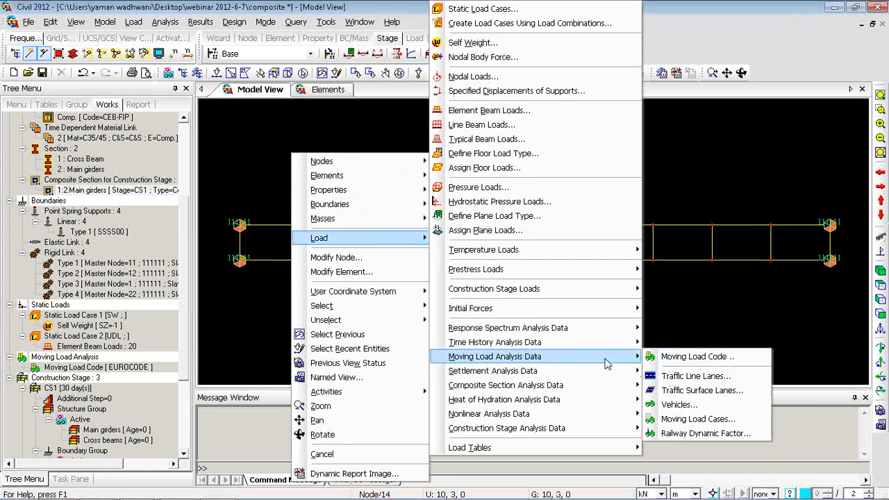
pyautogui.click(672, 376)
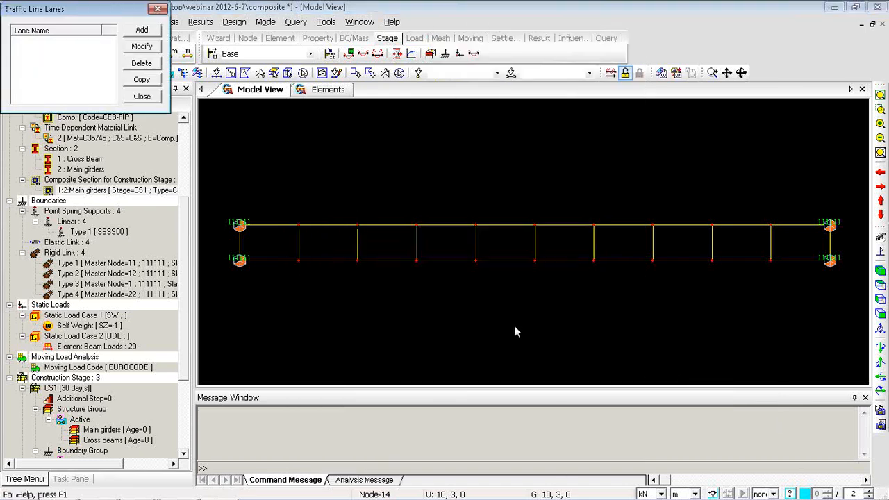
pyautogui.click(142, 30)
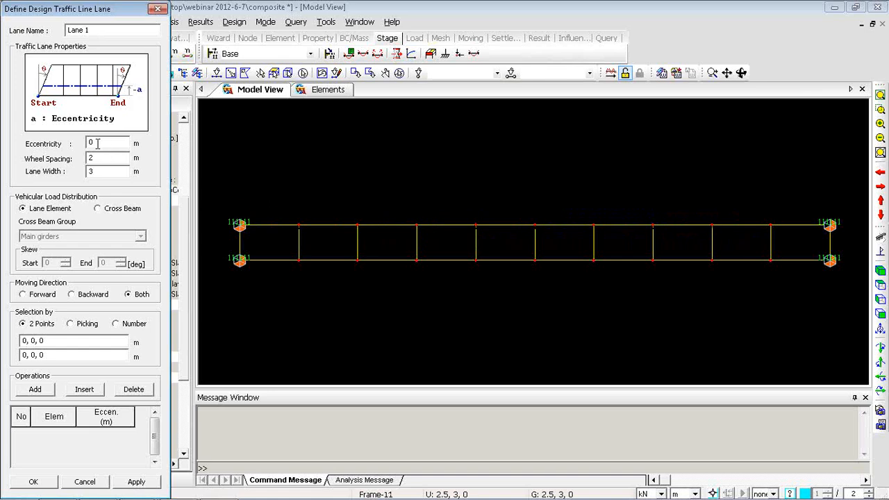
pyautogui.press('Tab')
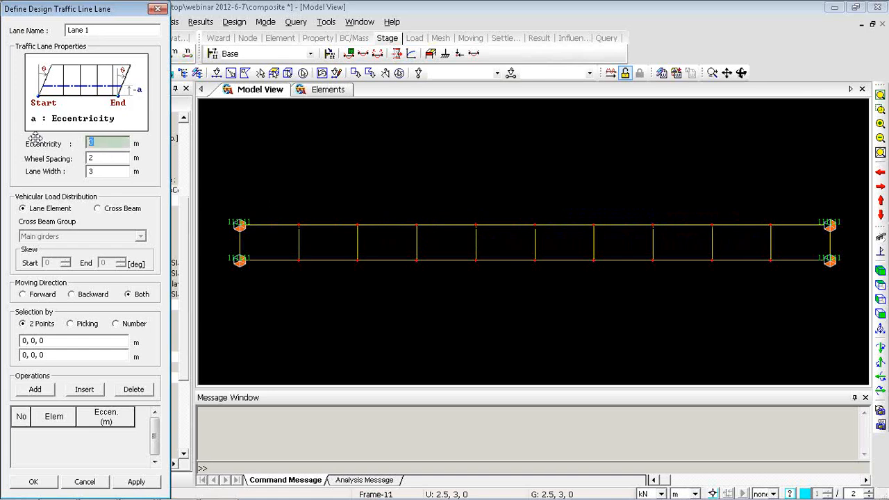
pyautogui.write('-')
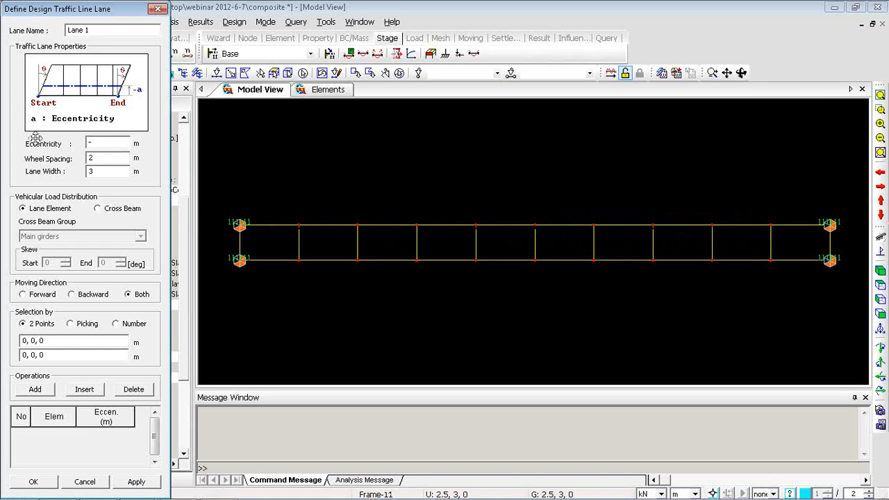
pyautogui.write('1.5')
# Examine Lane 1's wheel spacing and lane width, and compare the Cross Beam and Lane Element load distributions, leaving Lane Element selected
pyautogui.moveTo(109, 158); pyautogui.dragTo(87, 158)
pyautogui.click(102, 170)
pyautogui.moveTo(100, 171); pyautogui.dragTo(87, 171)
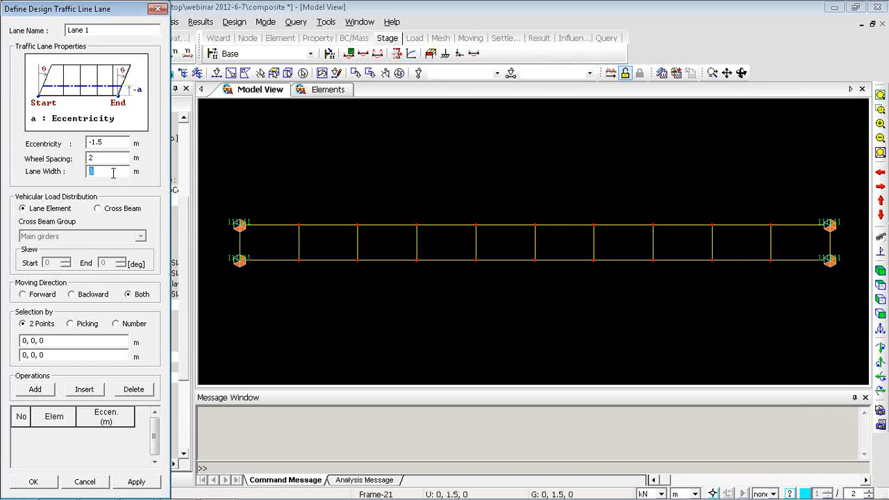
pyautogui.click(96, 159)
pyautogui.click(103, 210)
pyautogui.click(111, 172)
pyautogui.click(35, 213)
pyautogui.click(108, 212)
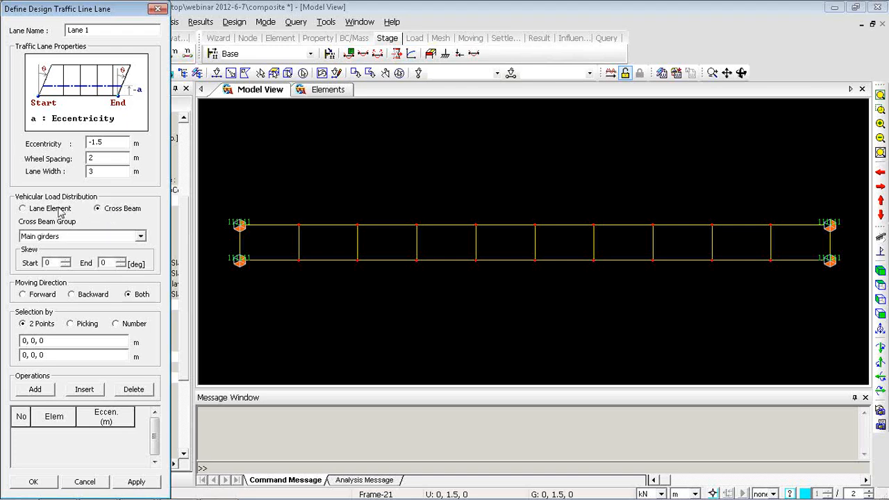
pyautogui.click(61, 214)
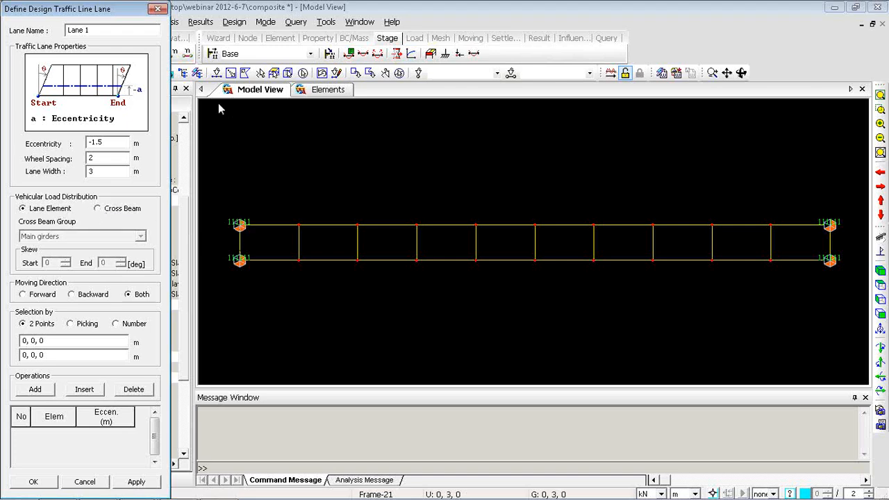
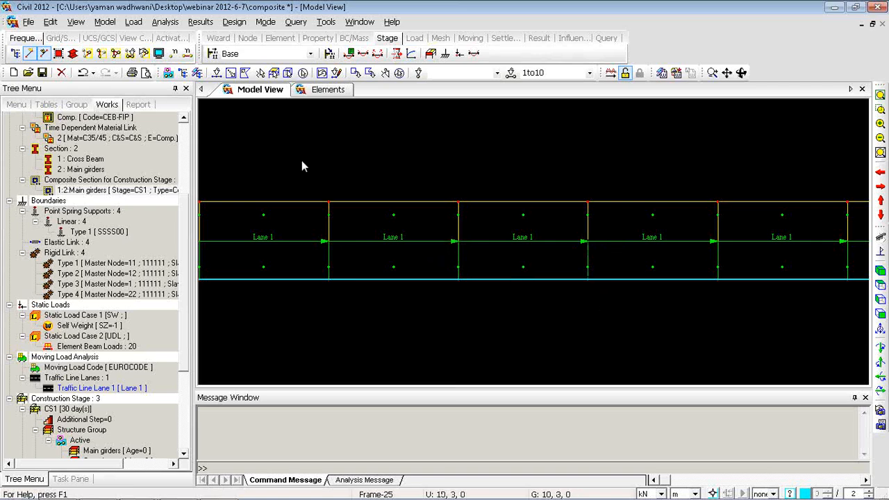
# Show the bridge in isometric view and add the standard EN 1991-2:2003 - RoadBridge vehicle Load Model 1
pyautogui.click(879, 271)
pyautogui.rightClick(343, 165)
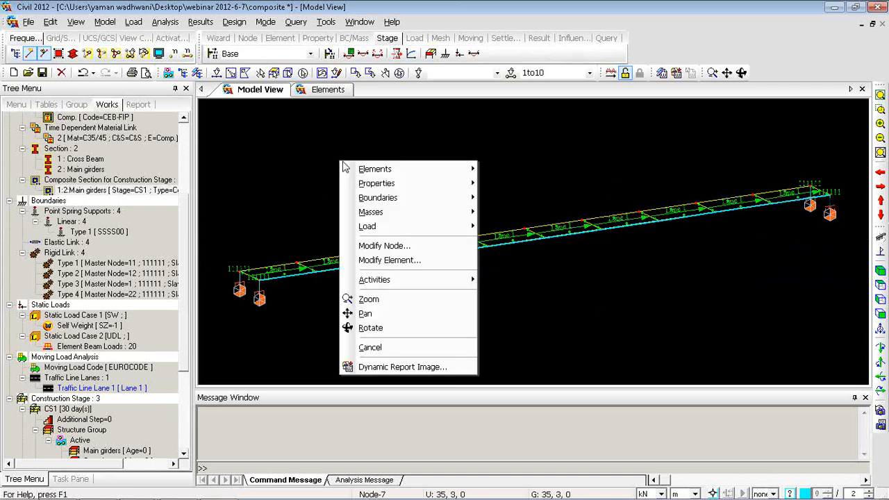
pyautogui.moveTo(368, 227)
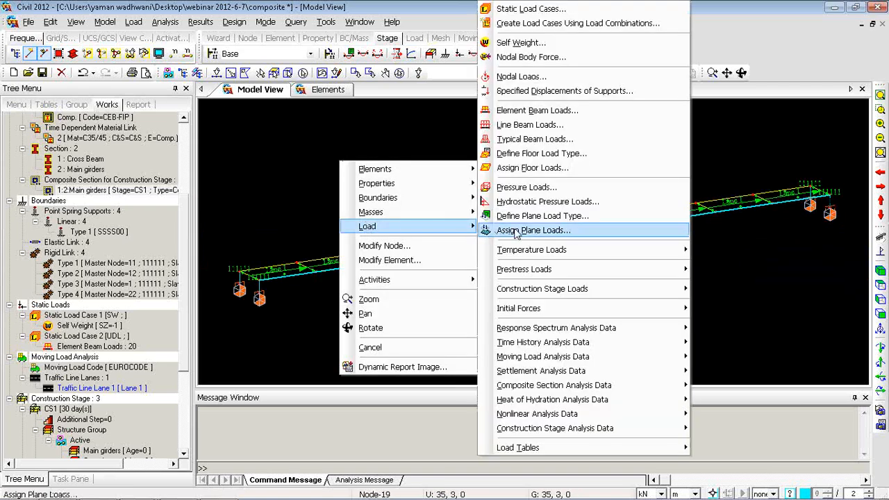
pyautogui.moveTo(549, 358)
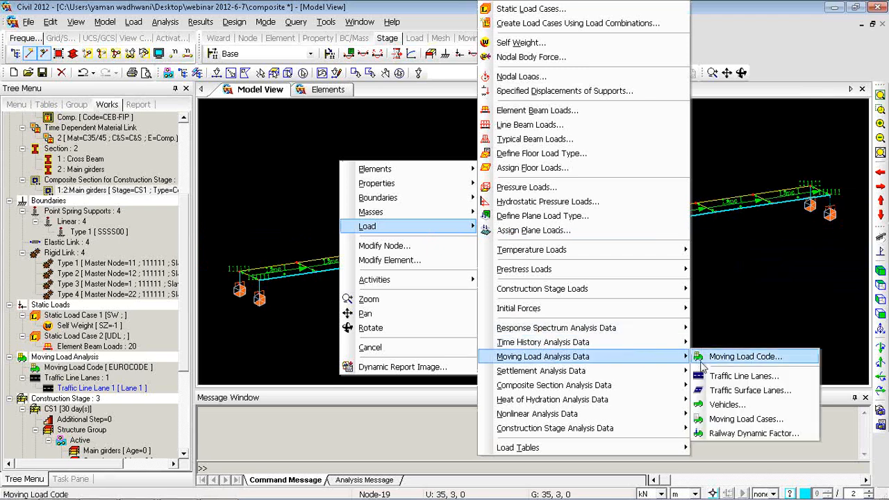
pyautogui.click(708, 413)
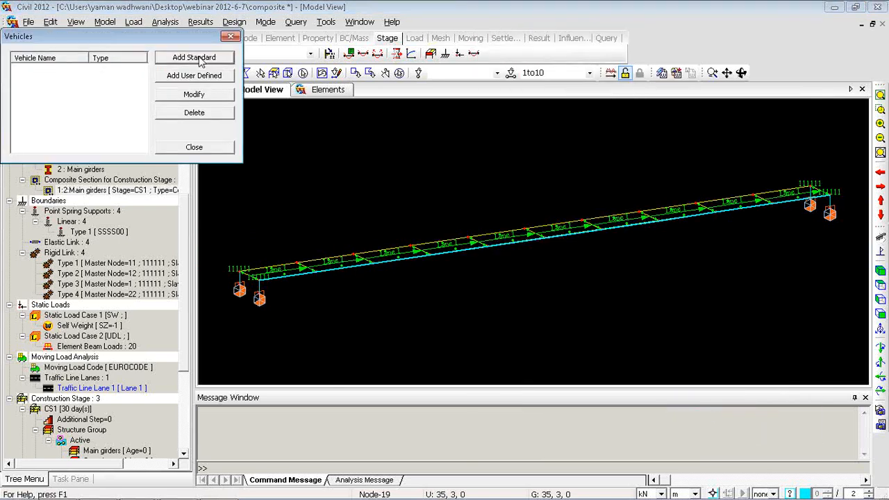
pyautogui.click(198, 58)
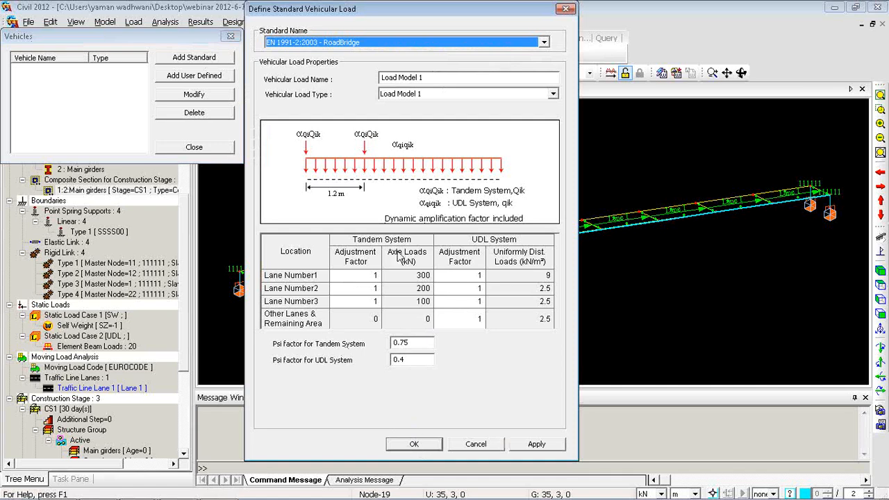
pyautogui.click(416, 446)
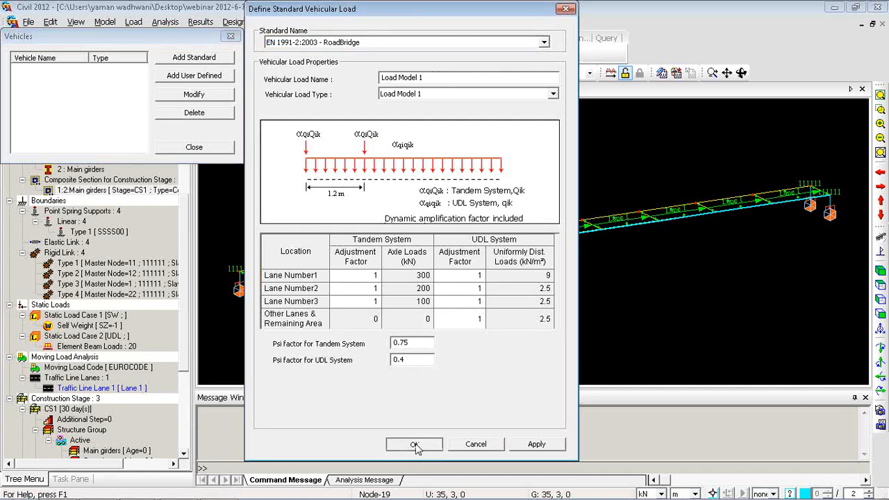
pyautogui.click(194, 148)
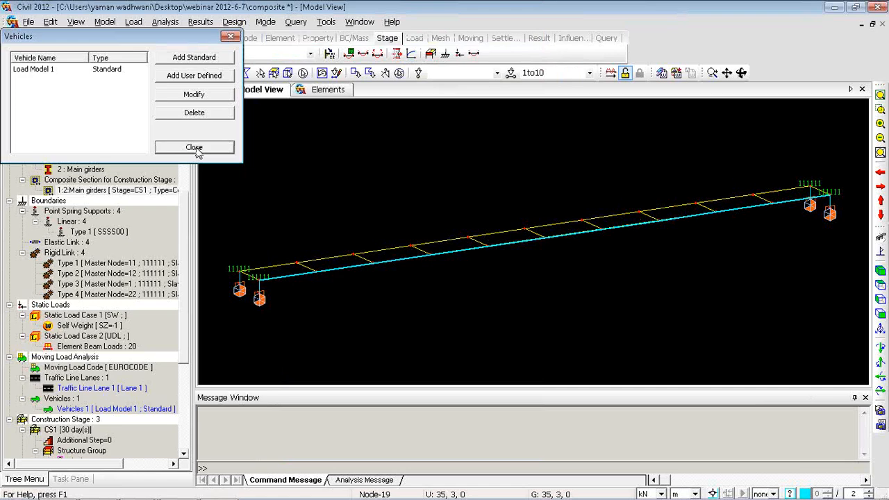
# Create the moving load case MV using LM 1, FLM 1 with vehicle Load Model 1 and Lane 1 as the selected lane
pyautogui.rightClick(298, 135)
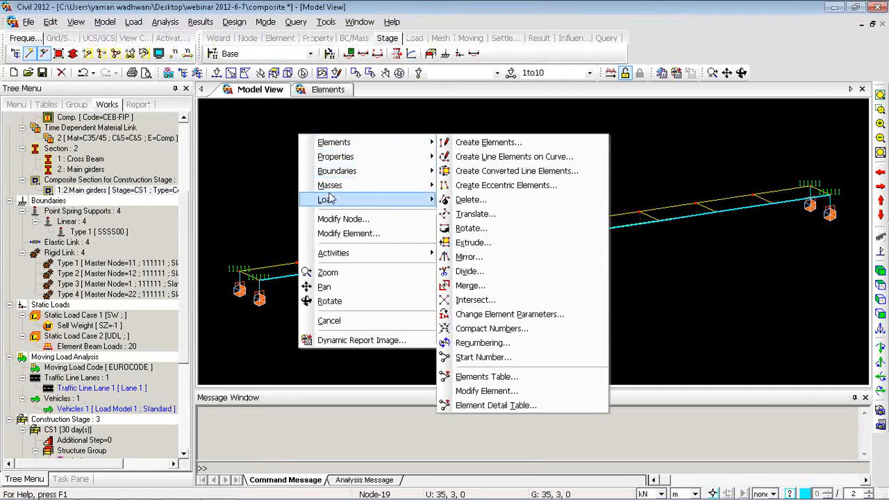
pyautogui.moveTo(331, 200)
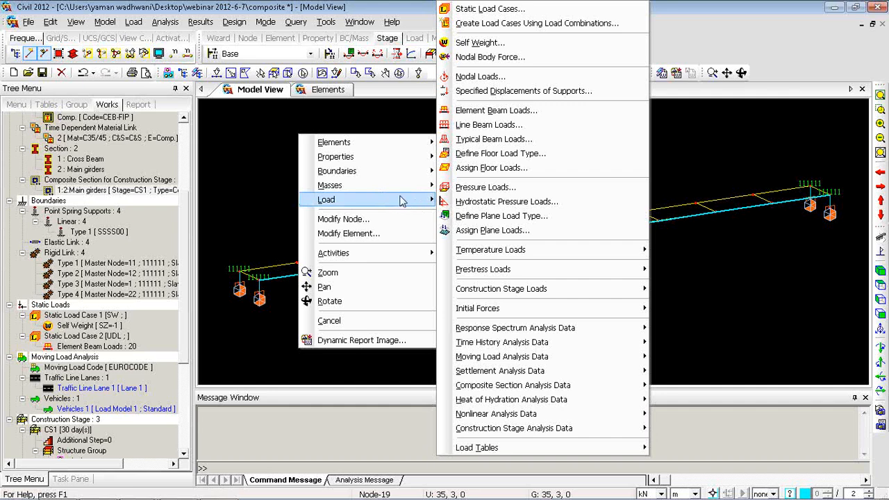
pyautogui.moveTo(539, 356)
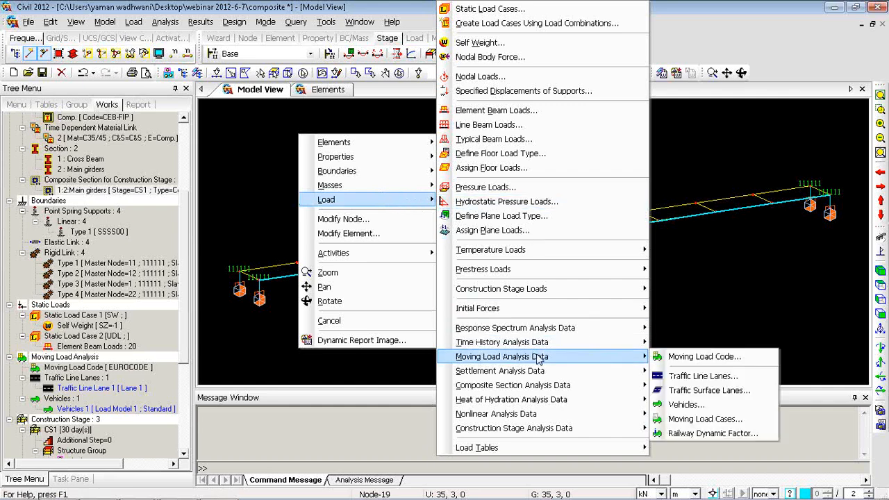
pyautogui.click(711, 419)
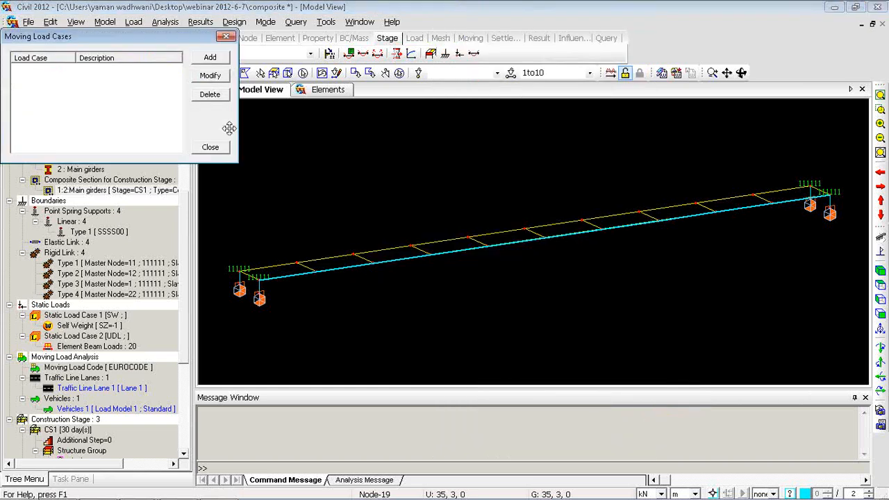
pyautogui.click(210, 59)
pyautogui.moveTo(157, 135); pyautogui.dragTo(188, 47)
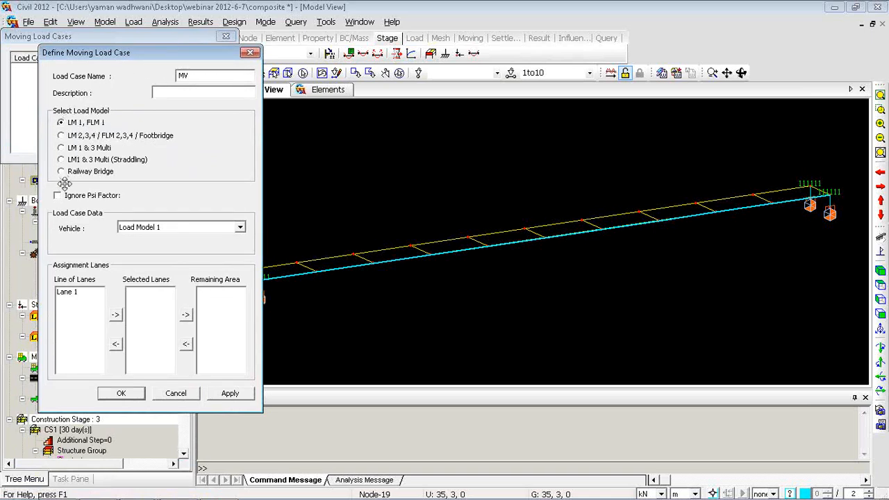
pyautogui.click(67, 293)
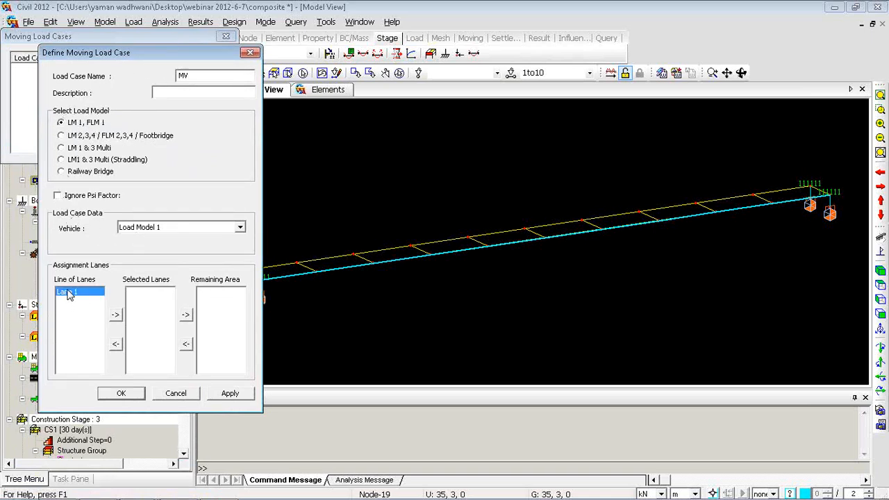
pyautogui.click(115, 314)
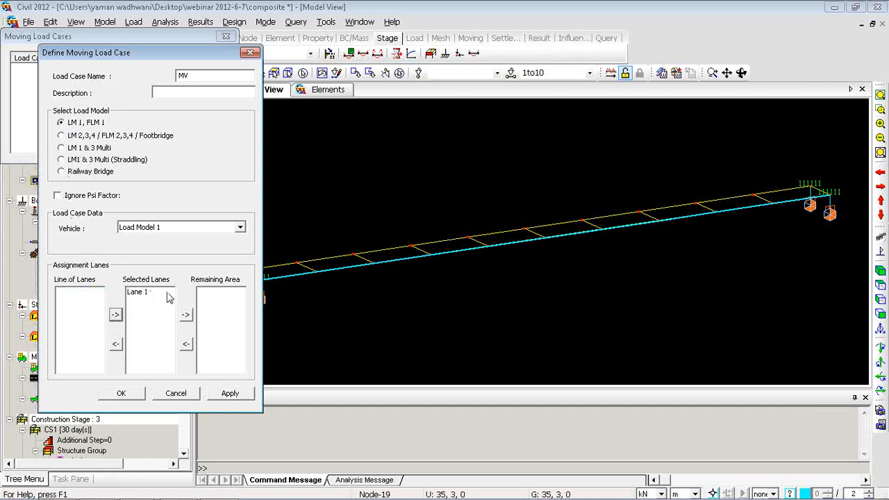
pyautogui.click(139, 394)
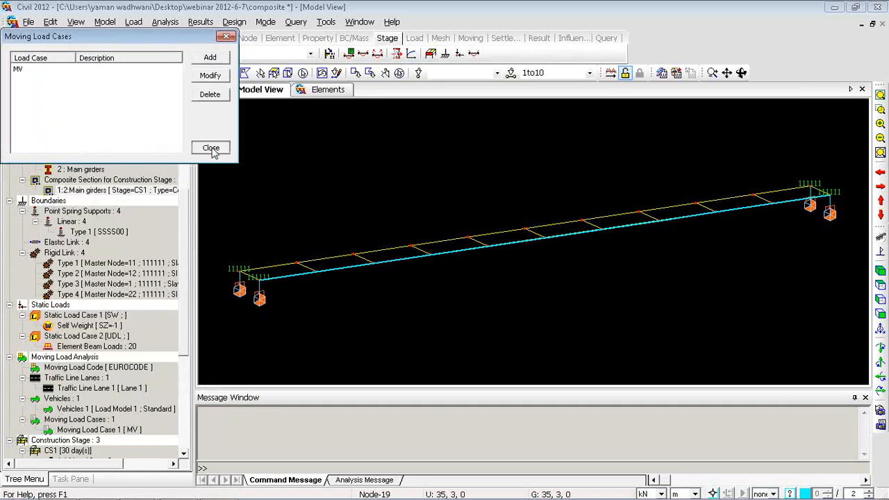
pyautogui.click(210, 147)
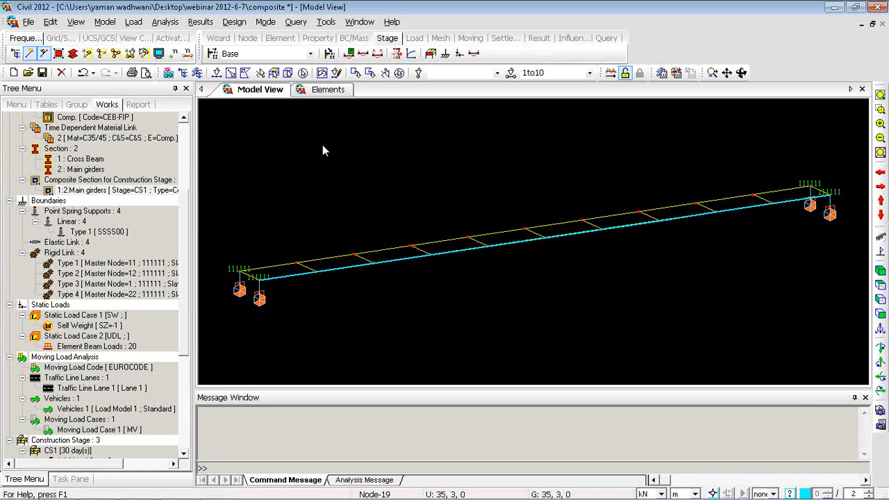
# Switch to the presentation and show the Moving Load slide on combined and independent sub-load cases for train and vehicle lanes
pyautogui.moveTo(182, 230); pyautogui.dragTo(193, 132)
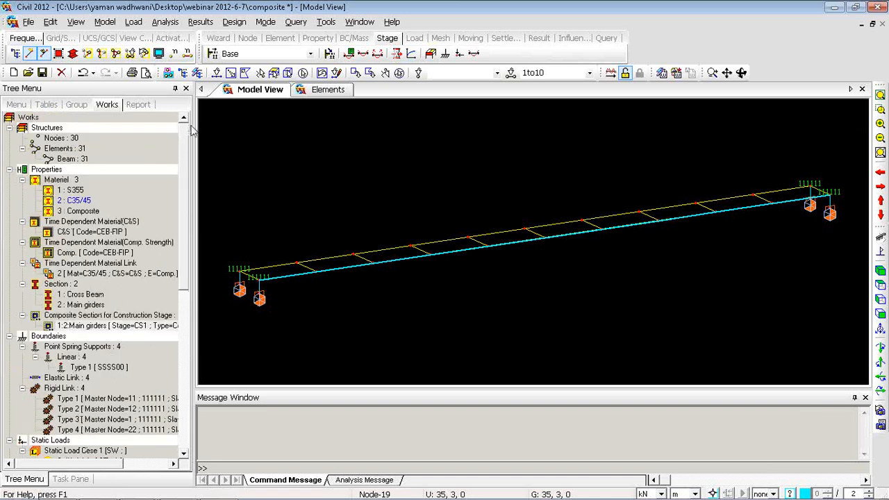
pyautogui.hotkey('alt', 'Tab')
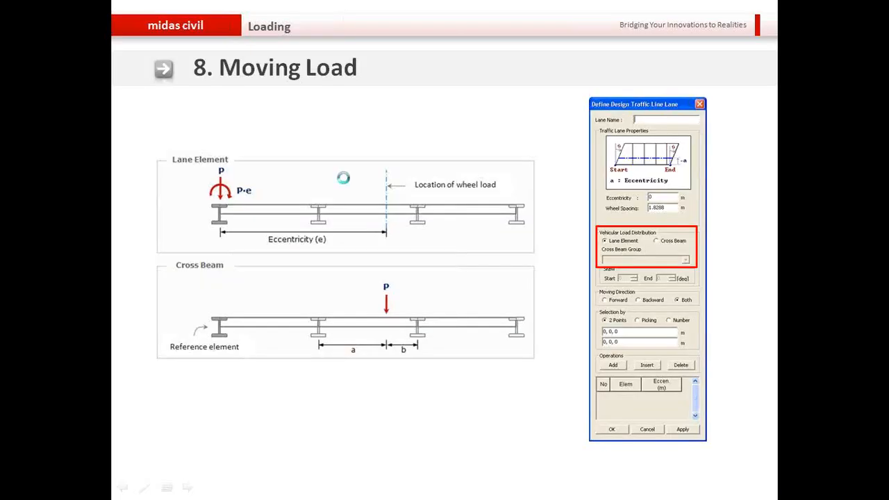
pyautogui.click(332, 178)
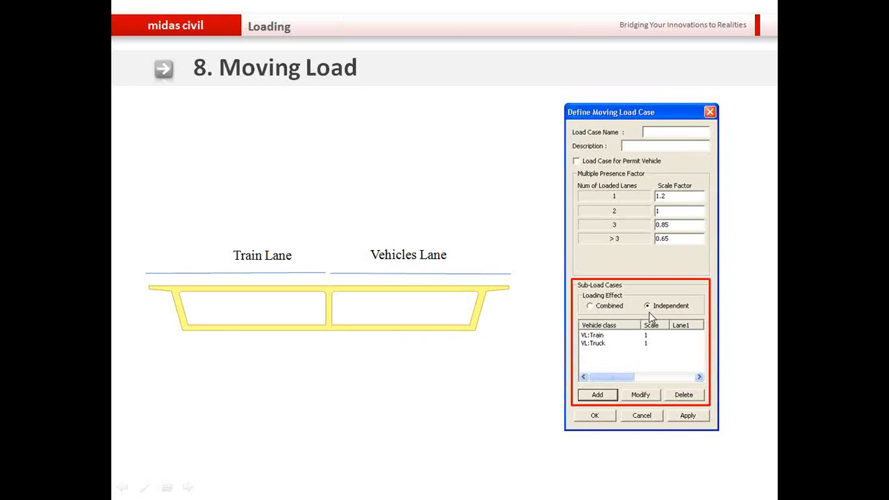
# Switch to midas Civil and start a new moving load case, comparing the Railway Bridge, LM1 & 3 Multi (Straddling) and LM 2,3,4 / FLM 2,3,4 / Footbridge load models
pyautogui.hotkey('alt', 'Tab')
pyautogui.rightClick(314, 155)
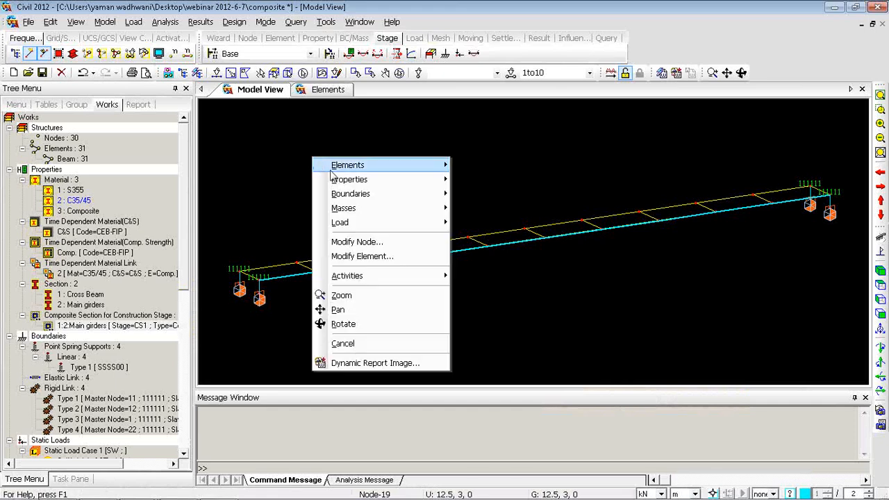
pyautogui.moveTo(404, 227)
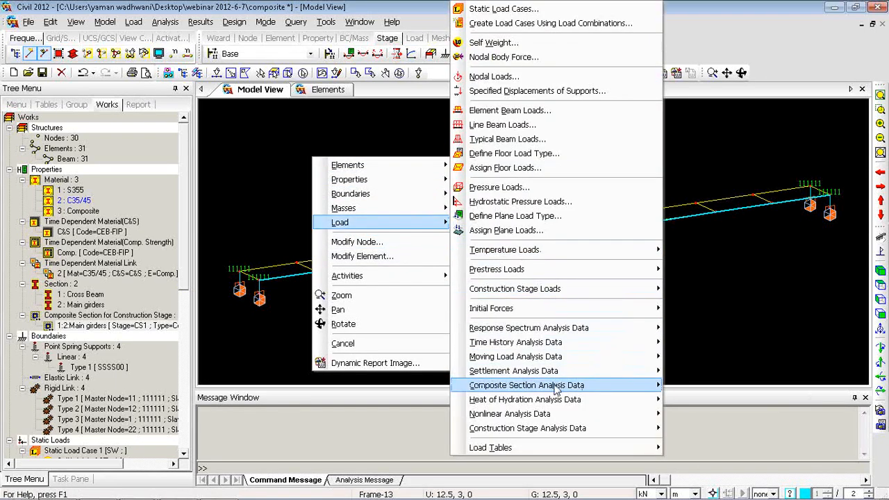
pyautogui.moveTo(556, 361)
pyautogui.click(726, 417)
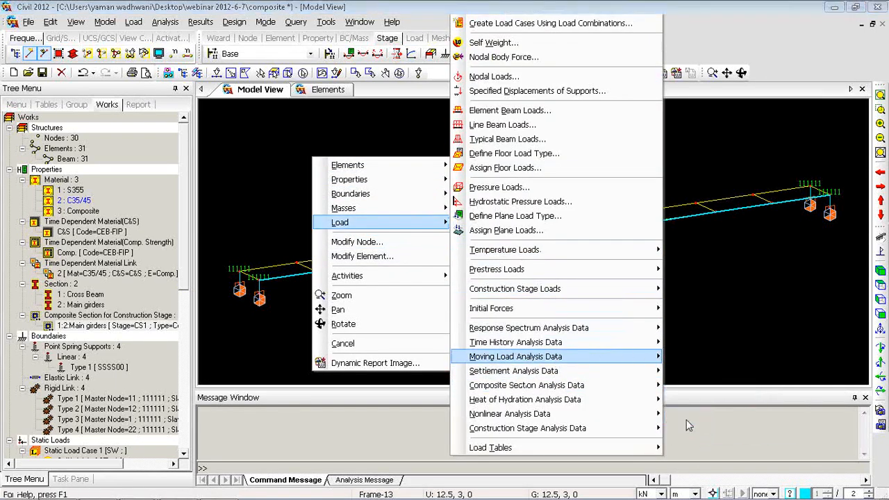
pyautogui.click(212, 60)
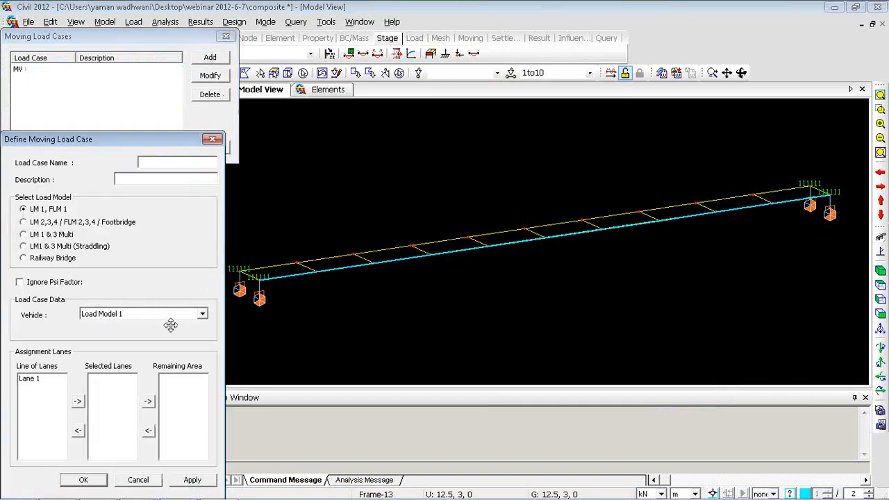
pyautogui.click(44, 259)
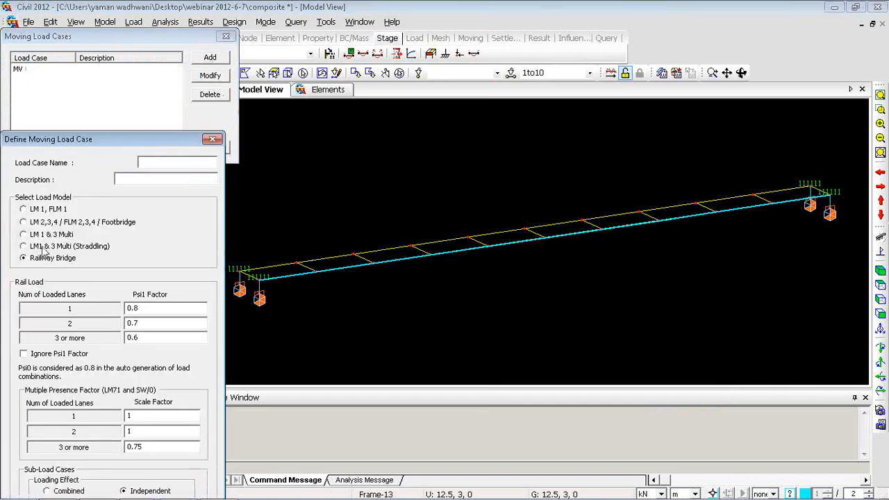
pyautogui.click(46, 247)
pyautogui.moveTo(90, 139); pyautogui.dragTo(218, 92)
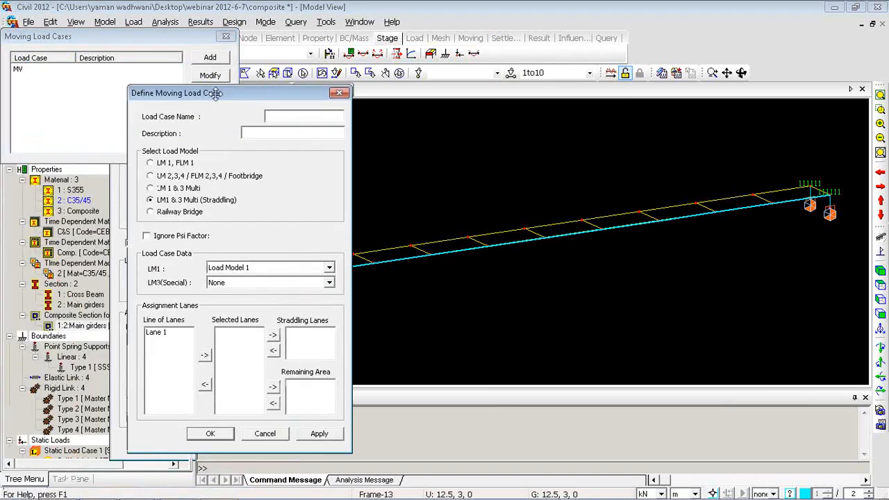
pyautogui.click(170, 179)
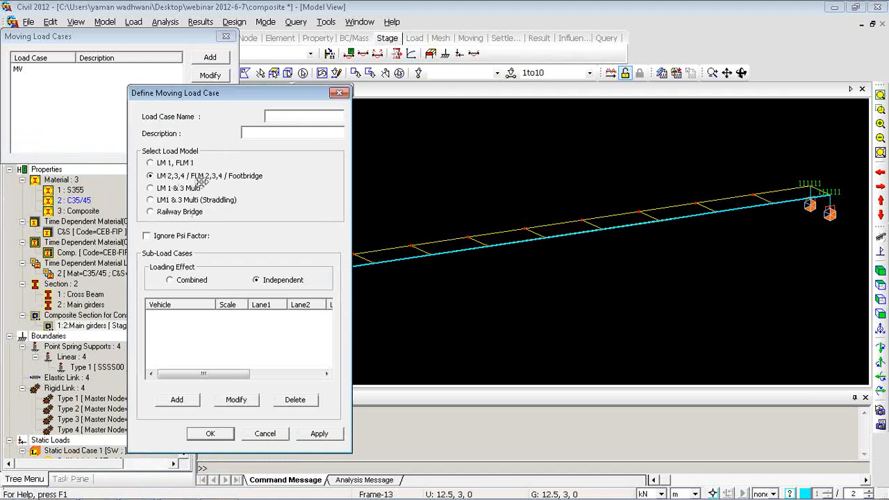
# Examine the footbridge load model's sub-load case settings and its Combined loading effect, and discard the new moving load case
pyautogui.click(177, 402)
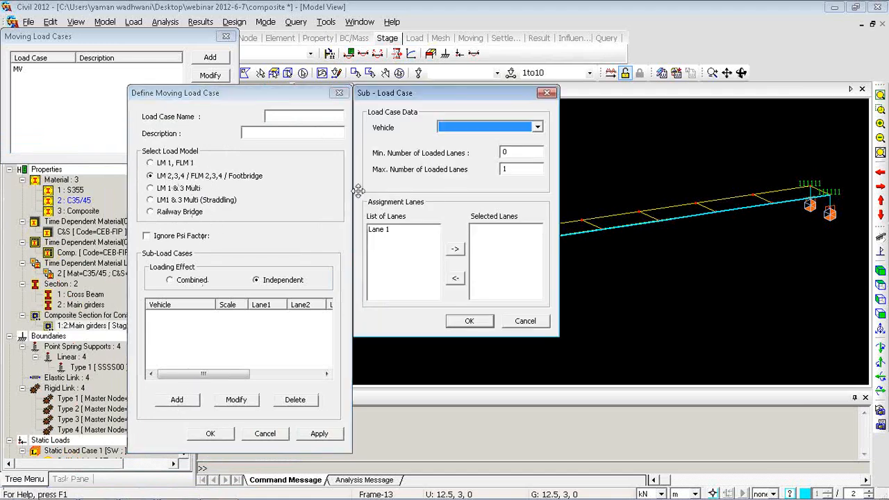
pyautogui.click(512, 127)
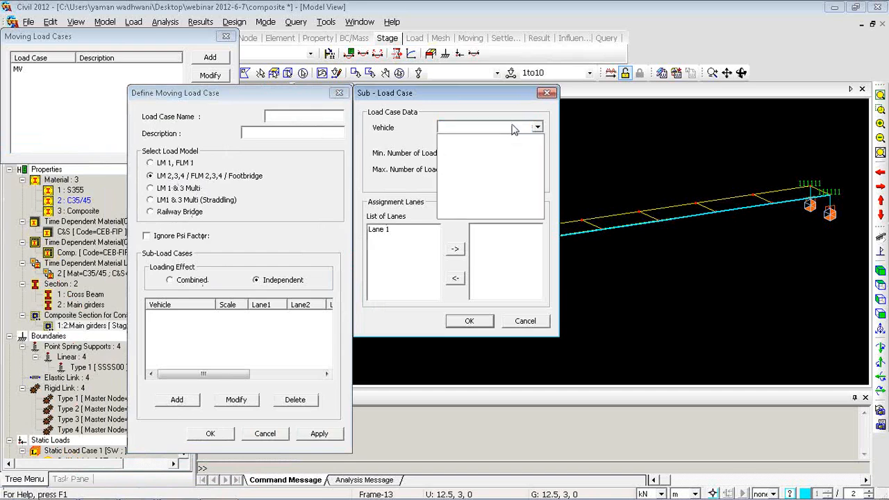
pyautogui.click(512, 127)
pyautogui.click(548, 93)
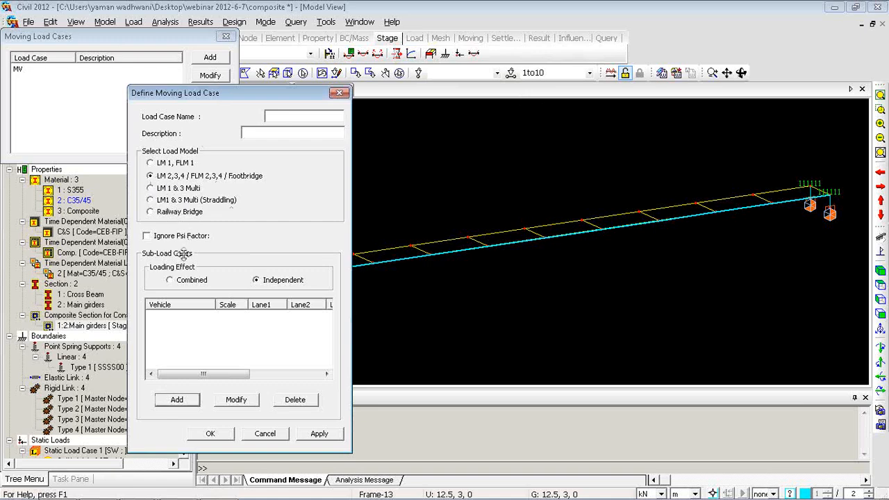
pyautogui.click(192, 281)
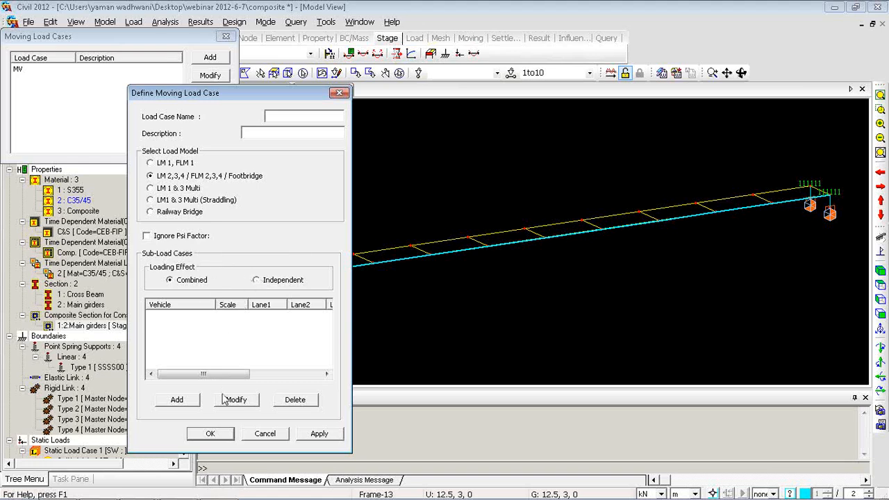
pyautogui.click(255, 435)
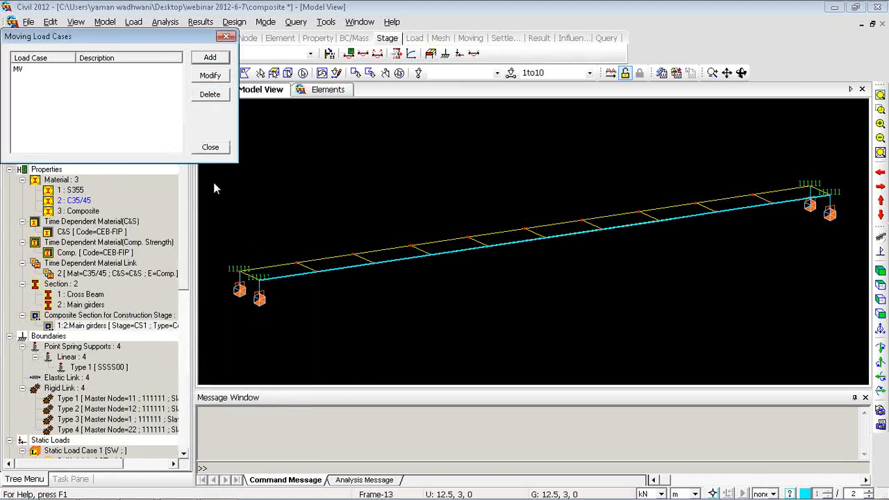
pyautogui.click(209, 146)
# Show the Moving Load slide in the presentation again and return to midas Civil
pyautogui.hotkey('alt', 'Tab')
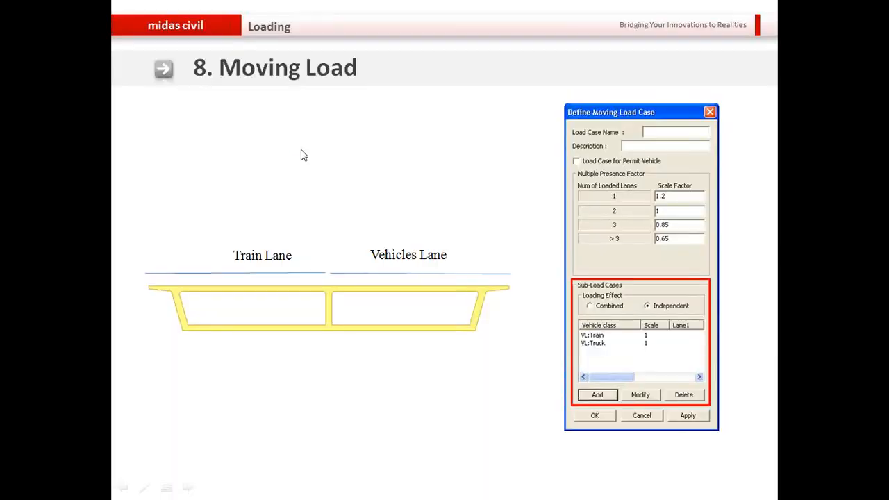
pyautogui.click(301, 149)
pyautogui.hotkey('alt', 'Tab')
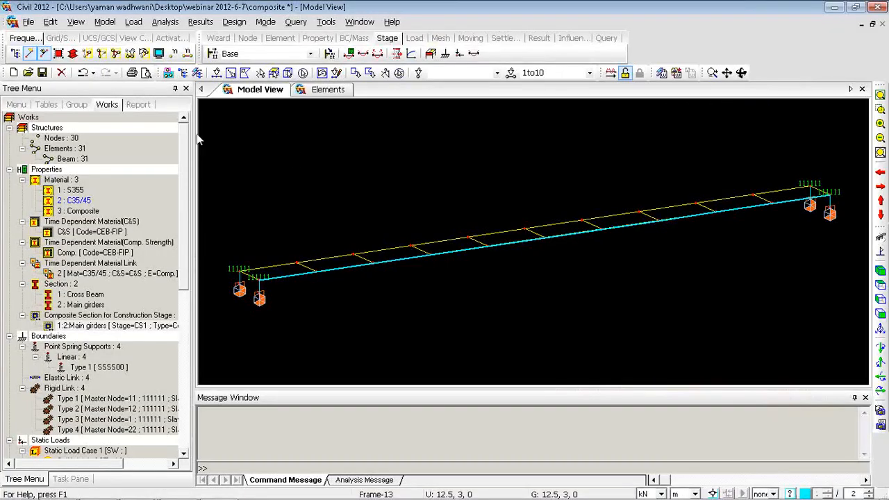
# Examine which load cases are available for a general load combination, without creating one
pyautogui.click(166, 22)
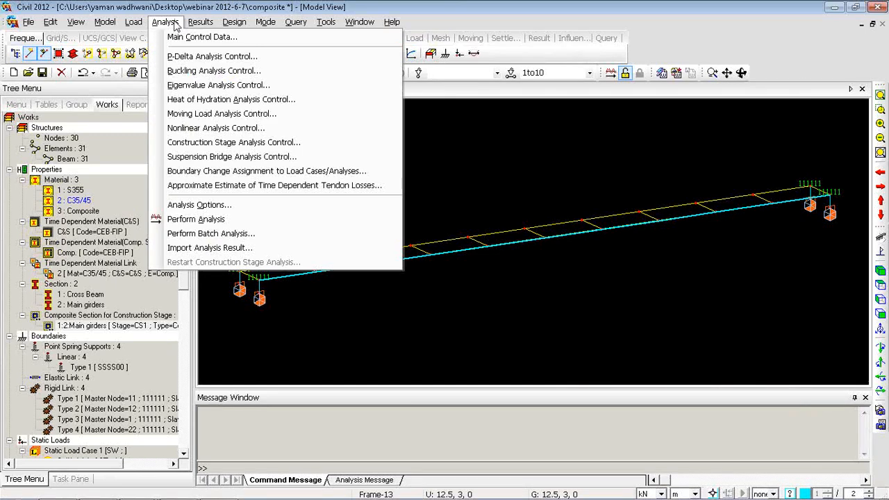
pyautogui.moveTo(190, 26)
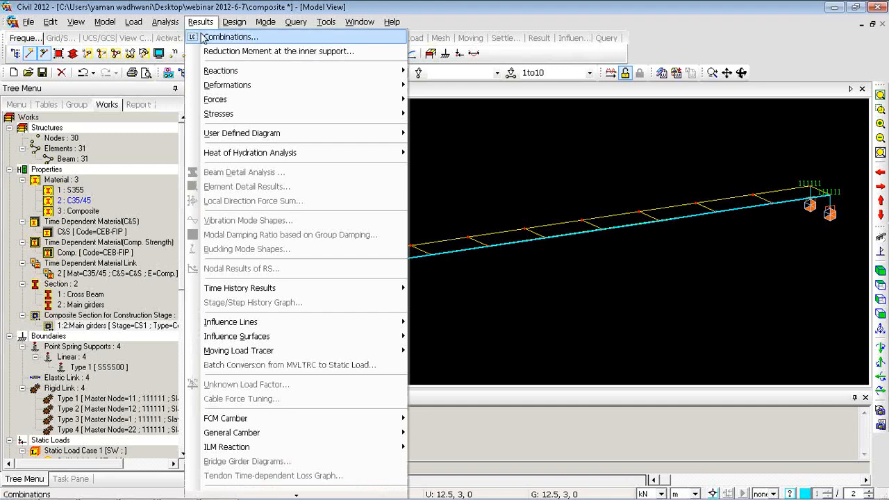
pyautogui.click(208, 36)
pyautogui.click(413, 89)
pyautogui.click(416, 88)
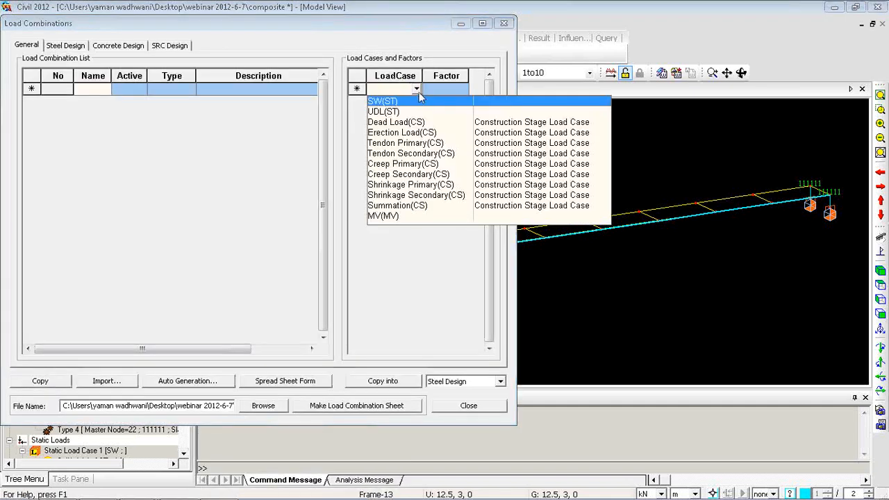
pyautogui.click(418, 91)
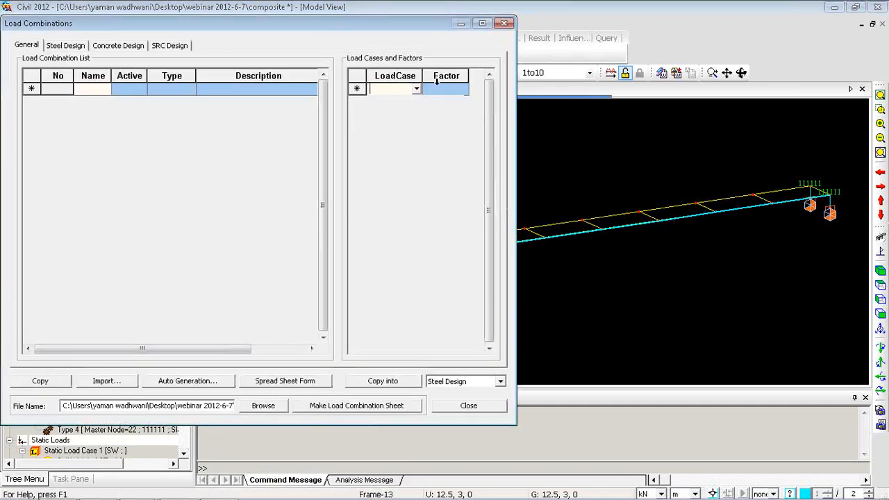
pyautogui.click(504, 23)
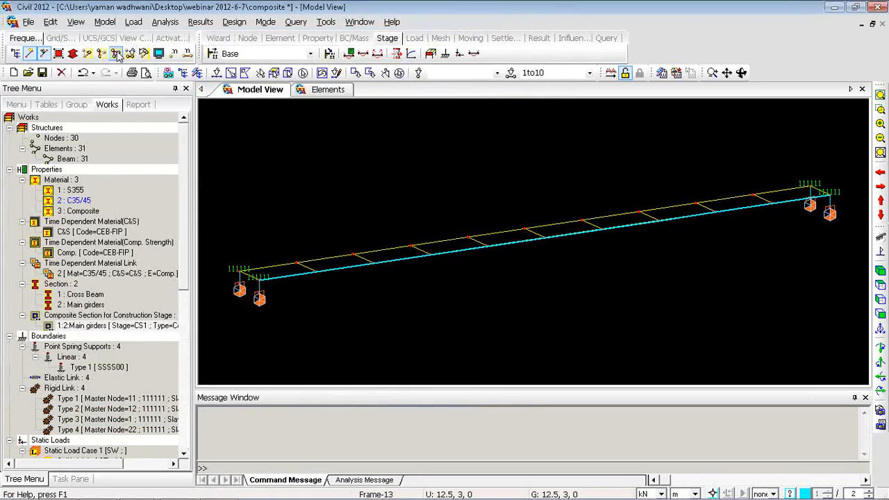
# Open the construction stage analysis control data and examine its creep and shrinkage settings under the time dependent effect control
pyautogui.click(179, 25)
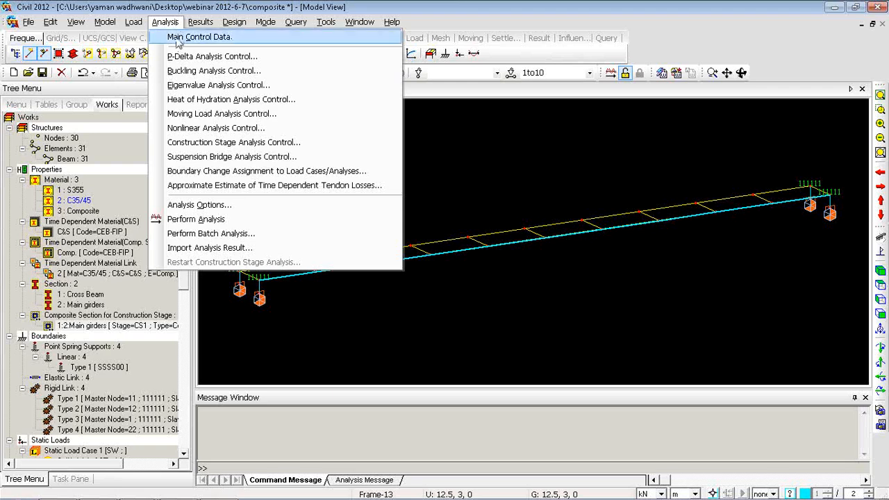
pyautogui.click(208, 141)
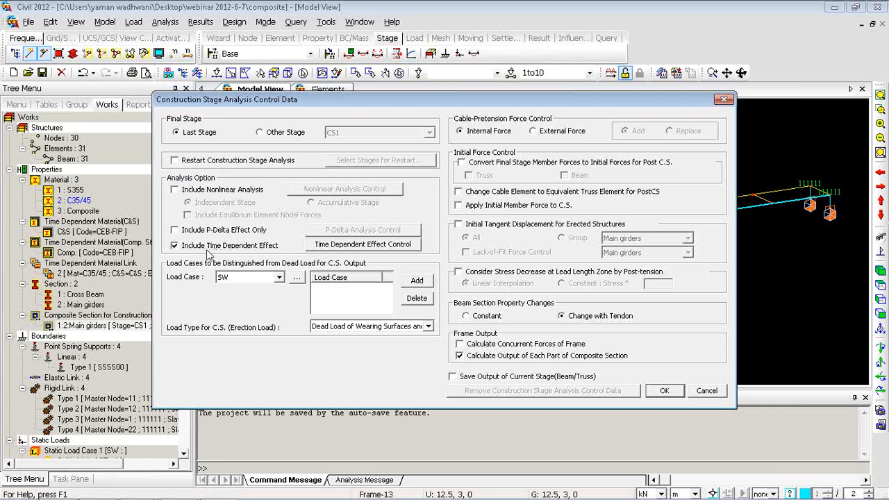
pyautogui.click(341, 244)
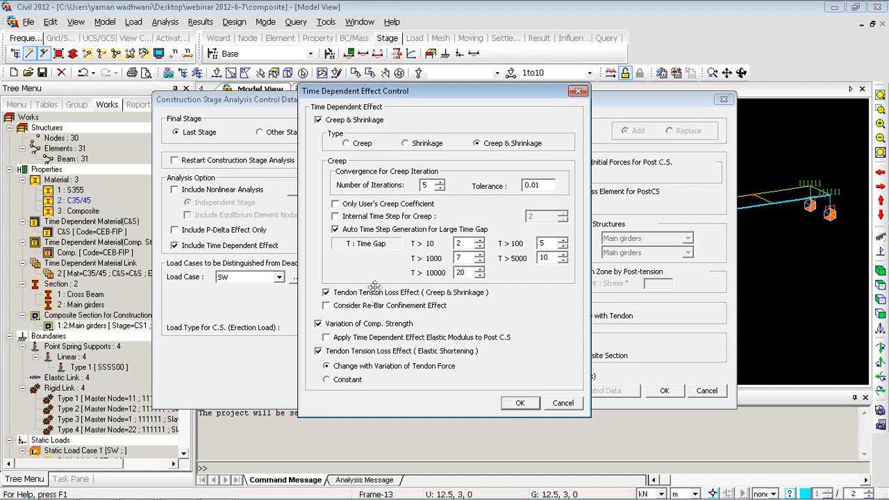
pyautogui.click(552, 403)
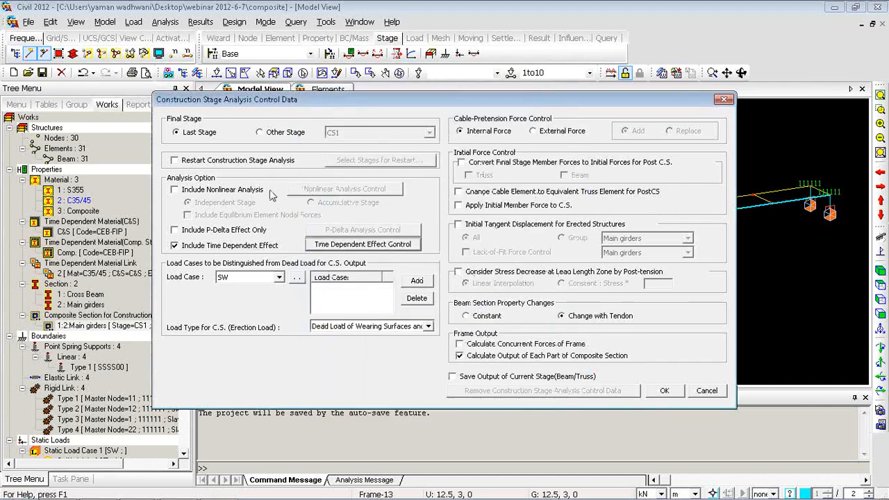
# Add UDL as a load case distinguished from dead load for construction stage output and apply the construction stage control data
pyautogui.click(279, 278)
pyautogui.click(267, 298)
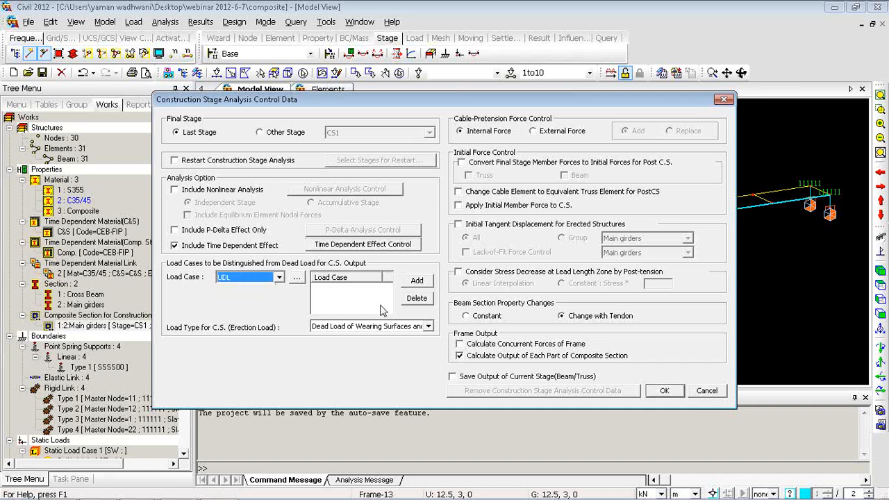
pyautogui.click(415, 280)
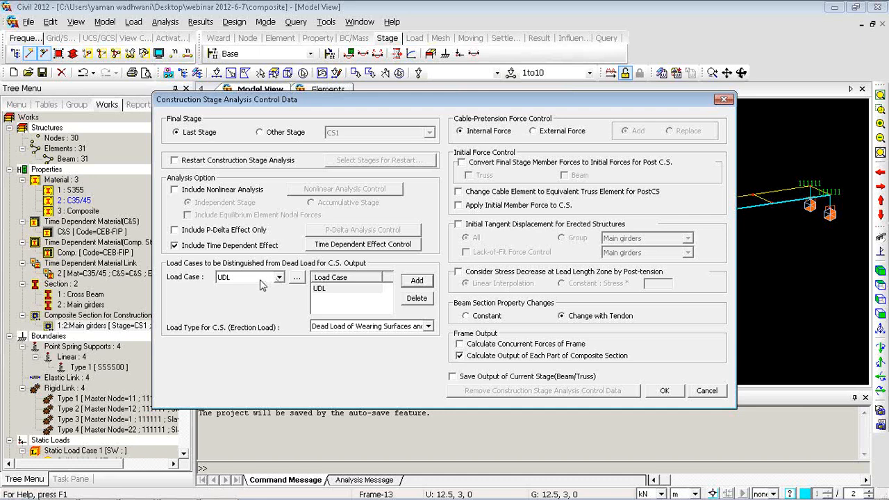
pyautogui.click(323, 292)
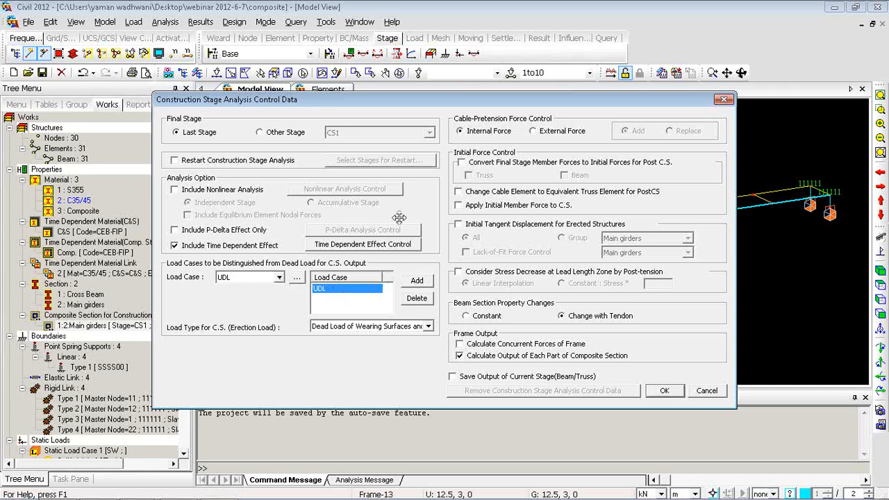
pyautogui.click(664, 391)
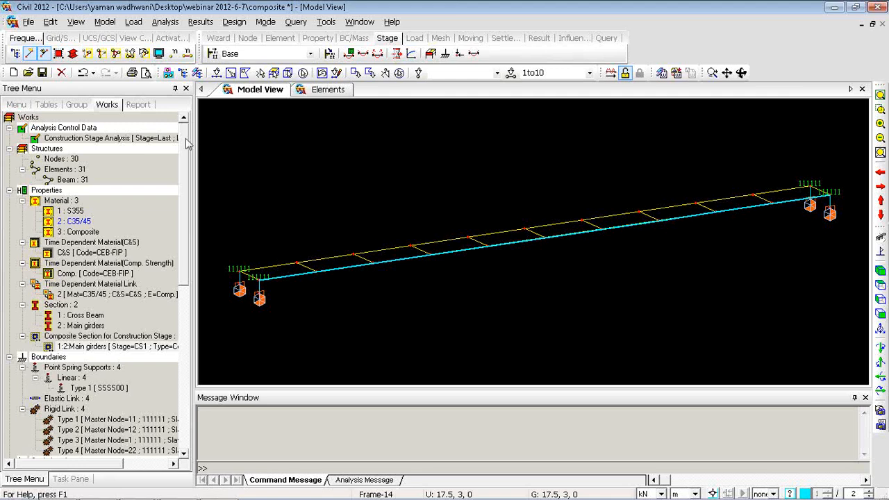
# Apply the default moving load analysis control data with Influence Line Dependent Point and 3 points per line element, and perform the analysis
pyautogui.rightClick(254, 130)
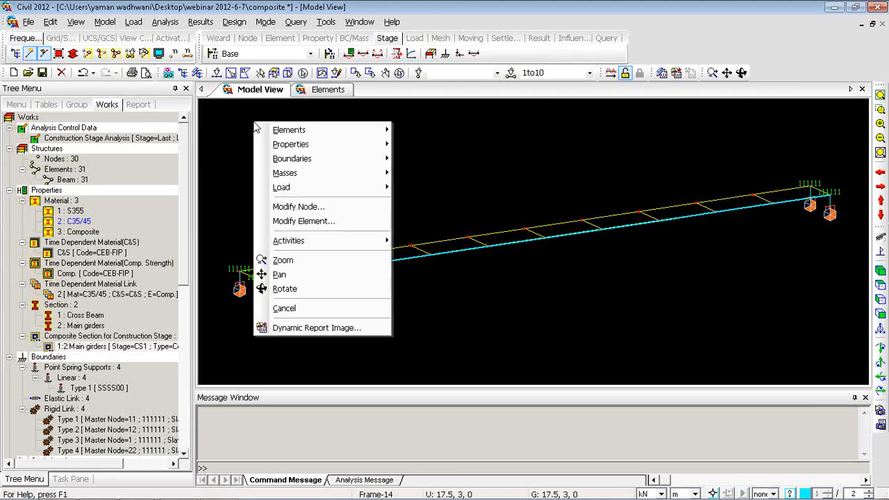
pyautogui.click(170, 23)
pyautogui.click(169, 23)
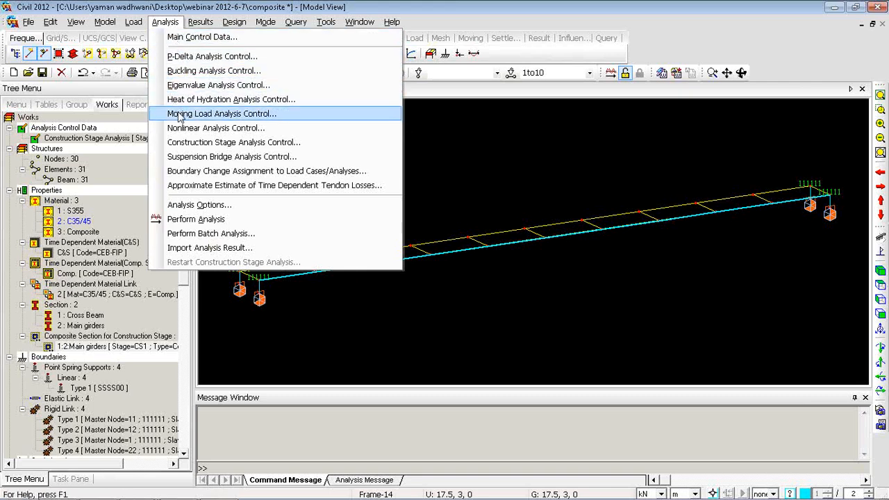
pyautogui.click(179, 116)
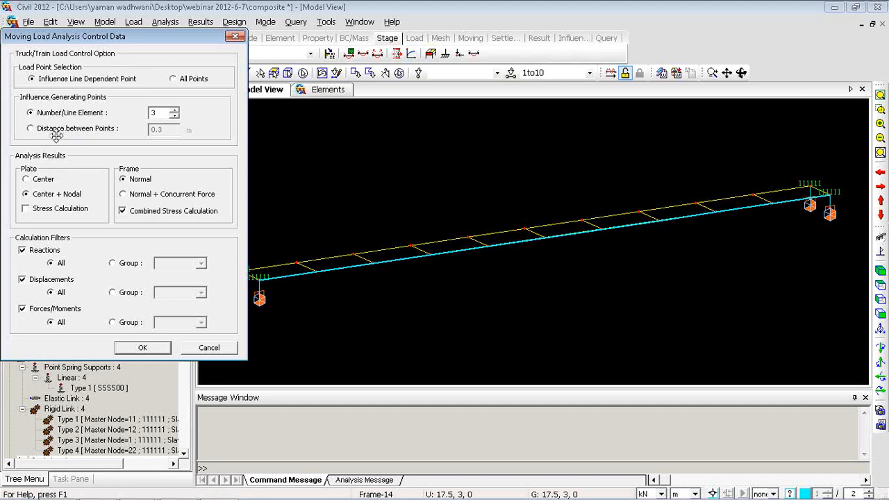
pyautogui.click(145, 351)
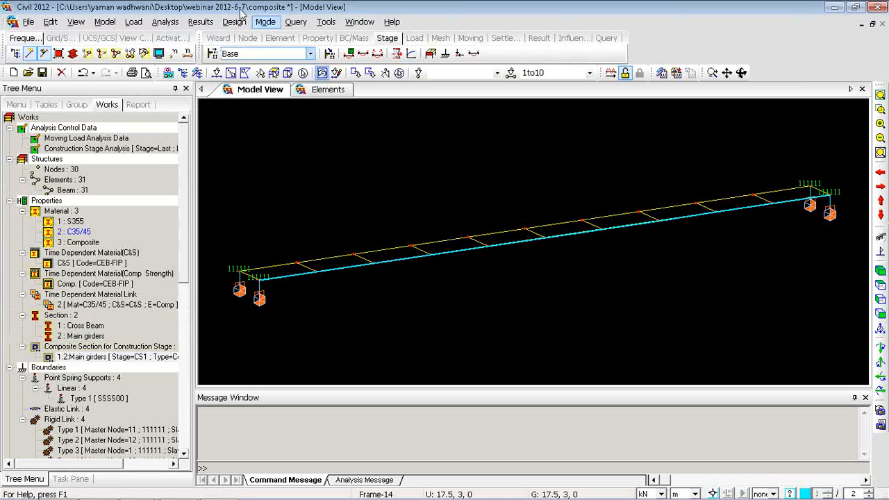
pyautogui.click(612, 75)
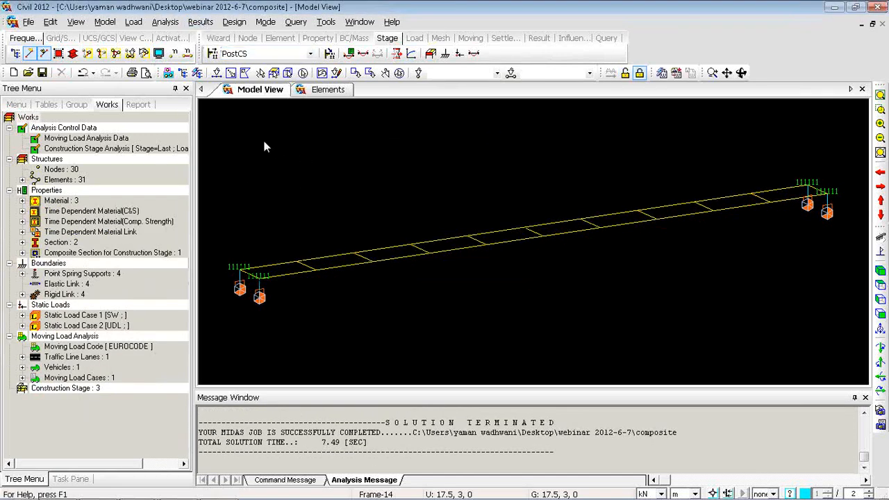
# Auto-generate the steel design load combinations to Eurocode 0 with the ST+CS option and road traffic loads
pyautogui.click(200, 21)
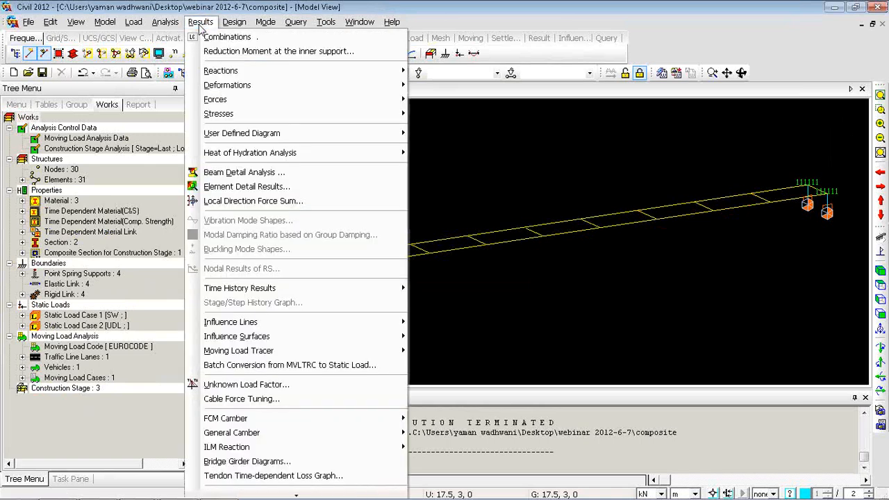
pyautogui.click(211, 40)
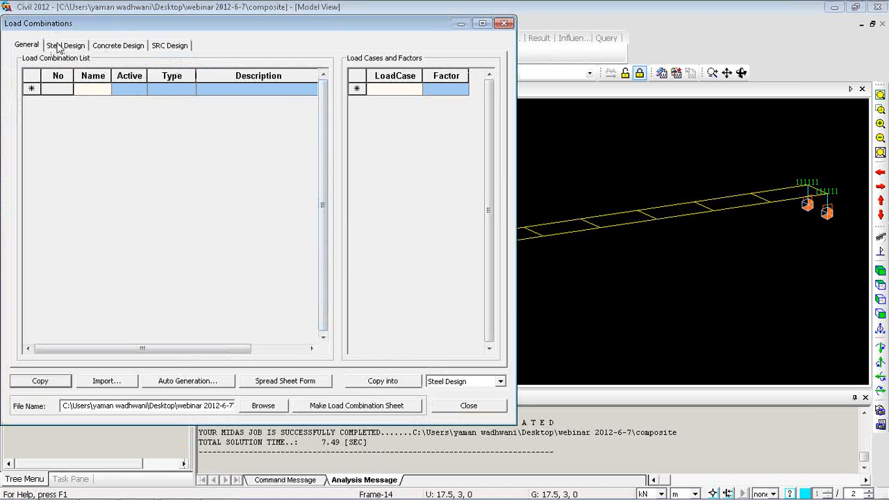
pyautogui.click(59, 46)
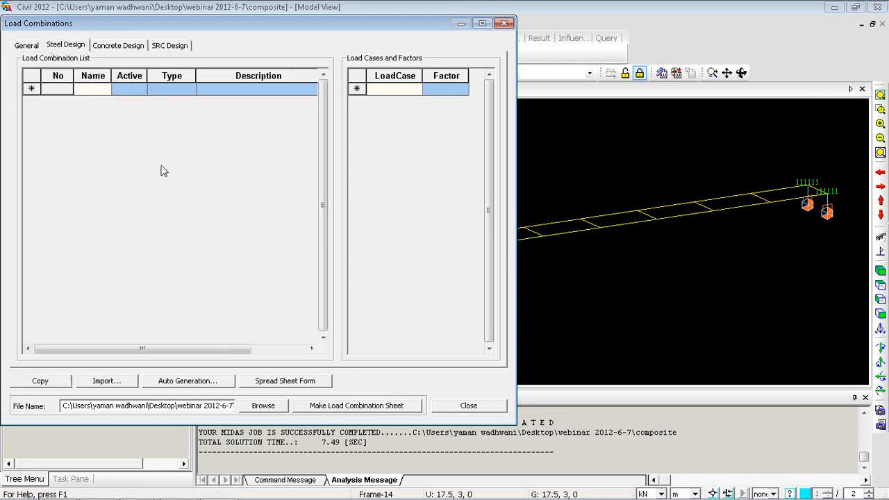
pyautogui.click(166, 380)
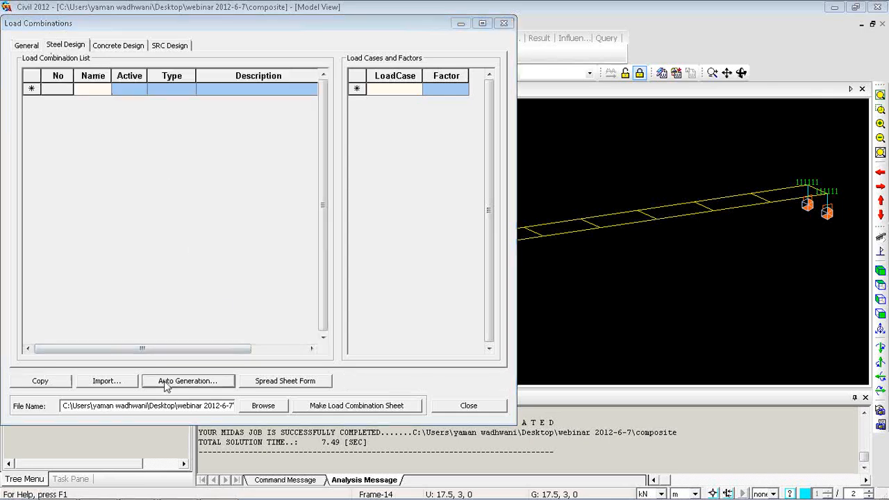
pyautogui.click(278, 77)
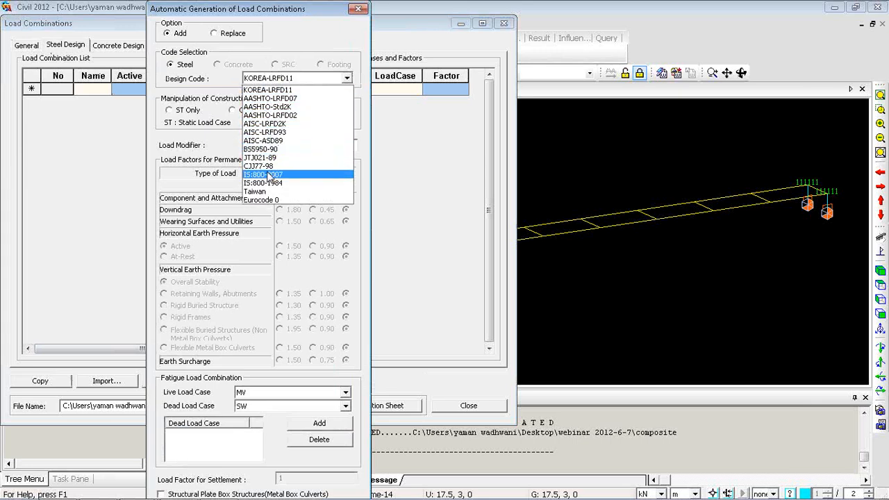
pyautogui.click(259, 199)
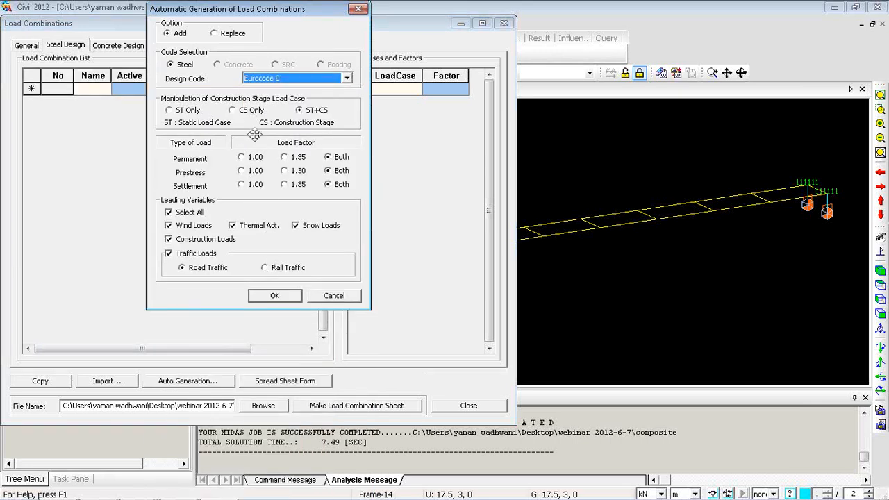
pyautogui.click(275, 295)
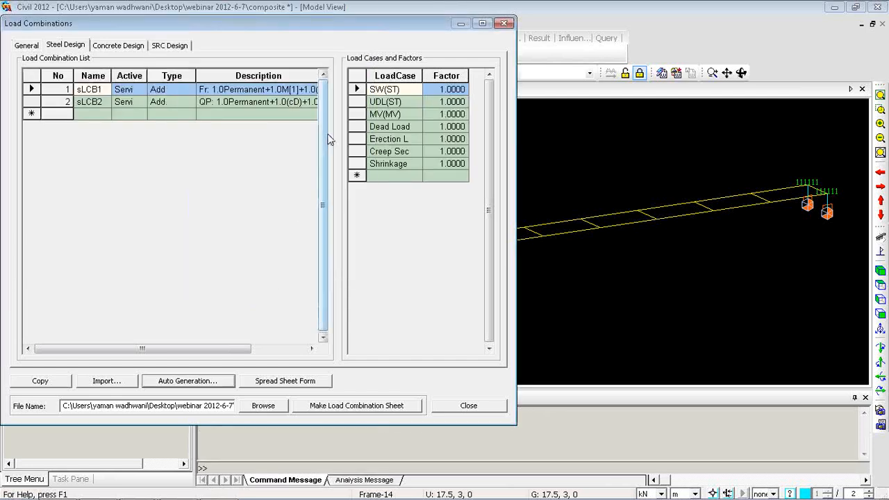
# Compare the load cases and factors of the steel design combinations sLCB1 and sLCB2
pyautogui.click(90, 102)
pyautogui.click(88, 89)
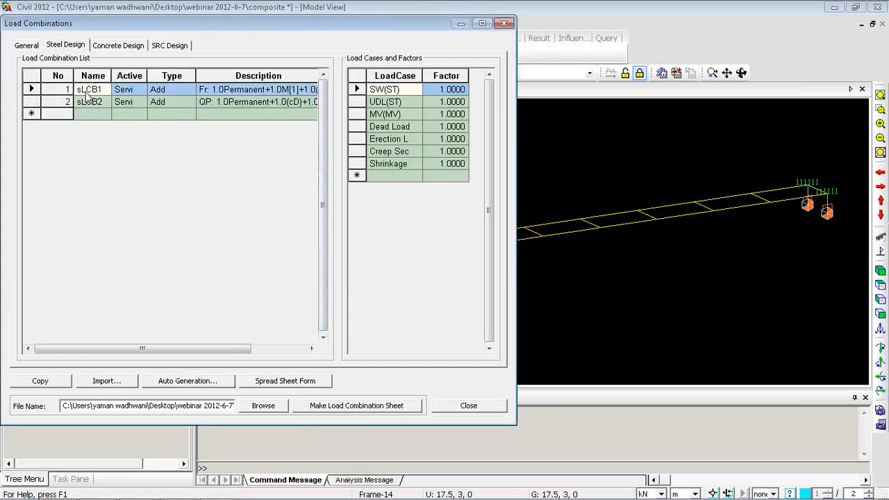
pyautogui.click(89, 101)
pyautogui.click(88, 90)
pyautogui.click(93, 102)
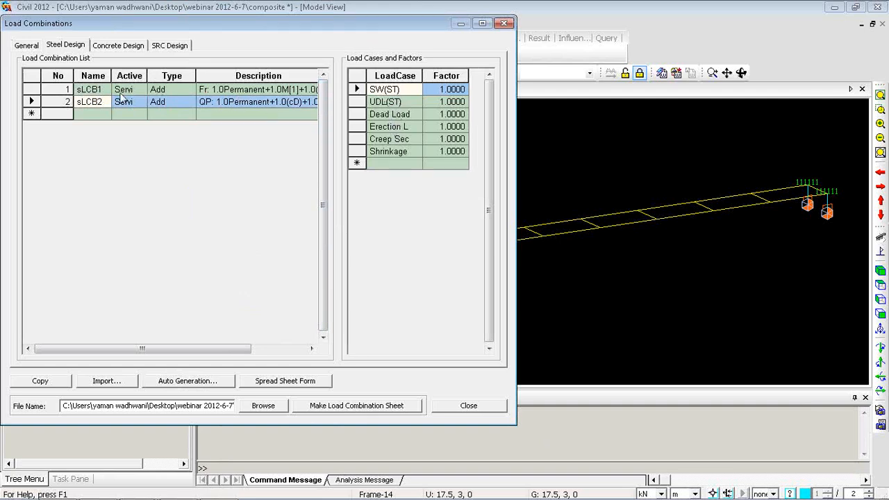
pyautogui.click(98, 91)
pyautogui.click(90, 109)
pyautogui.click(87, 91)
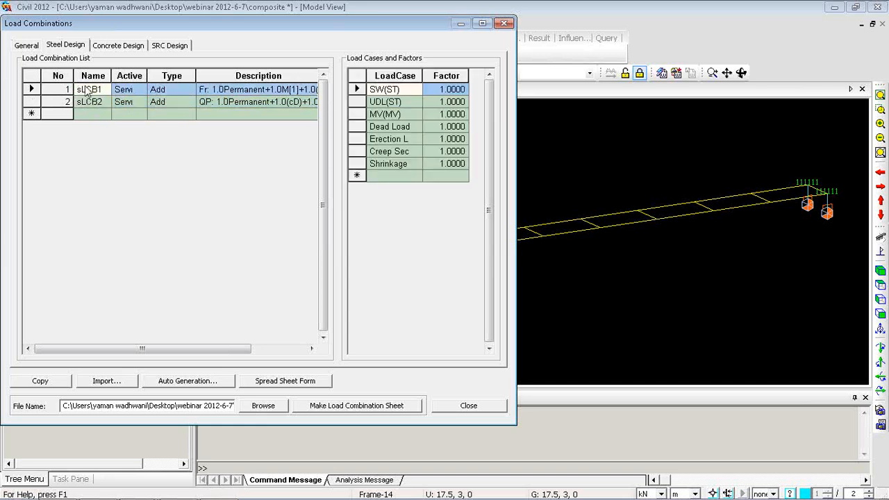
# Set the active type of load combination sLCB1 to Strength/Stress, keep sLCB2 as Serviceability, and close the load combinations
pyautogui.click(141, 90)
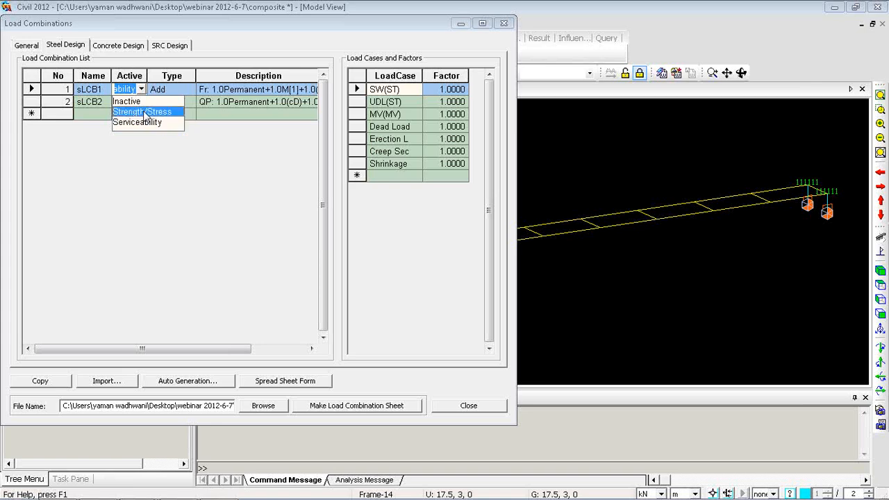
pyautogui.click(144, 112)
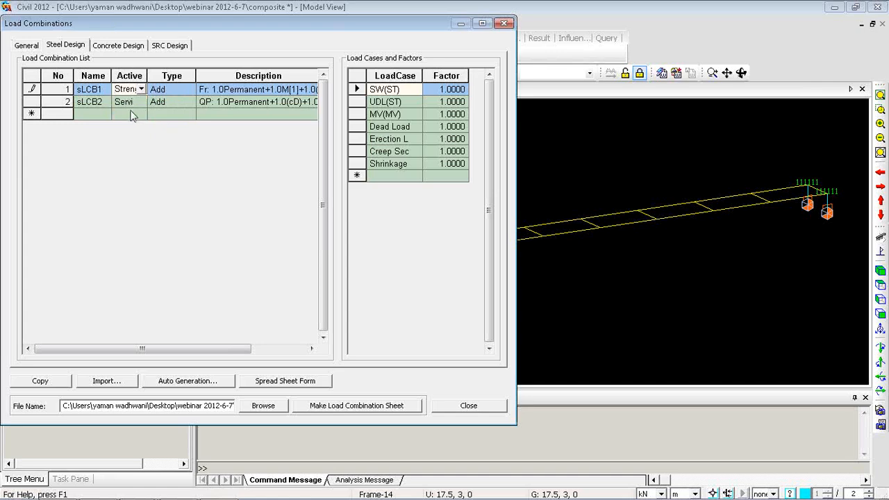
pyautogui.click(130, 113)
pyautogui.click(124, 89)
pyautogui.click(125, 101)
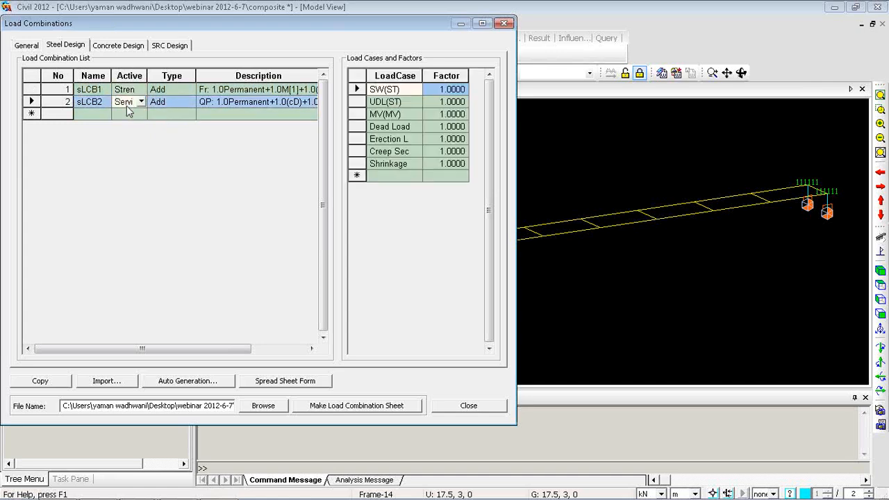
pyautogui.click(124, 114)
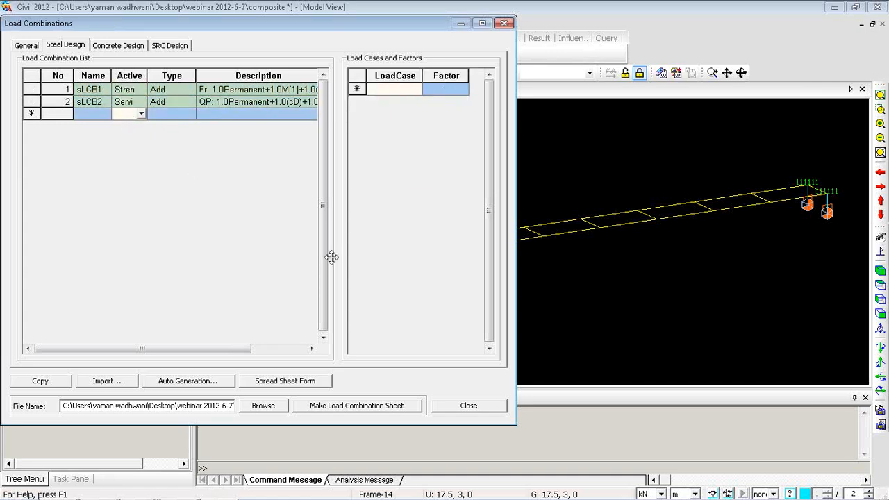
pyautogui.click(468, 405)
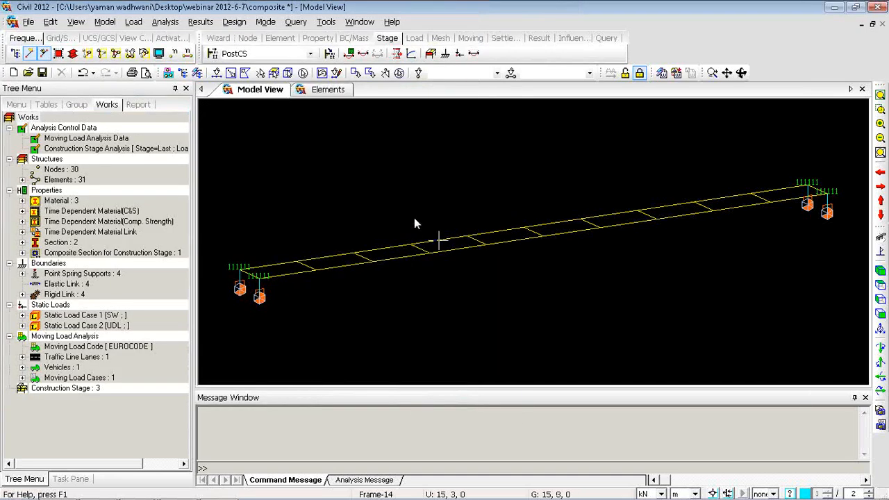
pyautogui.rightClick(307, 117)
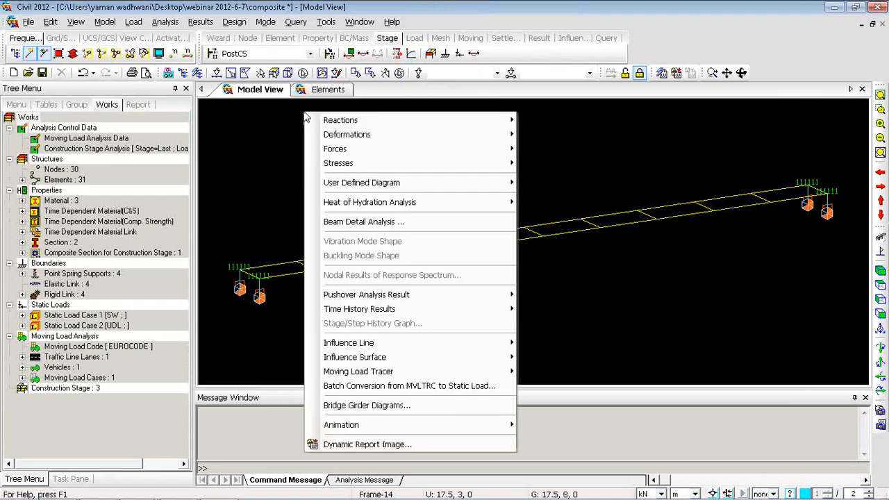
pyautogui.click(275, 108)
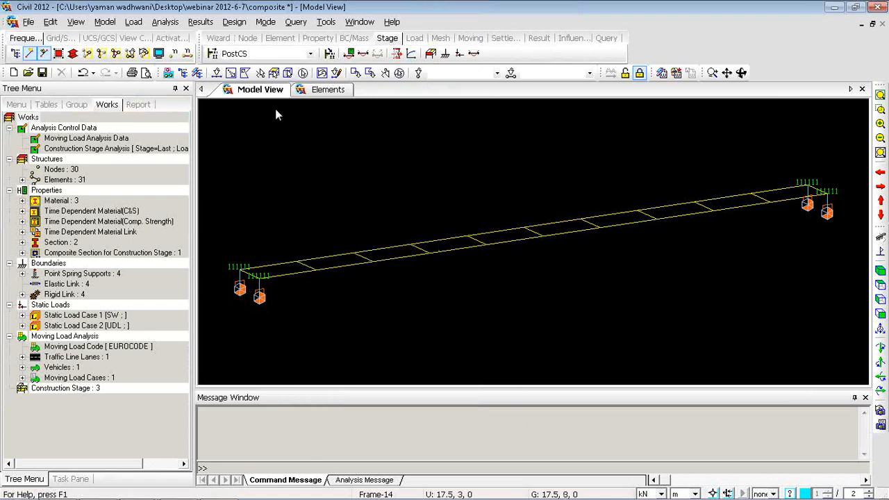
pyautogui.click(640, 77)
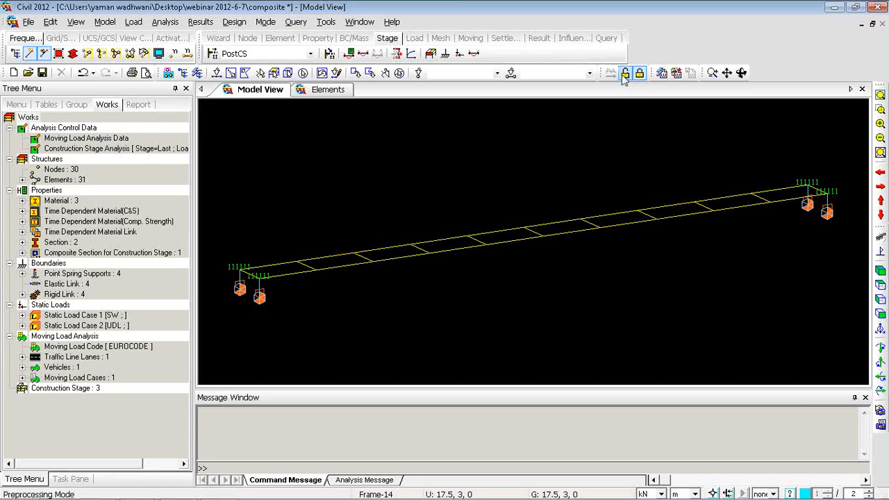
pyautogui.click(626, 74)
pyautogui.click(640, 73)
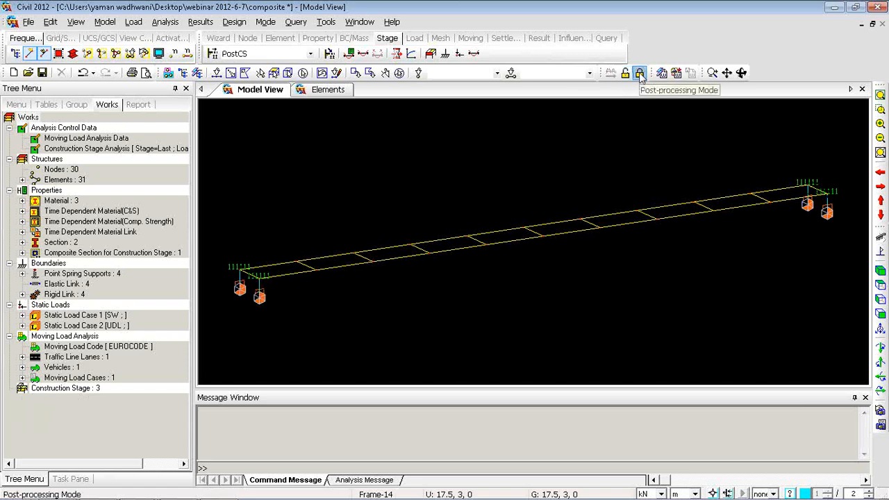
# Display the FXYZ reaction forces with values for load case ST: SW in the front view of the bridge
pyautogui.click(201, 22)
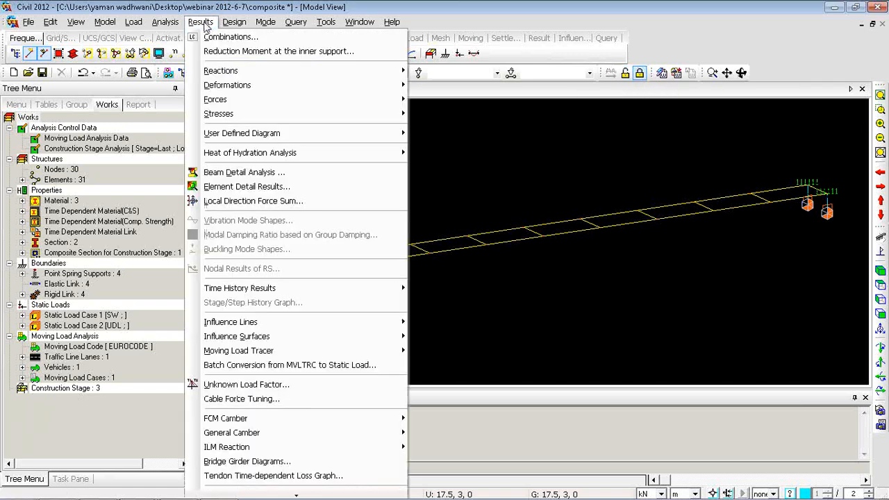
pyautogui.moveTo(297, 71)
pyautogui.click(421, 72)
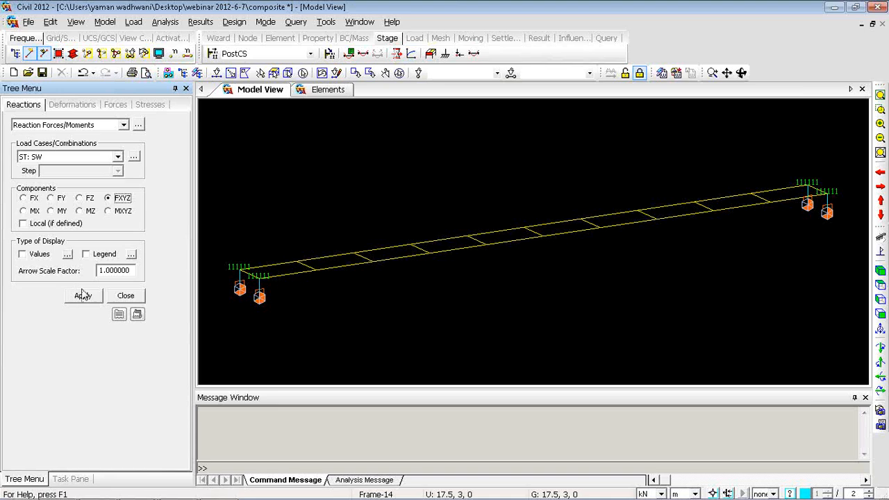
pyautogui.click(34, 254)
pyautogui.click(83, 296)
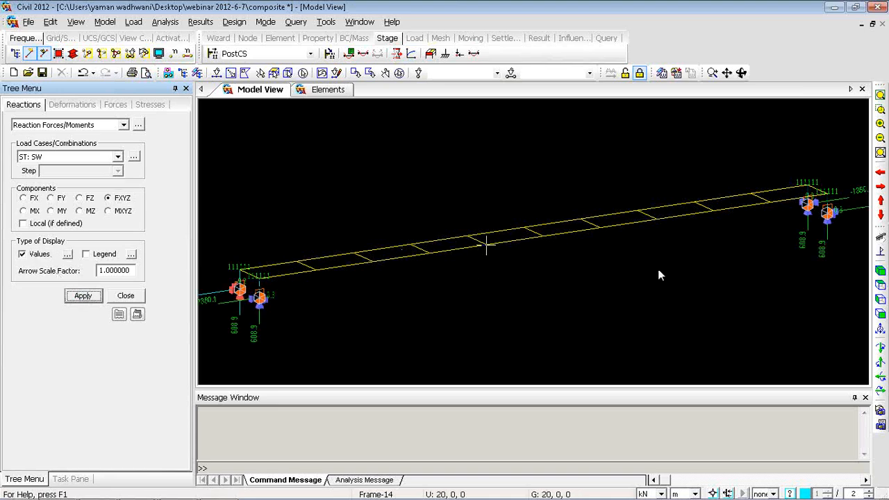
pyautogui.click(880, 314)
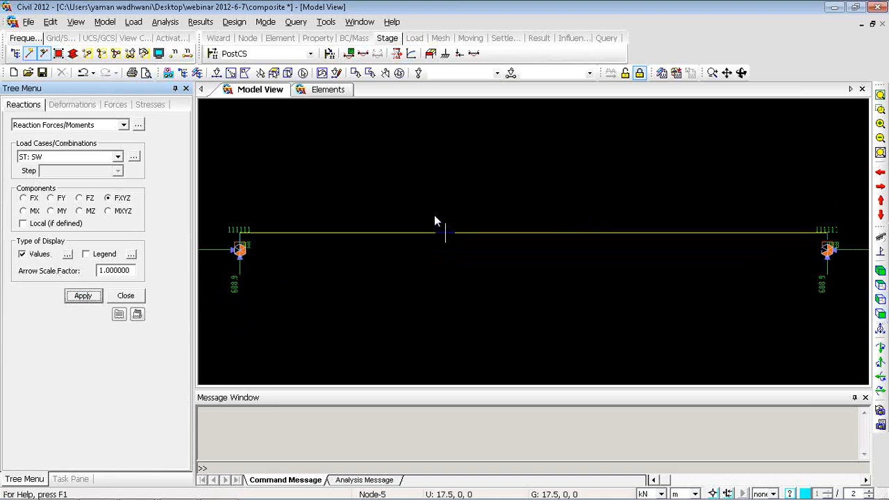
pyautogui.scroll(-2, 445, 277)
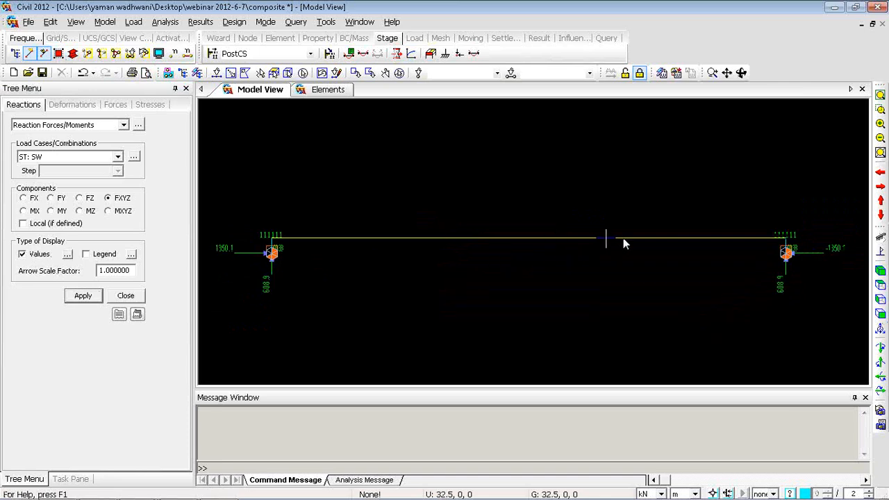
# Display the DXYZ deformed shape for self-weight with values and legend, and switch the results to construction stage CS1
pyautogui.click(84, 108)
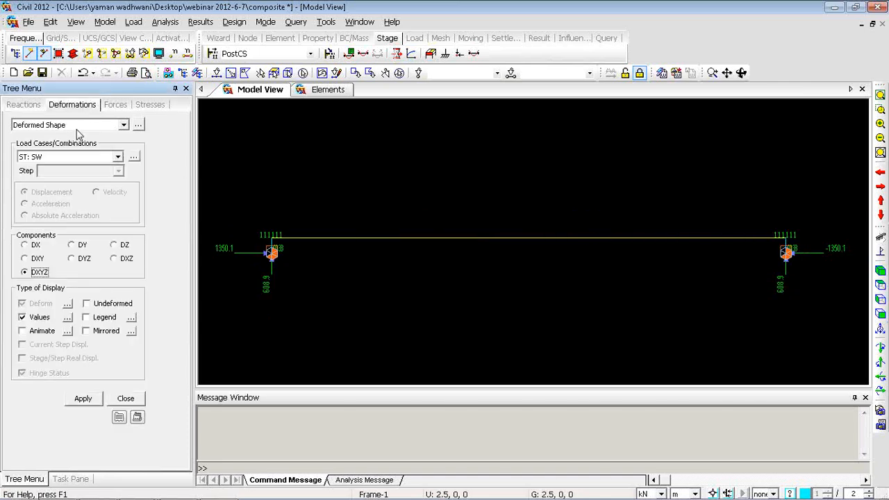
pyautogui.click(84, 398)
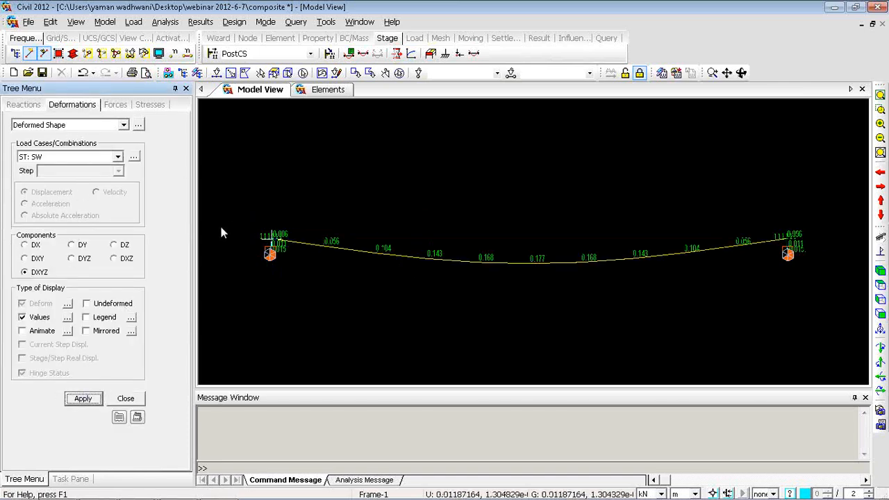
pyautogui.click(86, 317)
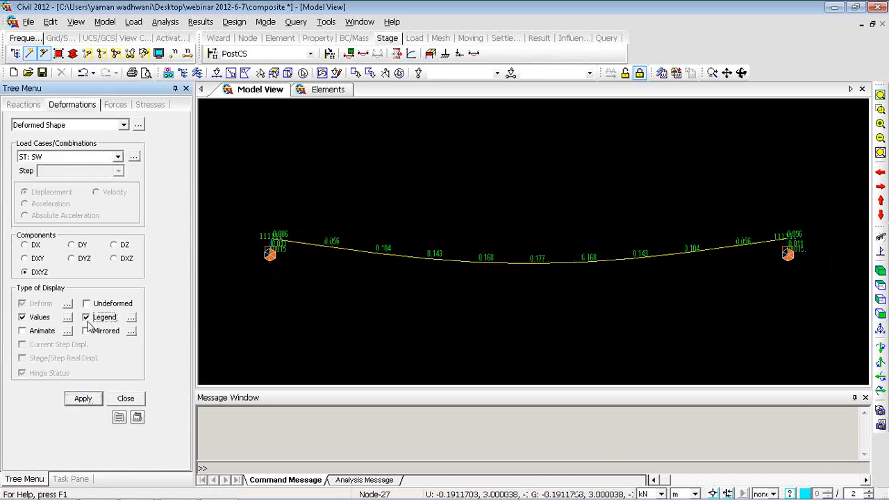
pyautogui.click(85, 398)
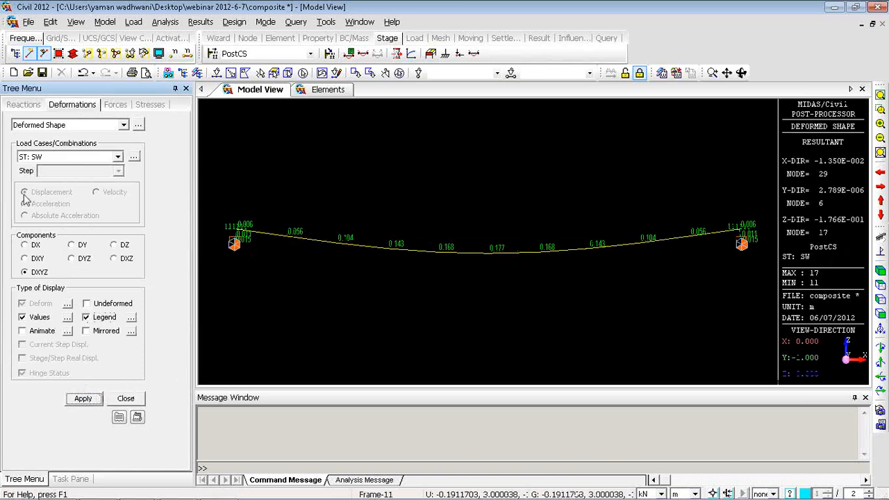
pyautogui.click(255, 60)
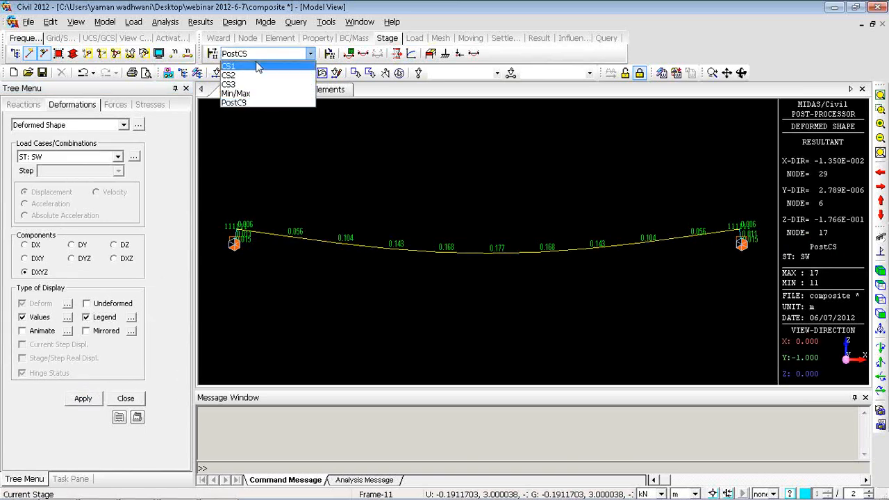
pyautogui.click(247, 66)
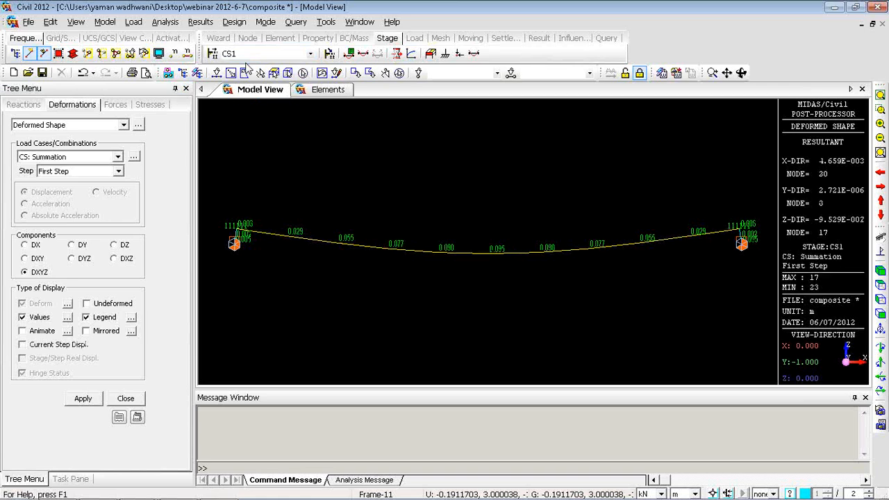
# Set up beam force diagrams for the construction-stage load case CS: Dead Load
pyautogui.click(117, 105)
pyautogui.click(111, 125)
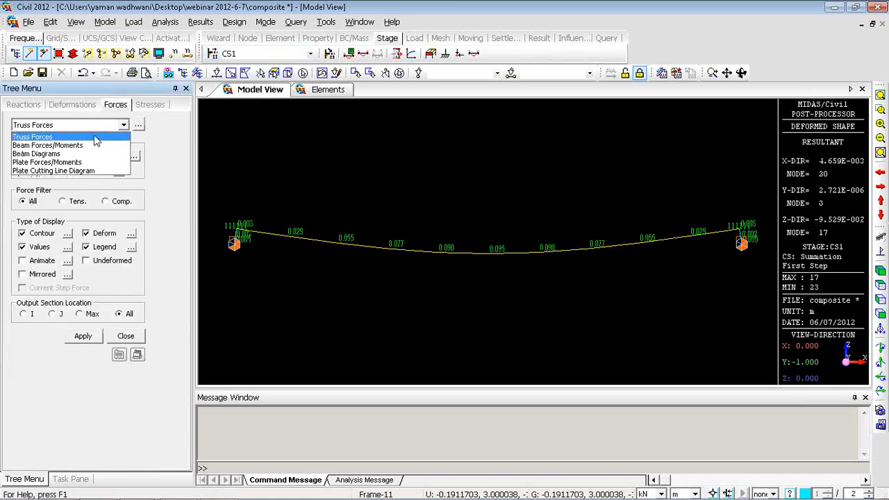
pyautogui.click(88, 153)
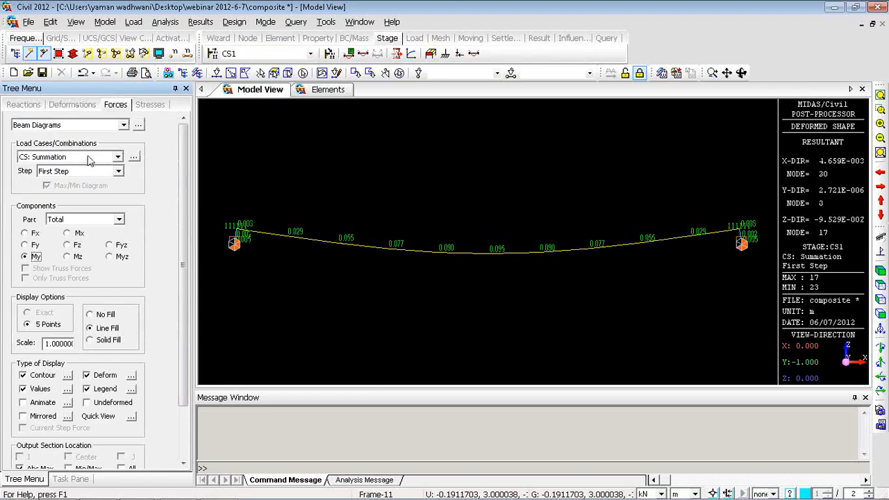
pyautogui.click(118, 157)
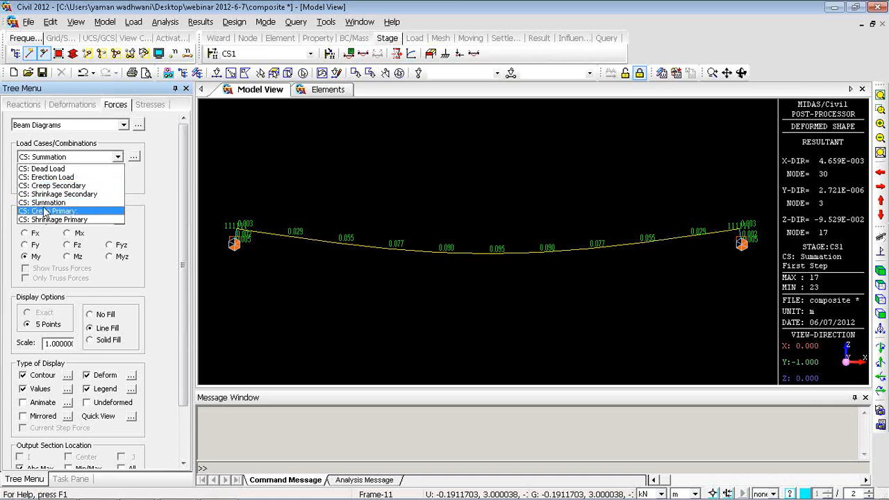
pyautogui.click(44, 203)
pyautogui.click(50, 158)
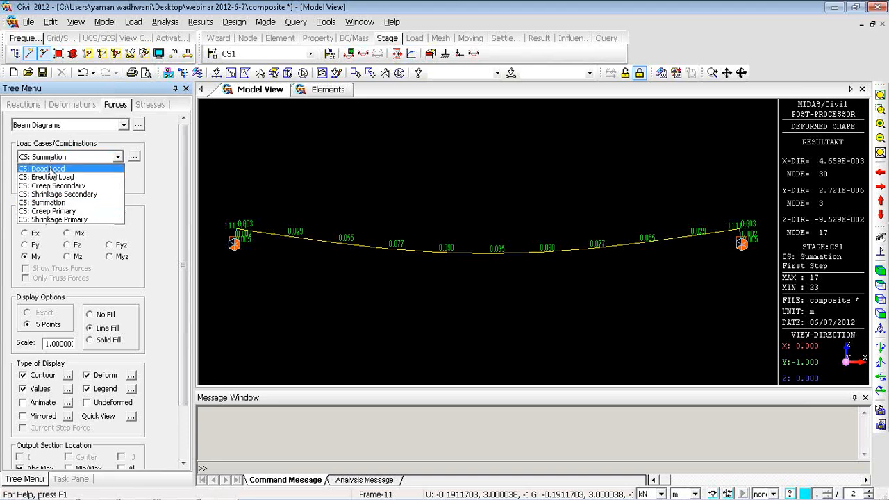
pyautogui.click(49, 203)
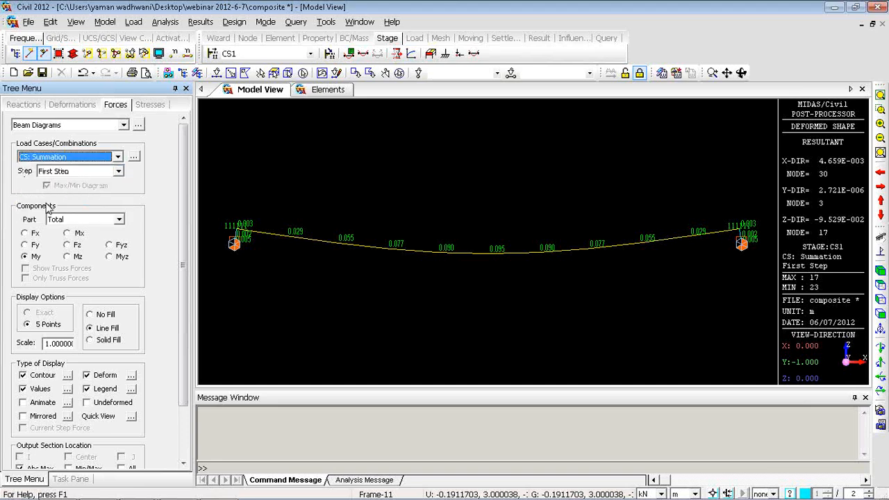
pyautogui.click(54, 159)
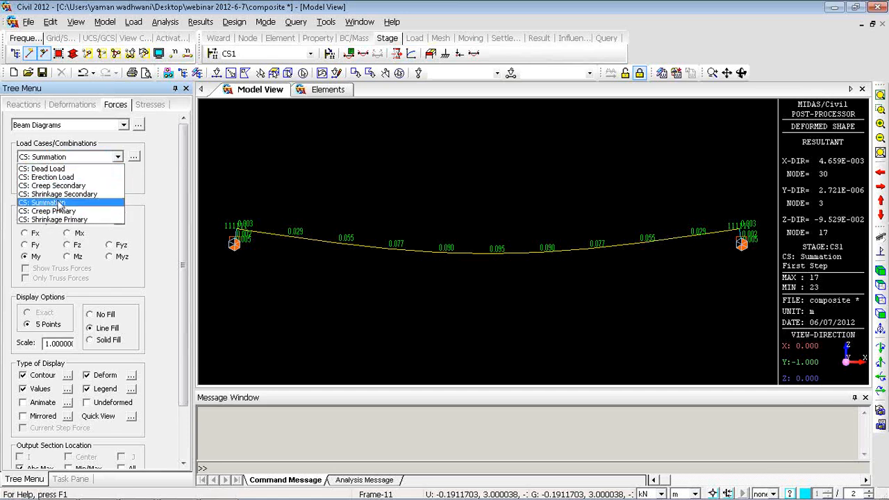
pyautogui.click(53, 169)
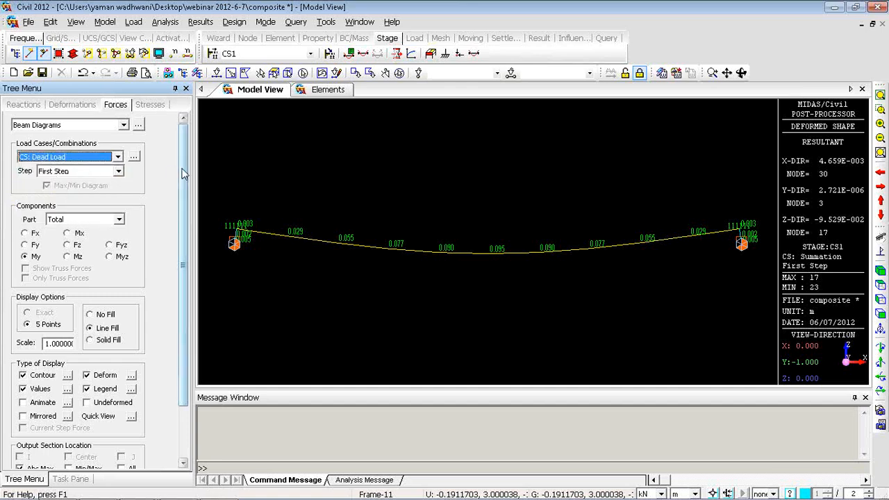
# Plot the dead load My moment diagram for Part 1 of the composite section, narrowing the settings pane
pyautogui.click(112, 220)
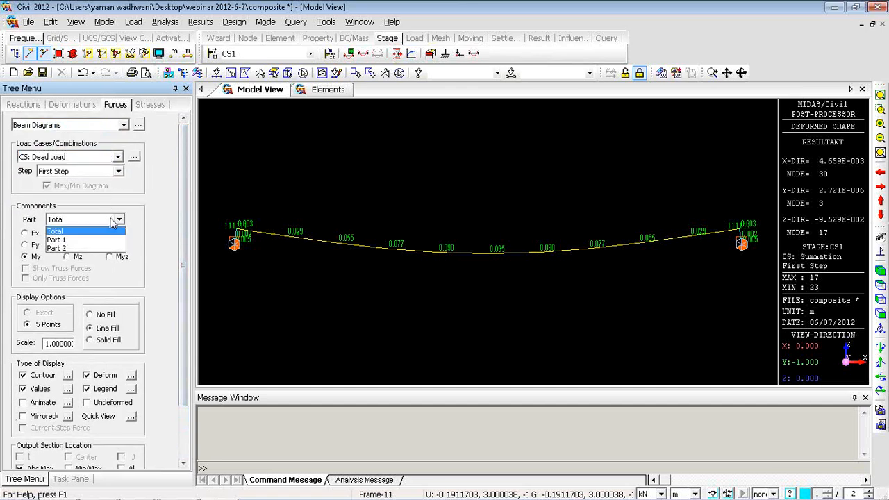
pyautogui.click(73, 232)
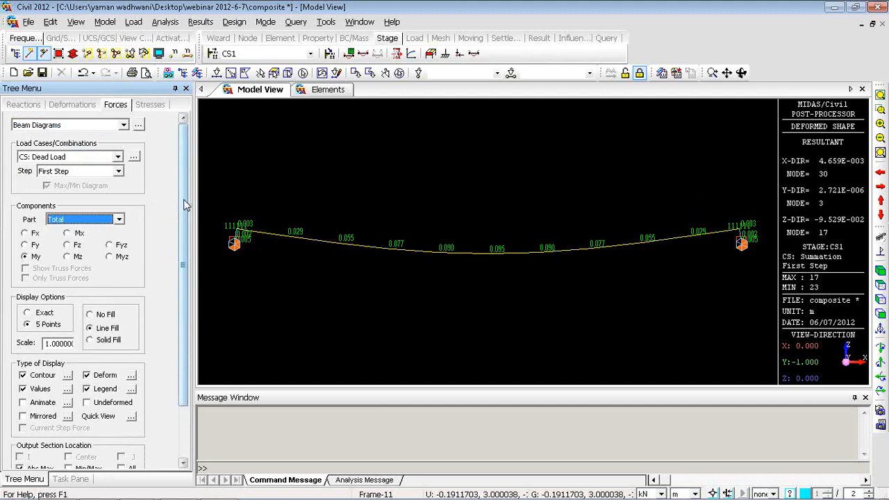
pyautogui.scroll(-1, 184, 219)
pyautogui.moveTo(185, 215); pyautogui.dragTo(195, 194)
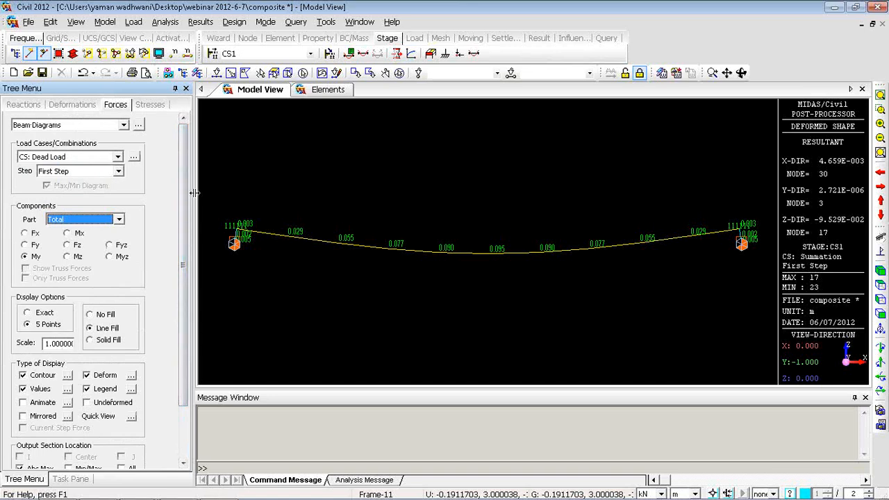
pyautogui.moveTo(195, 194); pyautogui.dragTo(158, 202)
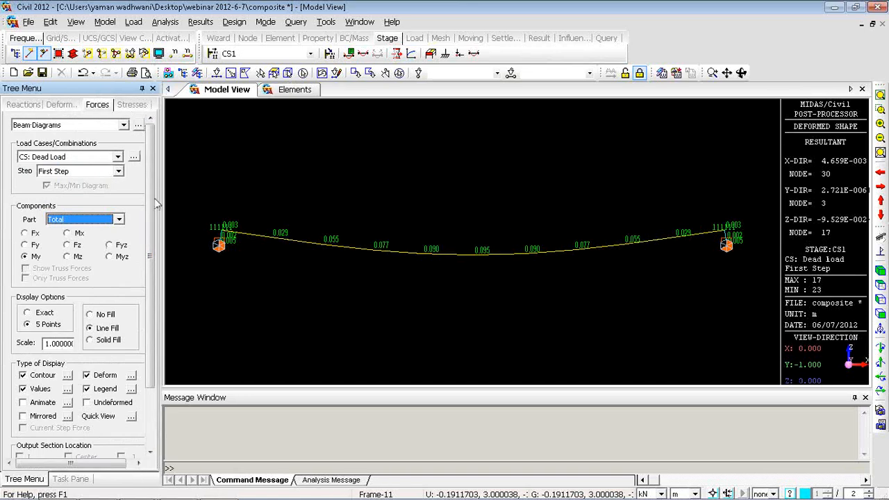
pyautogui.click(115, 218)
pyautogui.click(68, 237)
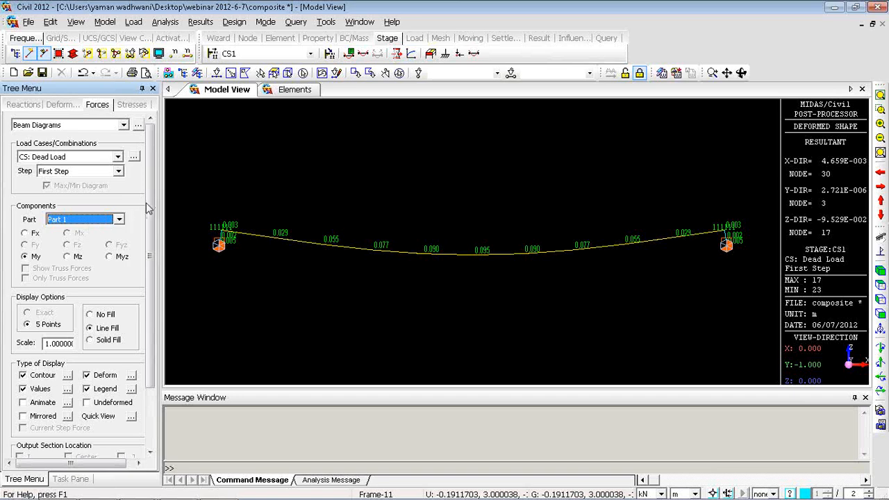
pyautogui.scroll(-3, 148, 208)
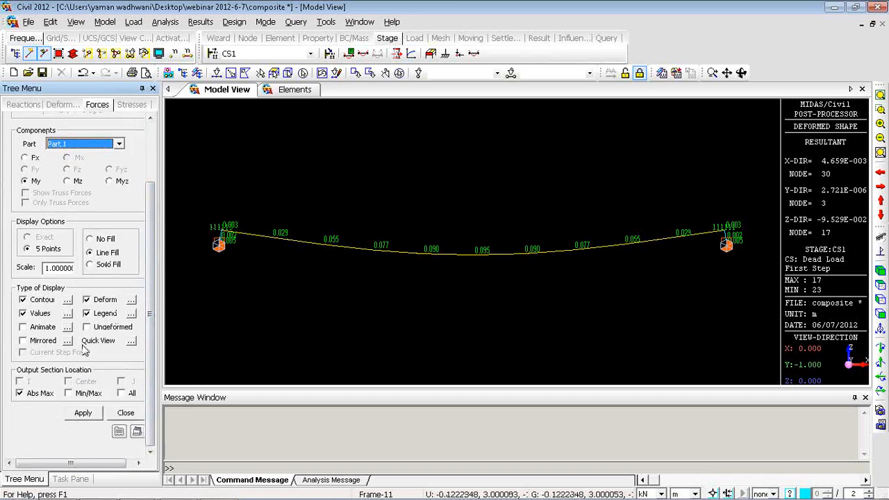
pyautogui.click(84, 412)
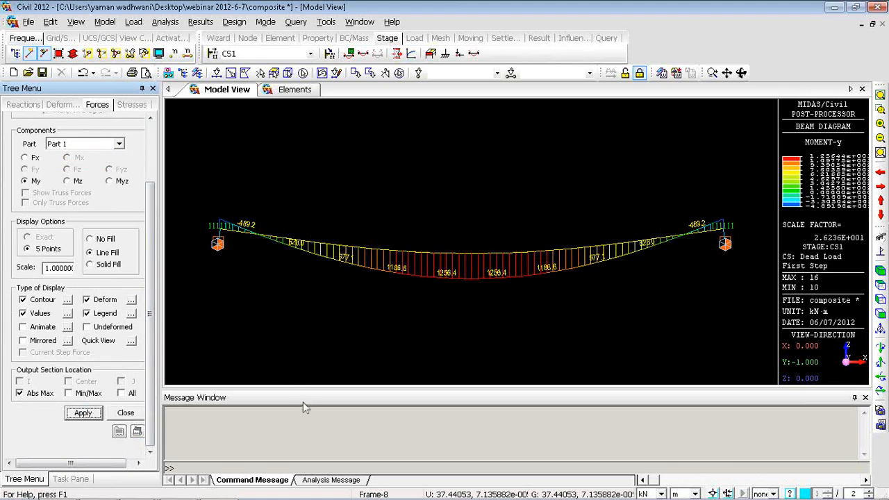
# Enlarge the model view and compare the dead load moment diagram across stages CS1, CS2 and CS3, finishing on CS2
pyautogui.moveTo(309, 440); pyautogui.dragTo(309, 442)
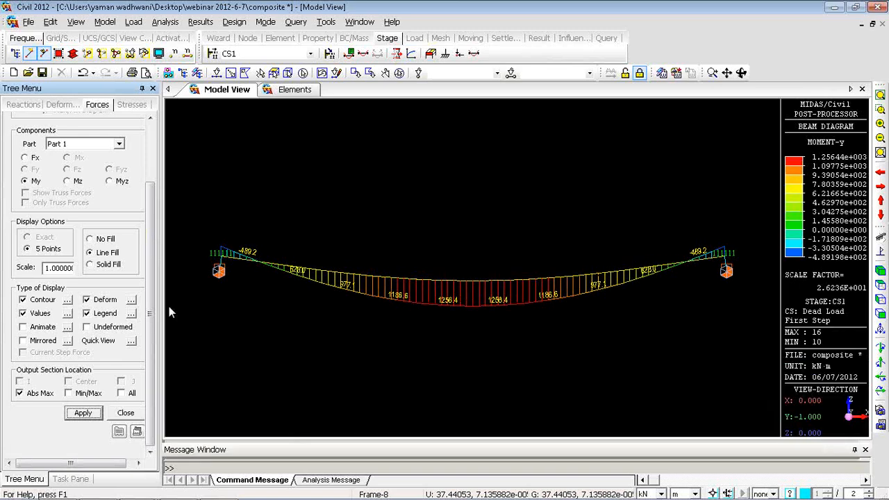
pyautogui.click(236, 53)
pyautogui.click(235, 75)
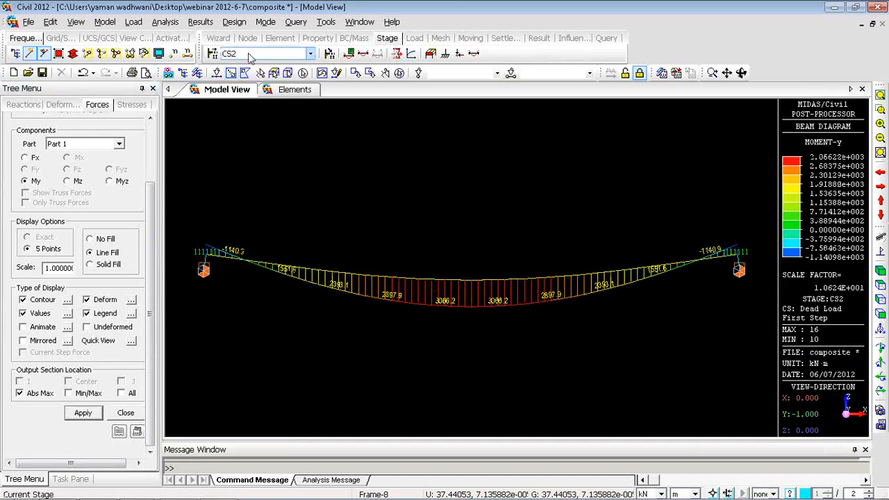
pyautogui.click(250, 58)
pyautogui.click(245, 85)
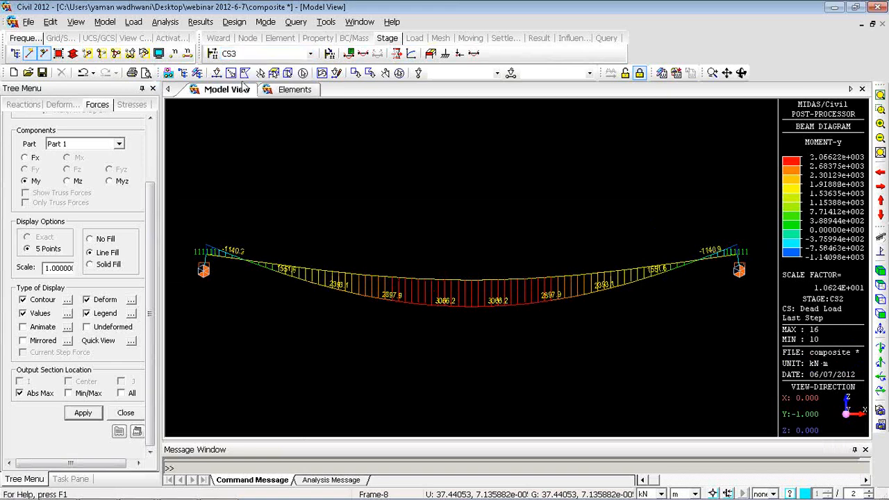
pyautogui.click(247, 56)
pyautogui.click(240, 74)
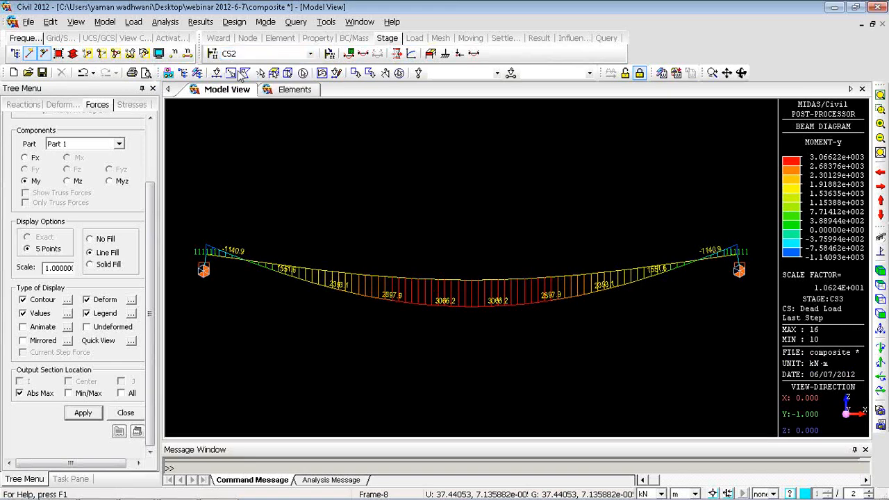
pyautogui.click(243, 54)
pyautogui.click(236, 66)
pyautogui.click(248, 55)
pyautogui.click(243, 75)
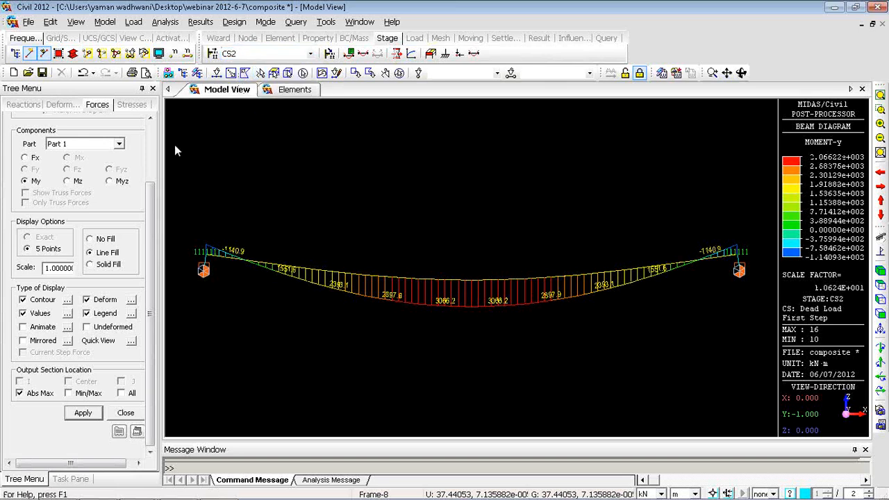
# Switch the beam diagram to load case CS: Erection Load and view it for stage CS1, followed by CS2
pyautogui.scroll(3, 84, 208)
pyautogui.click(102, 158)
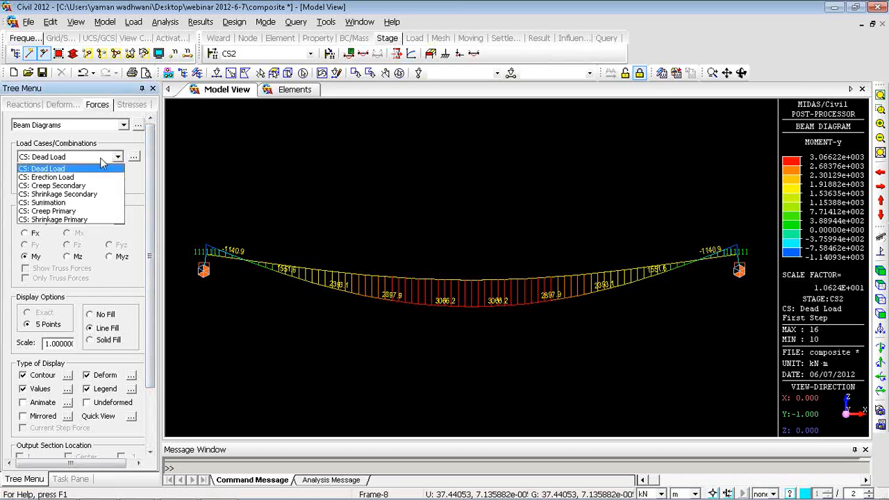
pyautogui.click(97, 177)
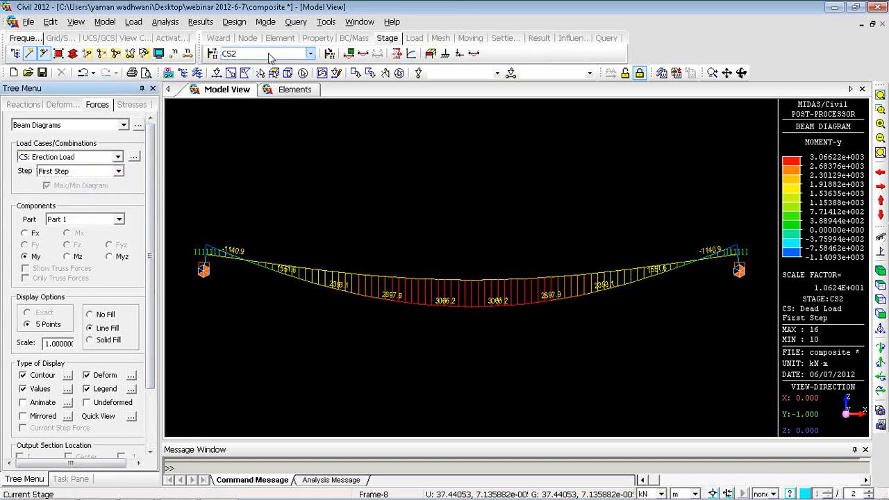
pyautogui.click(271, 56)
pyautogui.click(245, 66)
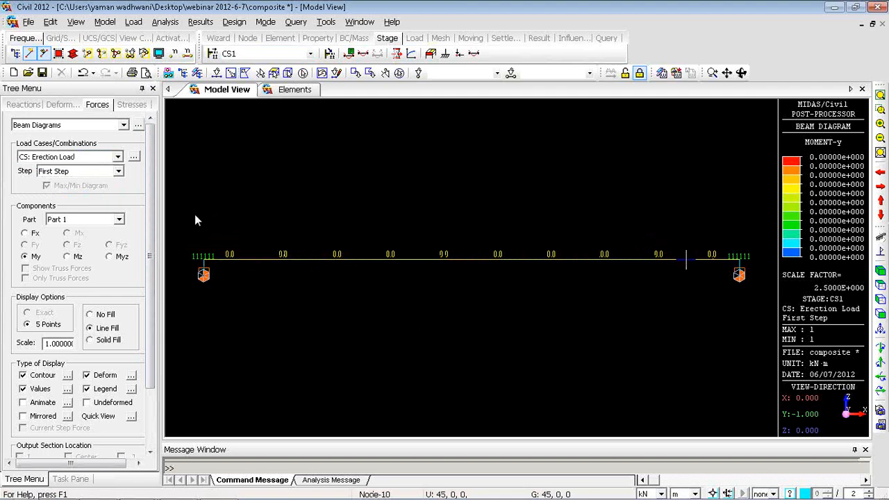
pyautogui.click(252, 56)
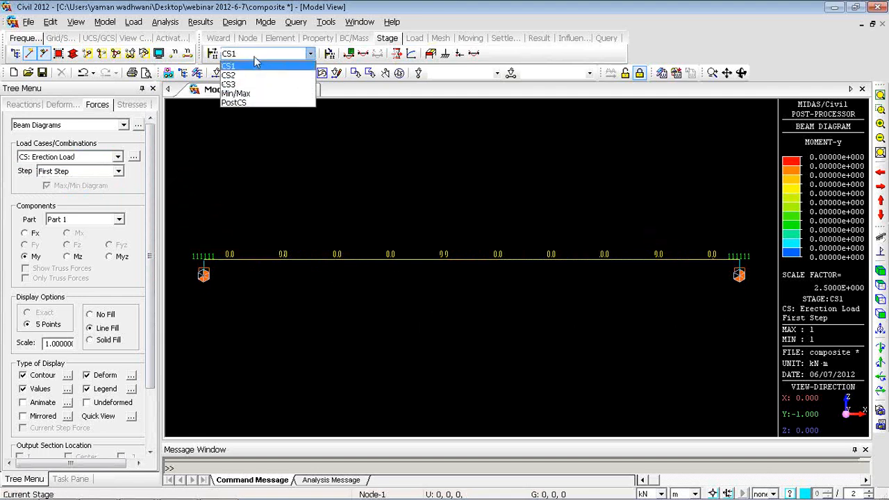
pyautogui.click(250, 75)
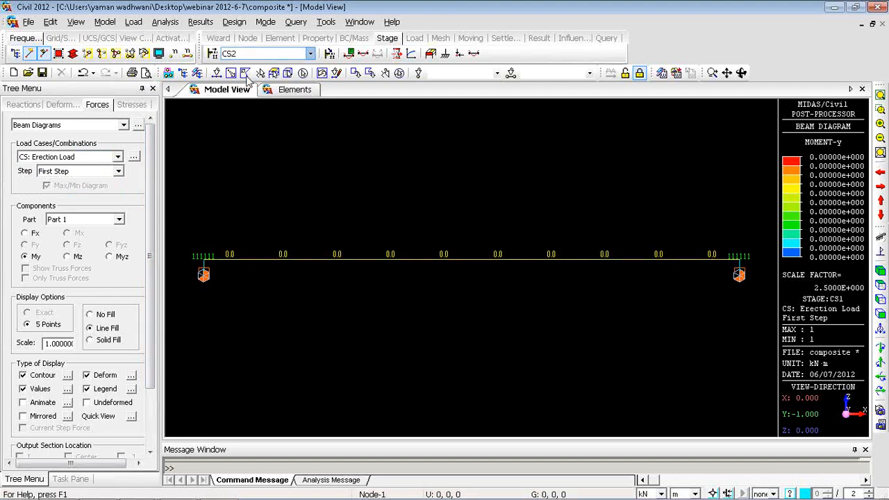
# Plot the CS: Erection Load My moment diagram at stage CS2 for the Total section
pyautogui.click(119, 219)
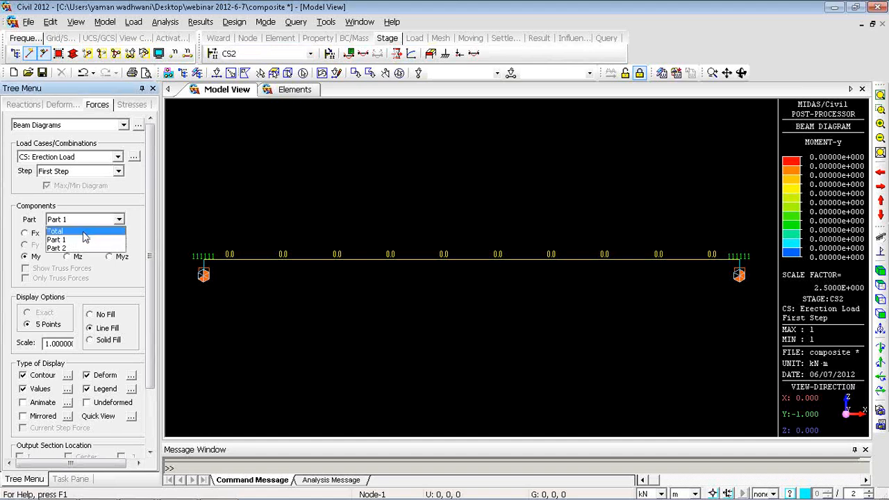
pyautogui.click(55, 231)
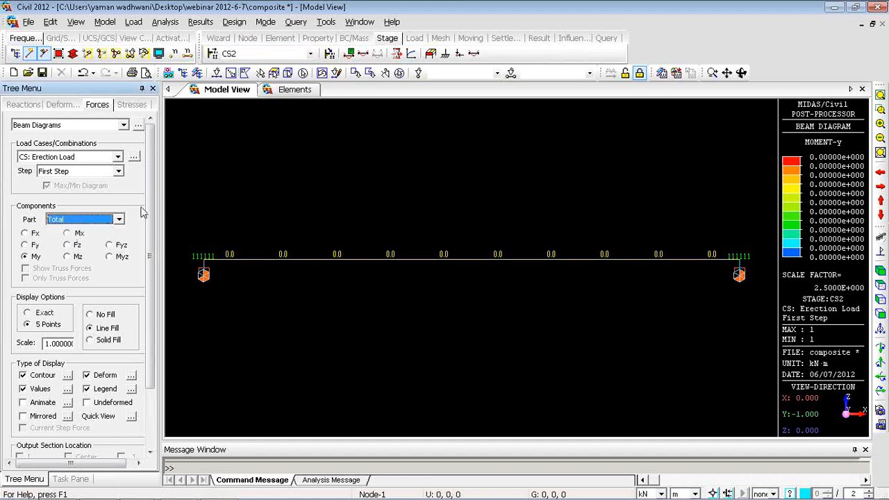
pyautogui.scroll(-3, 142, 215)
pyautogui.click(83, 414)
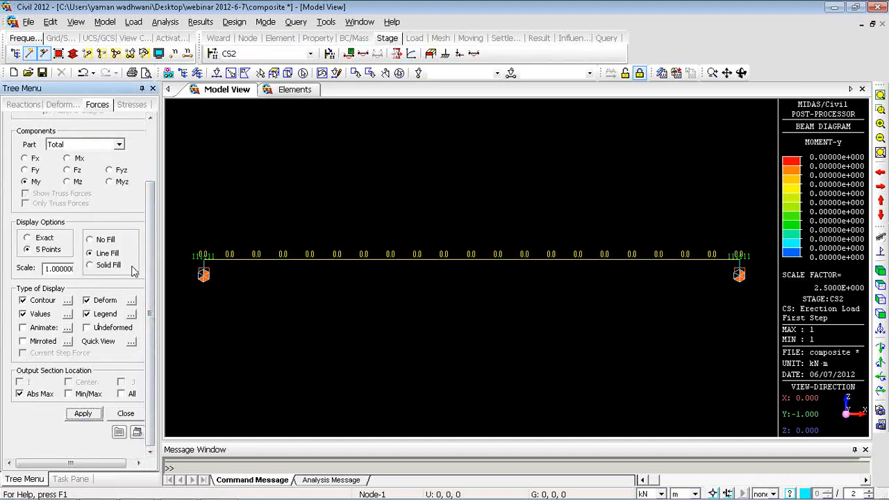
# Switch the erection load moment diagram to Last Step
pyautogui.moveTo(150, 266); pyautogui.dragTo(160, 161)
pyautogui.click(118, 171)
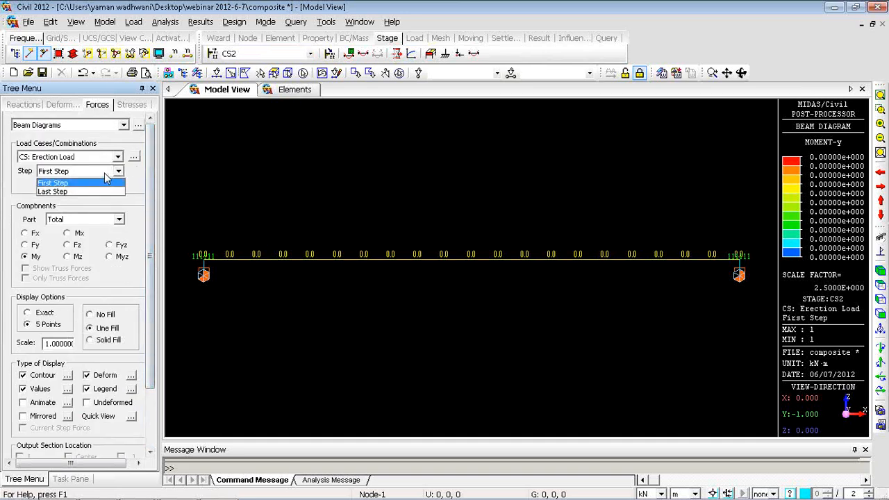
pyautogui.click(70, 194)
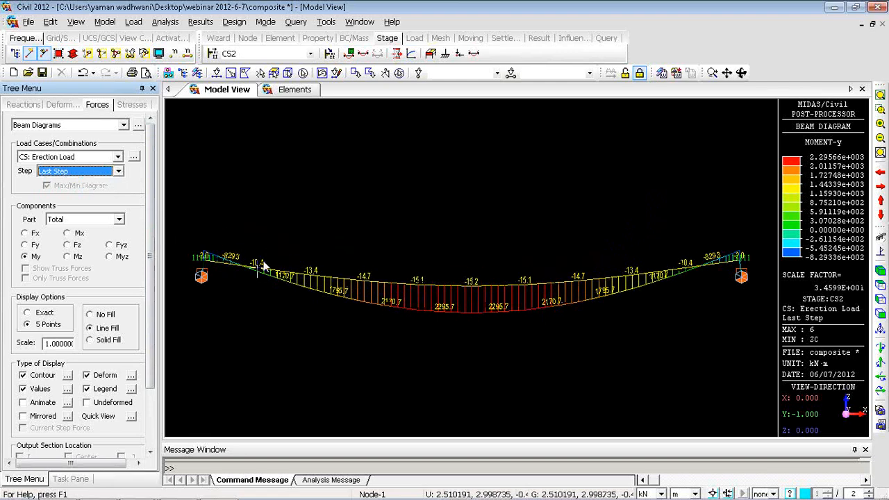
pyautogui.click(217, 72)
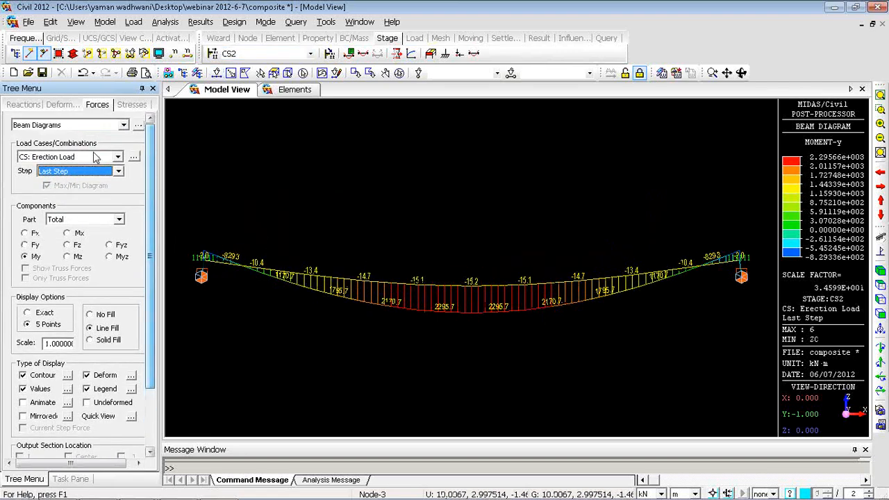
# Display the CS: Creep Primary deformed shape for stage CS3, overlaid with the undeformed model
pyautogui.click(117, 157)
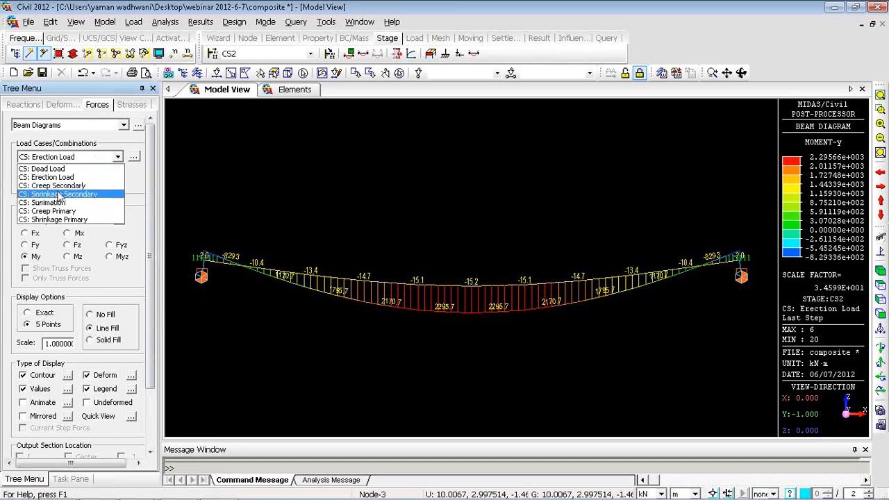
pyautogui.click(52, 211)
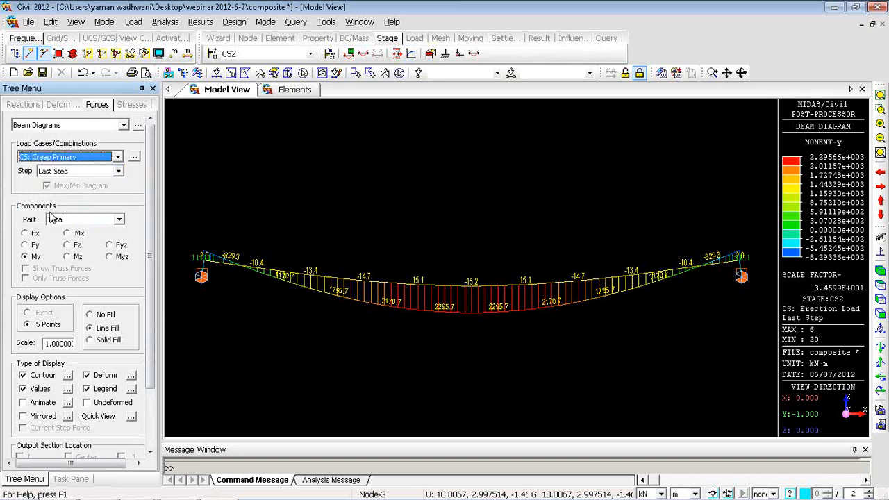
pyautogui.click(61, 104)
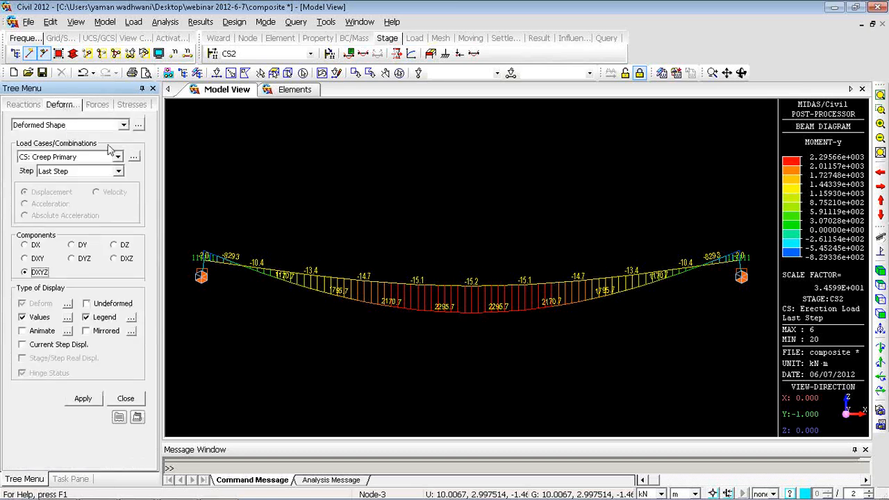
pyautogui.click(278, 53)
pyautogui.click(245, 93)
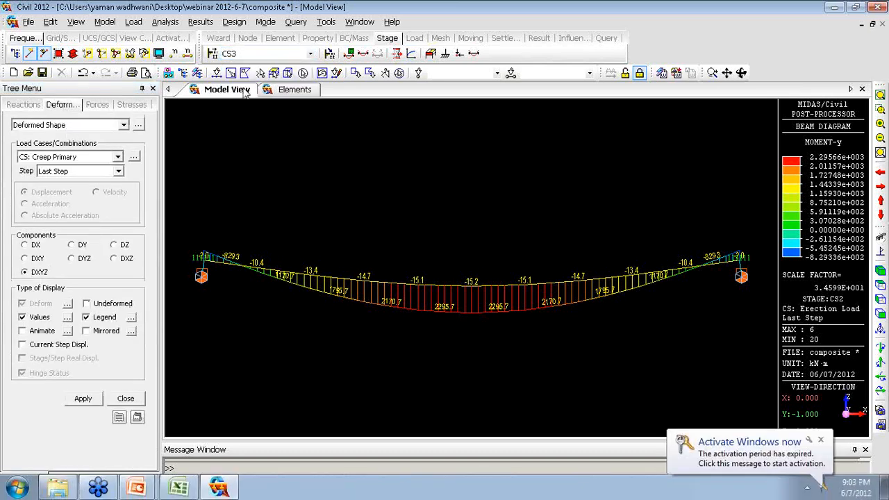
pyautogui.click(83, 398)
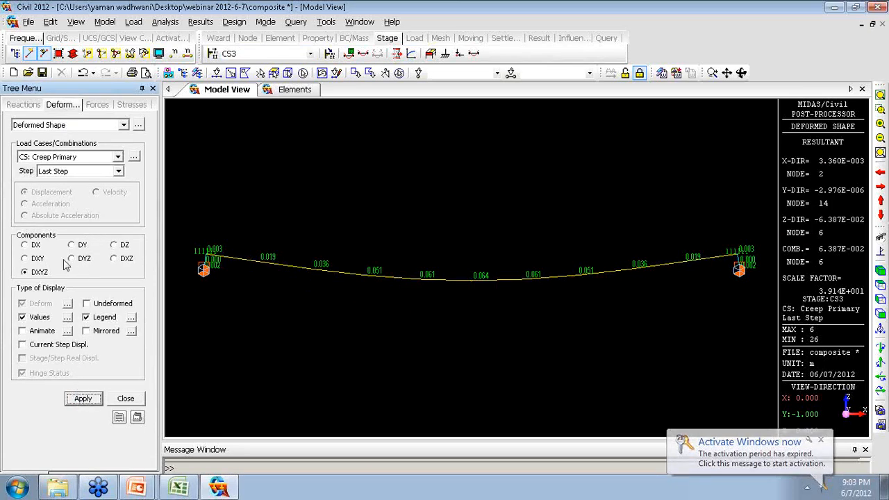
pyautogui.click(86, 304)
pyautogui.click(84, 399)
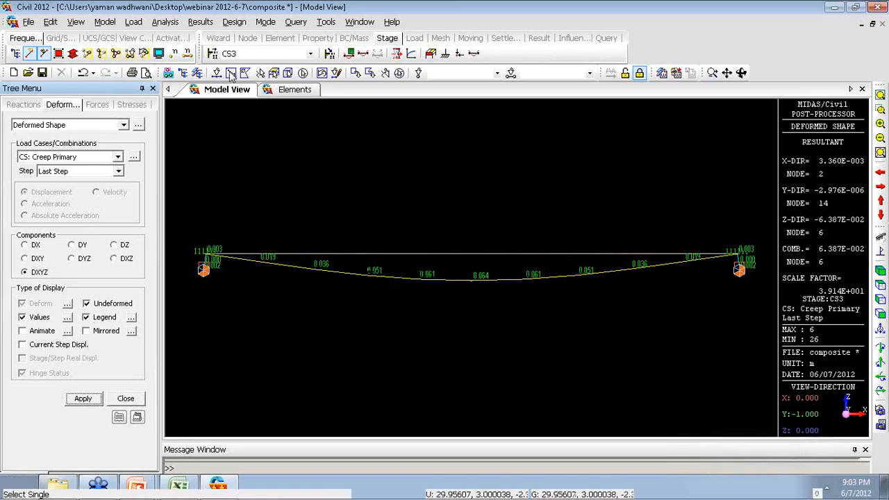
# Compare the CS: Dead Load deformed shape with CS: Creep Primary at stage CS3, finishing on CS: Creep Primary
pyautogui.click(111, 158)
pyautogui.click(75, 175)
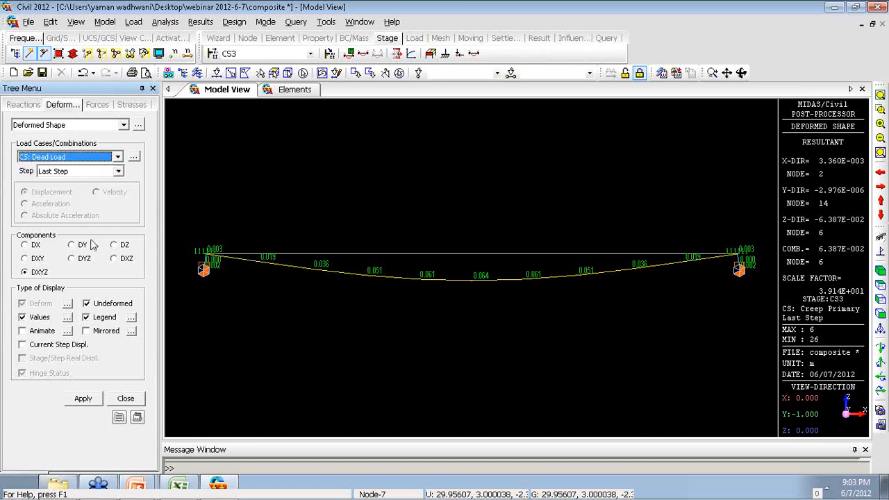
pyautogui.click(84, 398)
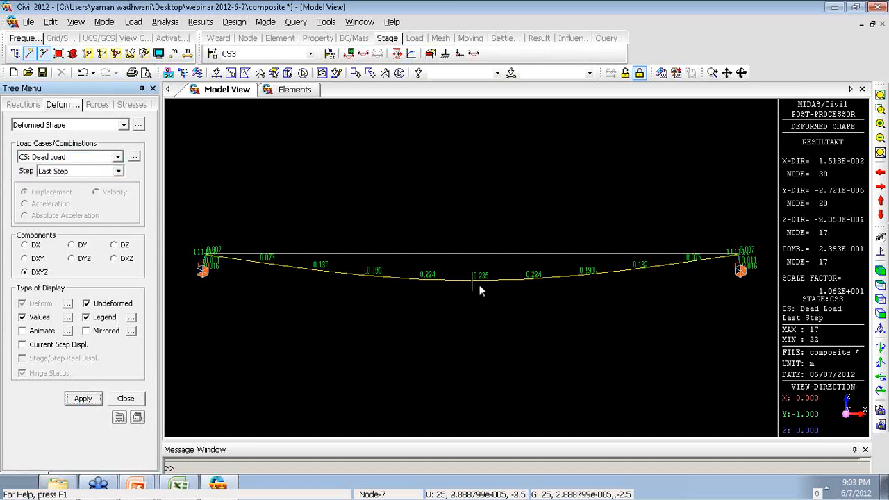
pyautogui.click(86, 157)
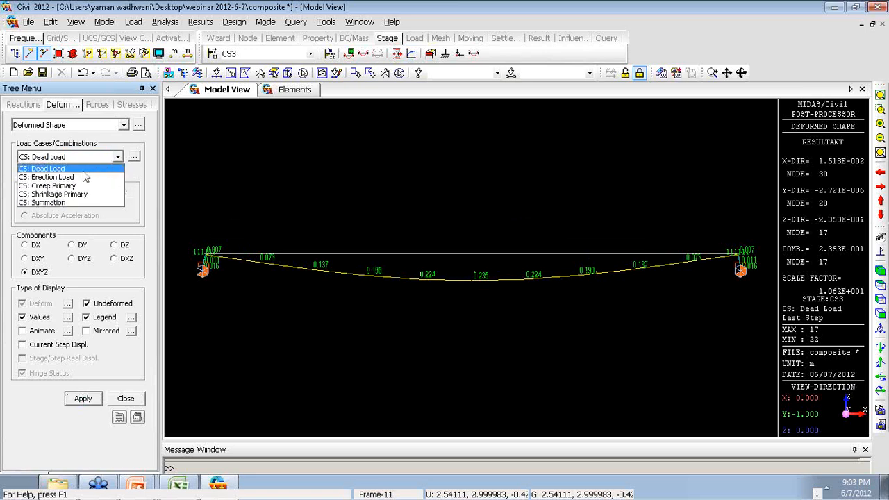
pyautogui.click(76, 186)
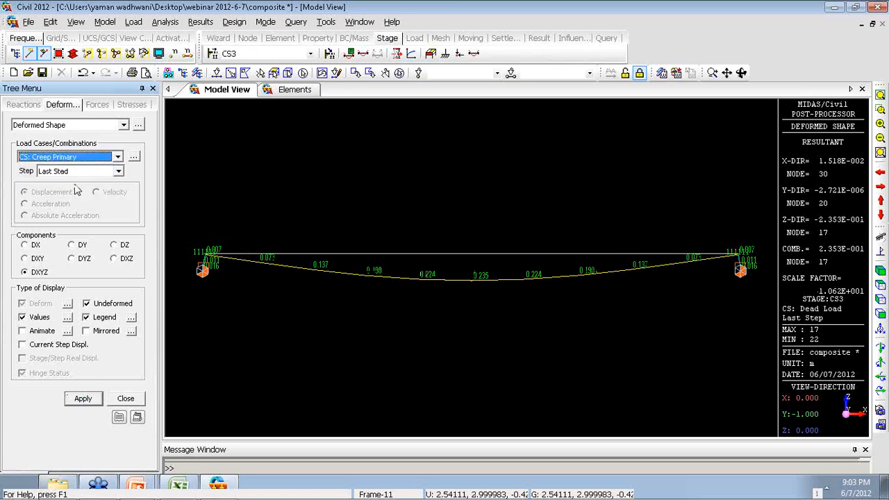
pyautogui.click(83, 399)
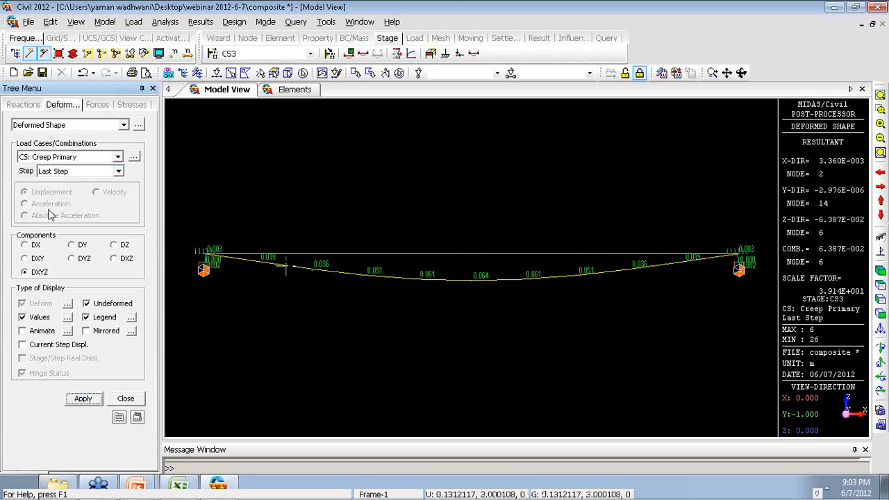
# View the CS: Shrinkage Primary deformed shape for stage CS3 and close the deformed shape settings
pyautogui.click(49, 157)
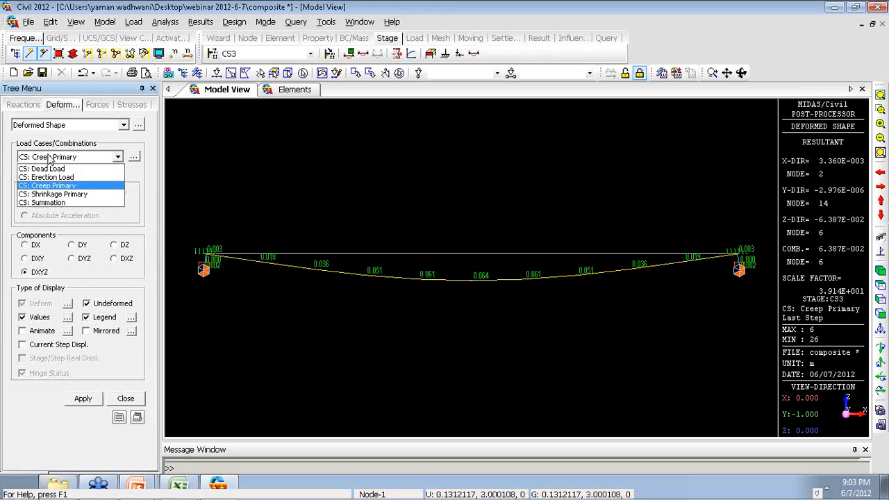
pyautogui.click(50, 194)
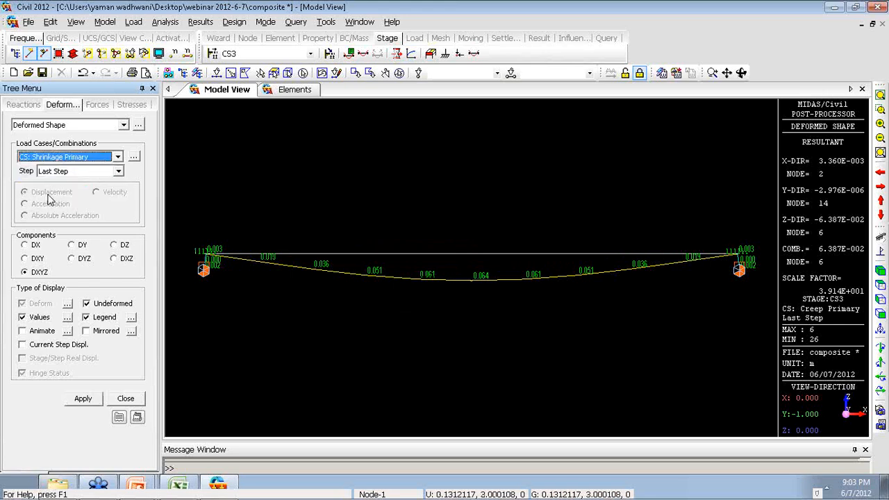
pyautogui.click(82, 398)
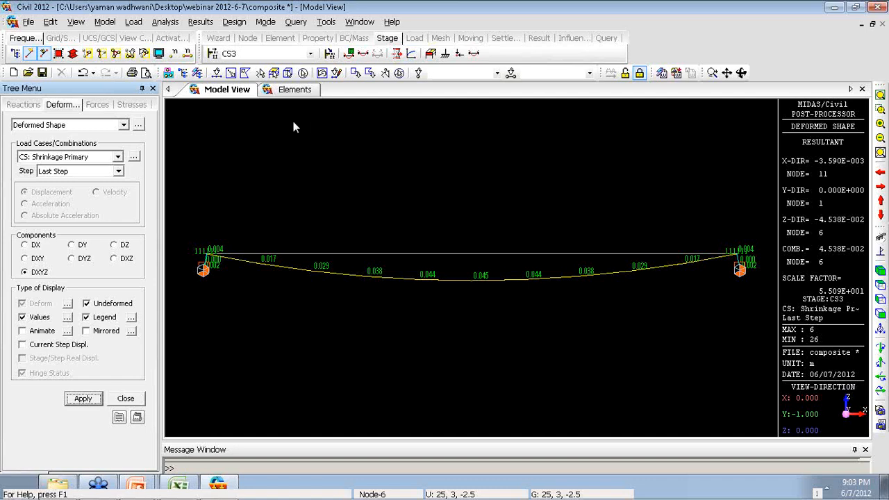
pyautogui.click(123, 400)
# Open the beam stresses diagram settings and choose load case CS: Dead Load
pyautogui.rightClick(255, 119)
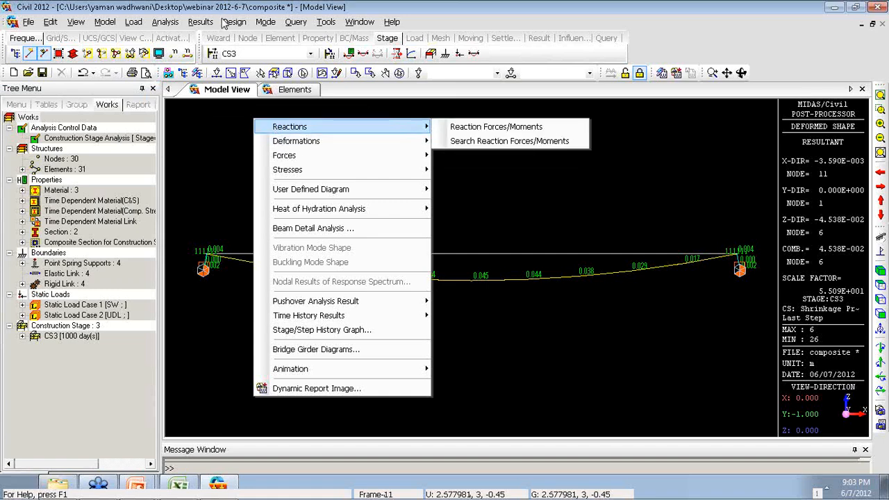
pyautogui.click(202, 22)
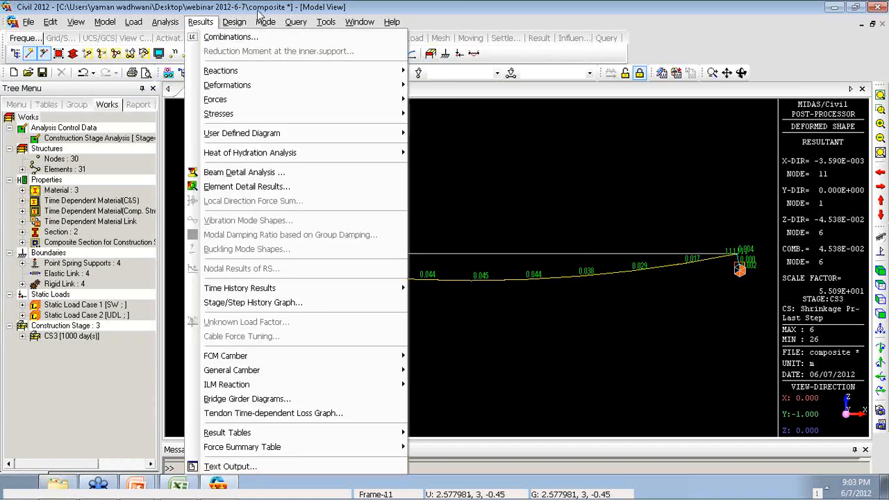
pyautogui.moveTo(399, 114)
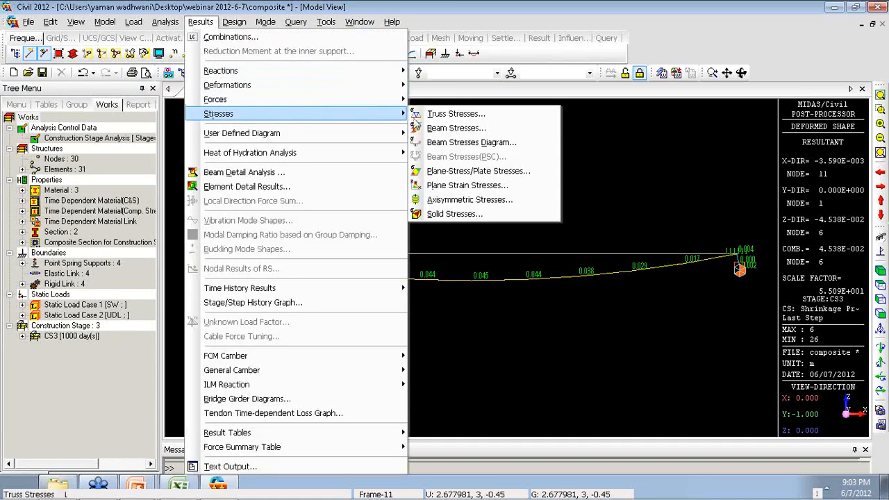
pyautogui.click(447, 129)
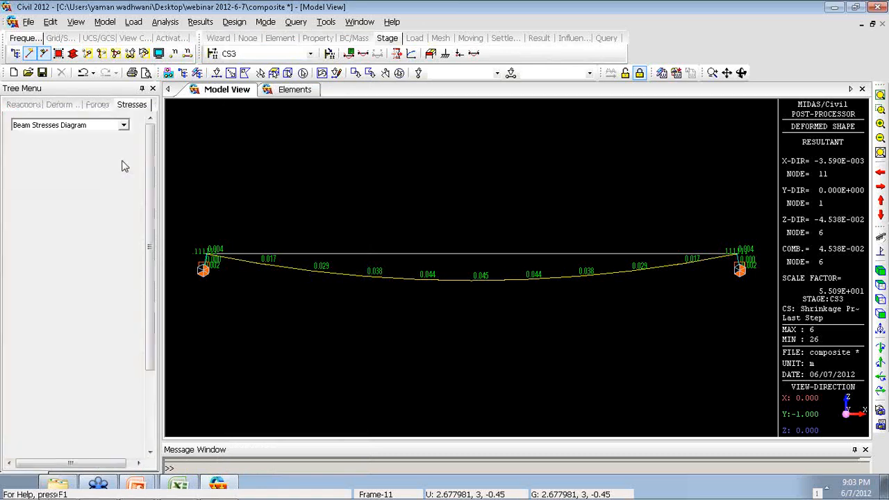
pyautogui.click(104, 158)
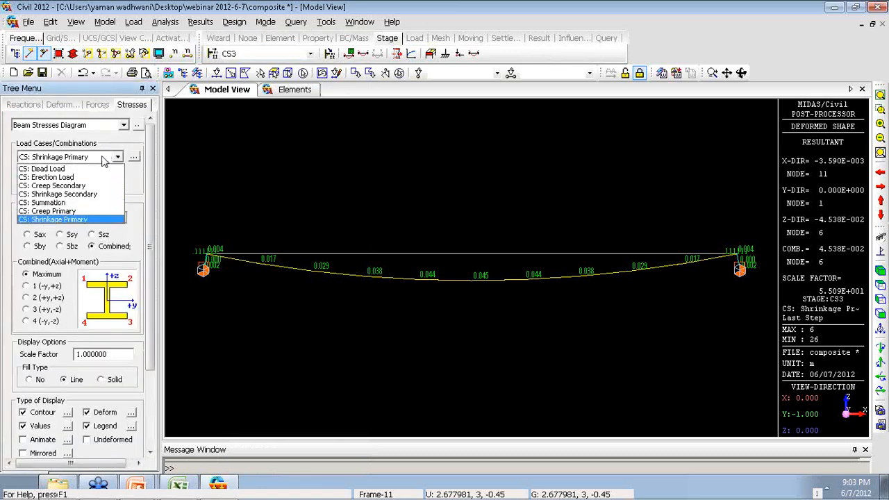
pyautogui.click(62, 169)
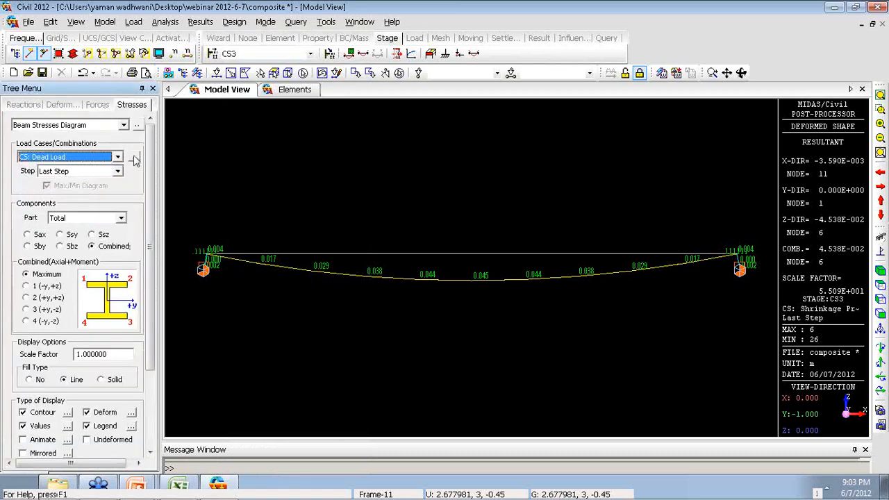
pyautogui.click(25, 321)
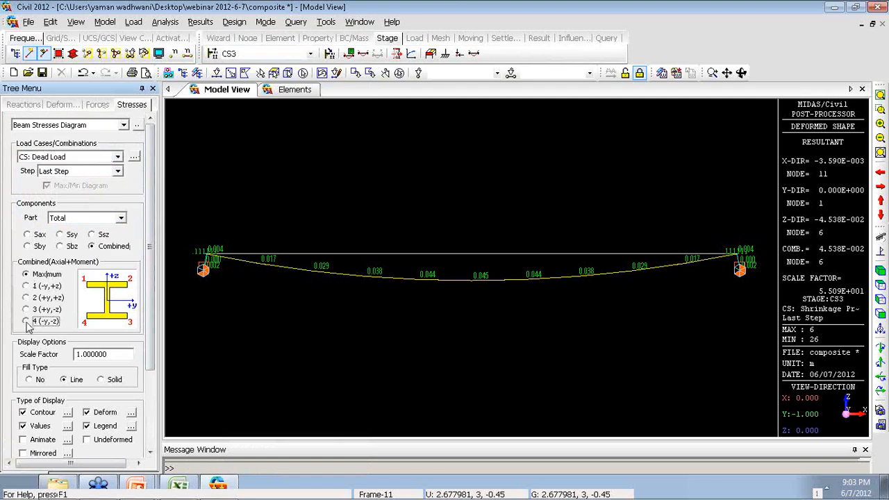
pyautogui.scroll(-1, 147, 313)
pyautogui.scroll(-3, 147, 313)
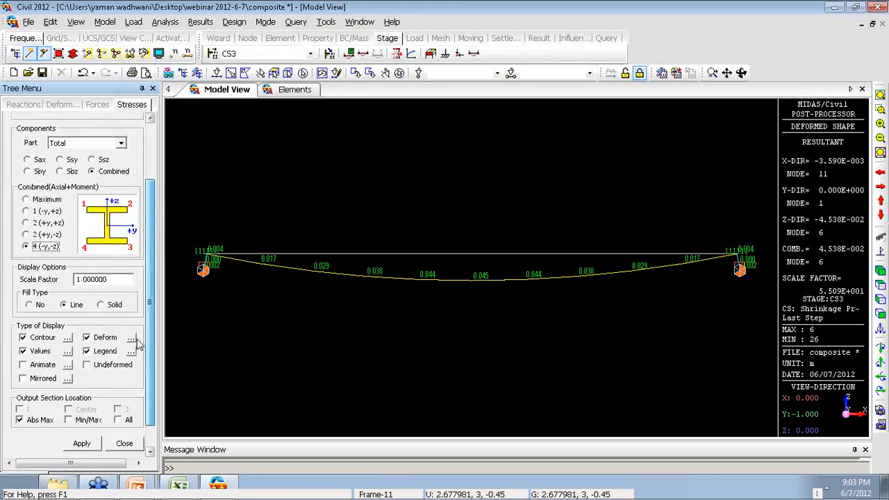
# Plot the dead load combined stress diagram for Part 2 at section point 1 (-y,+z)
pyautogui.scroll(3, 139, 292)
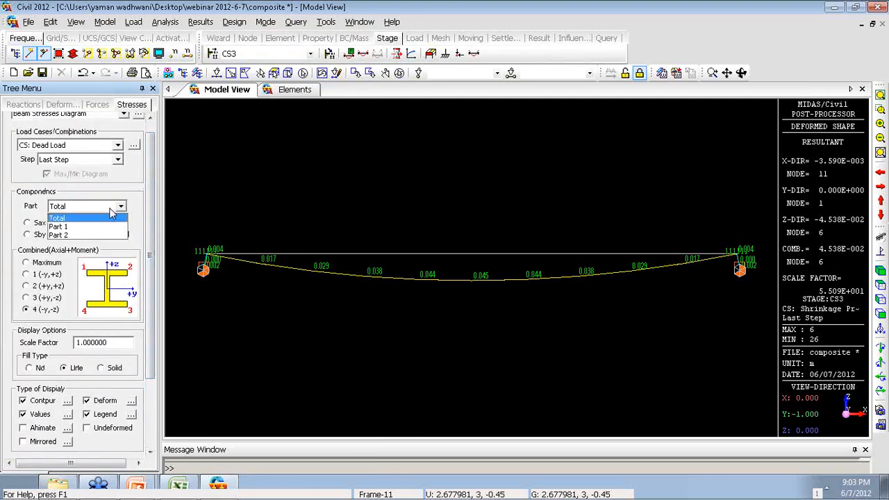
pyautogui.click(89, 236)
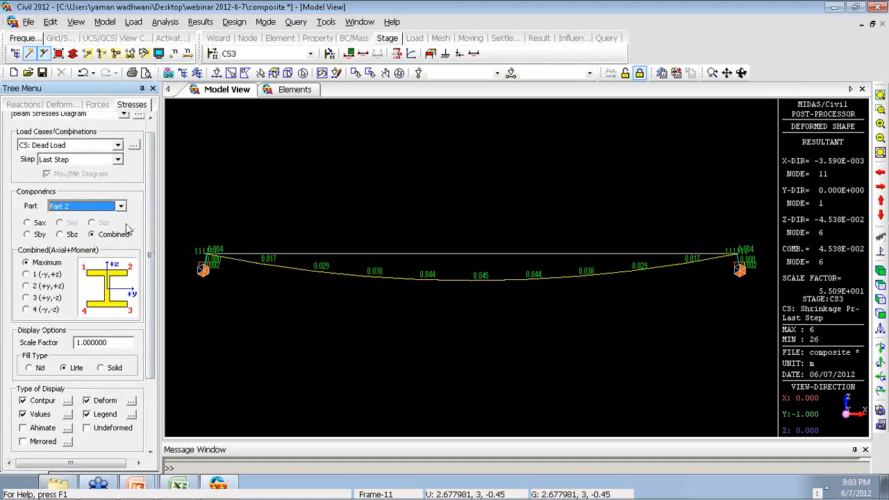
pyautogui.moveTo(148, 225); pyautogui.dragTo(146, 286)
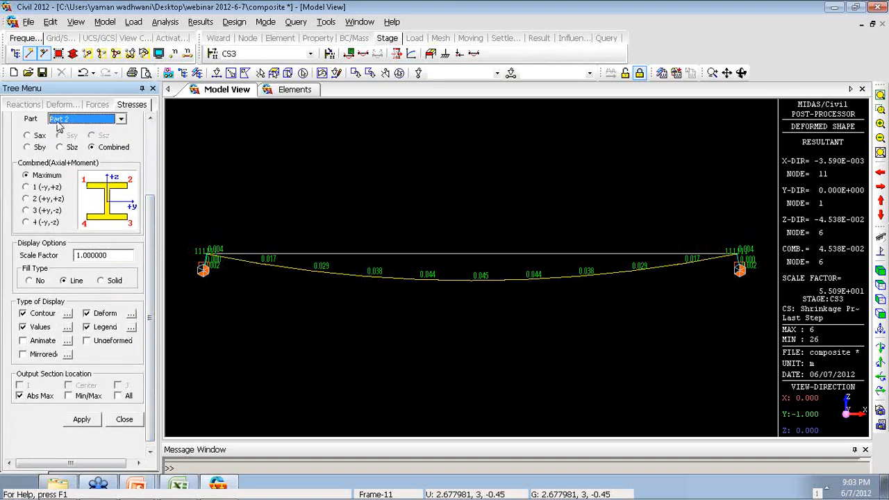
pyautogui.scroll(3, 156, 215)
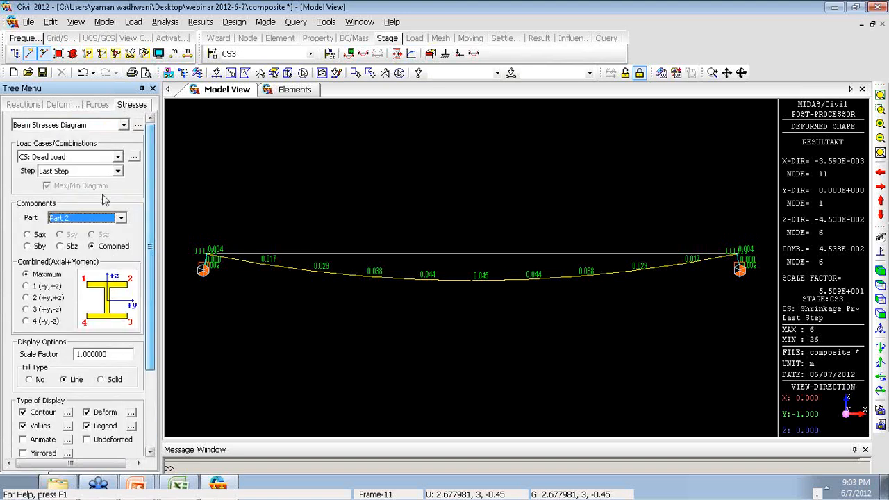
pyautogui.click(33, 285)
pyautogui.moveTo(146, 222); pyautogui.dragTo(148, 310)
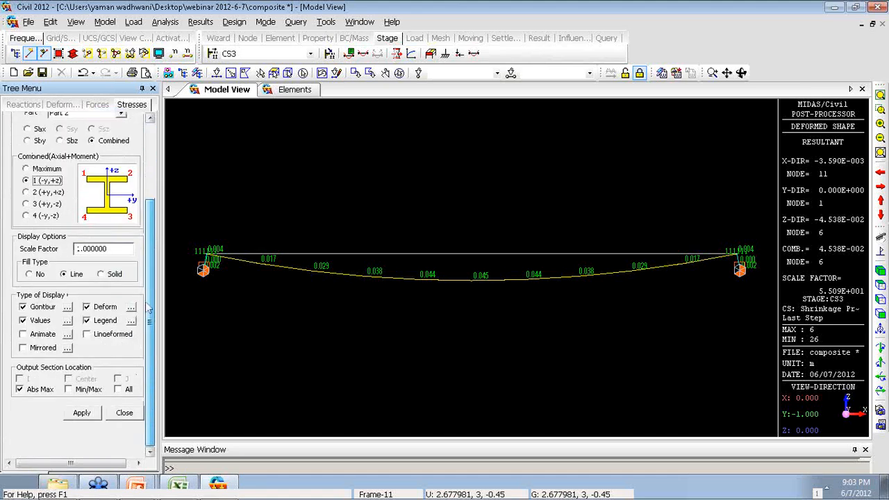
pyautogui.click(95, 418)
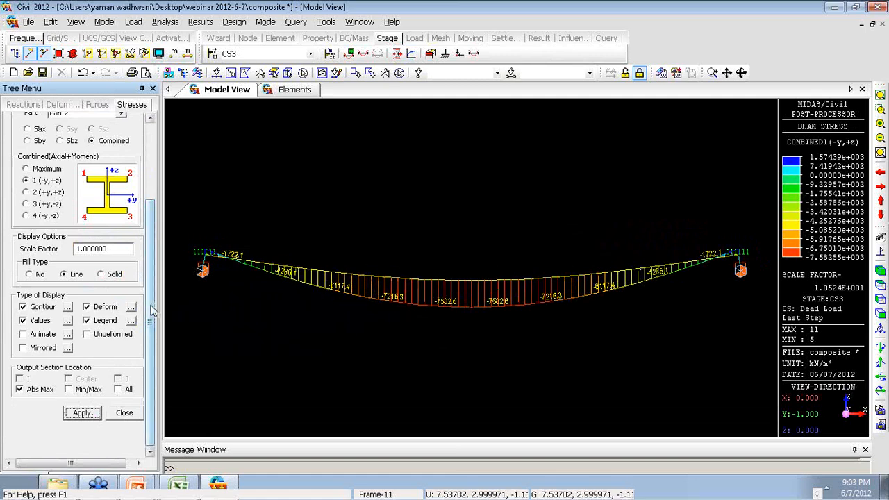
# Plot the dead load combined stress diagram for Part 1 at section point 1 (-y,+z), drawn on the undeformed shape
pyautogui.moveTo(151, 307); pyautogui.dragTo(154, 252)
pyautogui.click(96, 218)
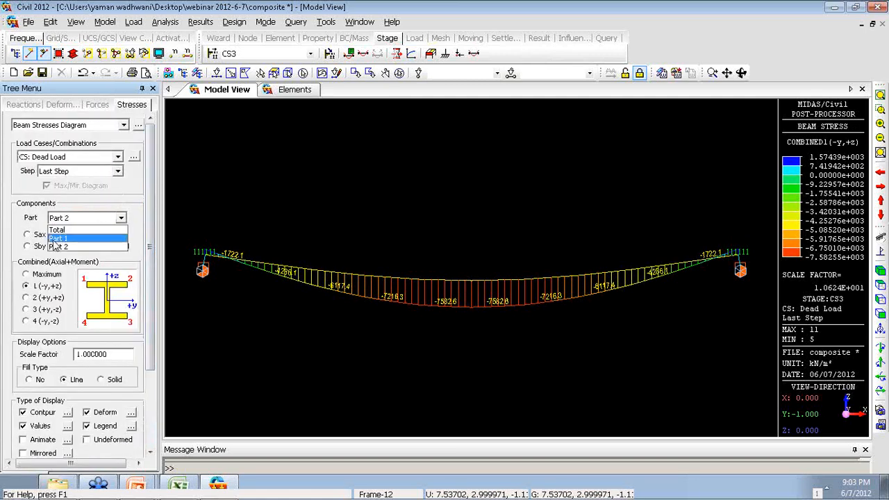
pyautogui.click(60, 243)
pyautogui.click(64, 222)
pyautogui.click(62, 236)
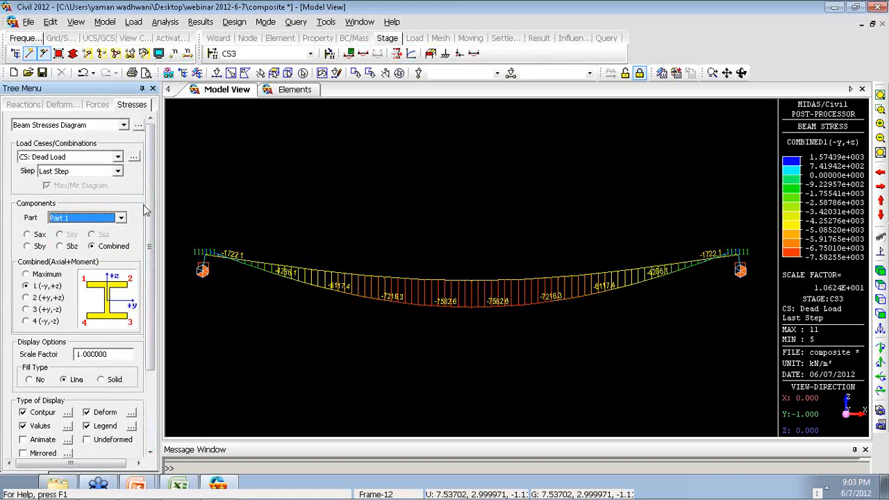
pyautogui.scroll(-3, 139, 209)
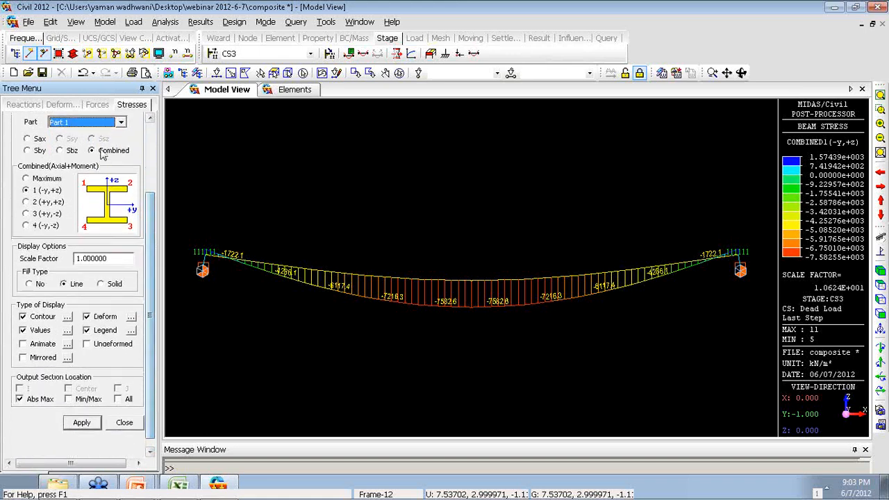
pyautogui.click(81, 423)
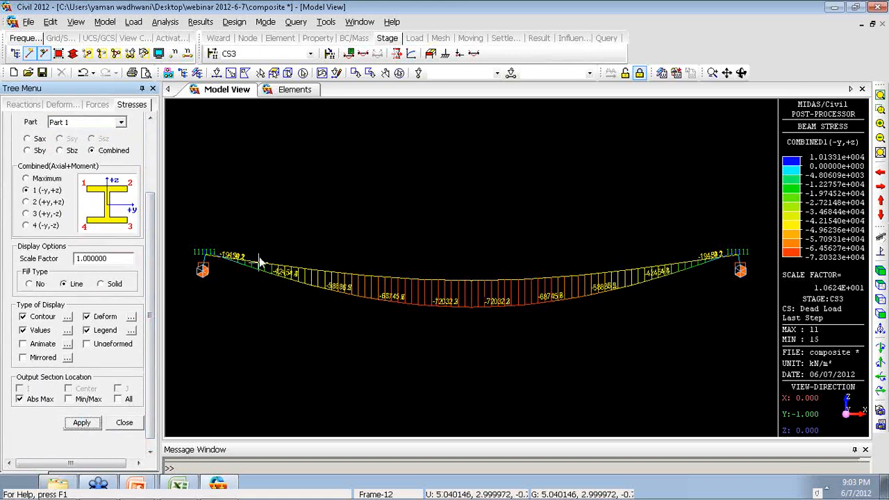
pyautogui.click(87, 317)
pyautogui.click(83, 423)
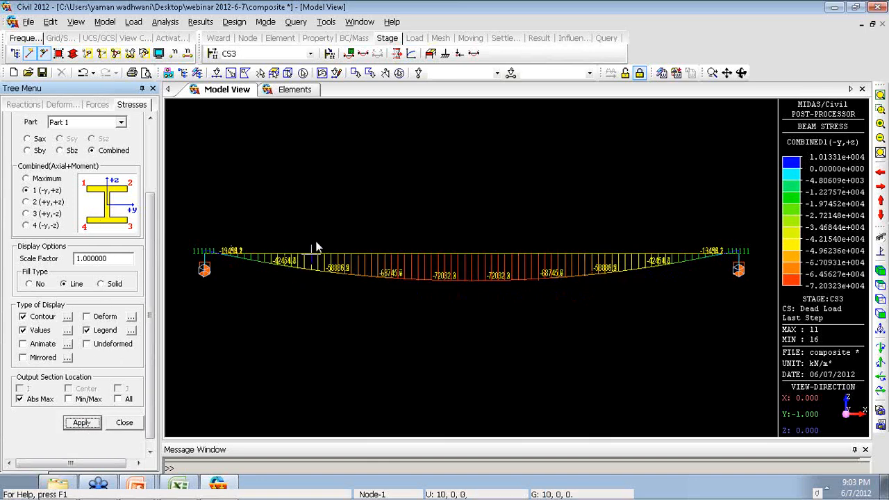
# Generate the beam force and stress result table for Dead Load(CS) at stage CS3:002(last), elements 1to31, parts i and j
pyautogui.moveTo(150, 221); pyautogui.dragTo(152, 111)
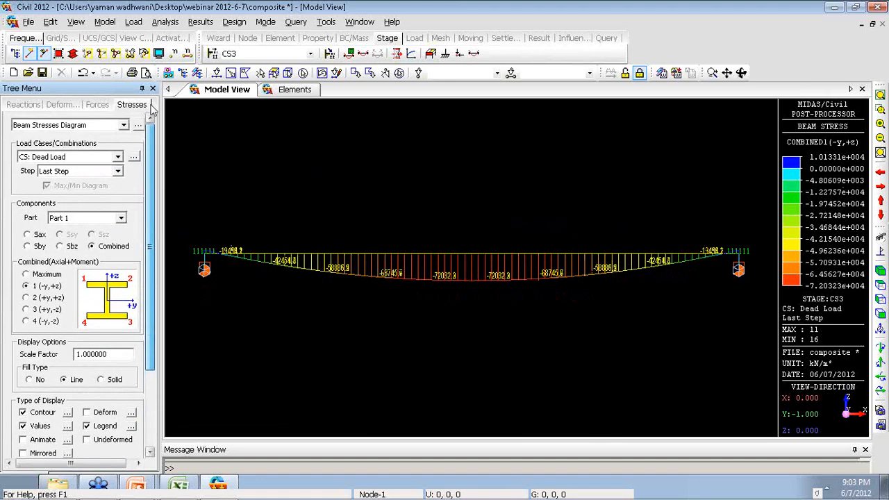
pyautogui.click(200, 22)
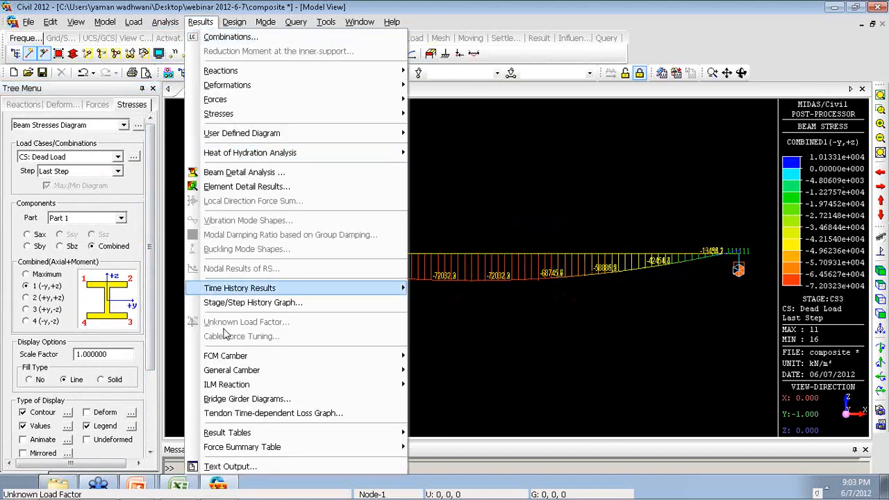
pyautogui.moveTo(285, 436)
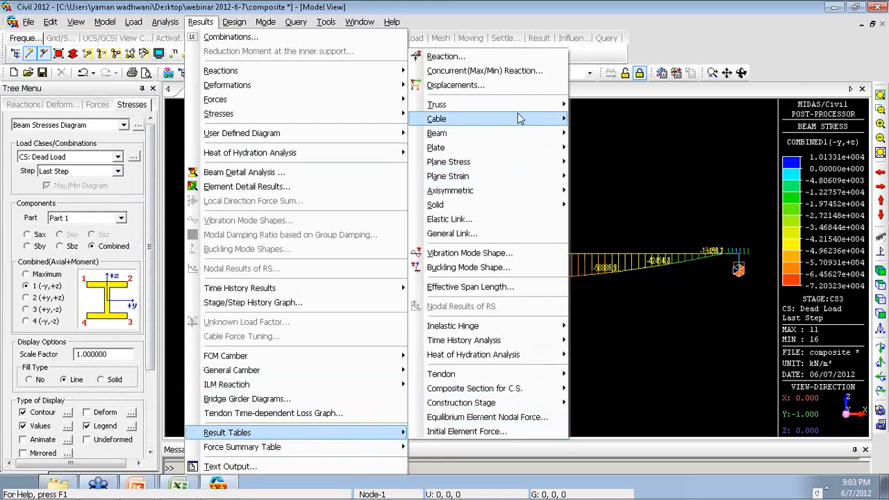
pyautogui.moveTo(518, 131)
pyautogui.click(598, 133)
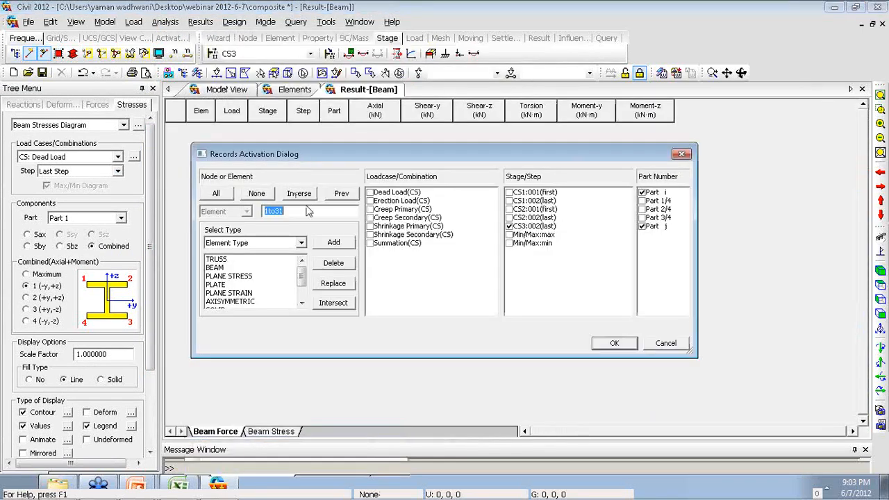
pyautogui.click(370, 192)
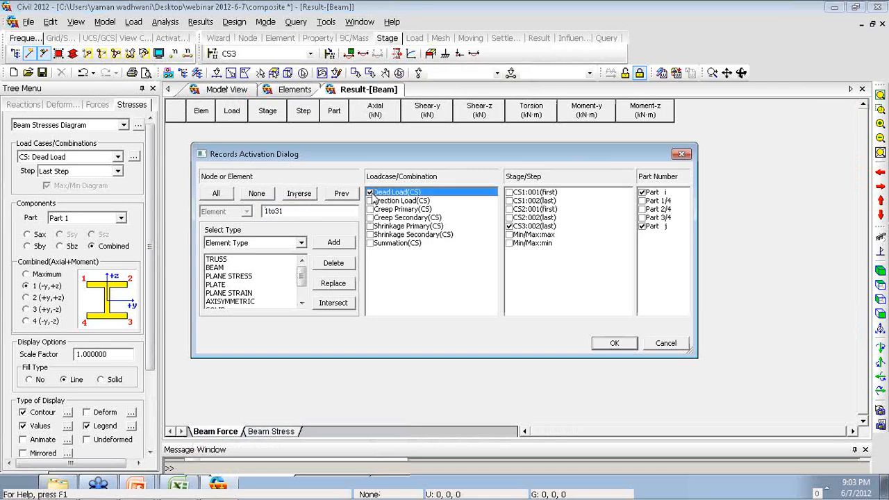
pyautogui.click(616, 344)
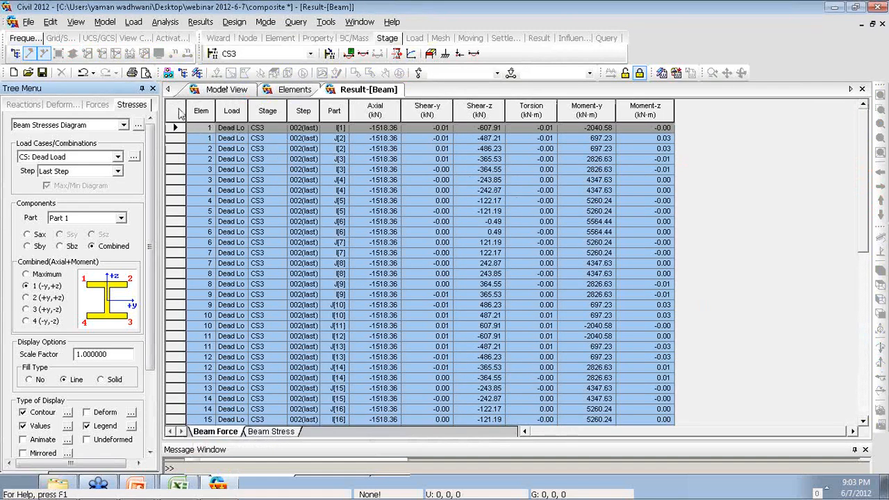
# Return to the model view and close the beam stresses diagram settings
pyautogui.click(227, 90)
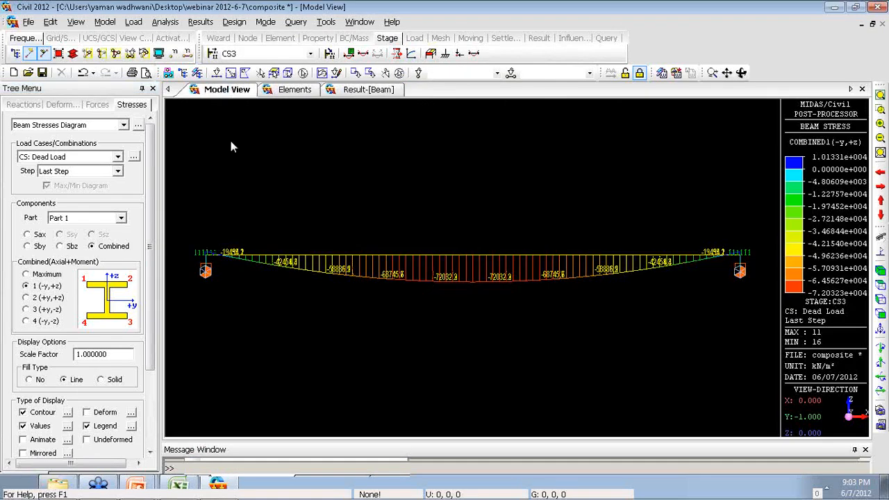
pyautogui.click(148, 379)
pyautogui.scroll(-2, 148, 378)
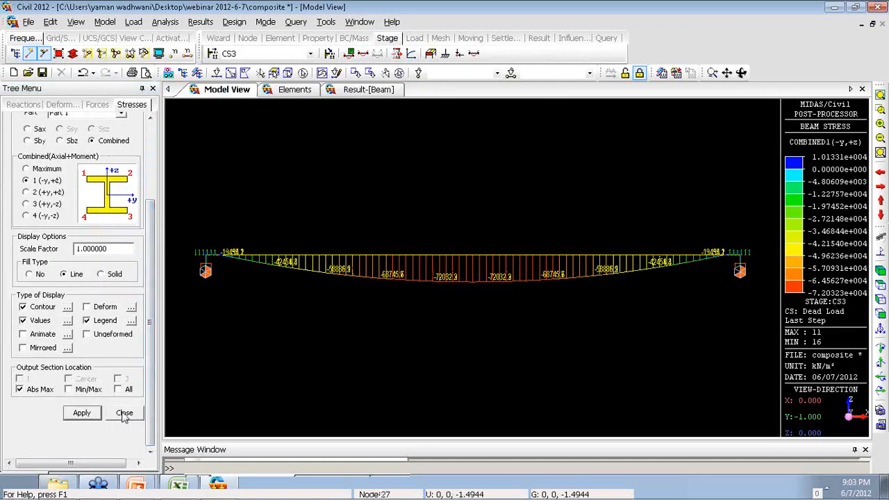
pyautogui.click(125, 418)
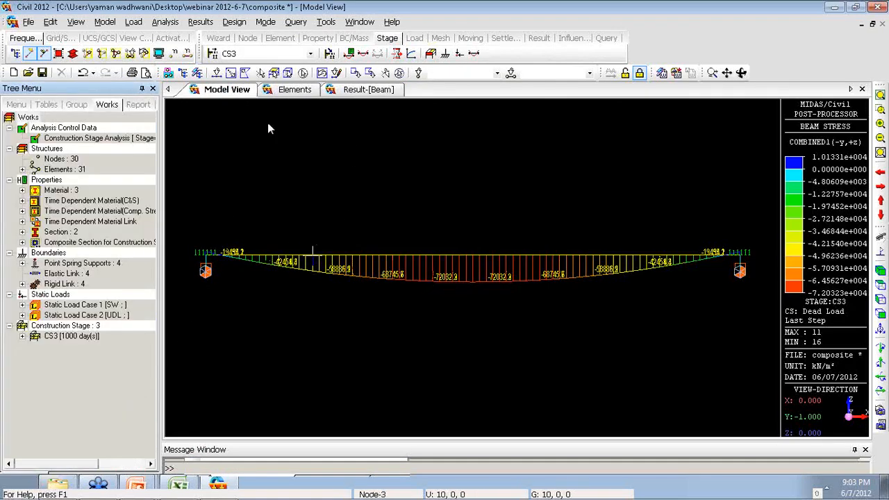
# Generate the composite section beam force and stress table for Dead Load(CS) and Erection Load(CS) at stage CS3:002(last)
pyautogui.click(200, 21)
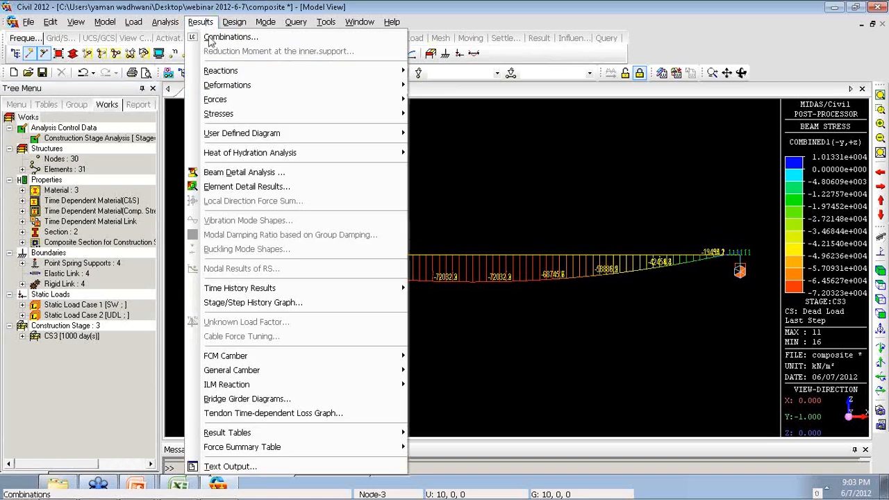
pyautogui.moveTo(296, 433)
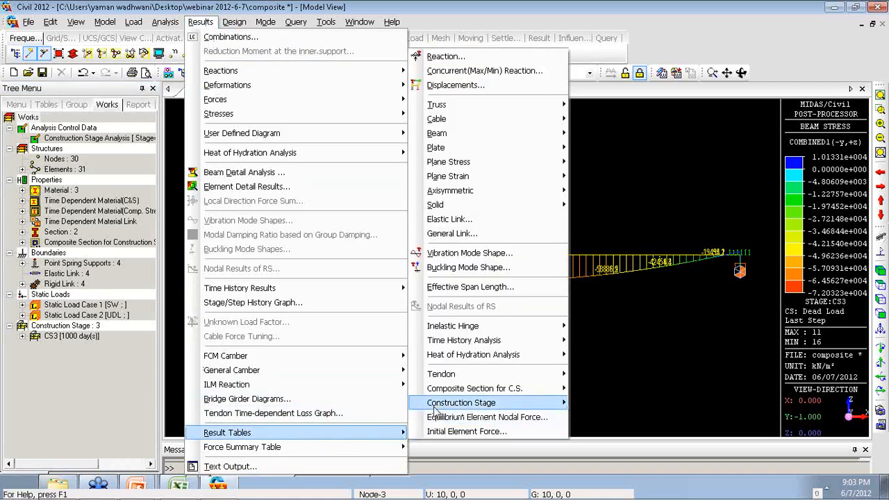
pyautogui.moveTo(469, 395)
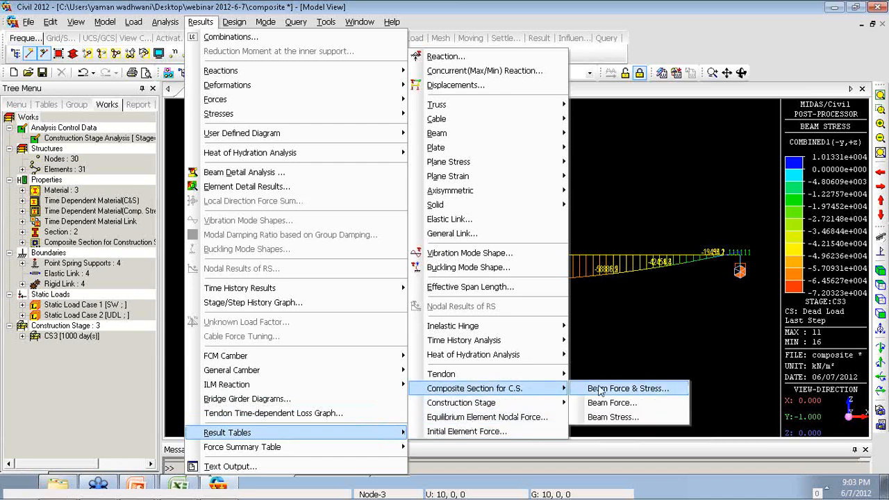
pyautogui.click(611, 392)
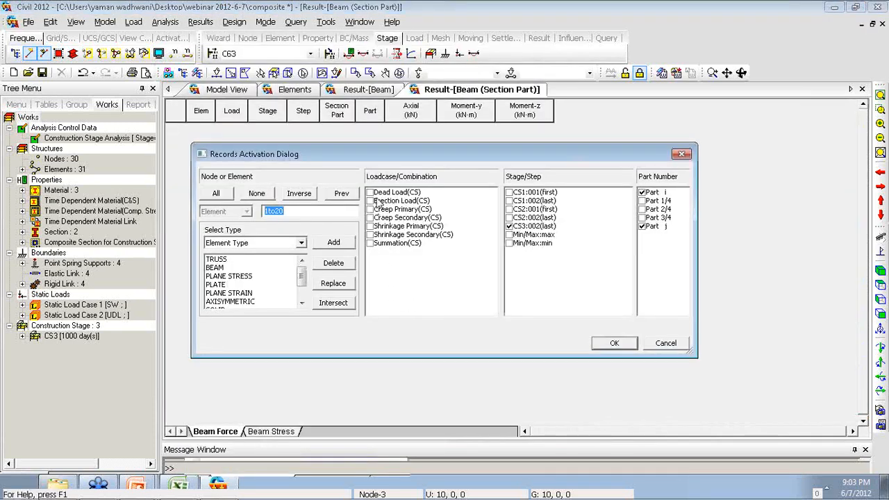
pyautogui.click(369, 193)
pyautogui.click(370, 201)
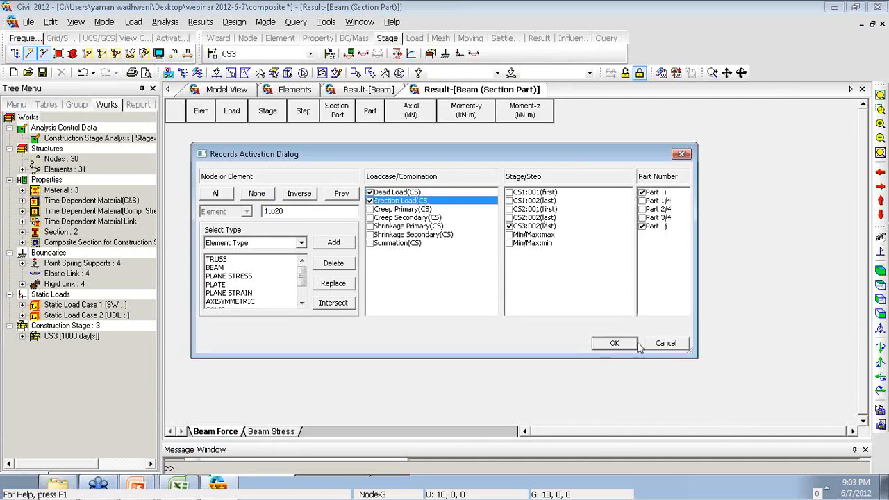
pyautogui.click(616, 343)
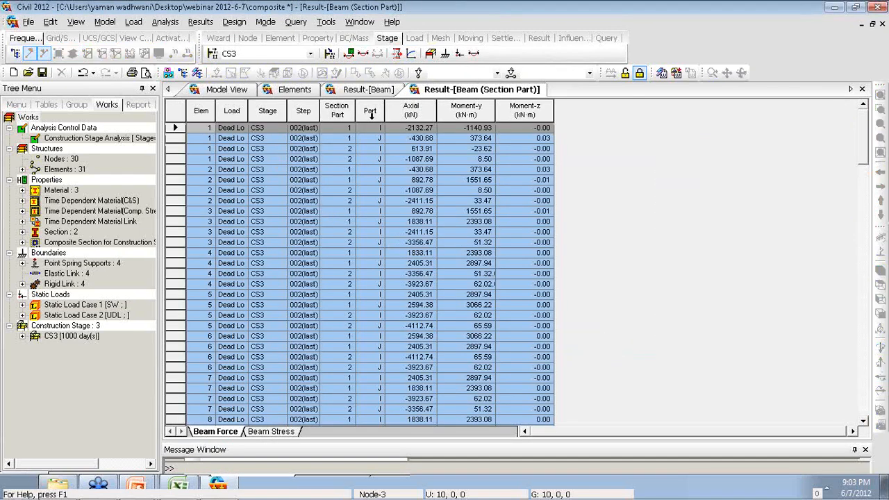
# Examine the axial forces and moments listed for section parts 1 and 2 of element 1 at its I and J ends
pyautogui.click(345, 128)
pyautogui.click(371, 128)
pyautogui.click(347, 137)
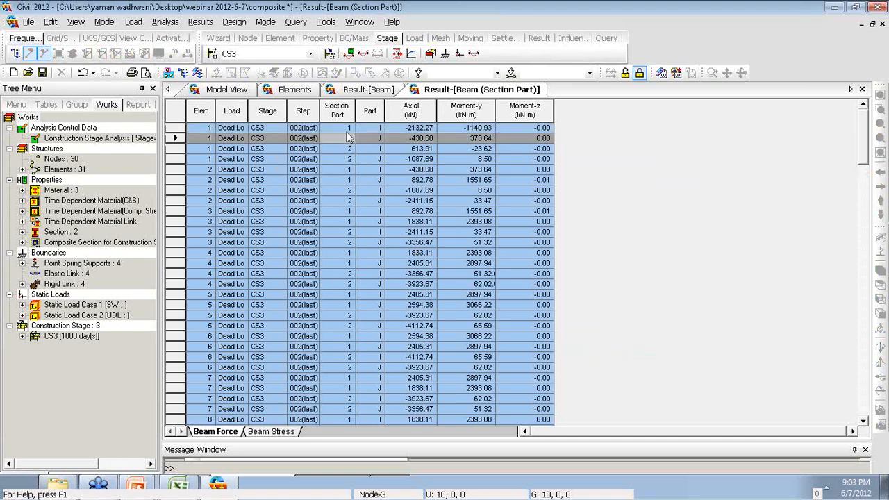
pyautogui.click(347, 130)
pyautogui.click(346, 138)
pyautogui.click(347, 149)
pyautogui.click(345, 129)
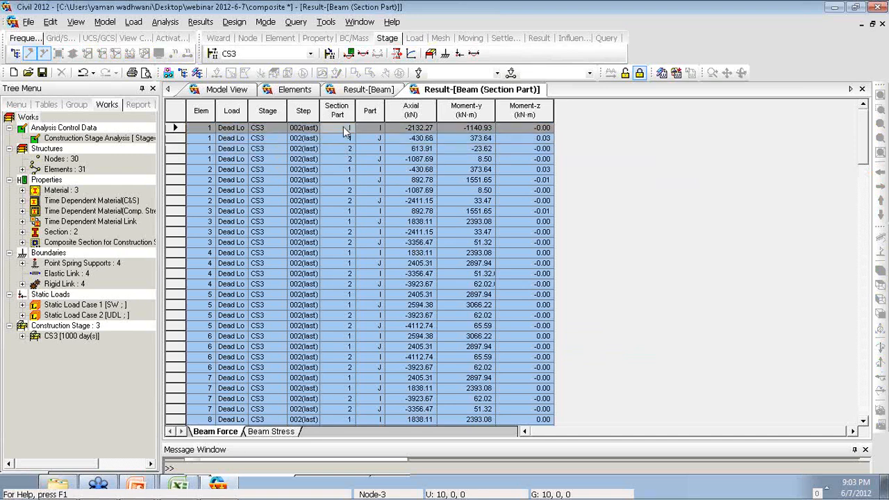
pyautogui.click(345, 138)
pyautogui.click(346, 149)
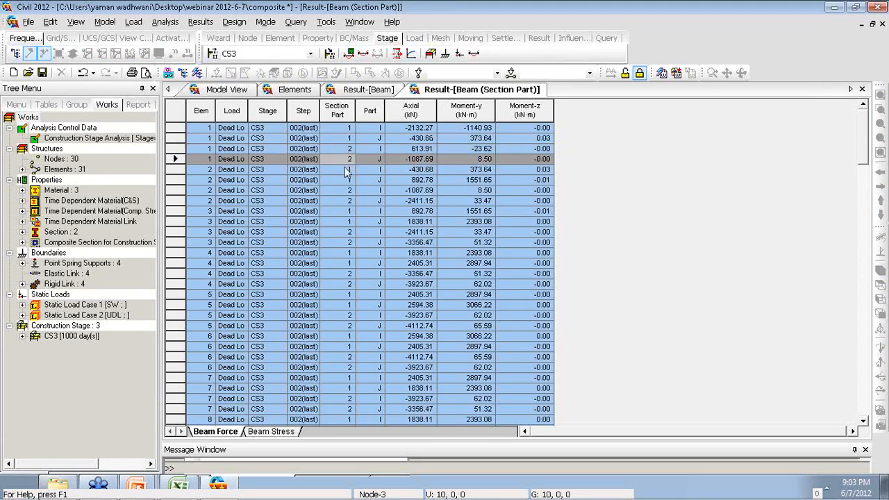
pyautogui.click(413, 132)
pyautogui.click(476, 139)
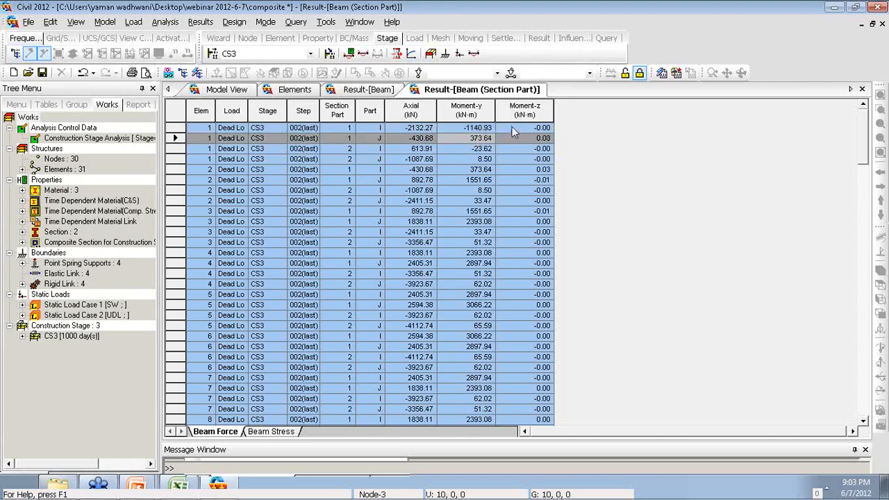
pyautogui.click(514, 128)
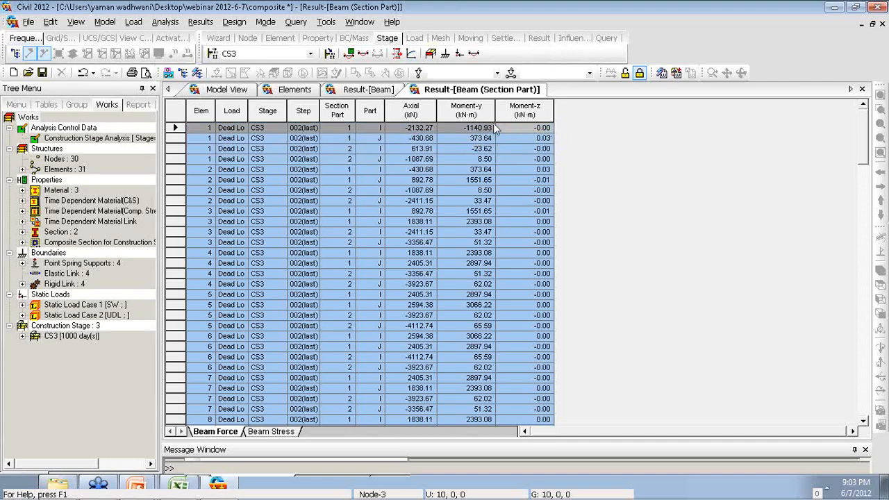
# Look through the beam stress table of the composite section parts and return to the model view
pyautogui.click(267, 431)
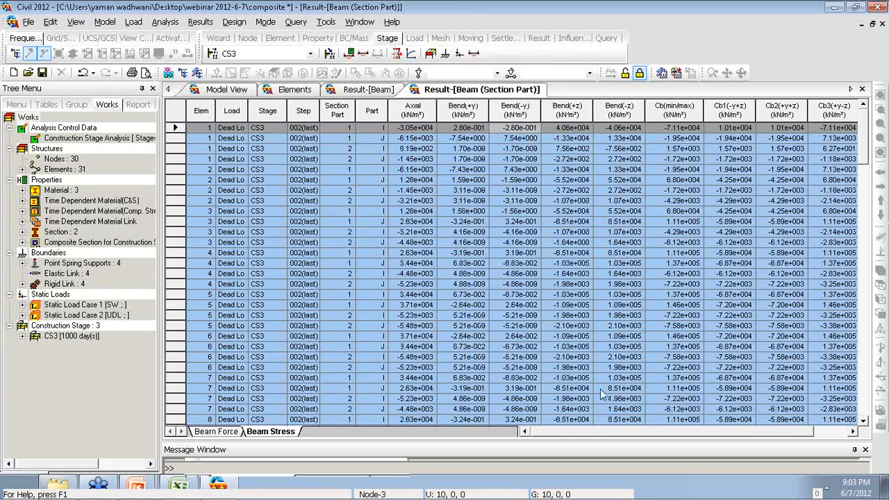
pyautogui.moveTo(602, 430); pyautogui.dragTo(566, 443)
pyautogui.click(227, 90)
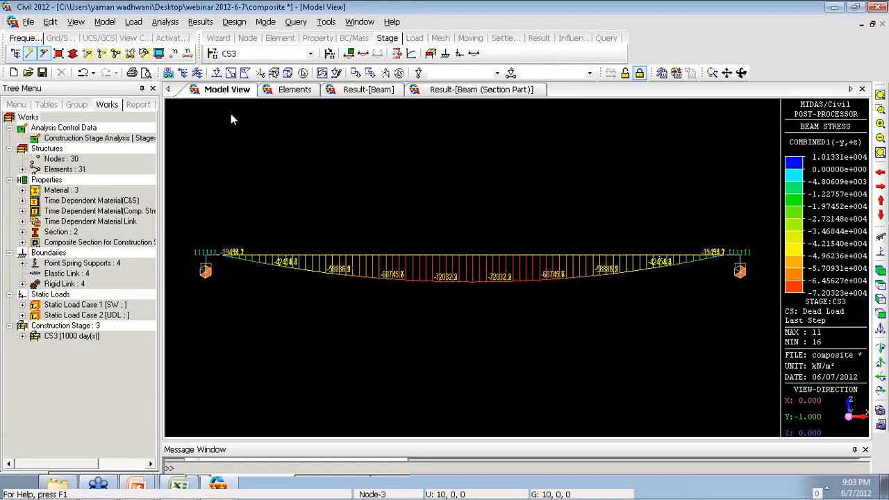
pyautogui.click(200, 22)
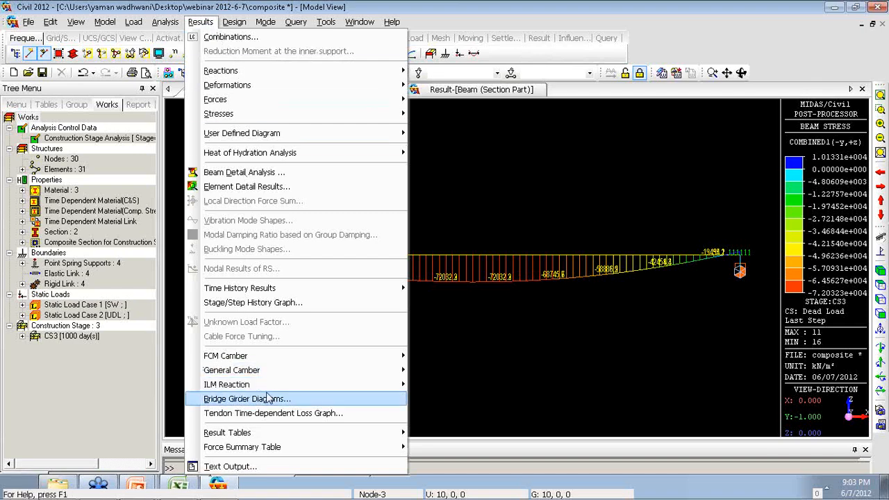
pyautogui.moveTo(268, 386)
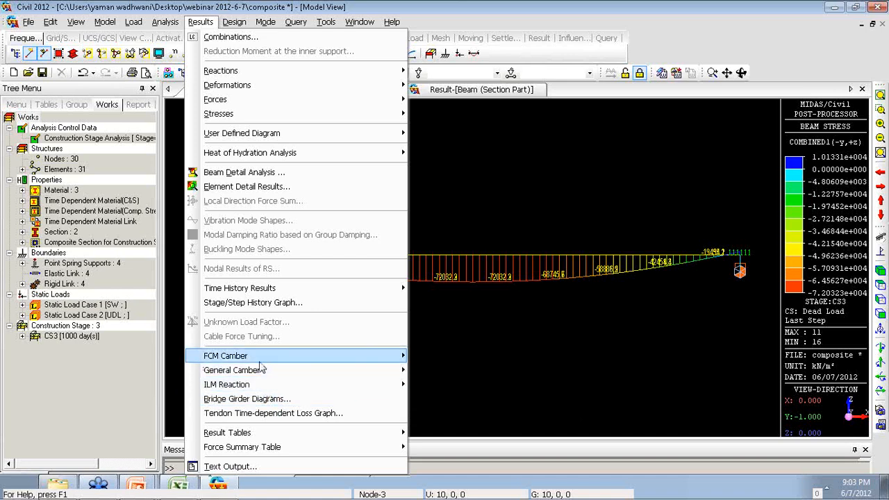
pyautogui.moveTo(266, 437)
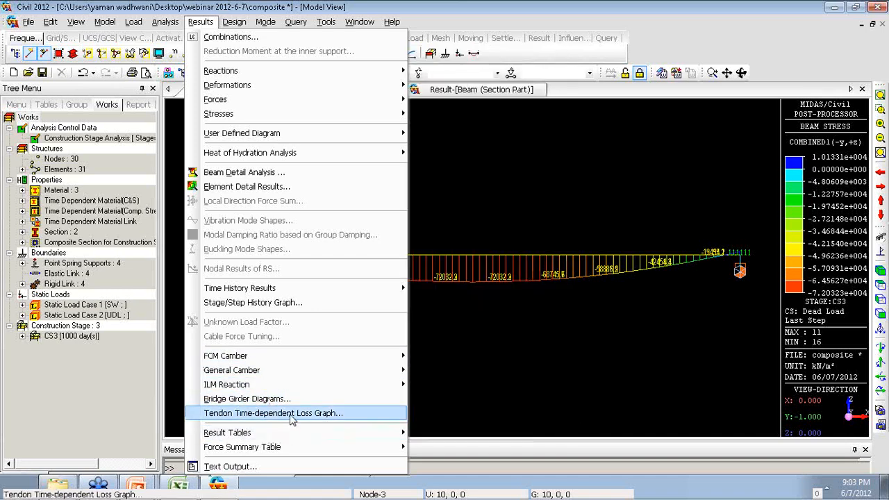
pyautogui.click(463, 360)
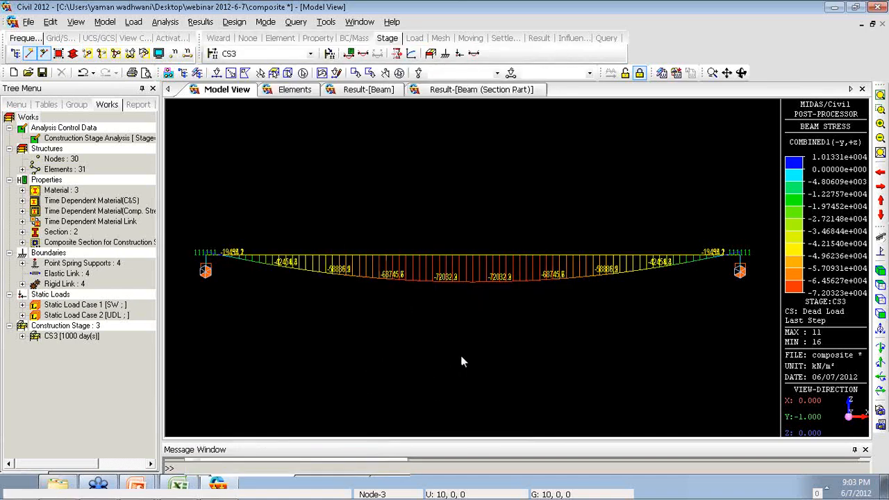
# Start a new project, saving the changes to the composite model
pyautogui.click(13, 72)
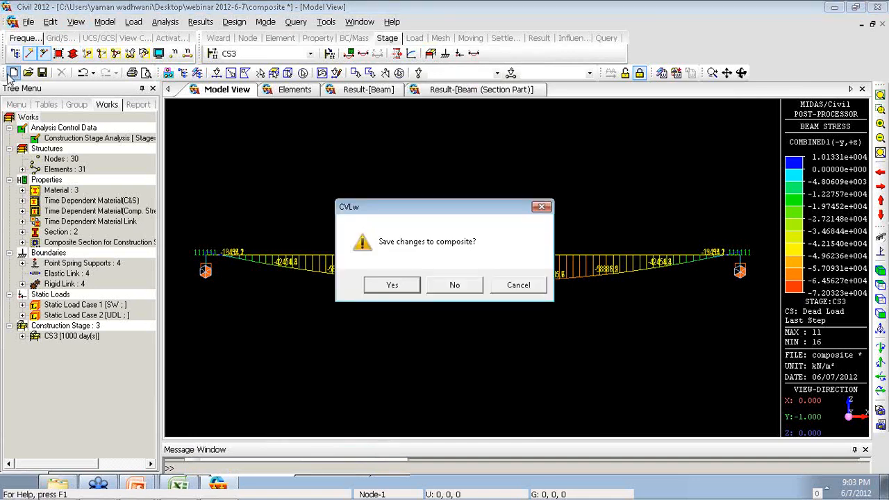
pyautogui.click(414, 291)
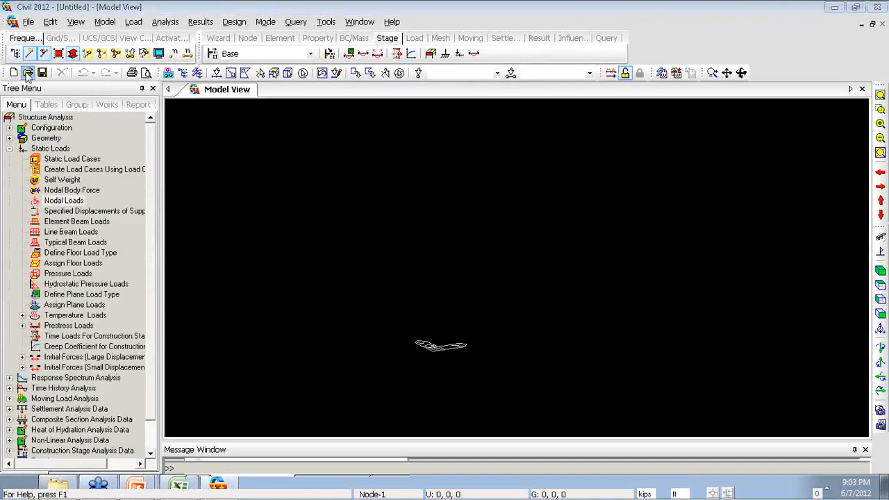
# Open the FCM for Design model from the webinar models folder and switch it to construction stage CS5
pyautogui.click(28, 72)
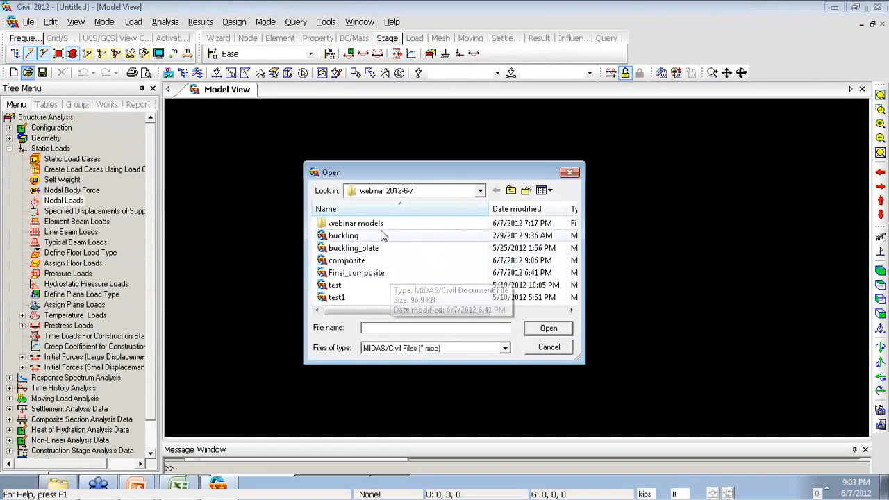
pyautogui.doubleClick(351, 223)
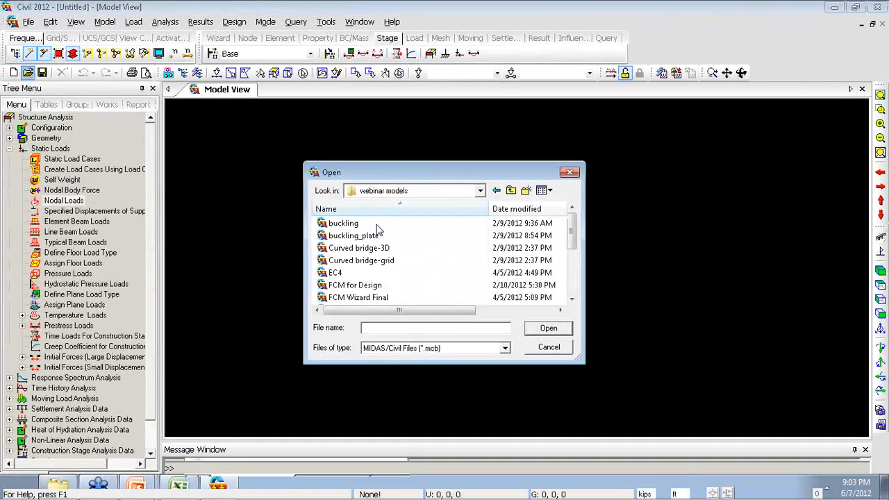
pyautogui.doubleClick(358, 285)
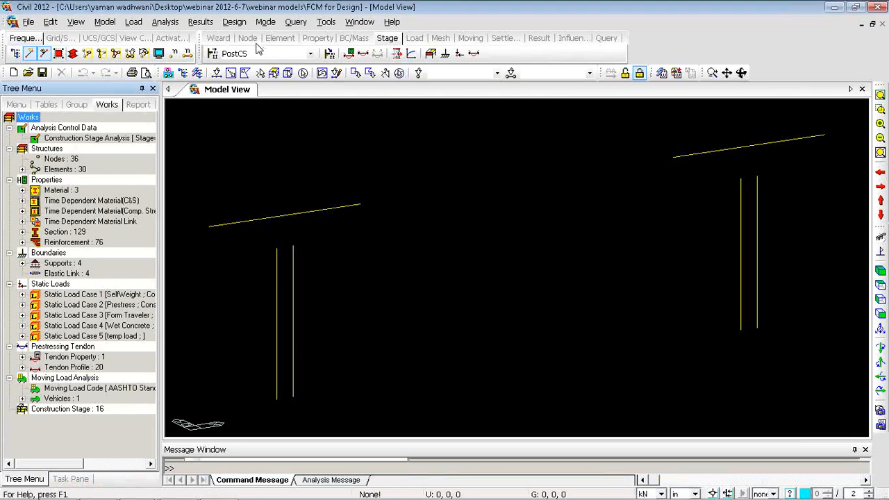
pyautogui.click(311, 53)
pyautogui.click(235, 103)
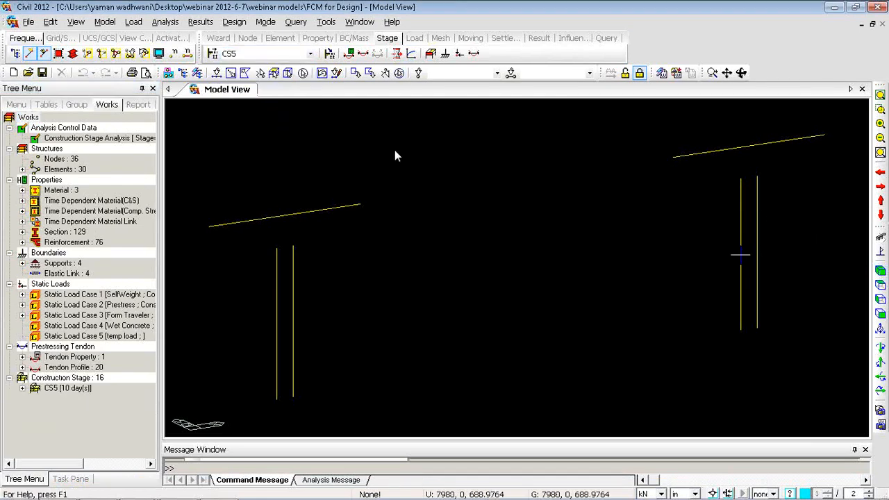
# Open the FCM Wizard Final model from the webinar models folder and display its elements with their solid section shapes
pyautogui.click(30, 23)
pyautogui.click(65, 51)
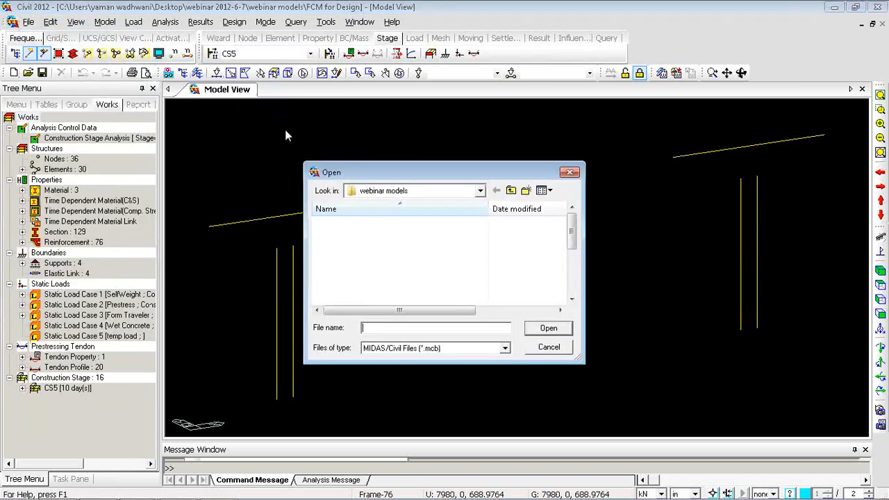
pyautogui.click(439, 260)
pyautogui.scroll(-1, 439, 261)
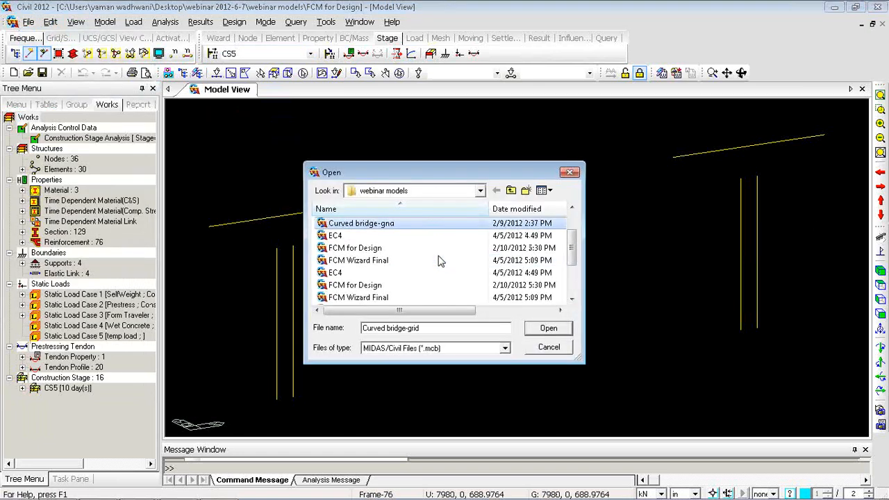
pyautogui.doubleClick(372, 261)
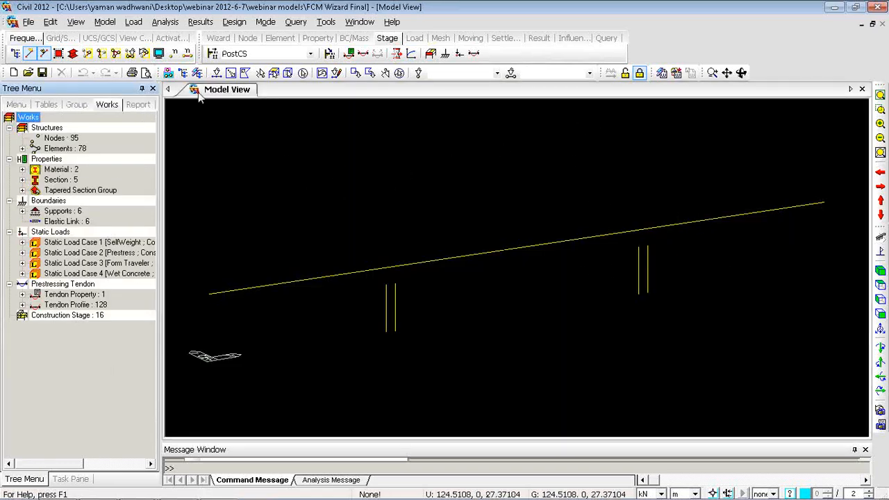
pyautogui.click(73, 54)
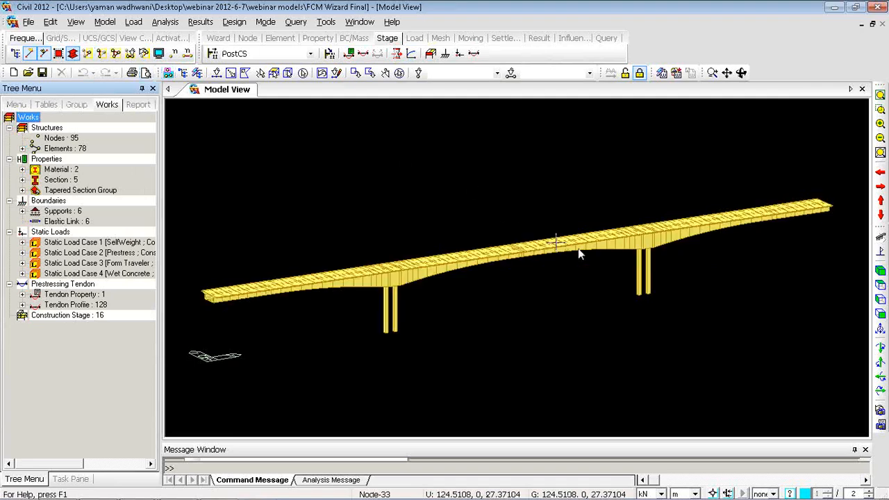
# Switch the displayed construction stage of the bridge to CS16
pyautogui.rightClick(248, 118)
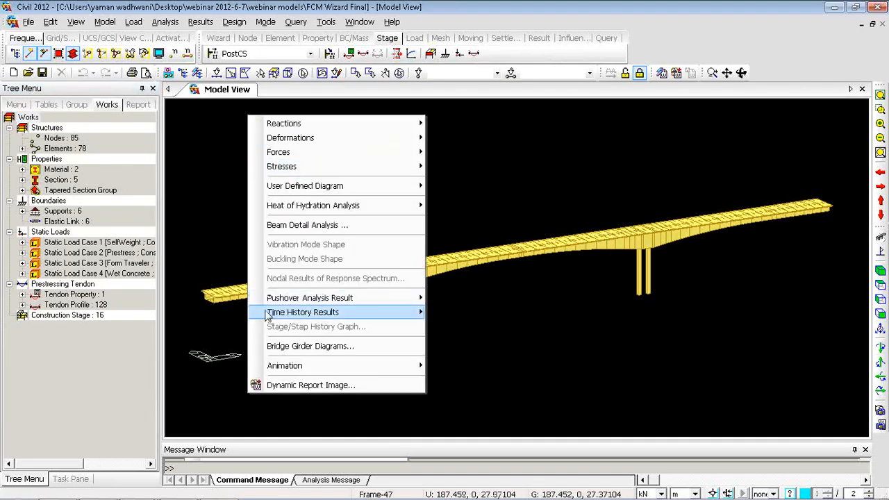
pyautogui.click(221, 138)
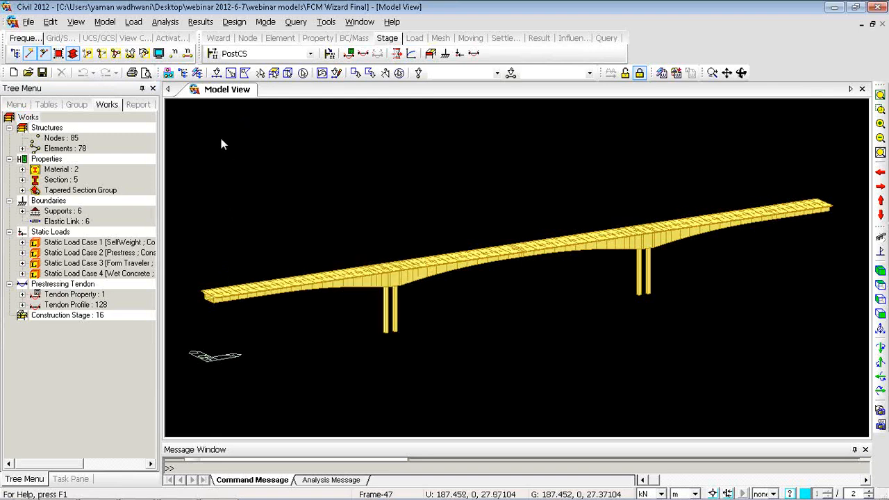
pyautogui.click(305, 54)
pyautogui.click(247, 119)
pyautogui.rightClick(230, 116)
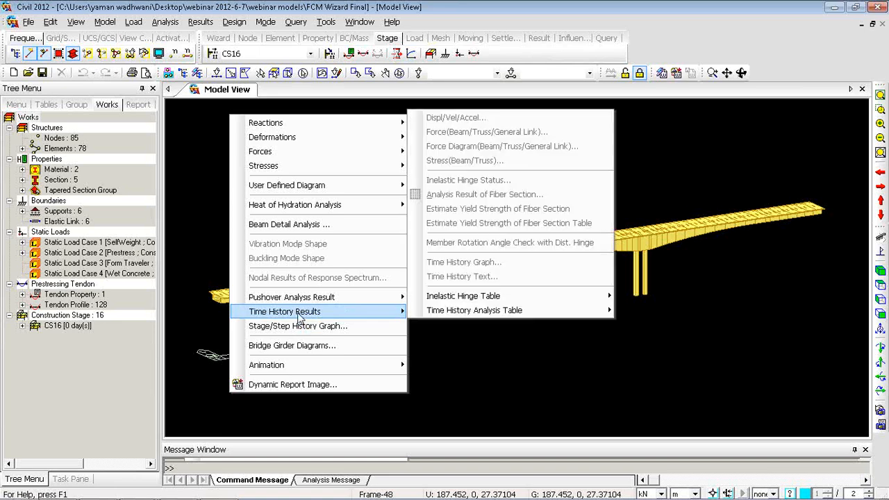
# Open the Tendon Time-dependent Loss Graph and plot tendon Top02-38 at the first step of stage CS6
pyautogui.click(199, 22)
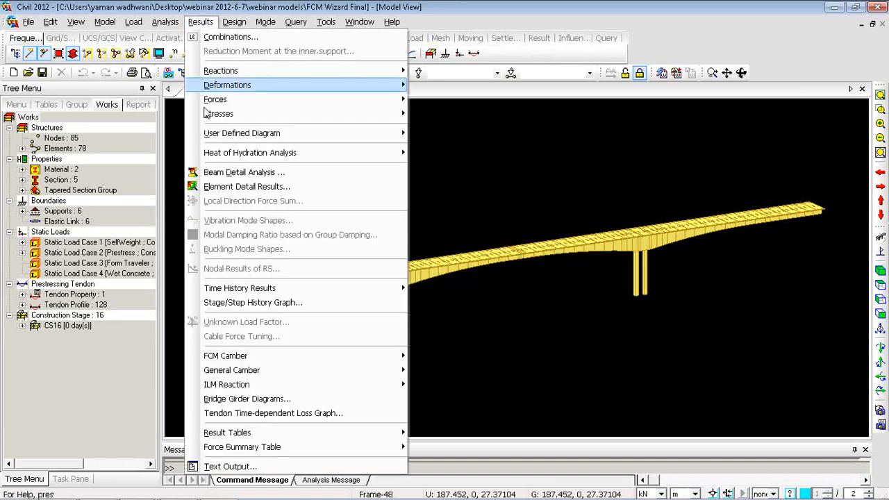
pyautogui.click(258, 410)
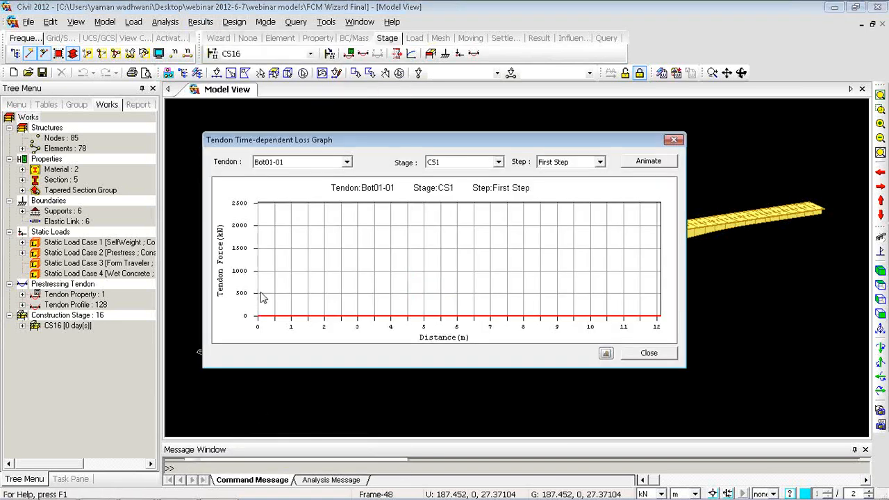
pyautogui.click(338, 162)
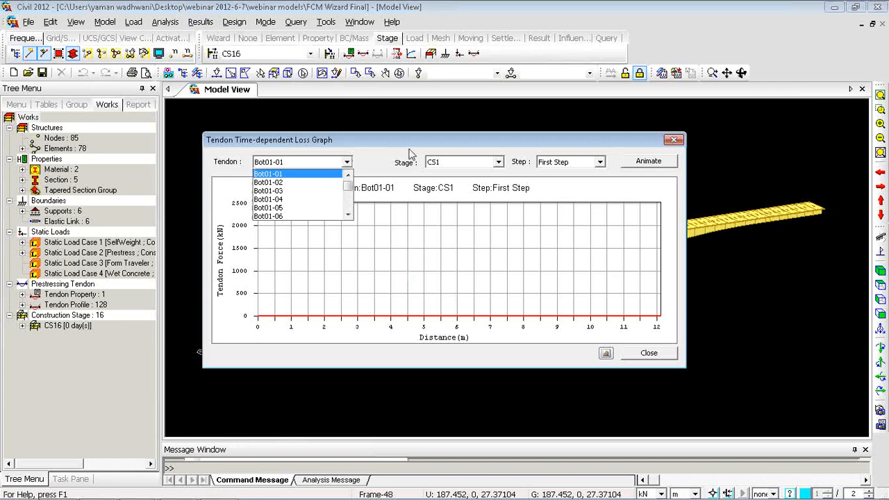
pyautogui.click(466, 163)
pyautogui.click(460, 216)
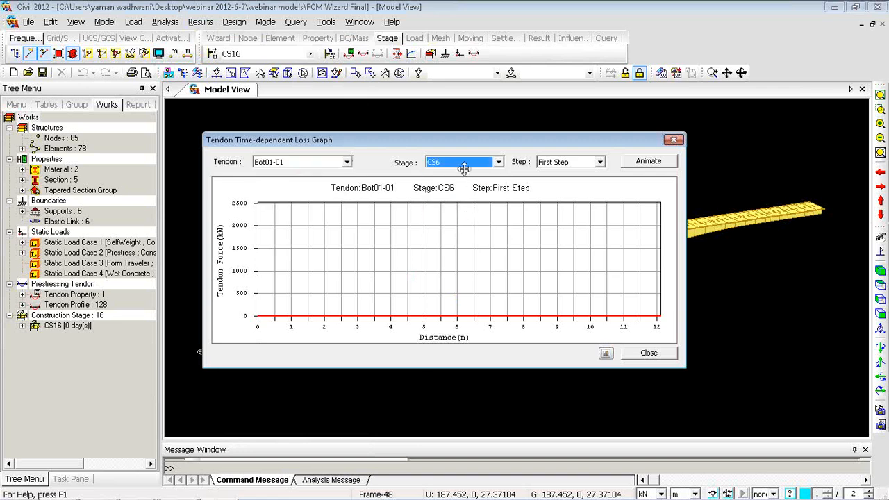
pyautogui.click(464, 167)
pyautogui.click(335, 172)
pyautogui.click(345, 163)
pyautogui.scroll(-10, 306, 201)
pyautogui.click(281, 198)
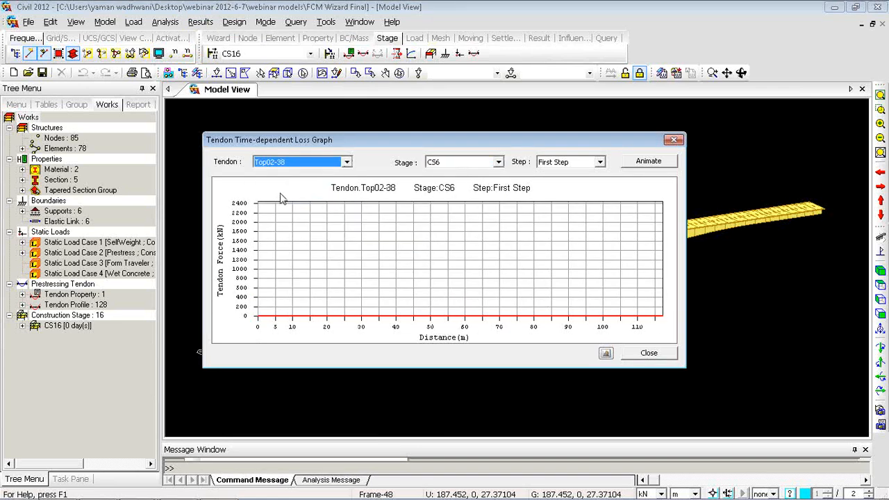
# View the loss graph of tendon Top02-38 at stage CS15, and close the graph
pyautogui.click(448, 164)
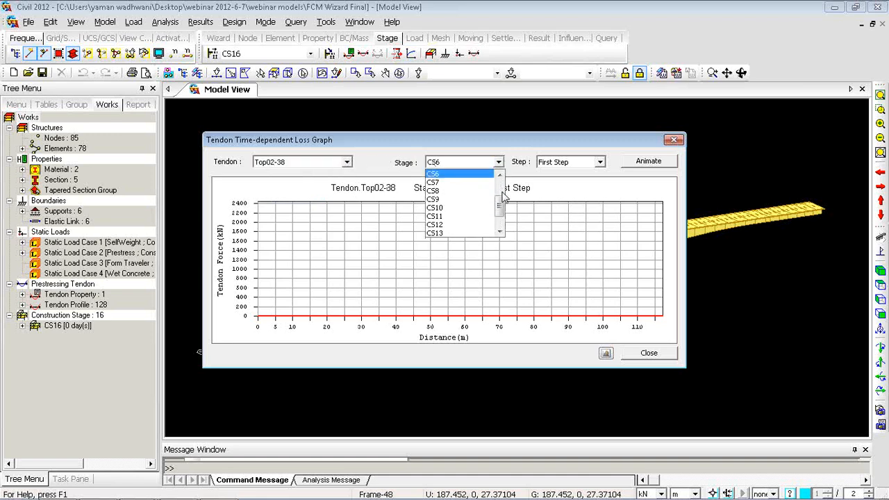
pyautogui.moveTo(500, 200); pyautogui.dragTo(499, 183)
pyautogui.click(464, 173)
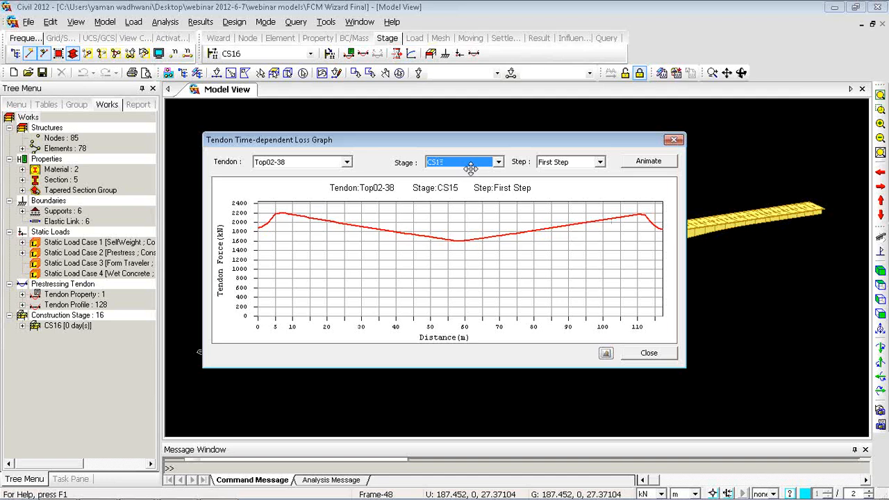
pyautogui.click(672, 141)
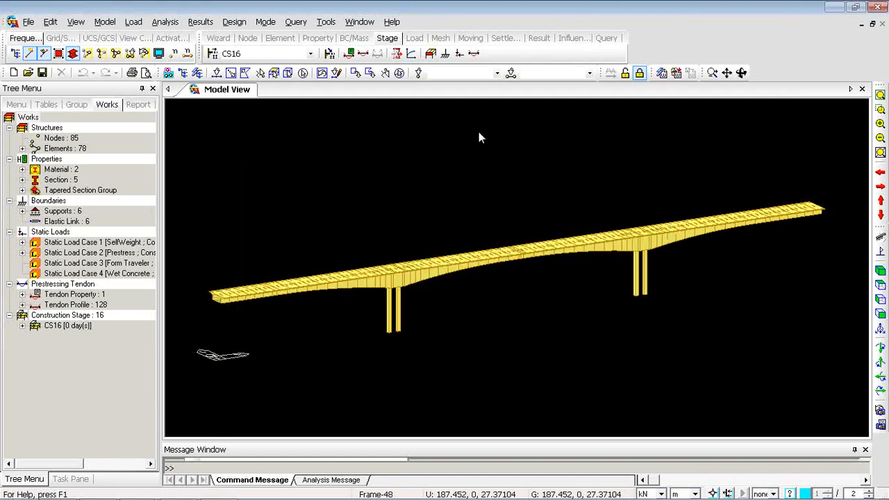
# Generate the tendon group loss table for Top-P 1-1 at construction stage CS14
pyautogui.click(201, 21)
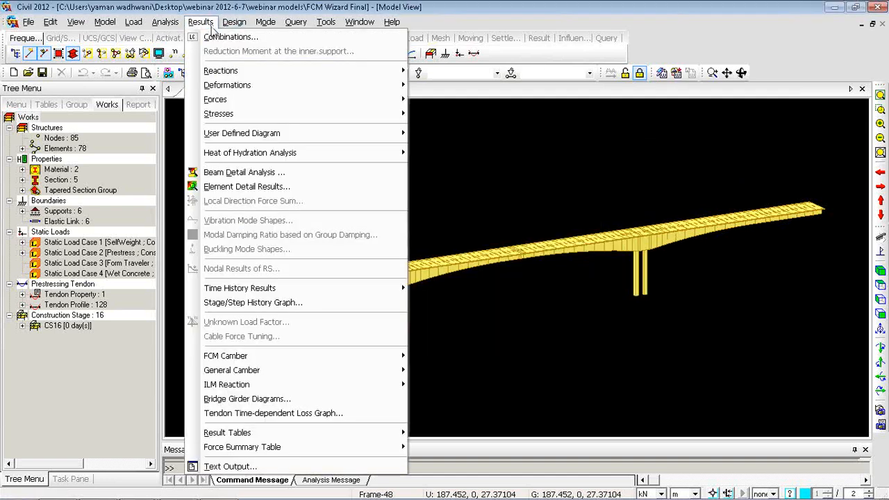
pyautogui.moveTo(248, 433)
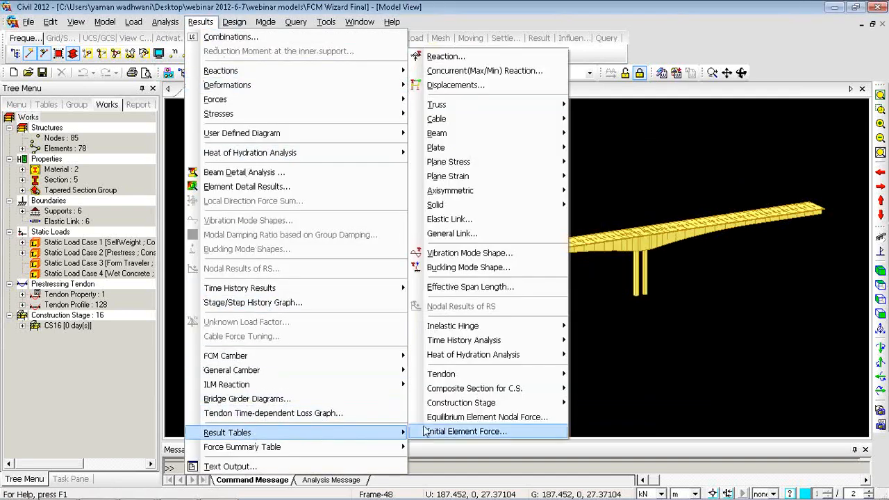
pyautogui.moveTo(478, 376)
pyautogui.click(642, 415)
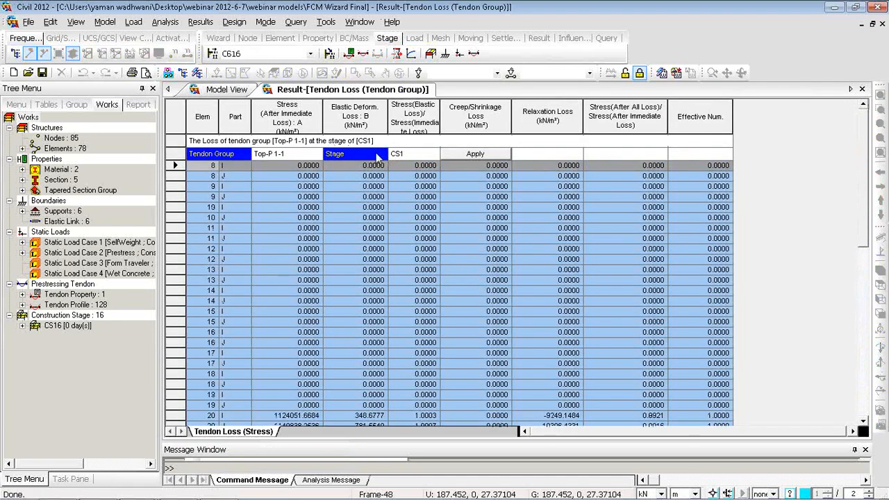
pyautogui.click(437, 160)
pyautogui.scroll(-1, 436, 197)
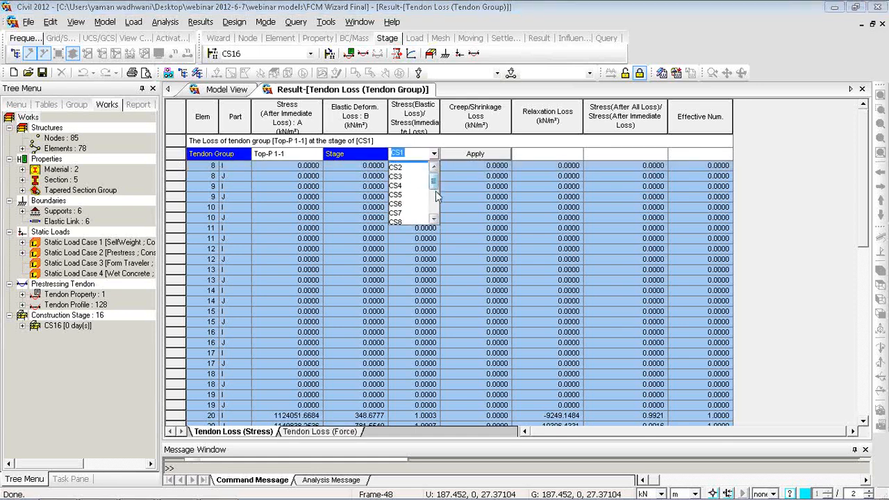
pyautogui.scroll(-2, 436, 196)
pyautogui.click(400, 207)
pyautogui.click(476, 154)
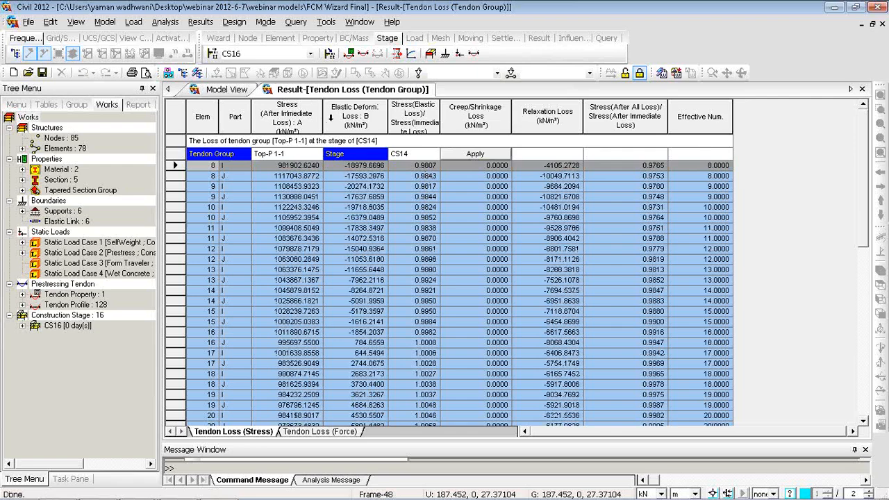
# Set up a bridge girder stress diagram in the model view for the last step, load case CS: Summation and element group BridgeGirder
pyautogui.click(227, 90)
pyautogui.click(200, 21)
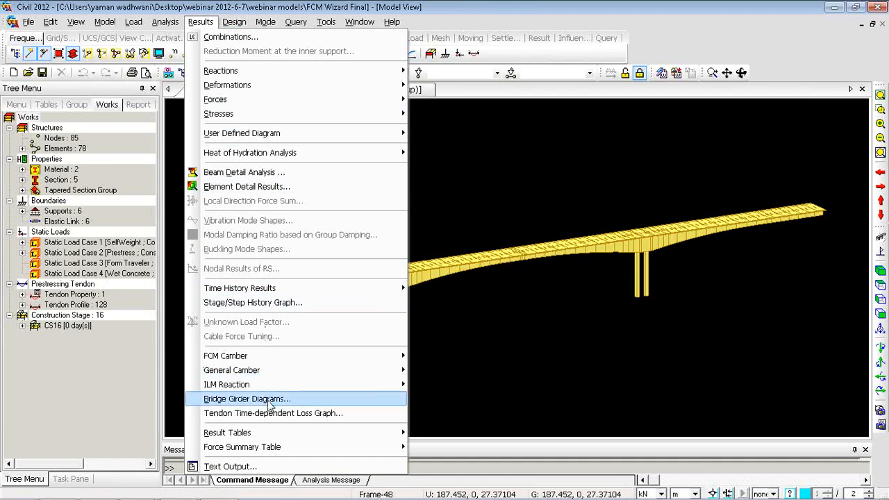
pyautogui.click(246, 398)
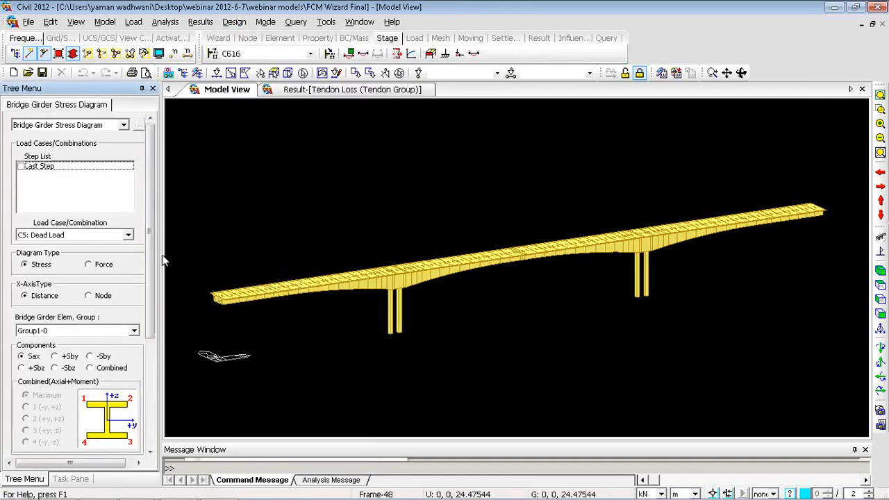
pyautogui.moveTo(151, 245)
pyautogui.mouseDown()
pyautogui.moveTo(146, 306)
pyautogui.moveTo(150, 239)
pyautogui.mouseUp()
pyautogui.click(21, 167)
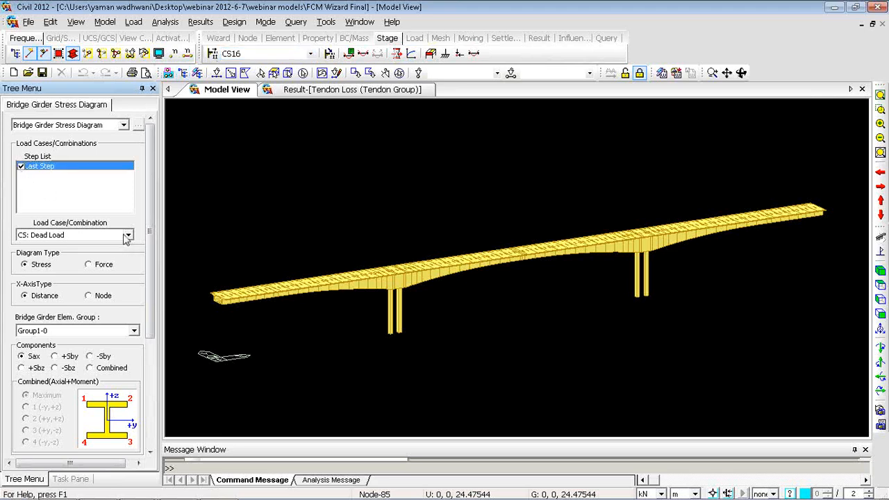
pyautogui.click(128, 235)
pyautogui.click(80, 317)
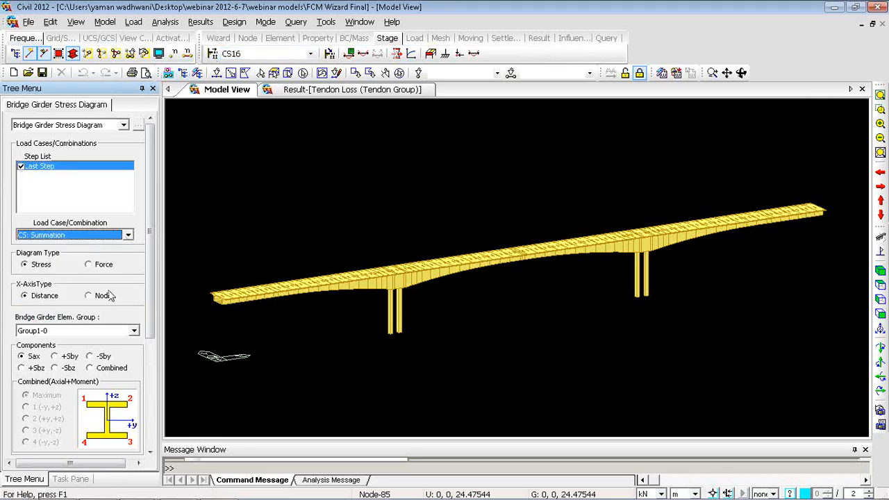
pyautogui.click(116, 331)
pyautogui.scroll(-3, 84, 361)
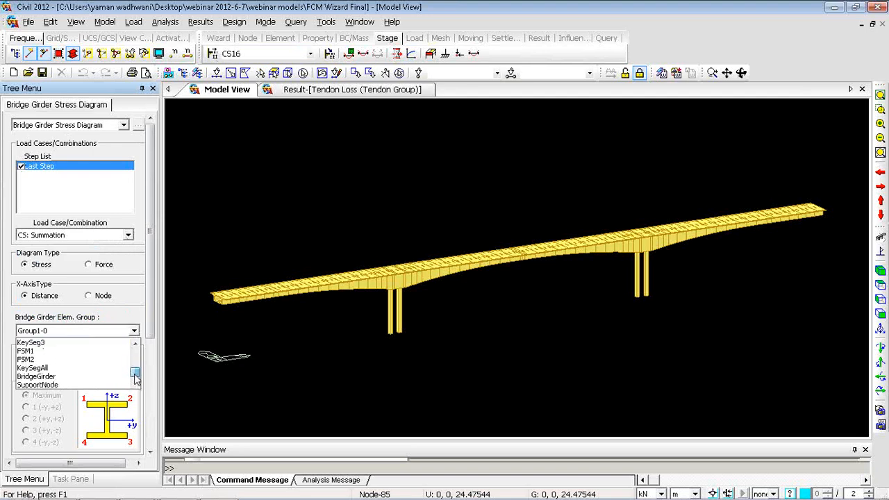
pyautogui.click(41, 376)
# Generate the combined maximum girder stress diagram with the allowable stress line, view it enlarged, and return to the model view
pyautogui.scroll(-5, 149, 297)
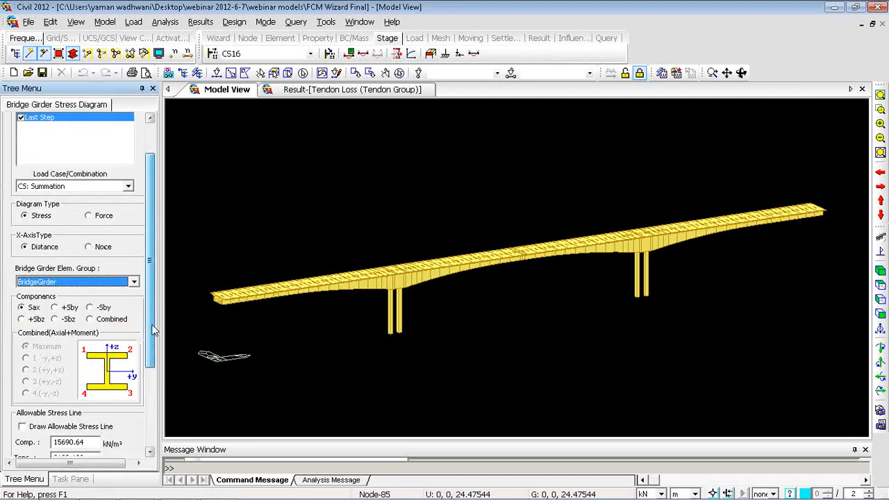
pyautogui.click(101, 203)
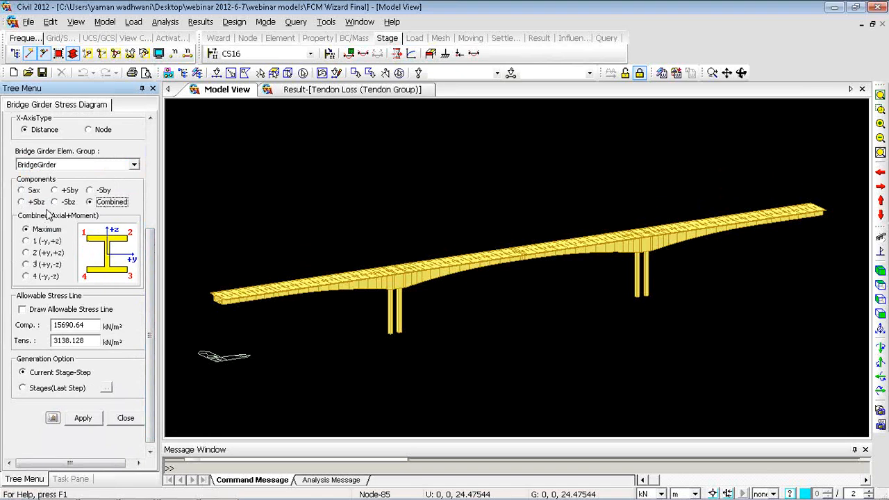
pyautogui.click(44, 313)
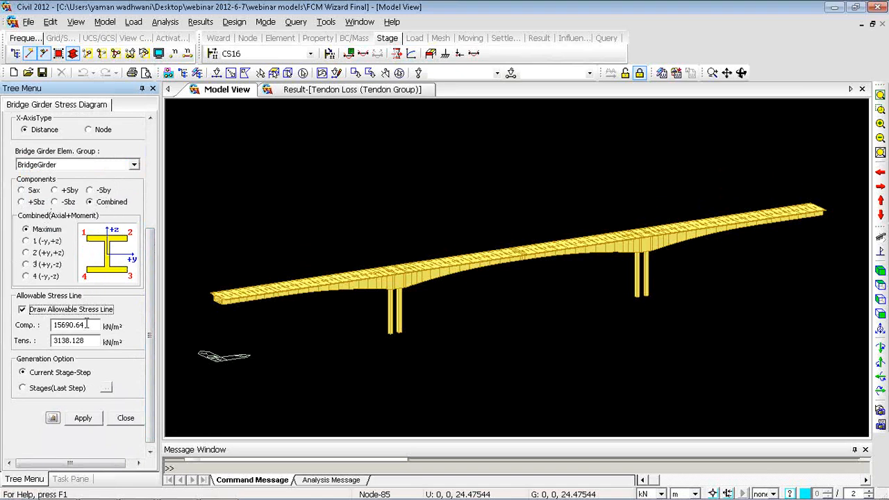
pyautogui.click(82, 419)
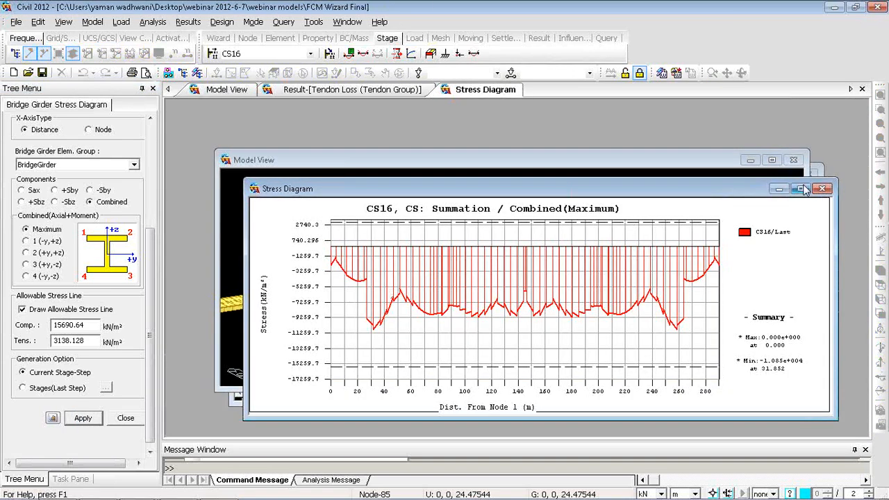
pyautogui.click(801, 189)
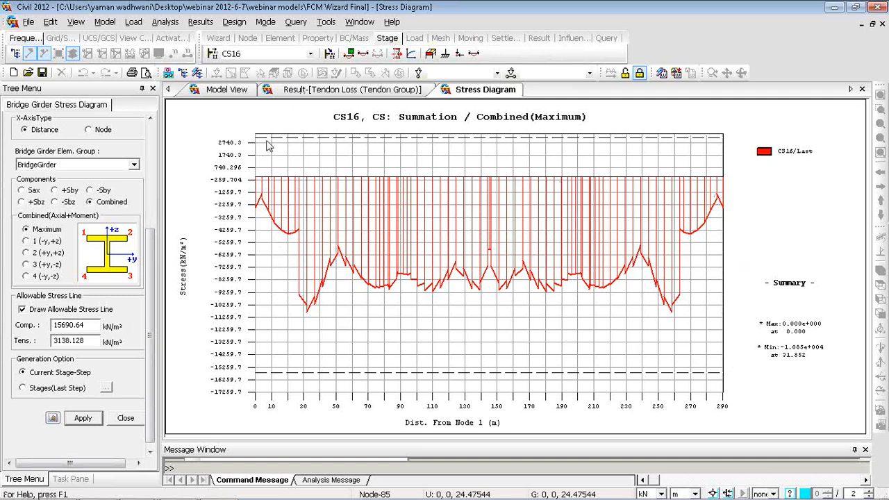
pyautogui.click(218, 91)
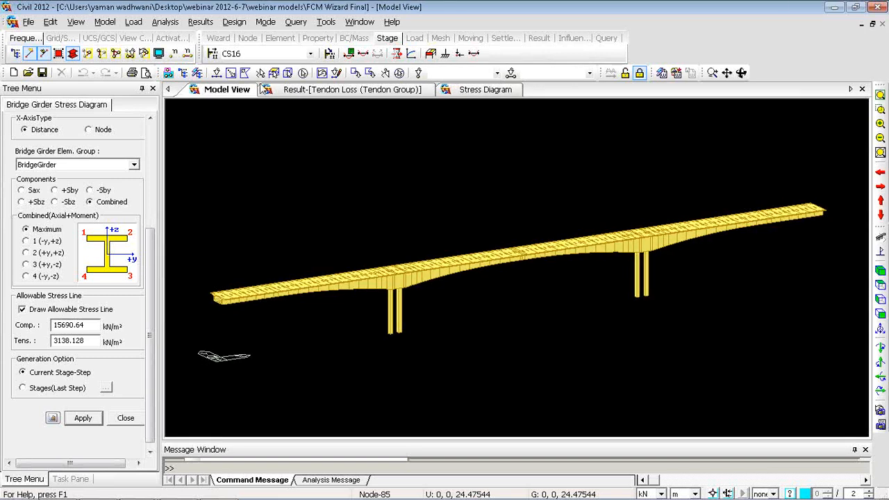
# Generate the elastic link result table for Dead Load(CS) and Erection Load(CS) at steps CS1:001(first) and CS1:002(user1)
pyautogui.click(200, 22)
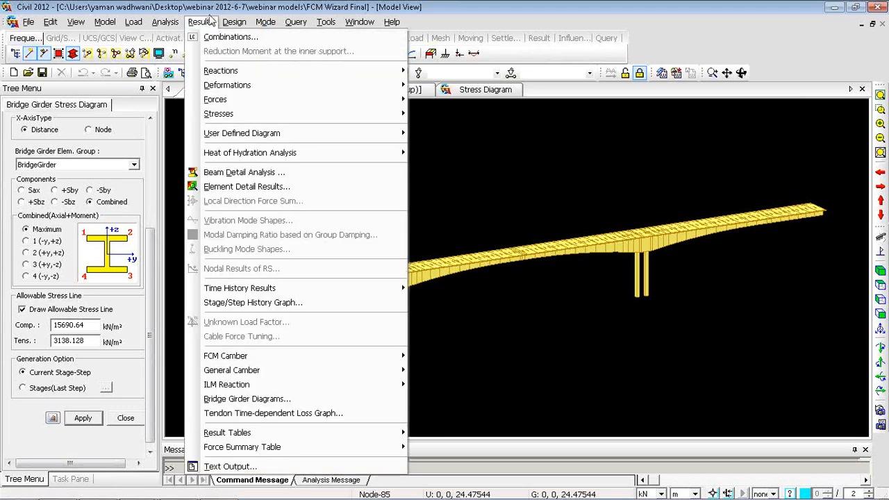
pyautogui.moveTo(233, 25)
pyautogui.moveTo(300, 436)
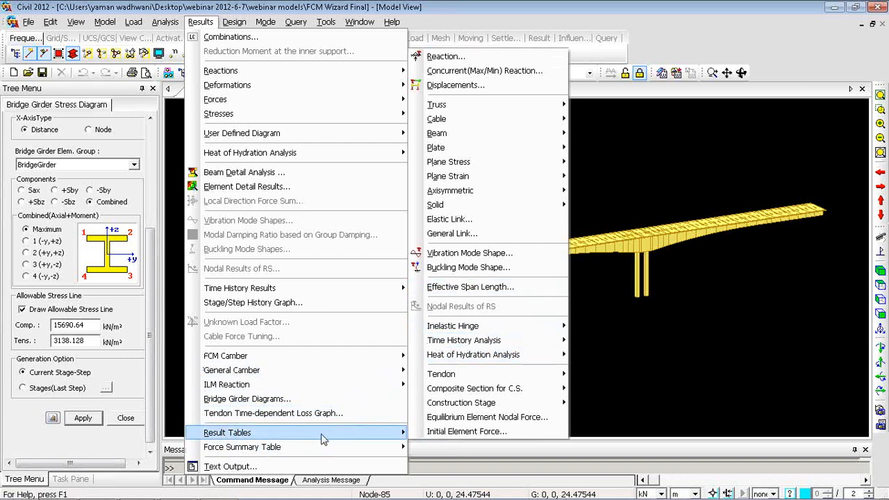
pyautogui.click(481, 221)
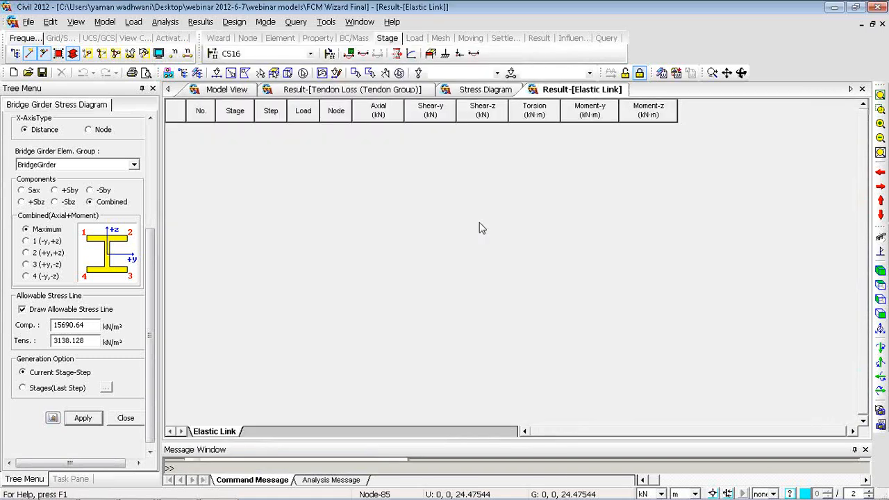
pyautogui.click(403, 192)
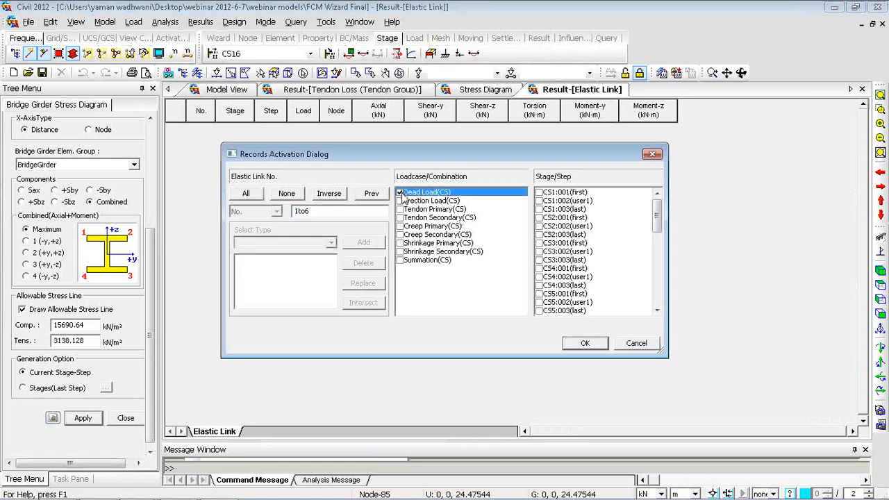
pyautogui.click(400, 201)
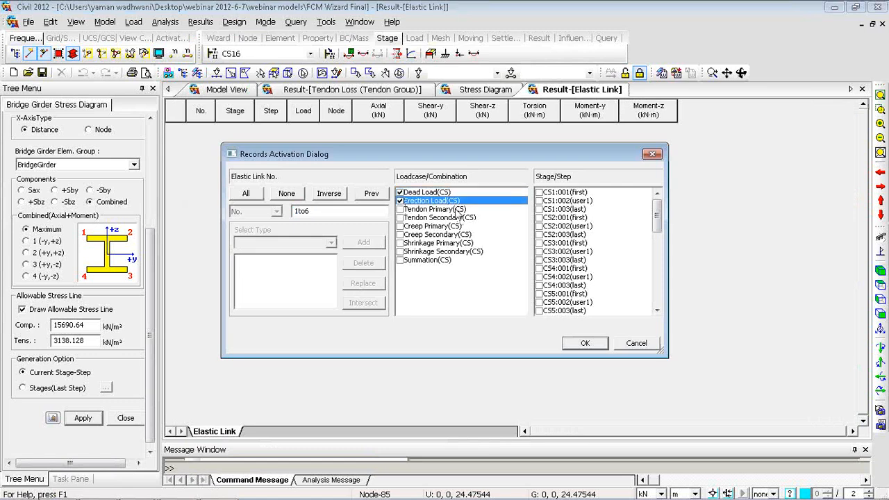
pyautogui.click(540, 192)
pyautogui.click(540, 201)
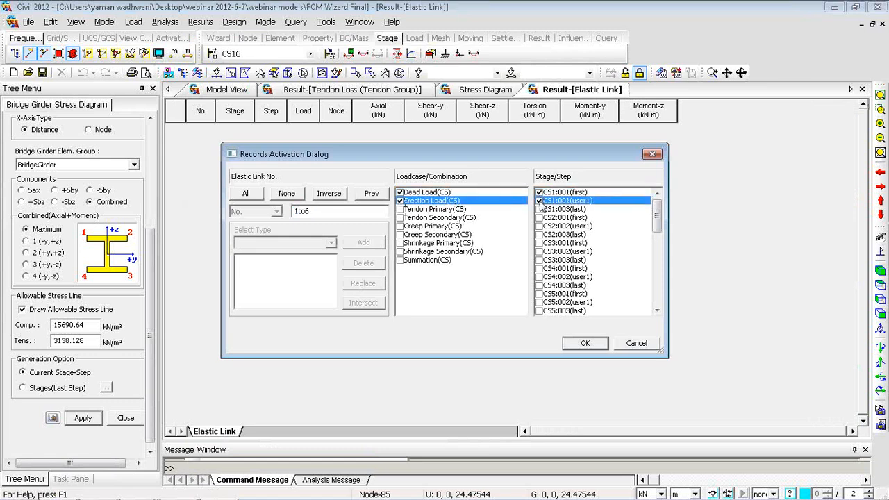
pyautogui.click(585, 344)
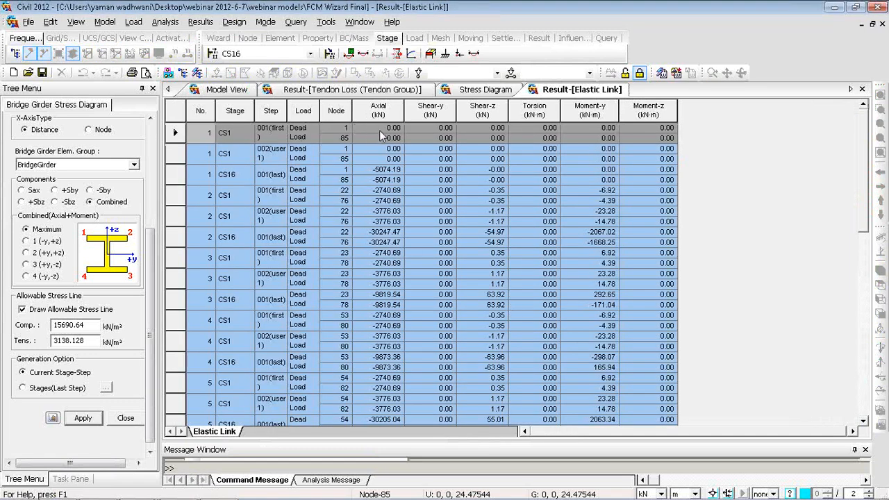
# Examine the axial forces of the first elastic links, then return to the model view and close the stress diagram settings
pyautogui.click(377, 157)
pyautogui.click(371, 194)
pyautogui.click(386, 219)
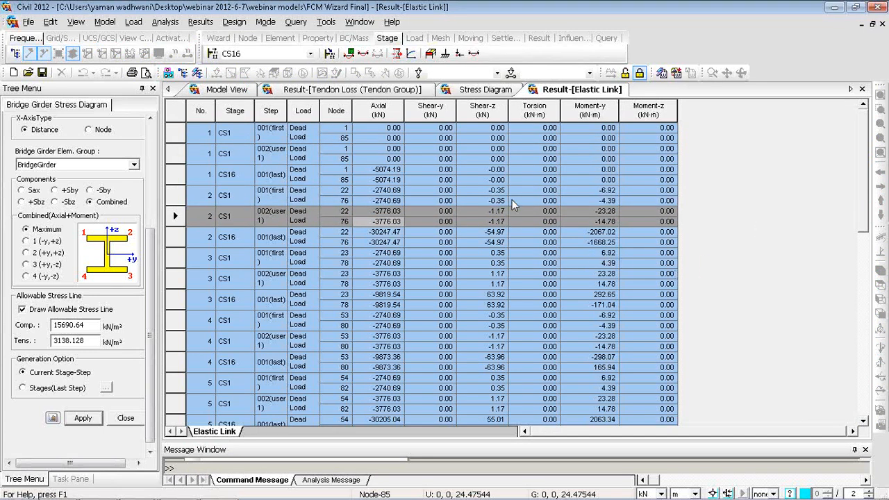
pyautogui.click(225, 89)
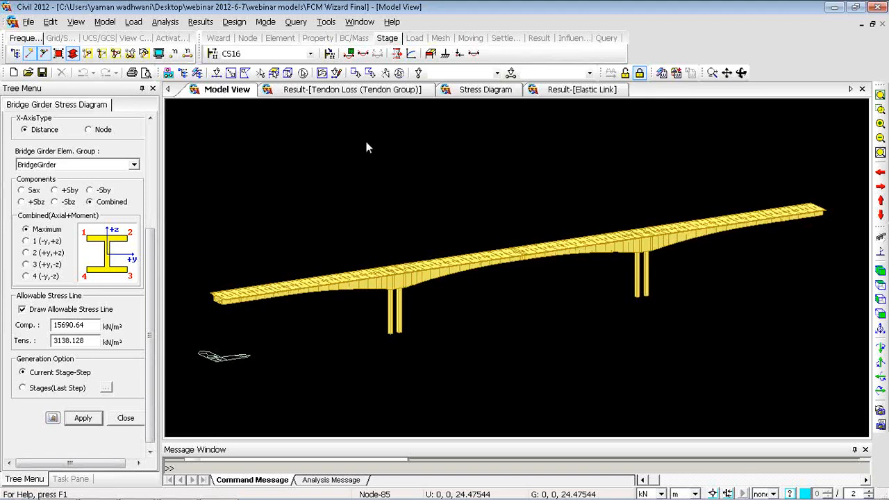
pyautogui.click(126, 418)
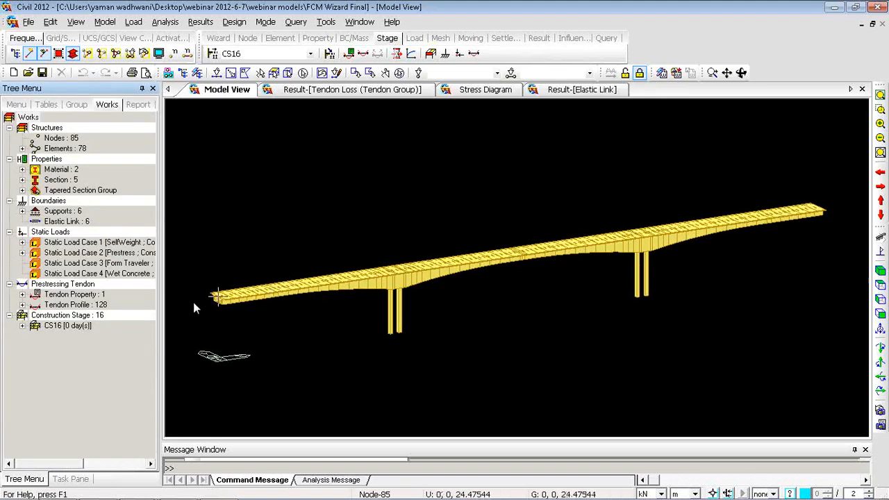
# Open the EC4 model file from the webinar models folder
pyautogui.click(27, 73)
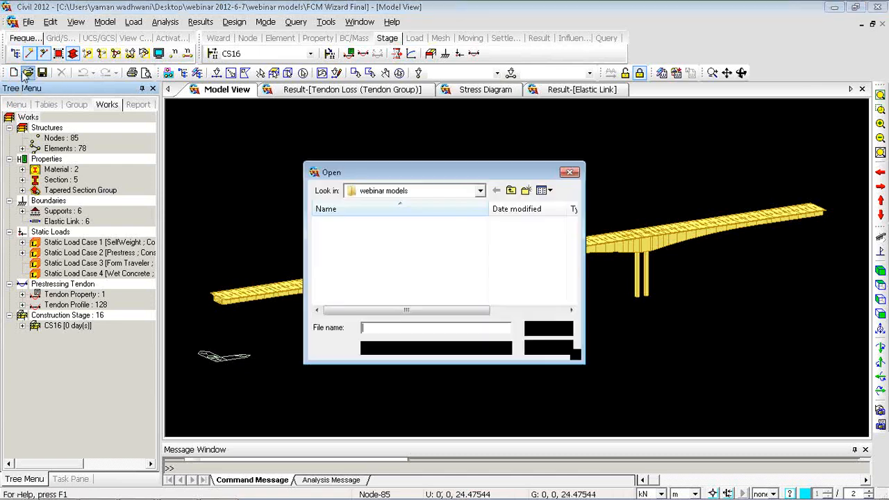
pyautogui.moveTo(572, 234)
pyautogui.mouseDown()
pyautogui.moveTo(572, 257)
pyautogui.moveTo(572, 227)
pyautogui.mouseUp()
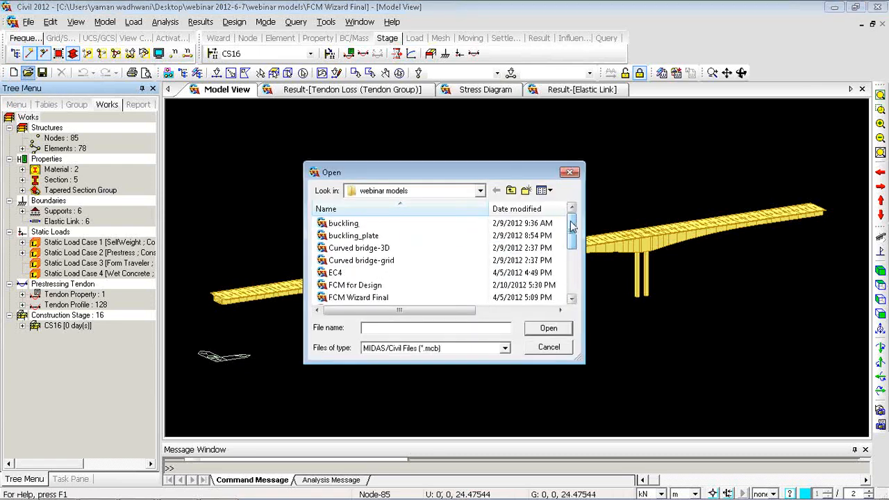
pyautogui.doubleClick(352, 273)
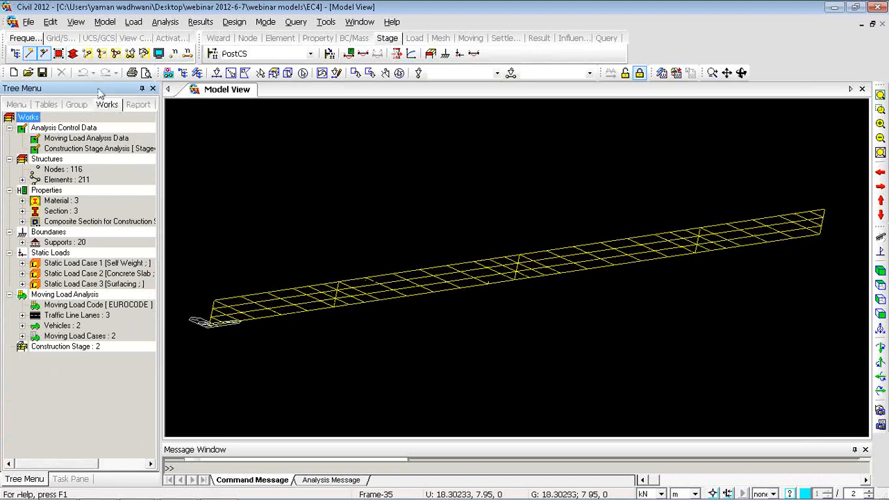
# Show the girder grid with its real section shapes, and inspect it in plan before returning to the isometric view
pyautogui.click(73, 55)
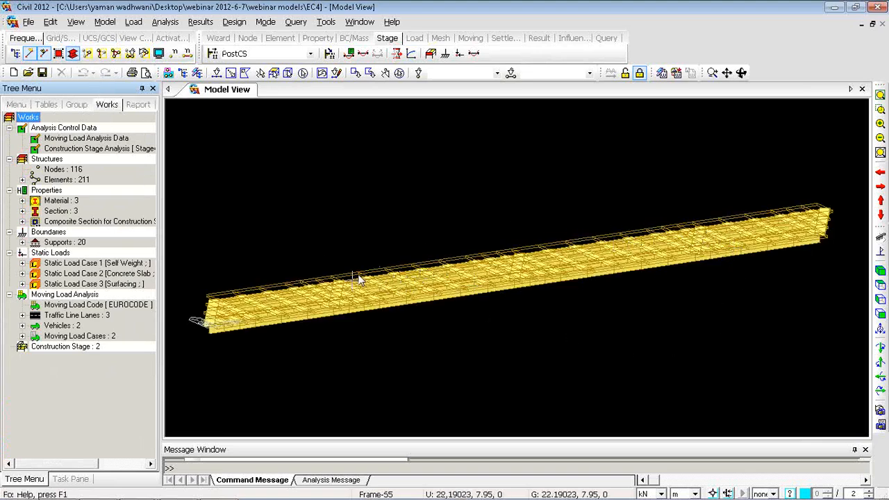
pyautogui.click(880, 287)
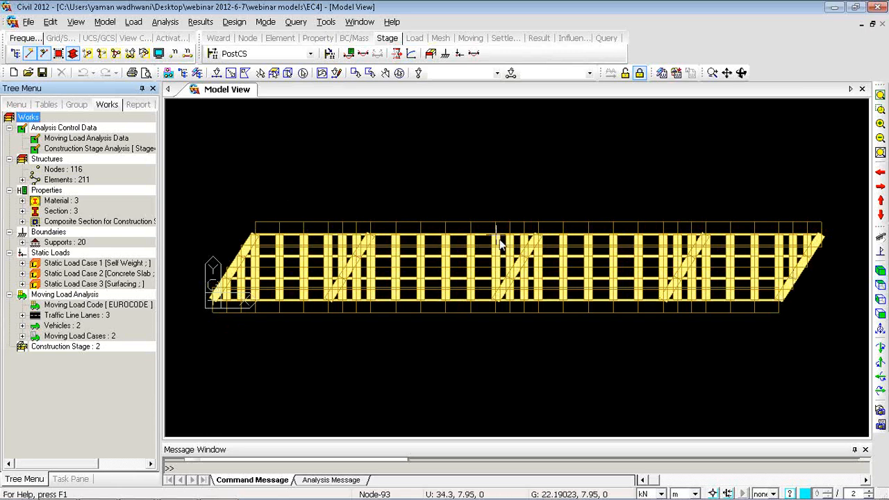
pyautogui.click(880, 271)
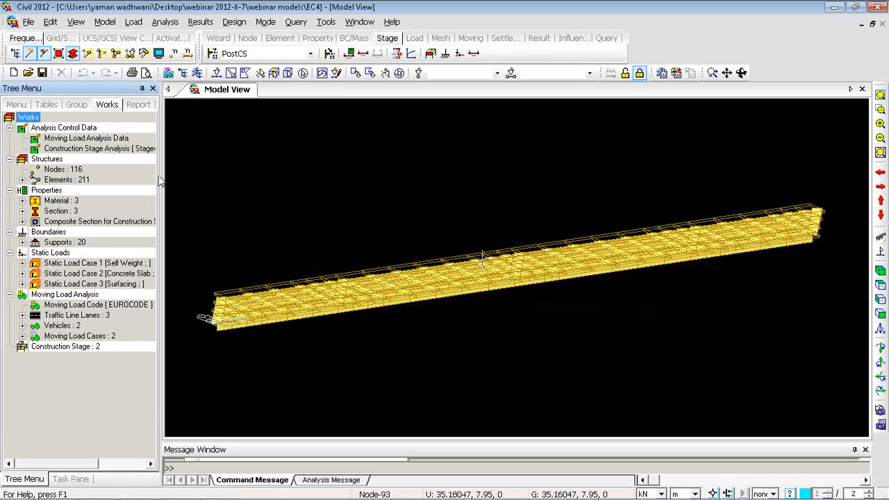
# Review the Inner Beam composite section definition for construction stage and the construction stage and moving load analysis entries
pyautogui.moveTo(159, 209); pyautogui.dragTo(262, 209)
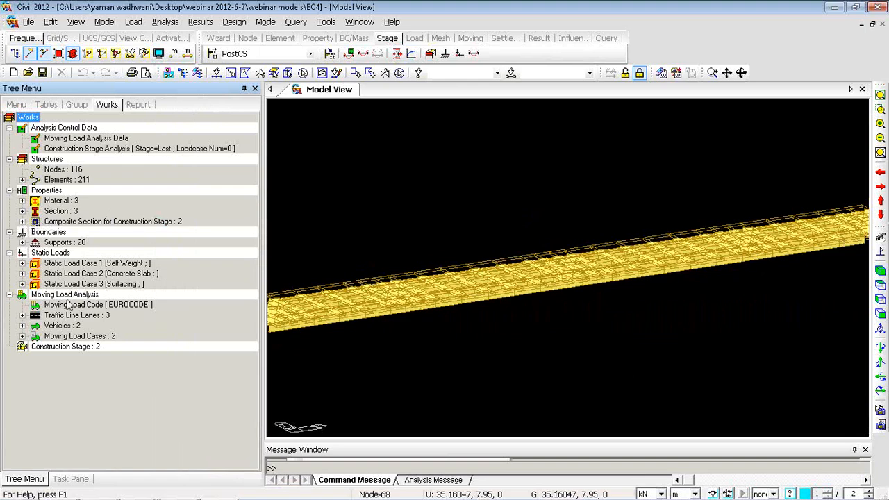
pyautogui.click(23, 222)
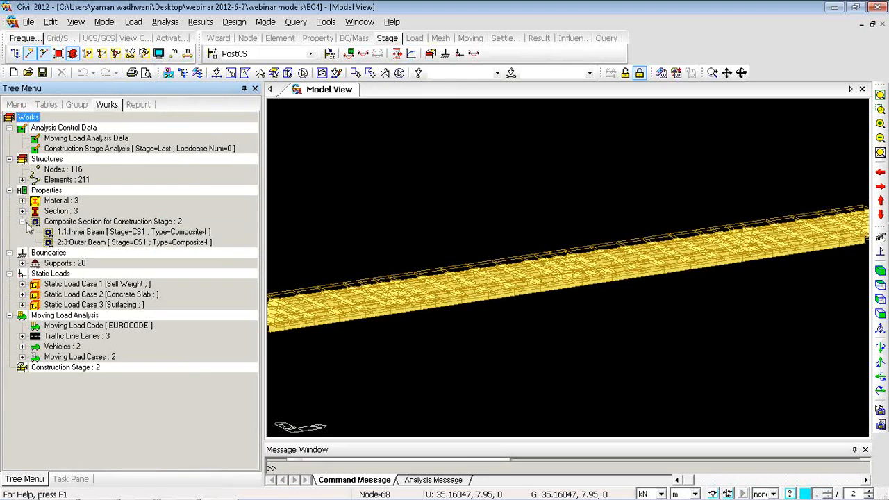
pyautogui.rightClick(76, 233)
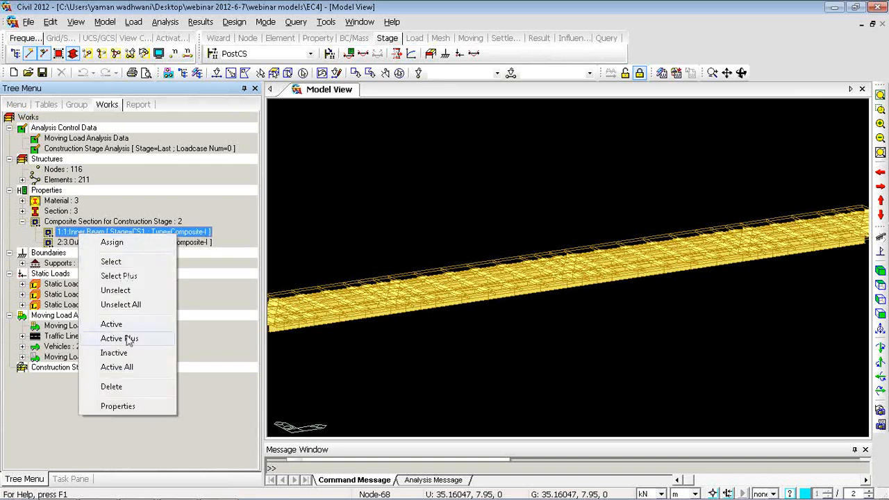
pyautogui.click(135, 406)
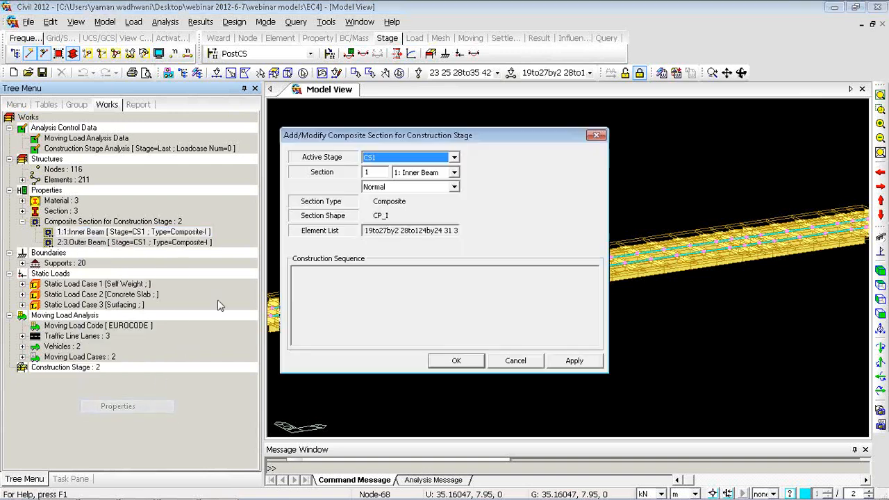
pyautogui.click(596, 137)
pyautogui.click(100, 150)
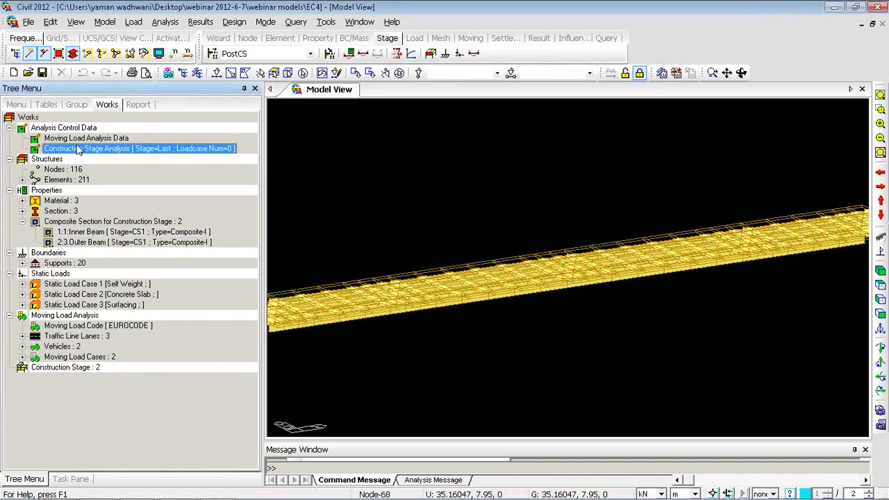
pyautogui.click(78, 139)
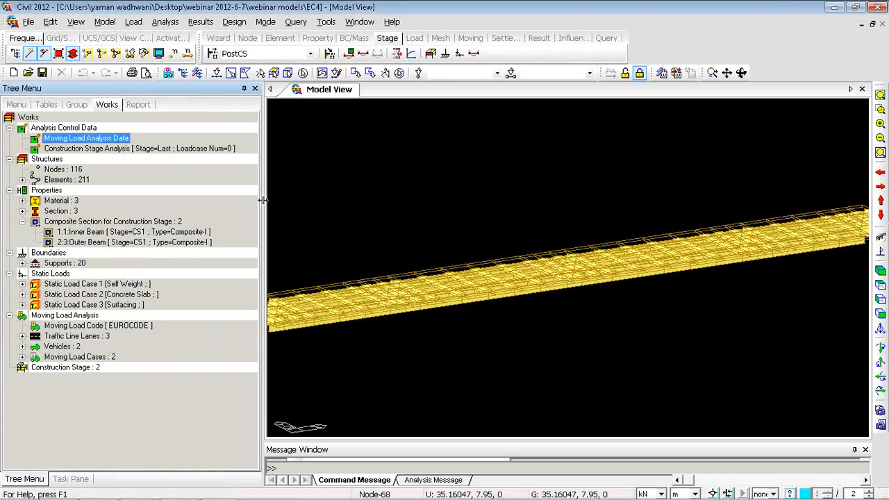
pyautogui.moveTo(263, 200); pyautogui.dragTo(157, 198)
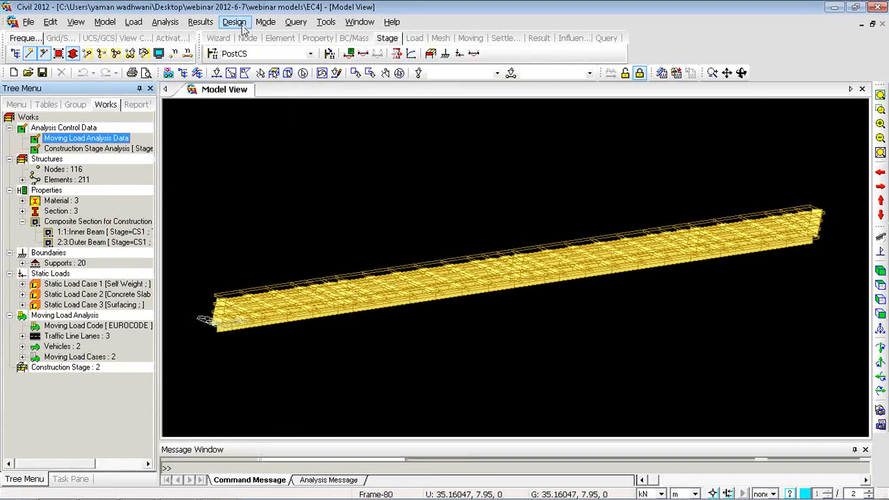
# Review the steel design load combinations sLCB1 to sLCB4, and close the load combinations
pyautogui.click(201, 22)
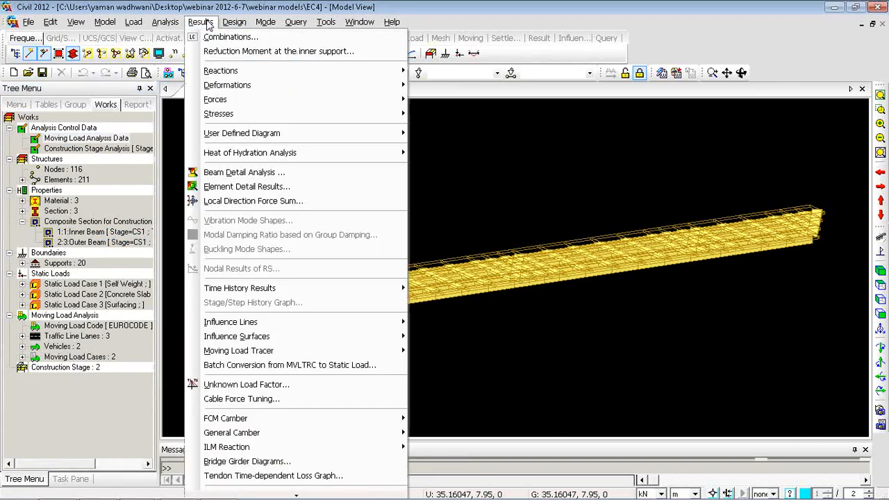
pyautogui.click(220, 37)
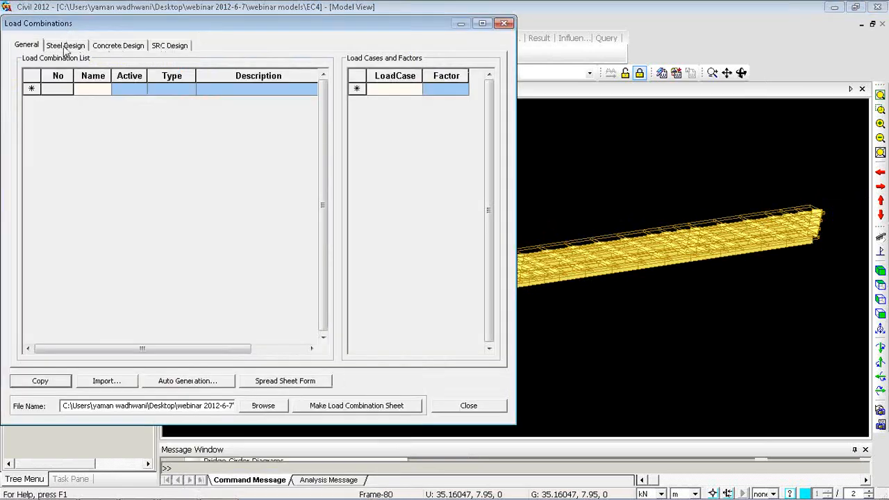
pyautogui.click(66, 46)
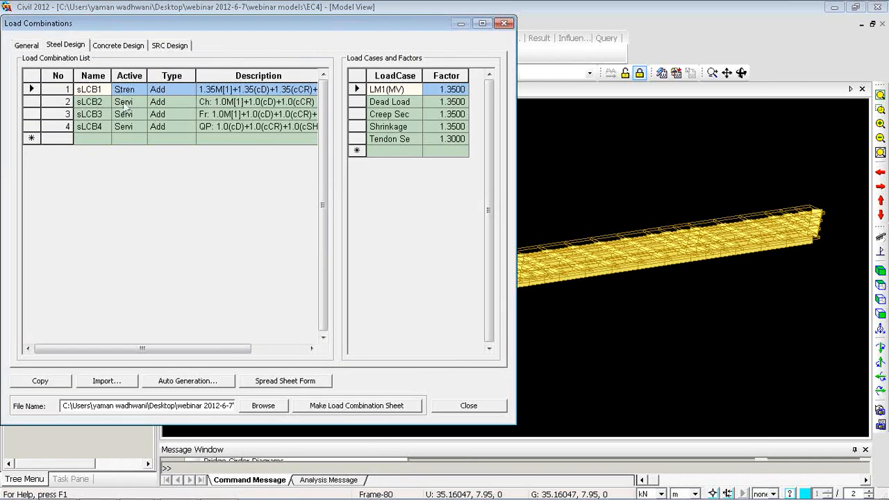
pyautogui.click(469, 406)
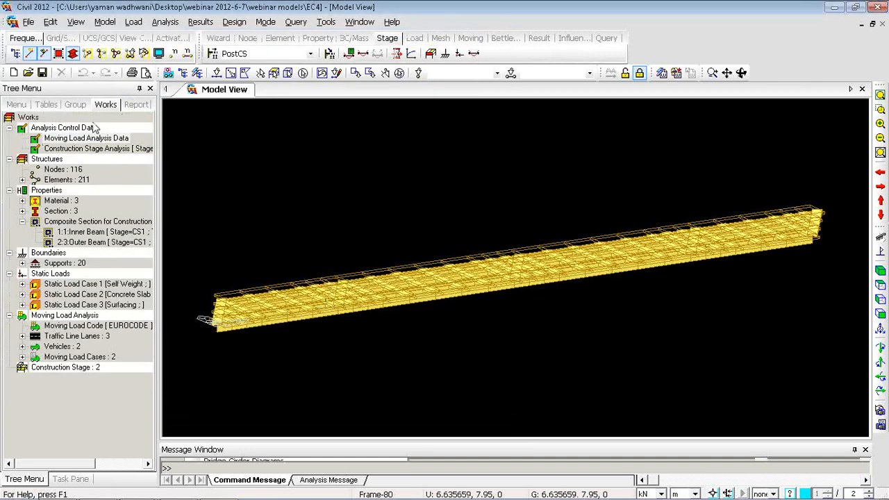
# Review the composite steel girder design parameters for code EN 1994-2, and leave them without changes
pyautogui.click(232, 23)
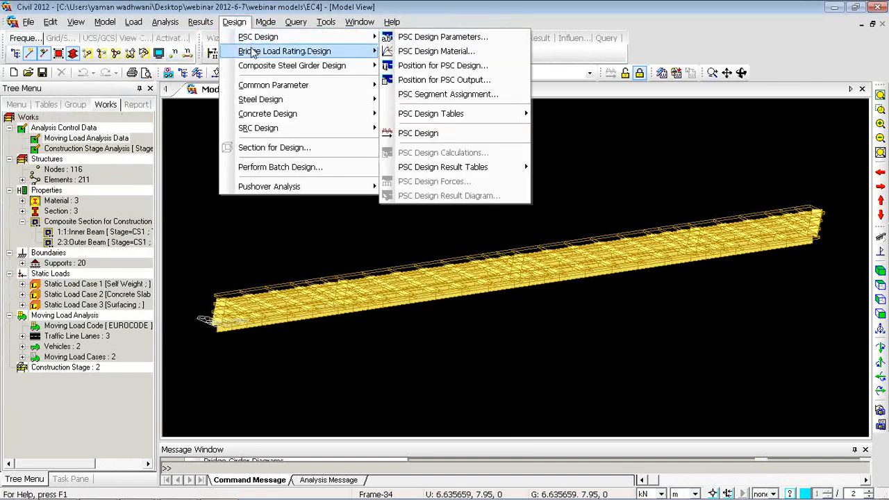
pyautogui.moveTo(271, 66)
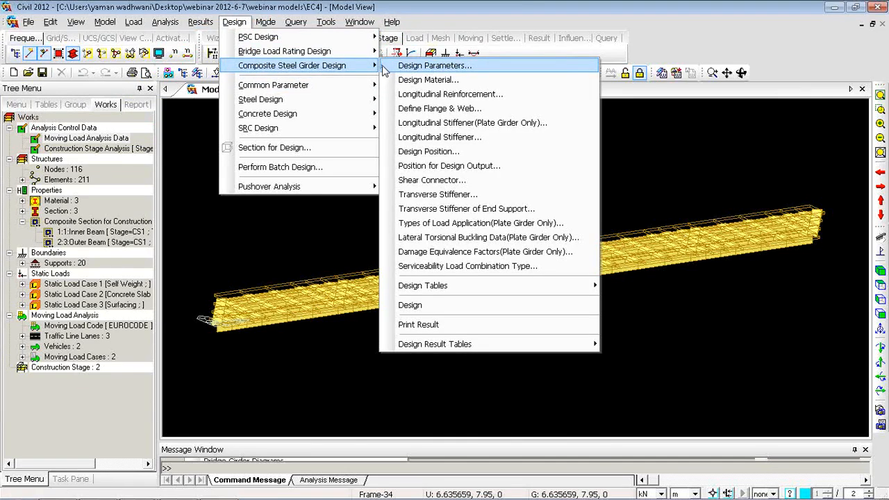
pyautogui.click(417, 66)
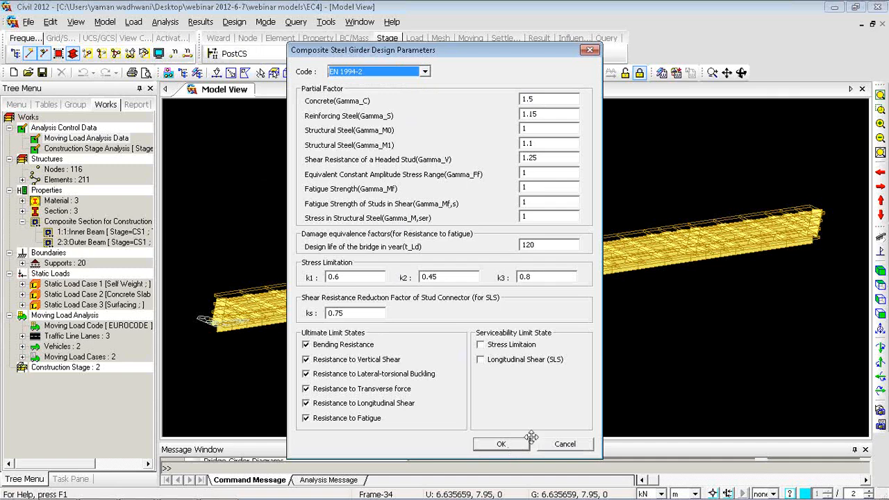
pyautogui.click(567, 448)
# Review the steel, concrete and reinforcement properties of the SRC design material, and close them without modifying anything
pyautogui.click(234, 21)
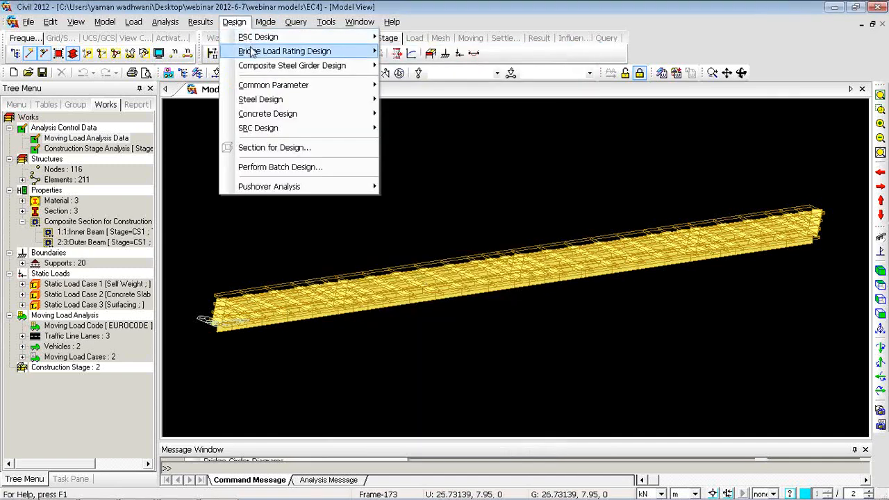
pyautogui.moveTo(256, 65)
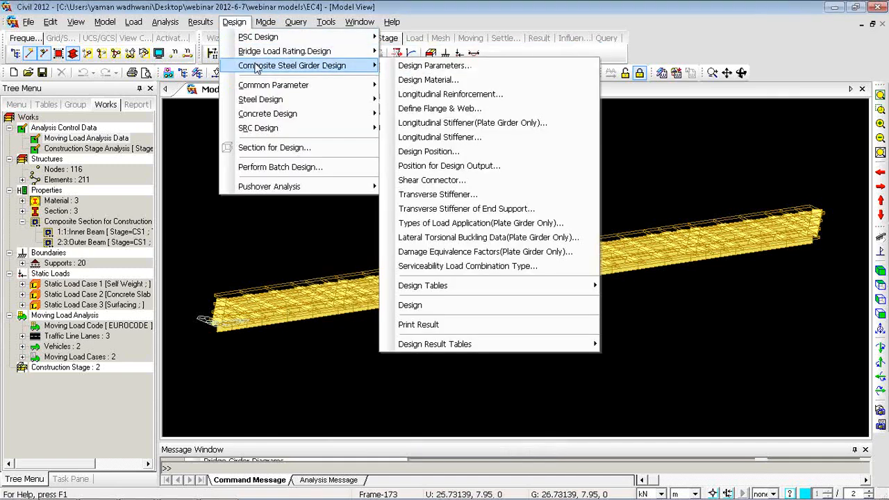
pyautogui.click(419, 80)
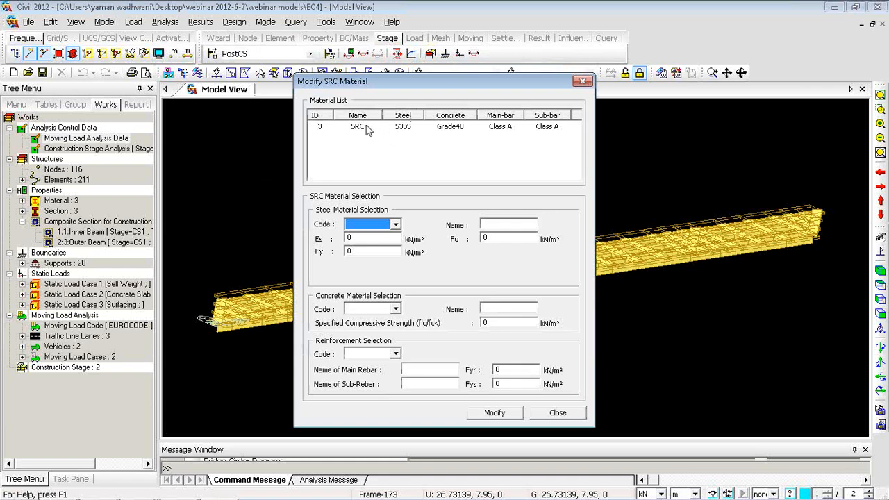
pyautogui.click(365, 128)
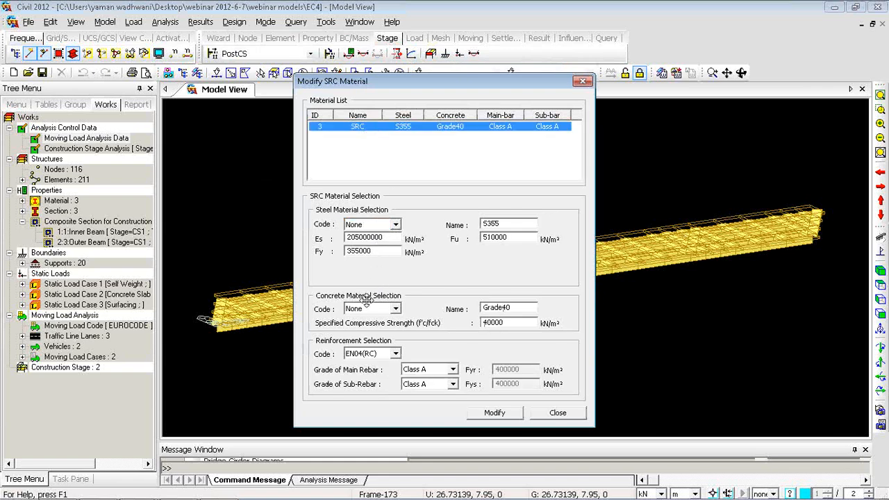
pyautogui.click(547, 417)
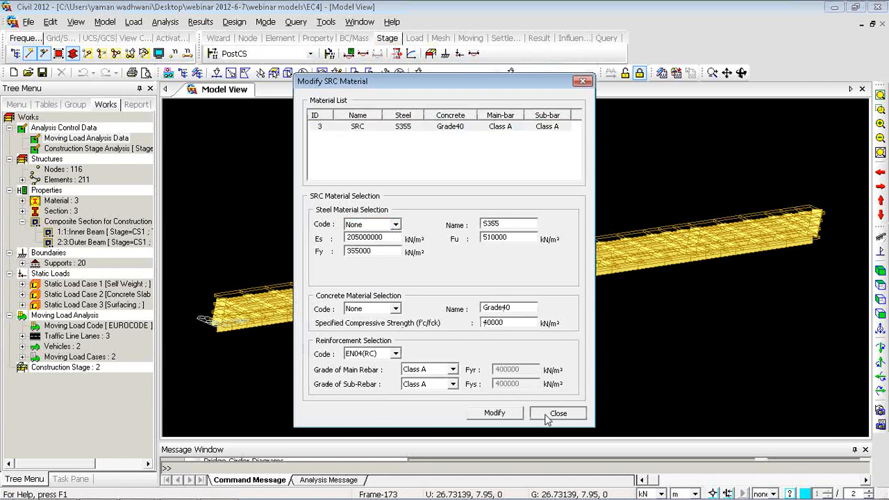
# Open the longitudinal reinforcement for composite steel girder design and display the Inner Beam section's slab bars
pyautogui.click(234, 22)
pyautogui.moveTo(259, 66)
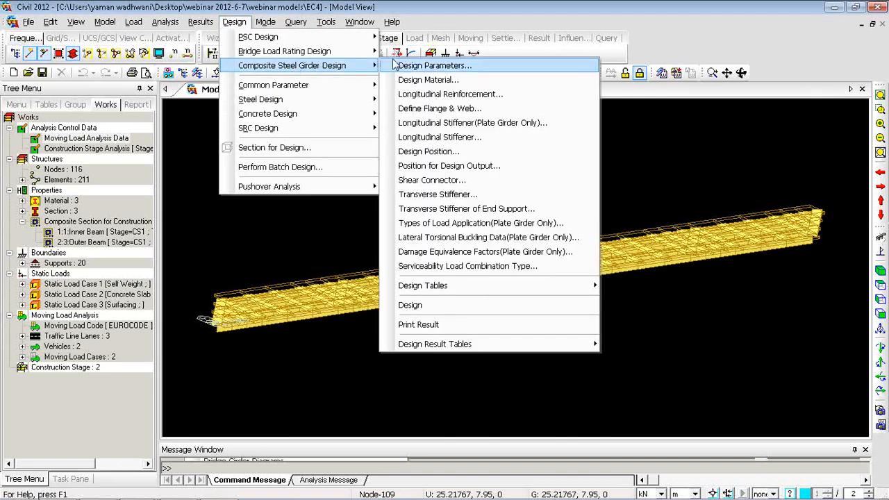
pyautogui.click(444, 94)
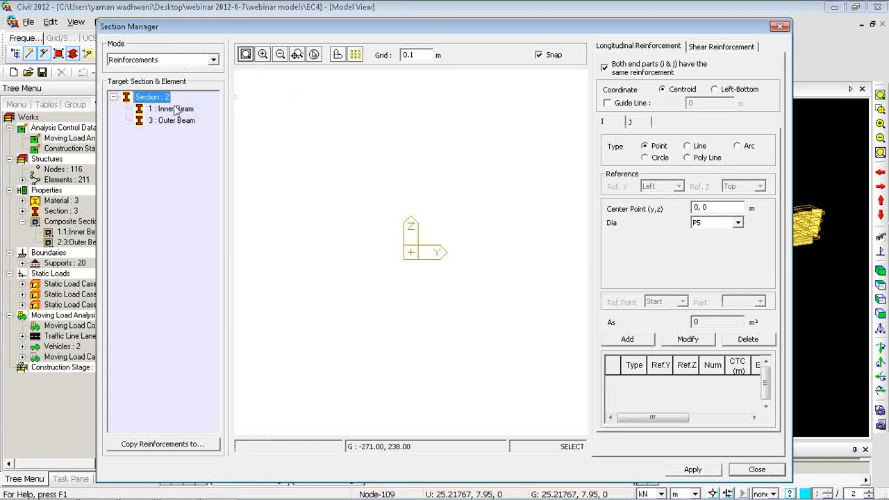
pyautogui.click(174, 109)
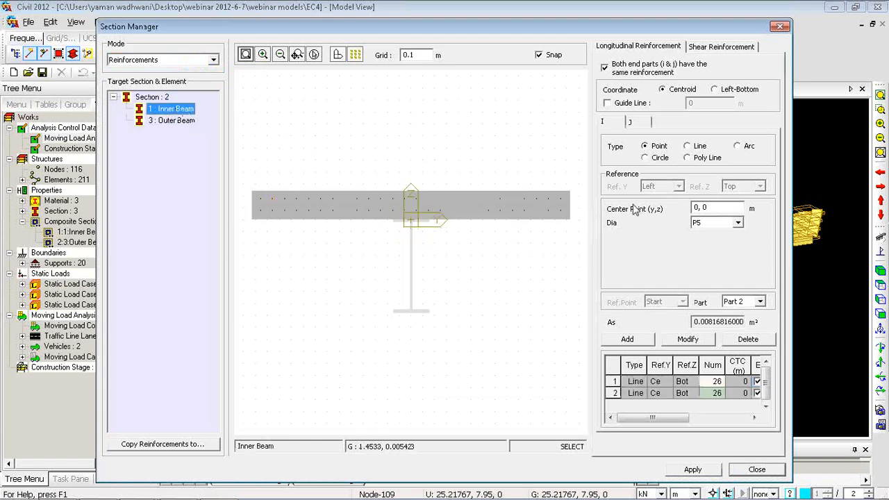
# Sketch a trial line of P11 bars across the Inner Beam slab from about y = -1.30 m to y = 1.27 m
pyautogui.click(688, 147)
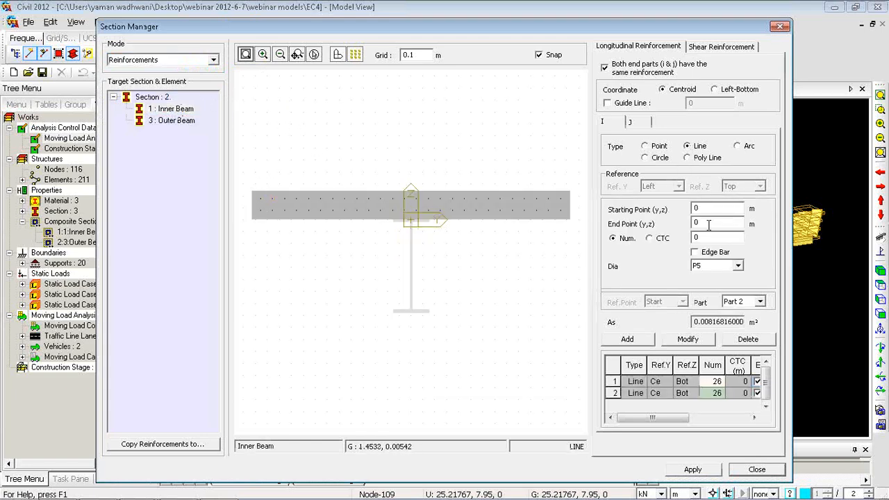
pyautogui.click(257, 212)
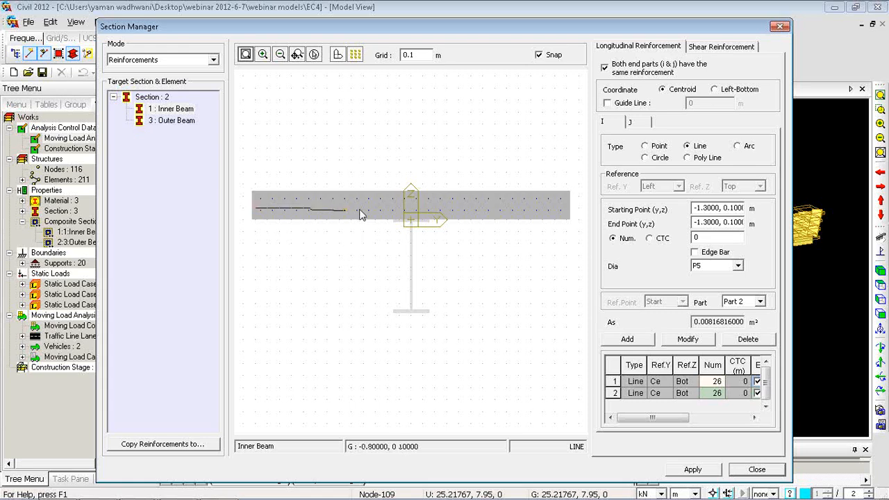
pyautogui.click(564, 209)
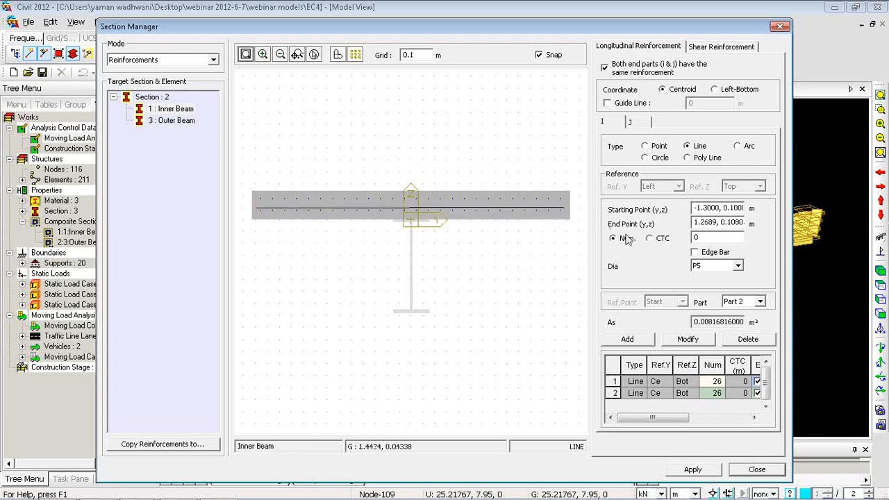
pyautogui.click(715, 266)
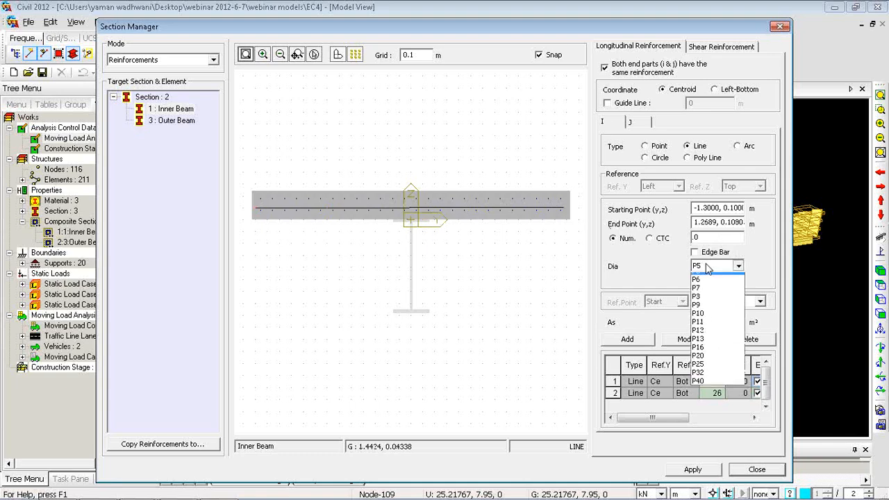
pyautogui.click(700, 330)
# Set the trial bar line to 0.25 m centre-to-centre spacing with edge bars, and close the reinforcement definition without adding it
pyautogui.doubleClick(705, 237)
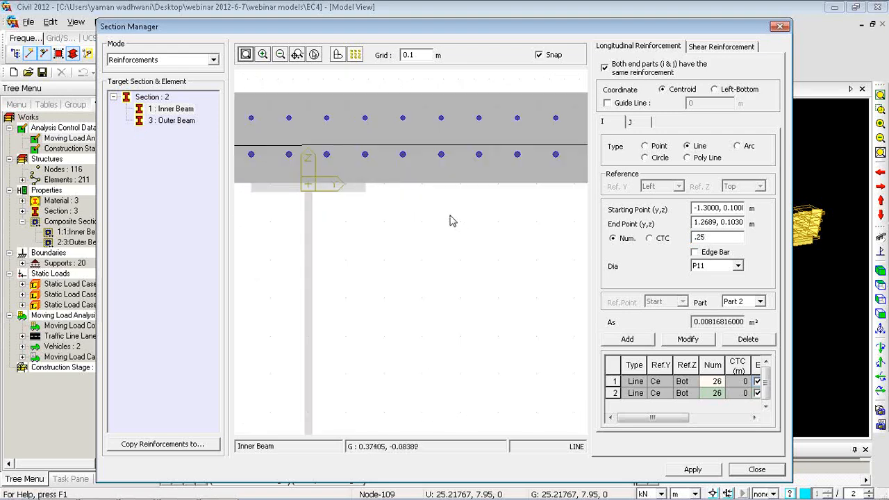
pyautogui.scroll(3, 458, 234)
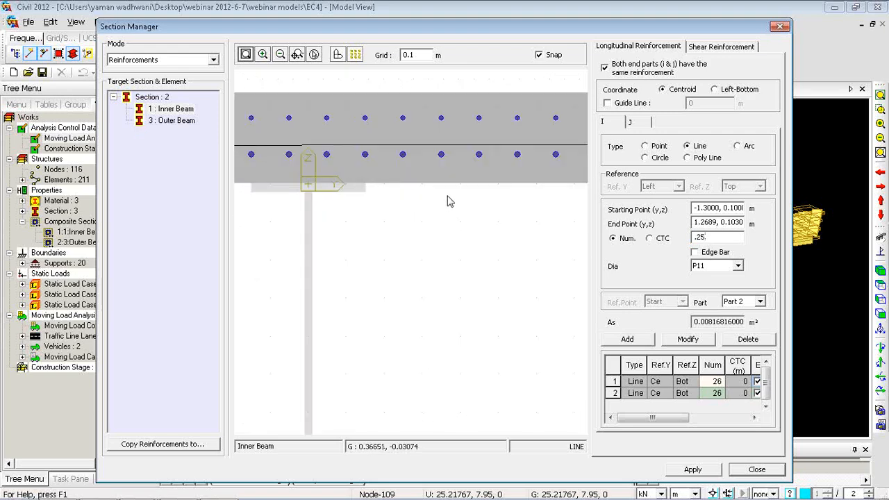
pyautogui.click(650, 238)
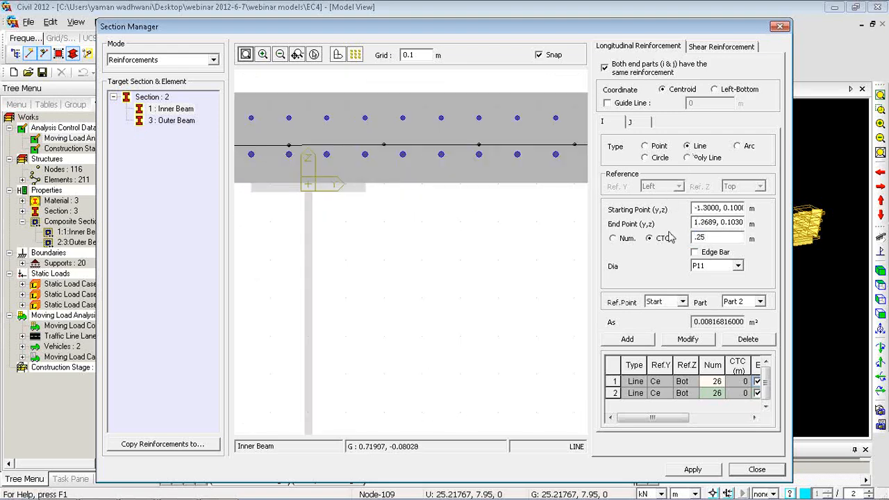
pyautogui.click(695, 253)
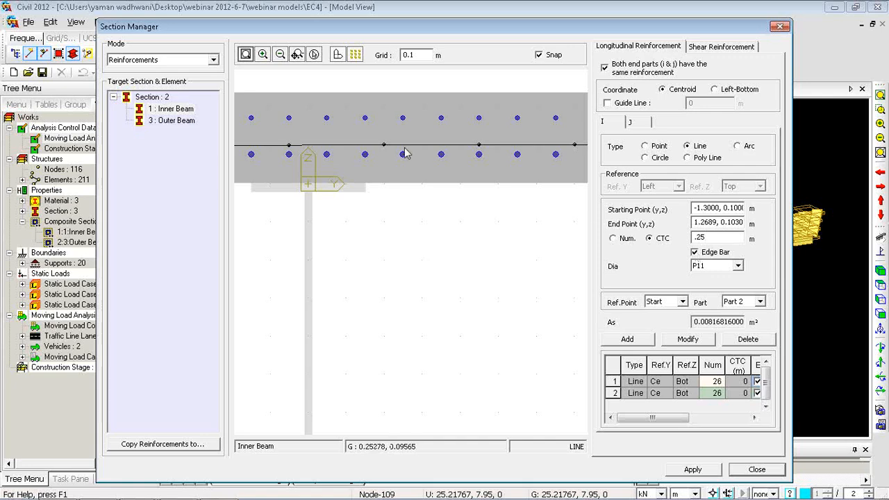
pyautogui.click(757, 469)
# Review the input options for lateral torsional buckling data and transverse stiffeners of the composite steel girder
pyautogui.click(234, 22)
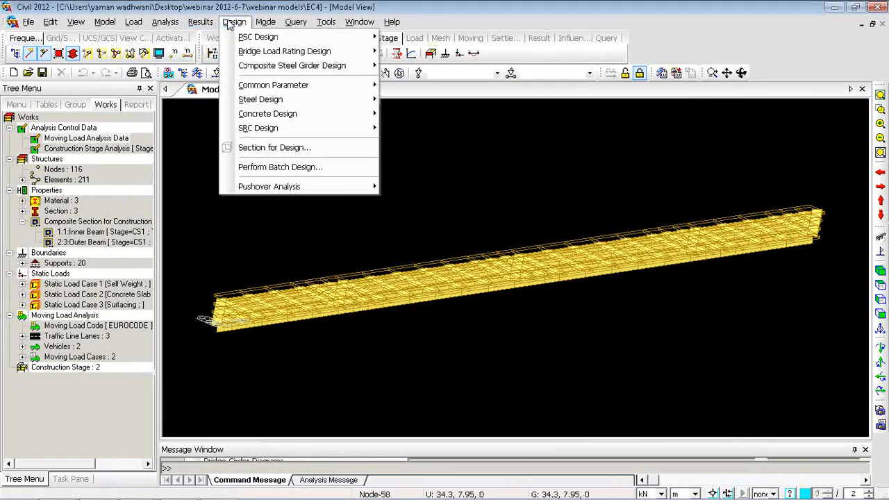
pyautogui.moveTo(286, 66)
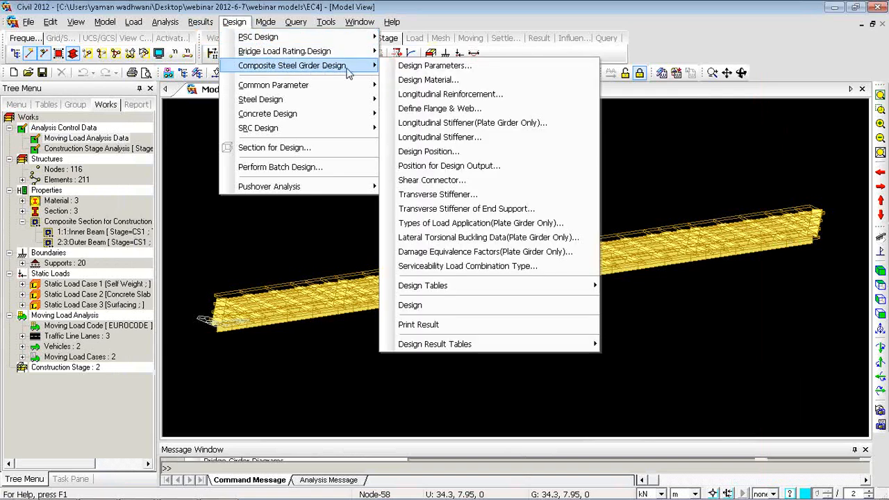
pyautogui.click(450, 238)
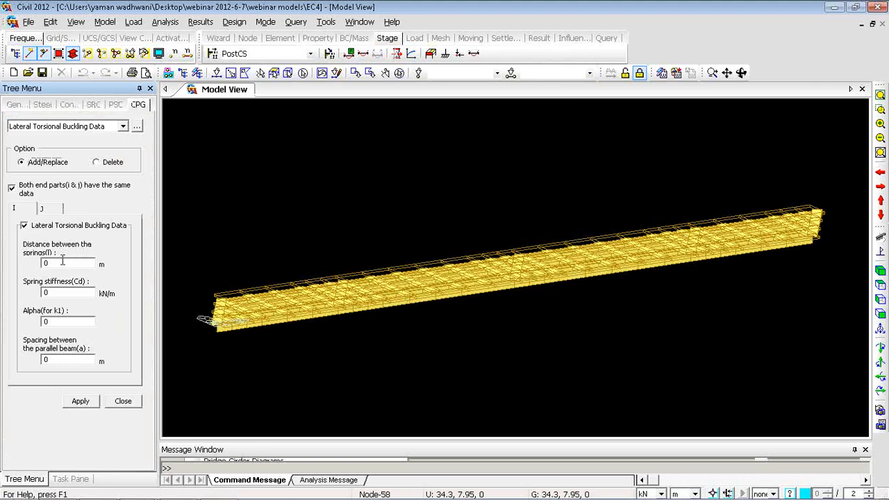
pyautogui.click(123, 126)
pyautogui.click(56, 160)
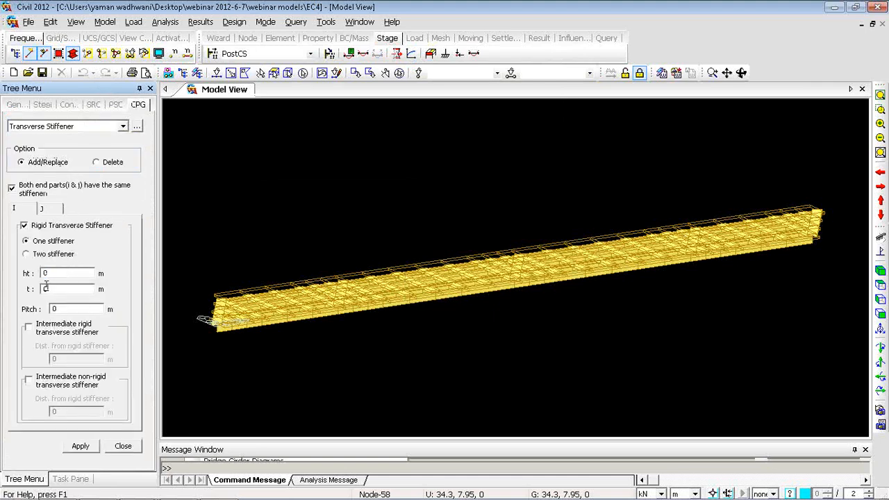
pyautogui.doubleClick(73, 289)
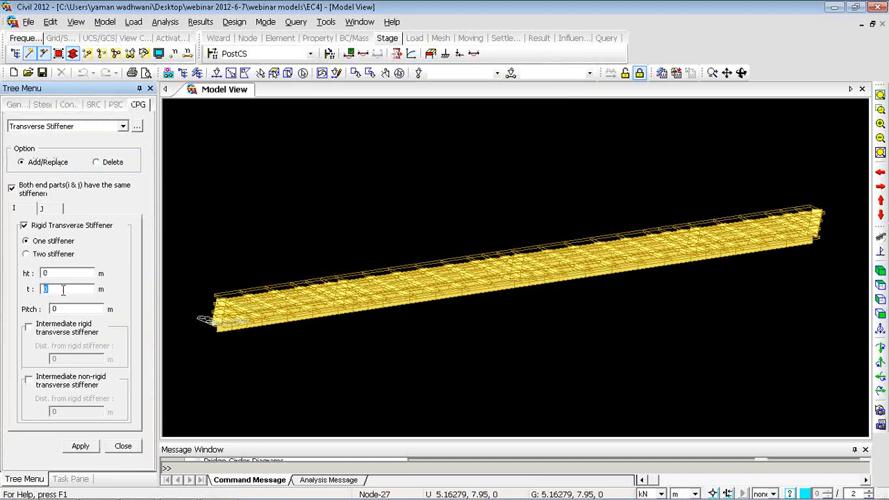
# Review the check position options of the composite girder's design position, and close them without applying anything
pyautogui.click(234, 22)
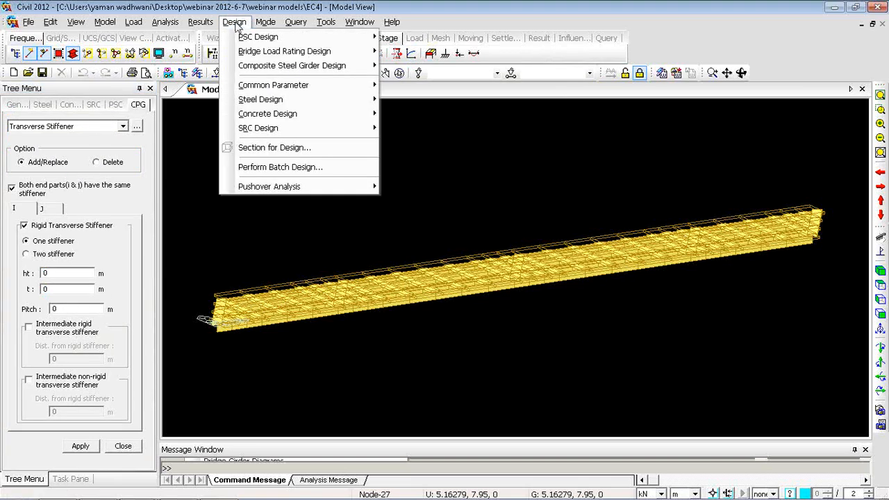
pyautogui.moveTo(275, 69)
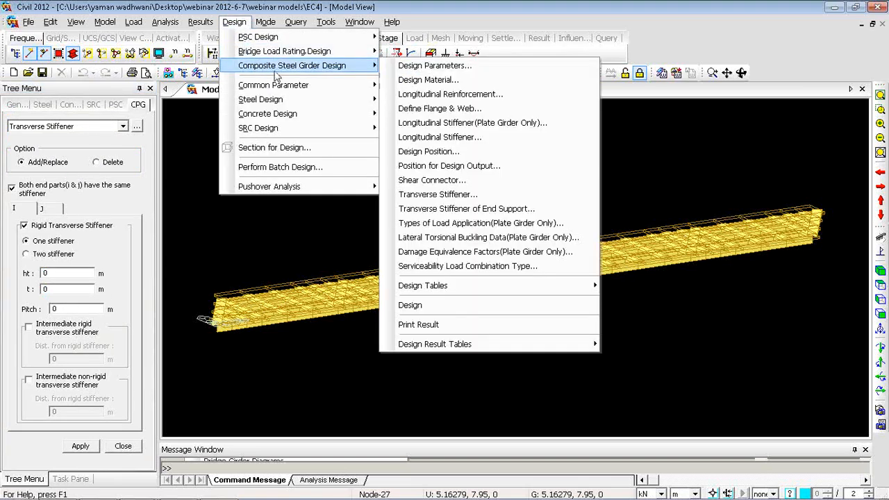
pyautogui.click(421, 149)
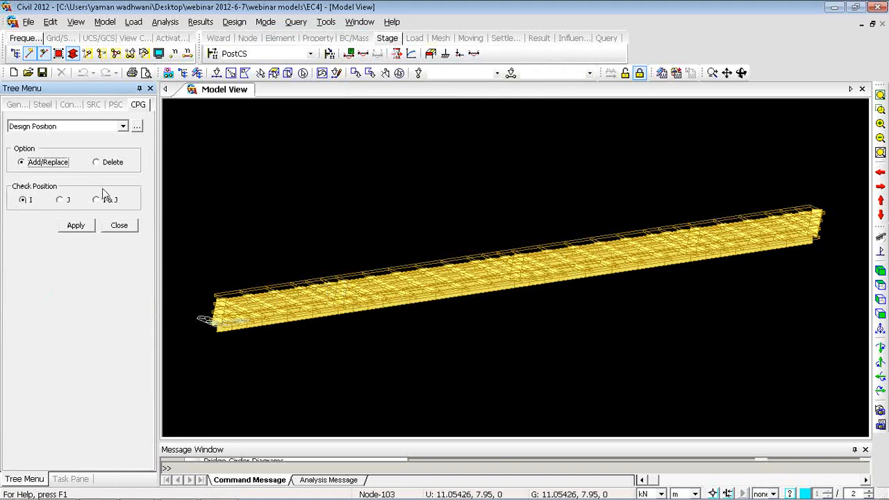
pyautogui.click(124, 228)
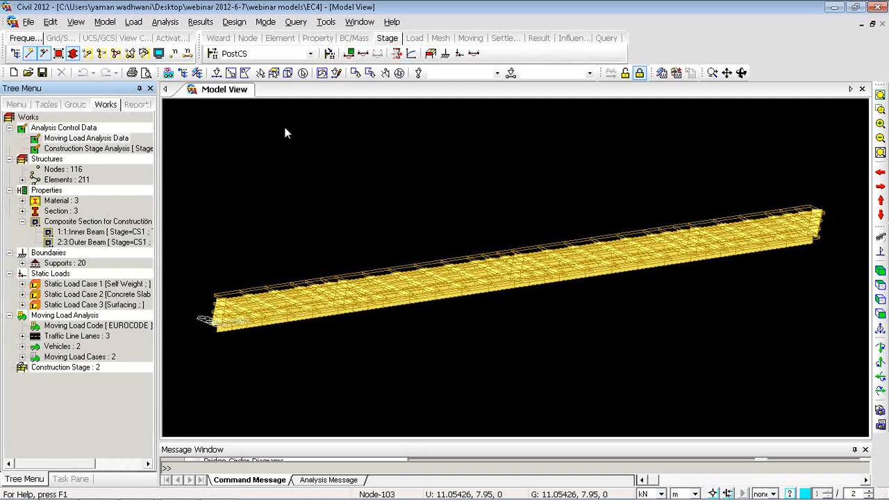
# Look up the Design command for the composite steel girder, and enlarge the message window beneath the model view
pyautogui.click(234, 21)
pyautogui.moveTo(278, 67)
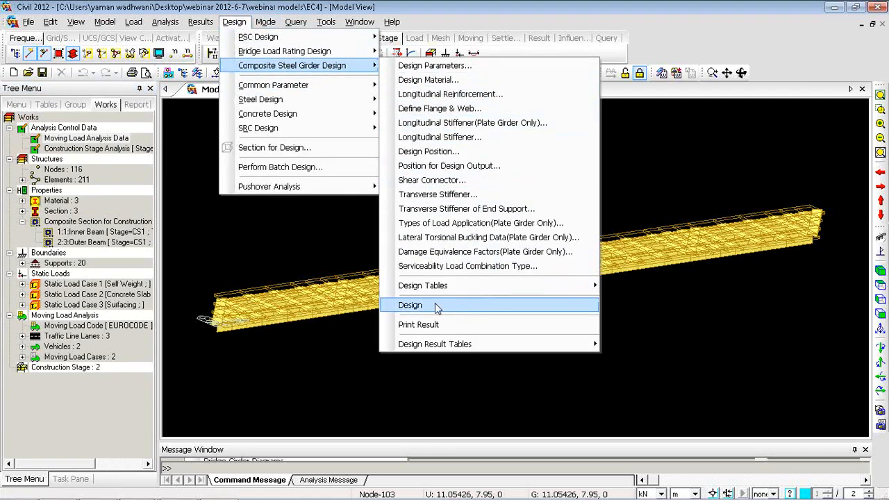
pyautogui.click(408, 441)
pyautogui.moveTo(407, 442); pyautogui.dragTo(421, 386)
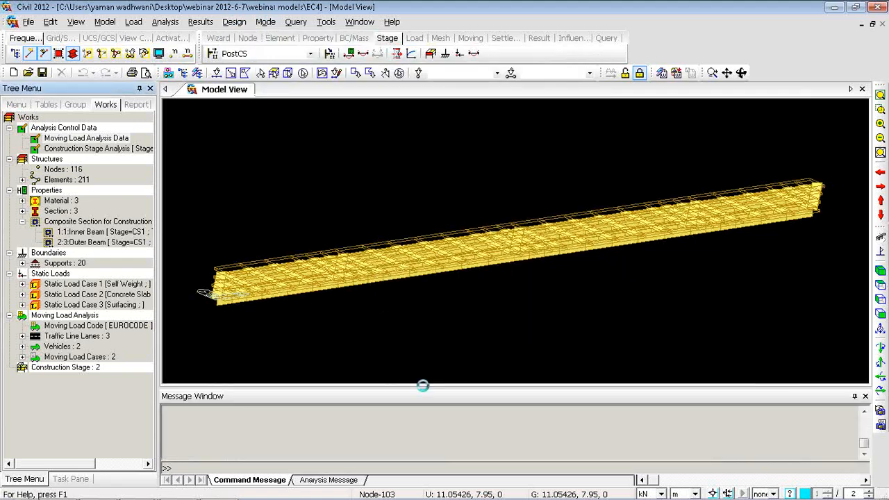
# Switch to the Class1_class3 Verification workbook in Excel and examine the partial factors under Design Parameters
pyautogui.click(236, 22)
pyautogui.moveTo(316, 65)
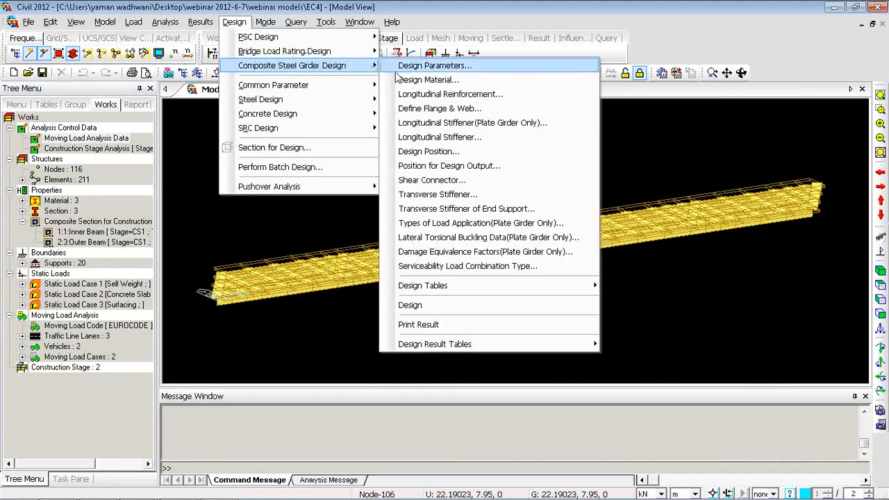
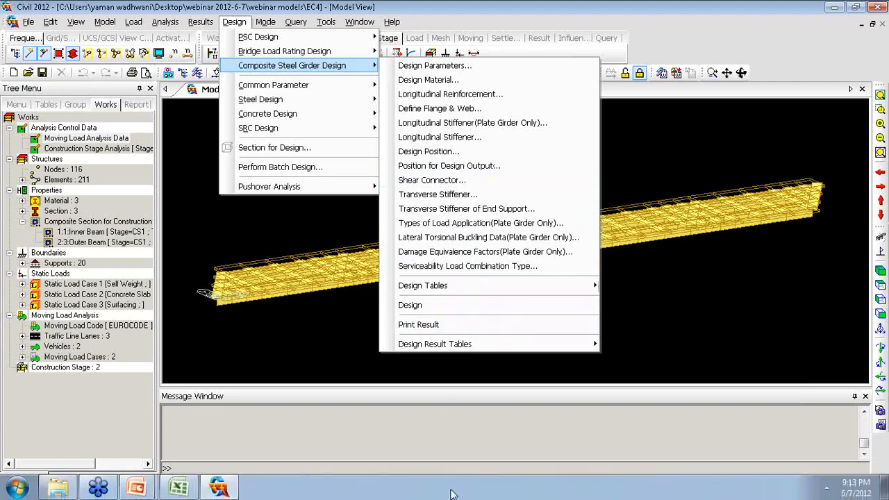
pyautogui.click(178, 495)
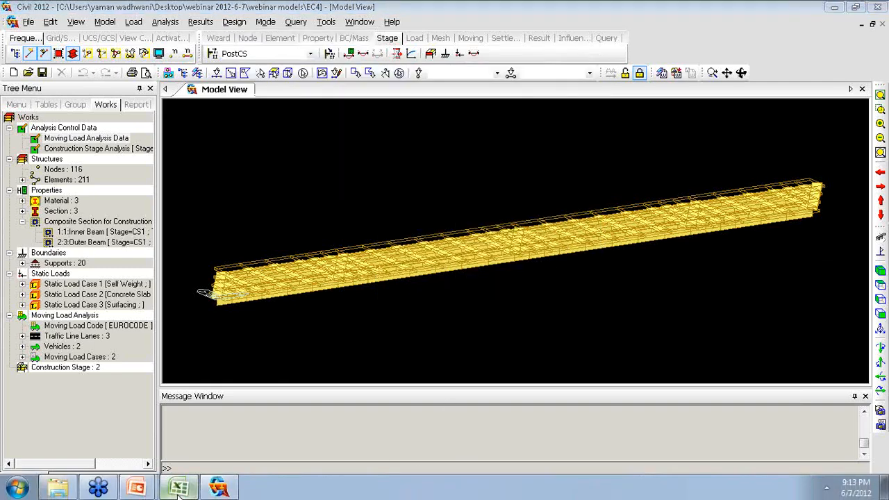
pyautogui.scroll(-3, 208, 240)
pyautogui.scroll(3, 207, 236)
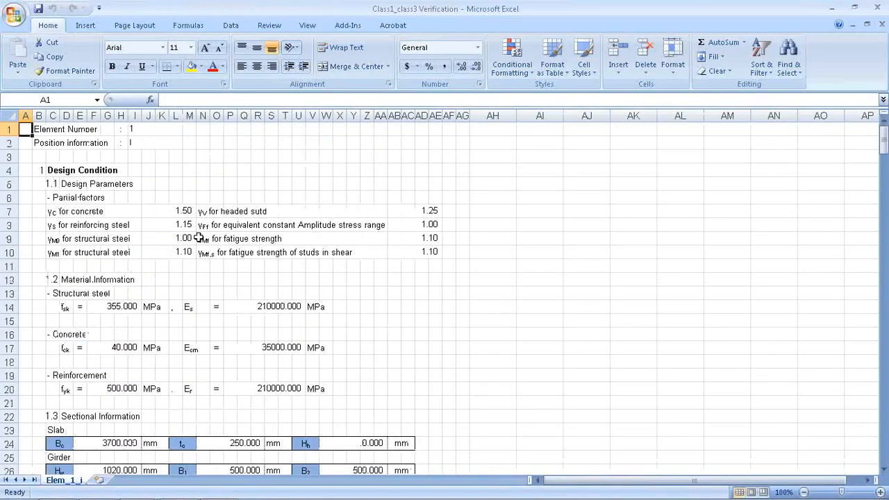
pyautogui.click(61, 211)
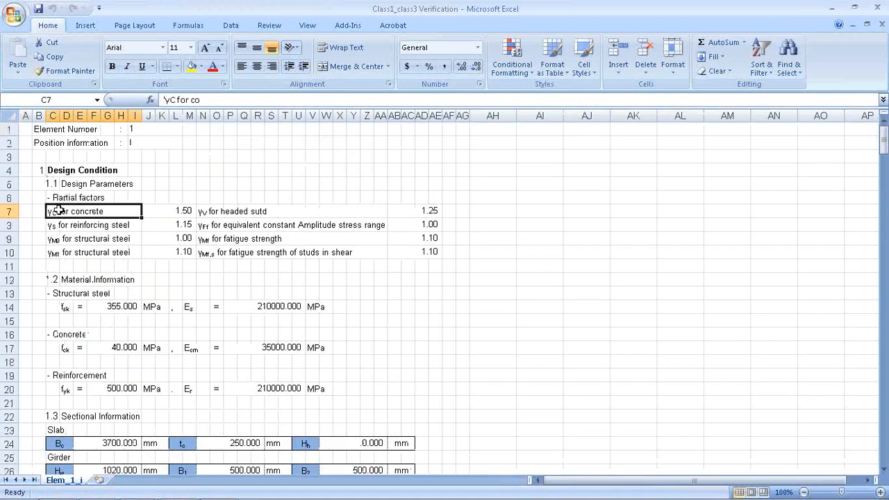
pyautogui.click(161, 215)
# Review the sectional information of the slab and girder, including the before, after and crack section properties
pyautogui.scroll(-7, 161, 216)
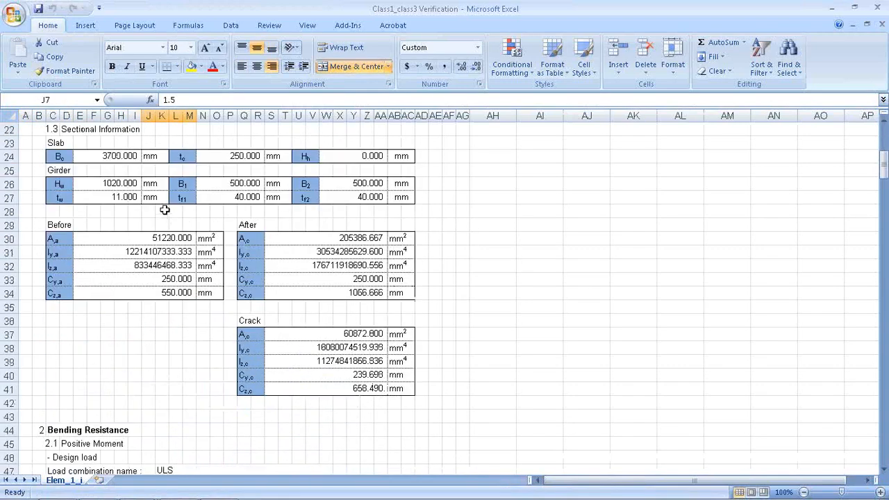
pyautogui.scroll(2, 111, 211)
pyautogui.scroll(-7, 92, 225)
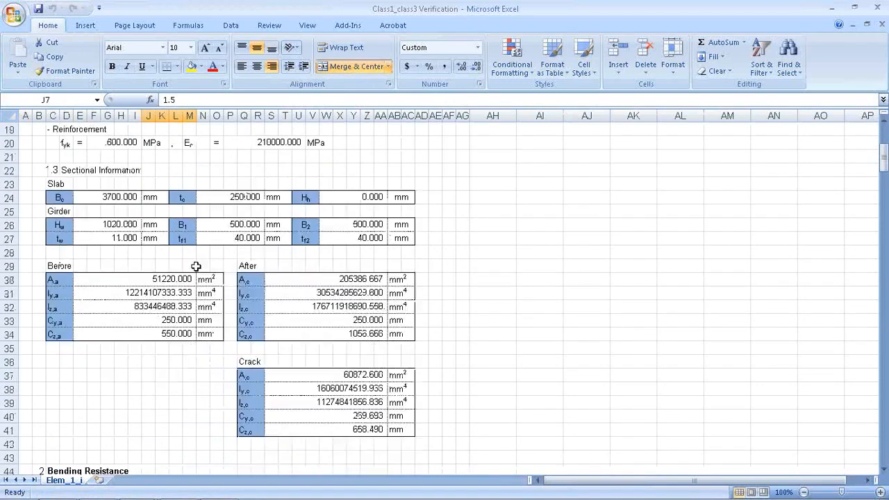
pyautogui.scroll(4, 179, 258)
pyautogui.scroll(-5, 204, 234)
# Review the flange and web stresses, the classification of sections and the plastic resistance moment in the report
pyautogui.scroll(-13, 257, 299)
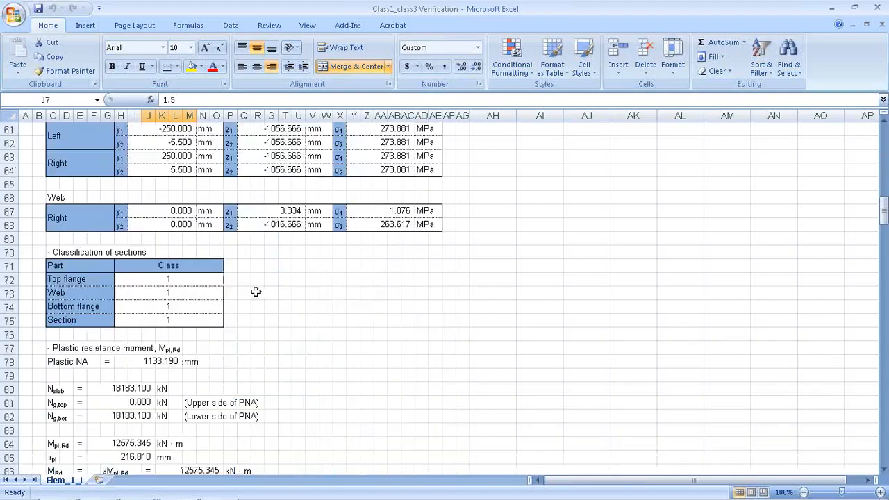
pyautogui.scroll(-5, 132, 292)
pyautogui.scroll(-12, 146, 301)
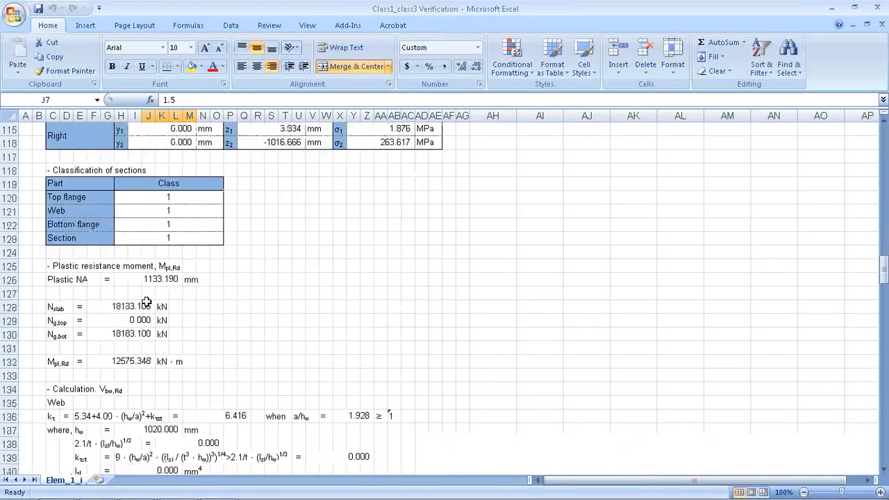
pyautogui.scroll(19, 144, 292)
pyautogui.scroll(14, 145, 291)
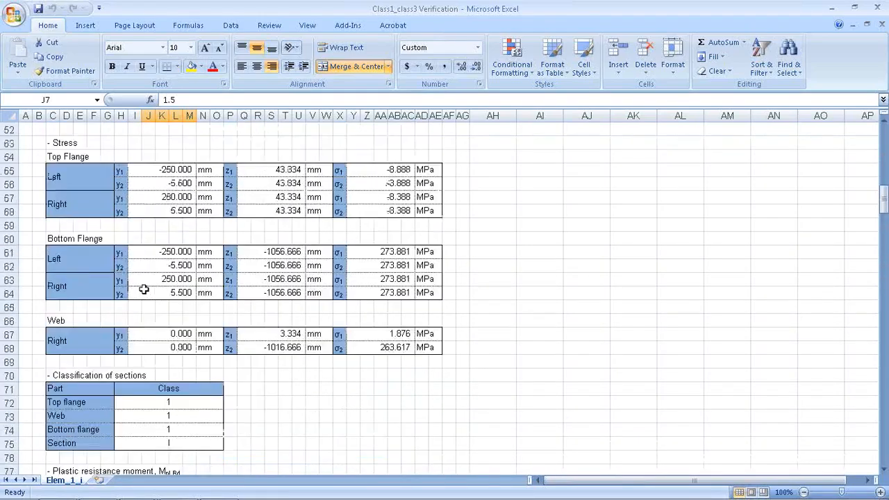
# Examine the shear resistance check, M-V interaction and lateral torsional buckling resistance, and minimize the workbook to return to midas Civil
pyautogui.scroll(-18, 146, 295)
pyautogui.scroll(-20, 164, 303)
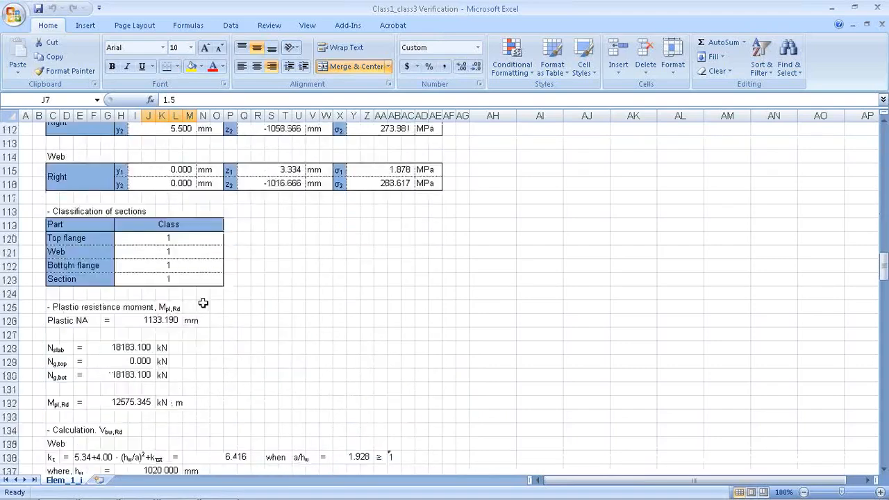
pyautogui.scroll(-1, 202, 344)
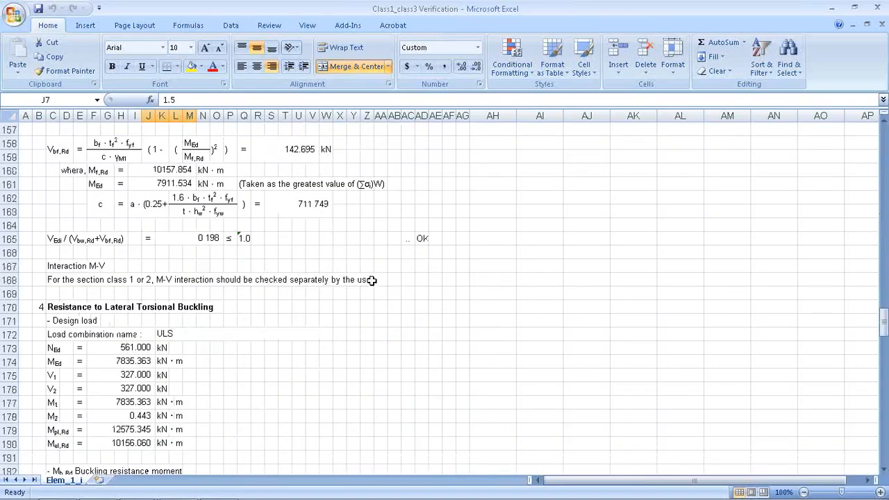
pyautogui.click(831, 8)
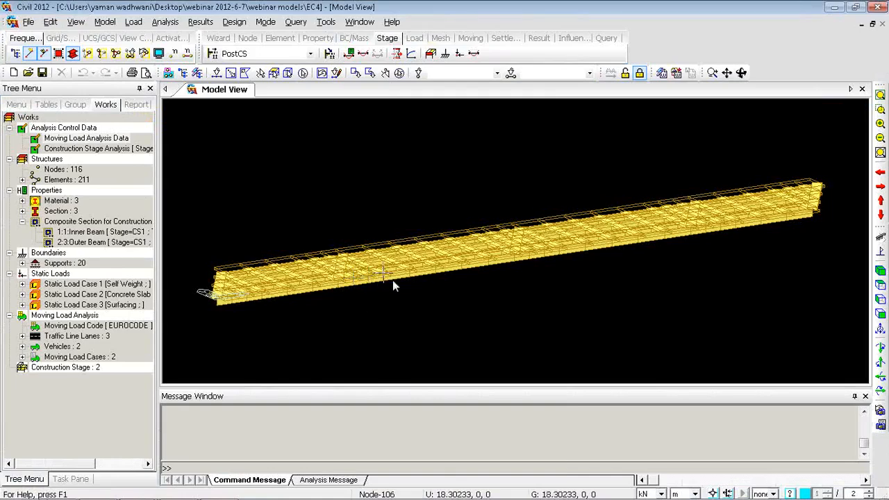
# Open the Bending Resistance result table of the composite steel girder design
pyautogui.rightClick(352, 143)
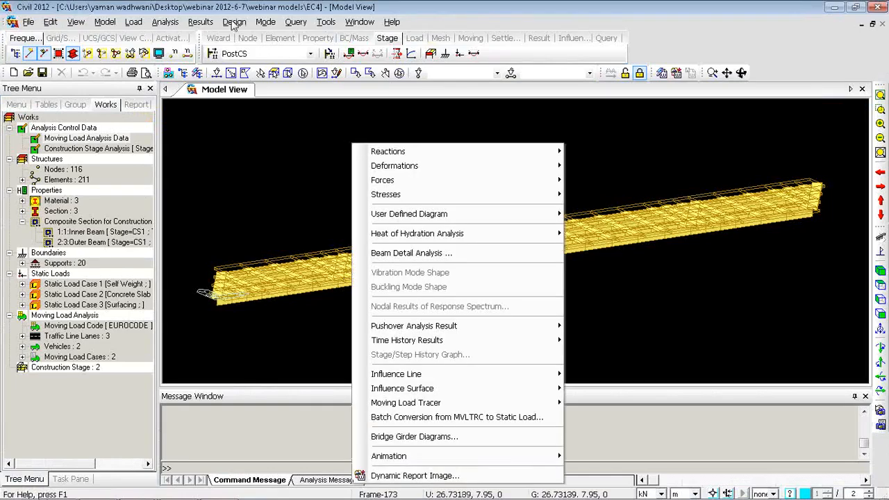
pyautogui.click(203, 23)
pyautogui.click(202, 22)
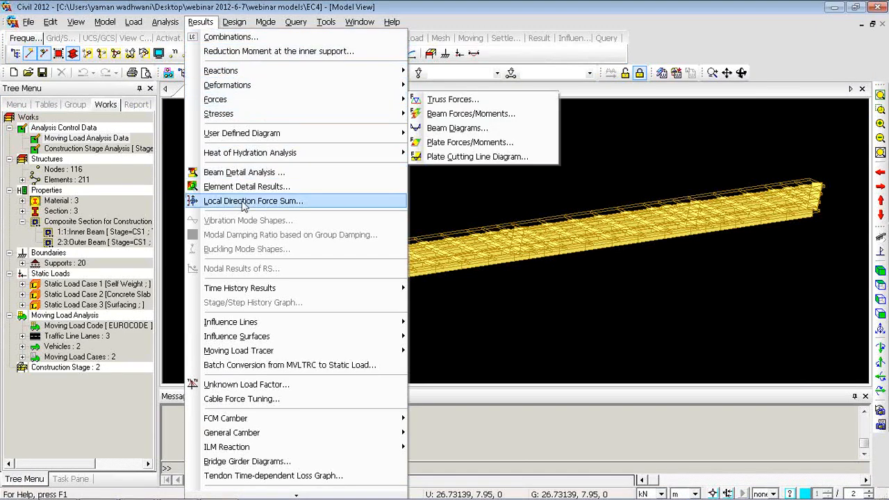
pyautogui.moveTo(234, 21)
pyautogui.moveTo(274, 66)
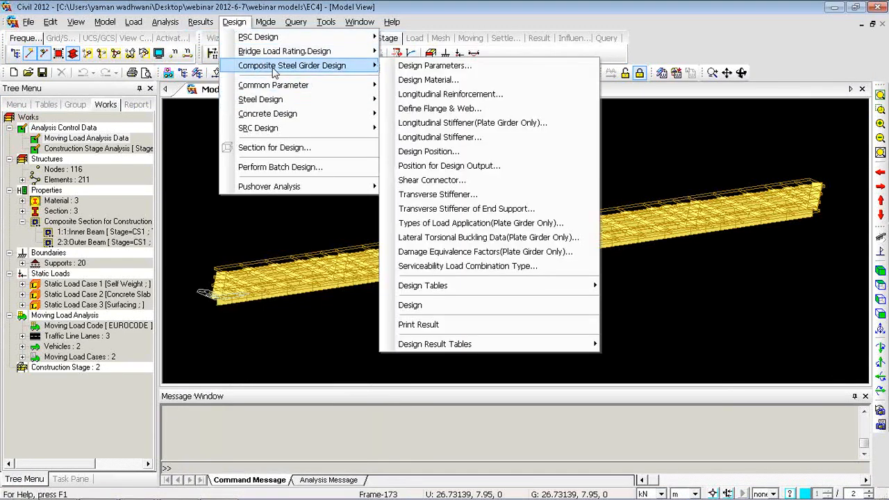
pyautogui.moveTo(452, 353)
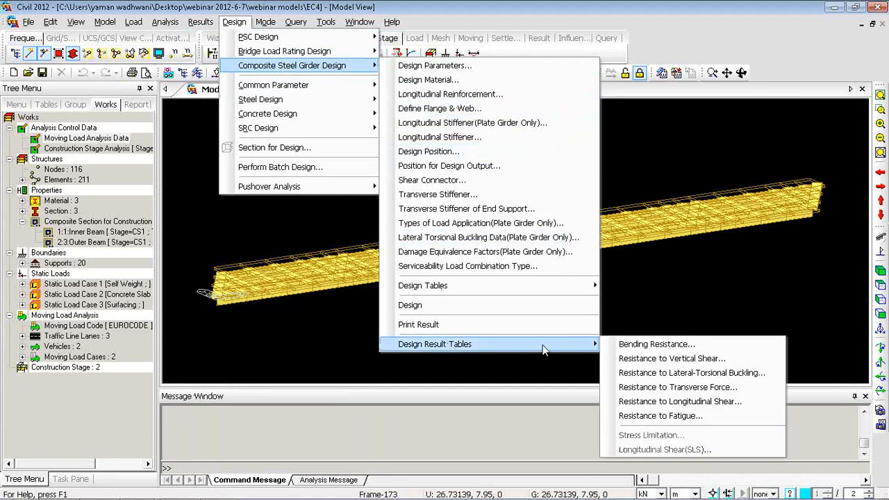
pyautogui.click(621, 346)
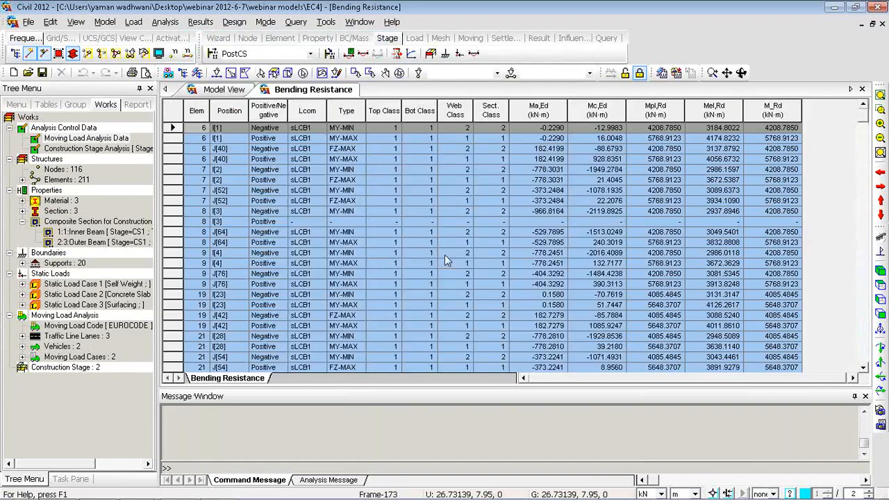
pyautogui.click(551, 345)
# Examine the section classes, design moments and Mpl,Rd, Mel,Rd and M_Rd resistances of the elements throughout the bending resistance table
pyautogui.click(544, 139)
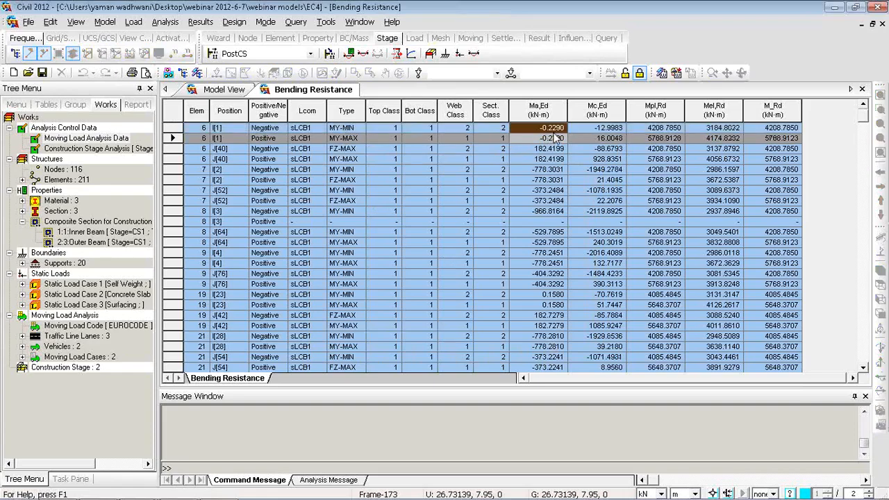
pyautogui.scroll(-15, 729, 186)
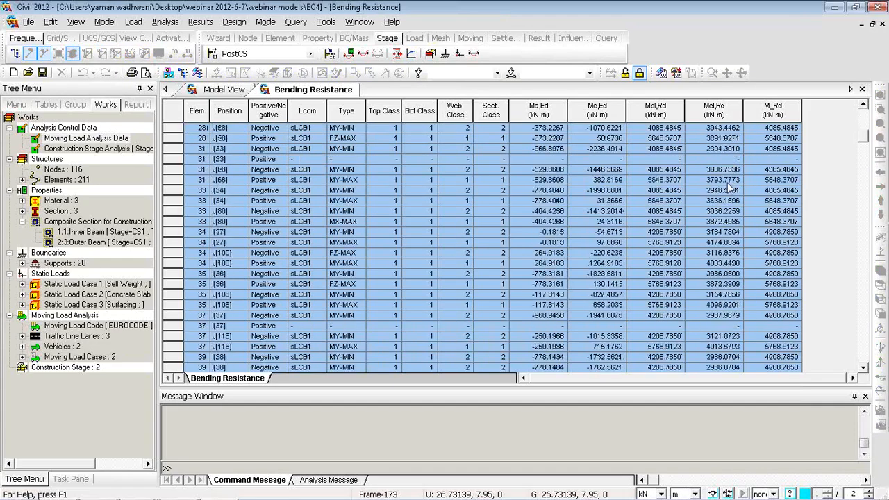
pyautogui.scroll(-20, 729, 186)
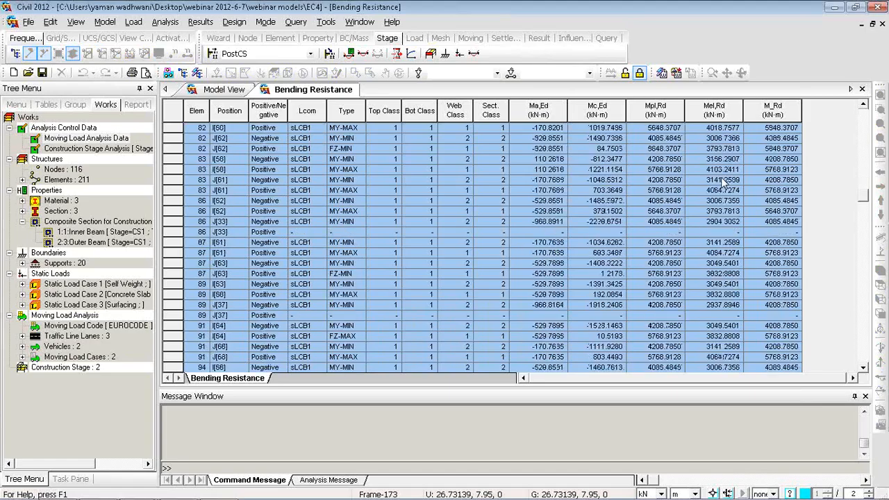
pyautogui.moveTo(863, 212); pyautogui.dragTo(875, 369)
pyautogui.moveTo(869, 231); pyautogui.dragTo(872, 104)
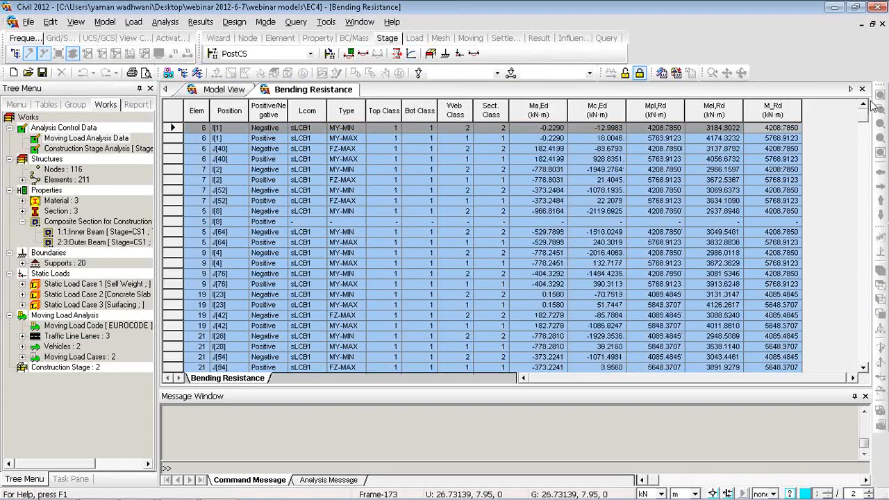
pyautogui.click(716, 130)
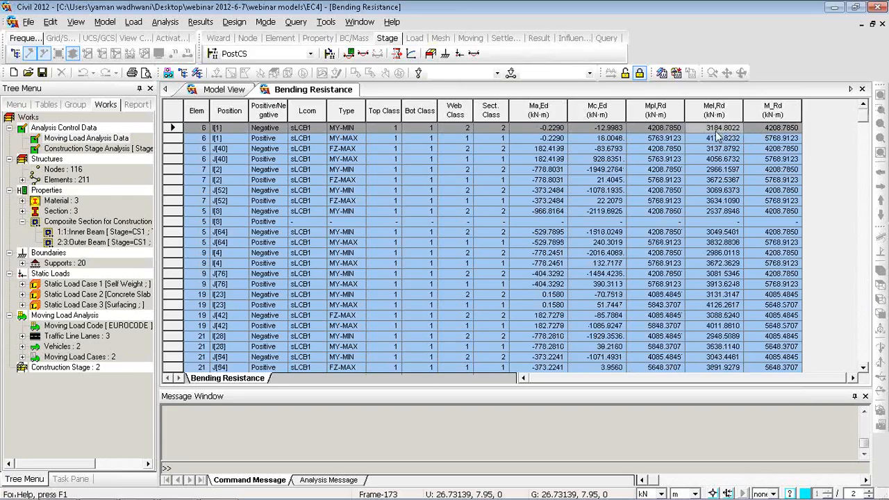
# Review the Resistance to Vertical Shear result table for element parts i and j, and close both result tables
pyautogui.click(235, 22)
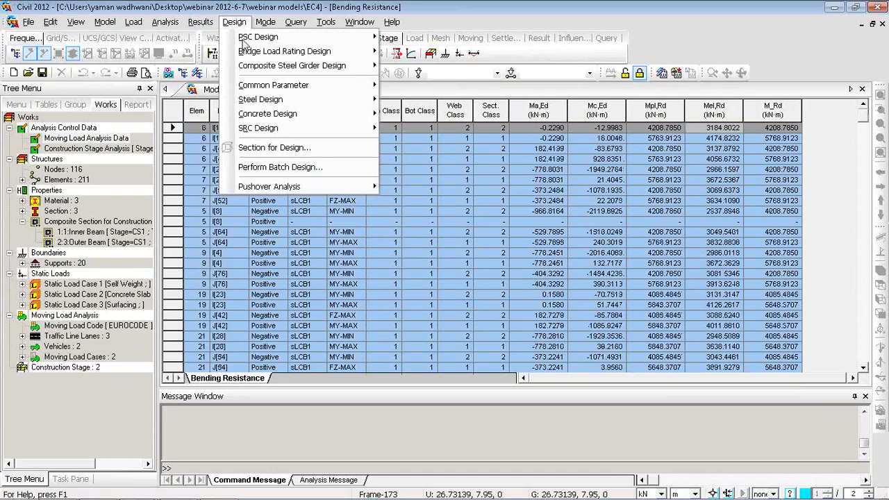
pyautogui.moveTo(299, 66)
pyautogui.moveTo(471, 344)
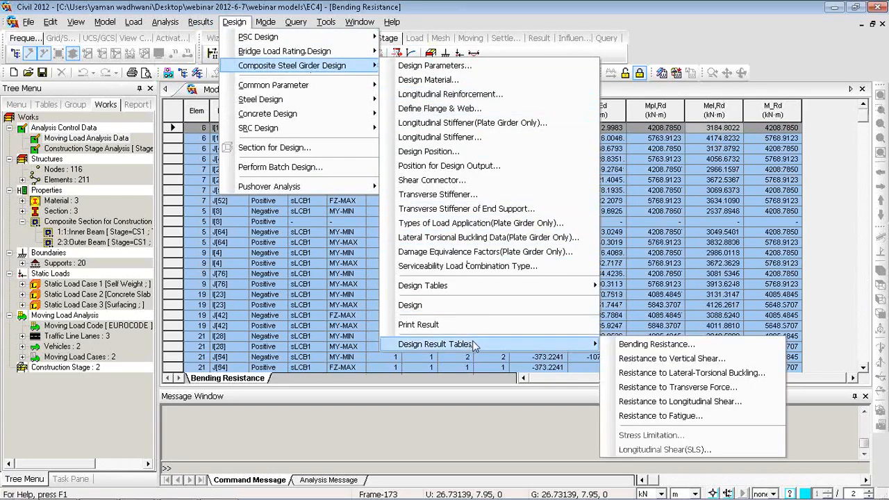
pyautogui.click(621, 359)
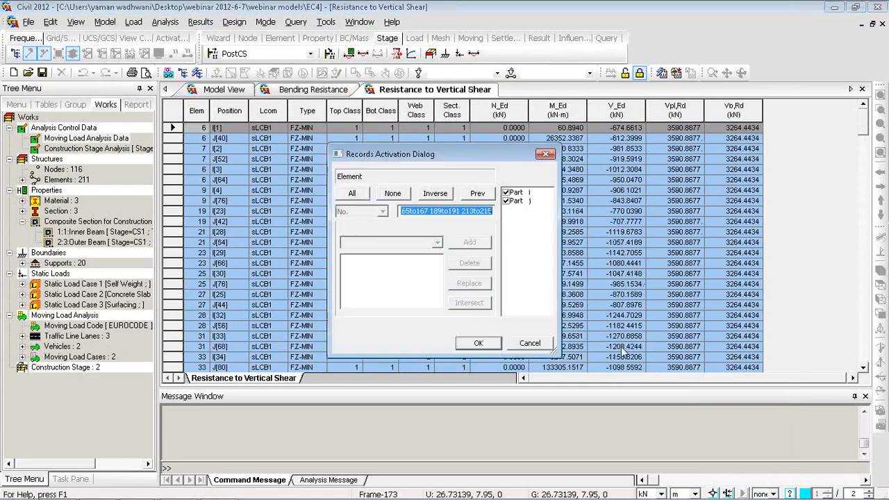
pyautogui.click(486, 343)
pyautogui.scroll(-20, 640, 253)
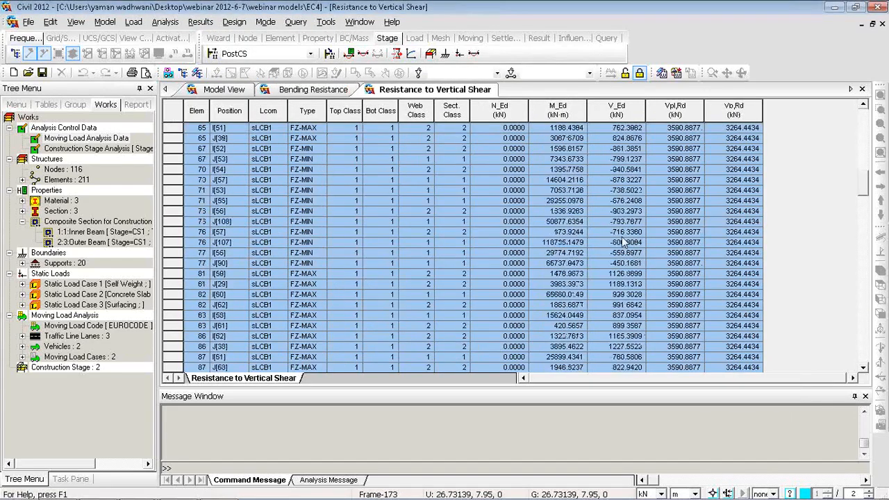
pyautogui.scroll(-15, 621, 236)
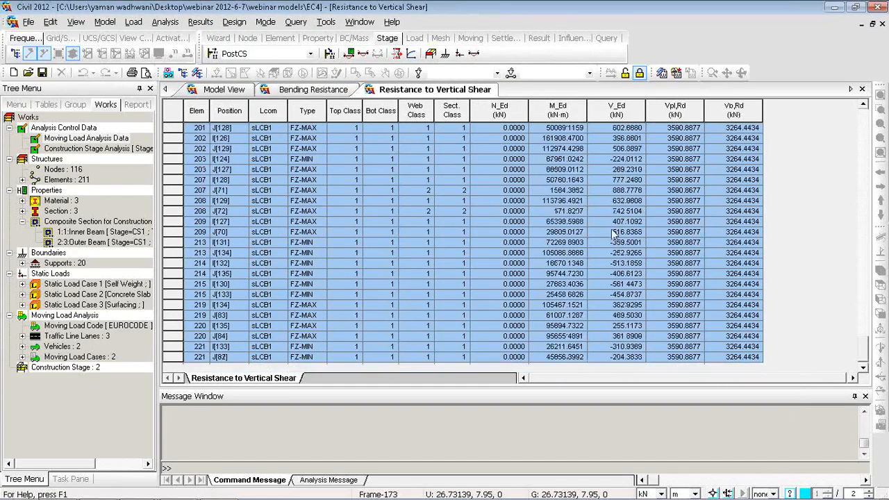
pyautogui.click(861, 90)
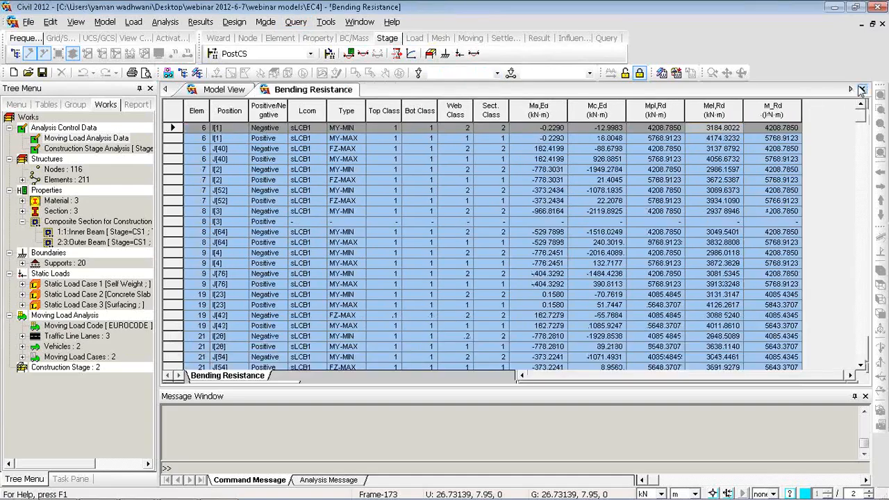
pyautogui.click(861, 89)
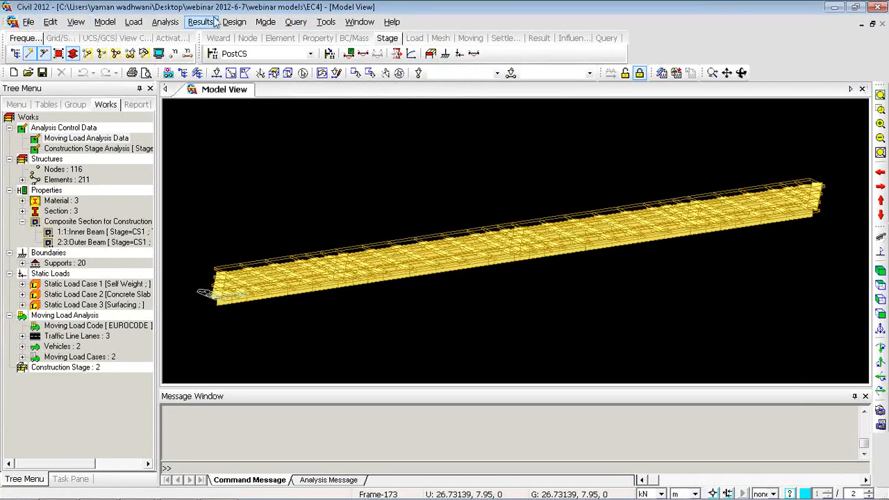
# Look through the PSC Design Parameters for AASHTO-LRFD07 and the other PSC design commands without changing anything
pyautogui.click(234, 21)
pyautogui.moveTo(240, 41)
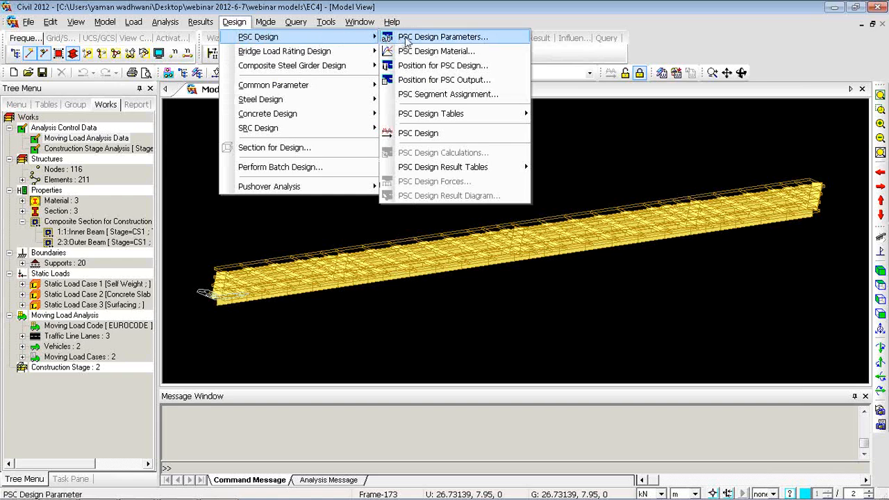
pyautogui.click(406, 40)
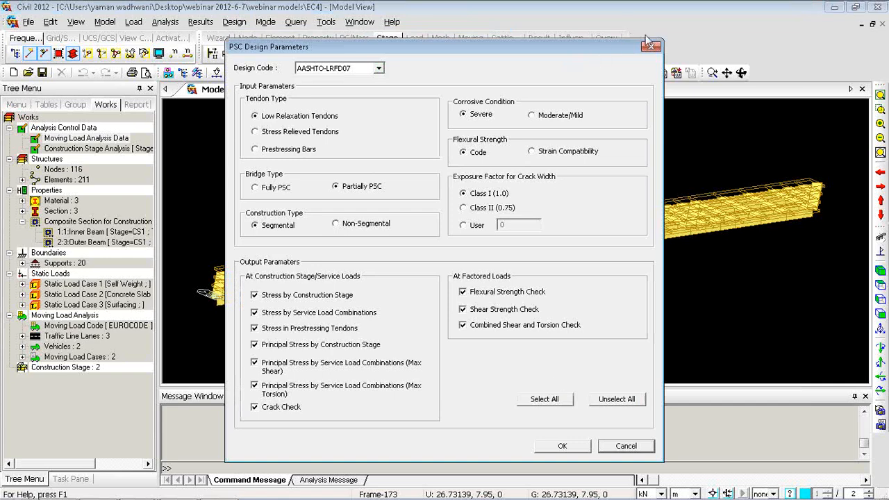
pyautogui.click(651, 48)
pyautogui.click(236, 21)
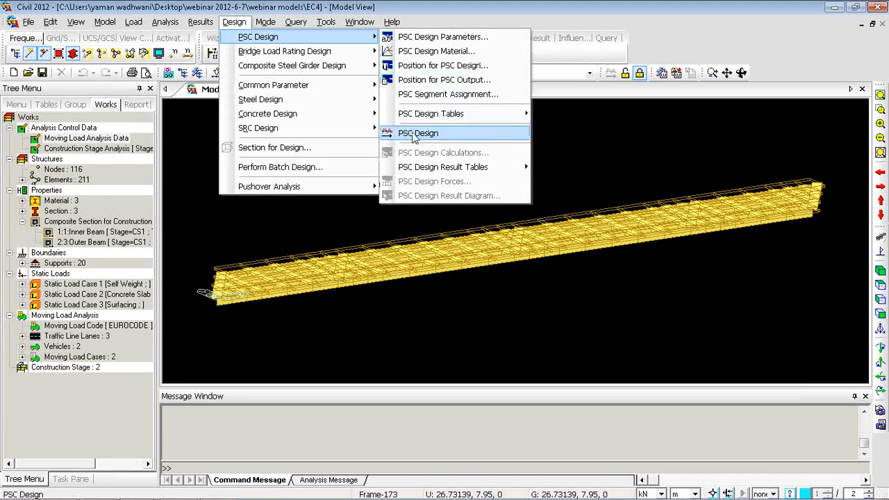
pyautogui.click(234, 21)
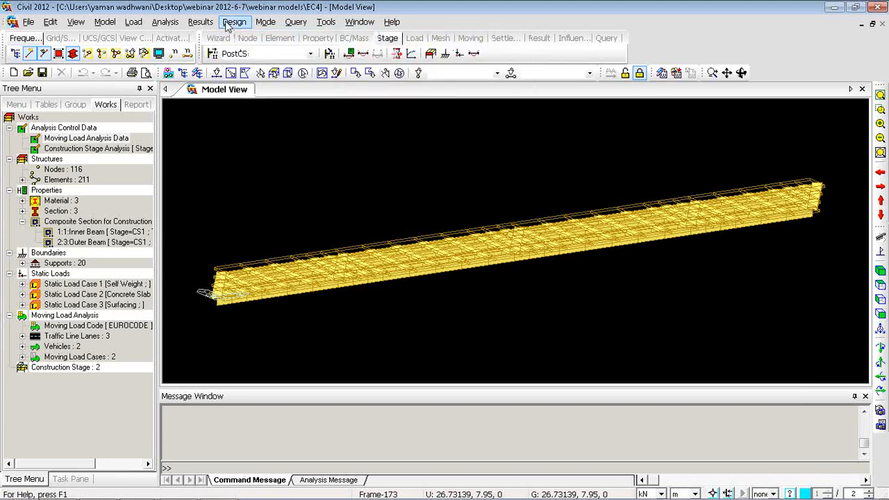
# Open the composite project from the webinar 2012-6-7 folder and display its members with their solid section shapes
pyautogui.click(28, 23)
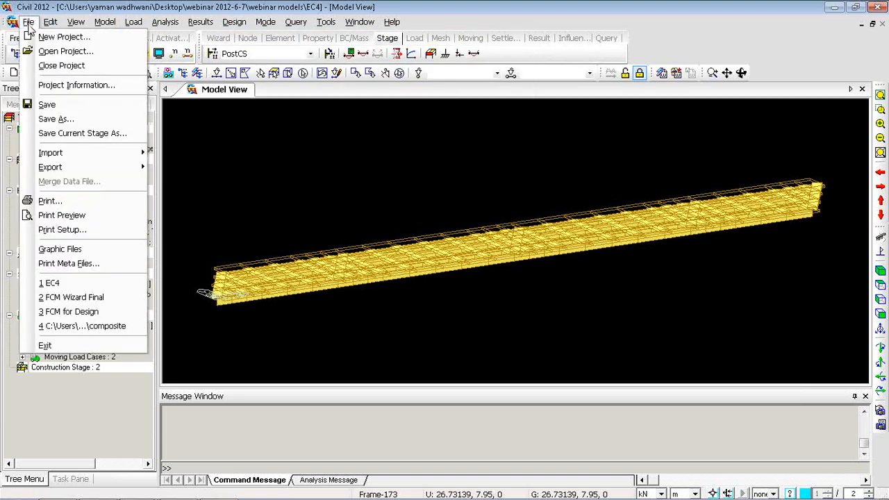
pyautogui.click(42, 56)
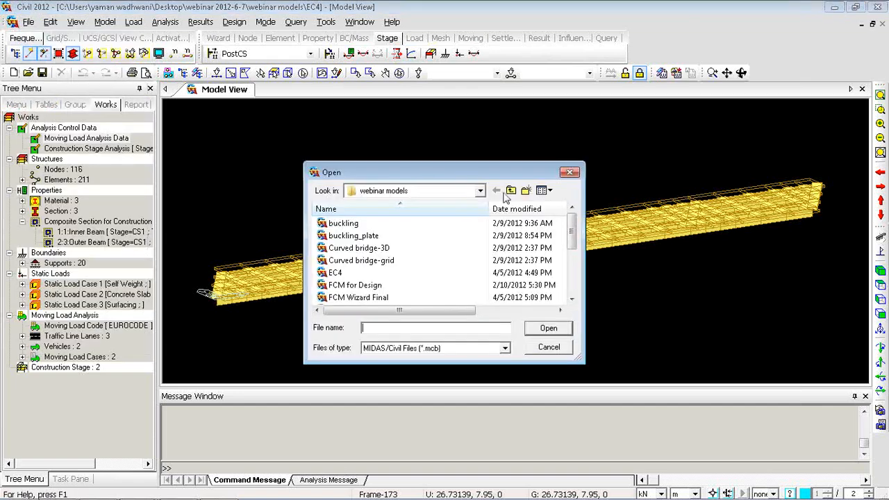
pyautogui.click(510, 191)
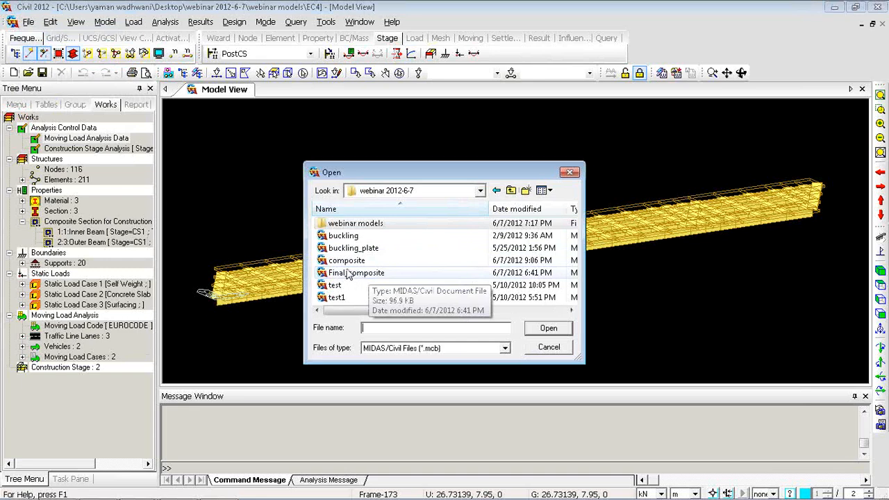
pyautogui.click(336, 285)
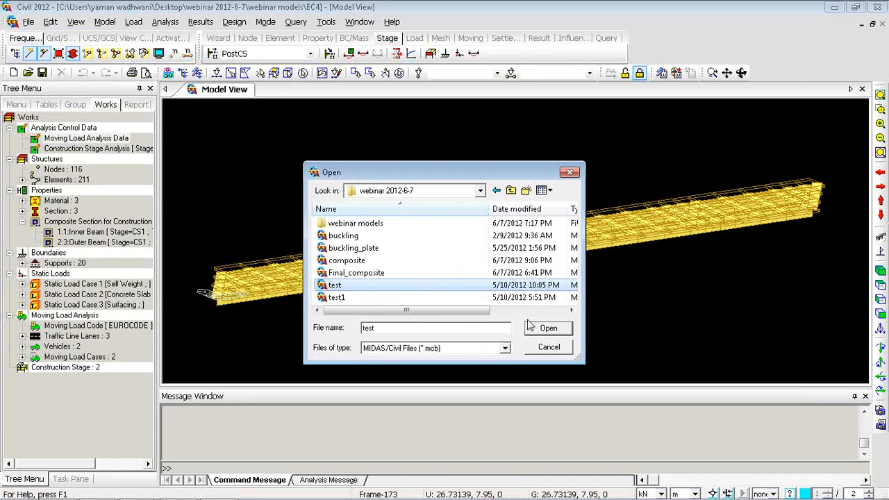
pyautogui.click(347, 274)
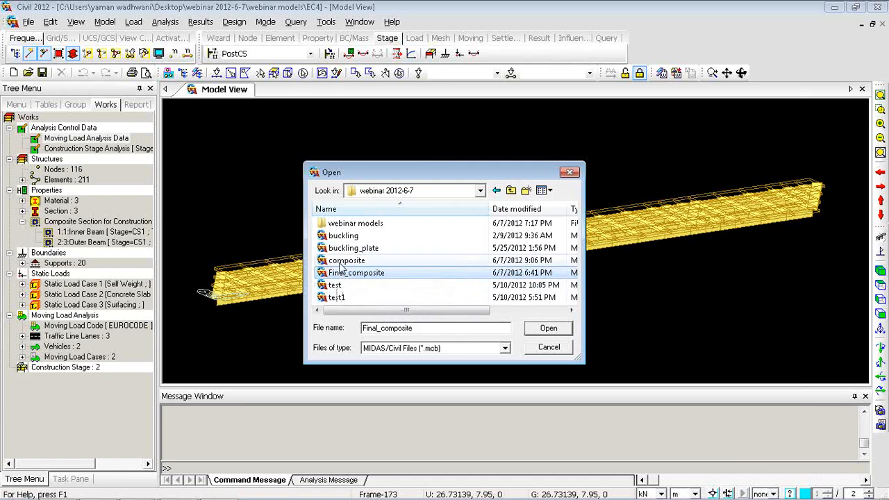
pyautogui.doubleClick(343, 260)
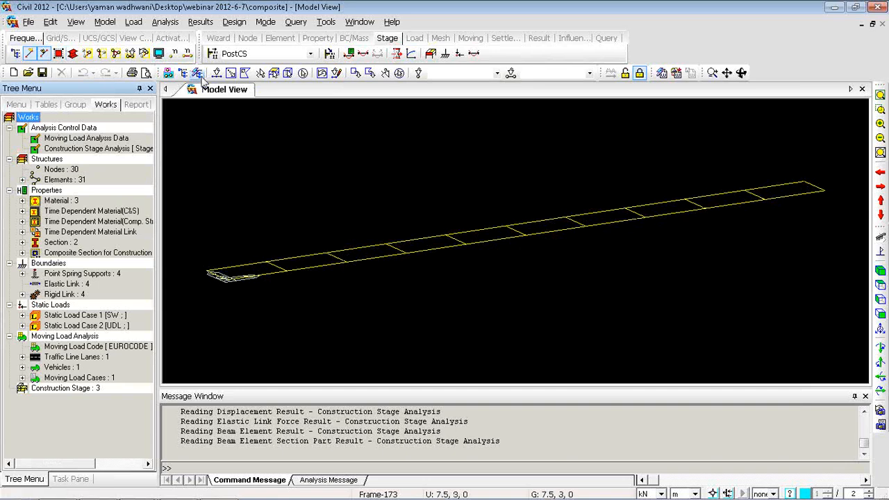
pyautogui.click(72, 53)
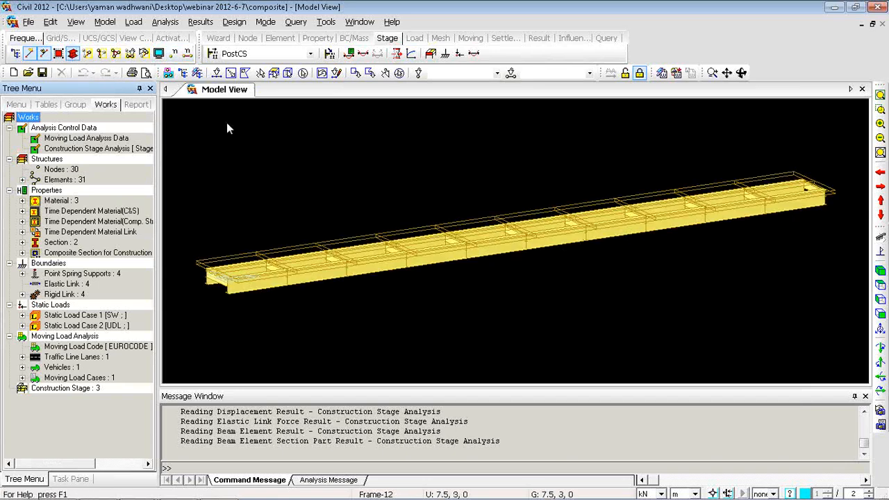
pyautogui.rightClick(243, 130)
pyautogui.press('Escape')
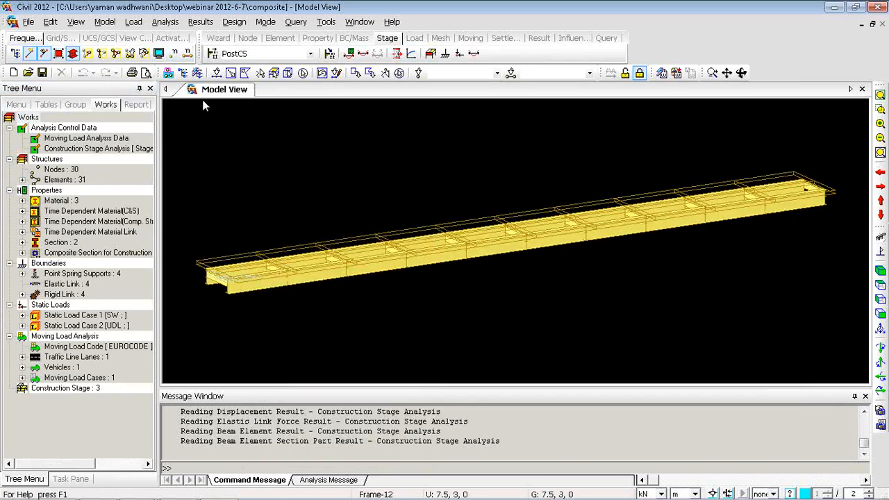
# Display the beam My influence line for LANE all at part i of key element 5
pyautogui.click(200, 21)
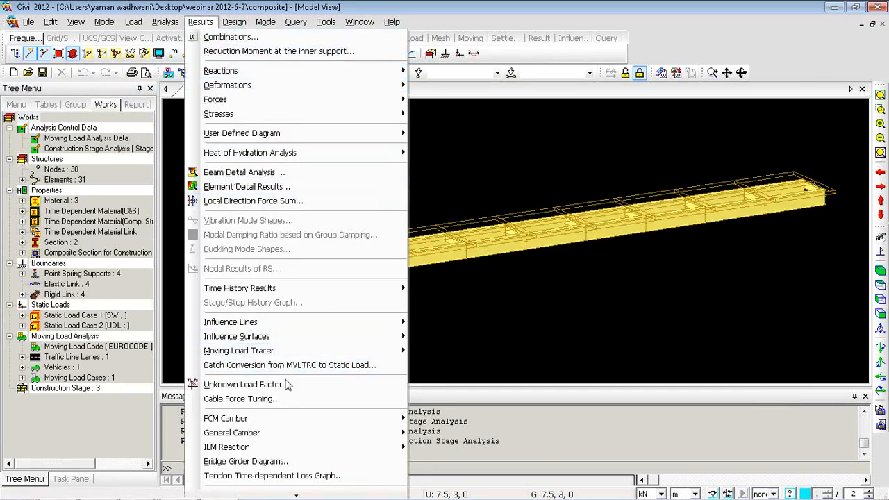
pyautogui.moveTo(312, 353)
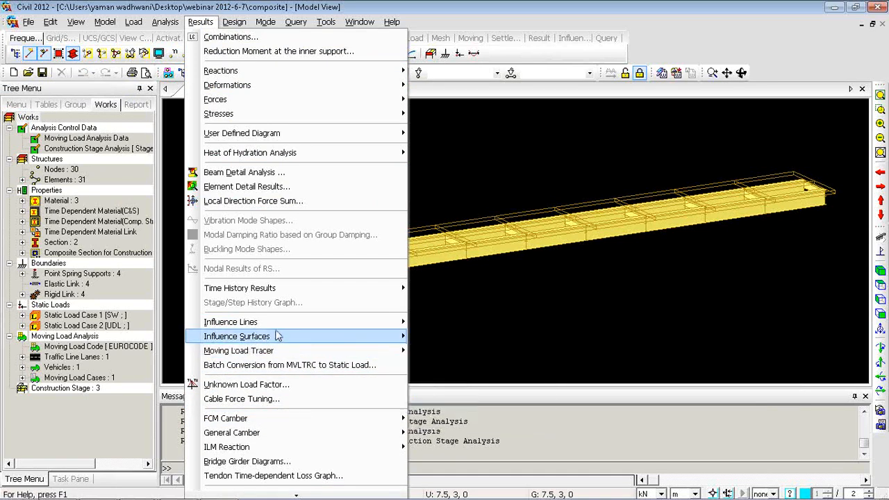
pyautogui.moveTo(269, 326)
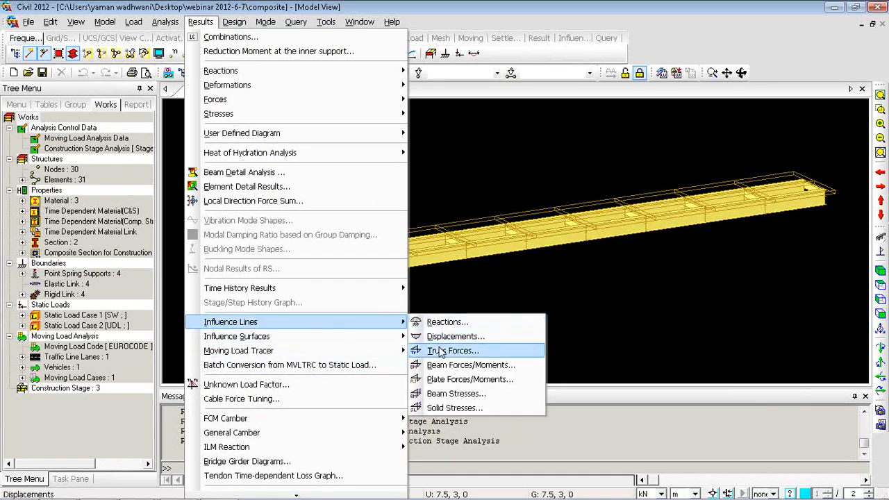
pyautogui.click(444, 365)
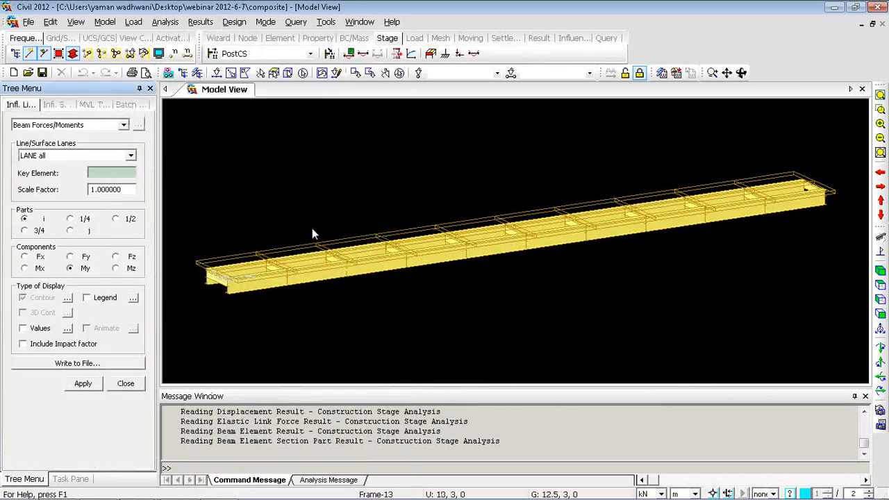
pyautogui.click(495, 238)
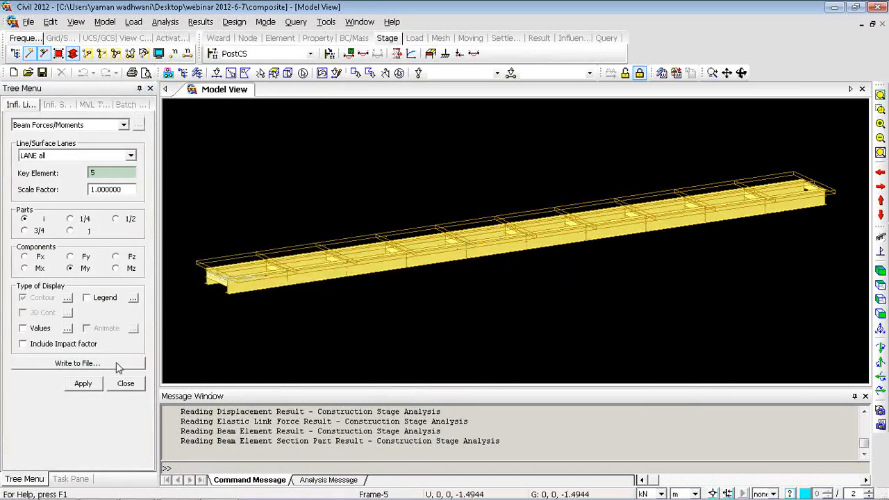
pyautogui.click(84, 384)
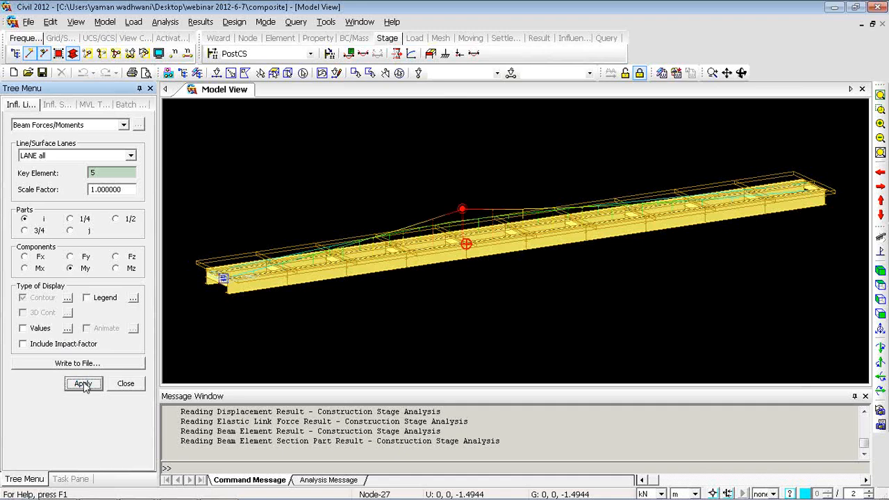
# Examine the My influence line in front, top and isometric views, hiding the solid section shapes of the members
pyautogui.click(879, 314)
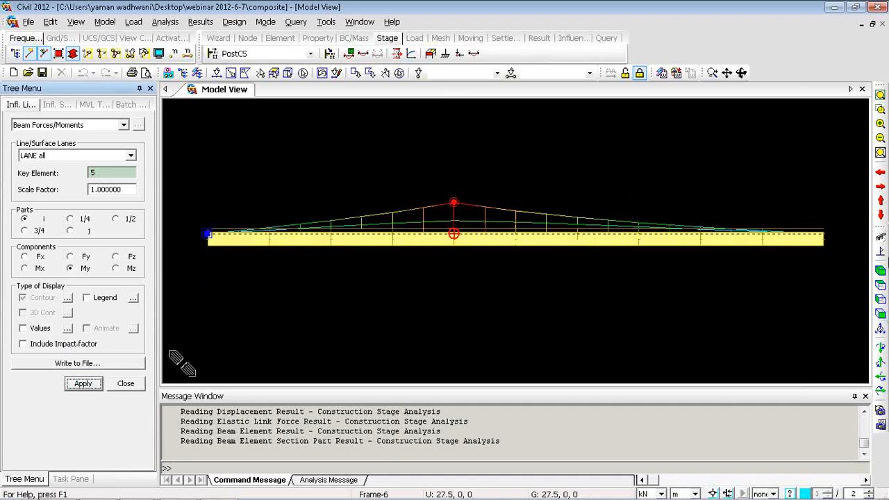
pyautogui.click(880, 270)
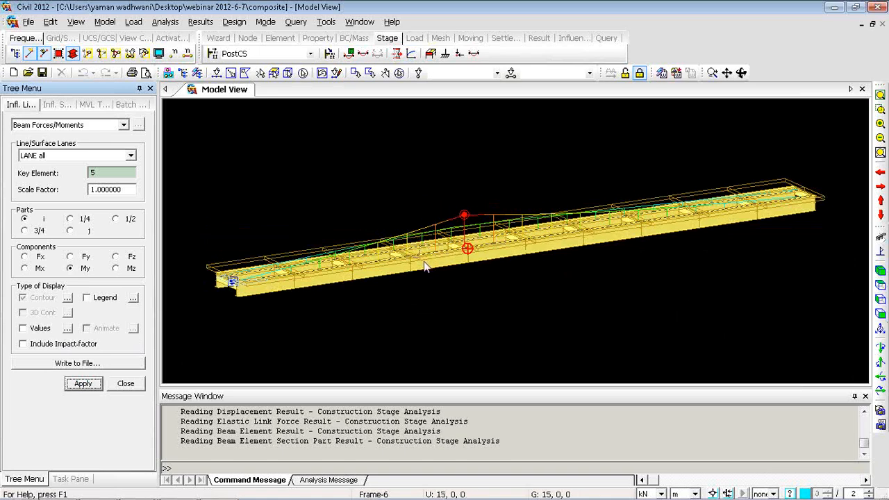
pyautogui.click(72, 54)
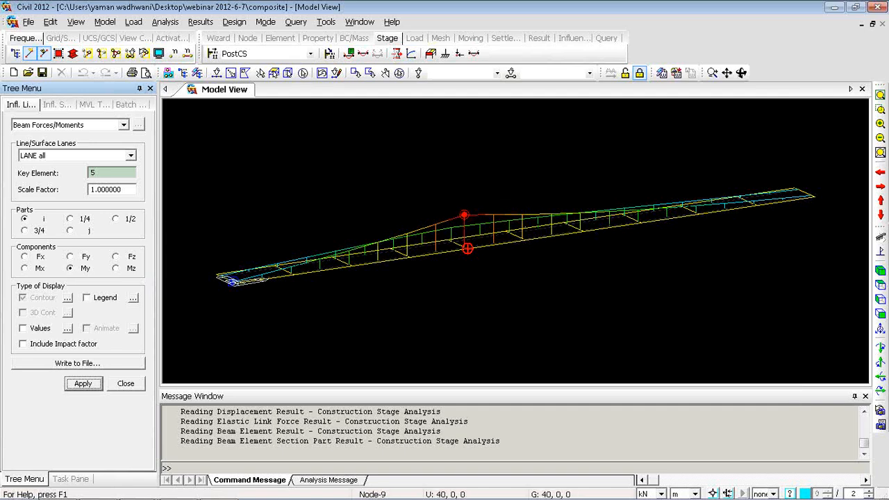
pyautogui.click(880, 297)
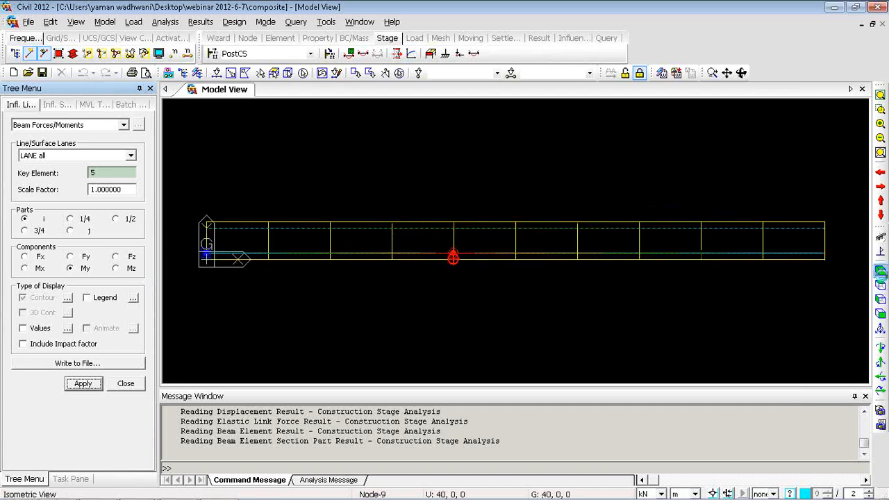
pyautogui.click(881, 285)
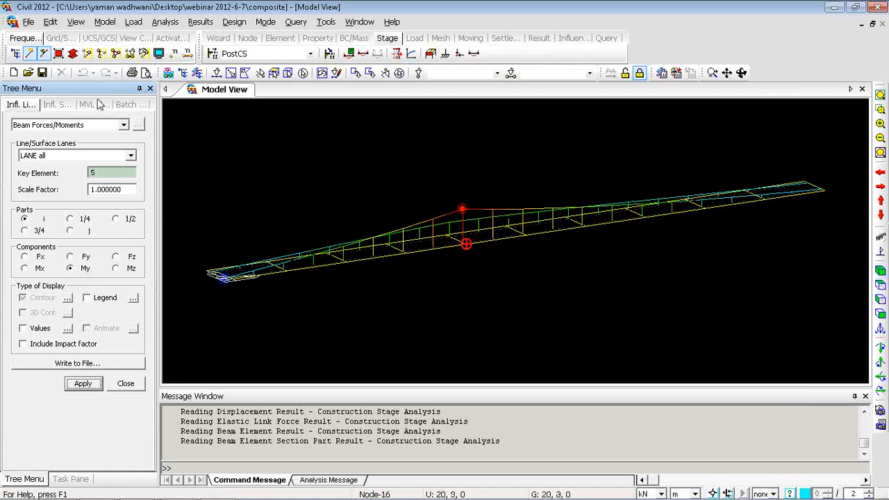
# Display the moving load tracer for beam My under MVmax: MV at part i of key element 5, with contour and applied loads
pyautogui.rightClick(220, 125)
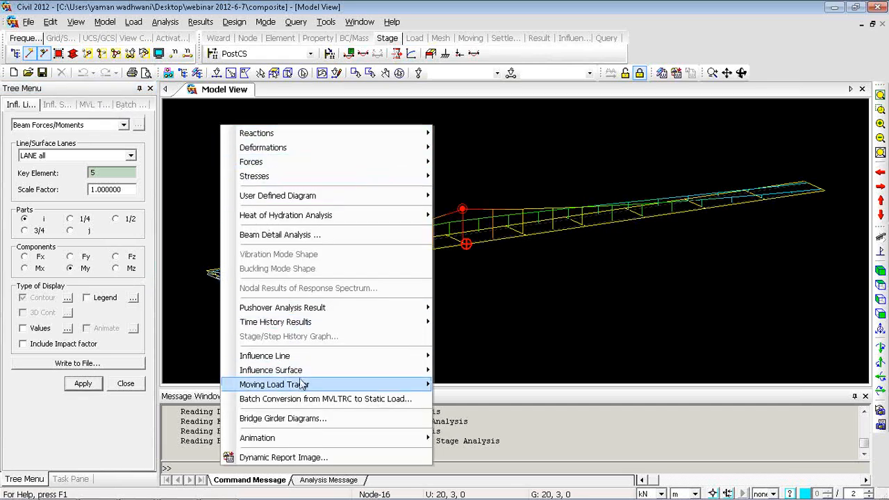
pyautogui.moveTo(302, 385)
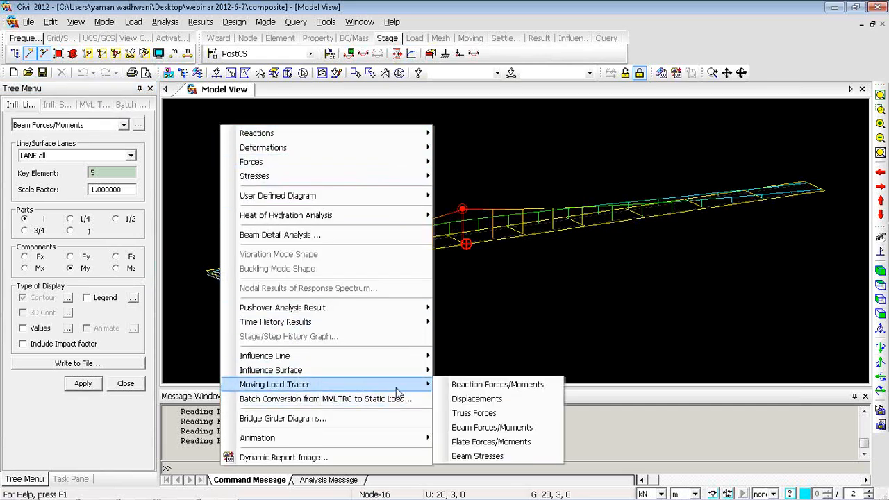
pyautogui.click(491, 427)
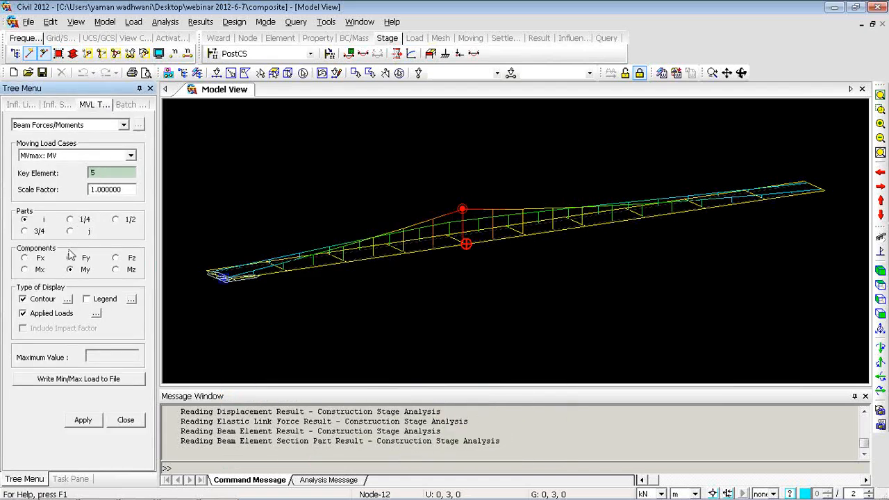
pyautogui.click(87, 426)
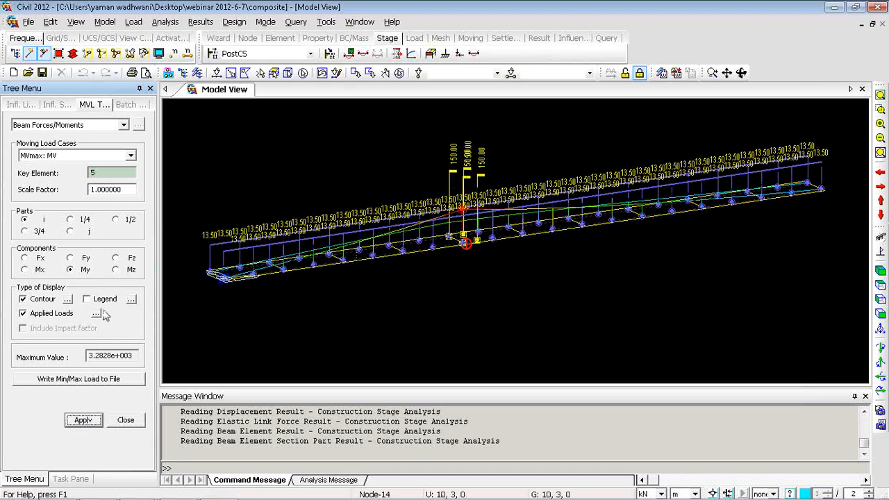
pyautogui.moveTo(99, 357); pyautogui.dragTo(76, 355)
pyautogui.click(110, 177)
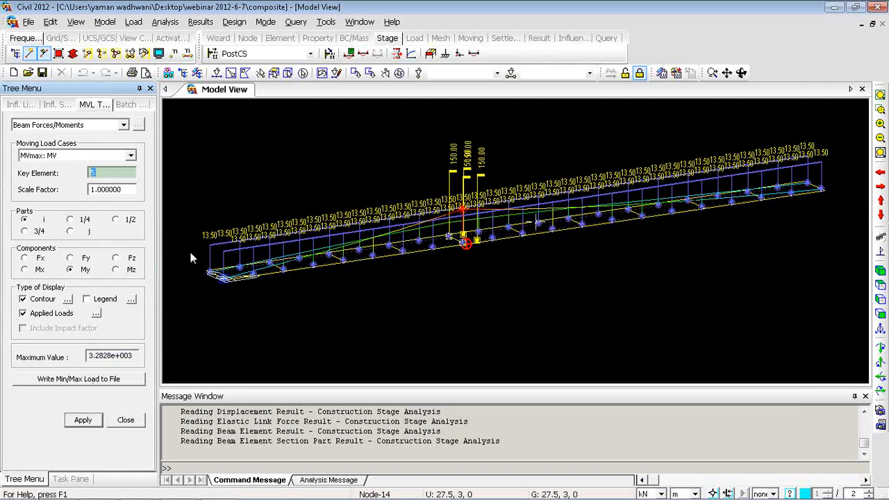
# Write the traced min/max load to the file MVmaxMVMy5 as a static load, copy its commands and close the file
pyautogui.click(67, 380)
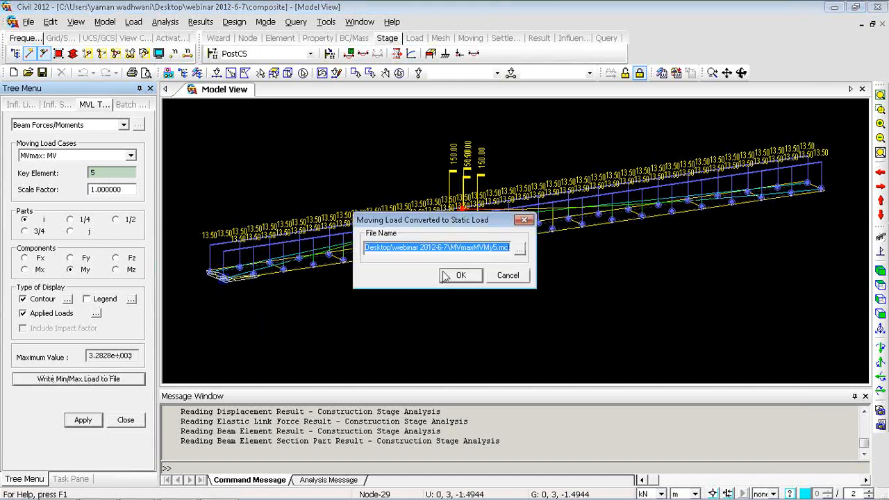
pyautogui.click(446, 276)
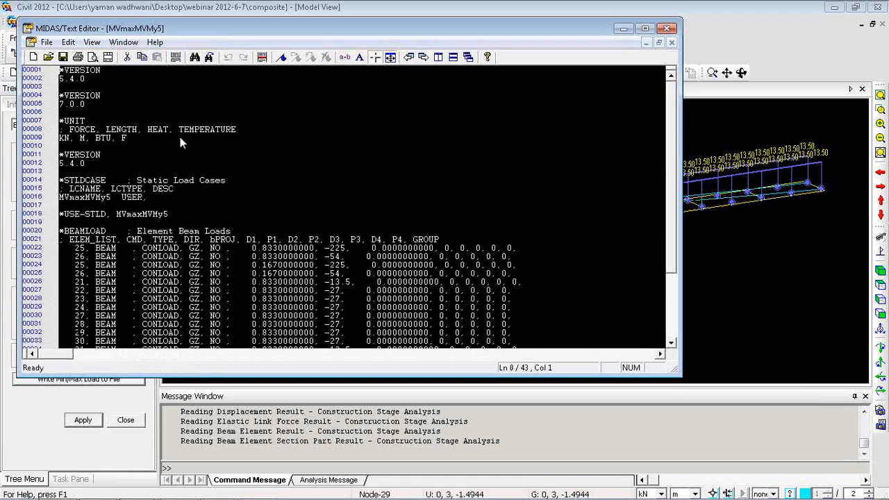
pyautogui.click(666, 29)
# Paste the copied static load commands into the MCT Command Shell, run them and close the shell
pyautogui.click(200, 21)
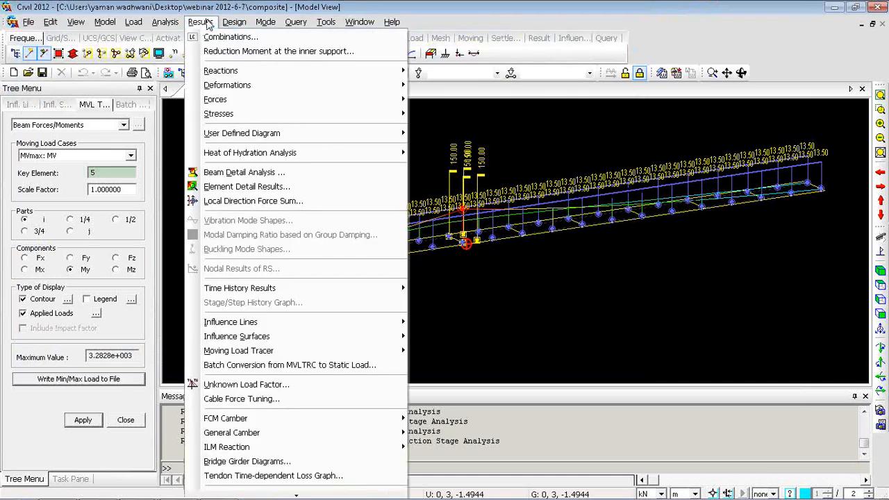
pyautogui.moveTo(292, 23)
pyautogui.click(326, 22)
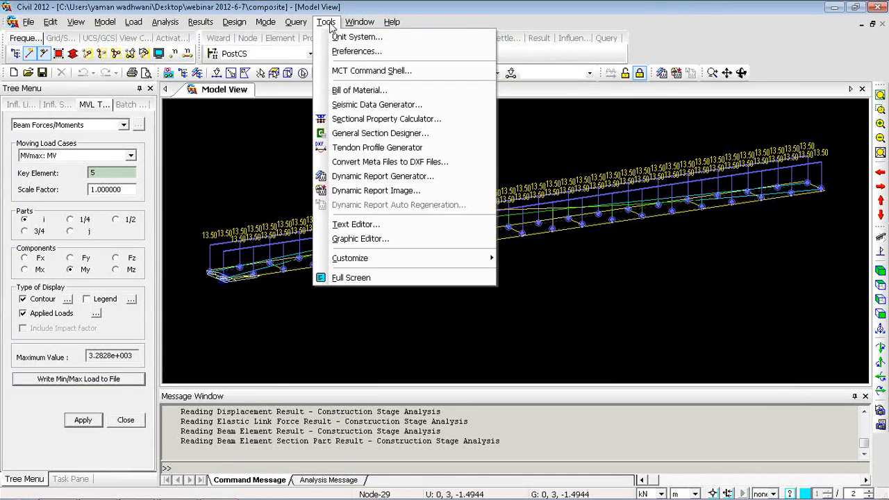
pyautogui.click(345, 72)
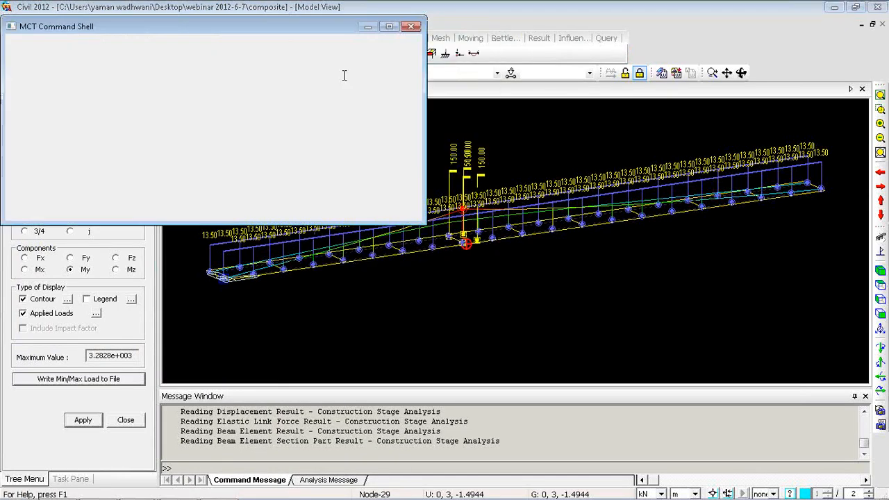
pyautogui.hotkey('ctrl', 'v')
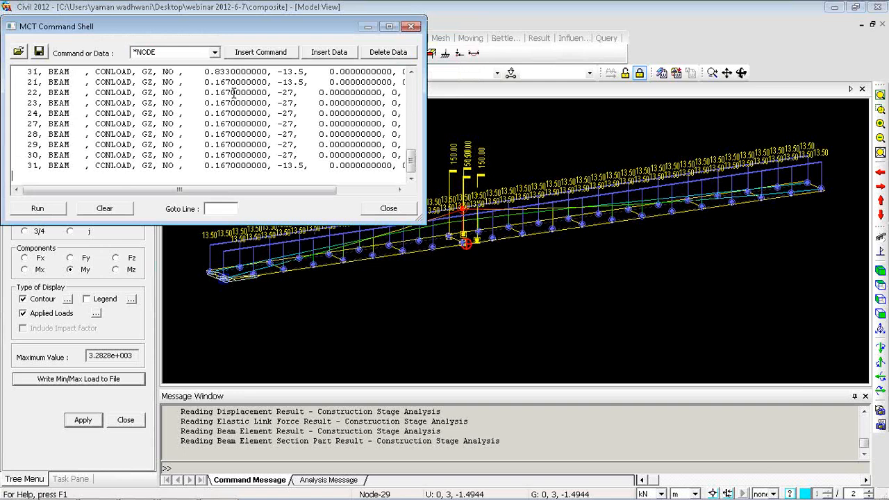
pyautogui.click(35, 210)
pyautogui.click(214, 157)
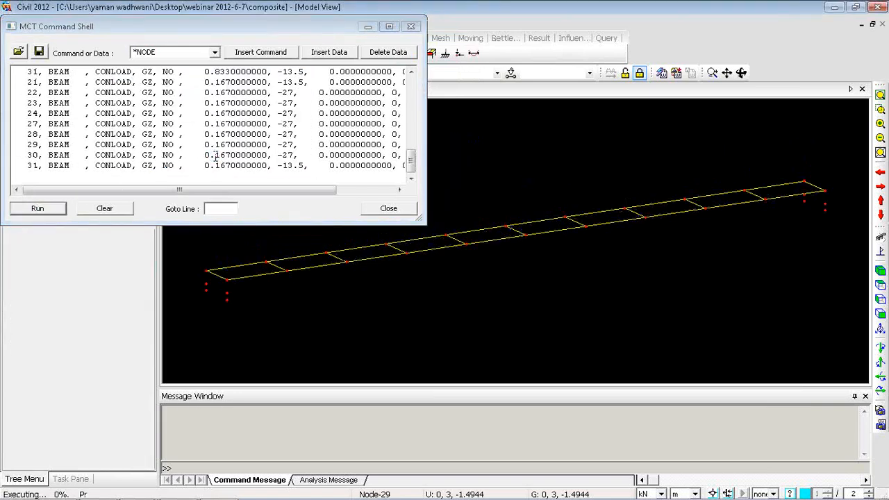
pyautogui.click(387, 209)
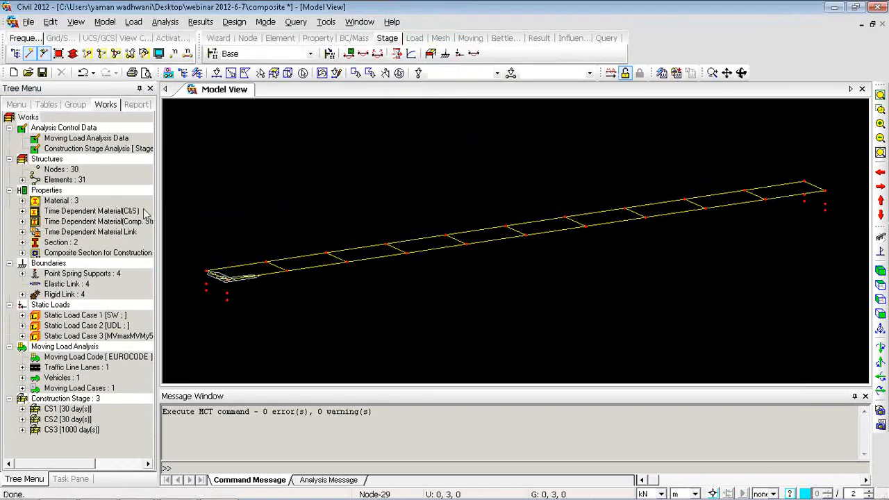
# Display the element beam loads of static load case MVmaxMVMy5 on the model in isometric view
pyautogui.moveTo(158, 193); pyautogui.dragTo(270, 195)
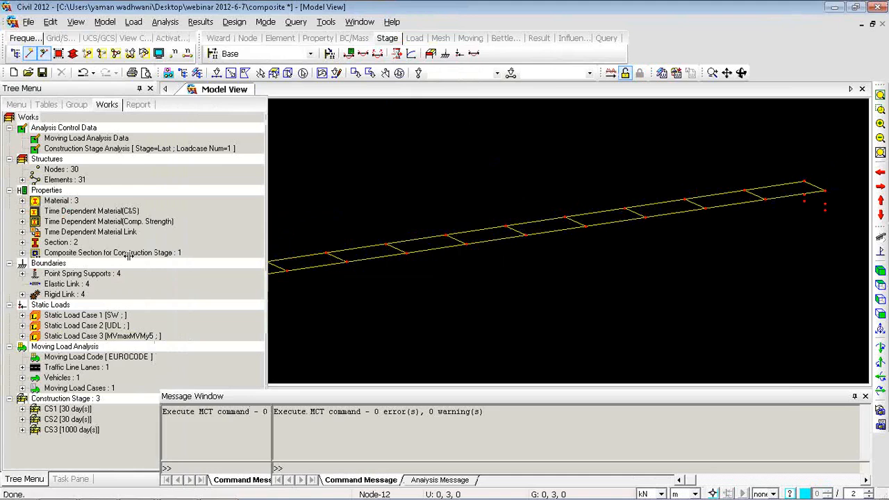
pyautogui.click(22, 337)
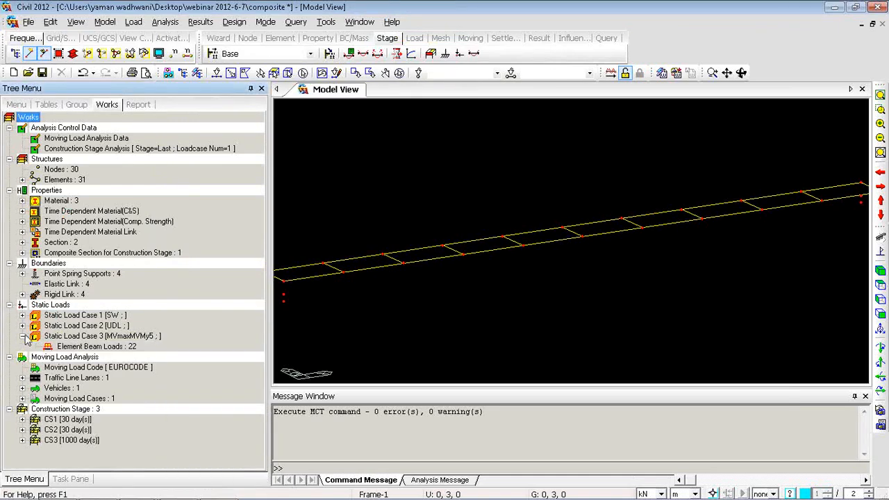
pyautogui.rightClick(113, 350)
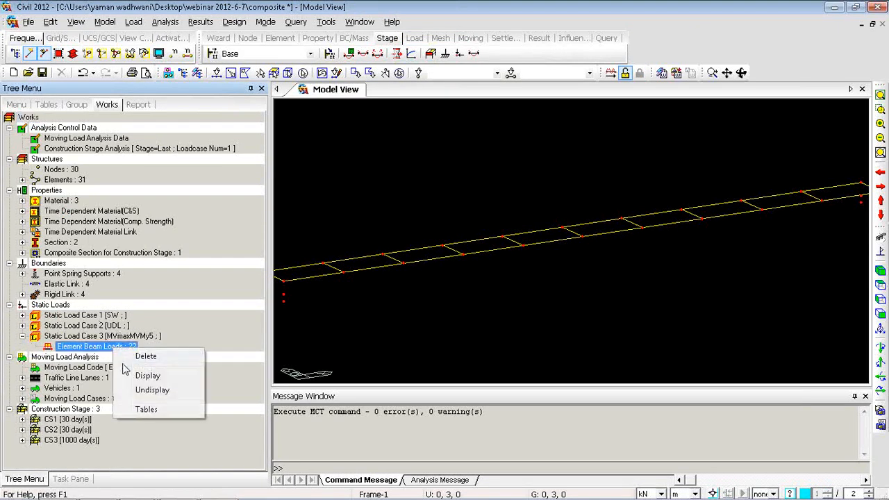
pyautogui.click(143, 375)
pyautogui.click(880, 272)
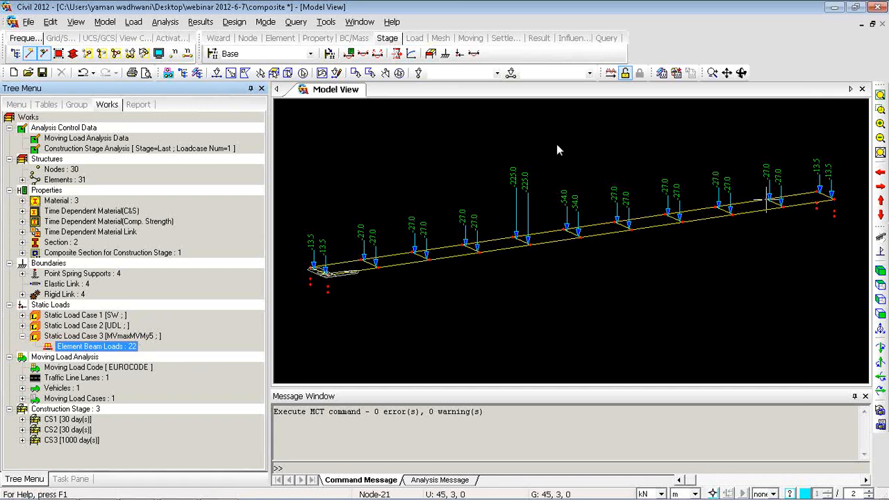
# Switch to the PowerPoint slide show and advance past the Load Combination slide to the closing Thank You slide
pyautogui.hotkey('alt', 'Tab')
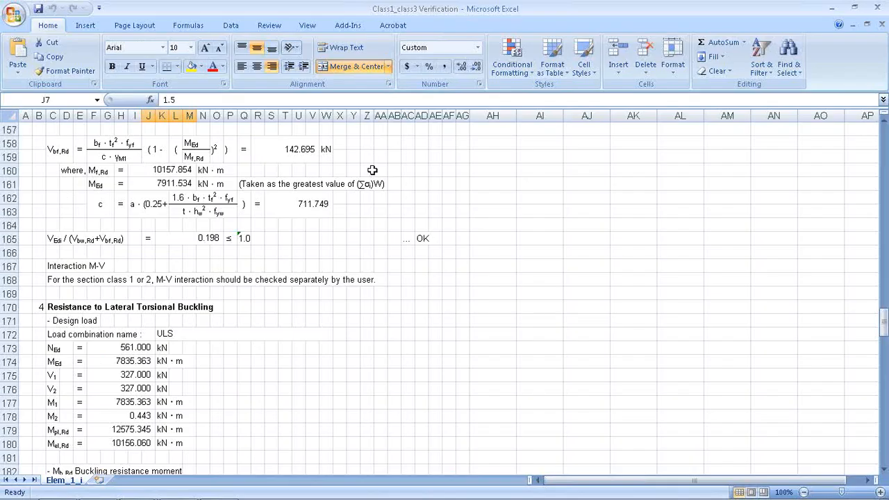
pyautogui.moveTo(235, 491)
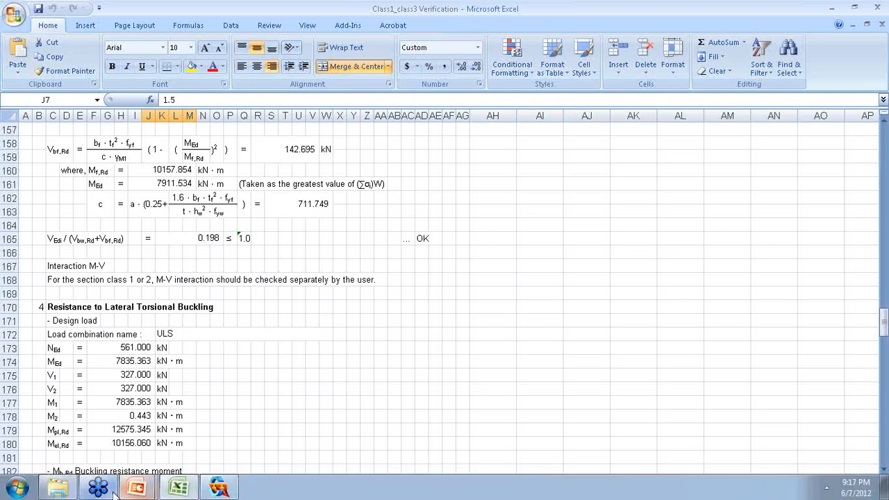
pyautogui.moveTo(128, 491)
pyautogui.click(111, 460)
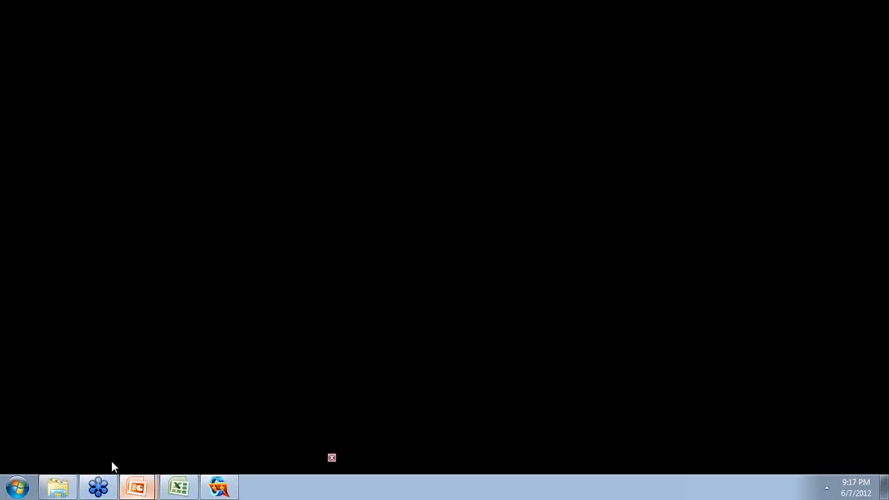
pyautogui.click(371, 346)
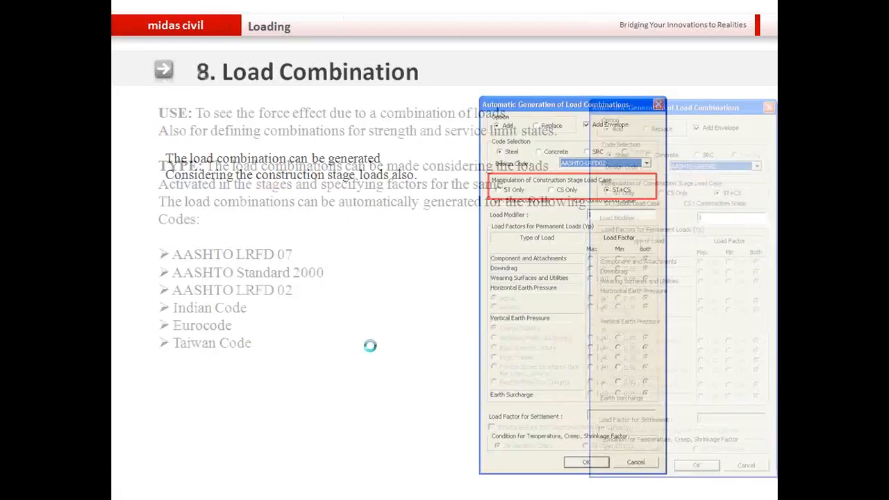
pyautogui.click(381, 328)
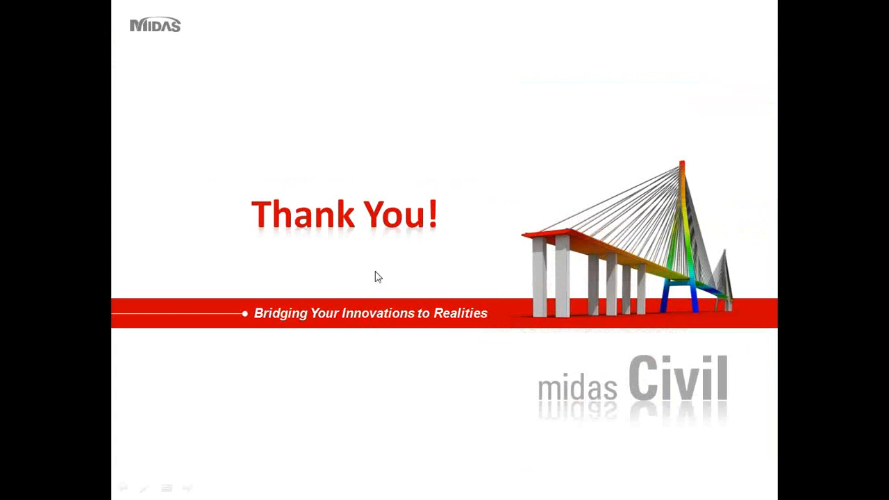
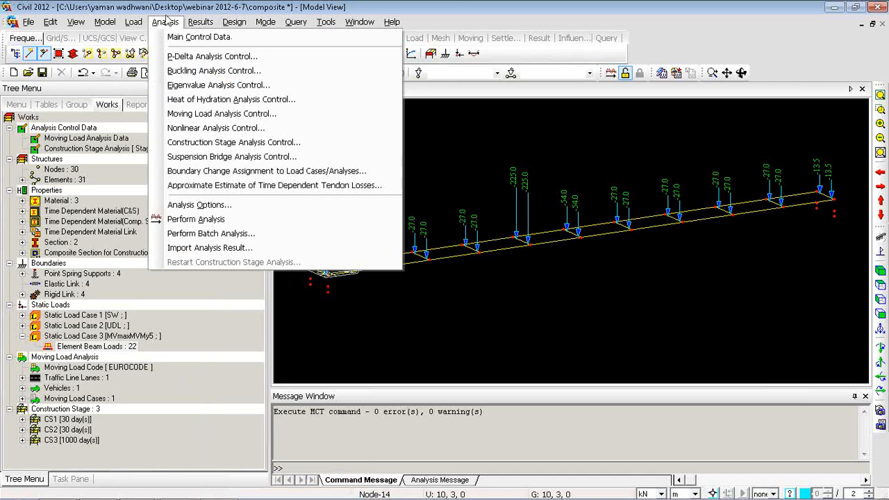
pyautogui.moveTo(134, 25)
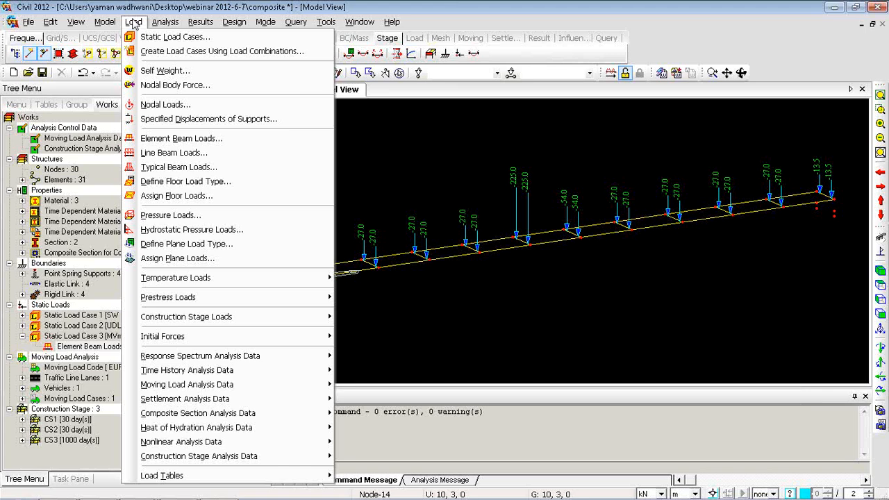
pyautogui.click(214, 9)
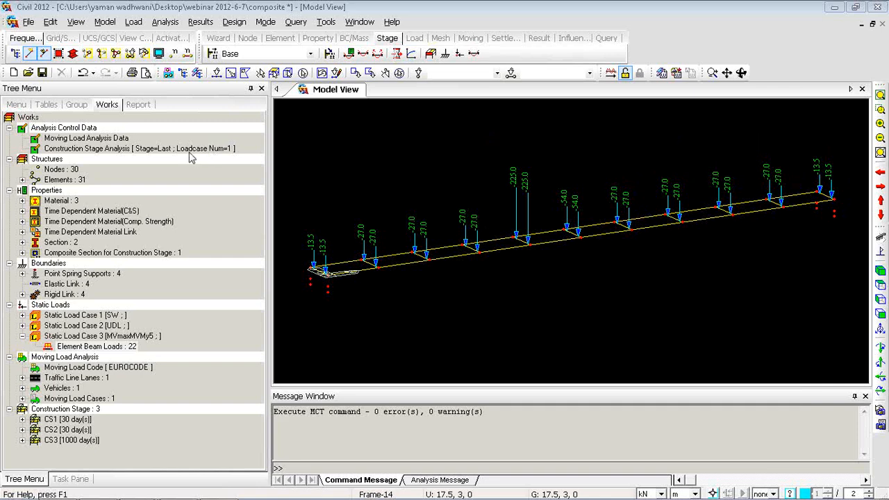
pyautogui.rightClick(321, 104)
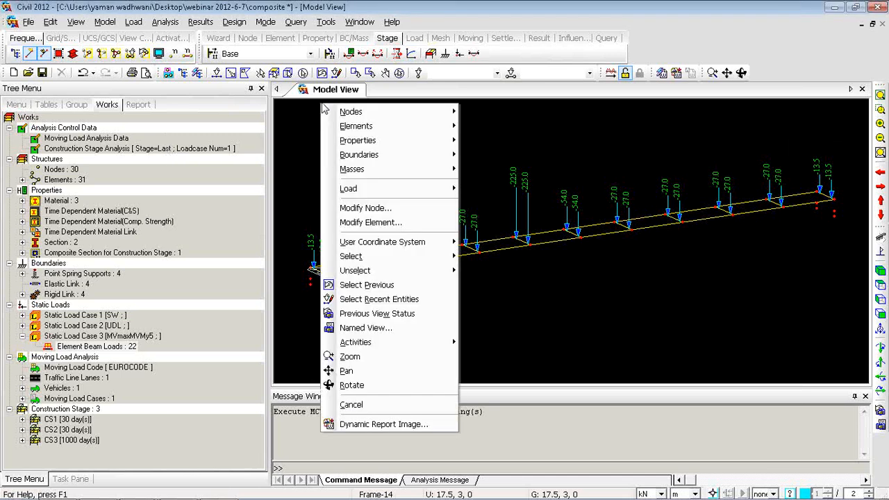
pyautogui.click(261, 43)
# Set the current construction stage to CS2 and perform the analysis
pyautogui.click(252, 54)
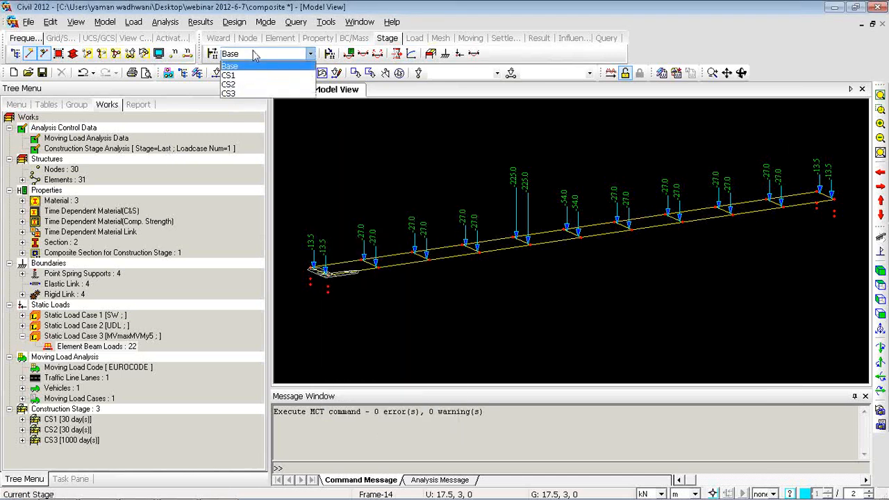
pyautogui.click(245, 84)
pyautogui.rightClick(311, 116)
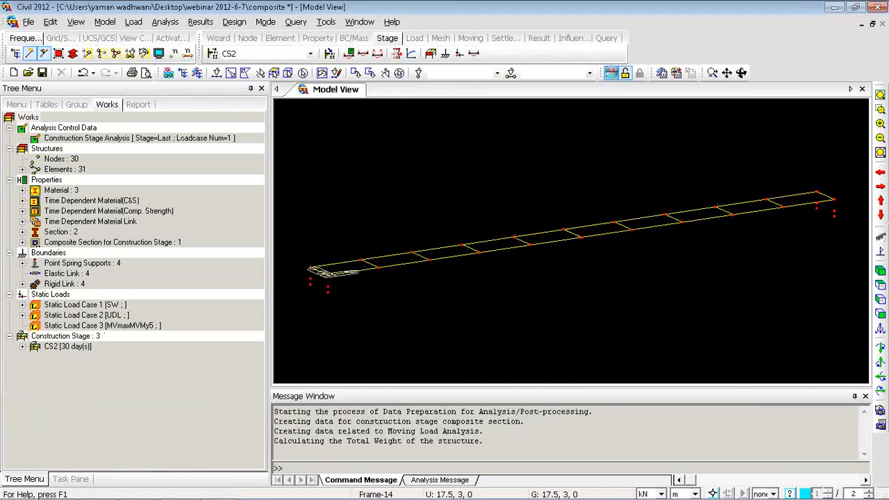
pyautogui.click(611, 73)
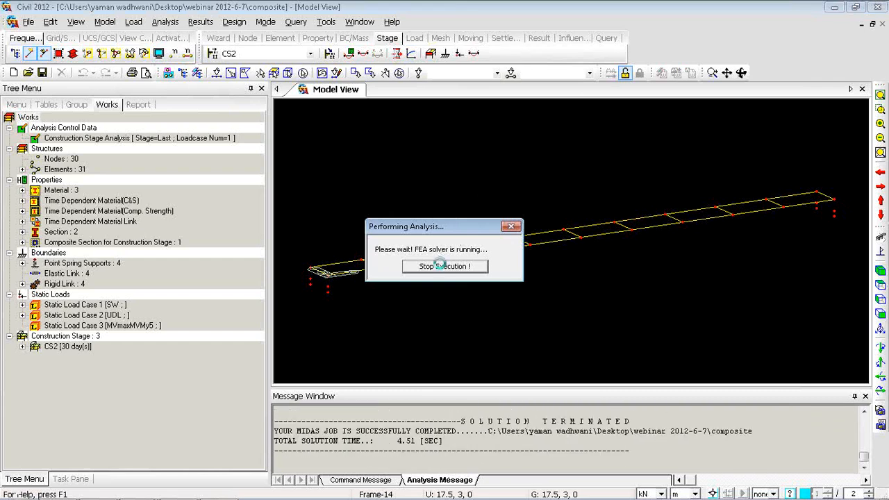
# Try to enable Initial Tangent Displacement for Erected Structures, applied to all, in the Construction Stage Analysis Control Data
pyautogui.click(157, 150)
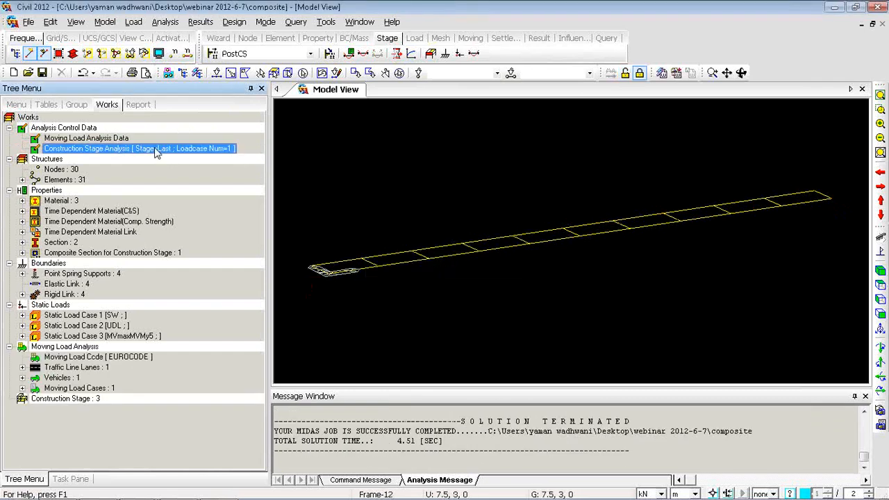
pyautogui.rightClick(157, 148)
pyautogui.click(192, 175)
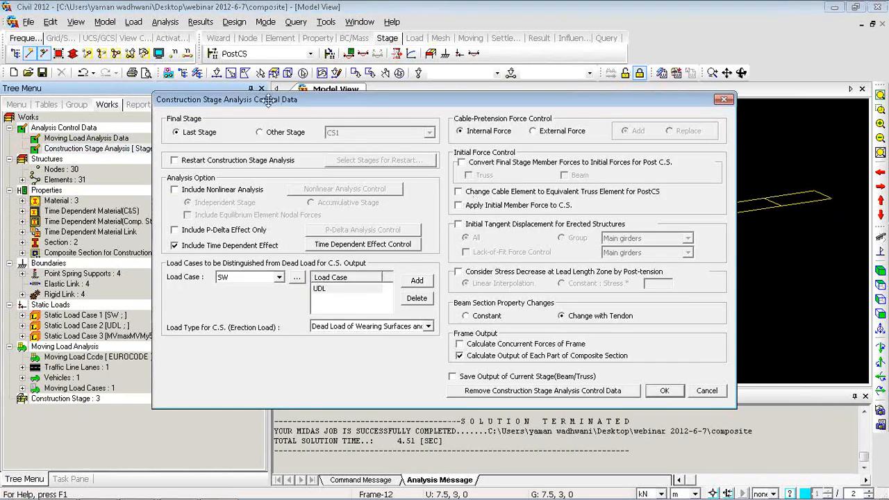
pyautogui.moveTo(271, 101); pyautogui.dragTo(319, 67)
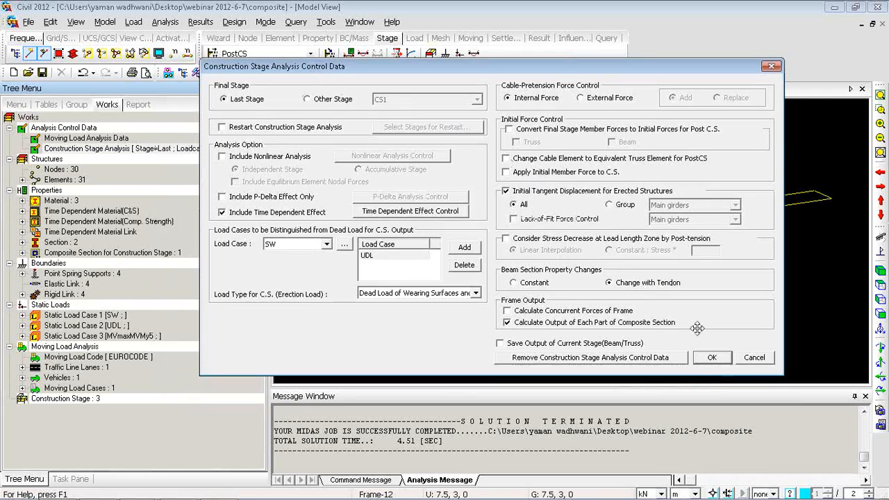
pyautogui.click(710, 358)
pyautogui.click(496, 253)
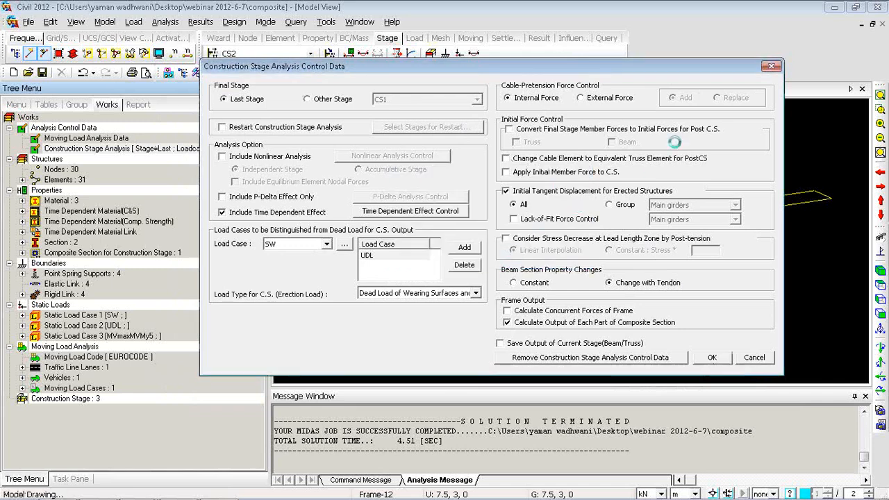
pyautogui.click(771, 66)
# With the Base stage current, enable Initial Tangent Displacement for Erected Structures in the construction stage analysis control data and perform the analysis
pyautogui.click(253, 53)
pyautogui.click(253, 66)
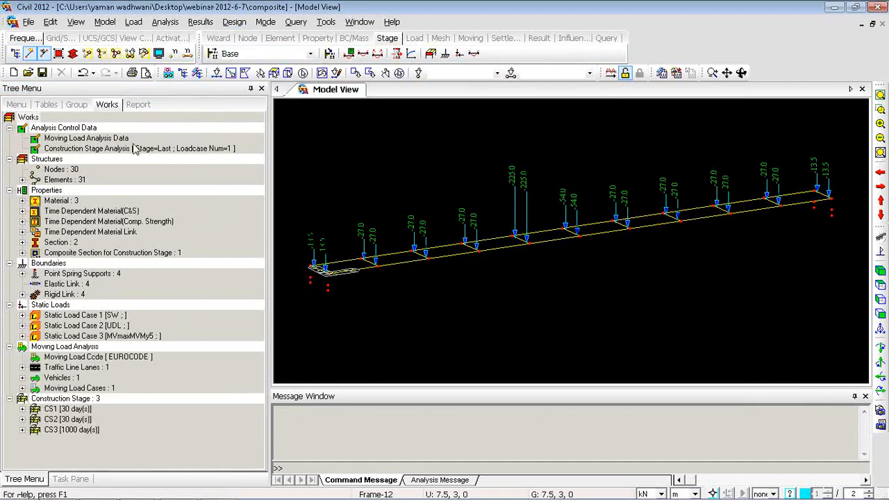
pyautogui.rightClick(136, 148)
pyautogui.click(172, 173)
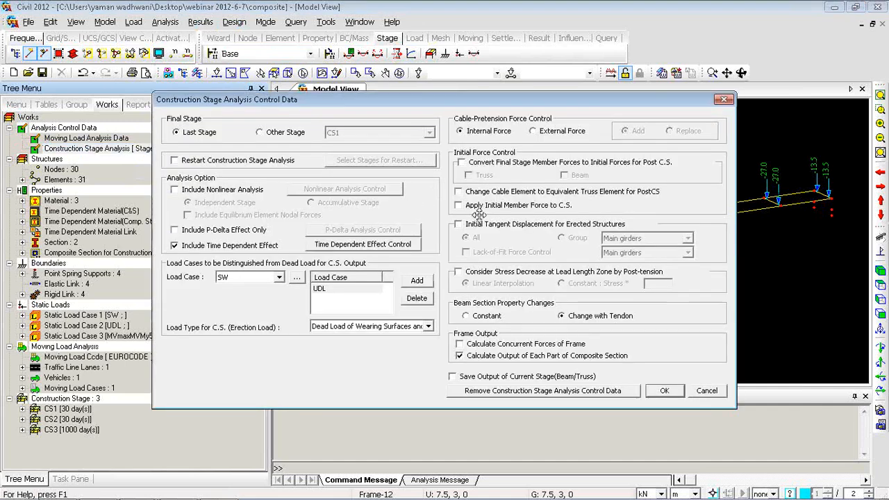
pyautogui.click(459, 225)
pyautogui.click(664, 391)
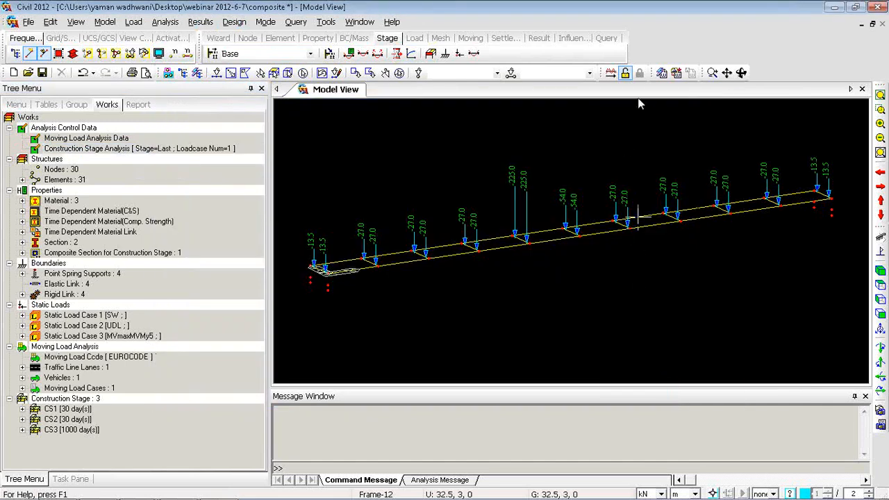
pyautogui.click(611, 73)
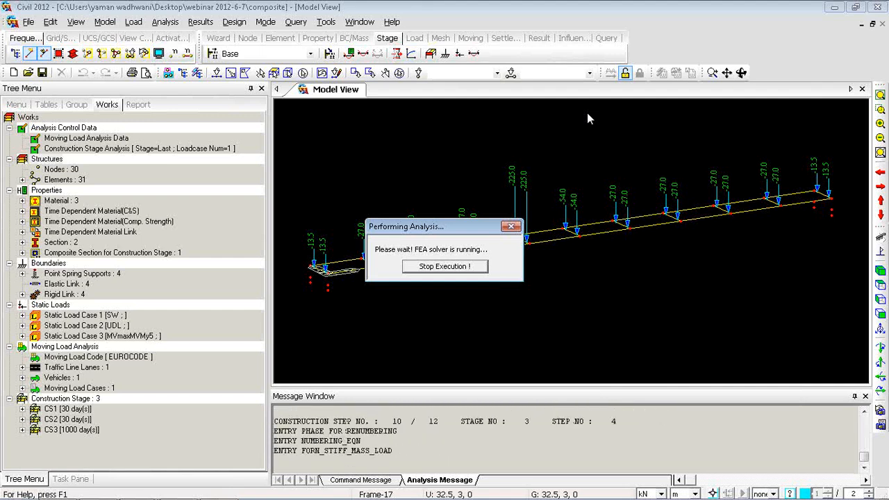
# Open the Deformed Shape results without the undeformed outline and view the bridge model in elevation
pyautogui.rightClick(310, 121)
pyautogui.moveTo(340, 142)
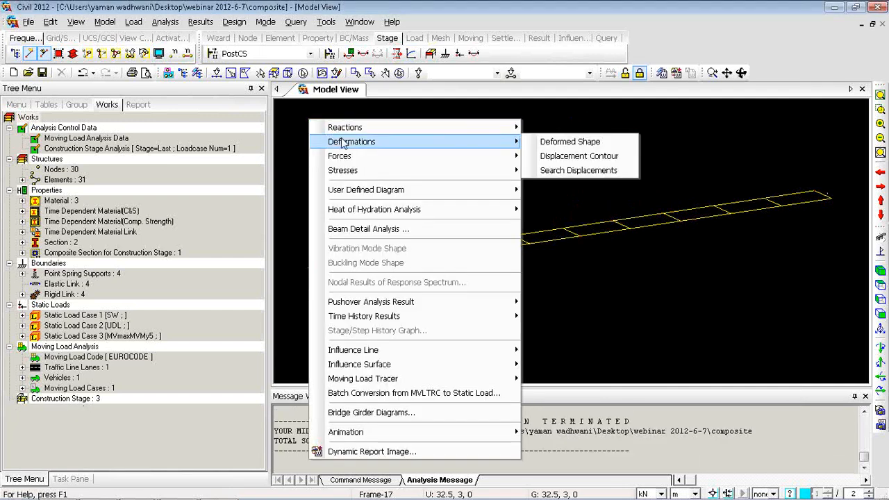
pyautogui.click(569, 142)
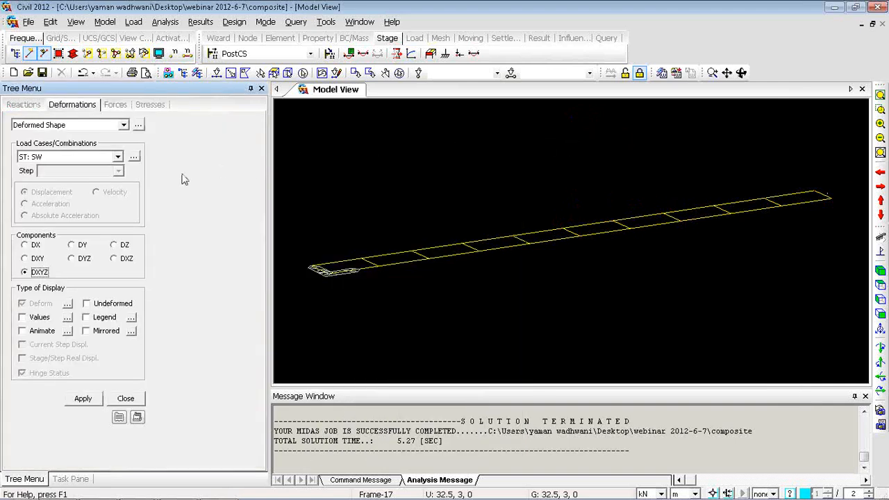
pyautogui.click(88, 302)
pyautogui.click(87, 304)
pyautogui.click(880, 314)
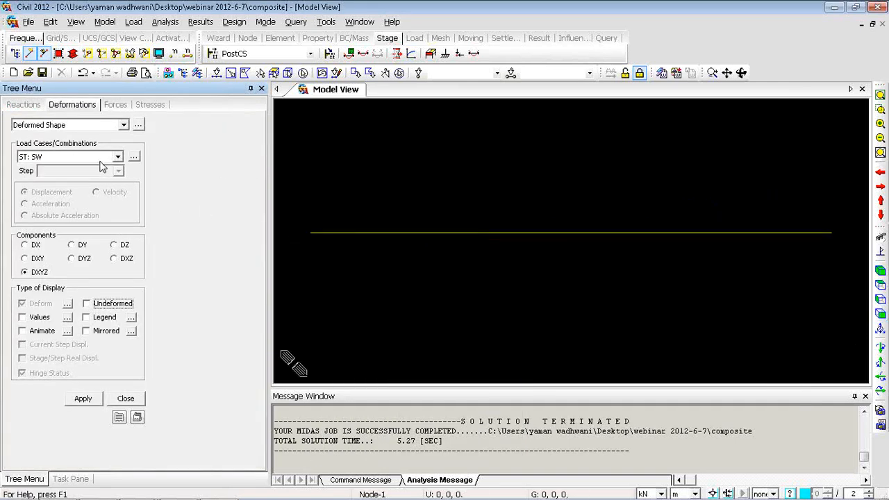
# Display the CS1 deformed shape for CS: Summation with displacement values and the Current Step Displ. option
pyautogui.click(230, 56)
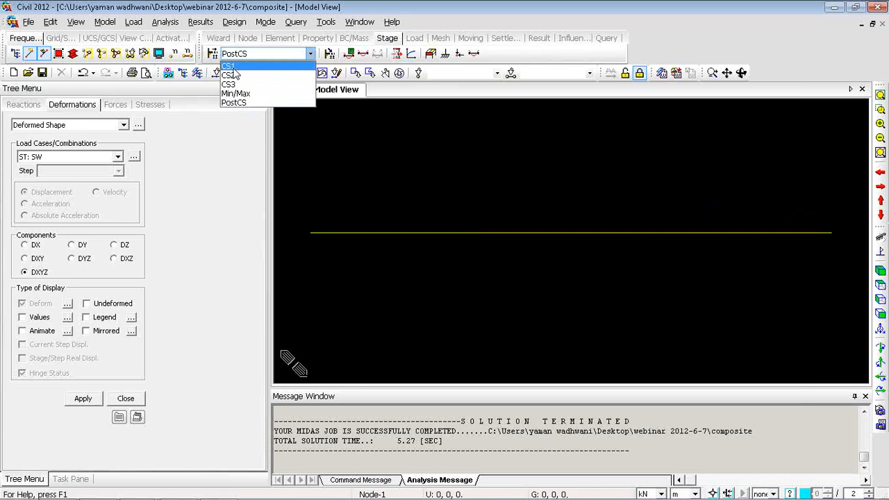
pyautogui.click(237, 75)
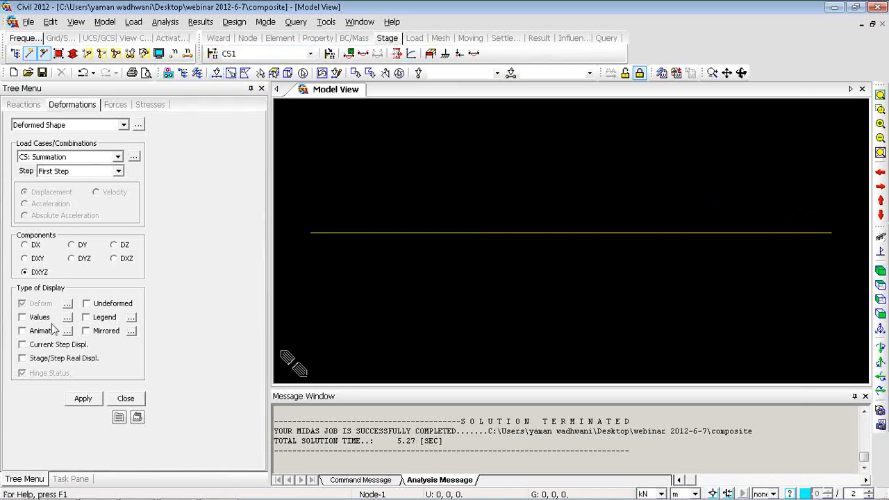
pyautogui.click(23, 345)
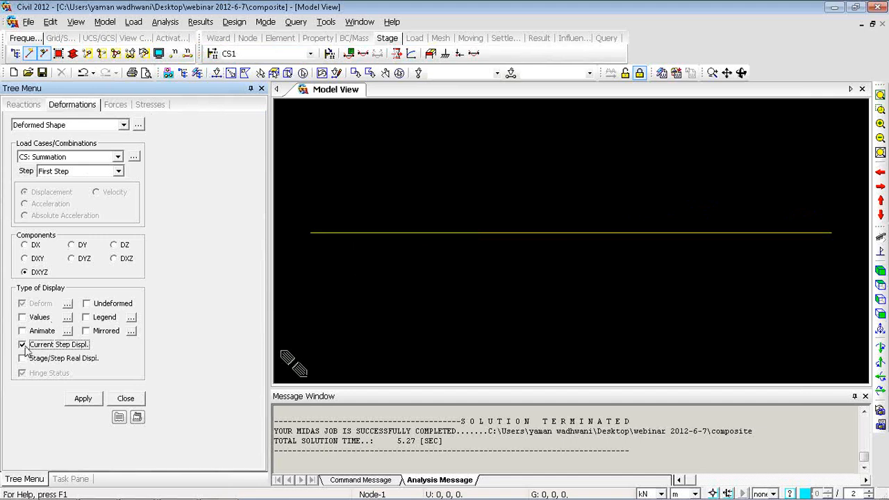
pyautogui.click(23, 359)
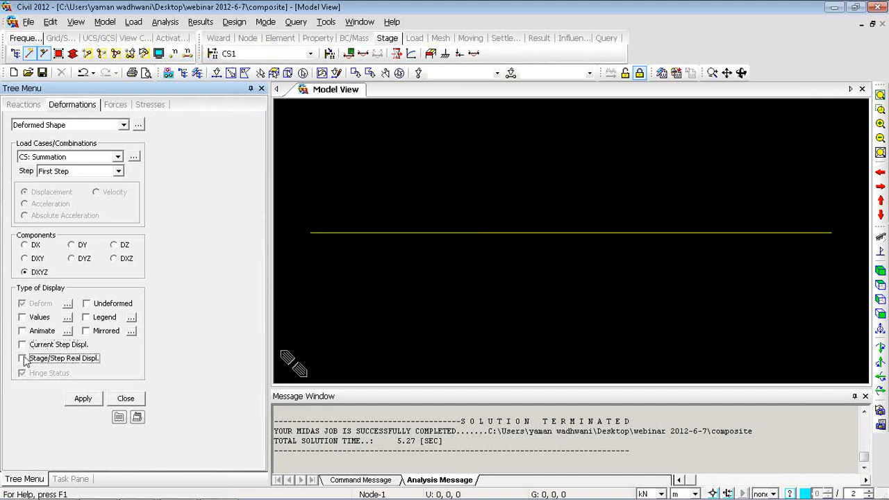
pyautogui.click(23, 345)
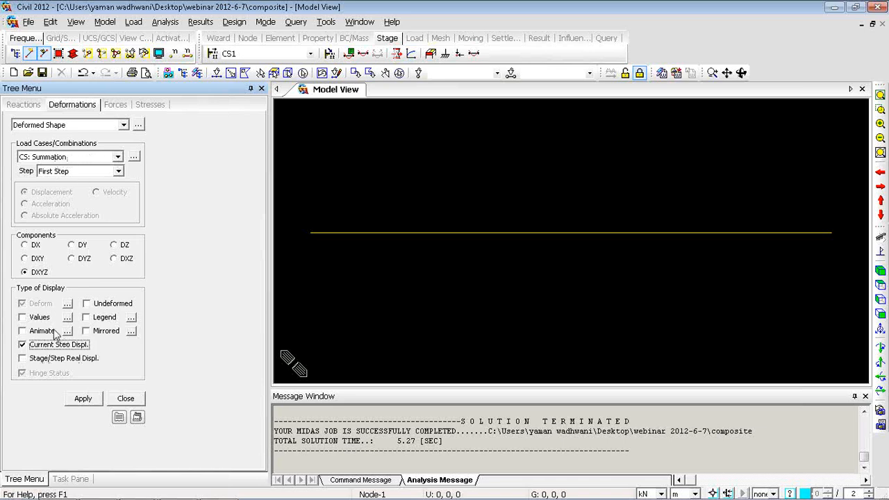
pyautogui.click(80, 399)
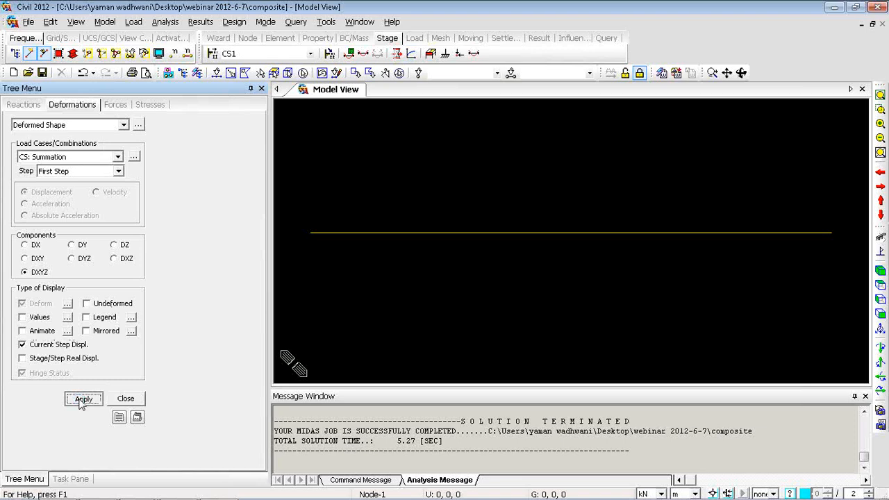
pyautogui.click(38, 319)
pyautogui.click(94, 398)
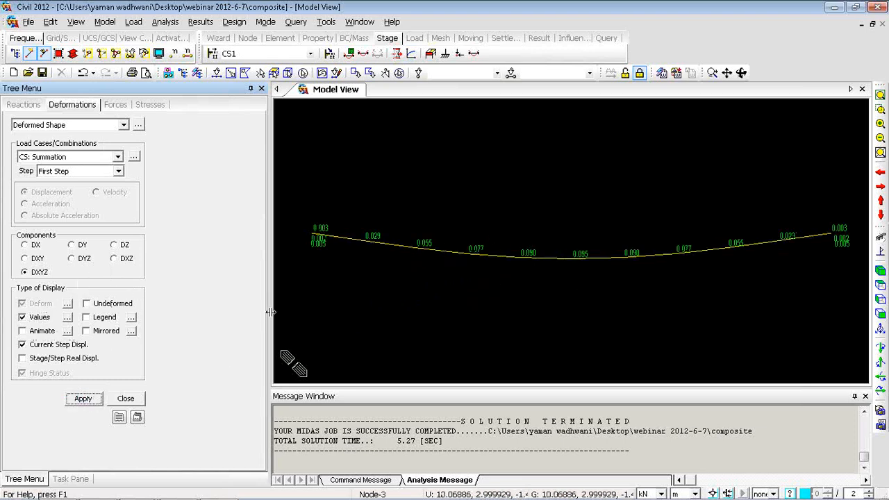
pyautogui.moveTo(269, 317); pyautogui.dragTo(175, 317)
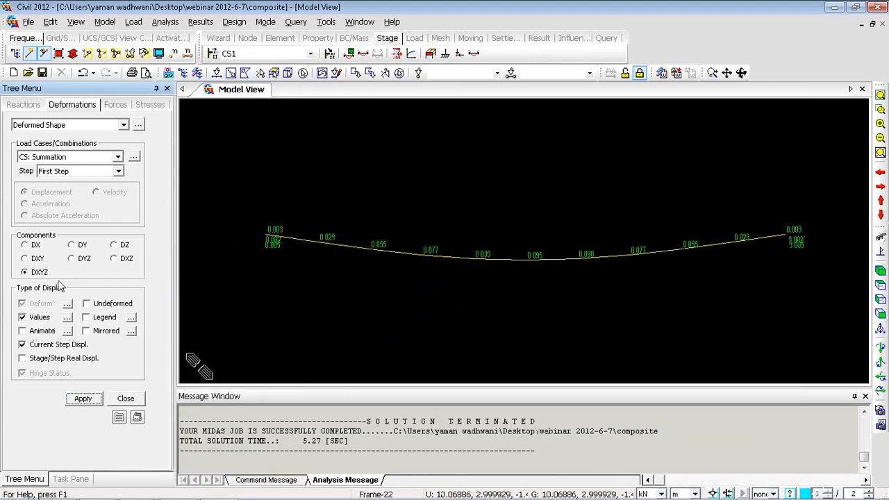
# Display the CS2 deformed shape with the Stage/Step Real Displ. option
pyautogui.click(250, 54)
pyautogui.click(249, 76)
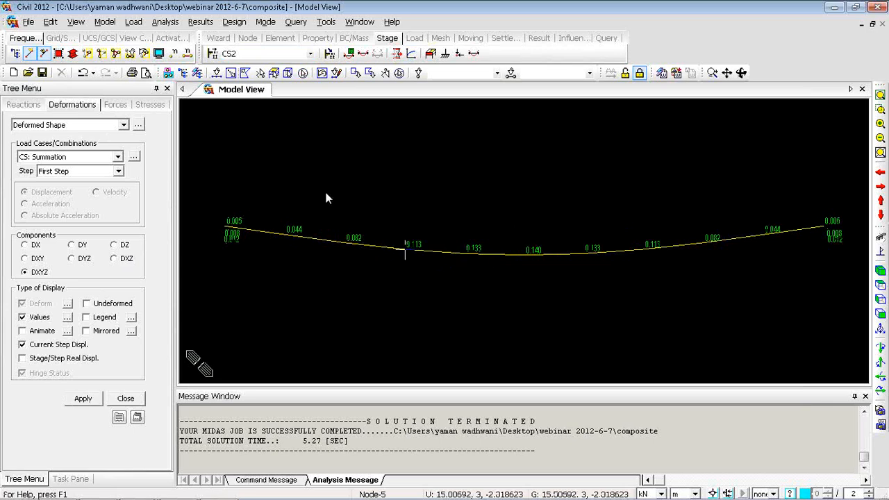
pyautogui.click(28, 358)
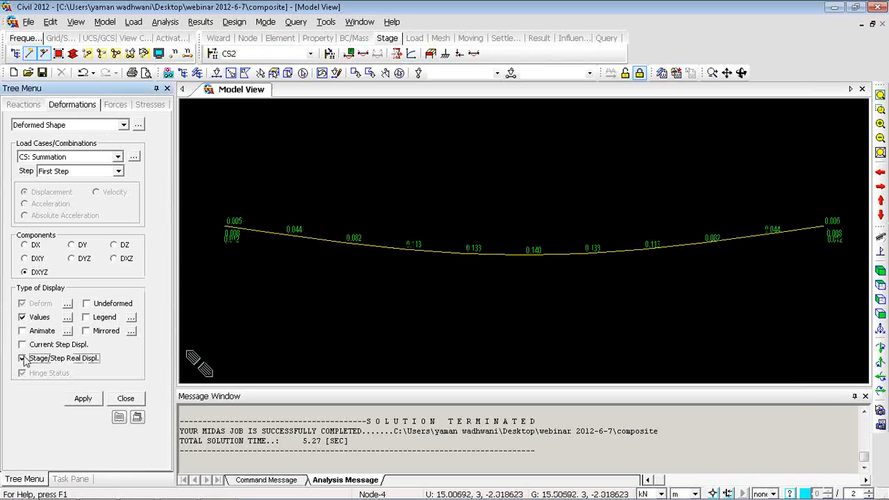
pyautogui.click(83, 398)
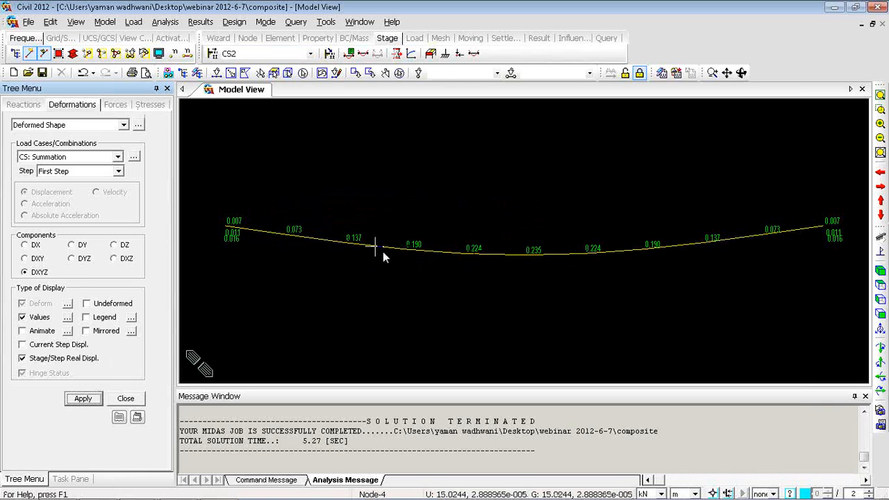
# Display the CS3 deformed shape at the last step, select Current Step Displ. without applying it, and close the deformation results
pyautogui.click(299, 53)
pyautogui.click(248, 85)
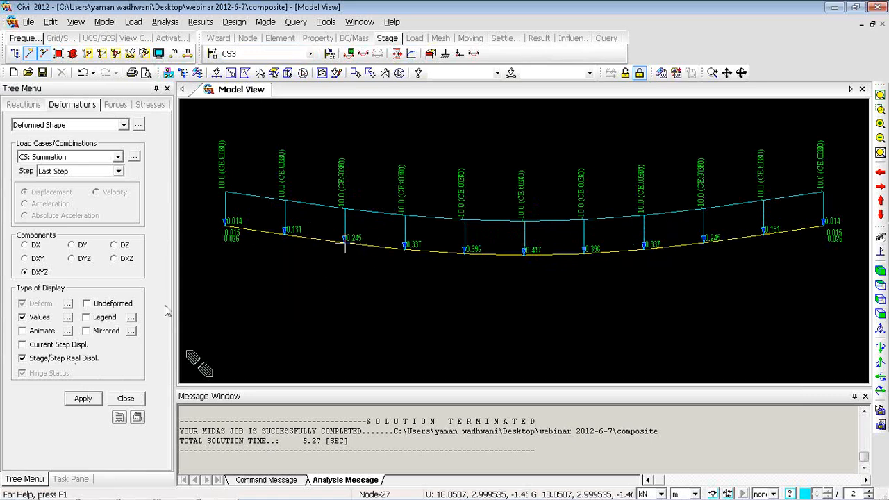
pyautogui.click(24, 345)
pyautogui.click(23, 358)
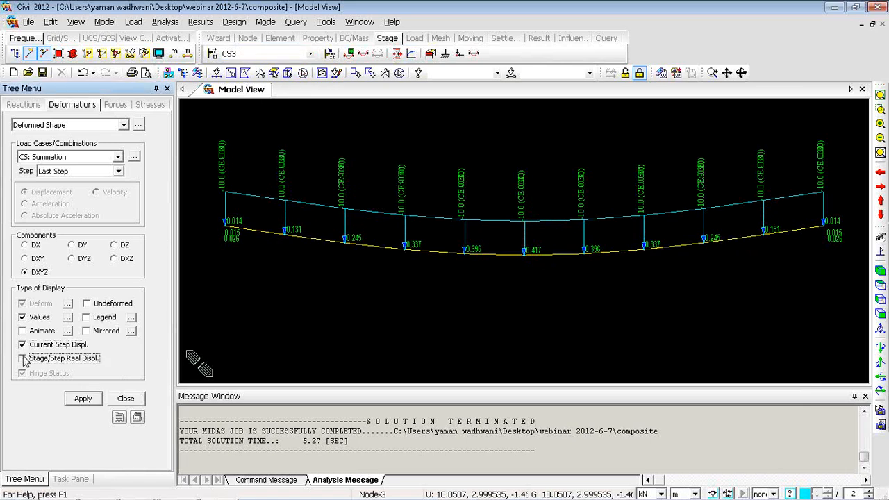
pyautogui.click(22, 345)
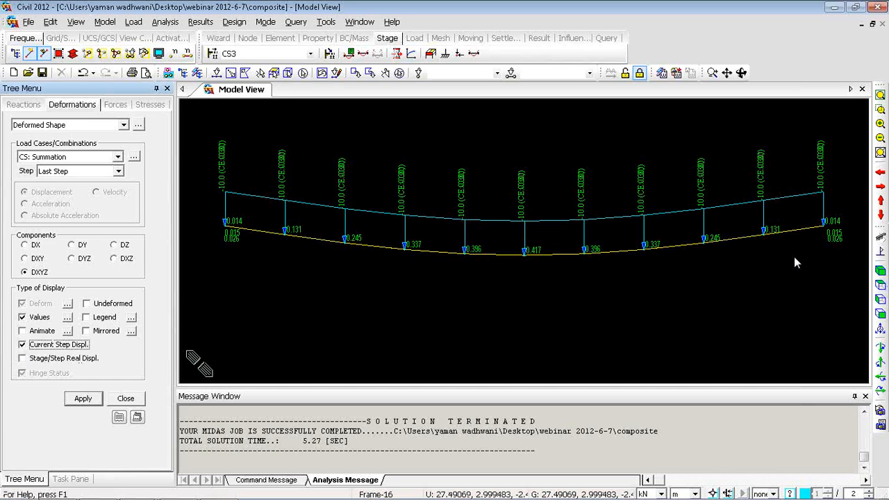
pyautogui.click(119, 398)
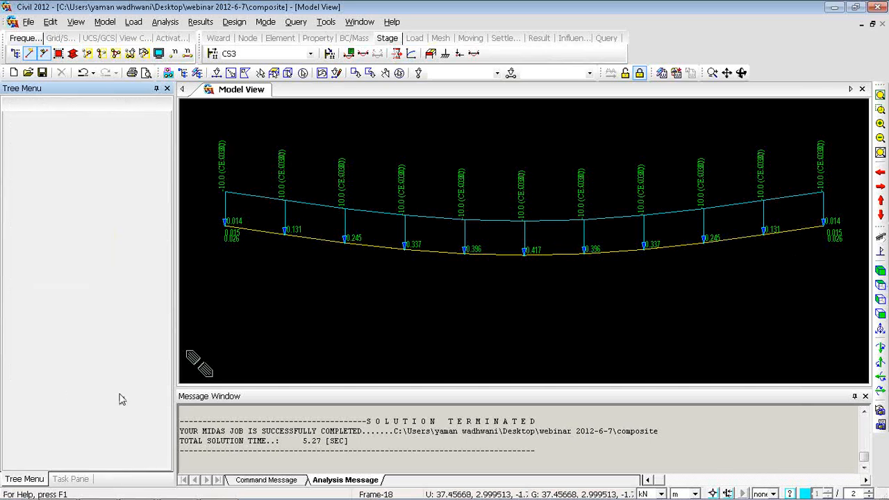
pyautogui.moveTo(315, 239)
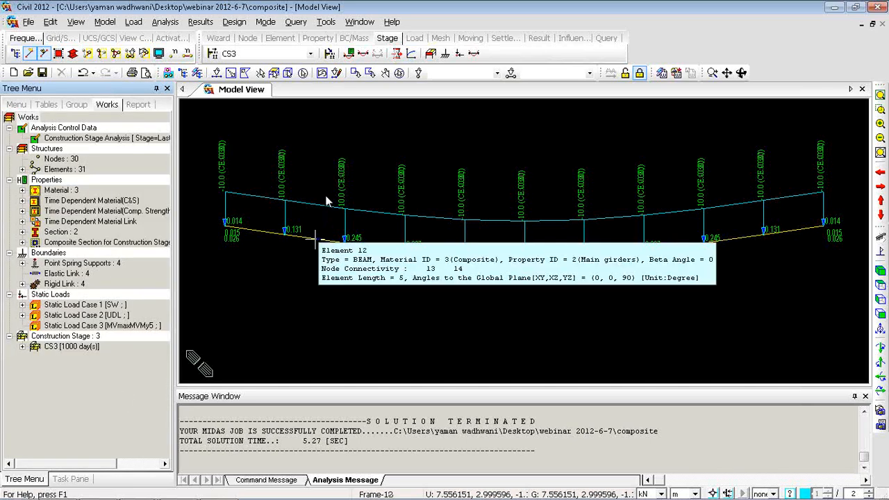